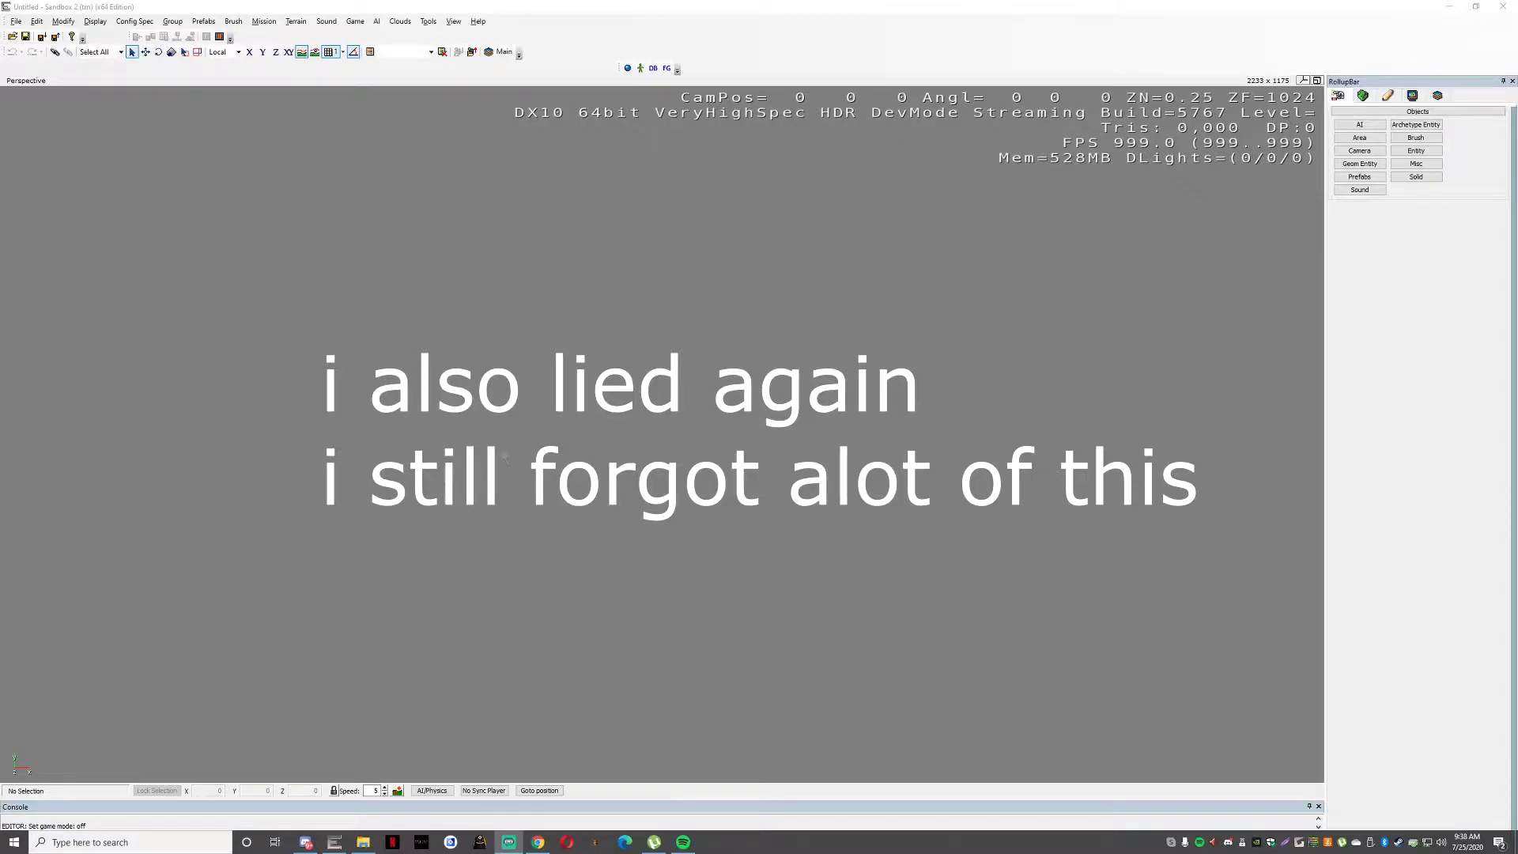
Open the level my map.cry, dismiss the error report and go to the area with the tanks.
left_click(15, 21)
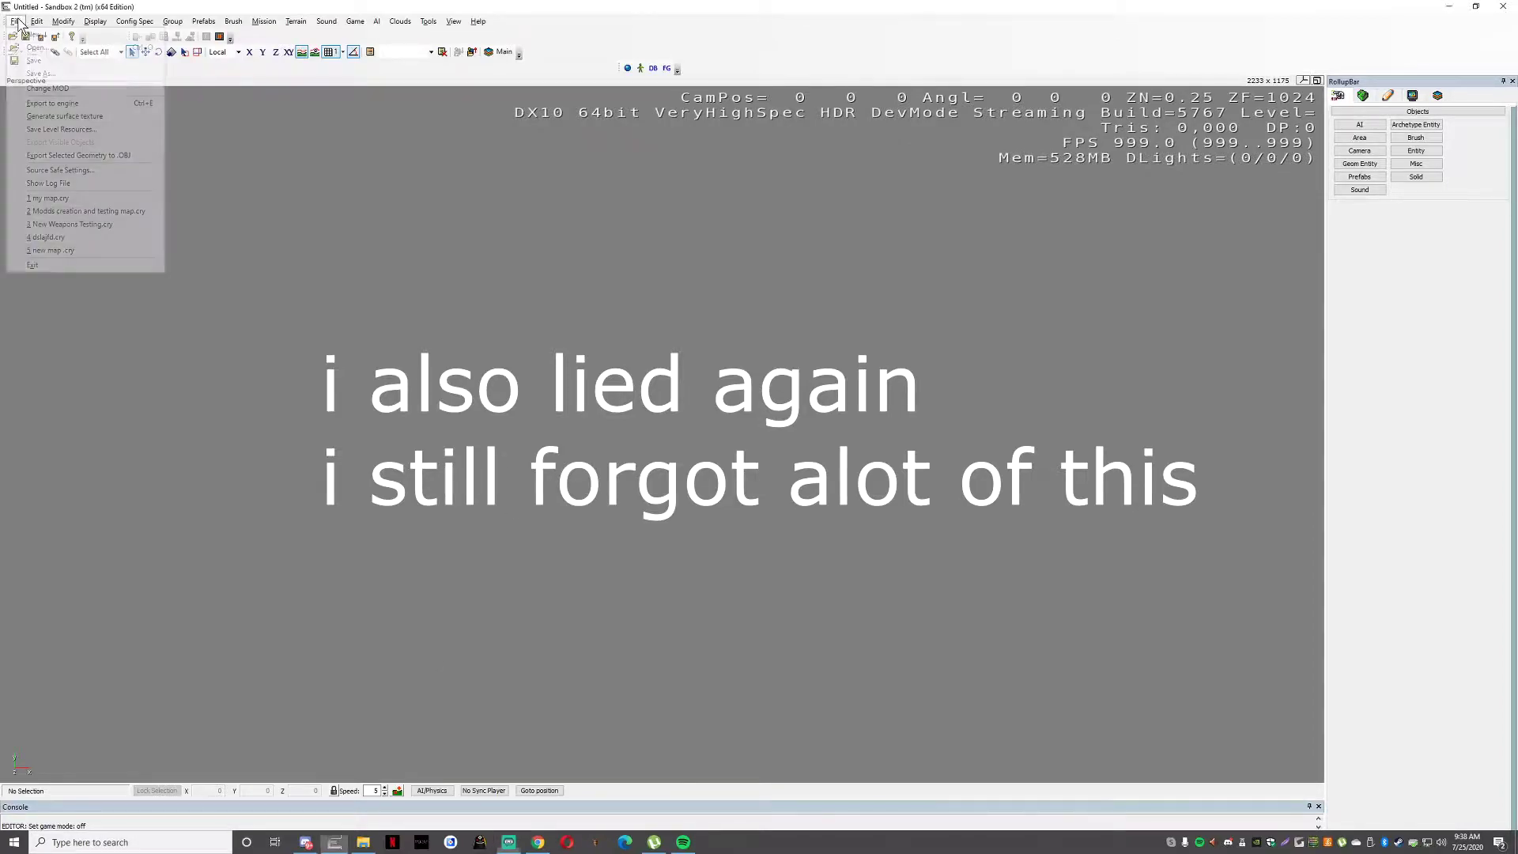
left_click(77, 198)
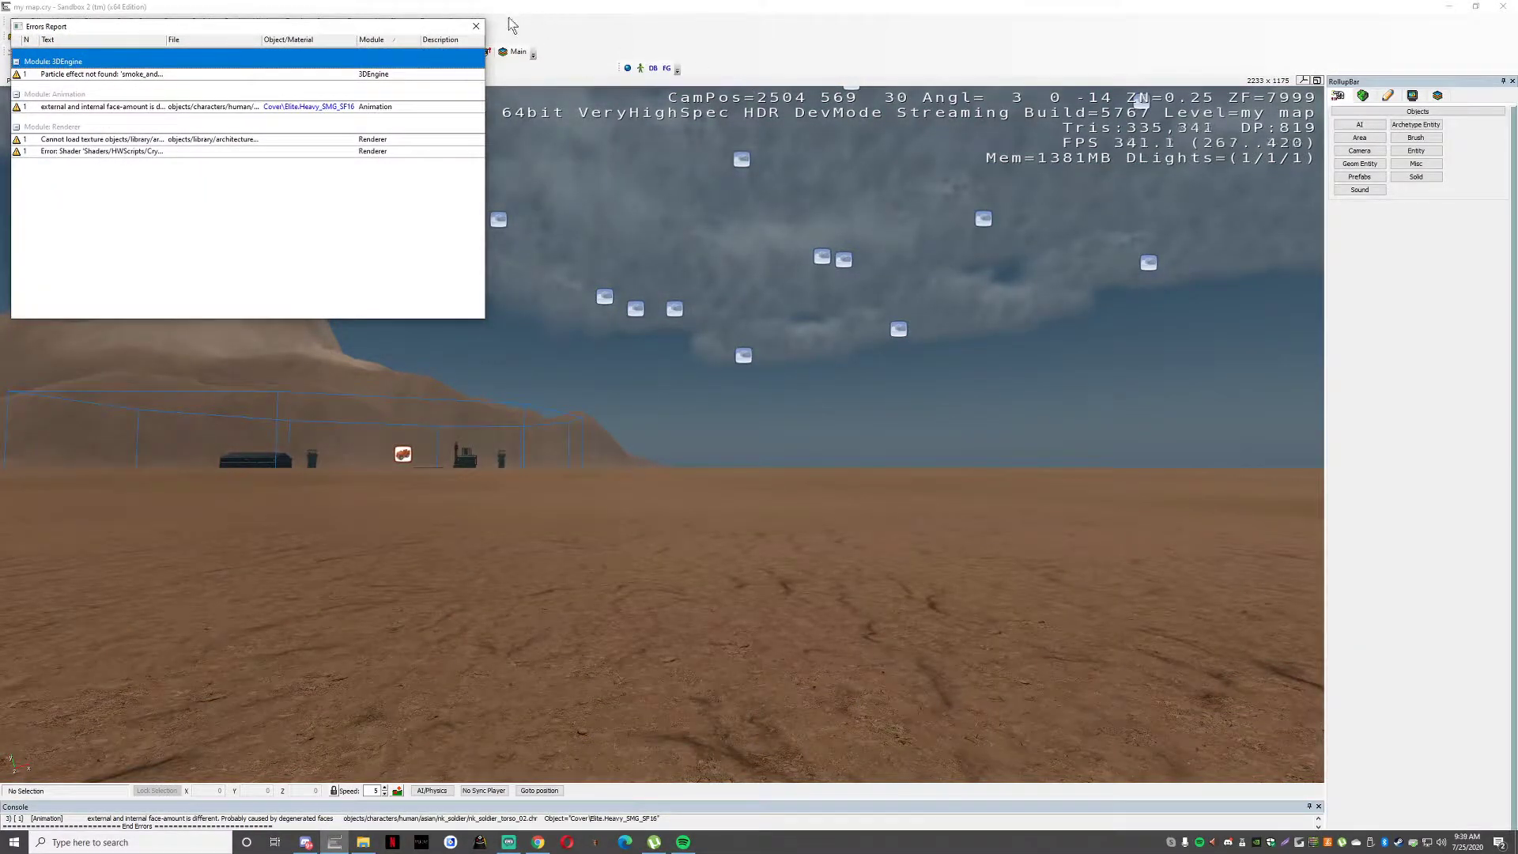
left_click(476, 27)
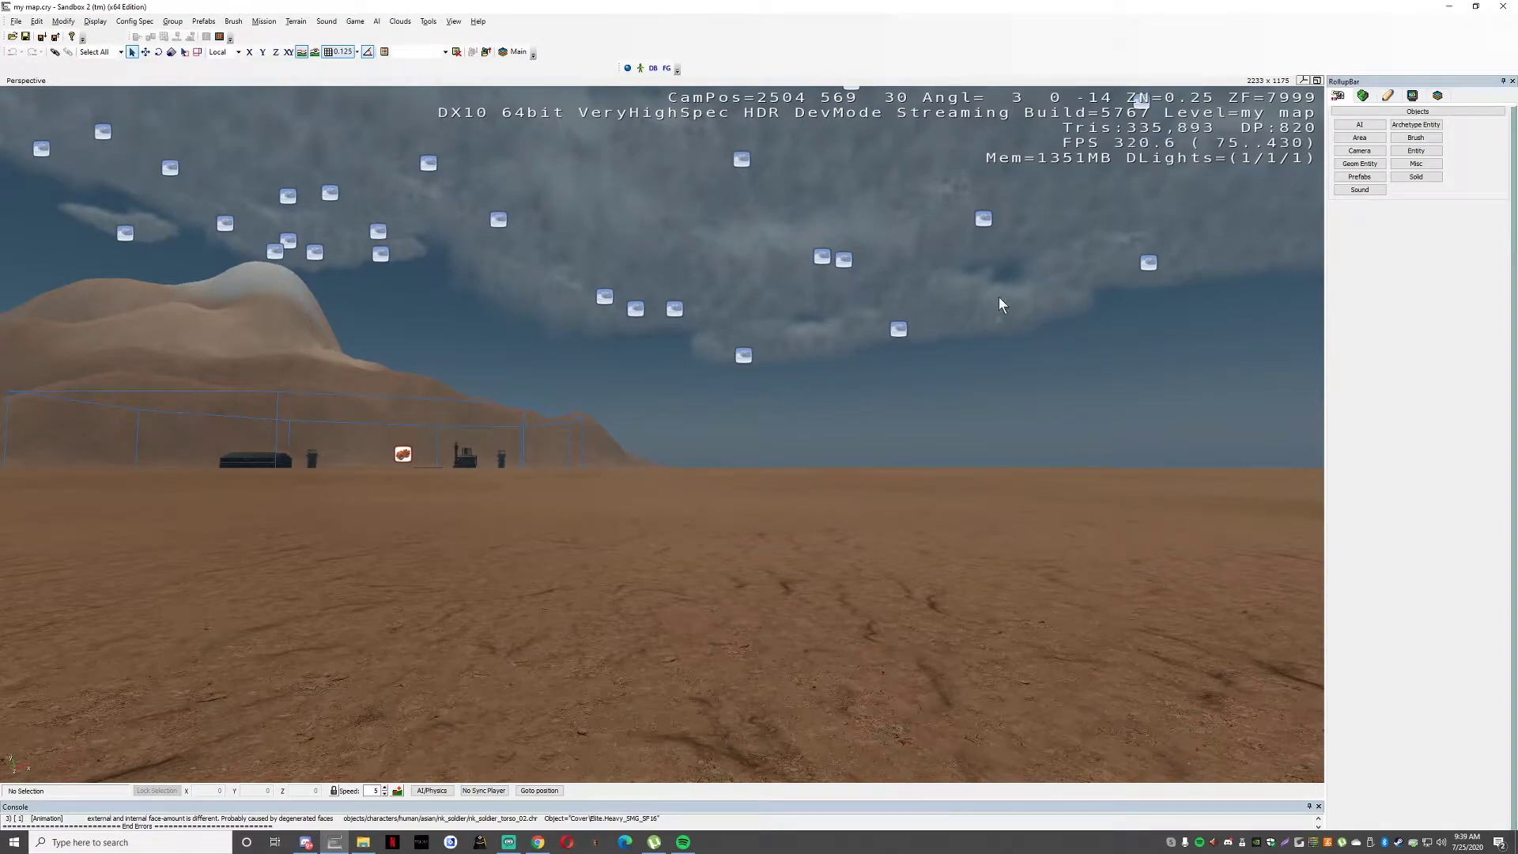
right_click_drag(696, 339, 882, 381)
key("w")
key("w")
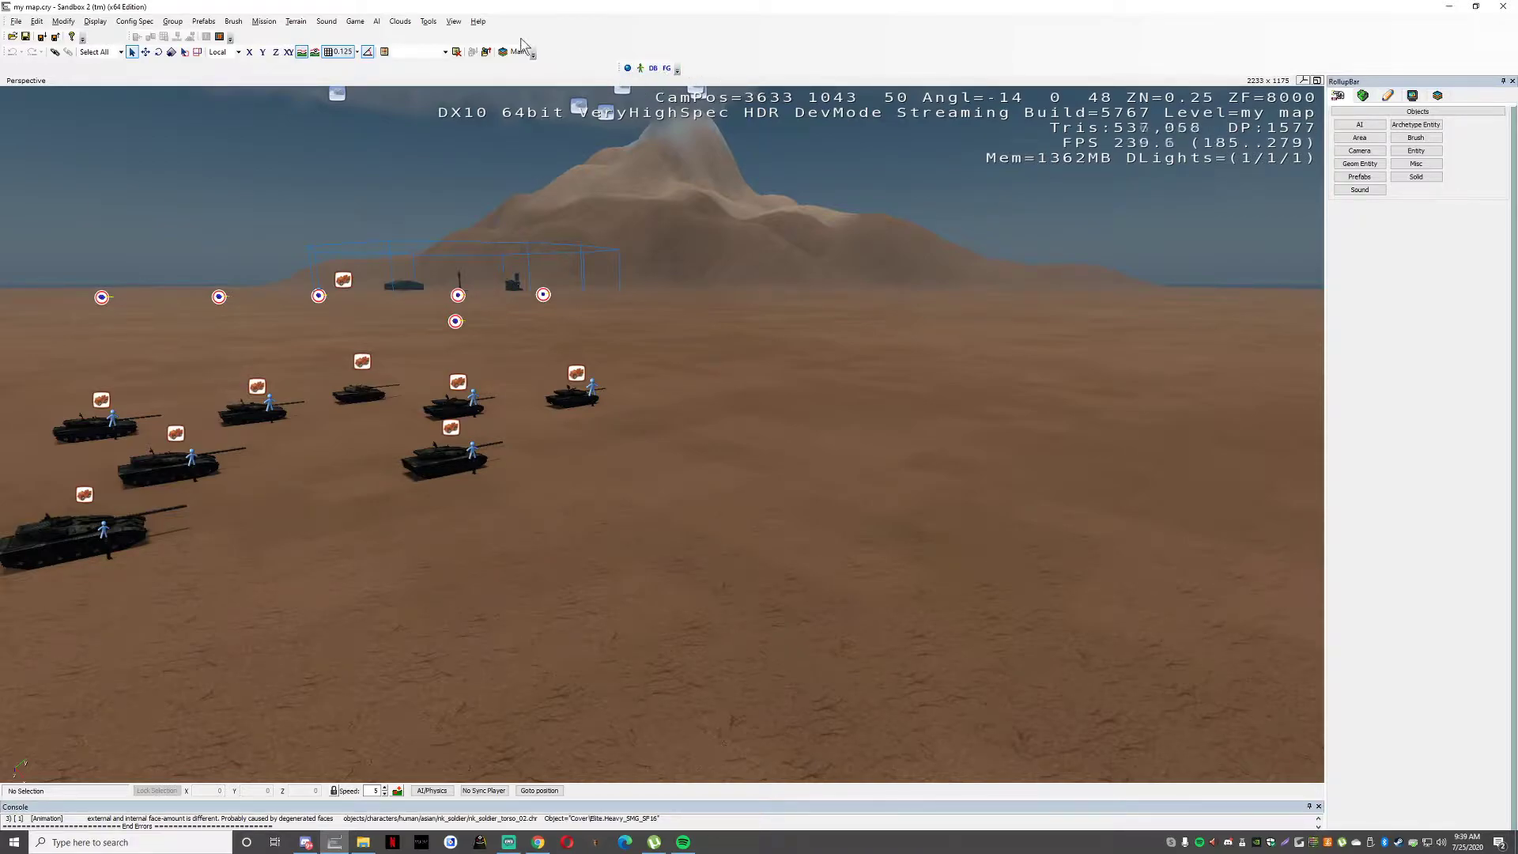
Open the DataBase View and place its window over the middle of the viewport.
left_click(454, 23)
left_click(455, 23)
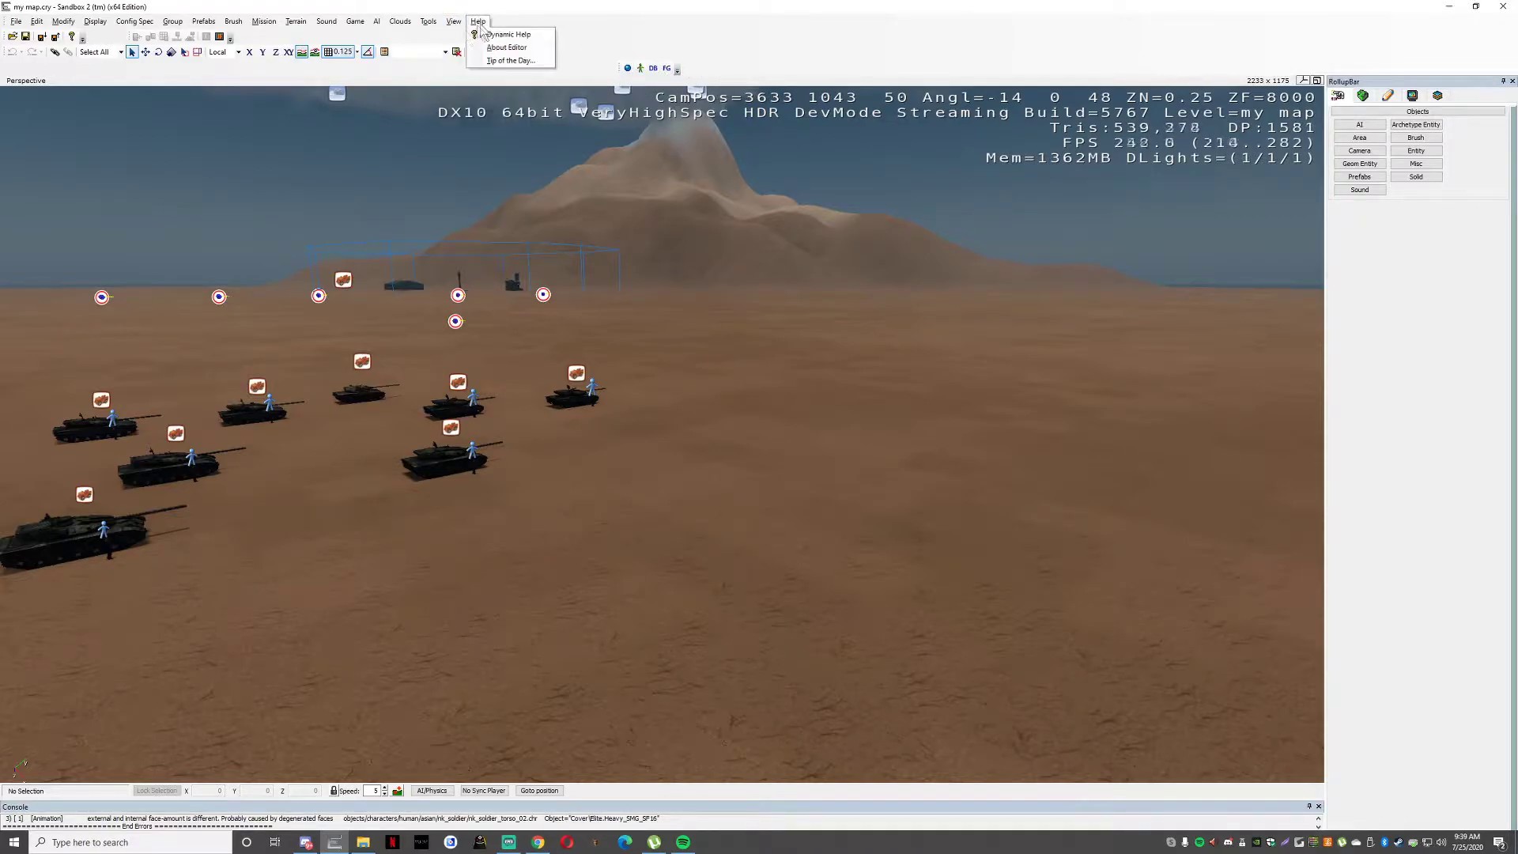
left_click(458, 26)
left_click(457, 23)
left_click(455, 22)
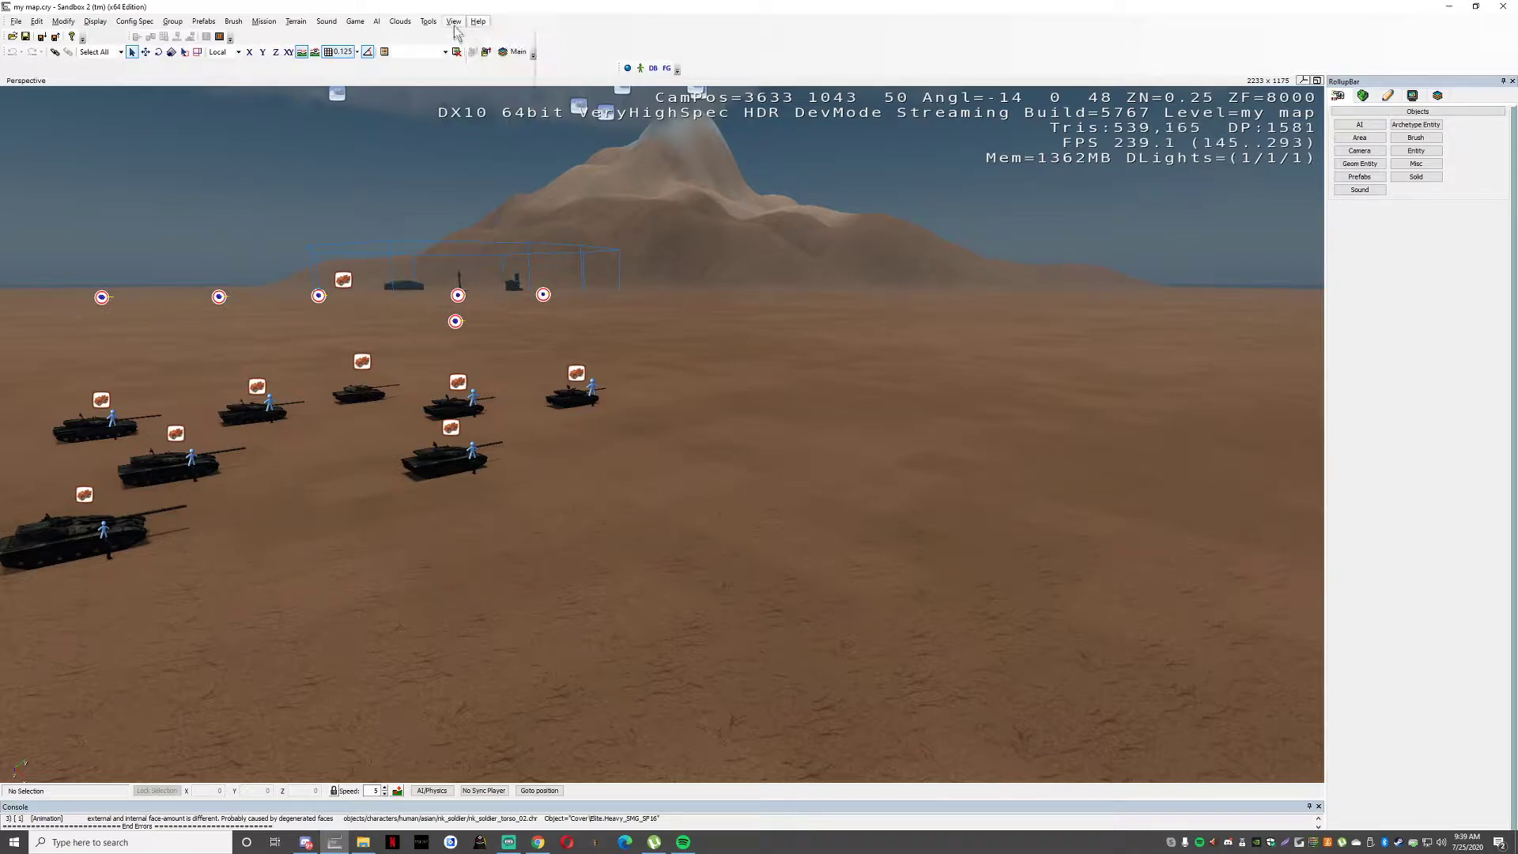
mouse_move(459, 38)
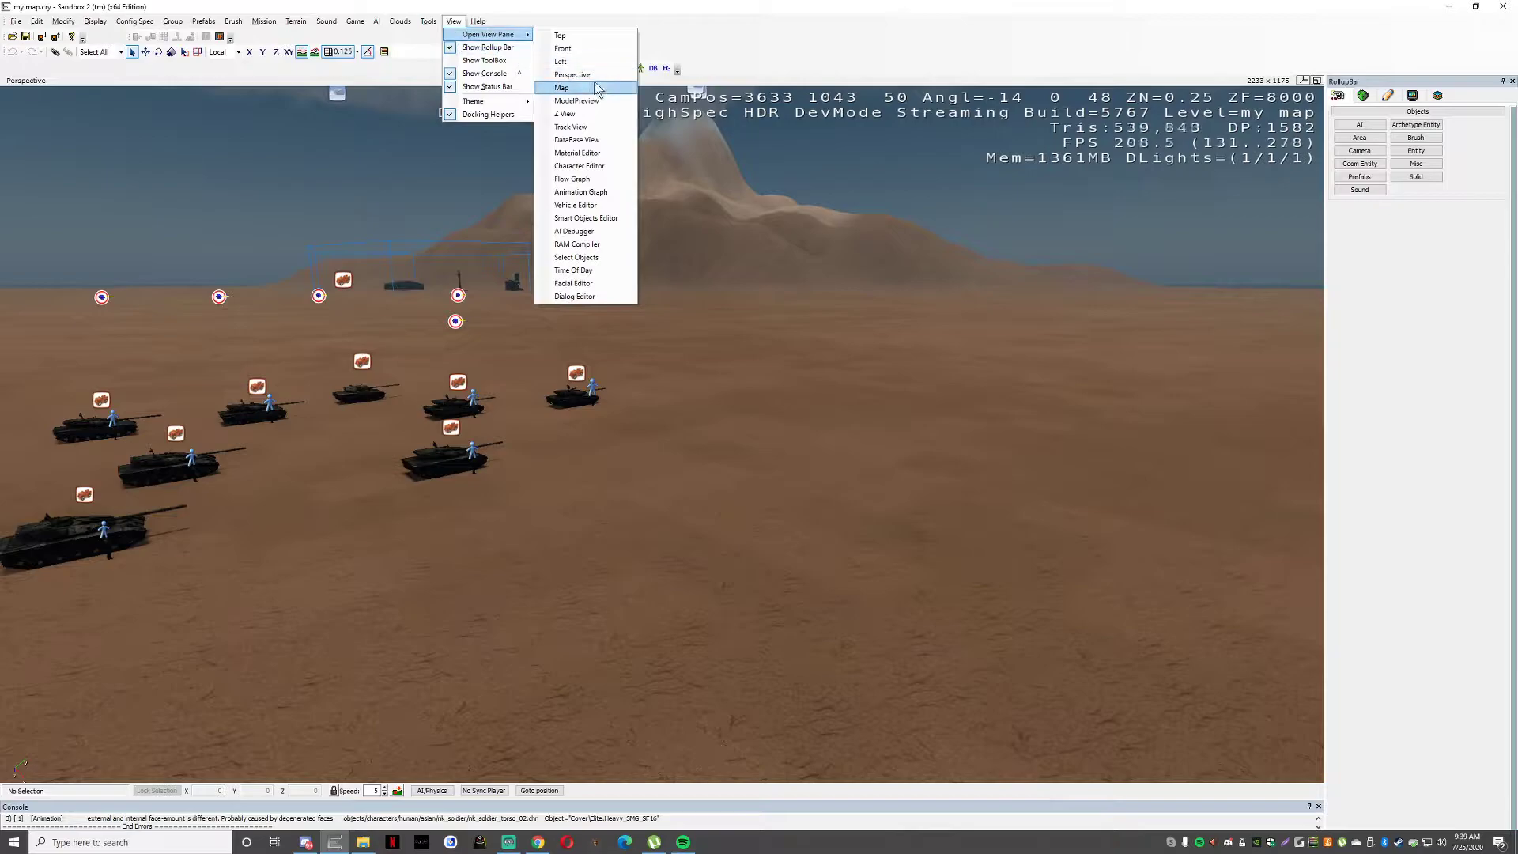
left_click(593, 153)
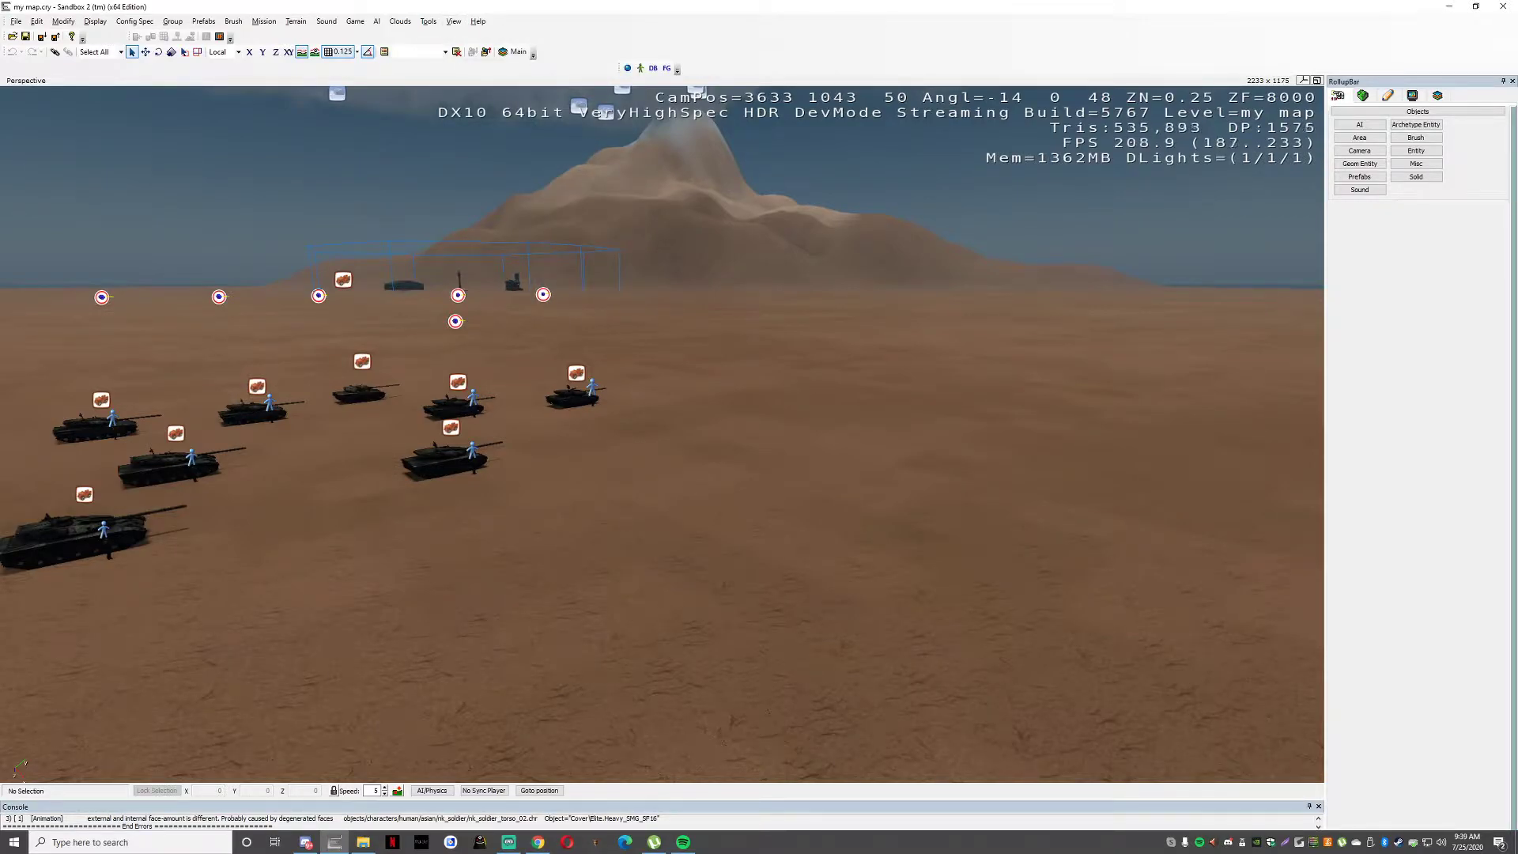
left_click_drag(793, 172, 481, 173)
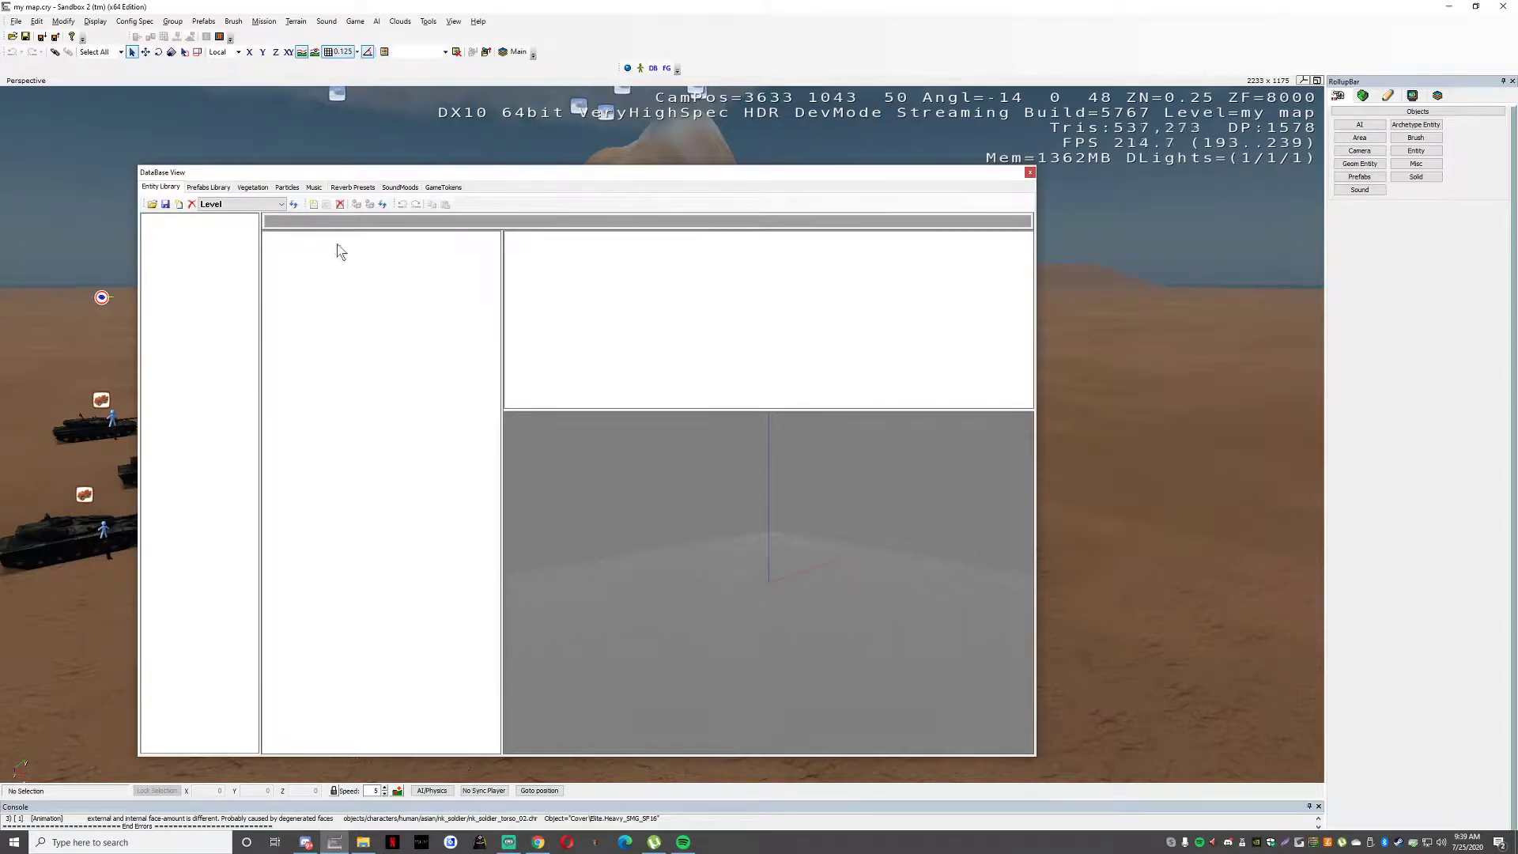
left_click_drag(749, 173, 850, 148)
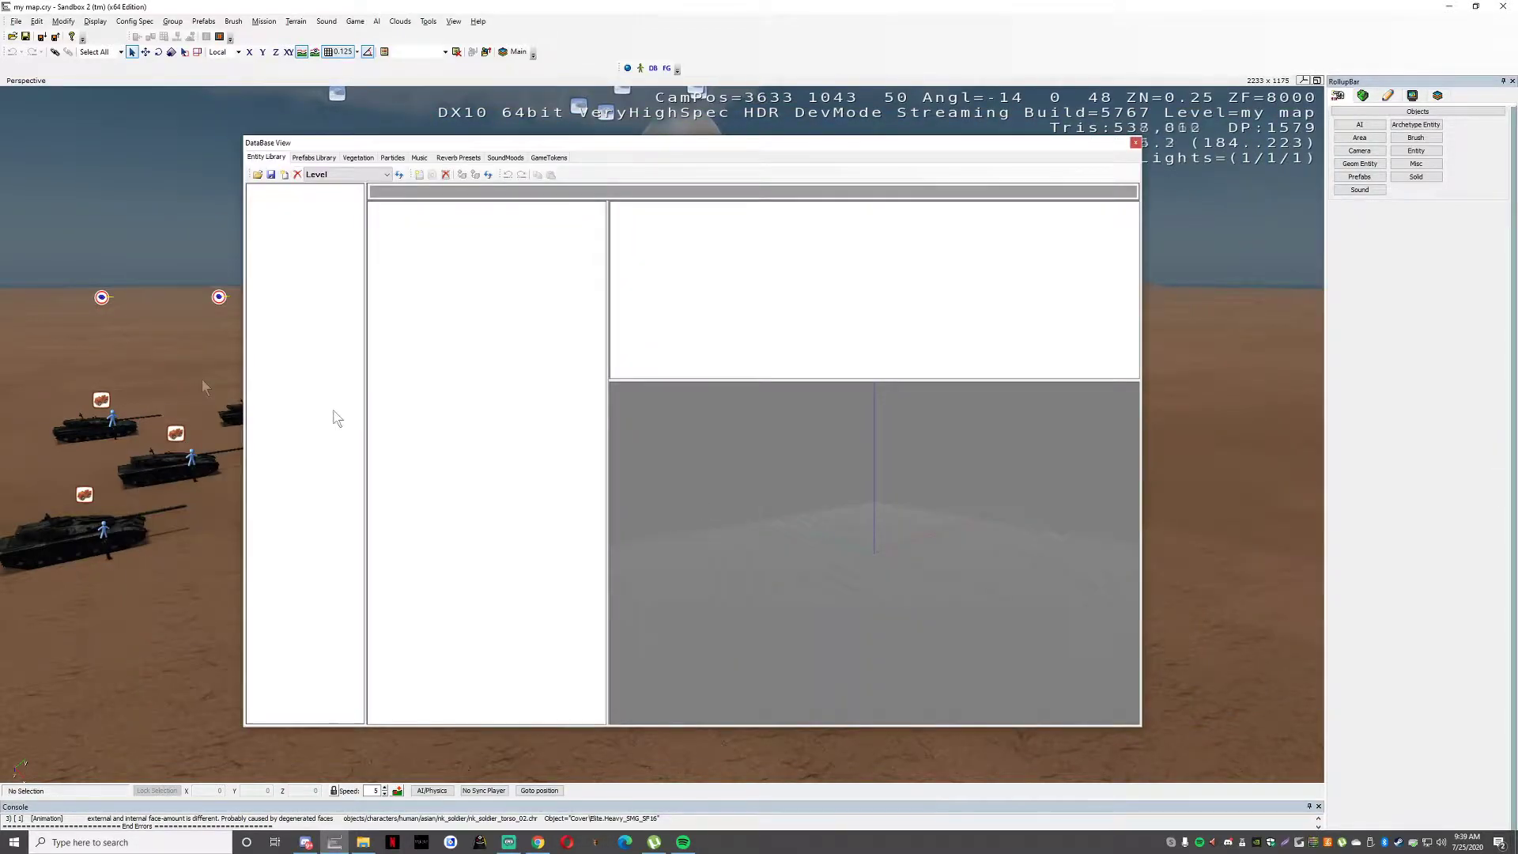
Try to load the vehicles.xml archetype library into the Entity Library, and close the DataBase View.
left_click(258, 173)
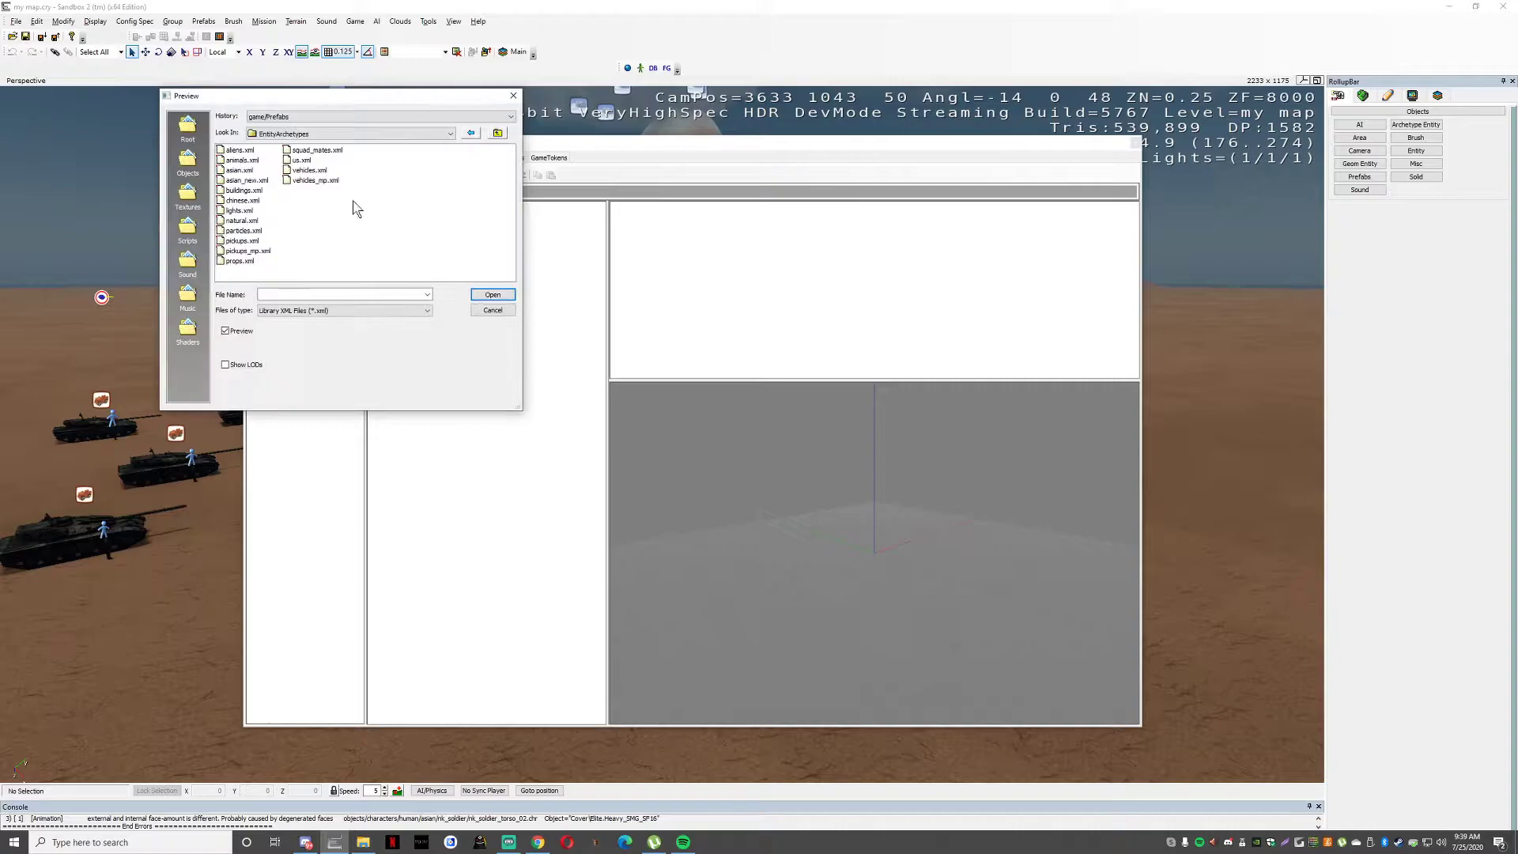
double_click(303, 171)
left_click(815, 457)
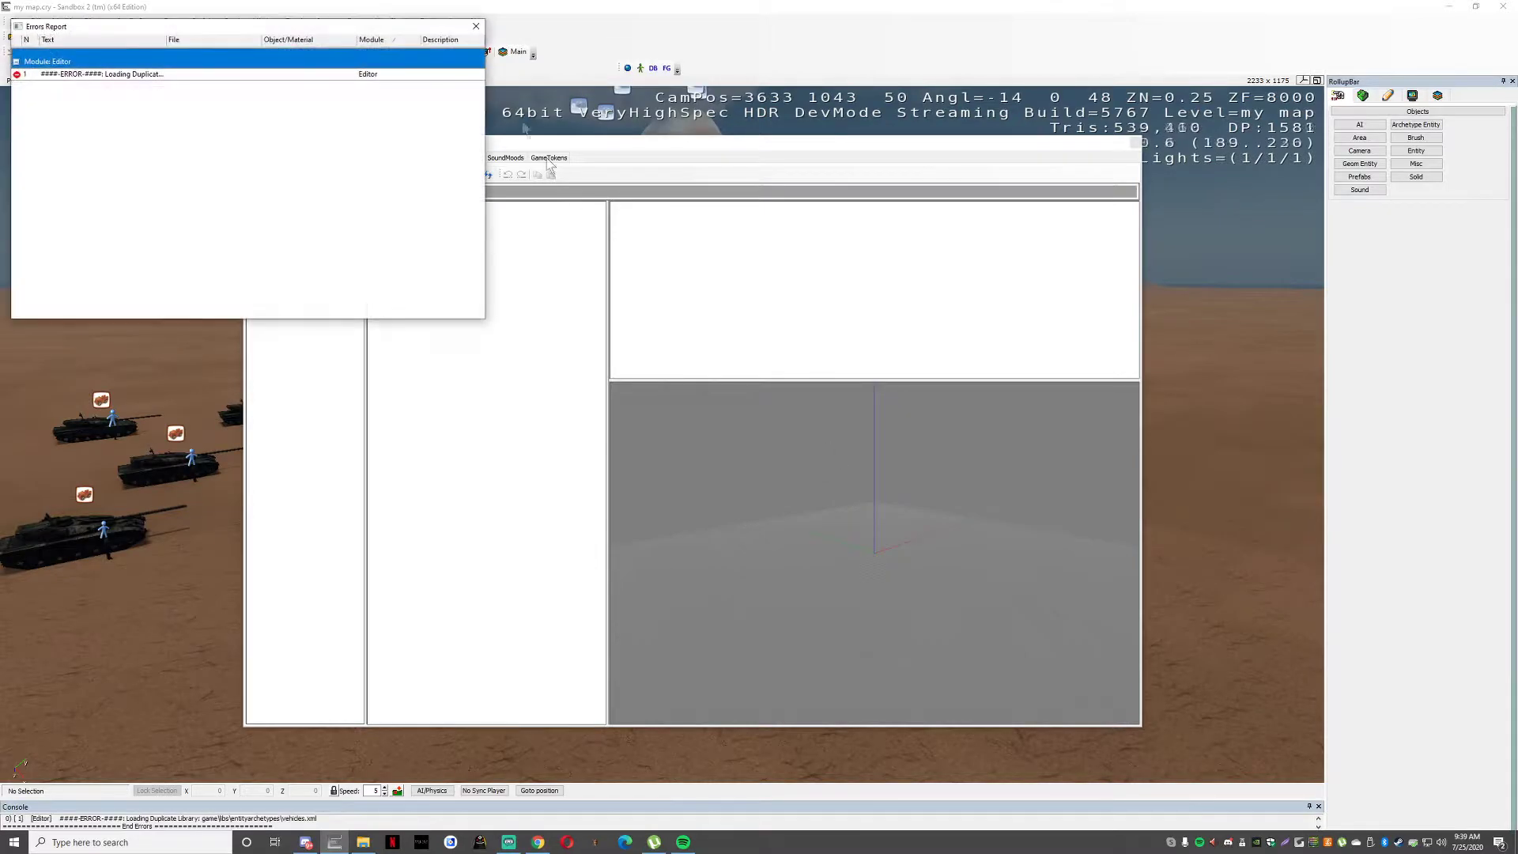
left_click(477, 28)
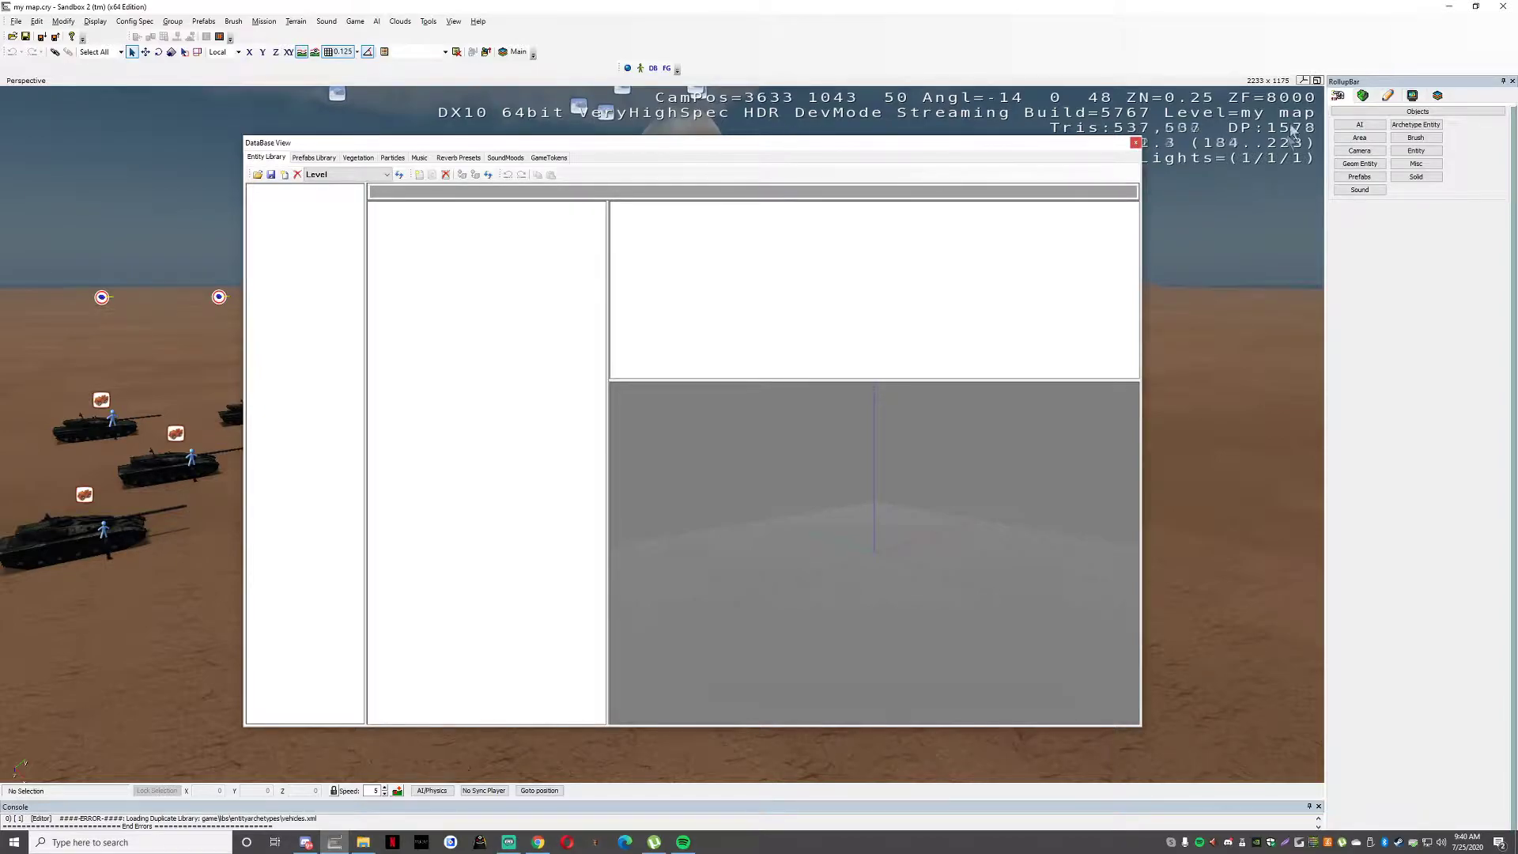
left_click(1136, 143)
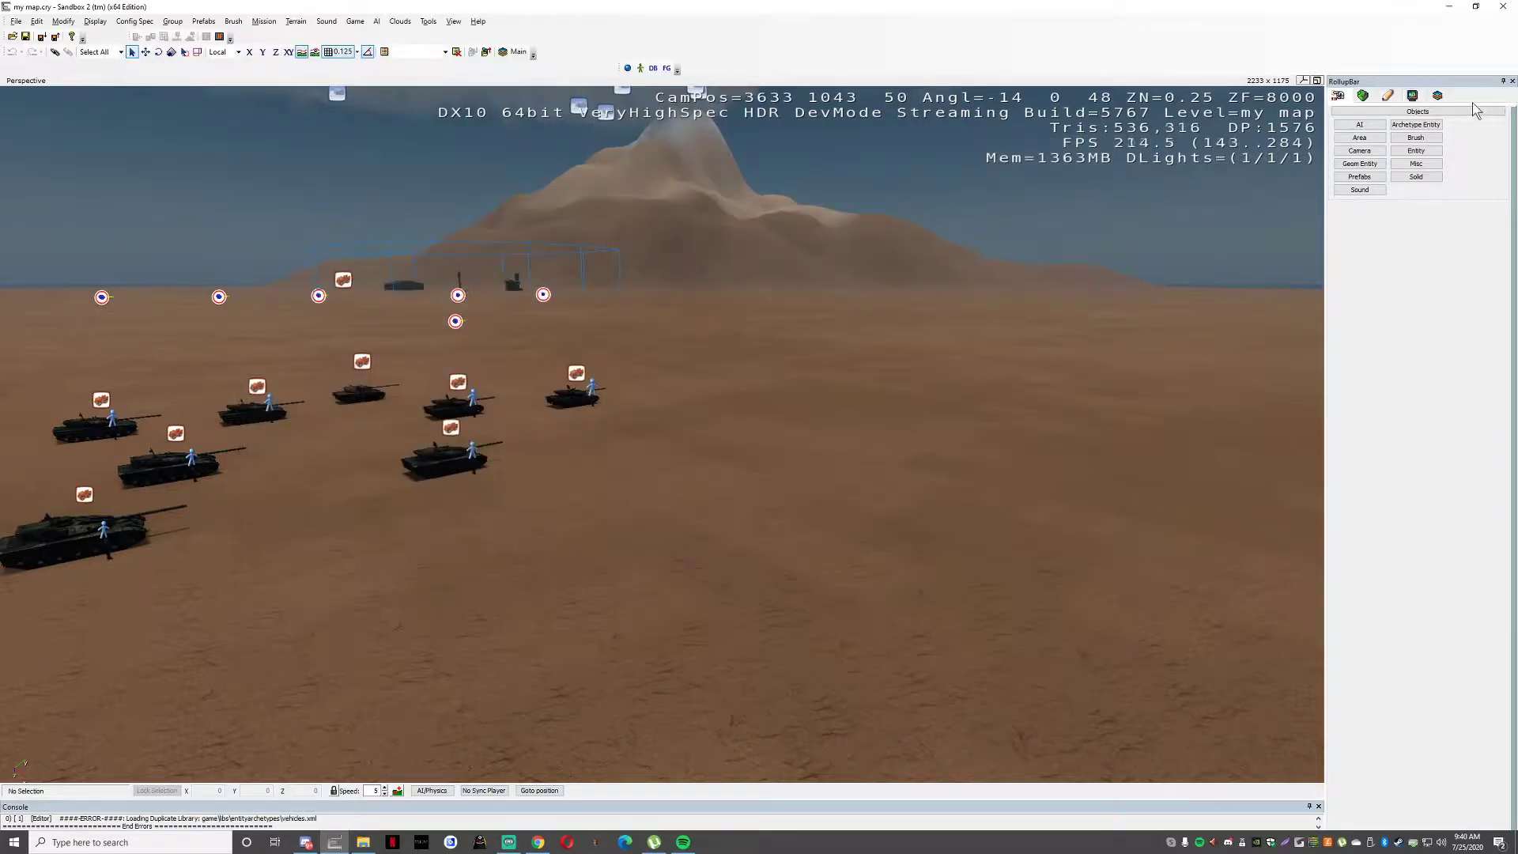
Show the archetype entities, then hide the RollupBar and restore it.
left_click(1416, 125)
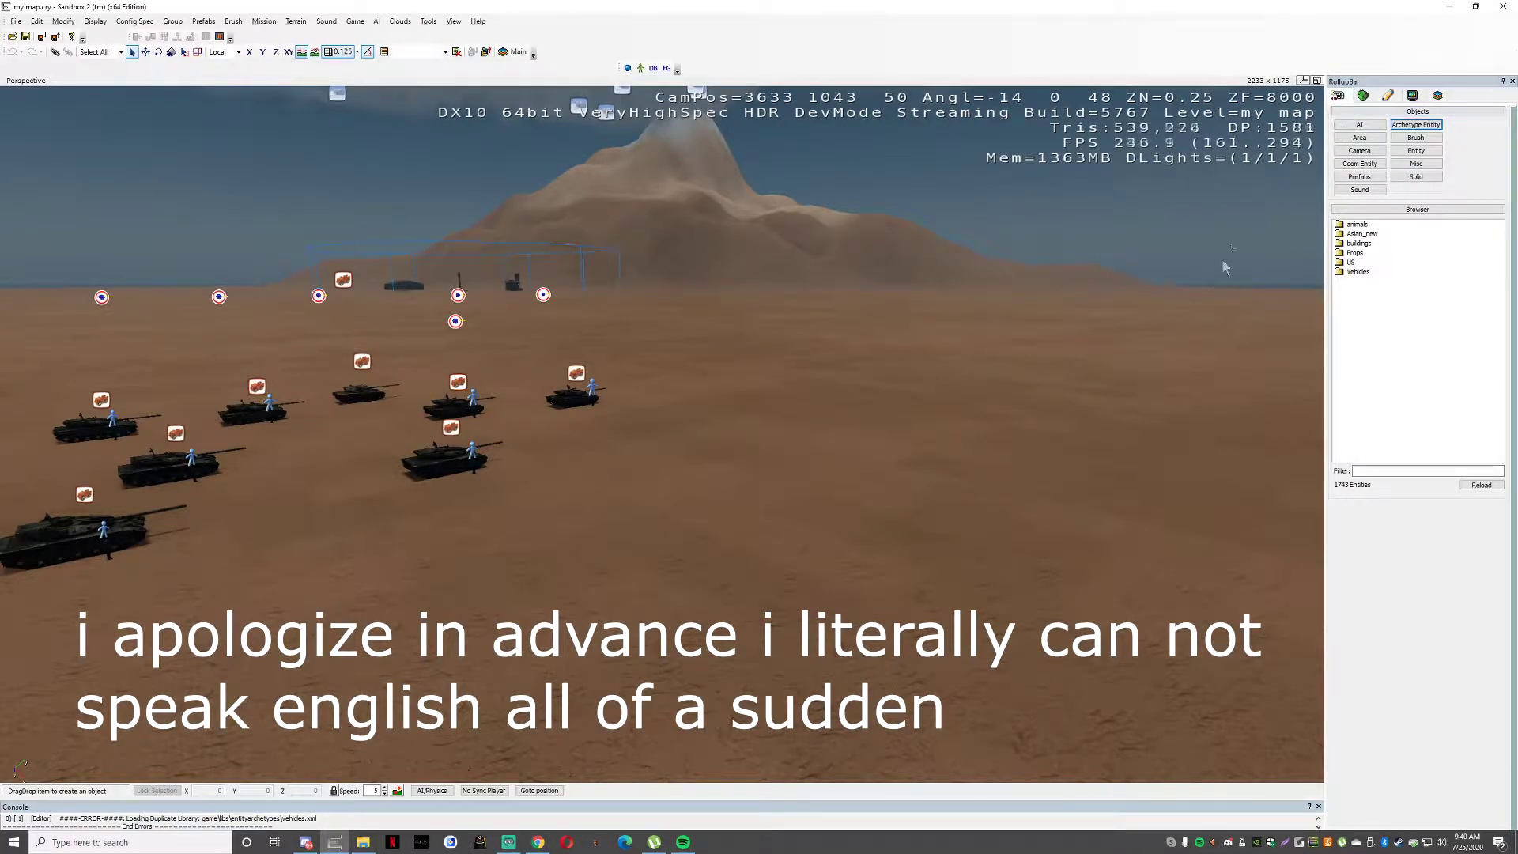
left_click(1513, 81)
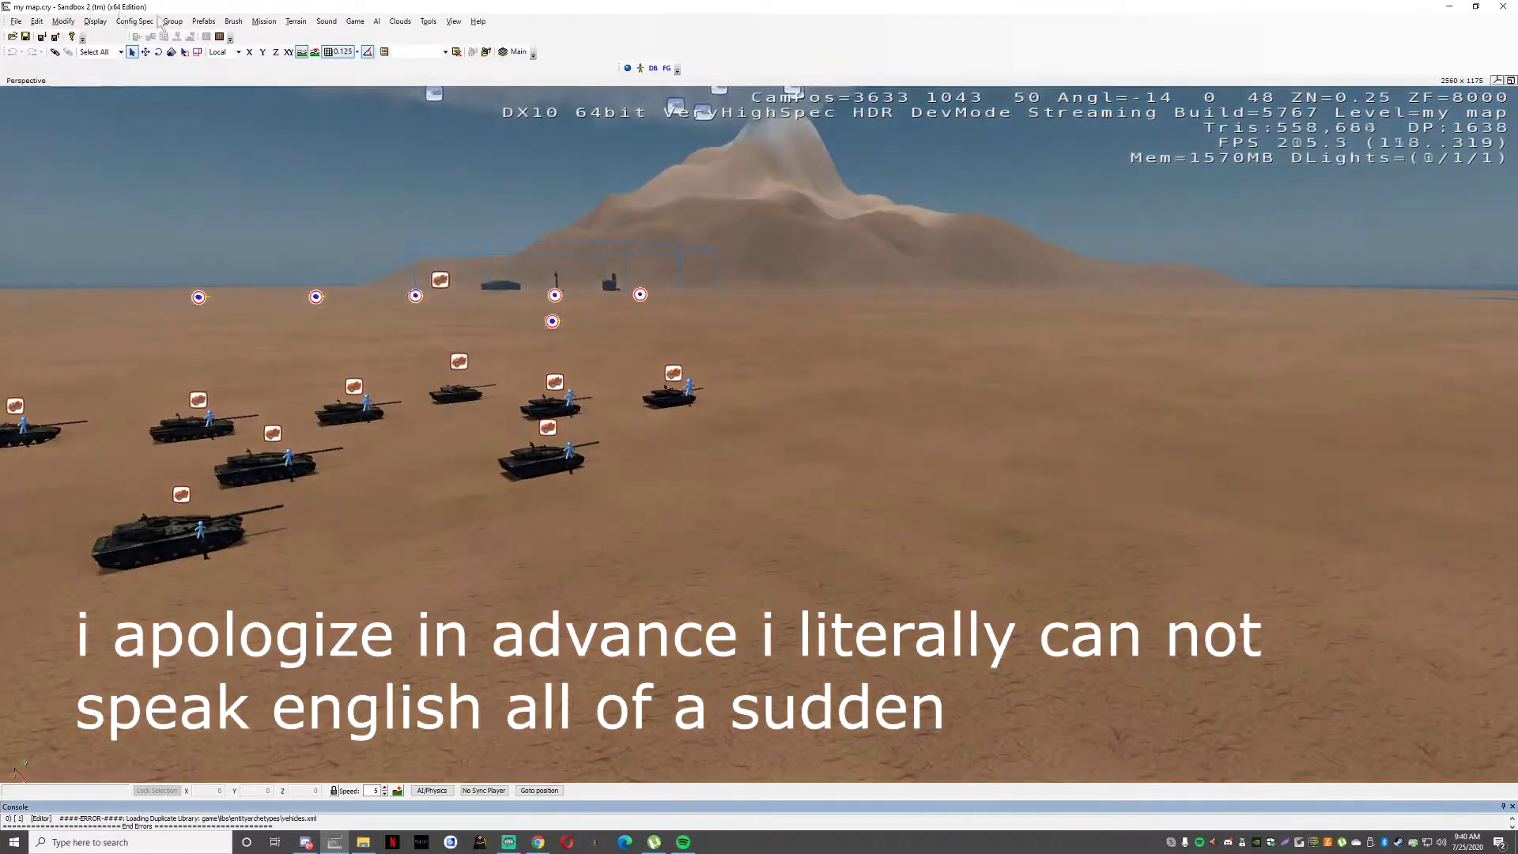
left_click(478, 21)
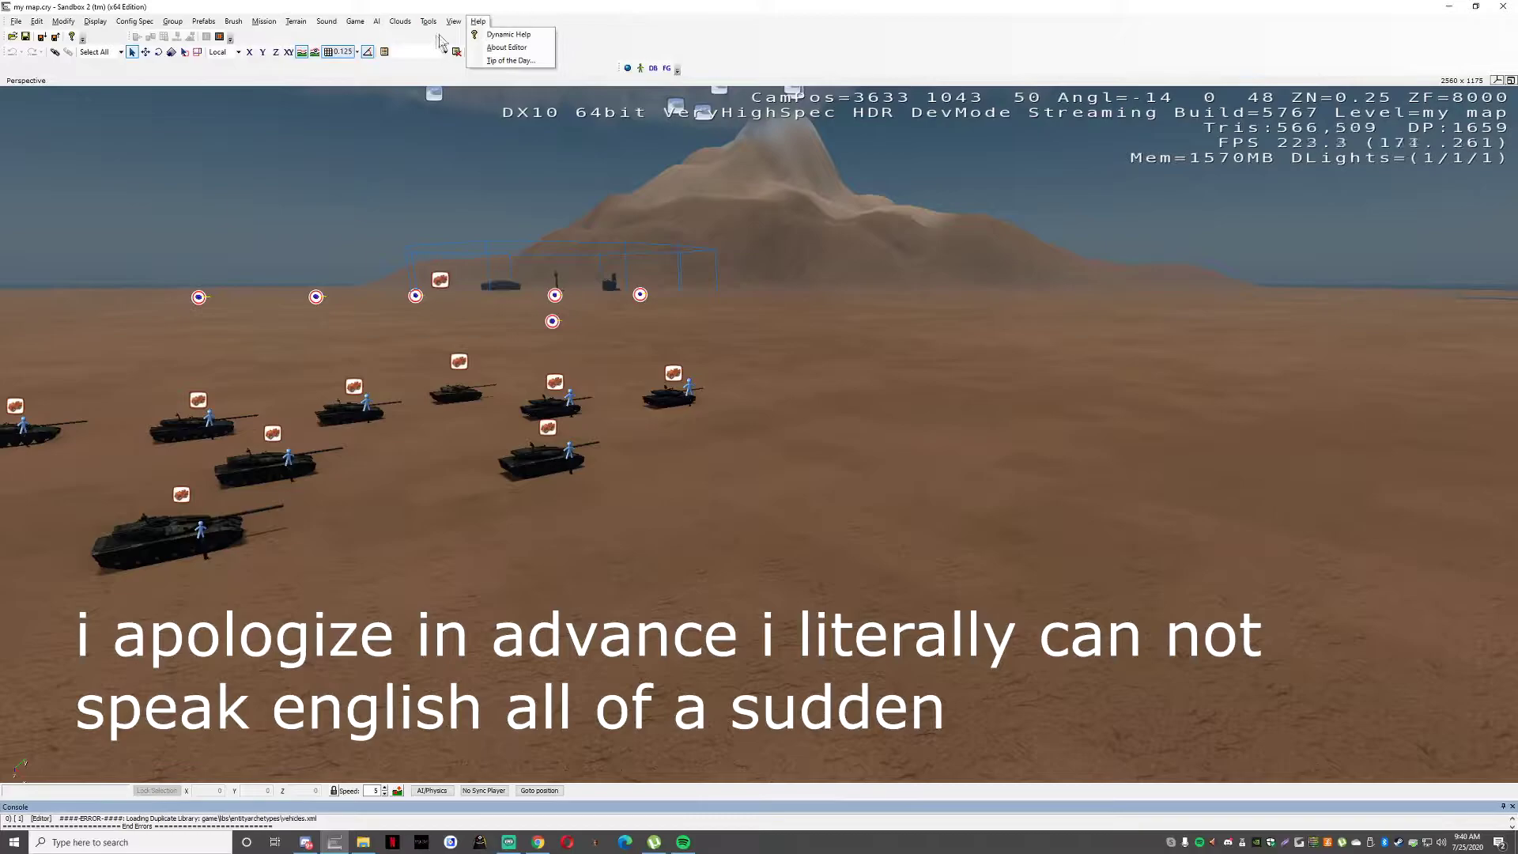
mouse_move(456, 26)
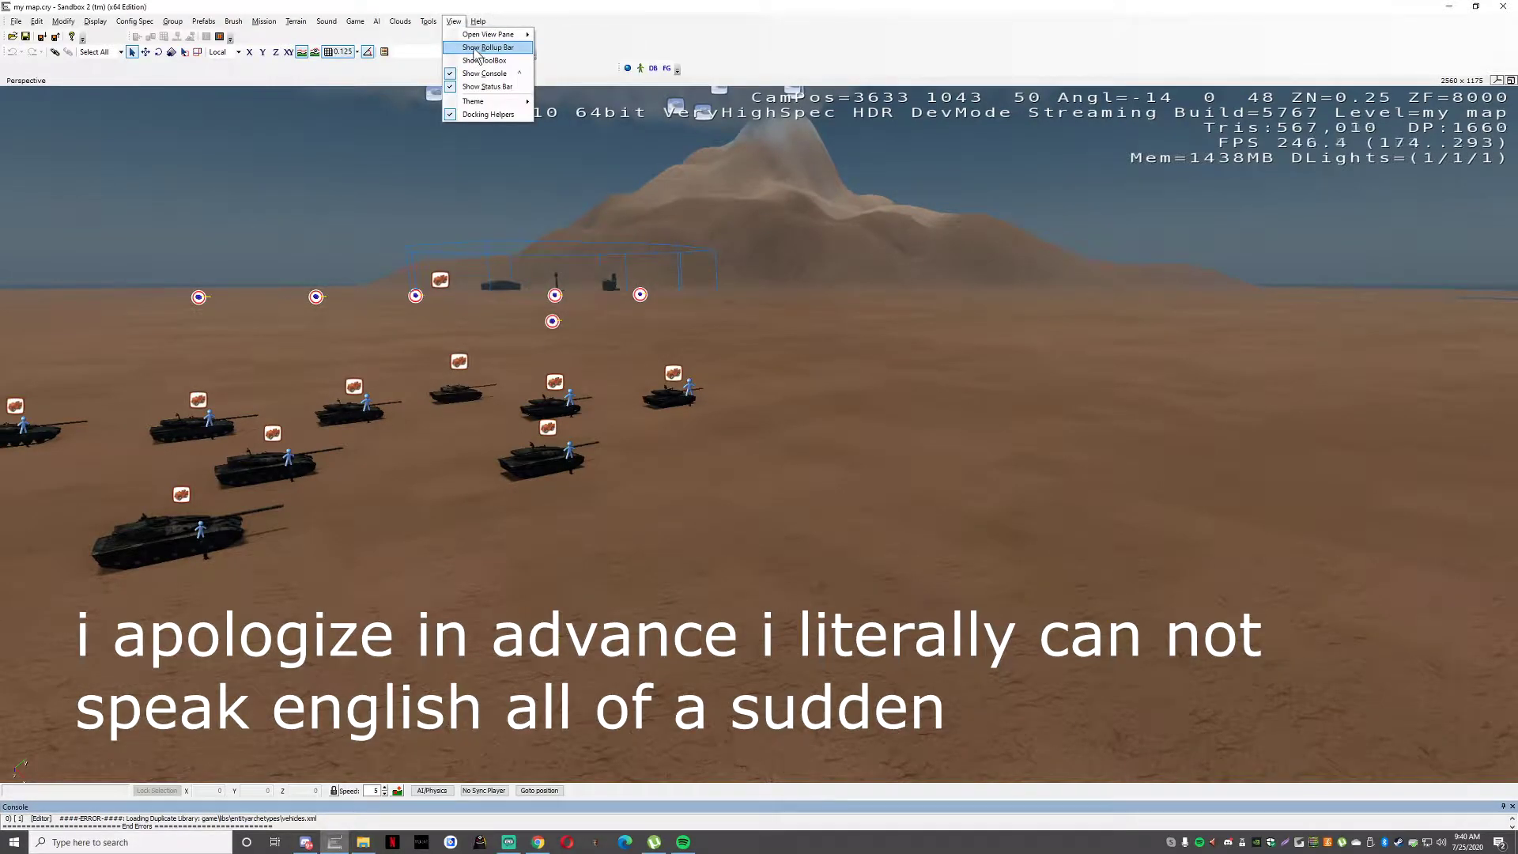
left_click(478, 48)
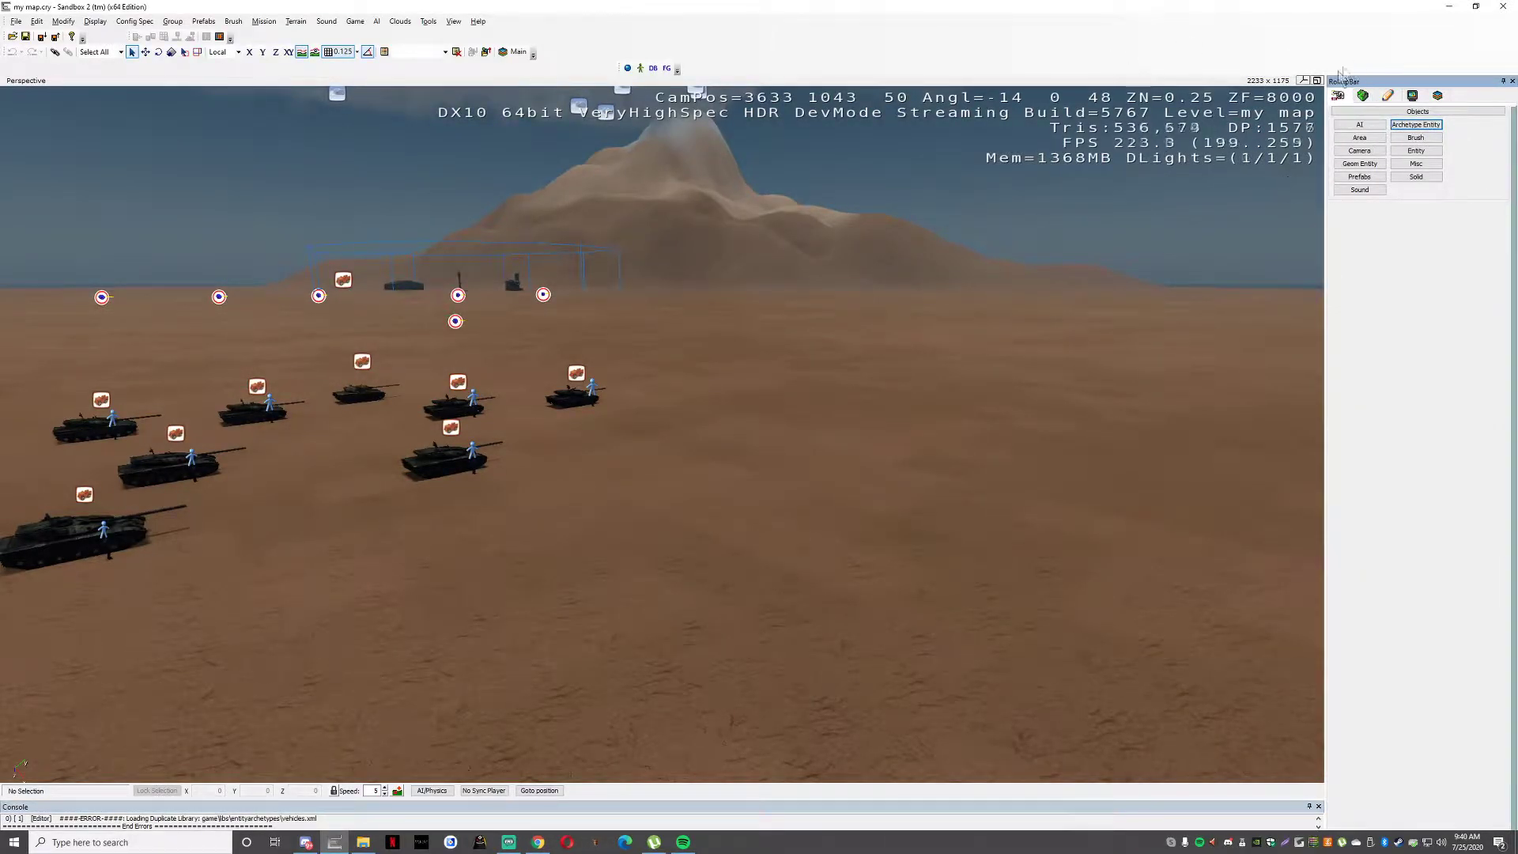
Place an Asian_LTV archetype entity from the Vehicles Land group on the open desert ground near the tanks.
left_click(1415, 125)
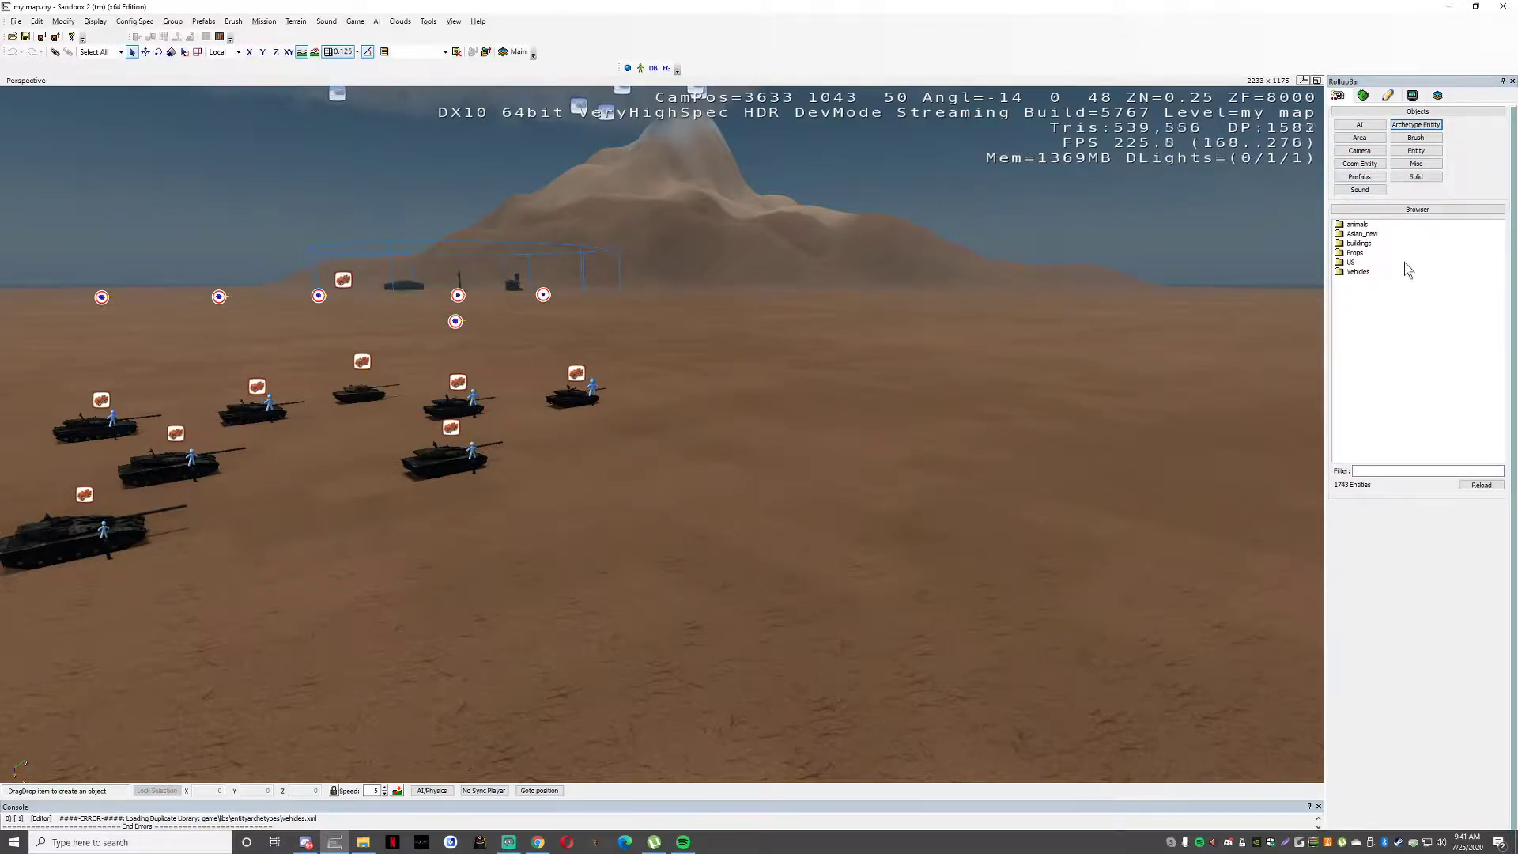
left_click(1355, 273)
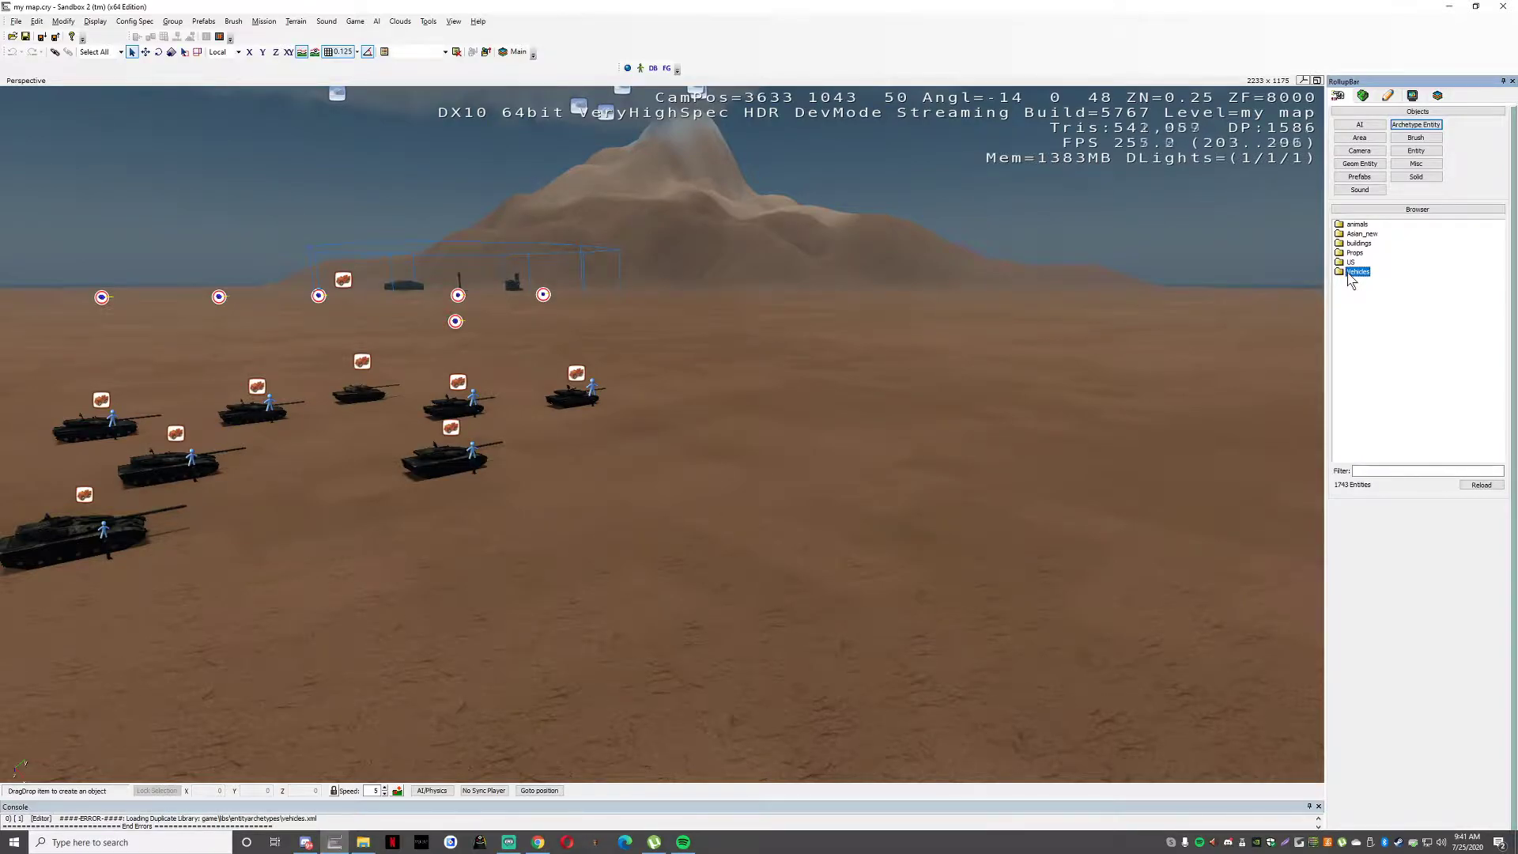
double_click(1348, 274)
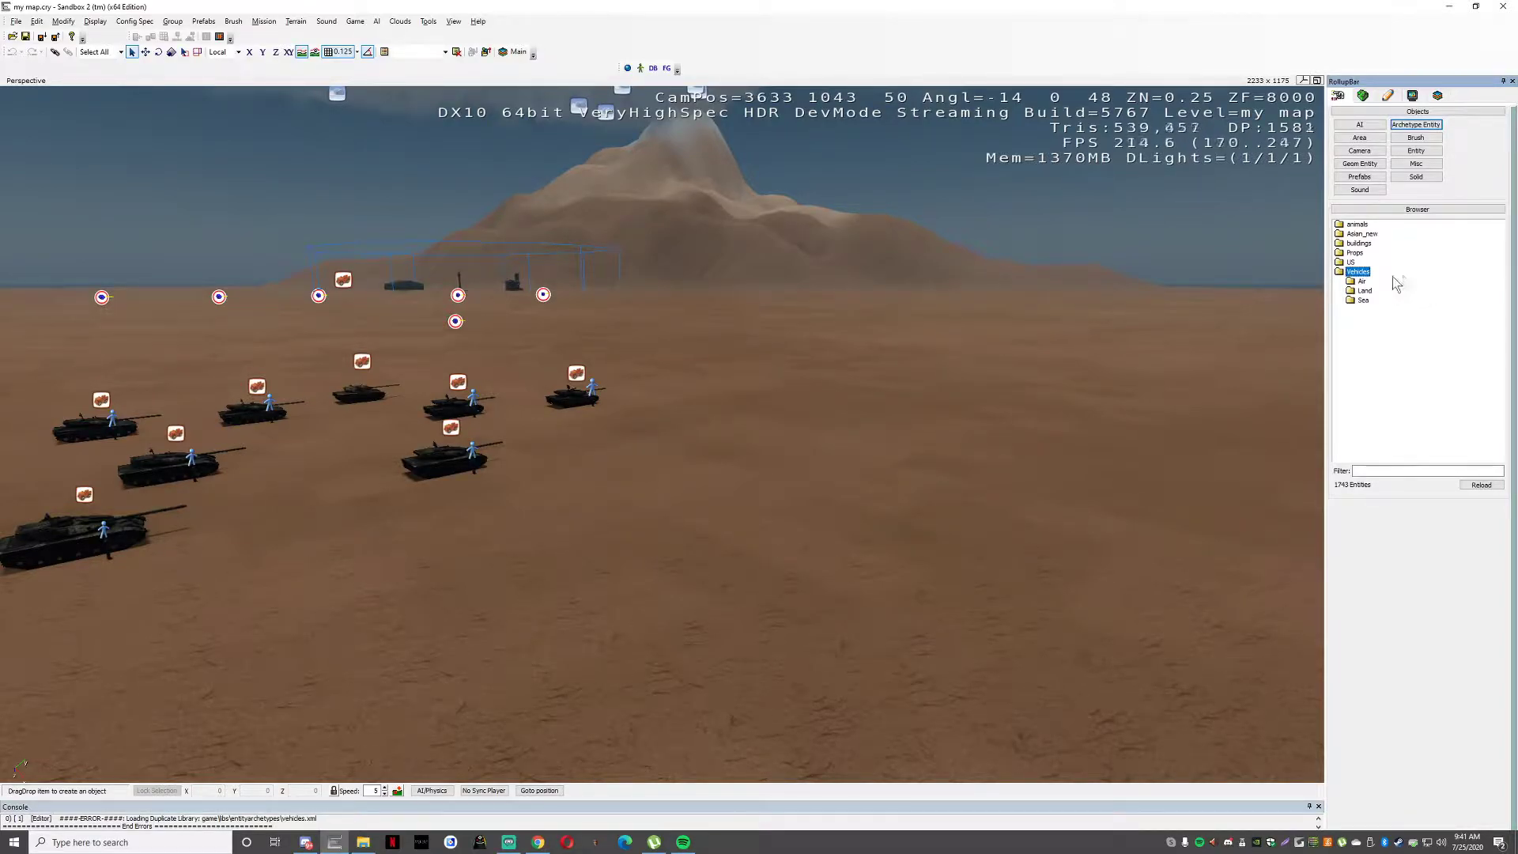
double_click(1366, 291)
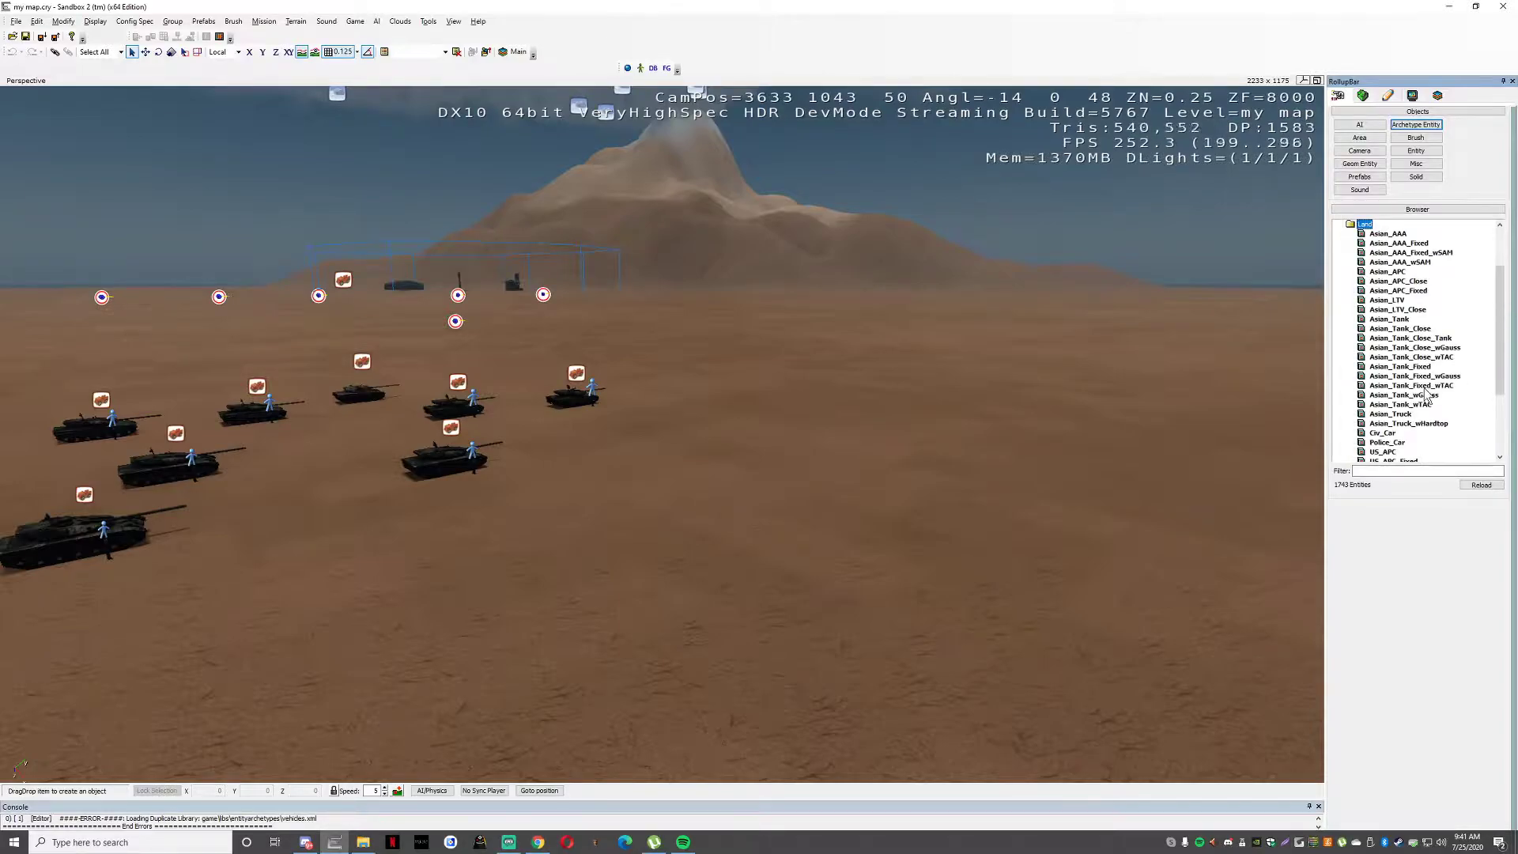
left_click(1392, 302)
left_click_drag(1392, 302, 843, 455)
left_click(1026, 546)
Open the Vehicle Editor with the placed LTV still selected.
right_click_drag(1027, 546, 955, 562)
key("d")
right_click_drag(1047, 528, 936, 516)
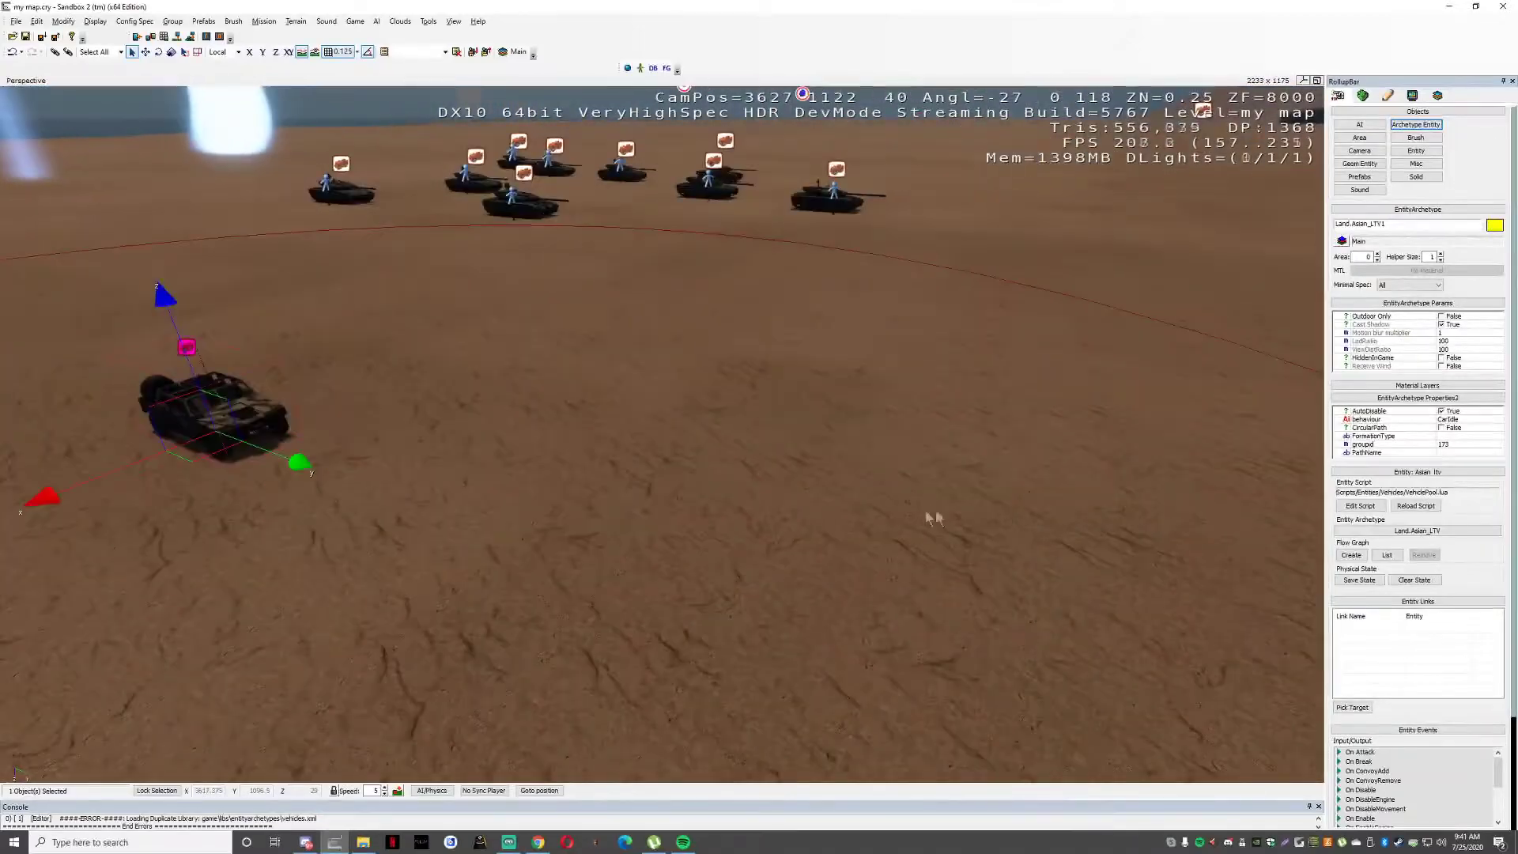
key("a")
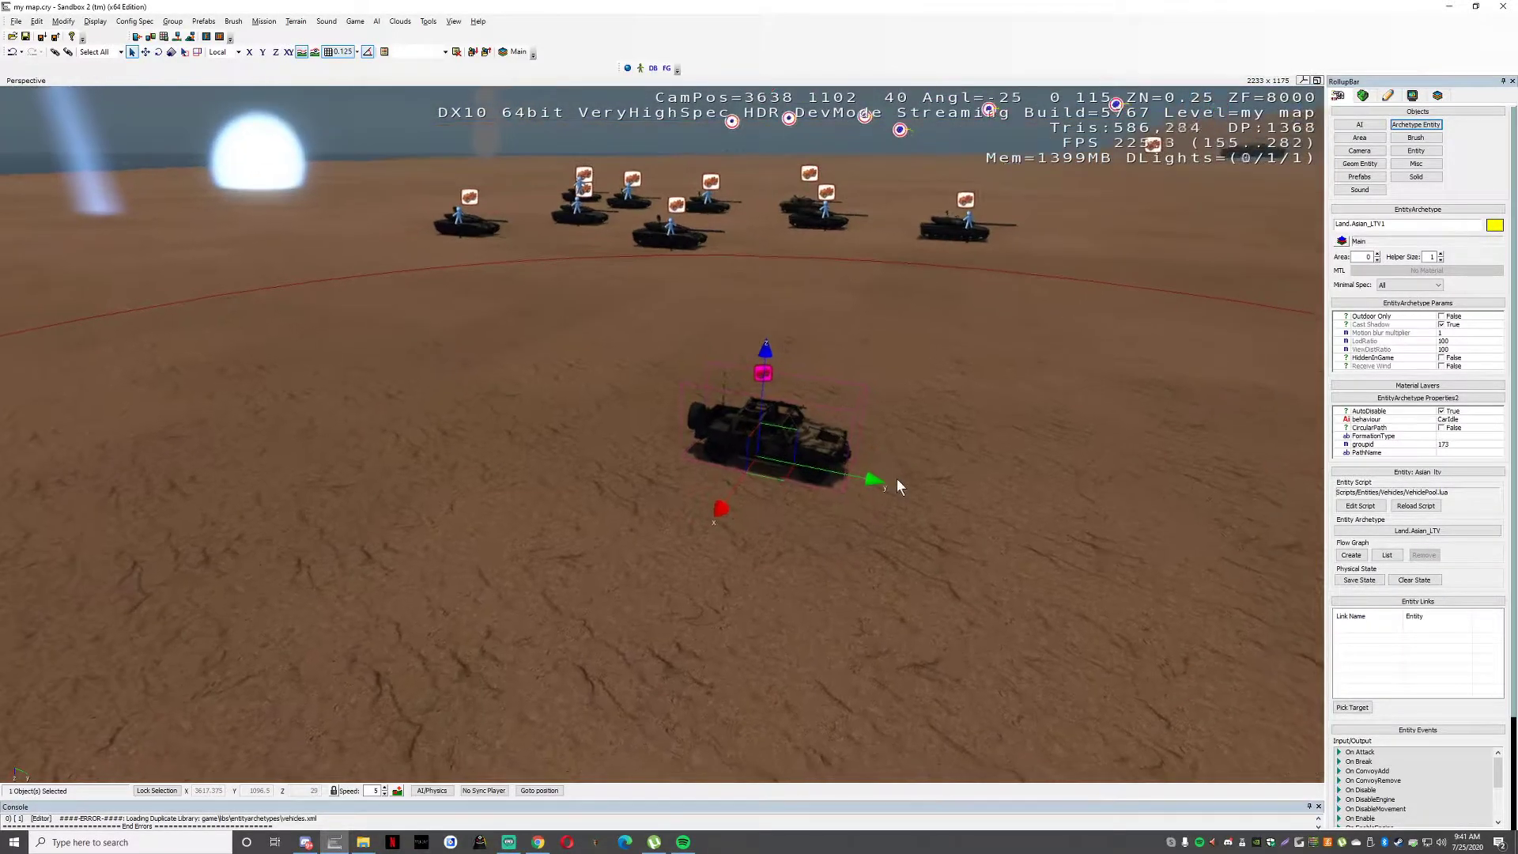
right_click_drag(894, 476, 849, 498)
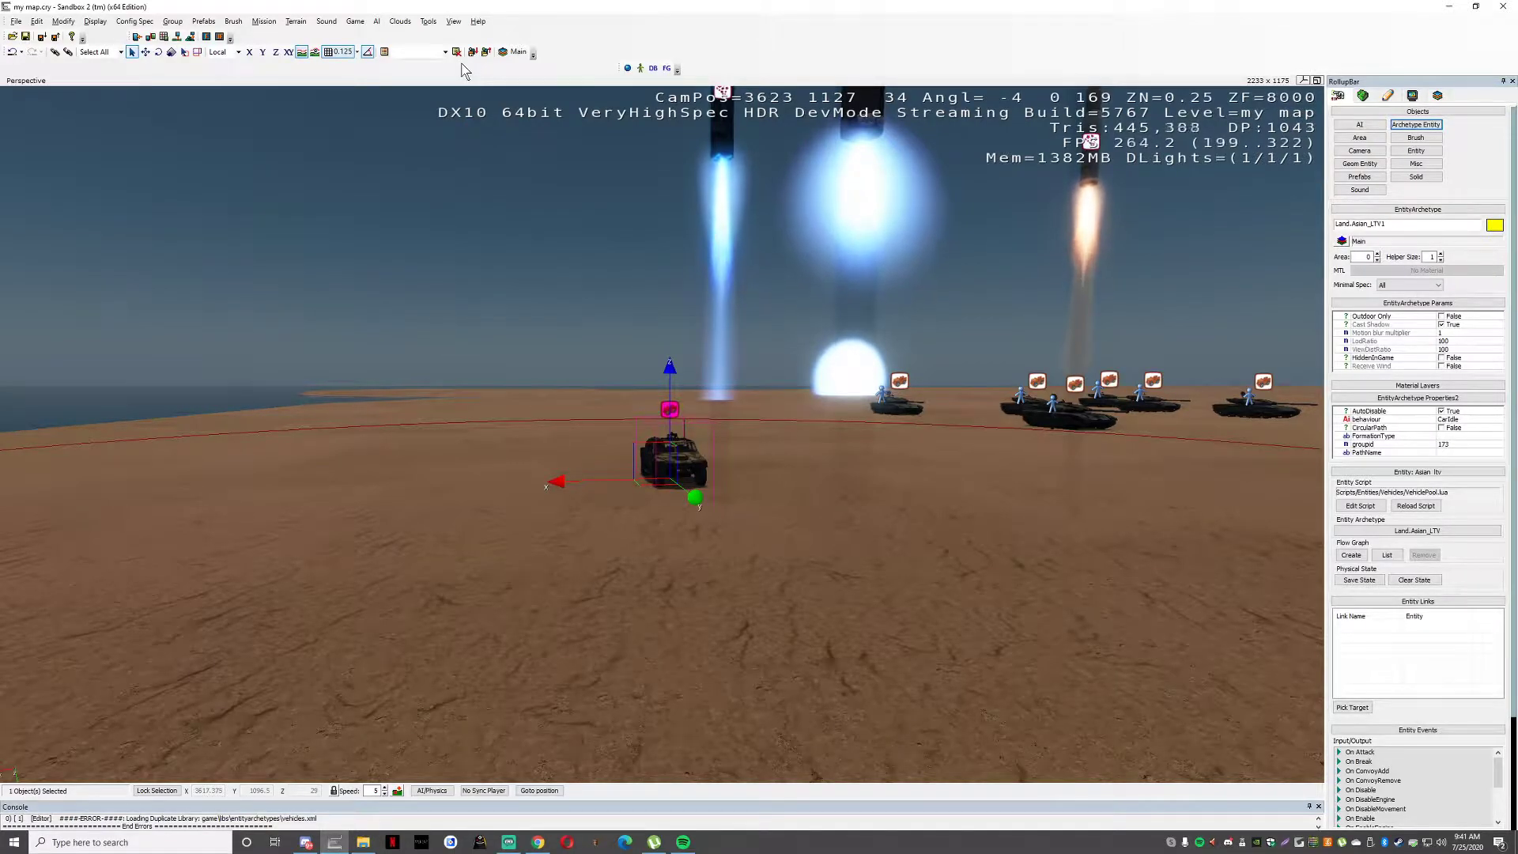
left_click(457, 22)
mouse_move(488, 34)
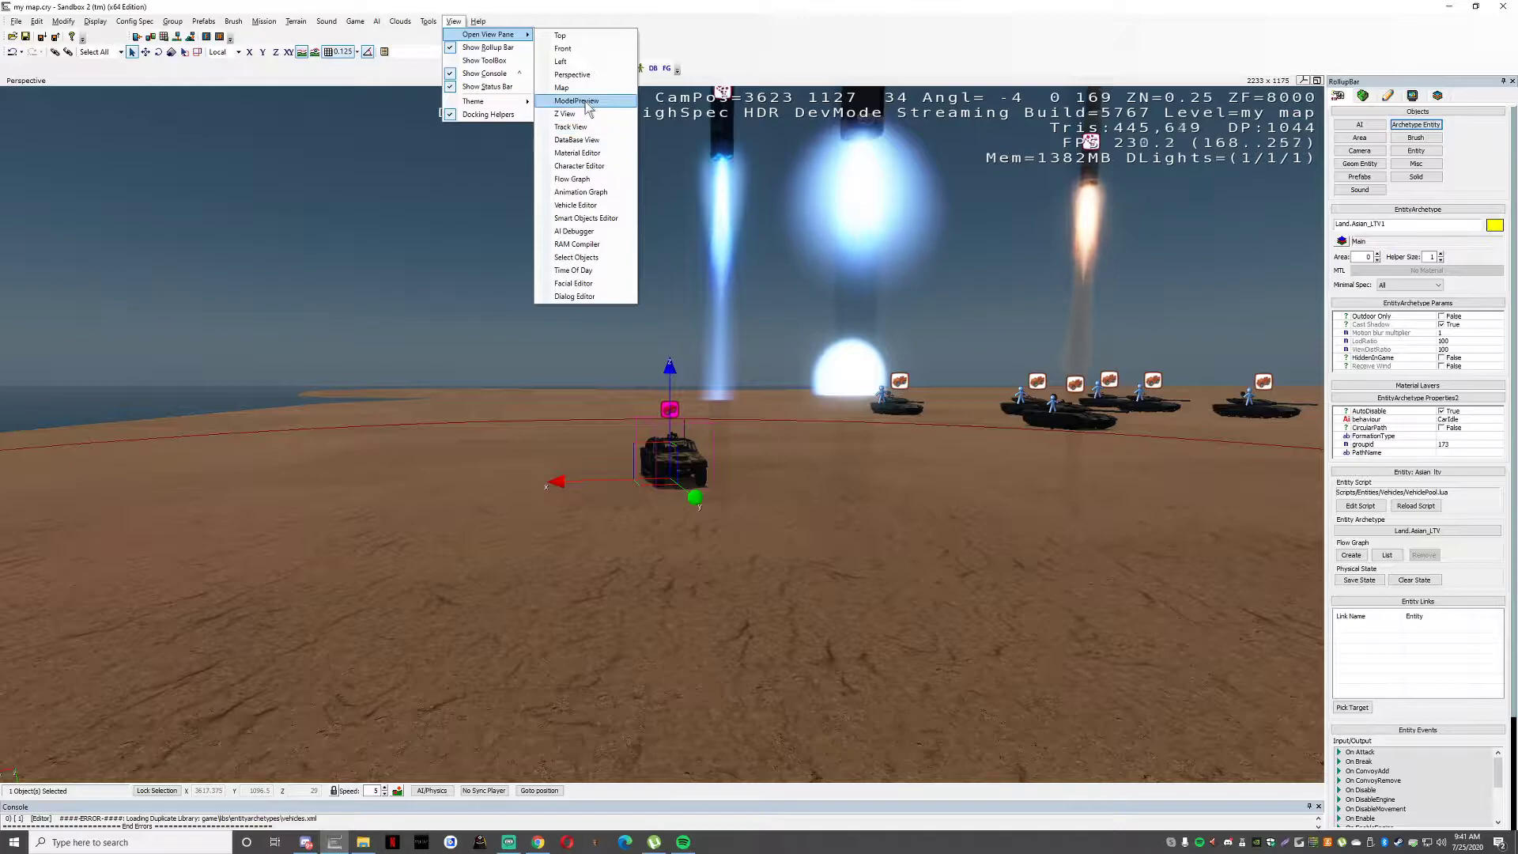
left_click(576, 205)
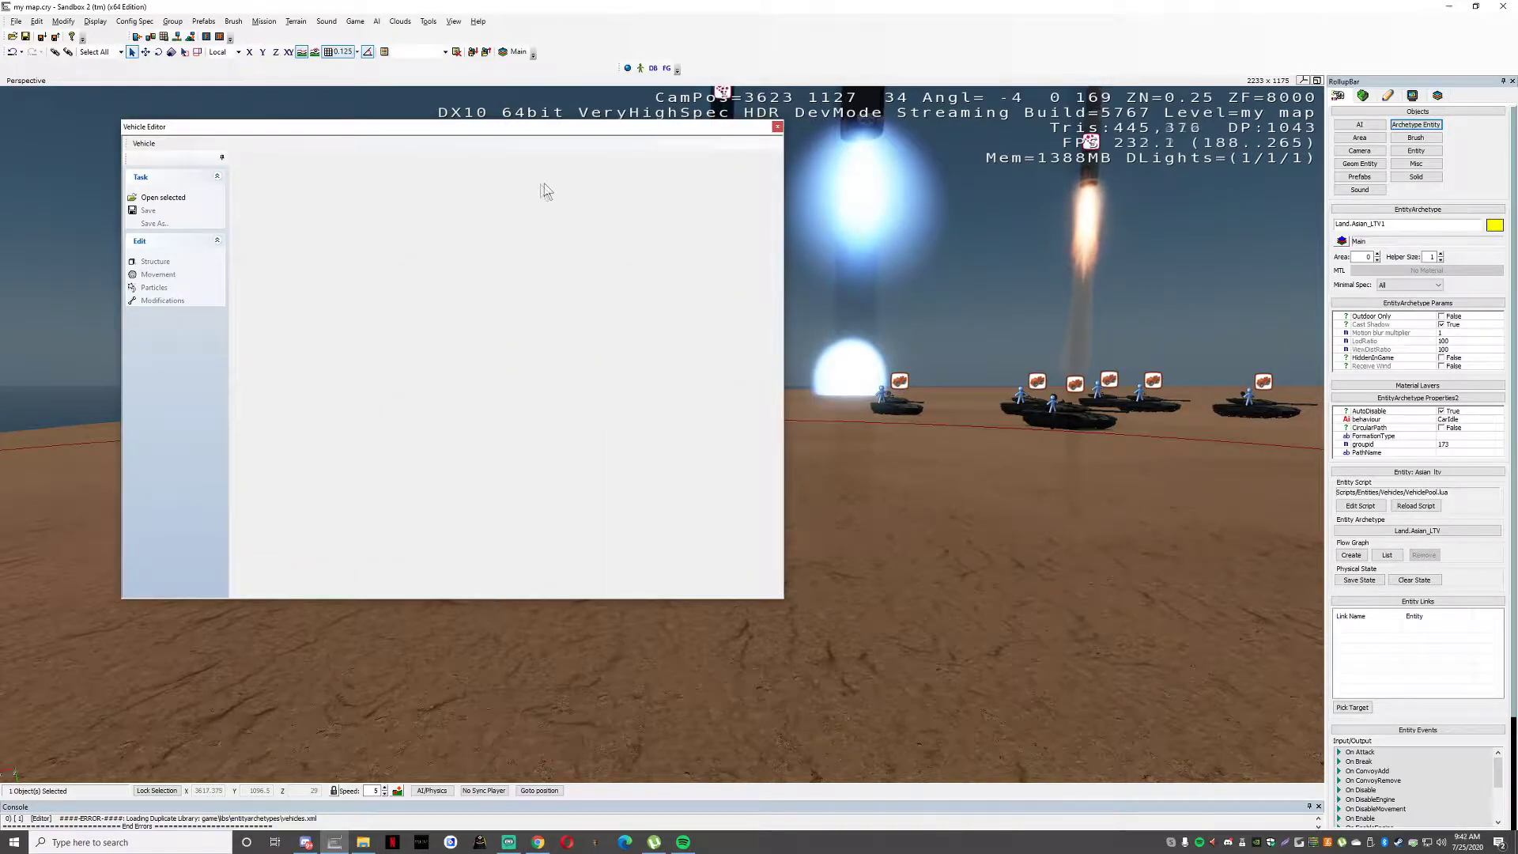
Move the LTV about 13 m along the X axis so it stands clear of the Vehicle Editor window.
left_click_drag(553, 129, 1147, 177)
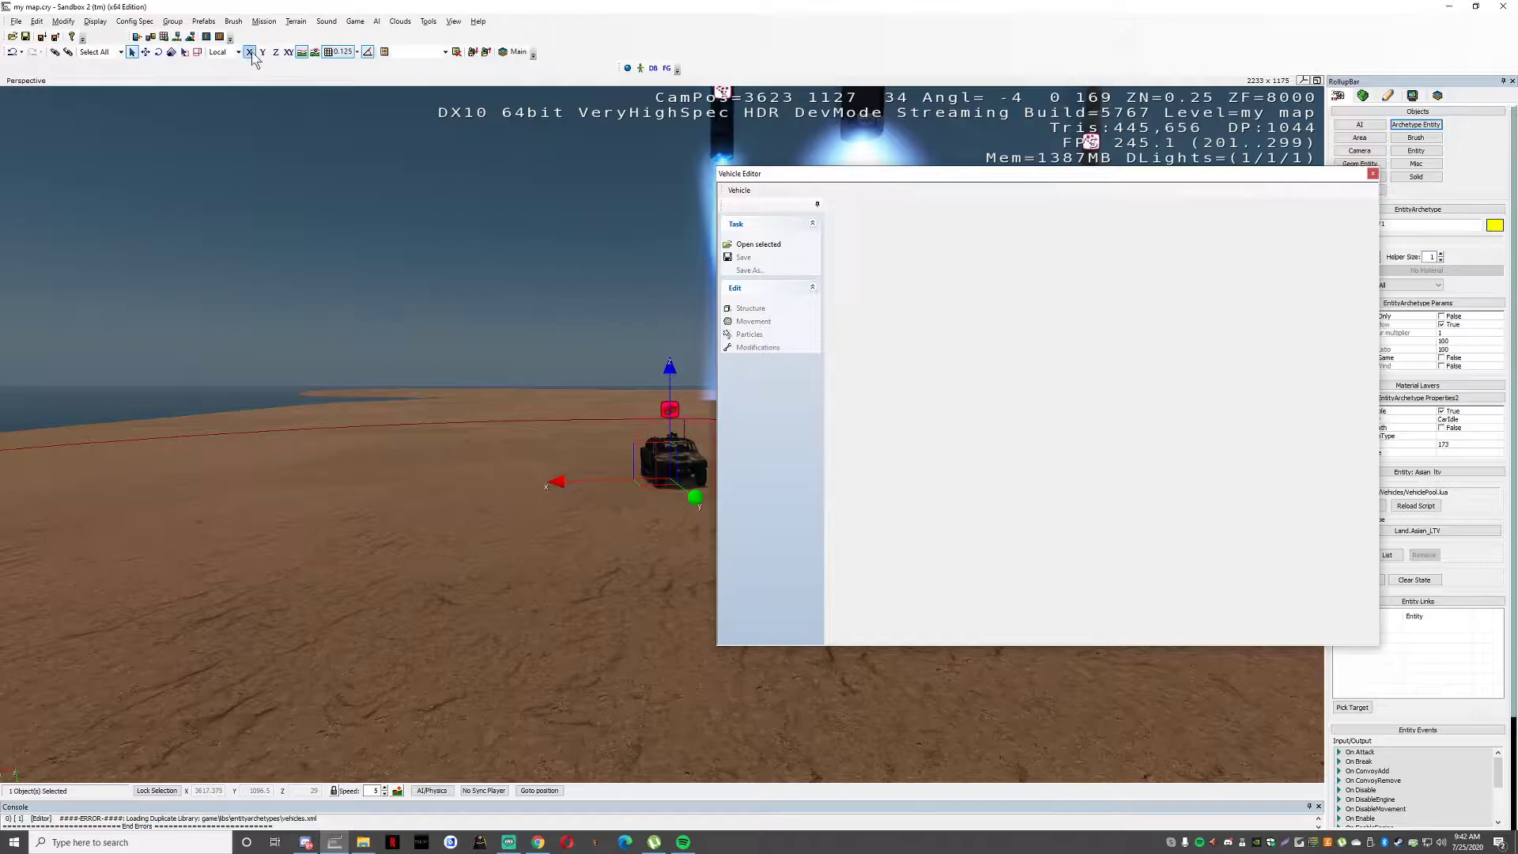
left_click(145, 52)
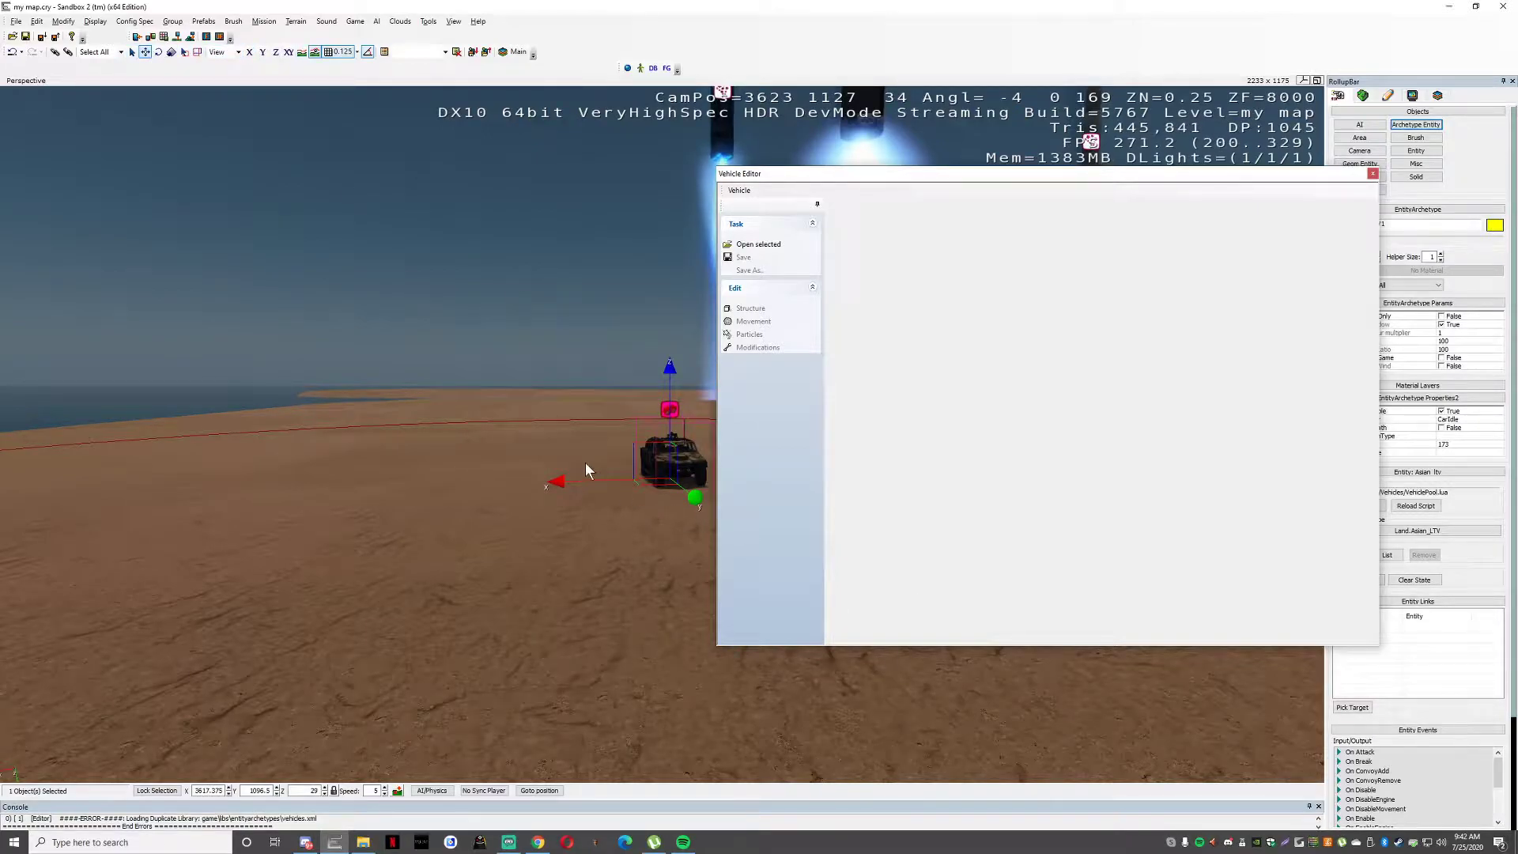
left_click_drag(588, 478, 299, 492)
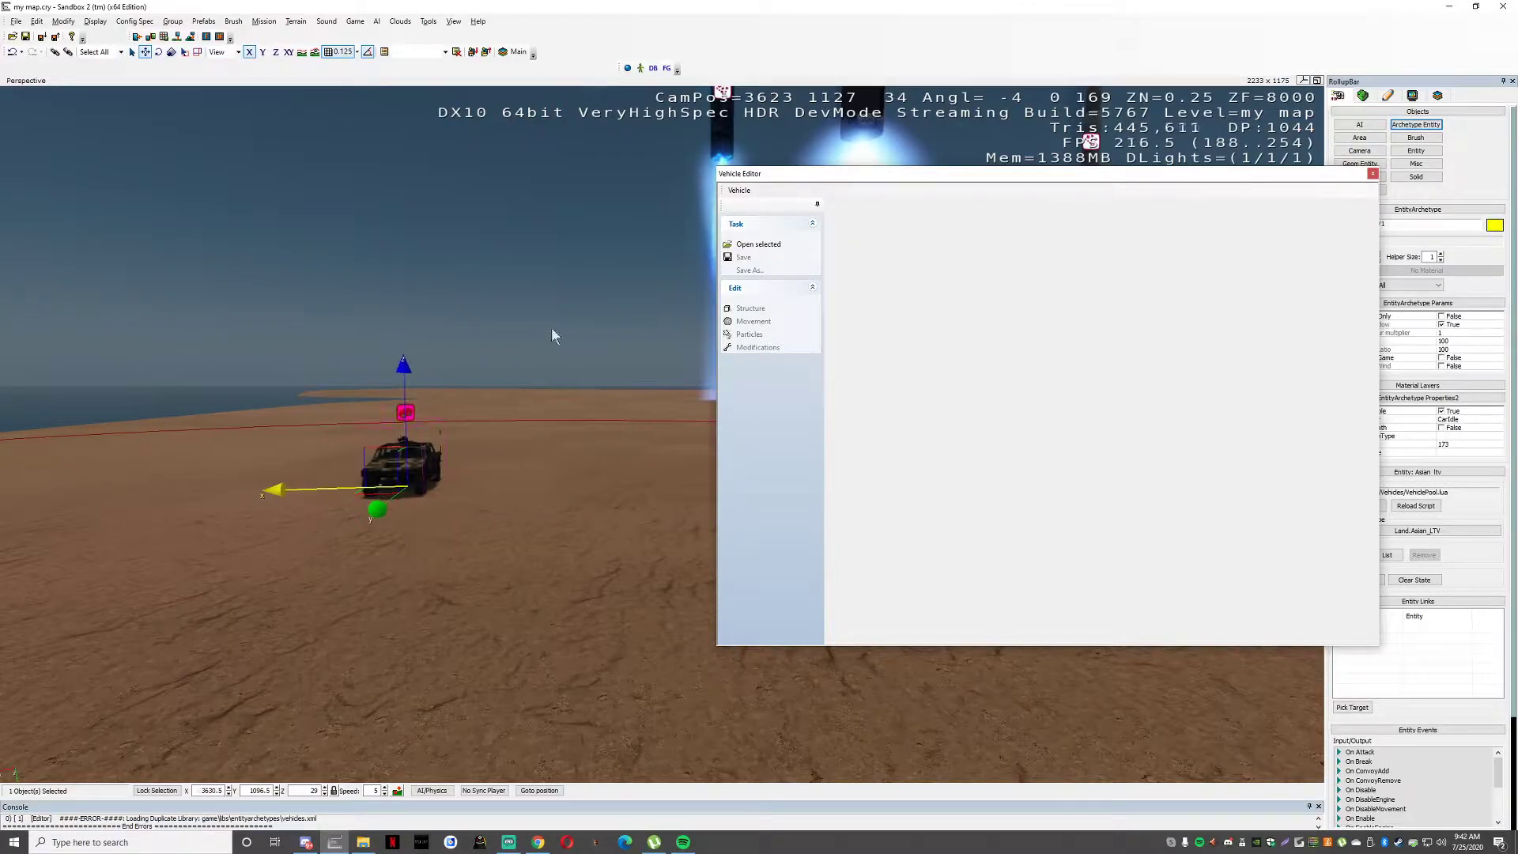
left_click_drag(840, 174, 708, 177)
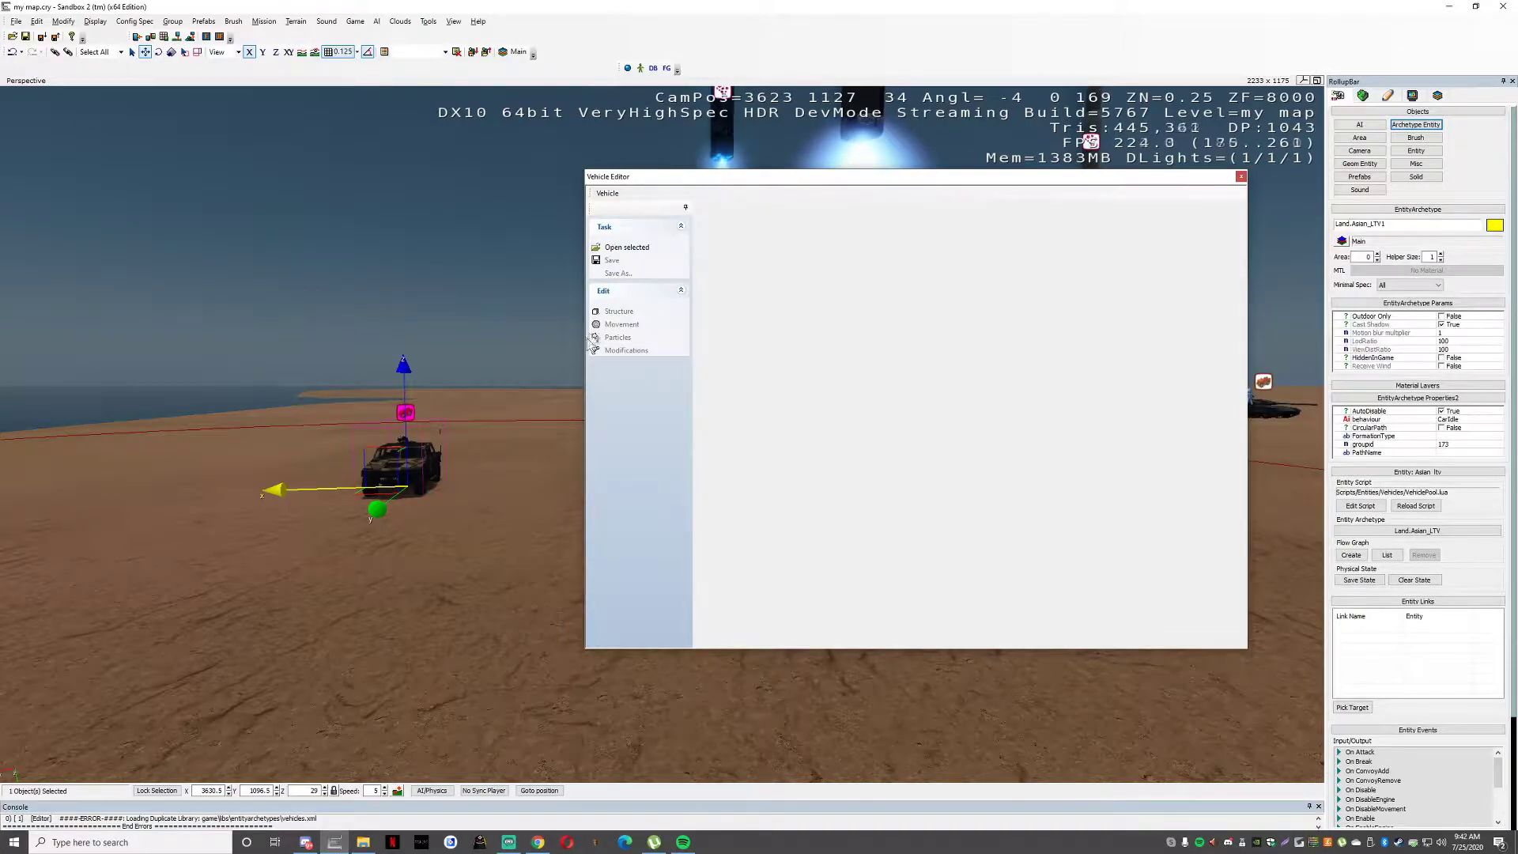
Load the selected LTV into the Vehicle Editor and expand the position property of its massBox part.
left_click(627, 247)
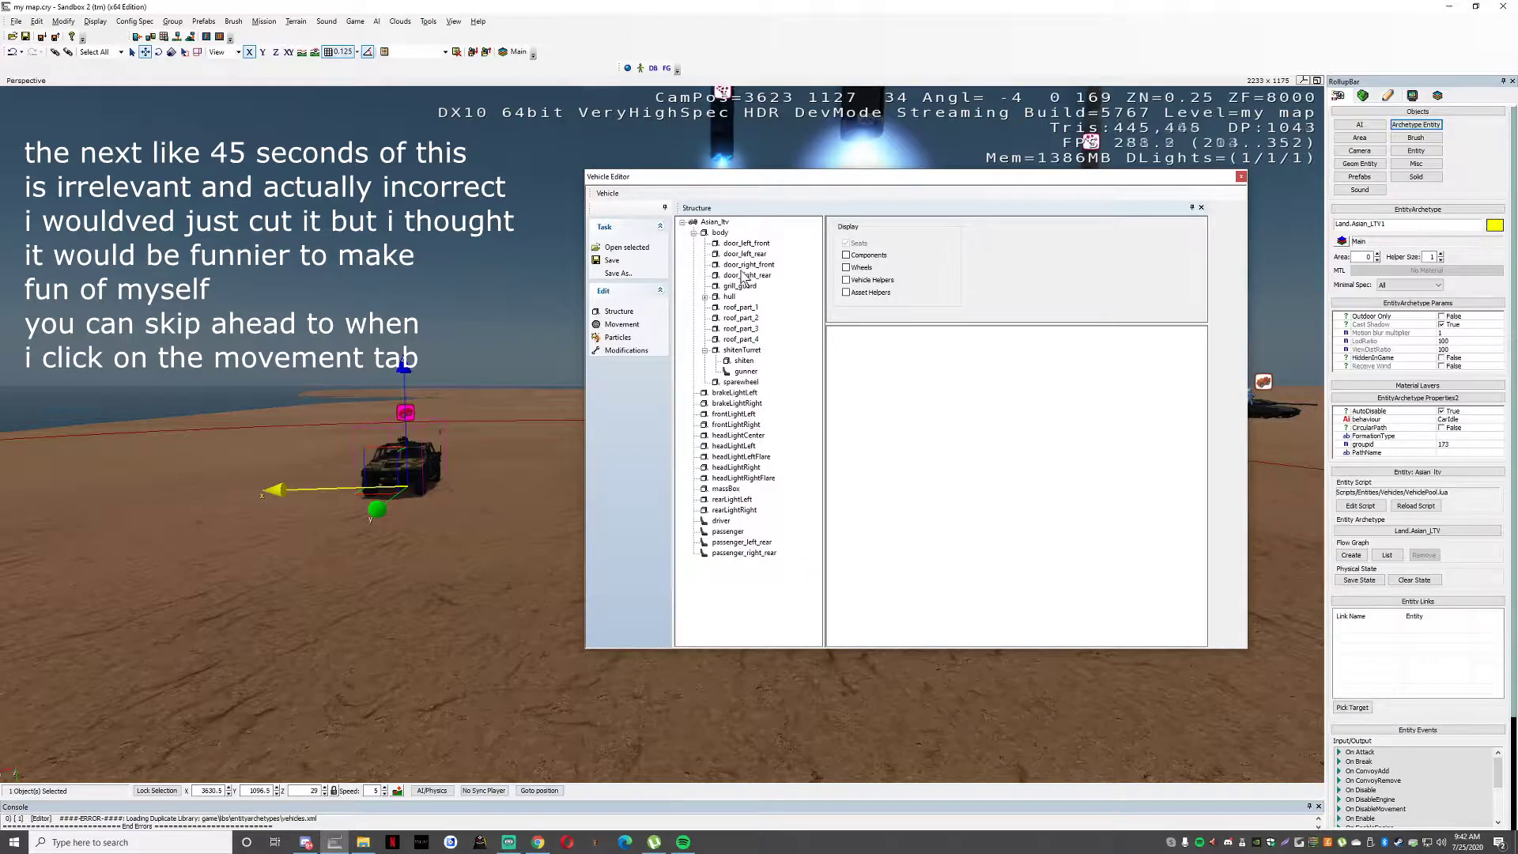
left_click(726, 489)
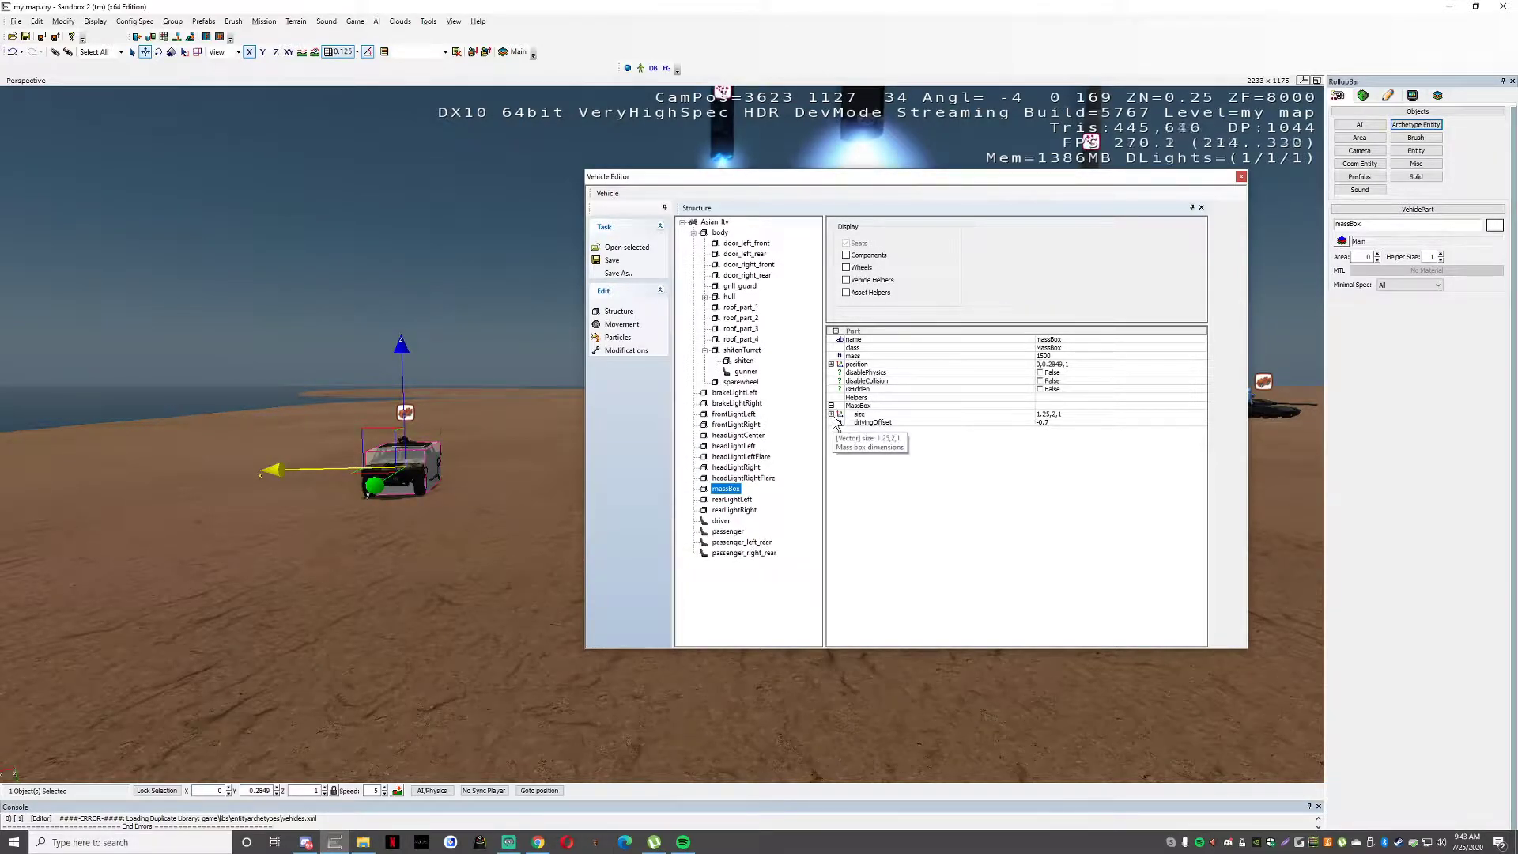
left_click(831, 364)
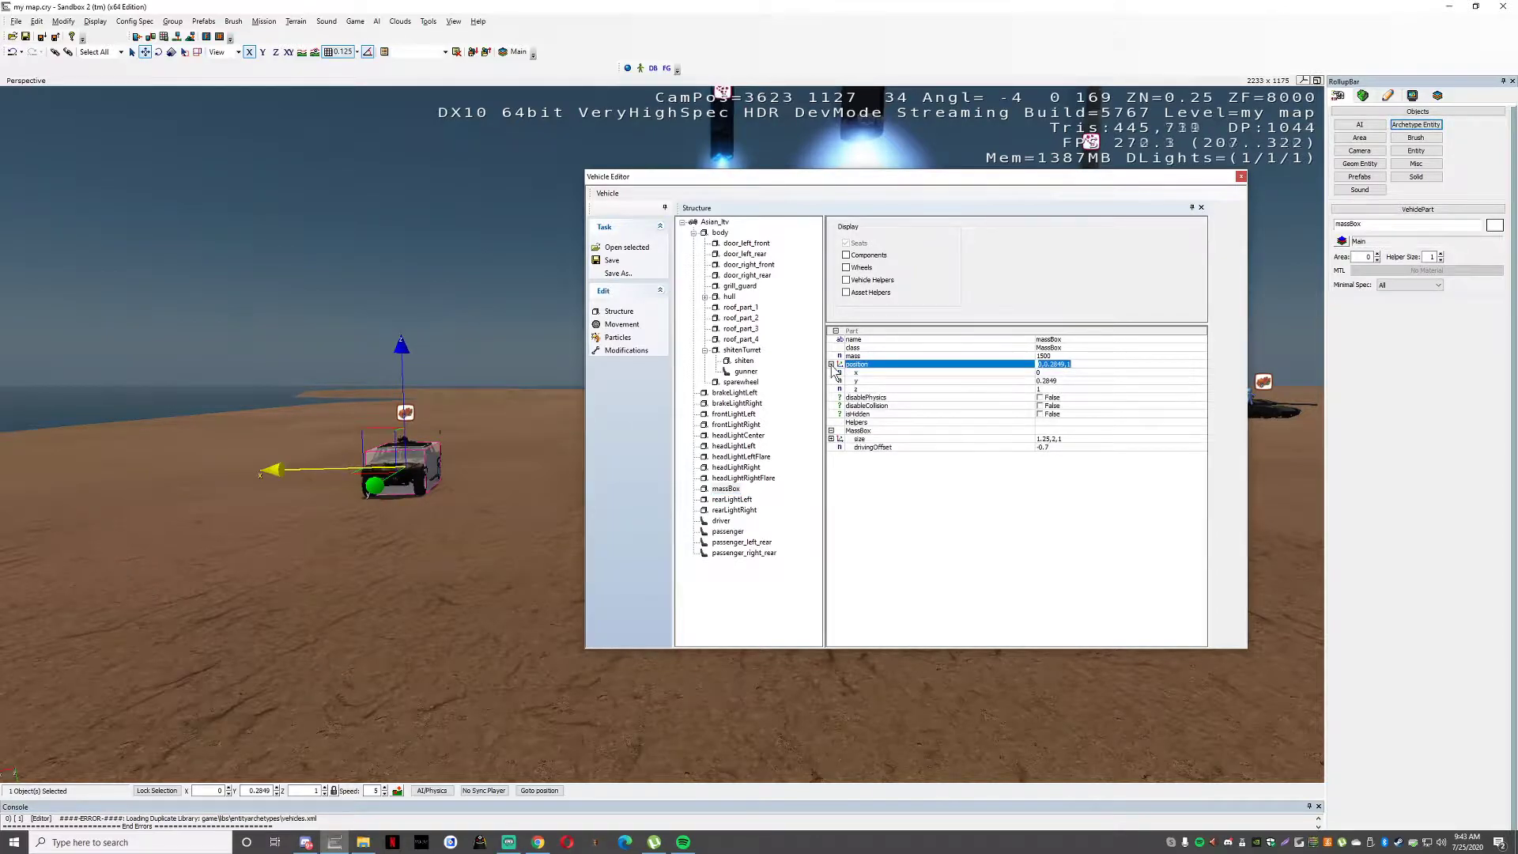
Collapse the massBox position property and examine the properties of the LTV's body part and gunner seat.
left_click(832, 366)
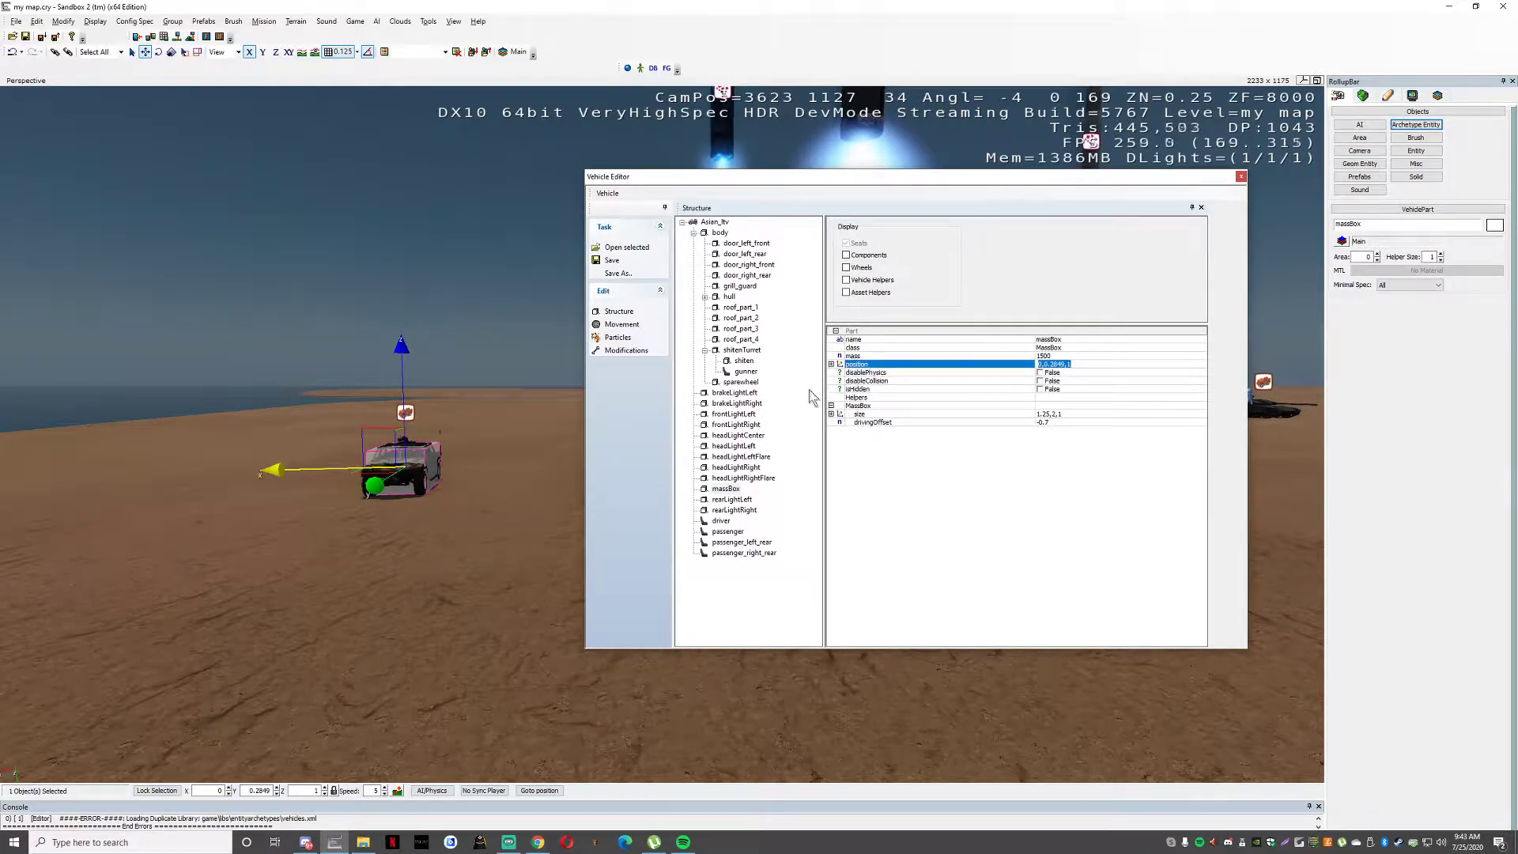
left_click(725, 234)
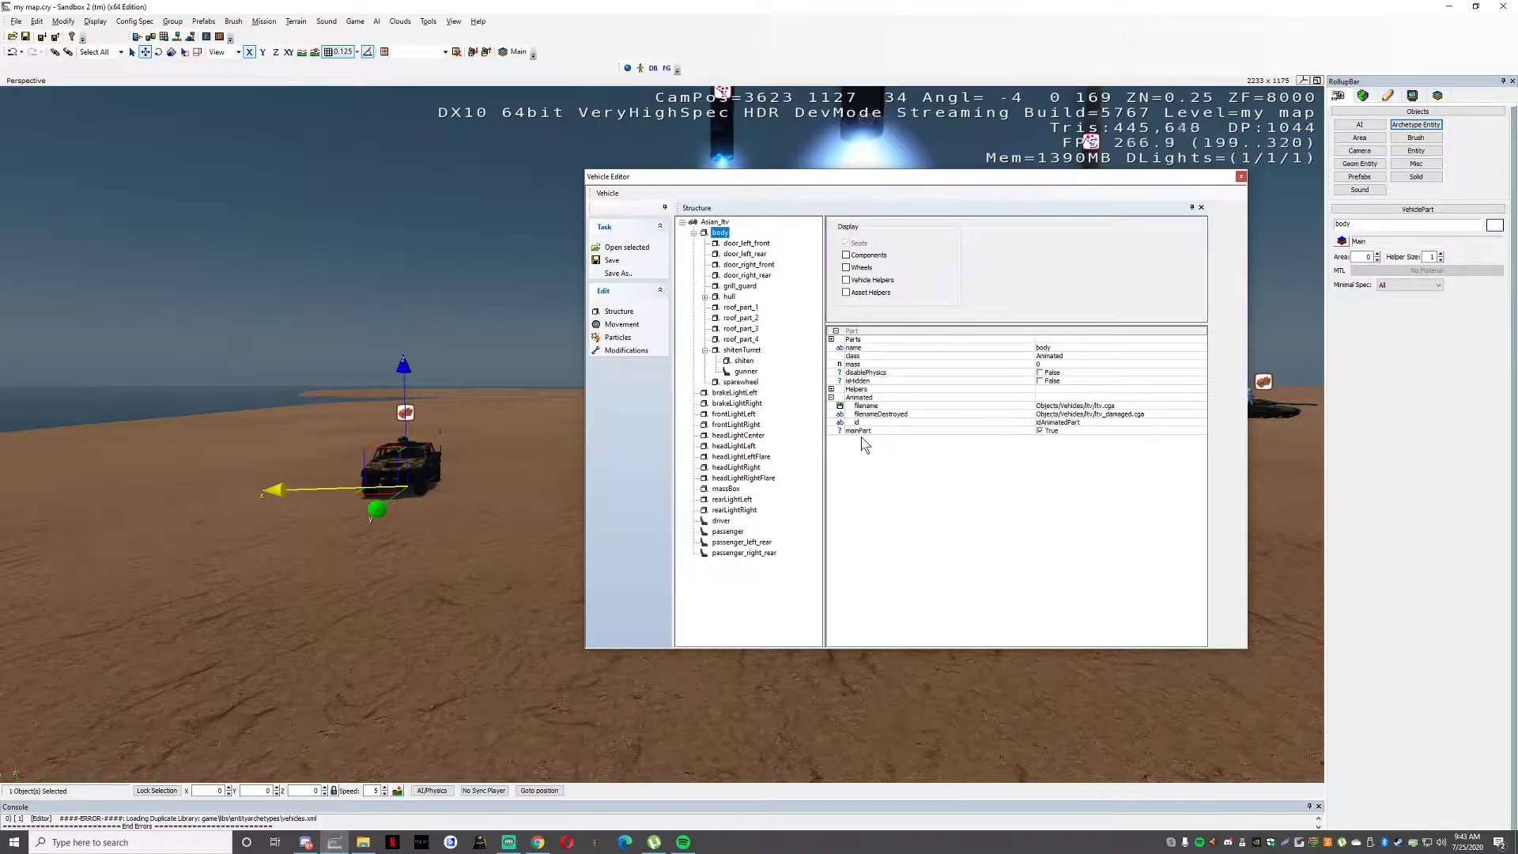
left_click(751, 373)
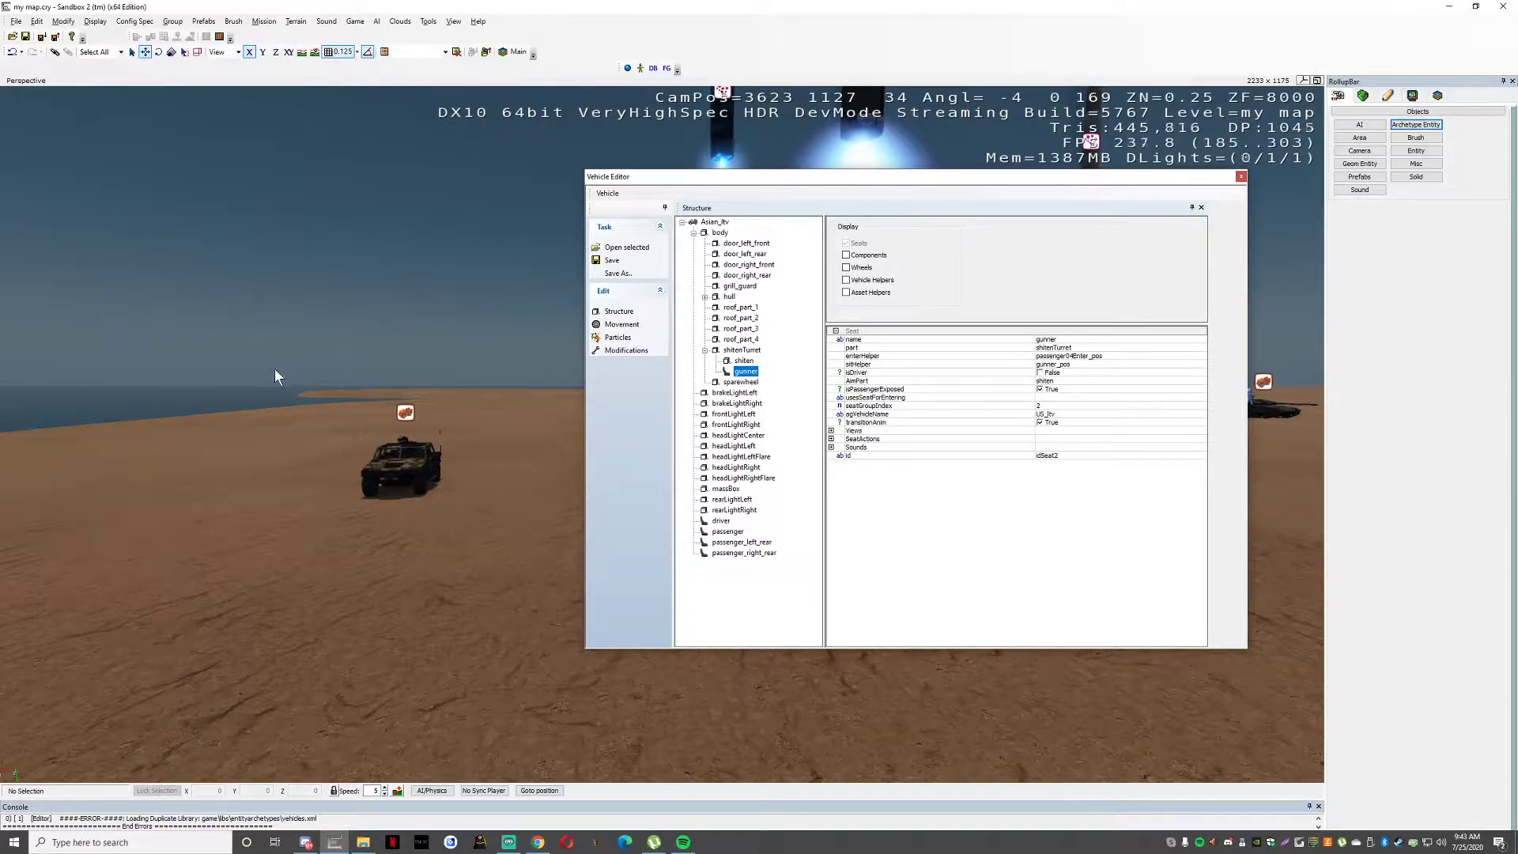
Display the LTV's movement parameters and review its wheeled, physics and simulation settings.
left_click(621, 325)
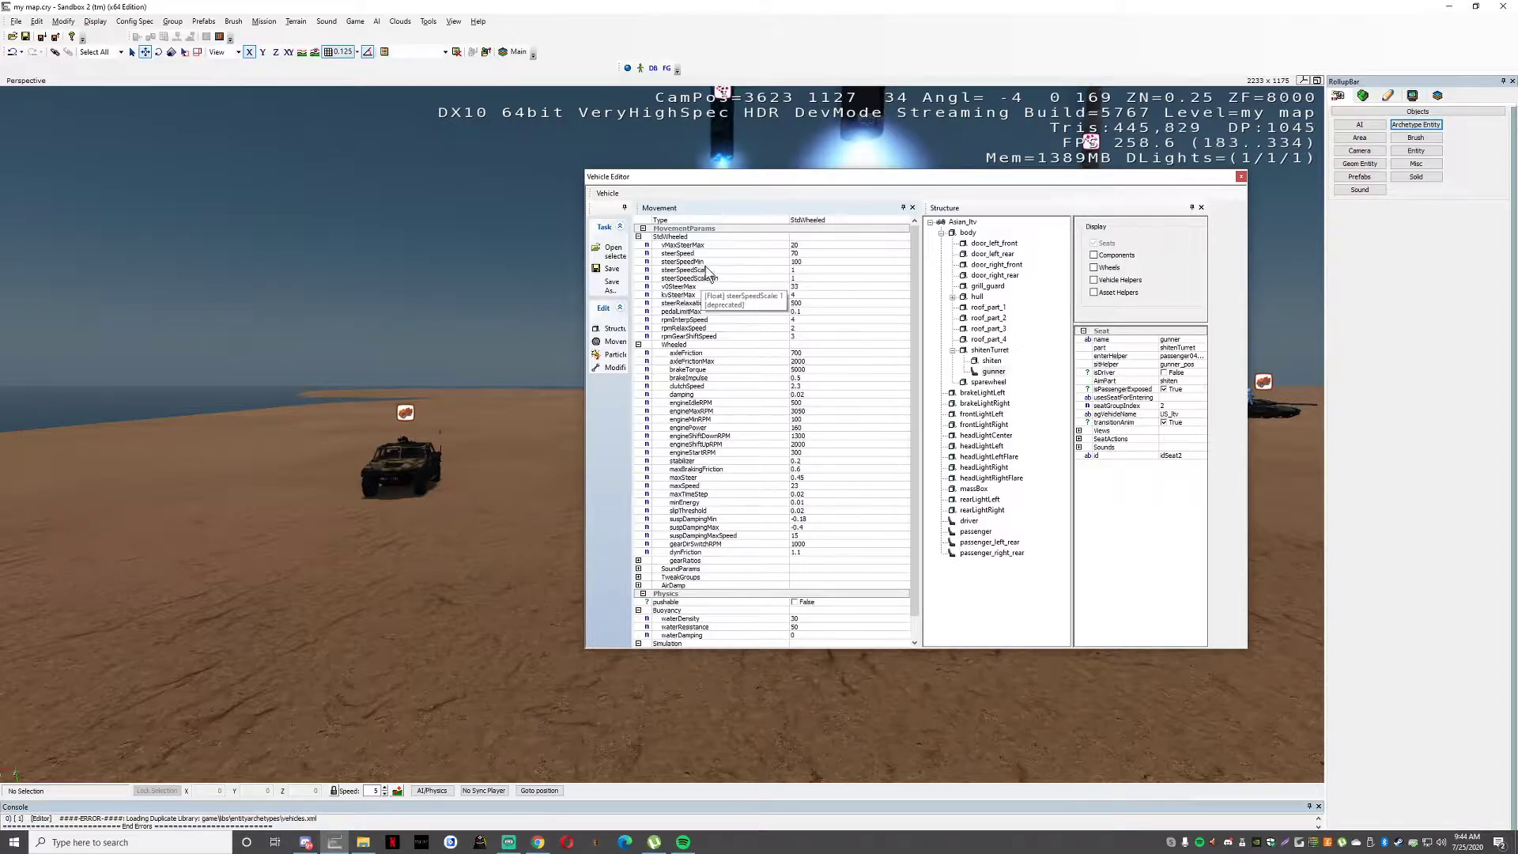
scroll(764, 319, "down", 1)
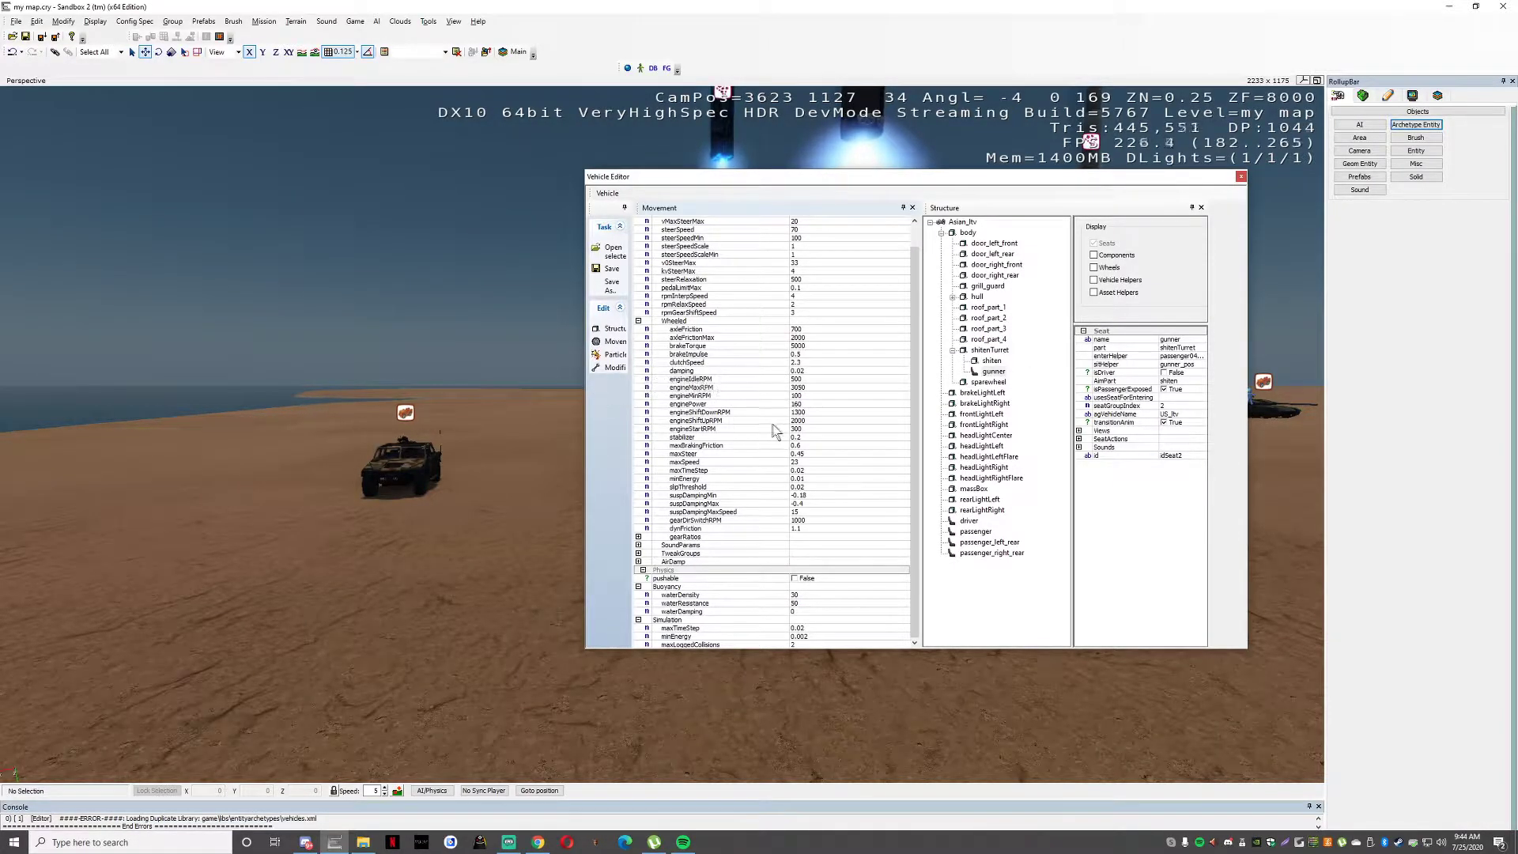
Clear the Vehicle Editor window away from the LTV, start game mode beside the vehicle and enter its driver's seat.
left_click_drag(779, 177, 860, 159)
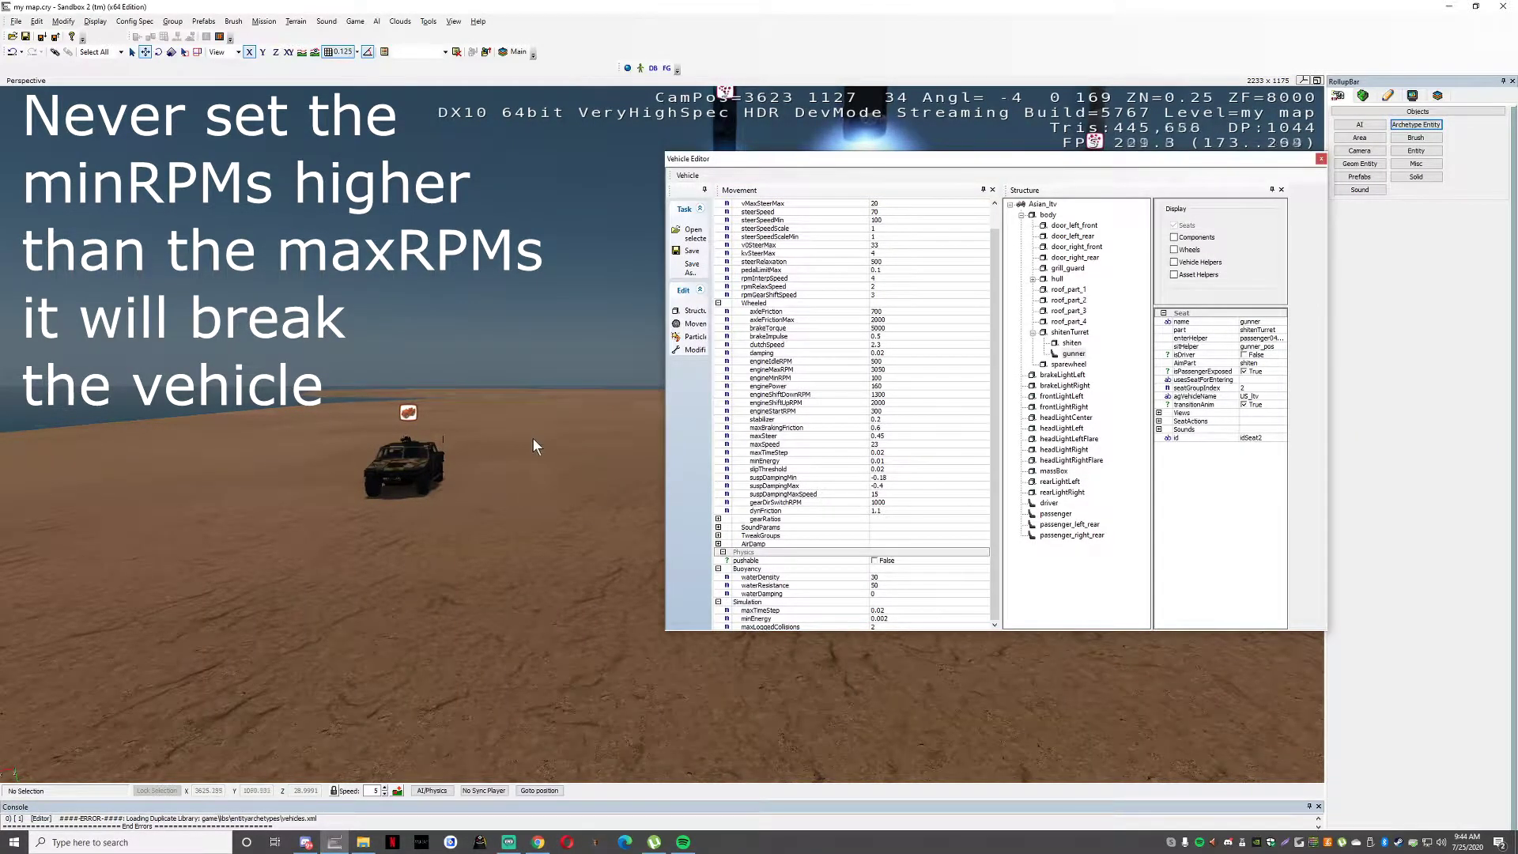
left_click_drag(825, 176, 910, 172)
right_click_drag(482, 461, 484, 453)
key("w")
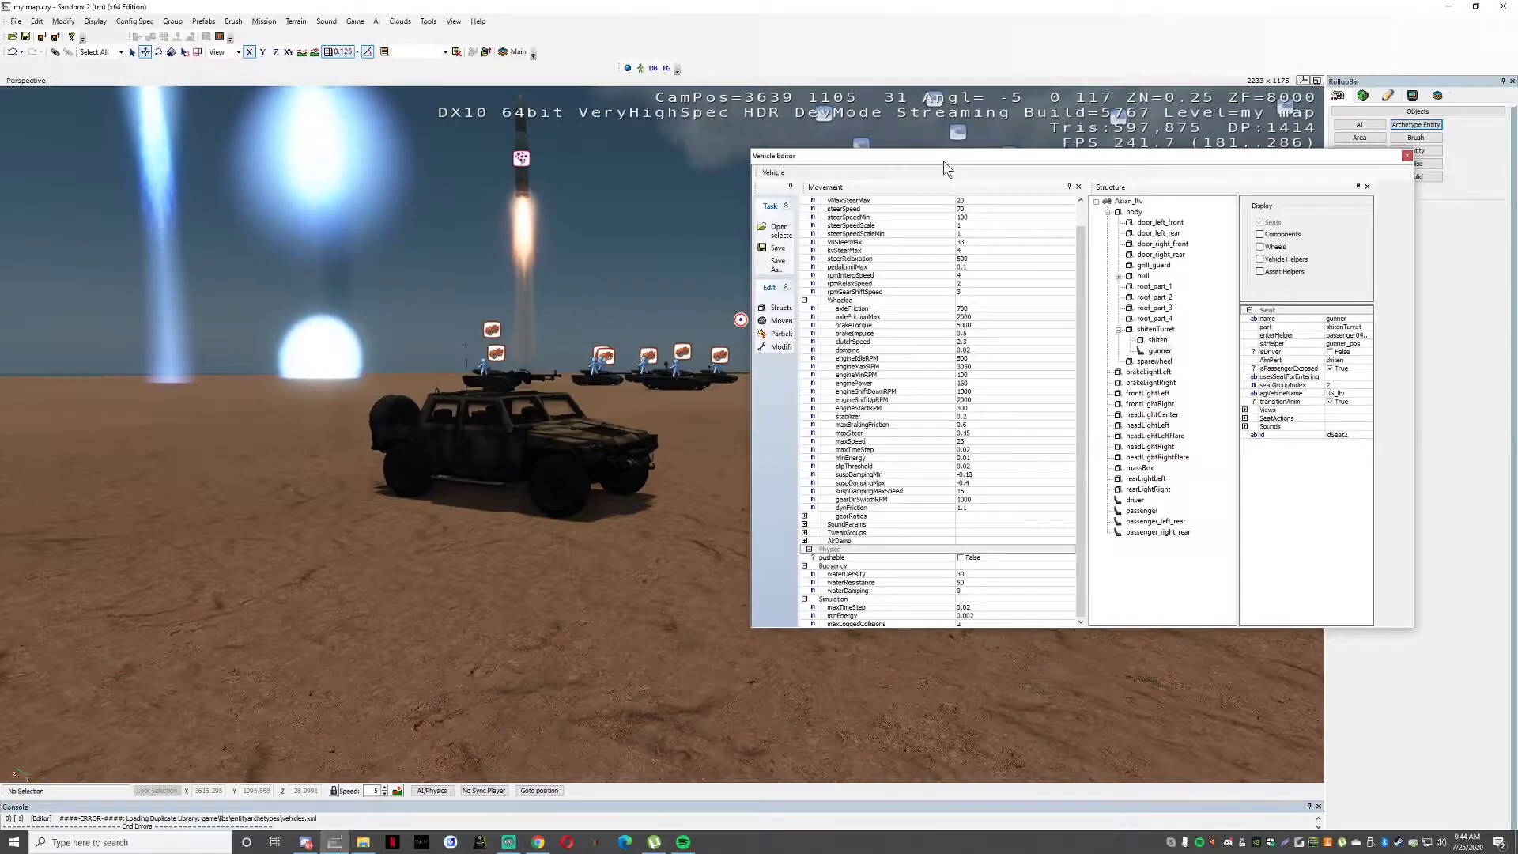
left_click_drag(941, 169, 1027, 160)
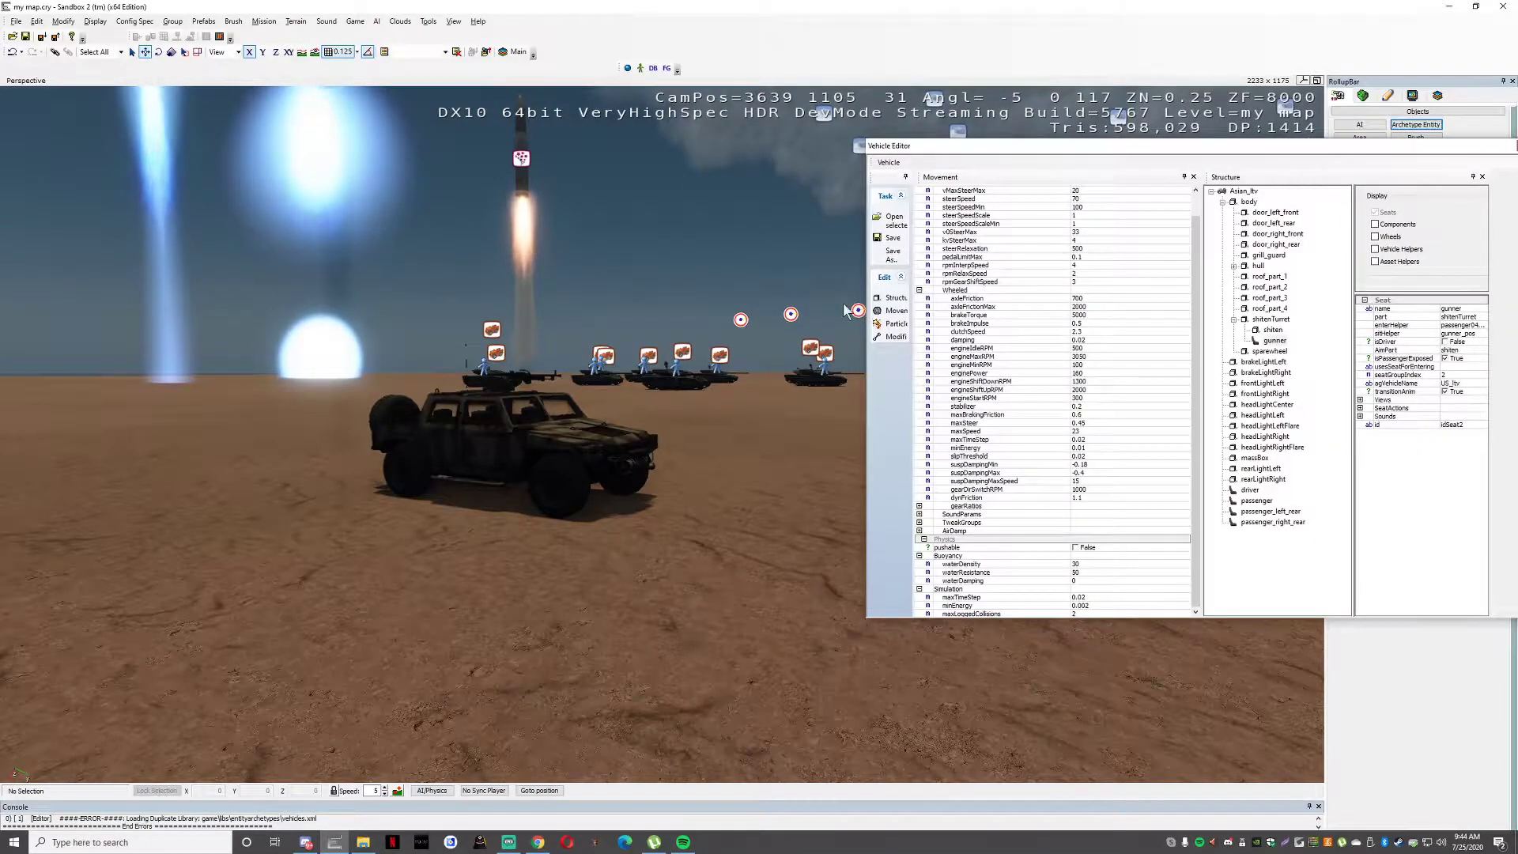
key("ctrl+g")
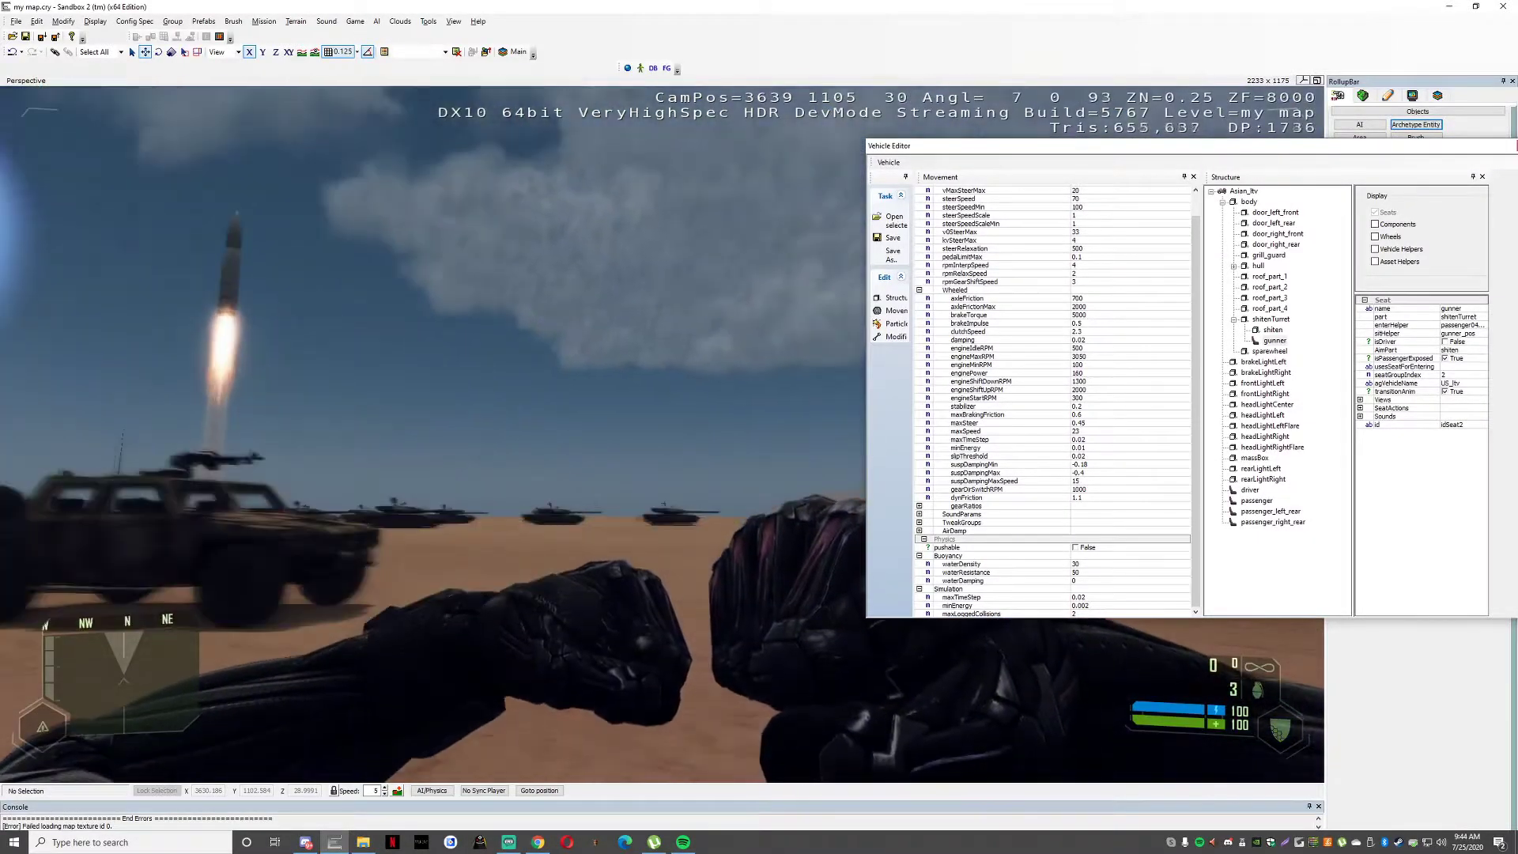
key("w")
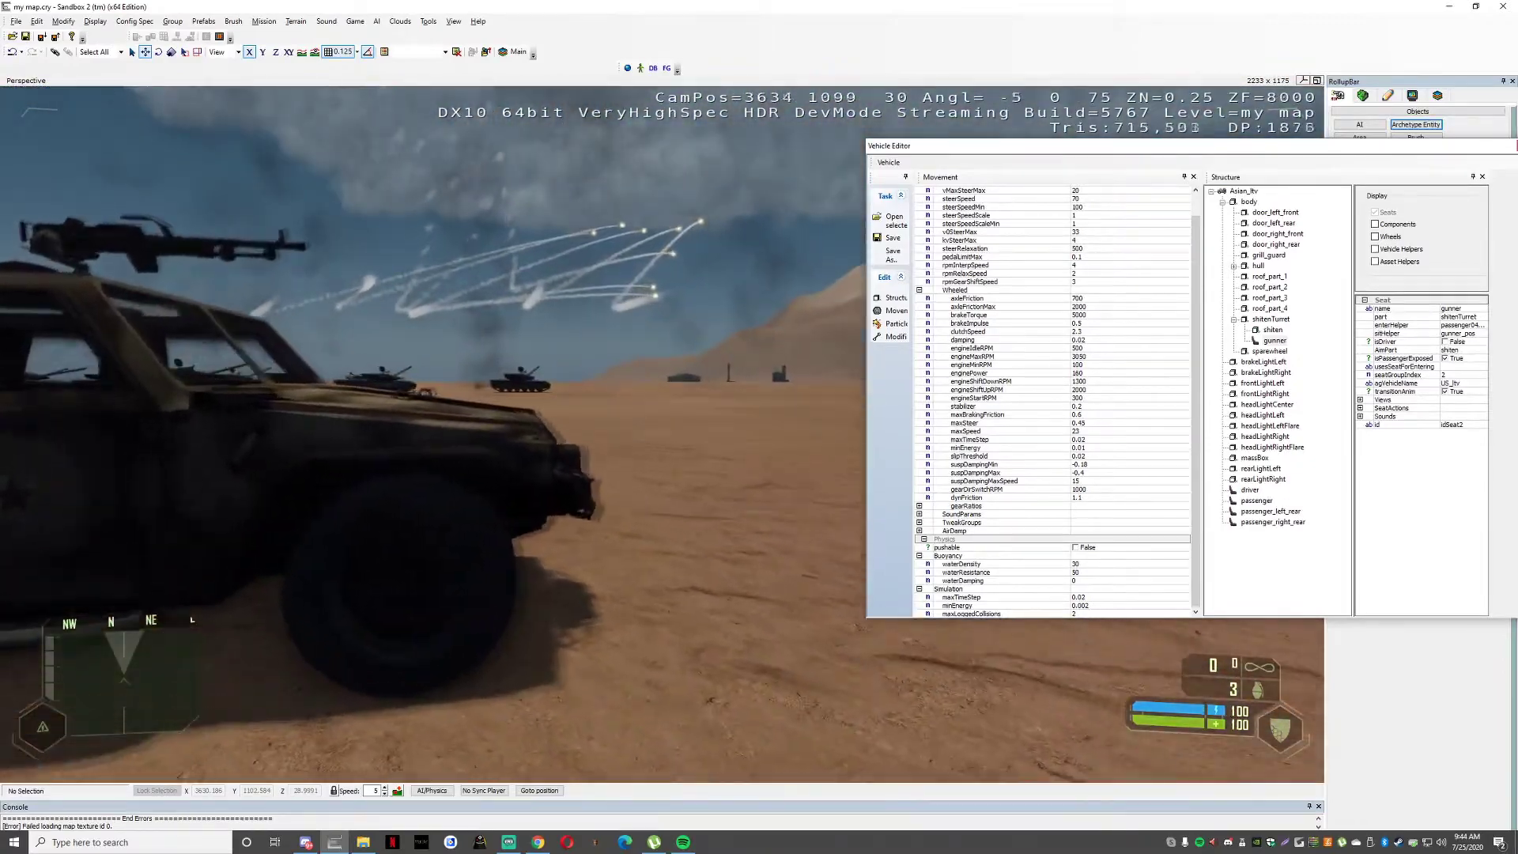
key("f")
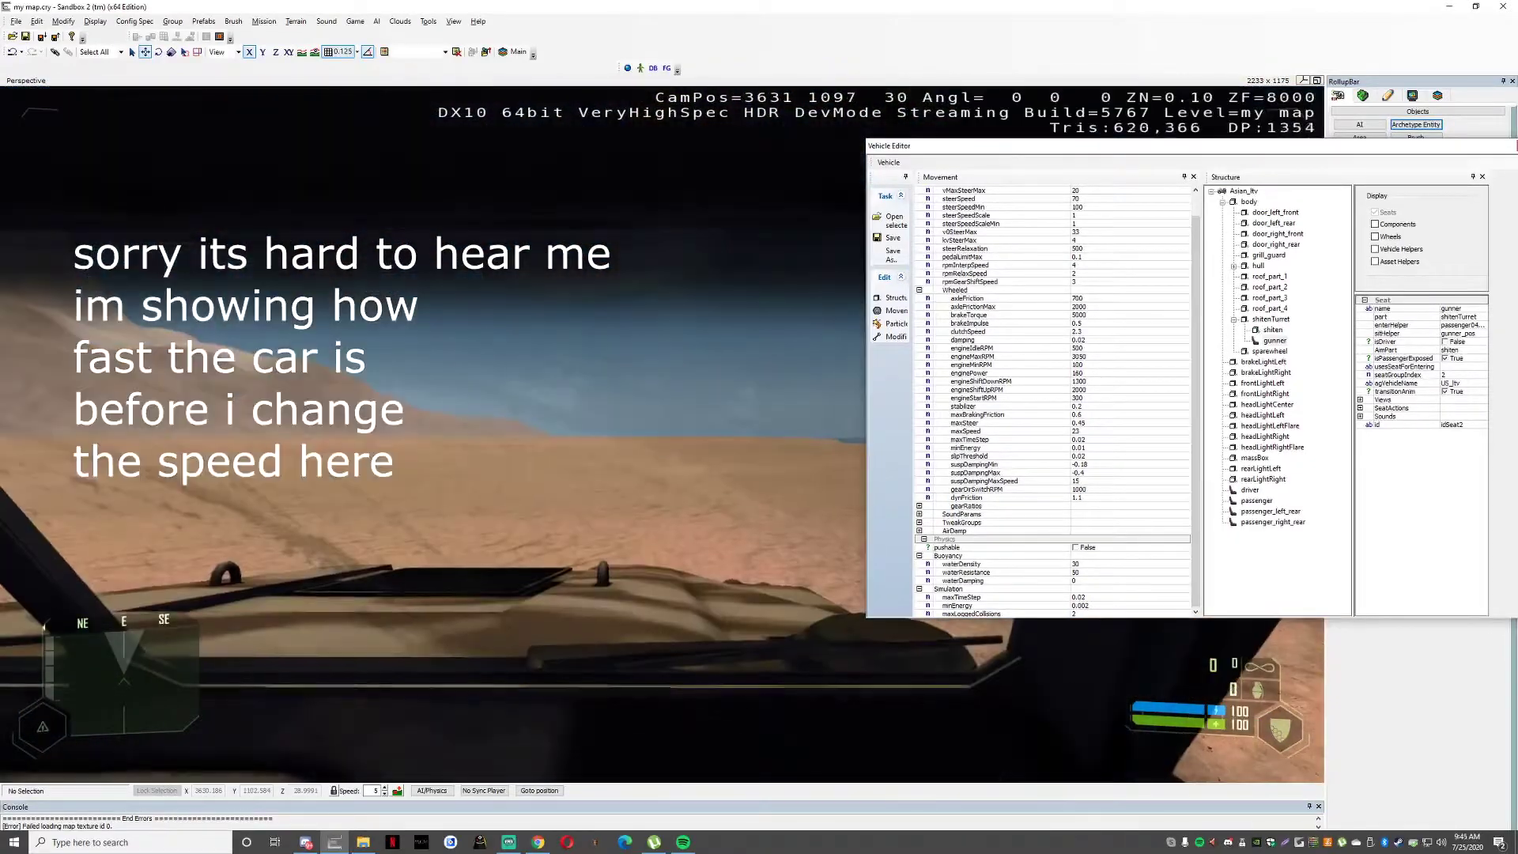
Test-drive the LTV straight across the desert to check its top speed with the original settings, and exit game mode.
key("w")
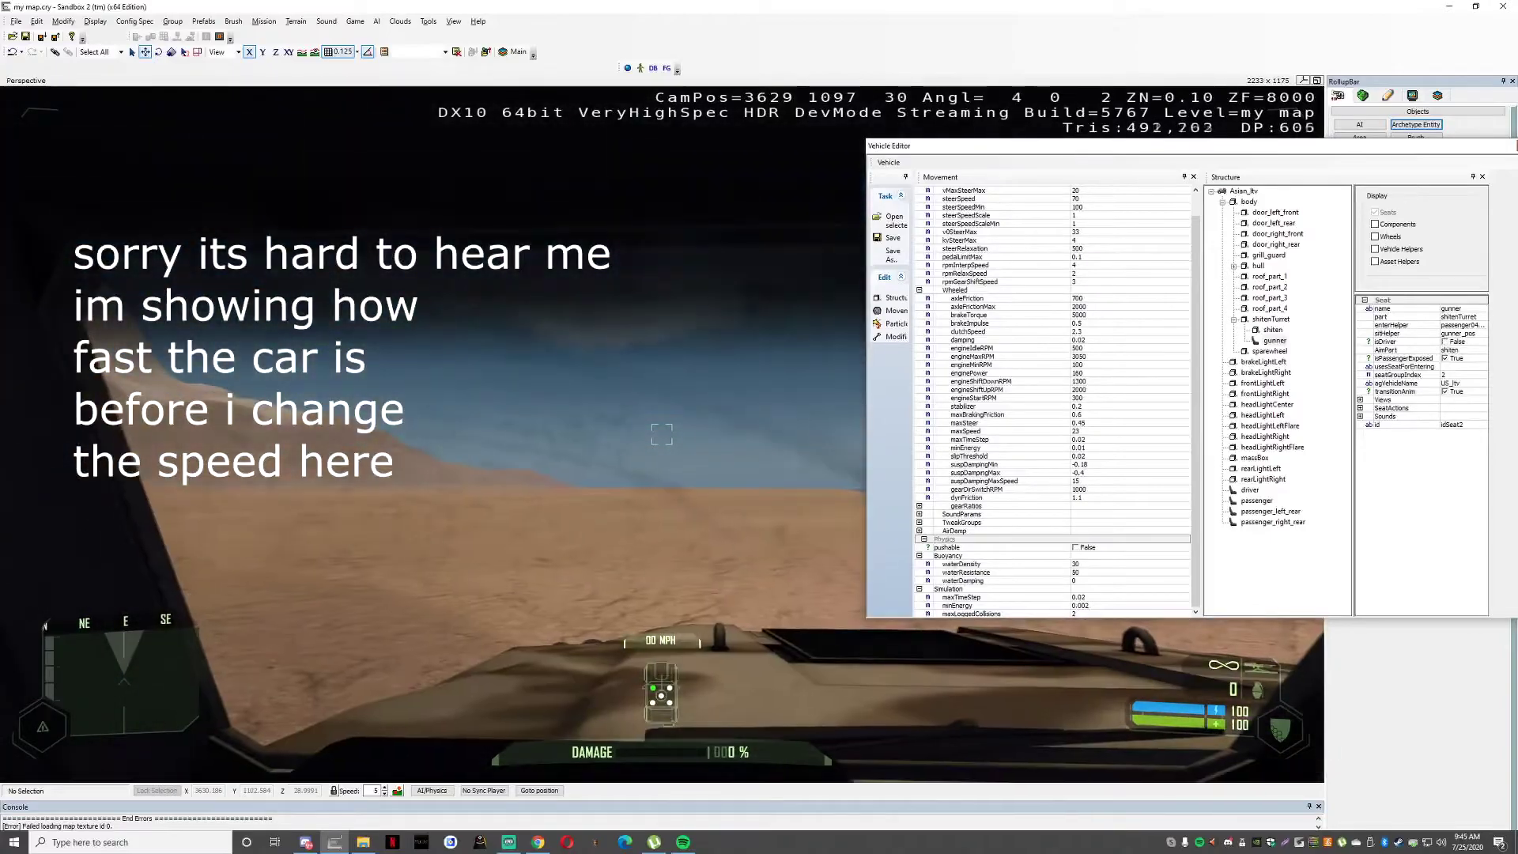
key("w")
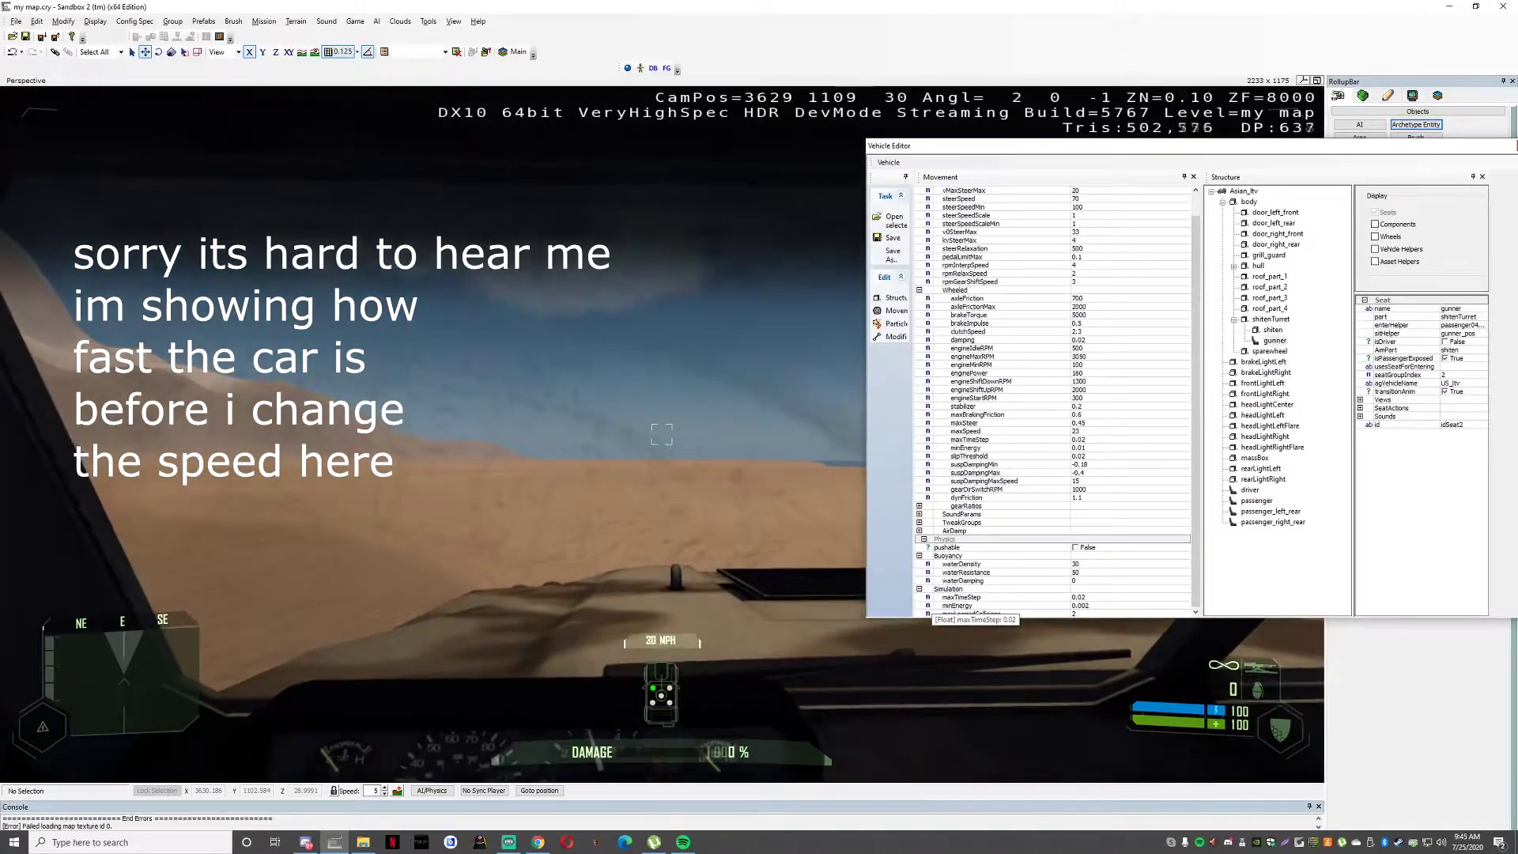
key("w")
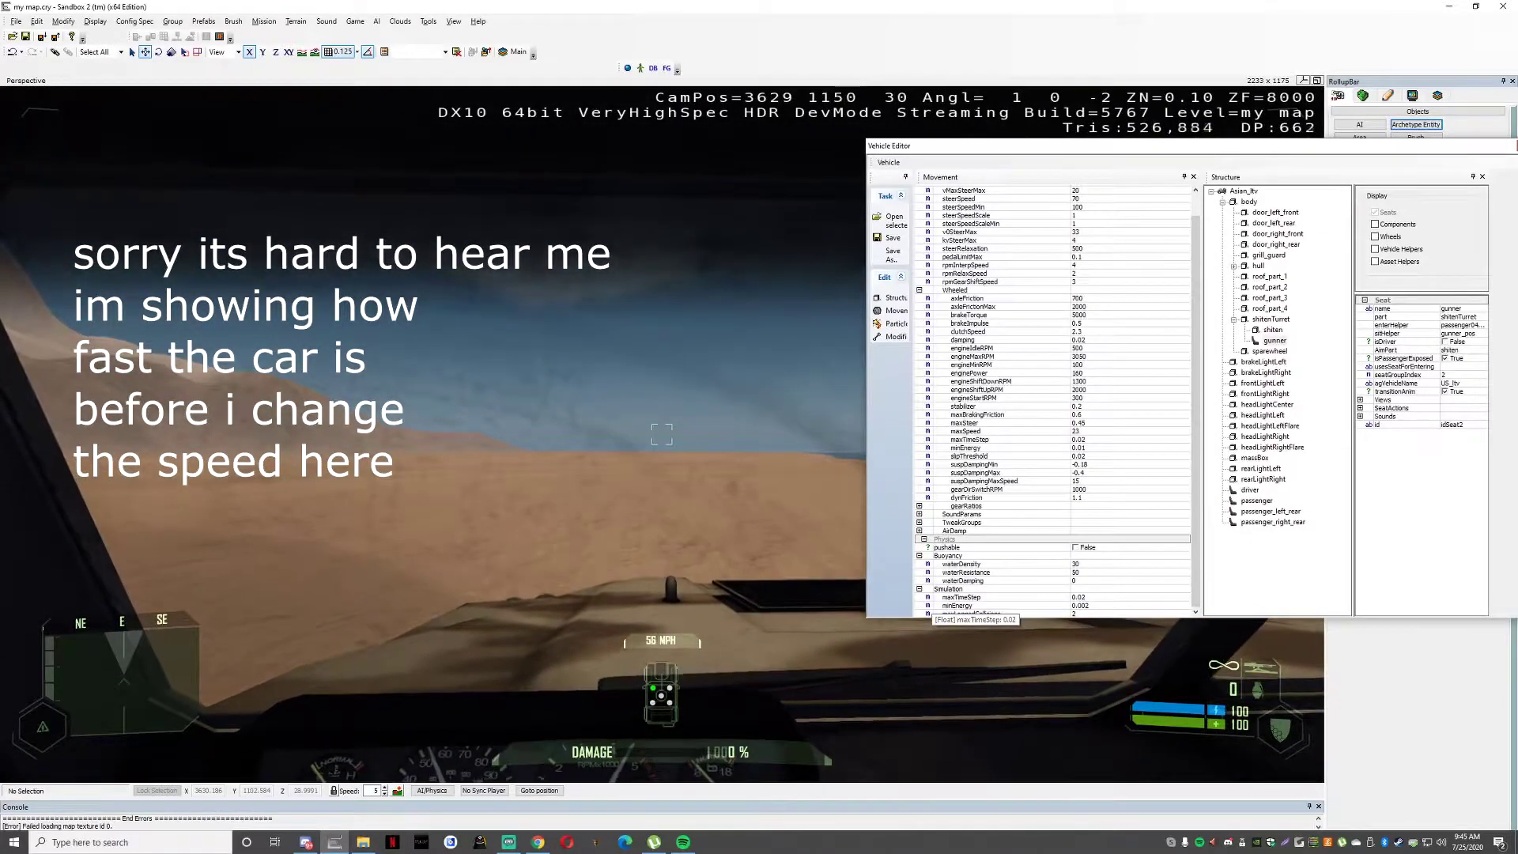
key("w")
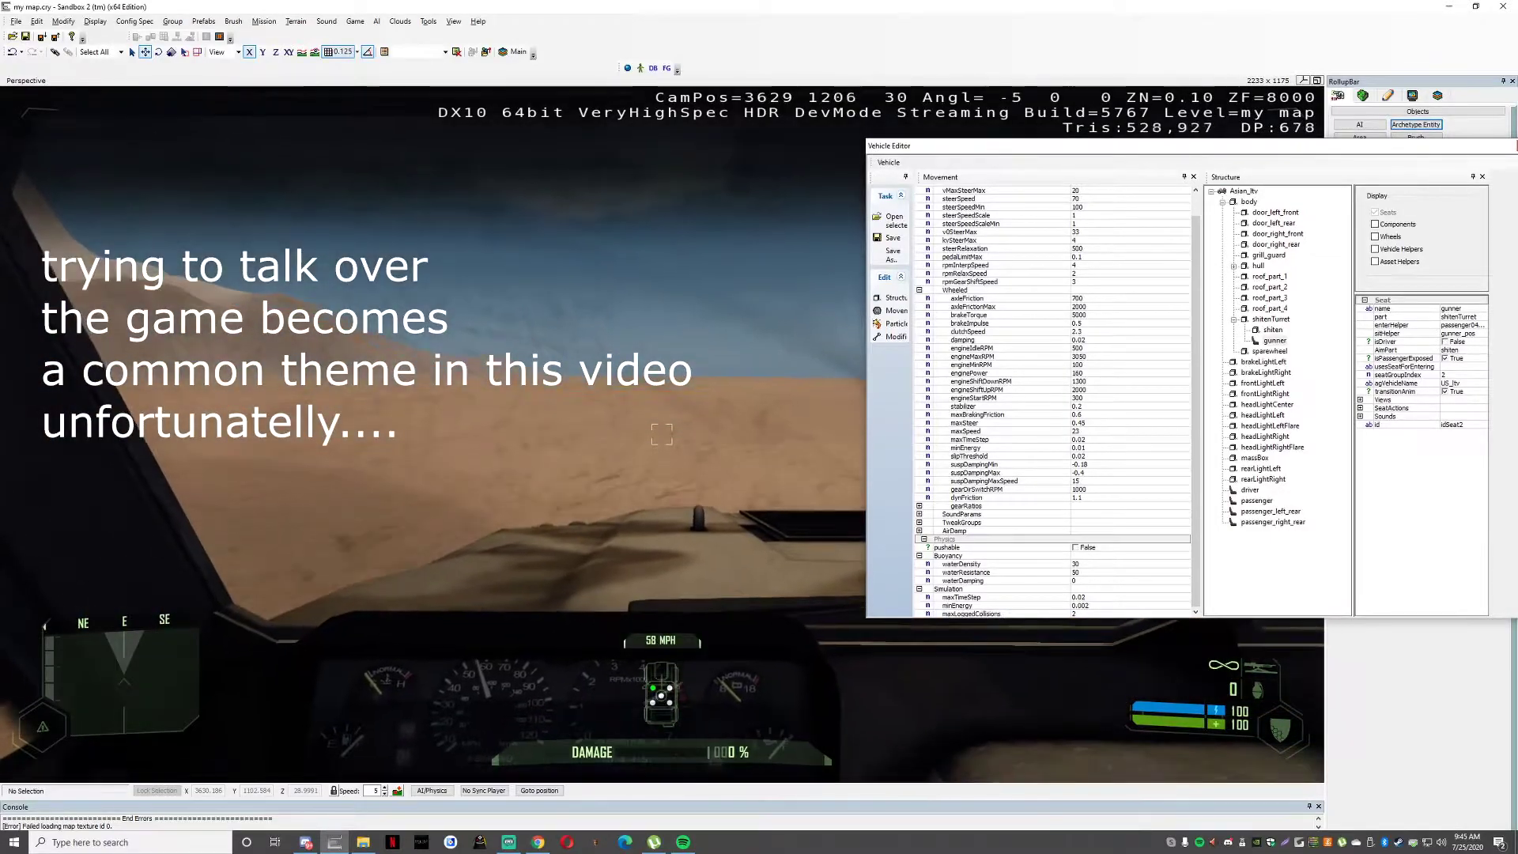
key("w")
key("w")
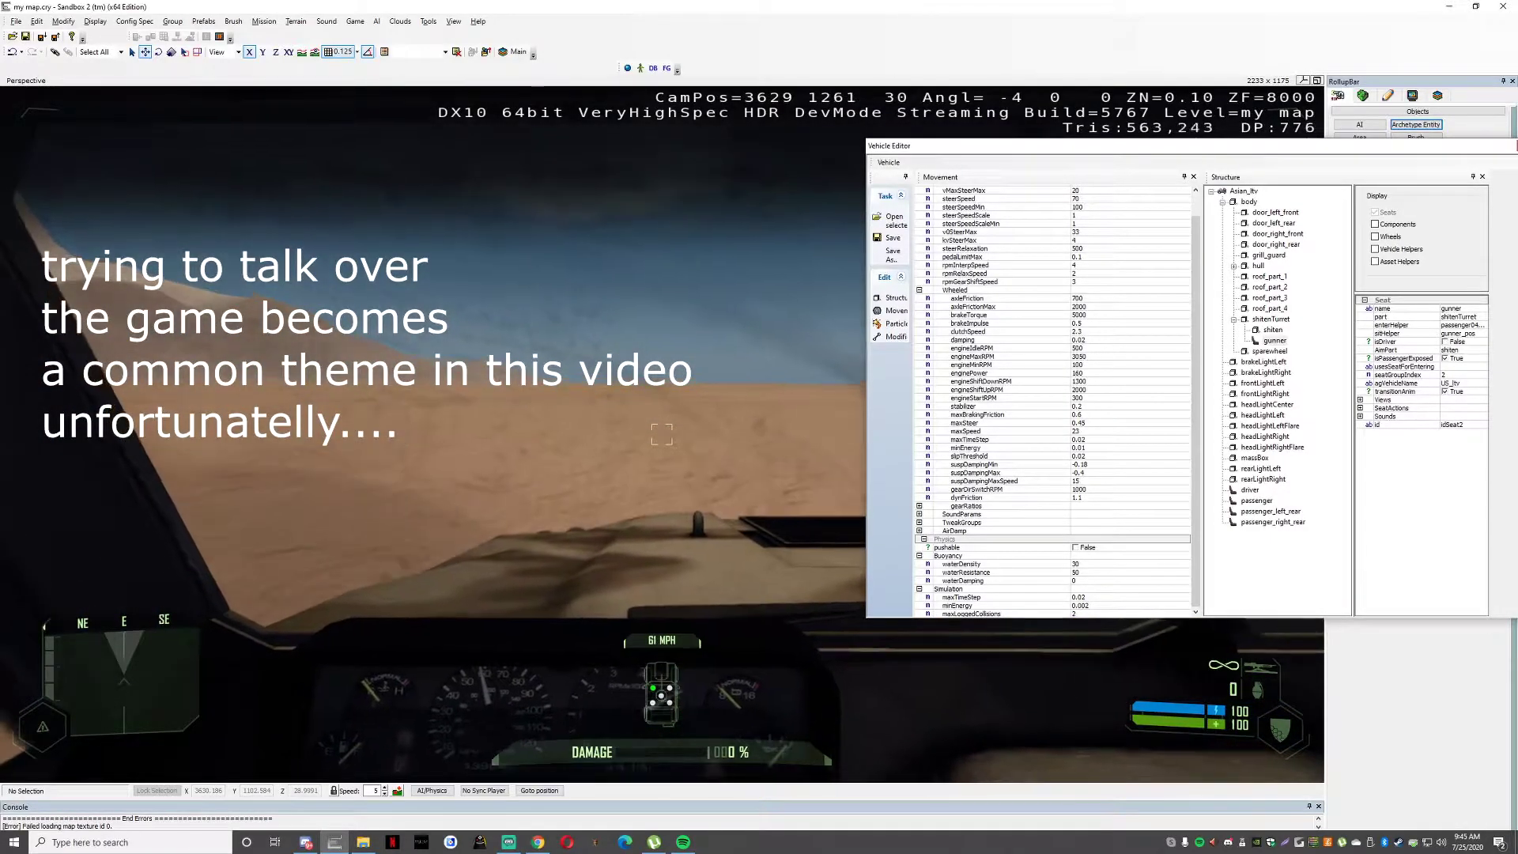
key("w")
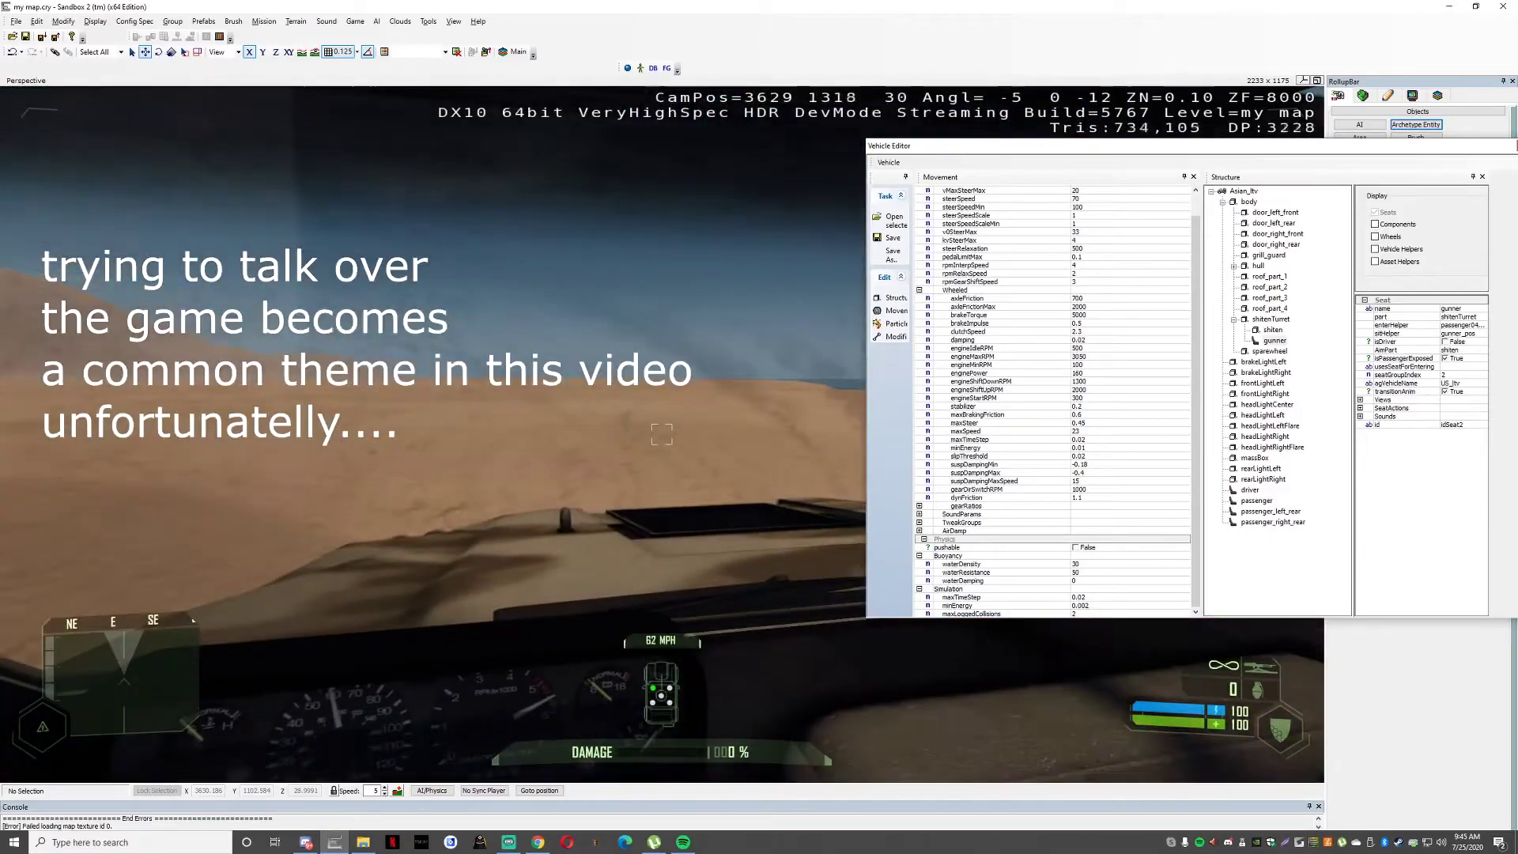
key("w")
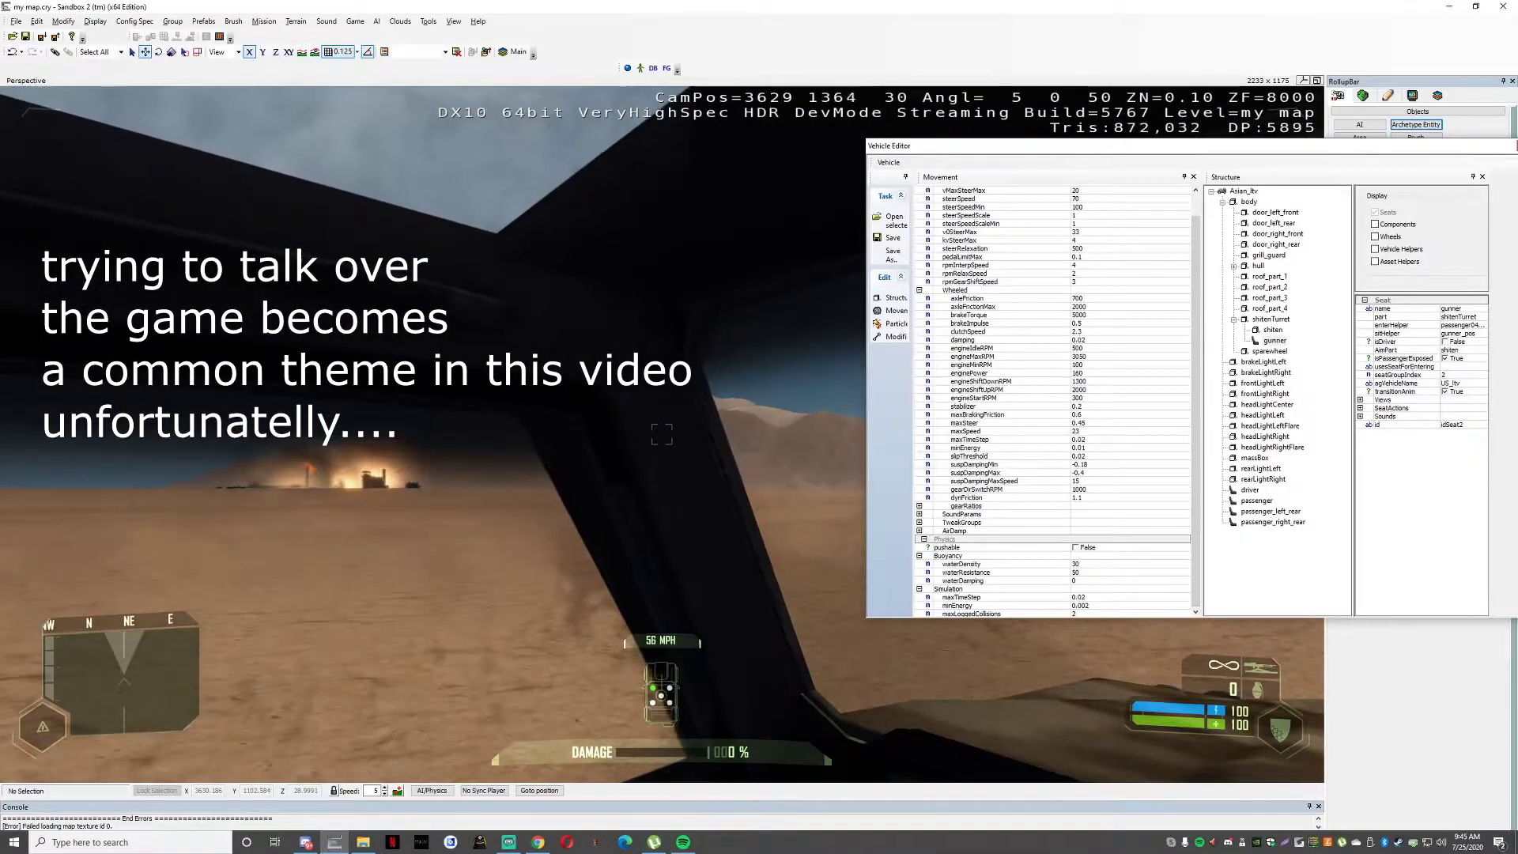
key("w")
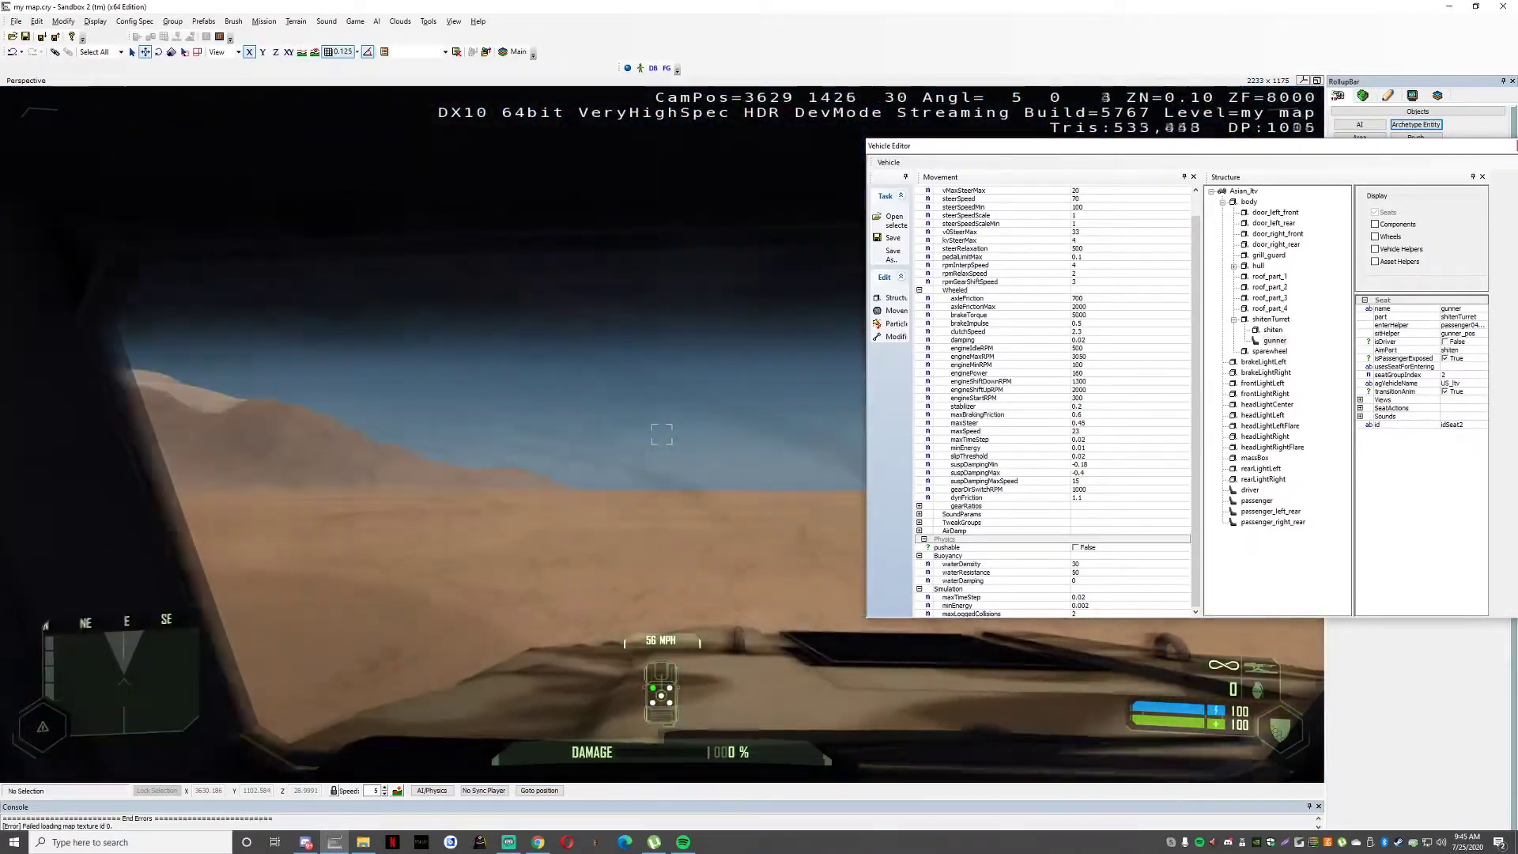
key("w")
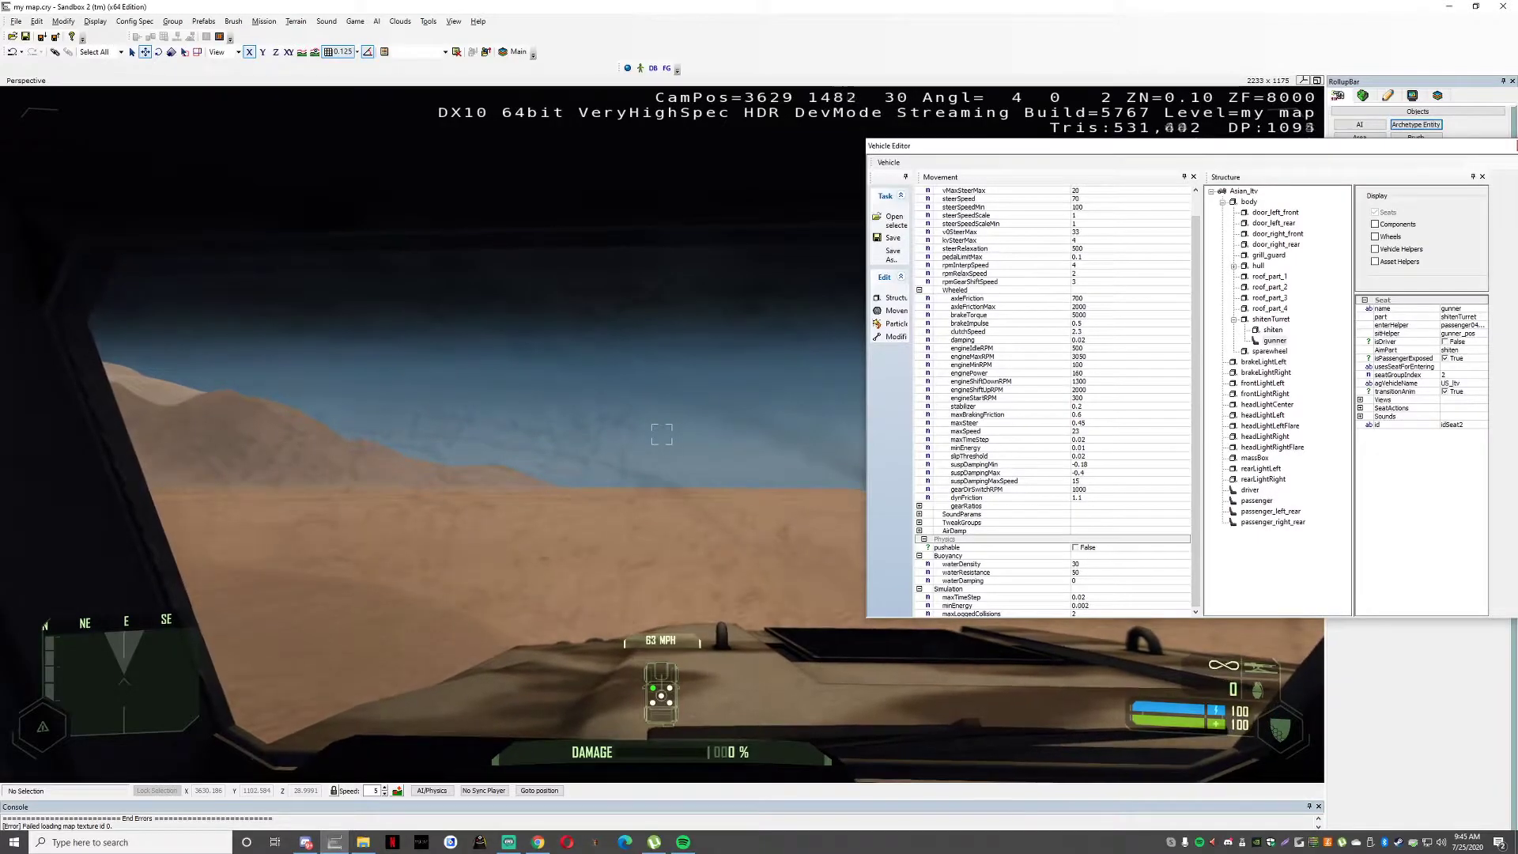
key("w")
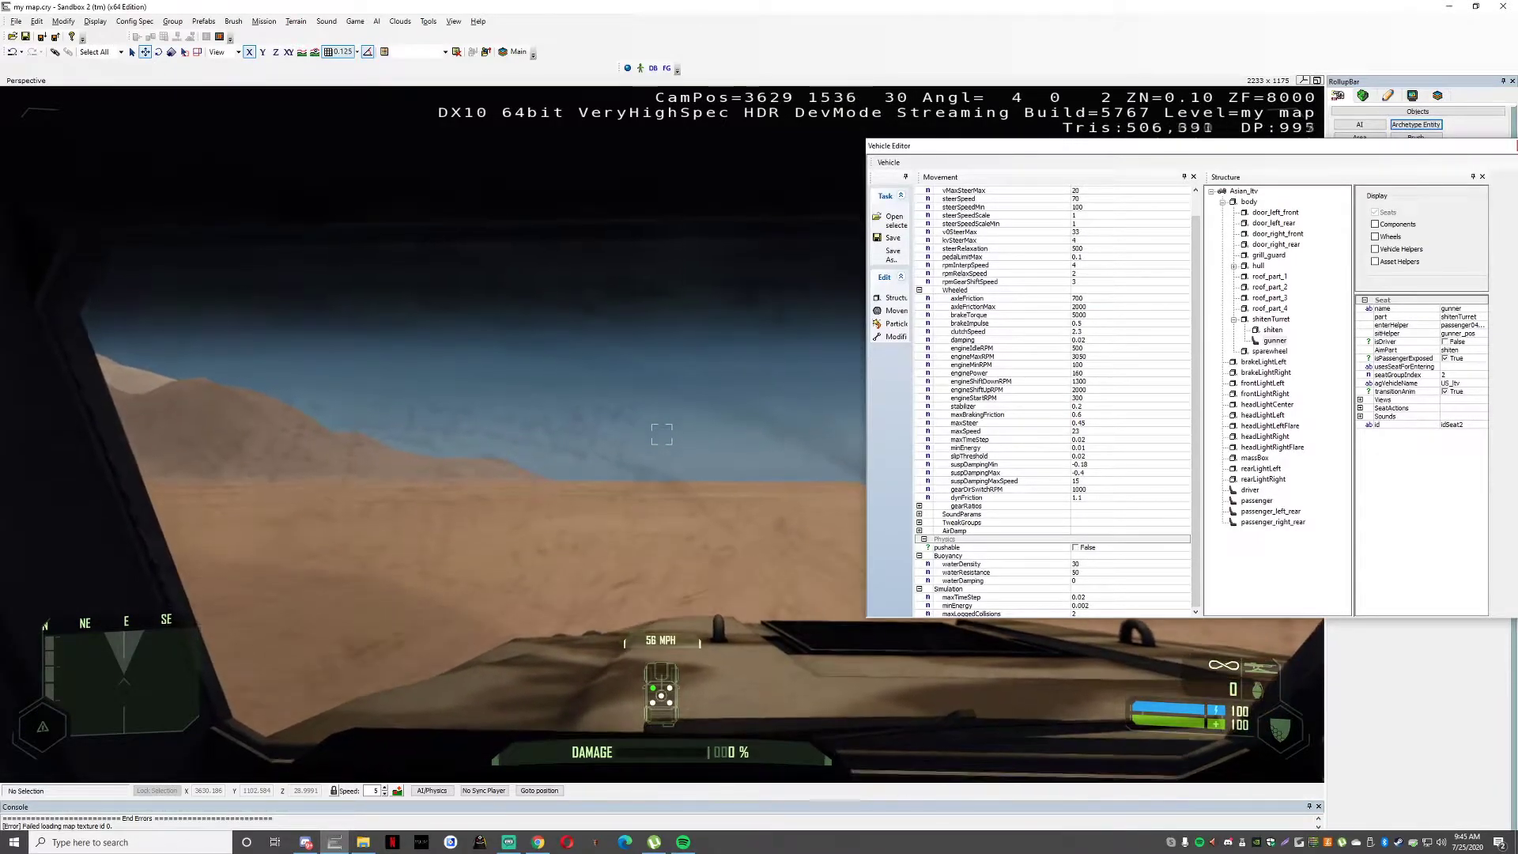
key("w")
key("Escape")
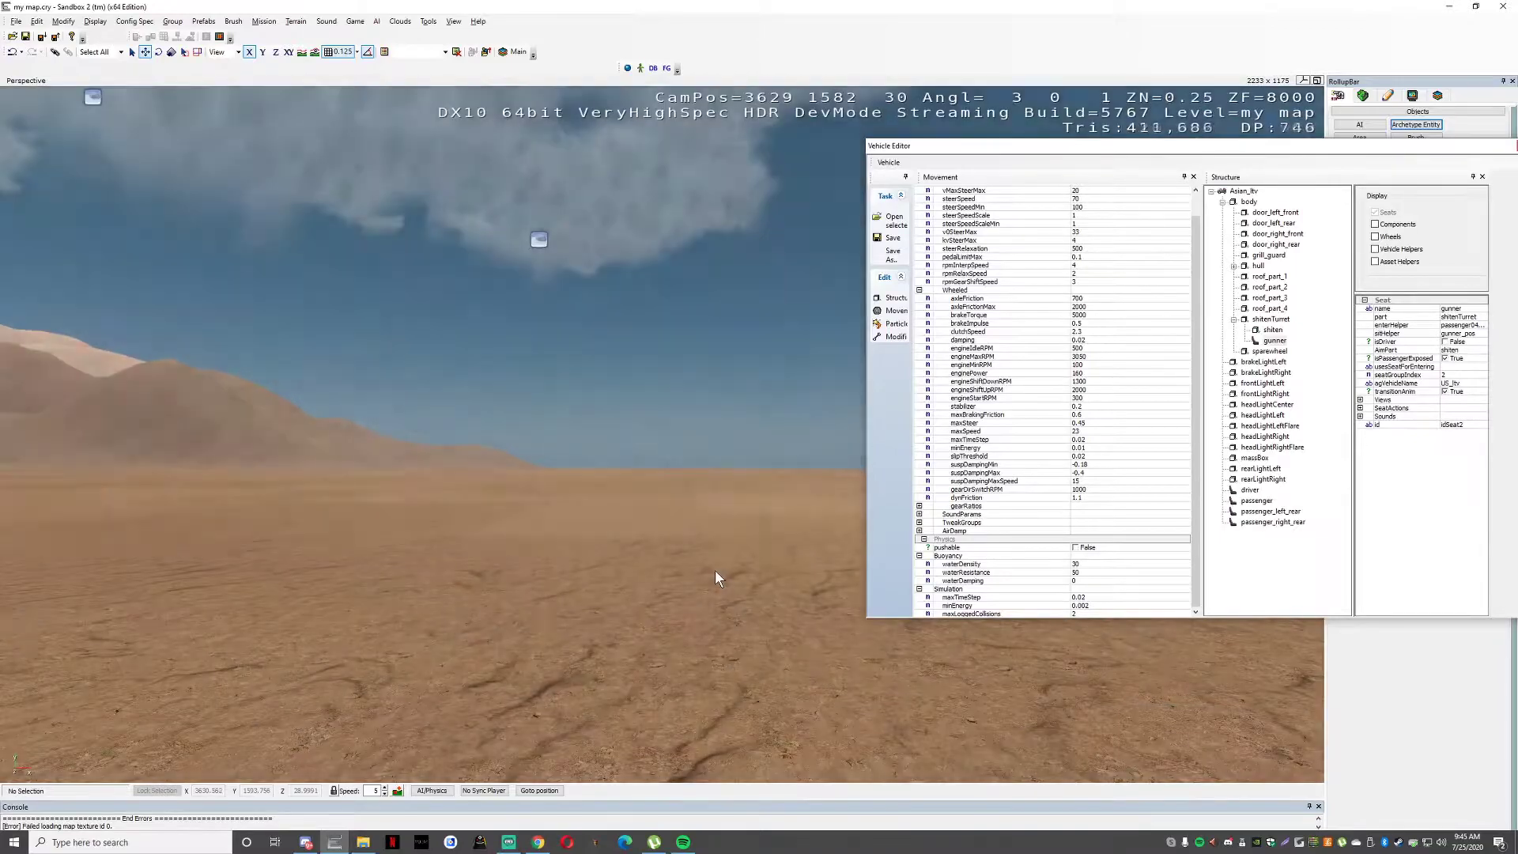
Return to the parked LTV and set its engineMaxRPM movement parameter to 9000.
right_click_drag(552, 440, 561, 434)
key("w")
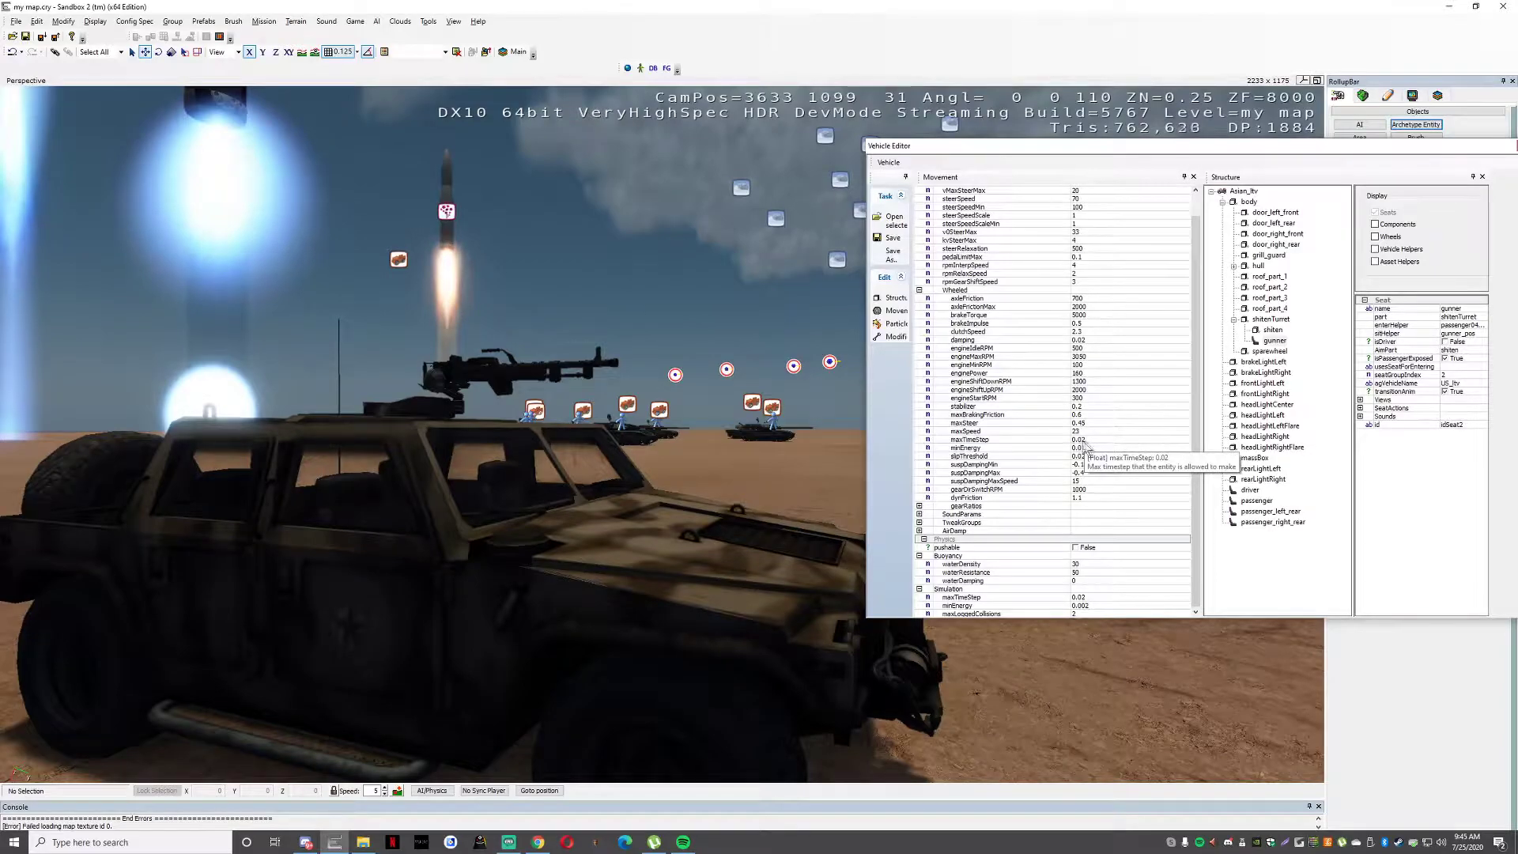
left_click(1095, 358)
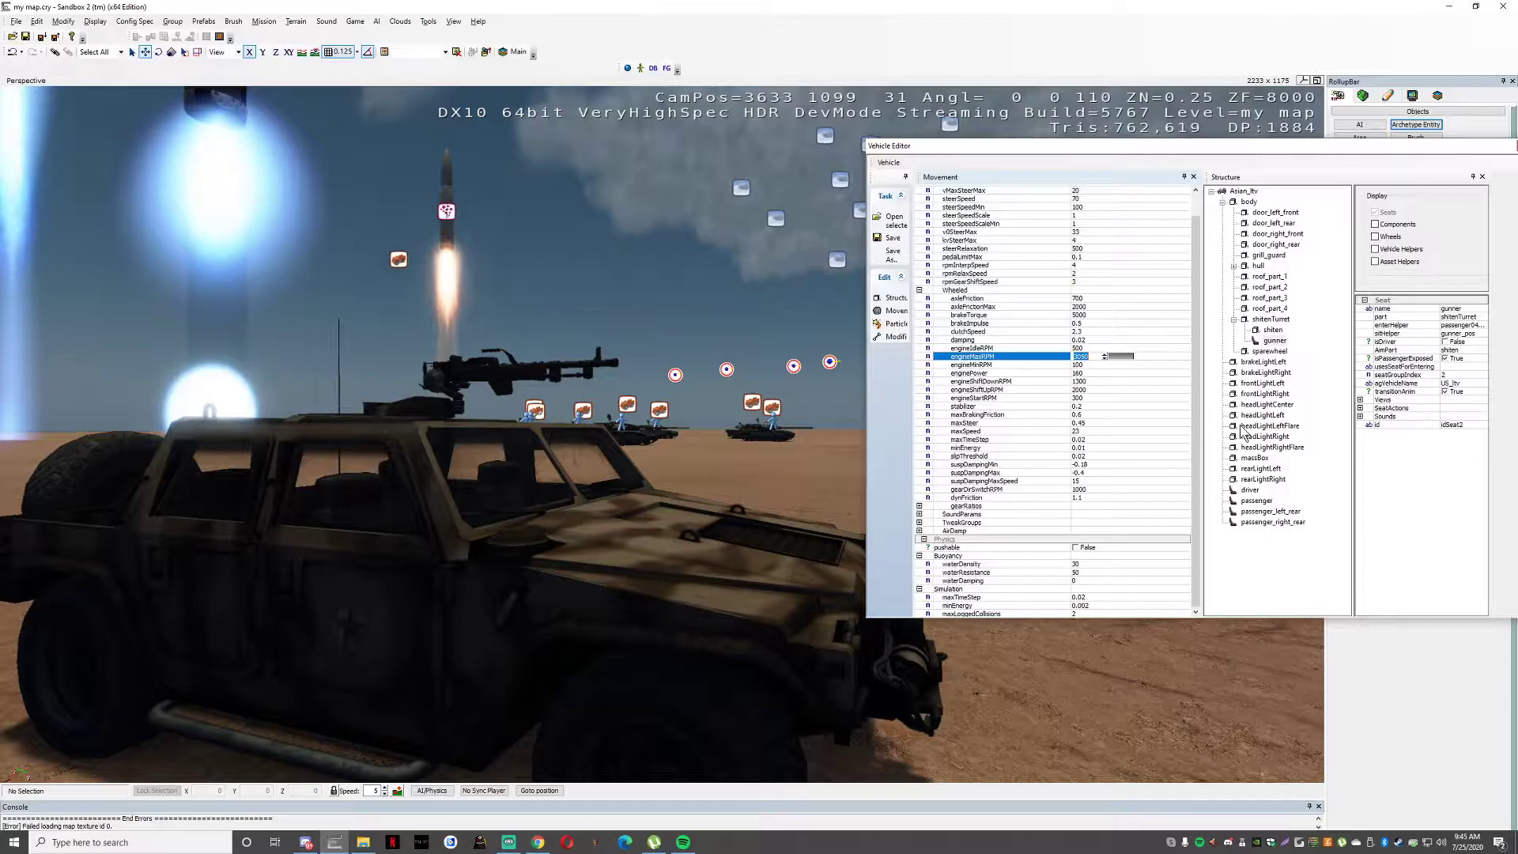
type("0")
key("Return")
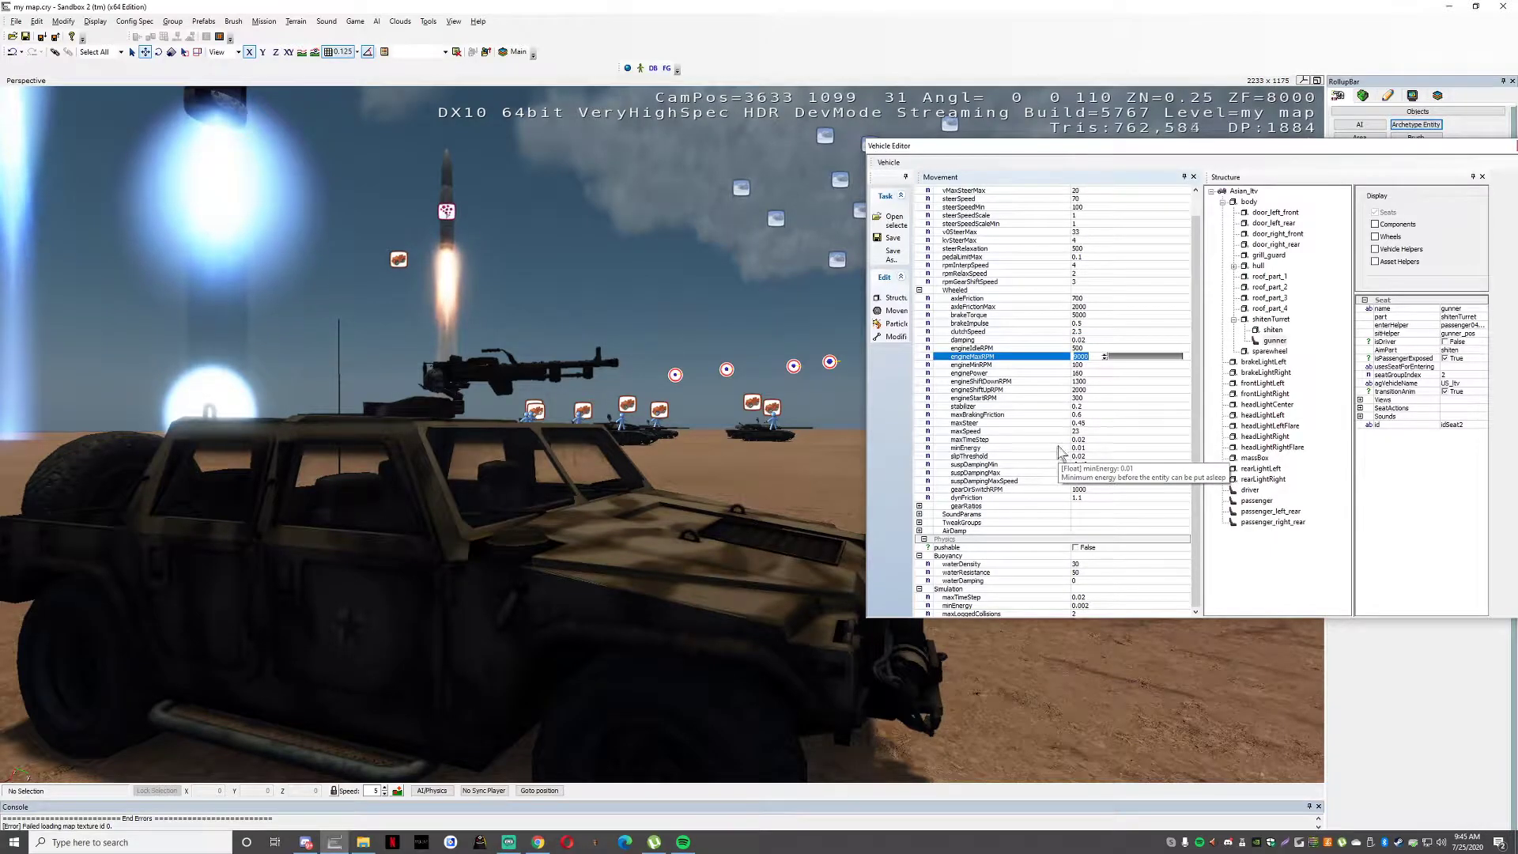
Set the LTV's enginePower to 400 and its maxSpeed to 100, and reselect the vehicle in the viewport.
left_click(1091, 372)
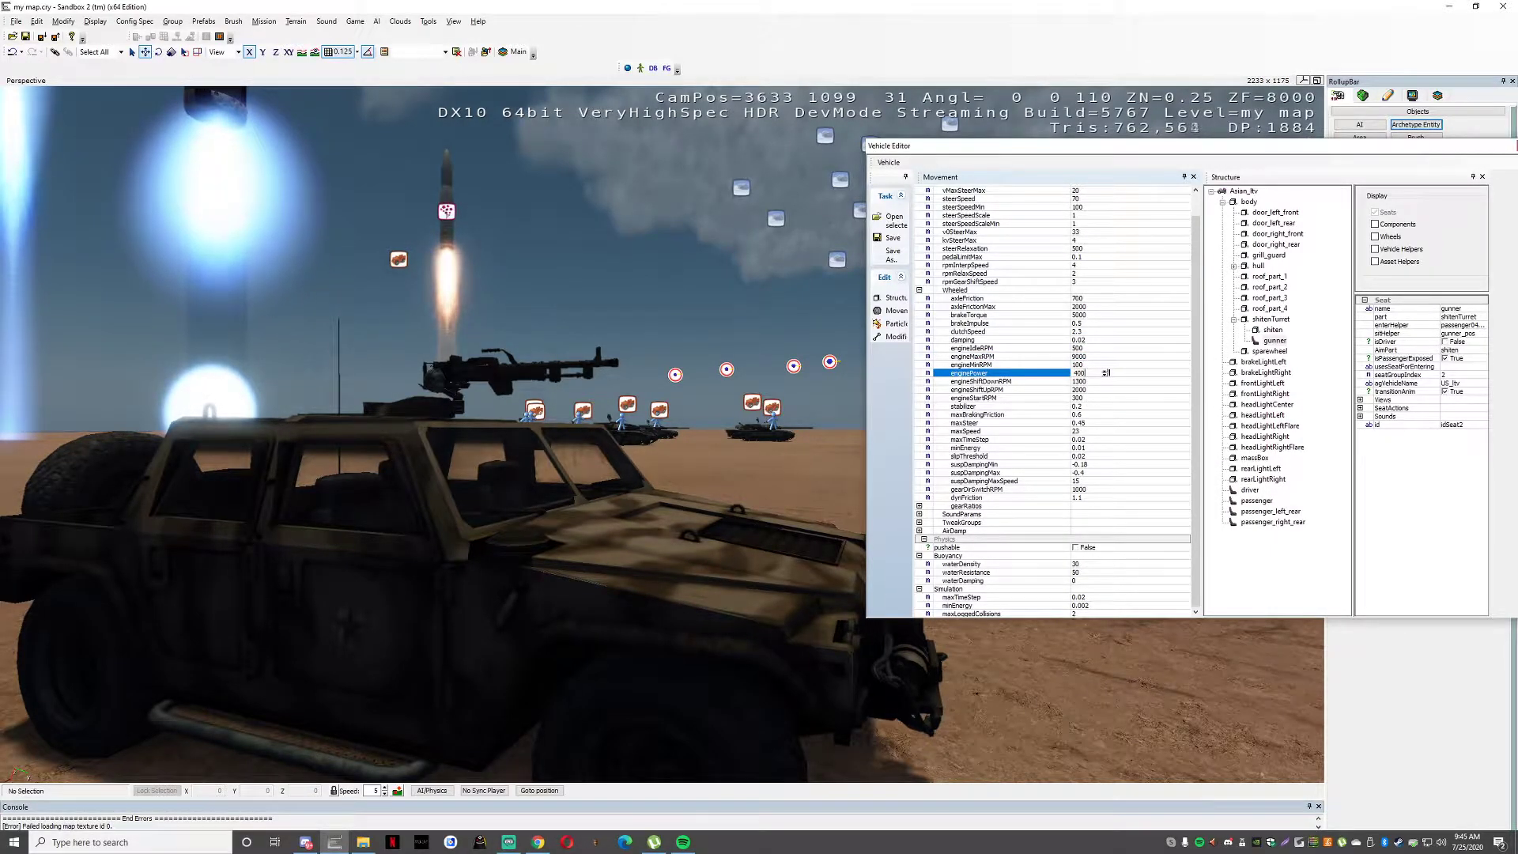
left_click(1088, 431)
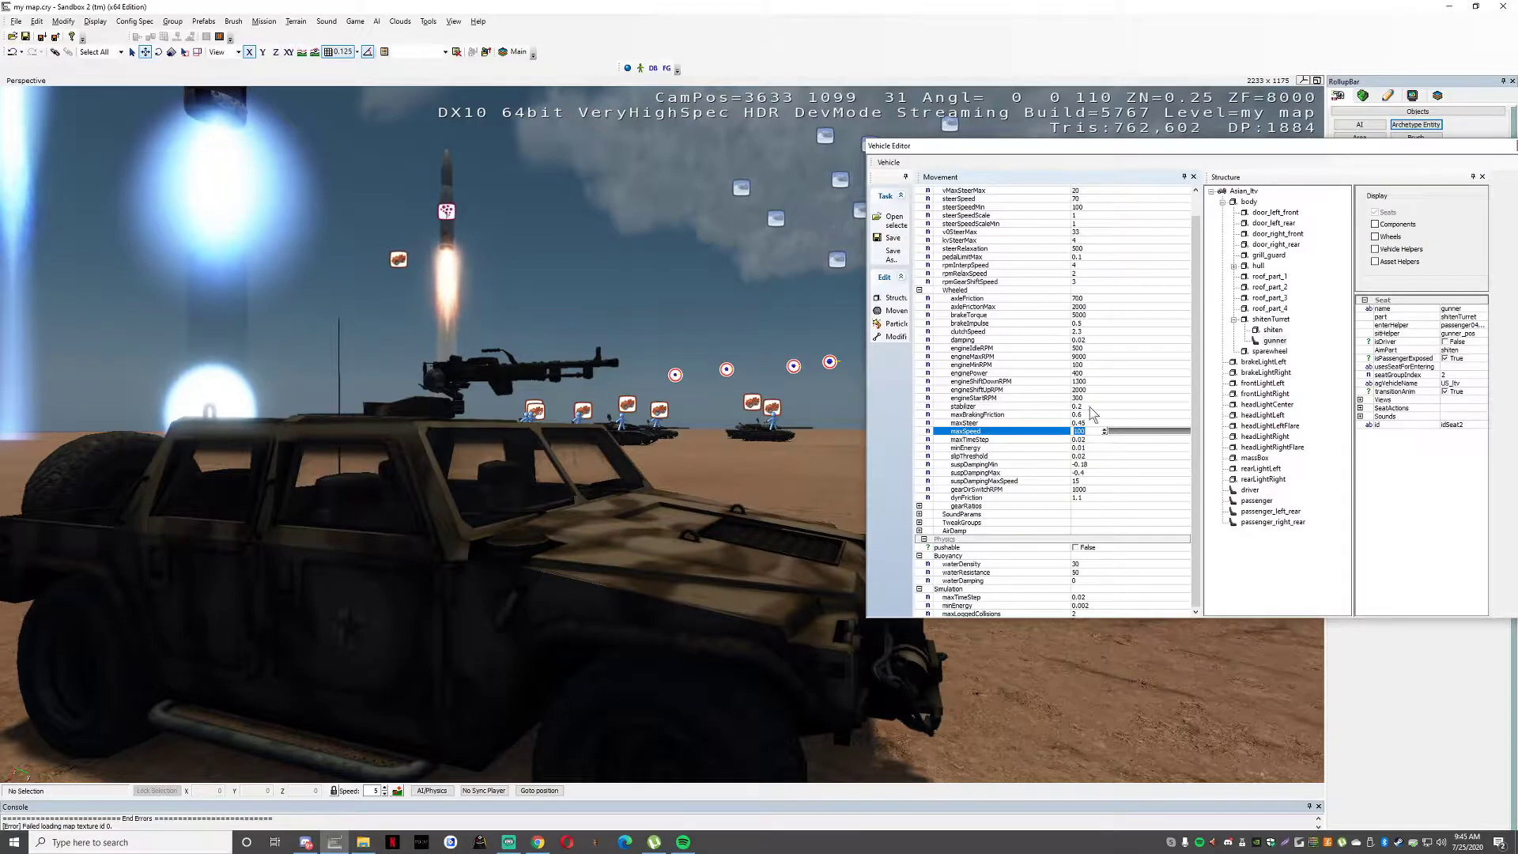
left_click(822, 407)
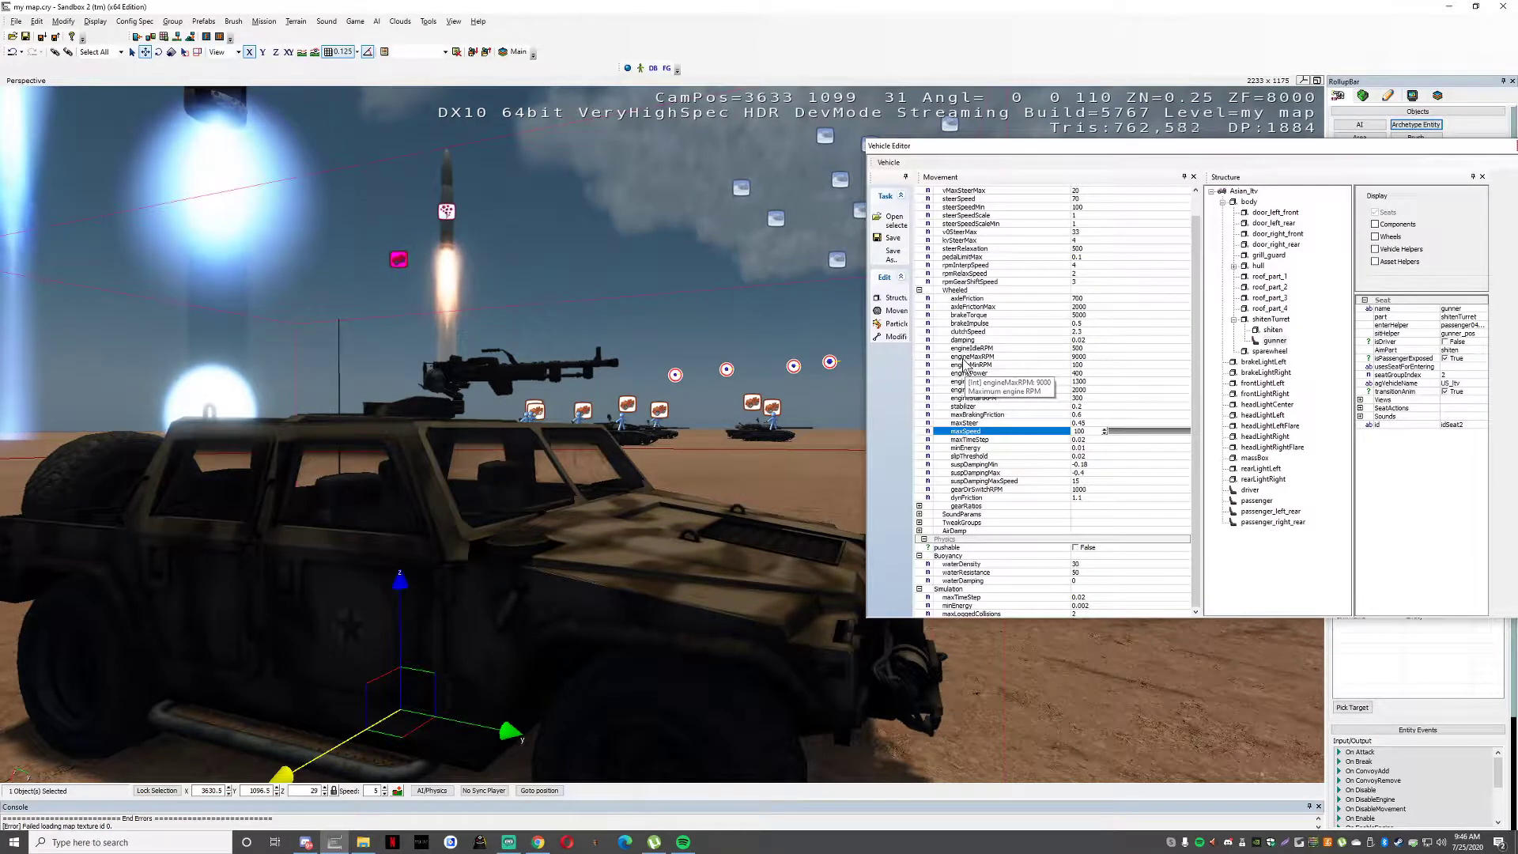
Reposition the Vehicle Editor window to uncover the selected LTV's entity settings, and close the editor.
left_click_drag(1036, 151, 906, 125)
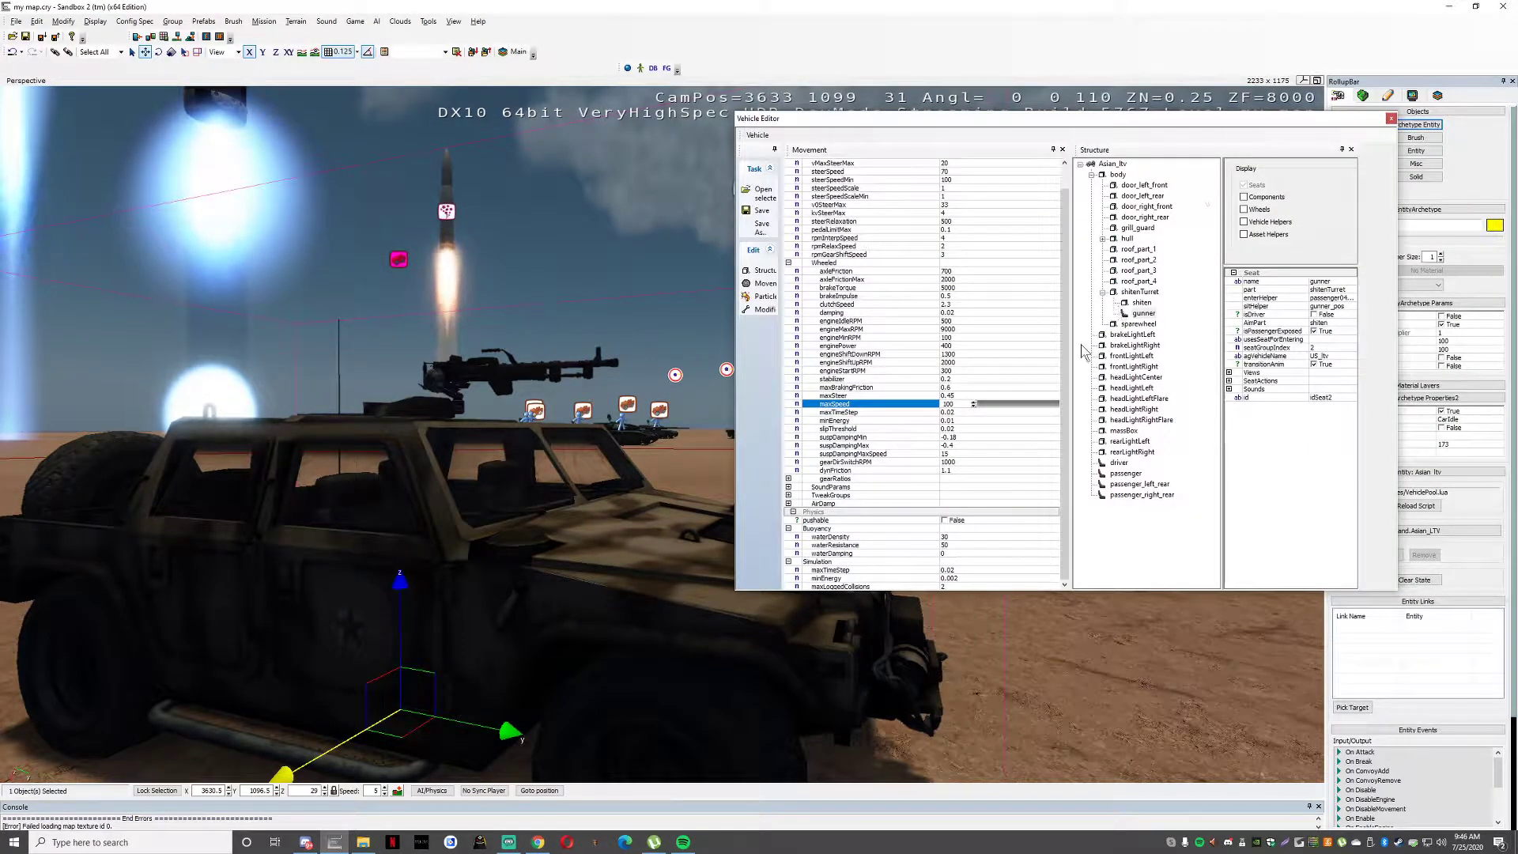
left_click_drag(989, 119, 939, 110)
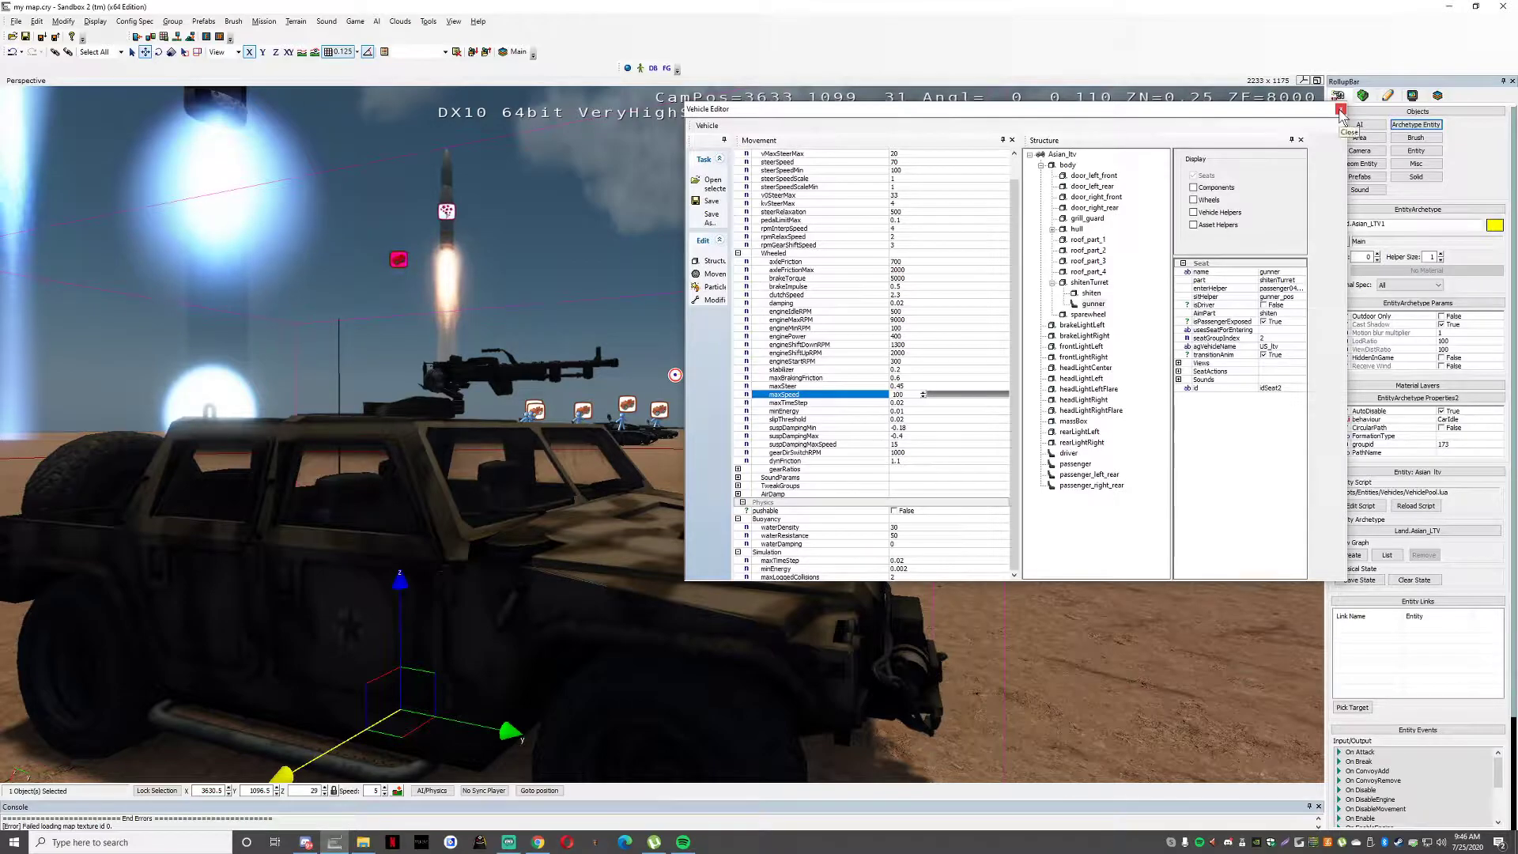
left_click_drag(865, 111, 875, 257)
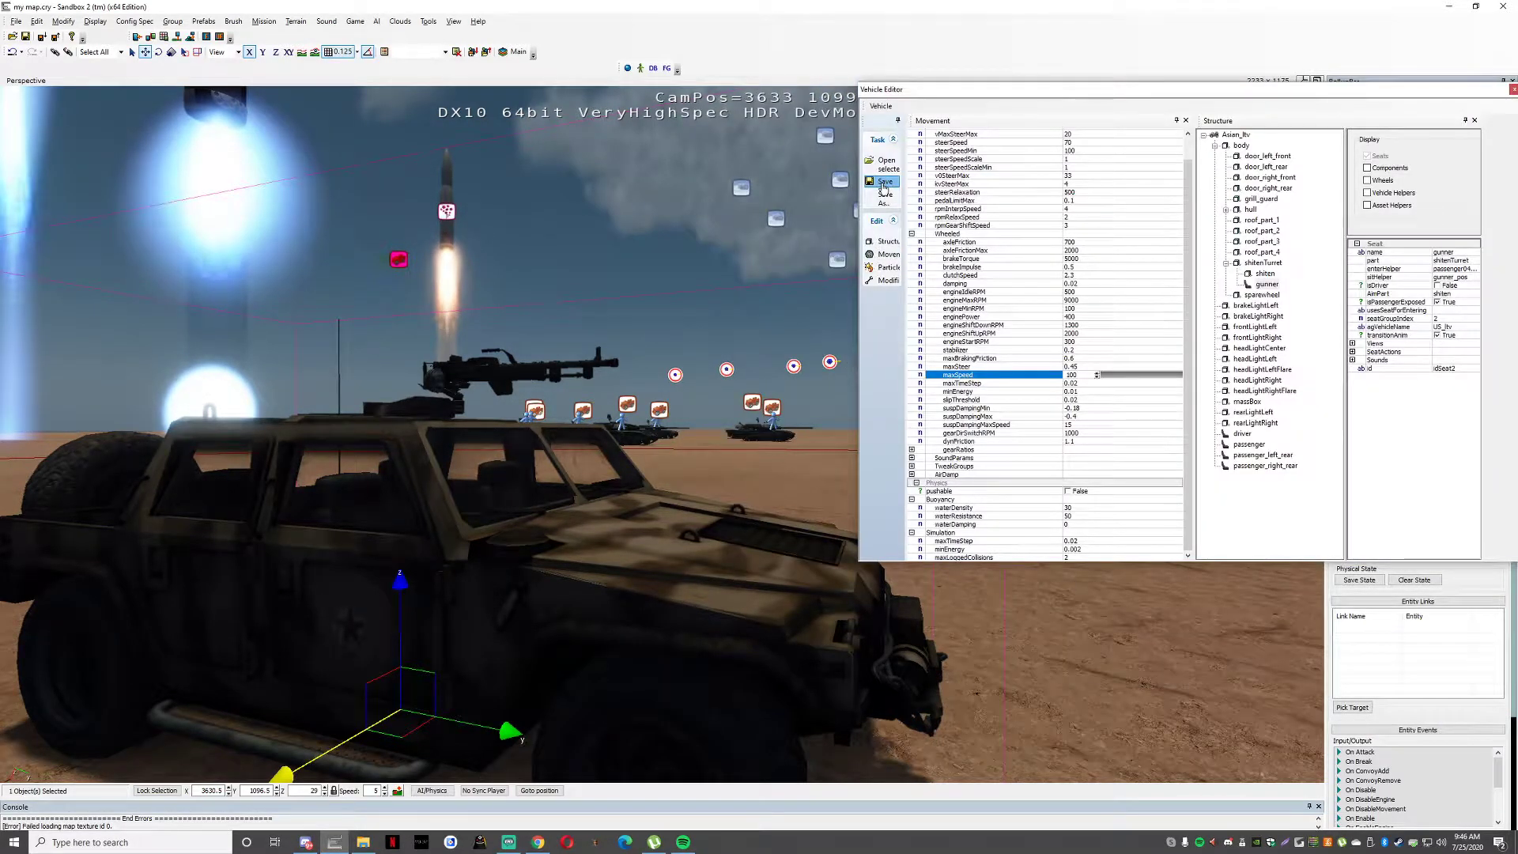
left_click_drag(1424, 98, 1234, 116)
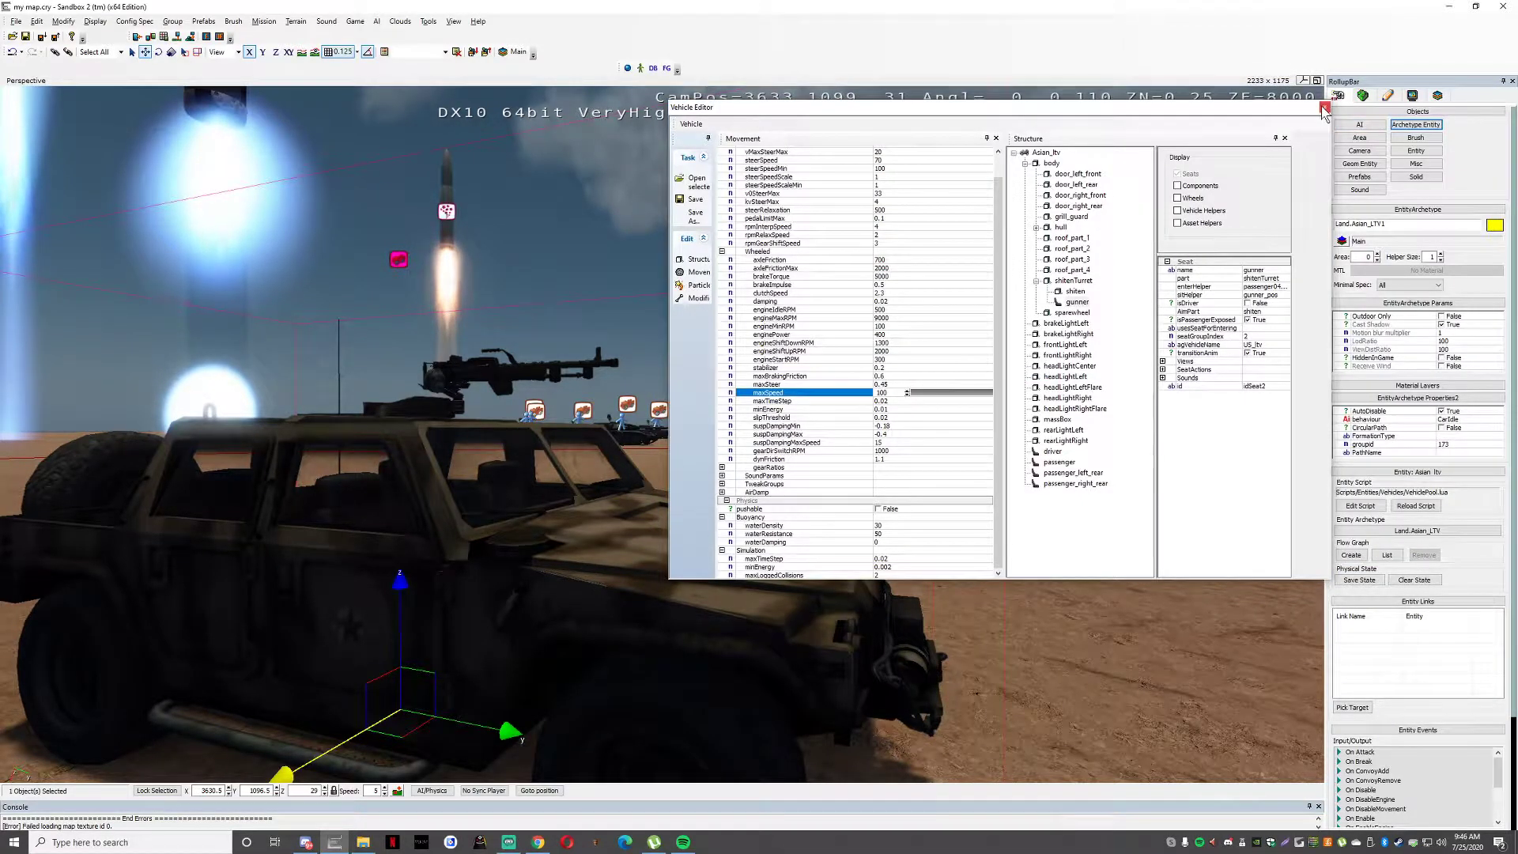
left_click(1324, 111)
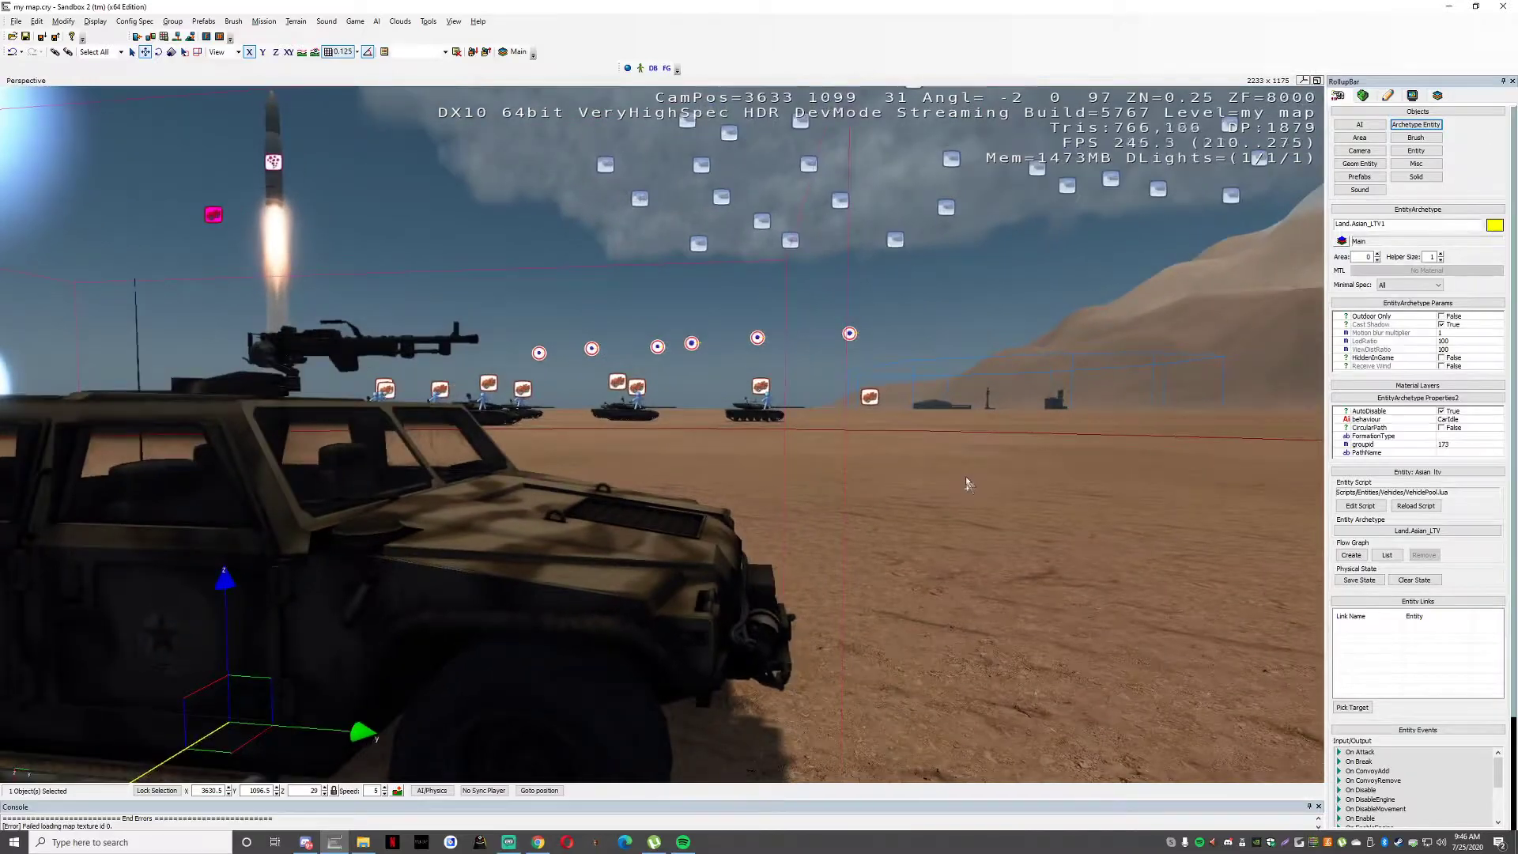
Test-drive the modified LTV across the desert in game mode to check its speed, and exit game mode.
key("ctrl+g")
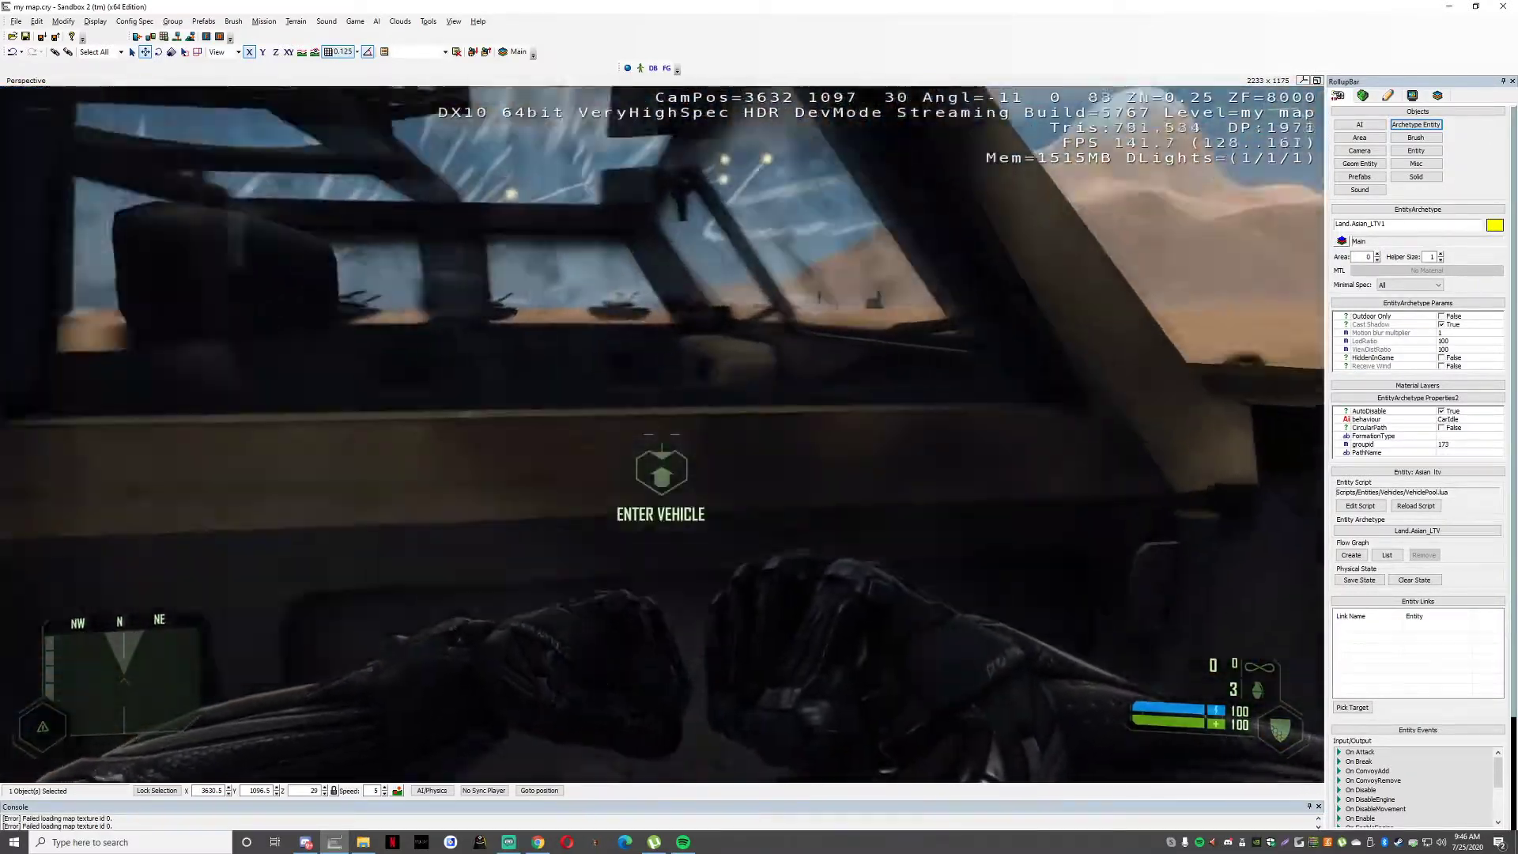
key("f")
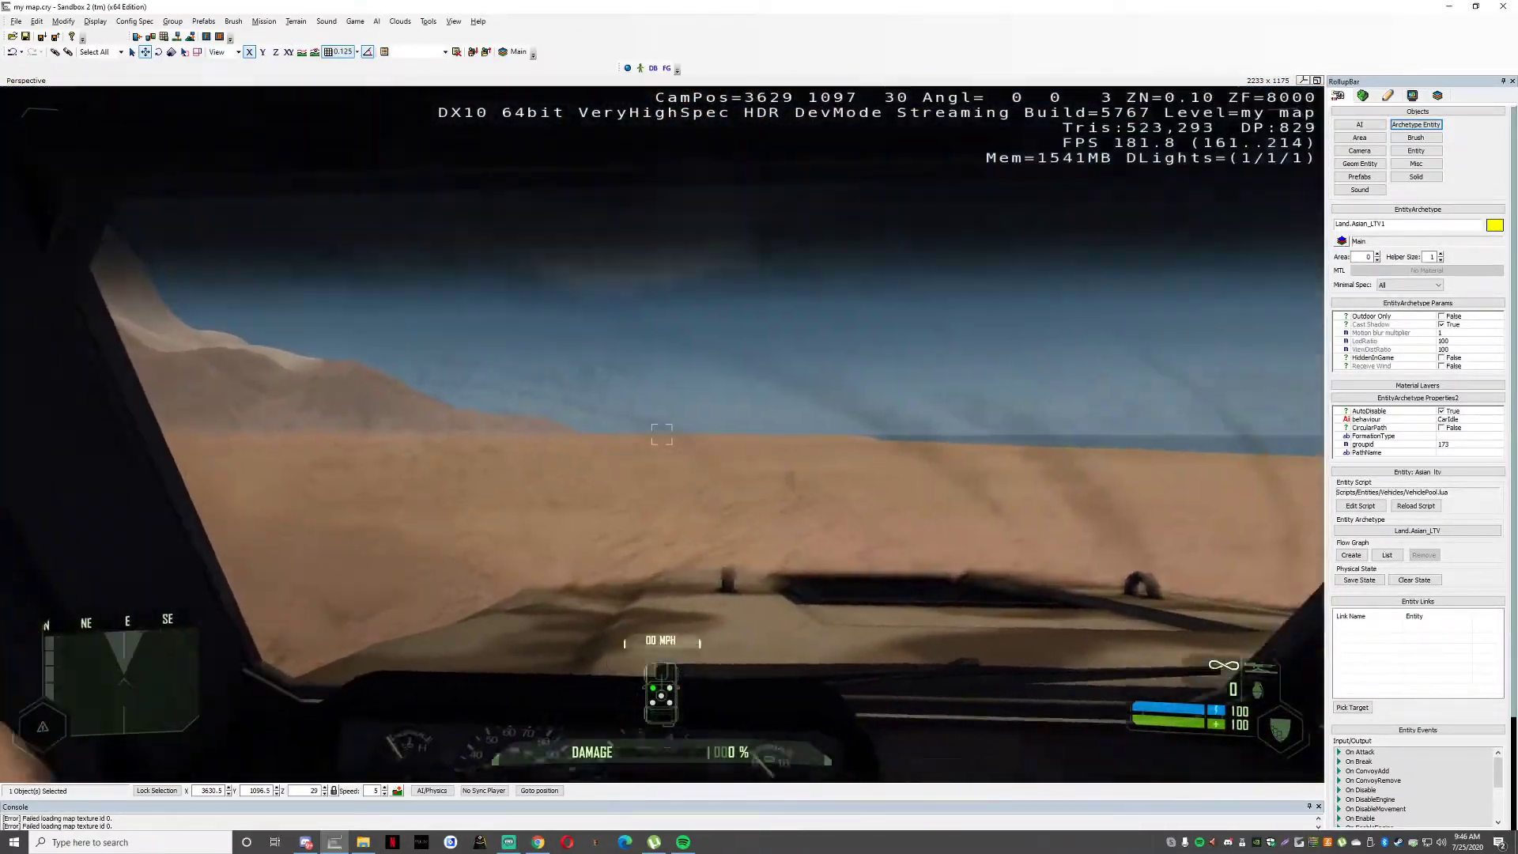
key("w")
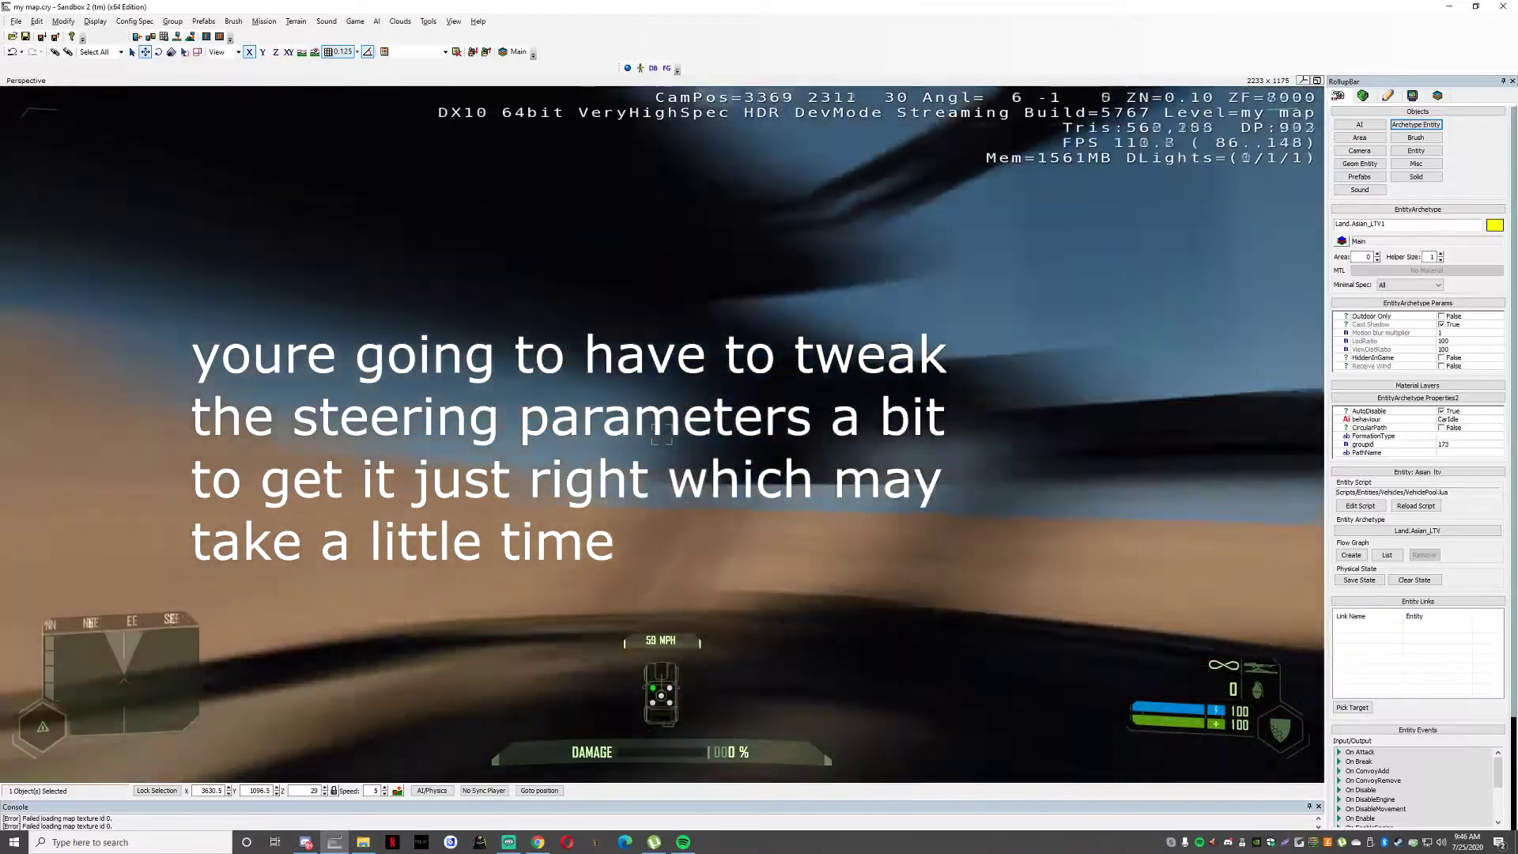
key("Escape")
Return to the parked LTV and load it in the Vehicle Editor.
right_click_drag(932, 520, 793, 574)
key("w")
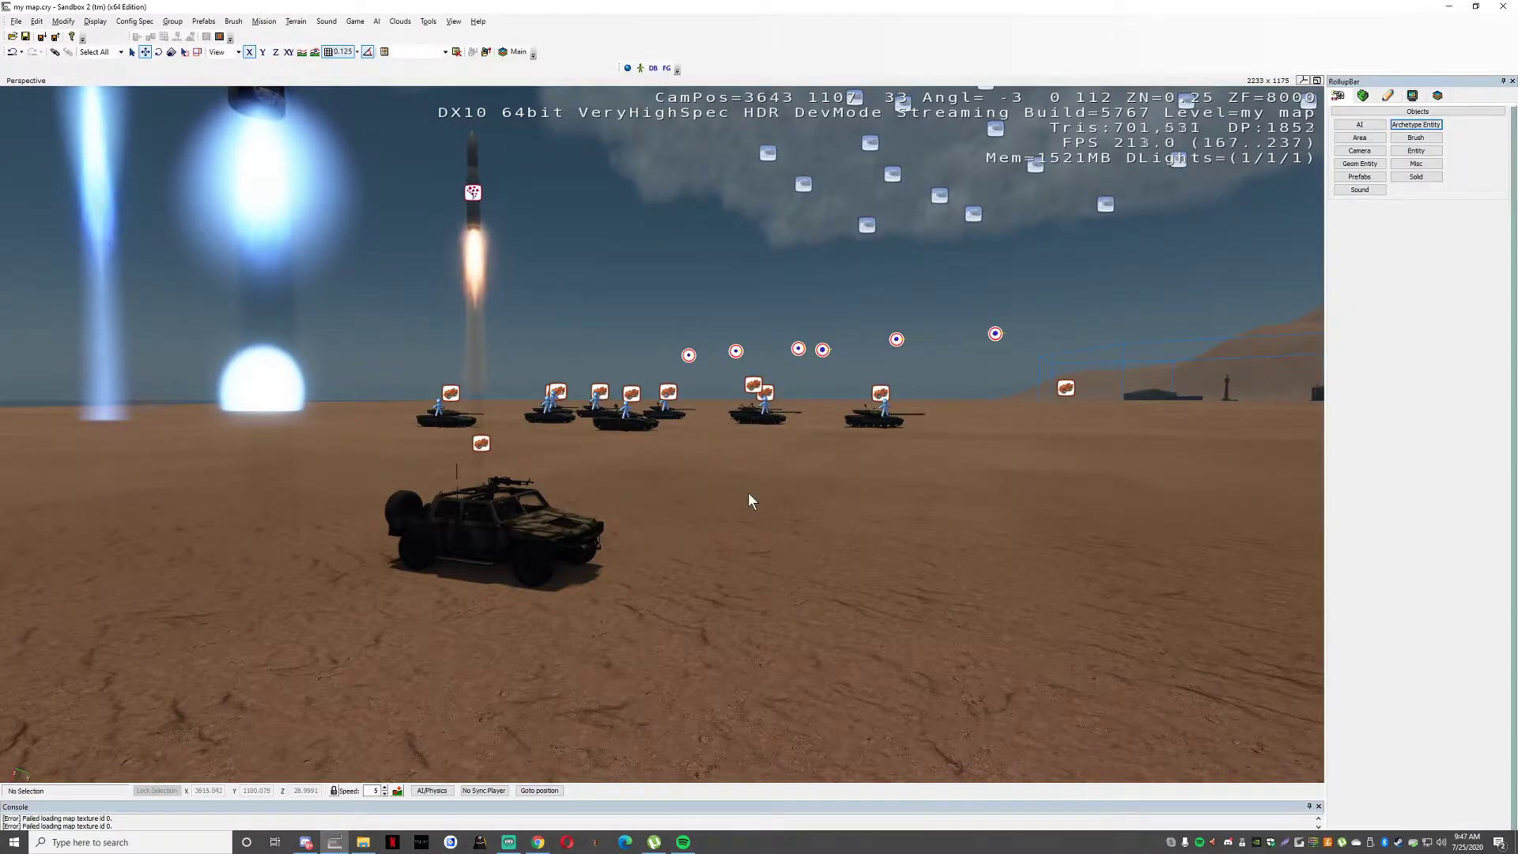
right_click_drag(748, 462, 705, 548)
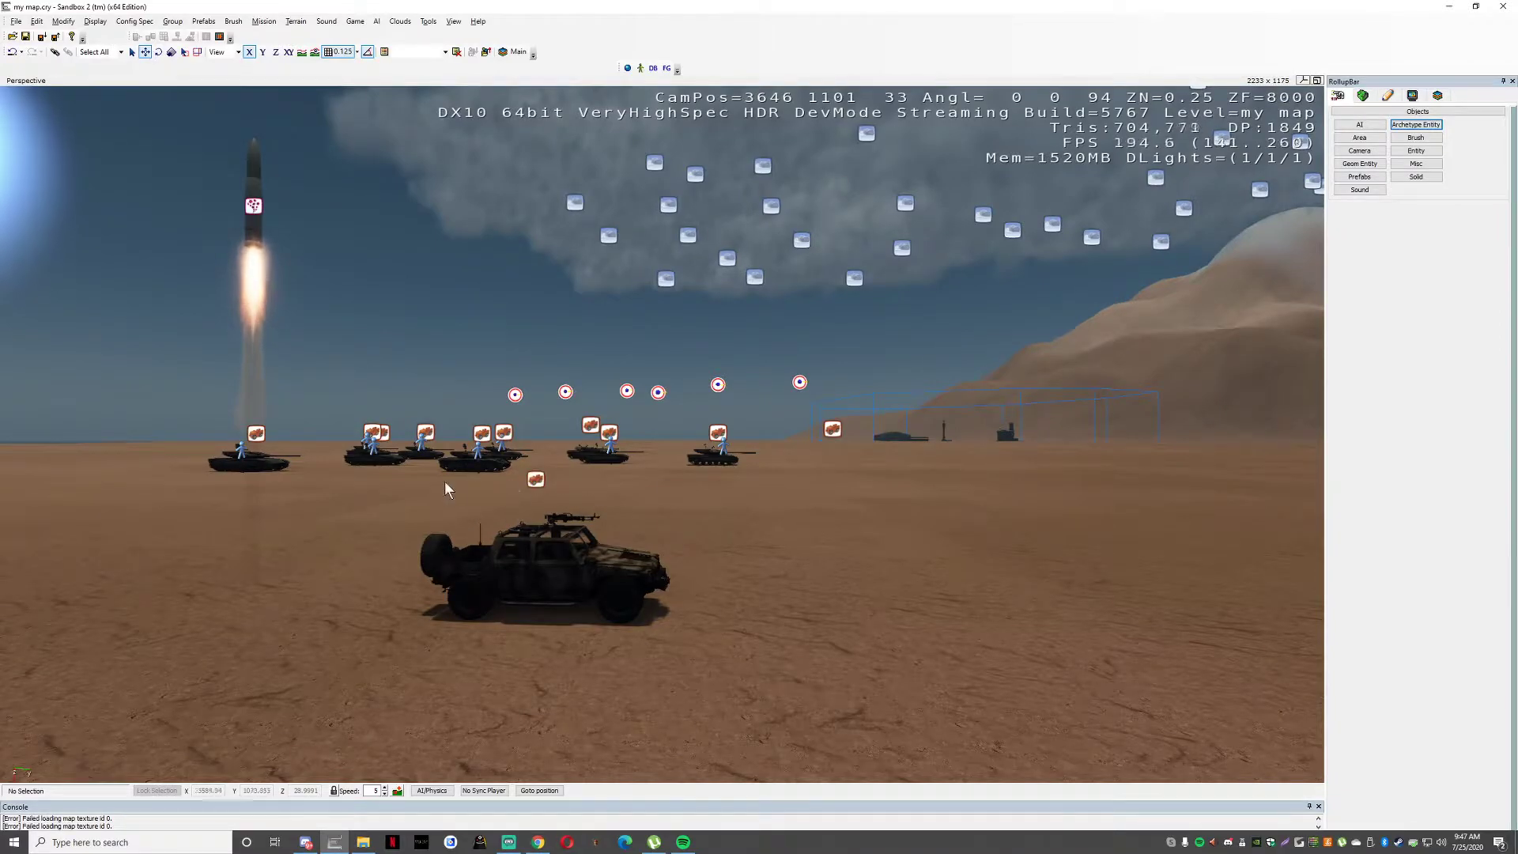
left_click(453, 22)
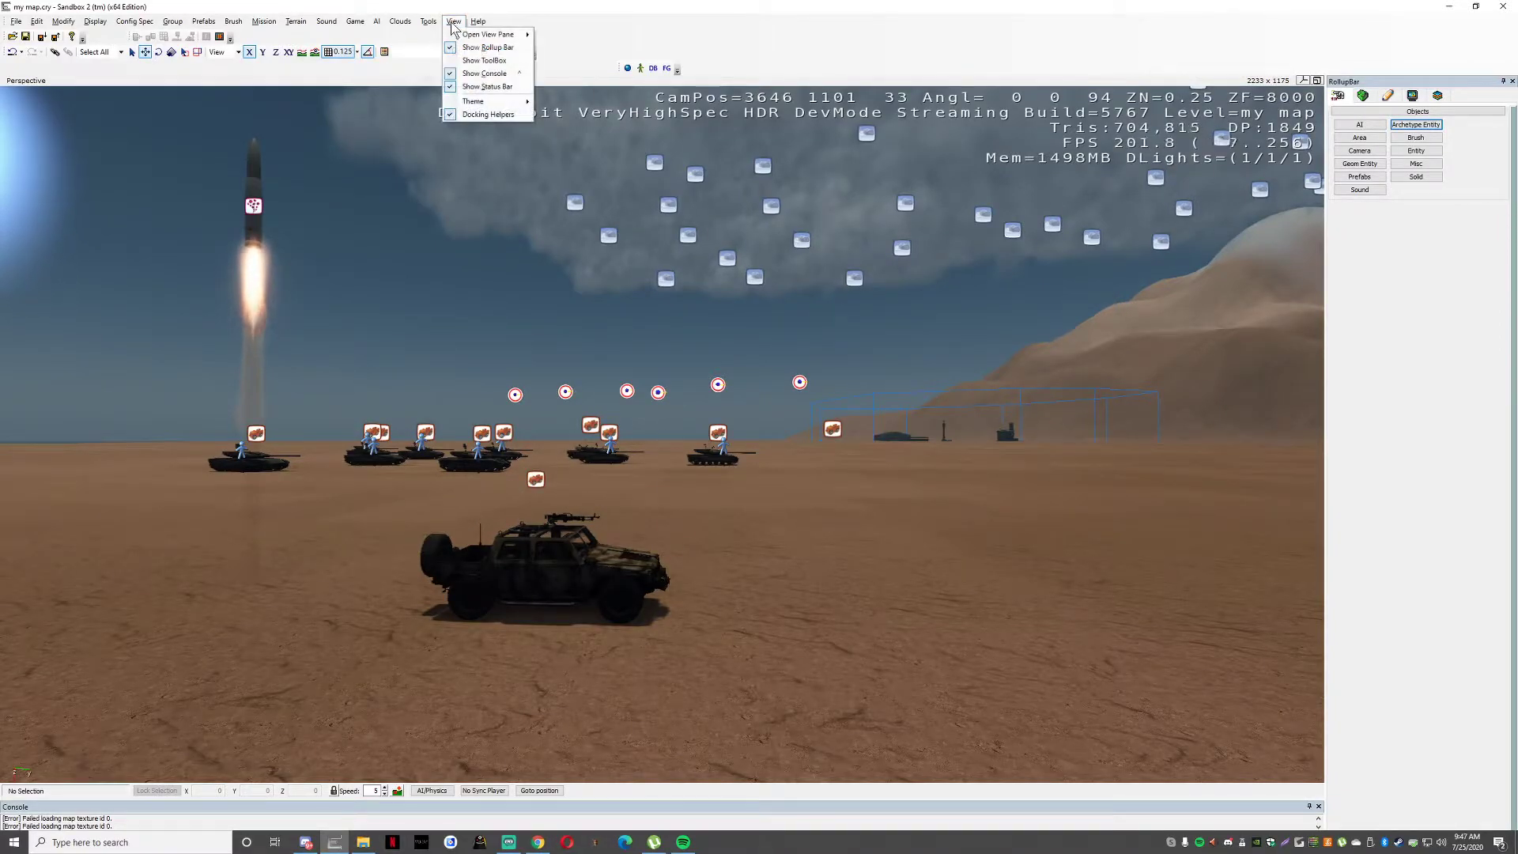
mouse_move(495, 35)
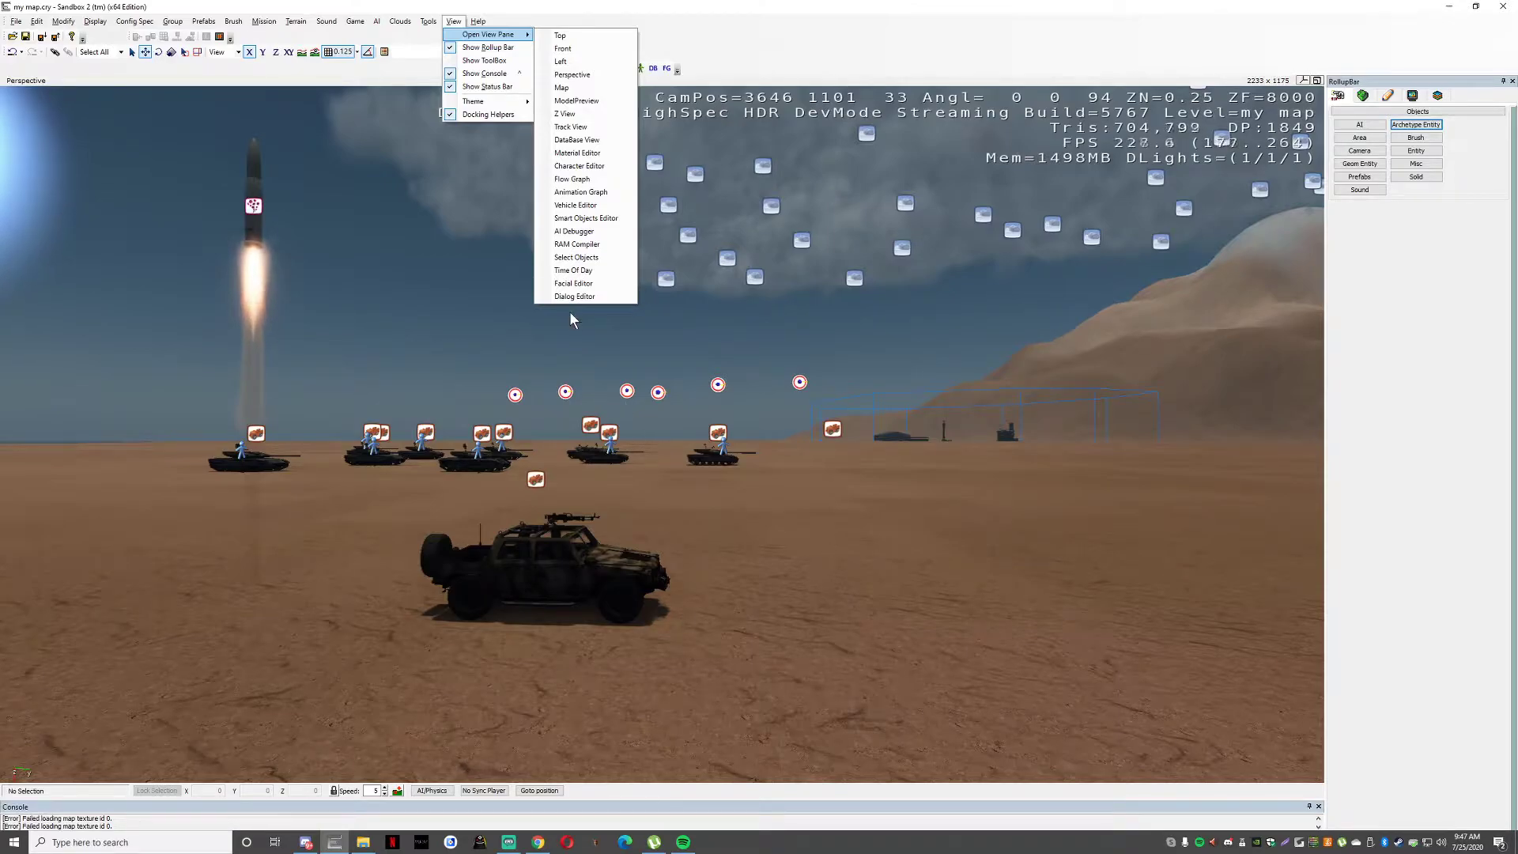
left_click(575, 207)
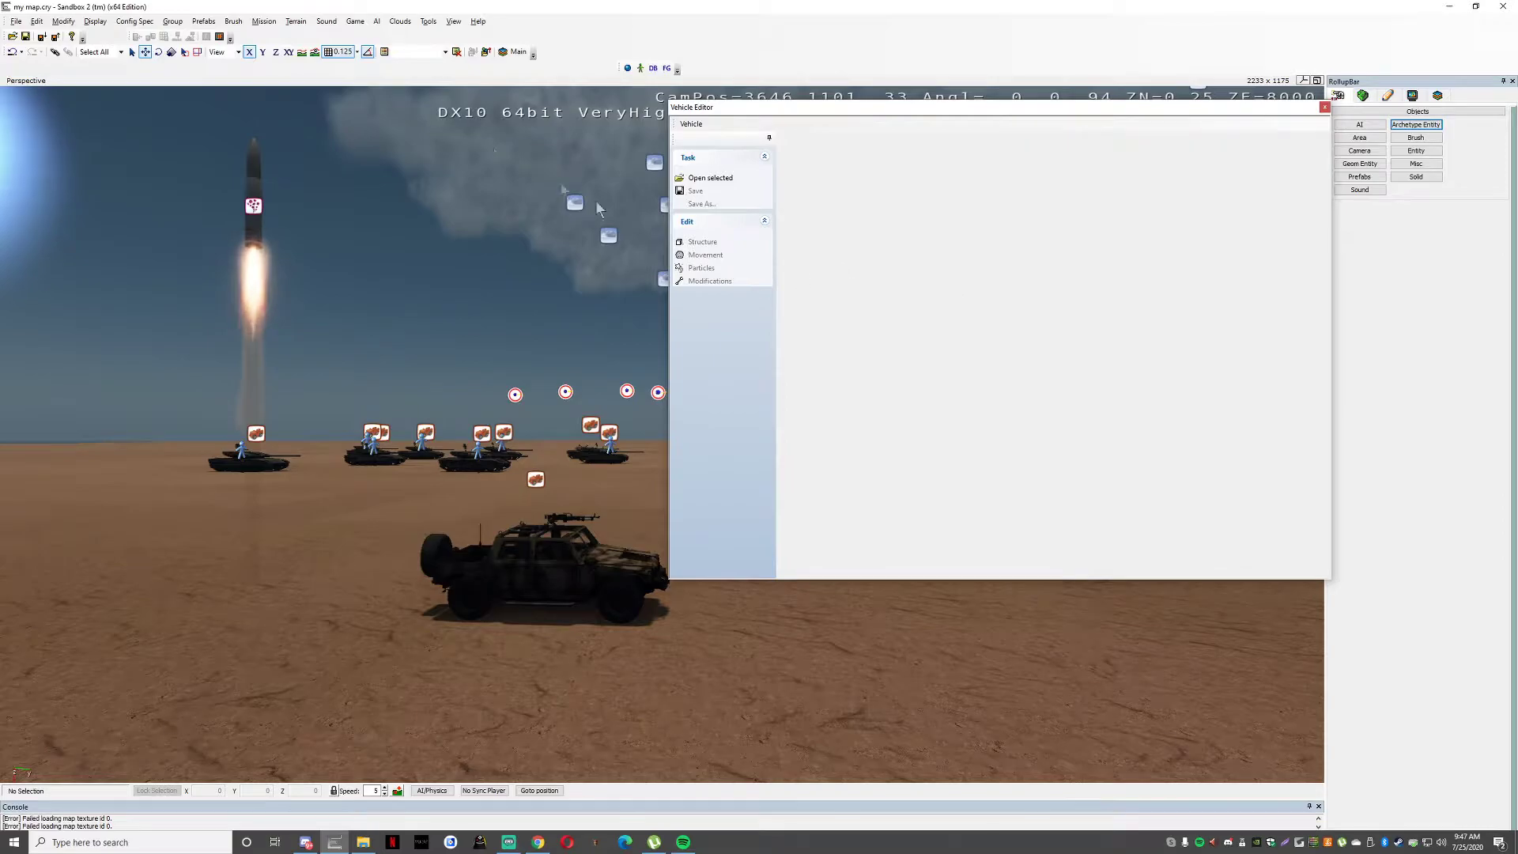
left_click(556, 627)
left_click(712, 177)
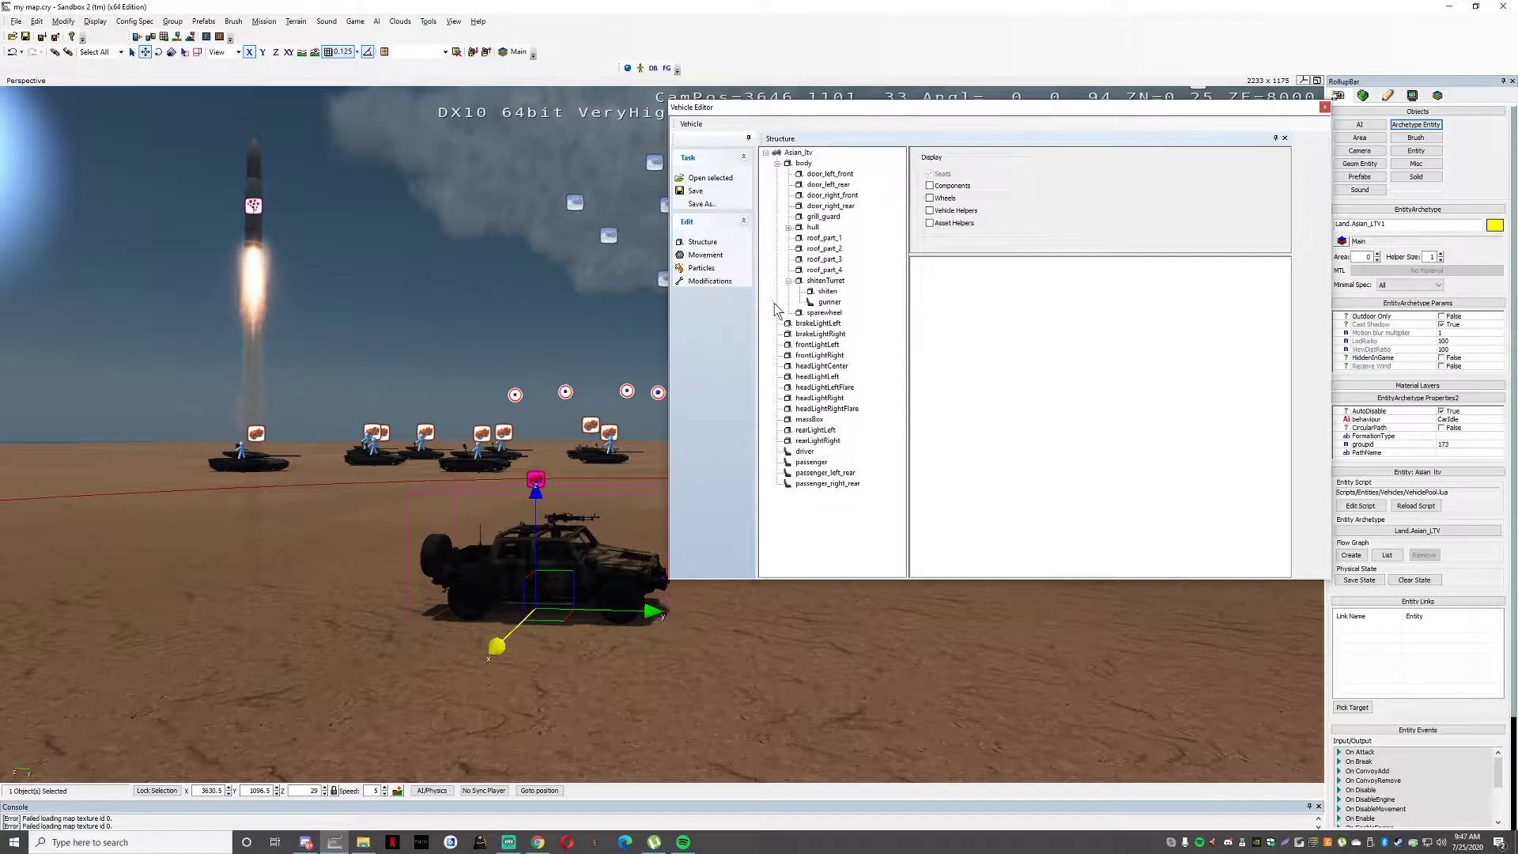
Show the LTV's movement parameters and set its engineMaxRPM to 10000.
left_click(706, 254)
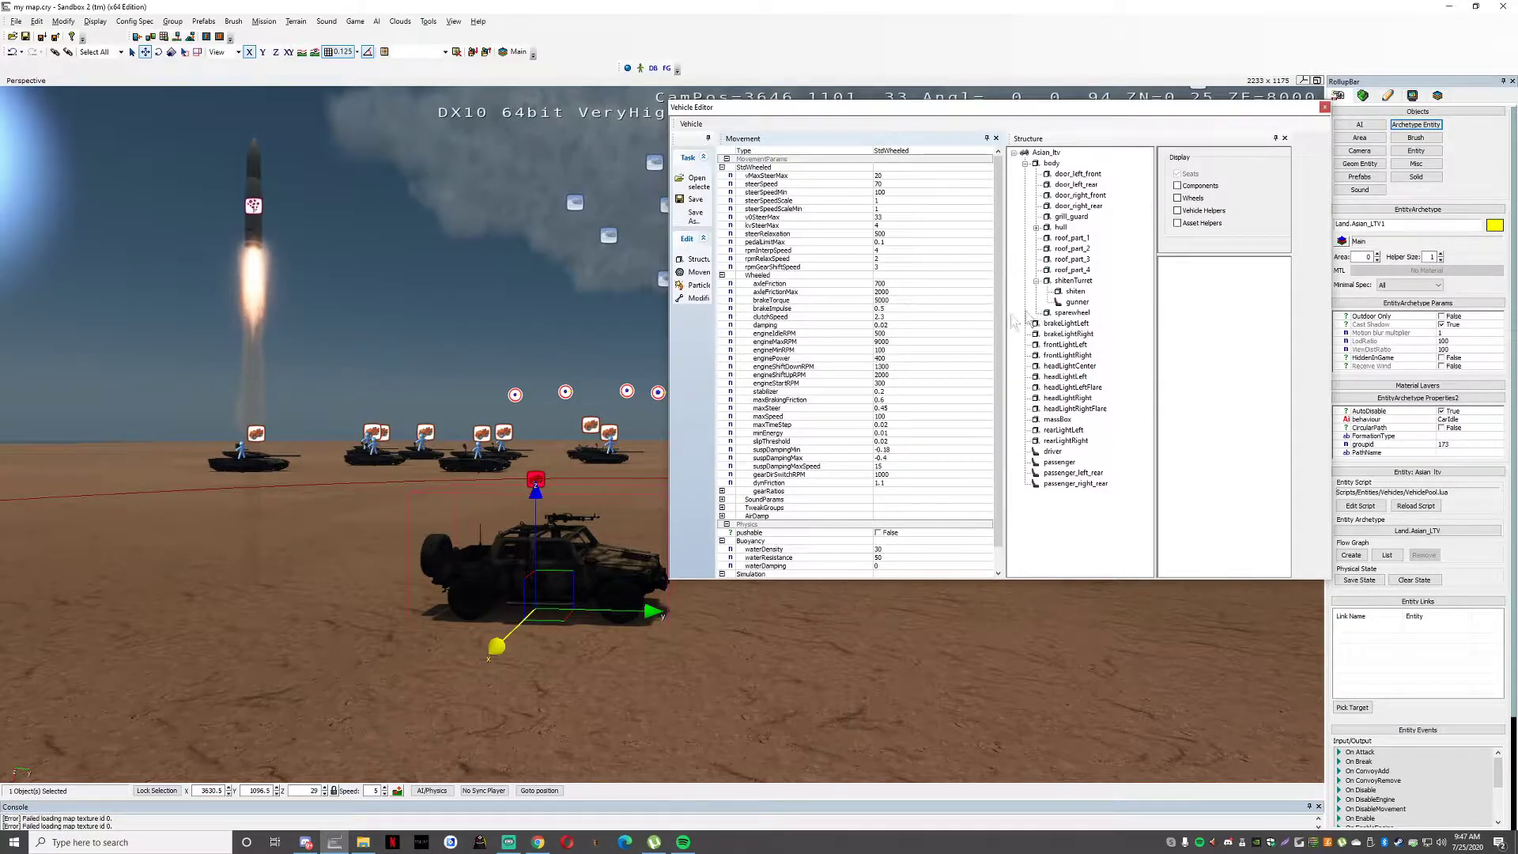
left_click(914, 376)
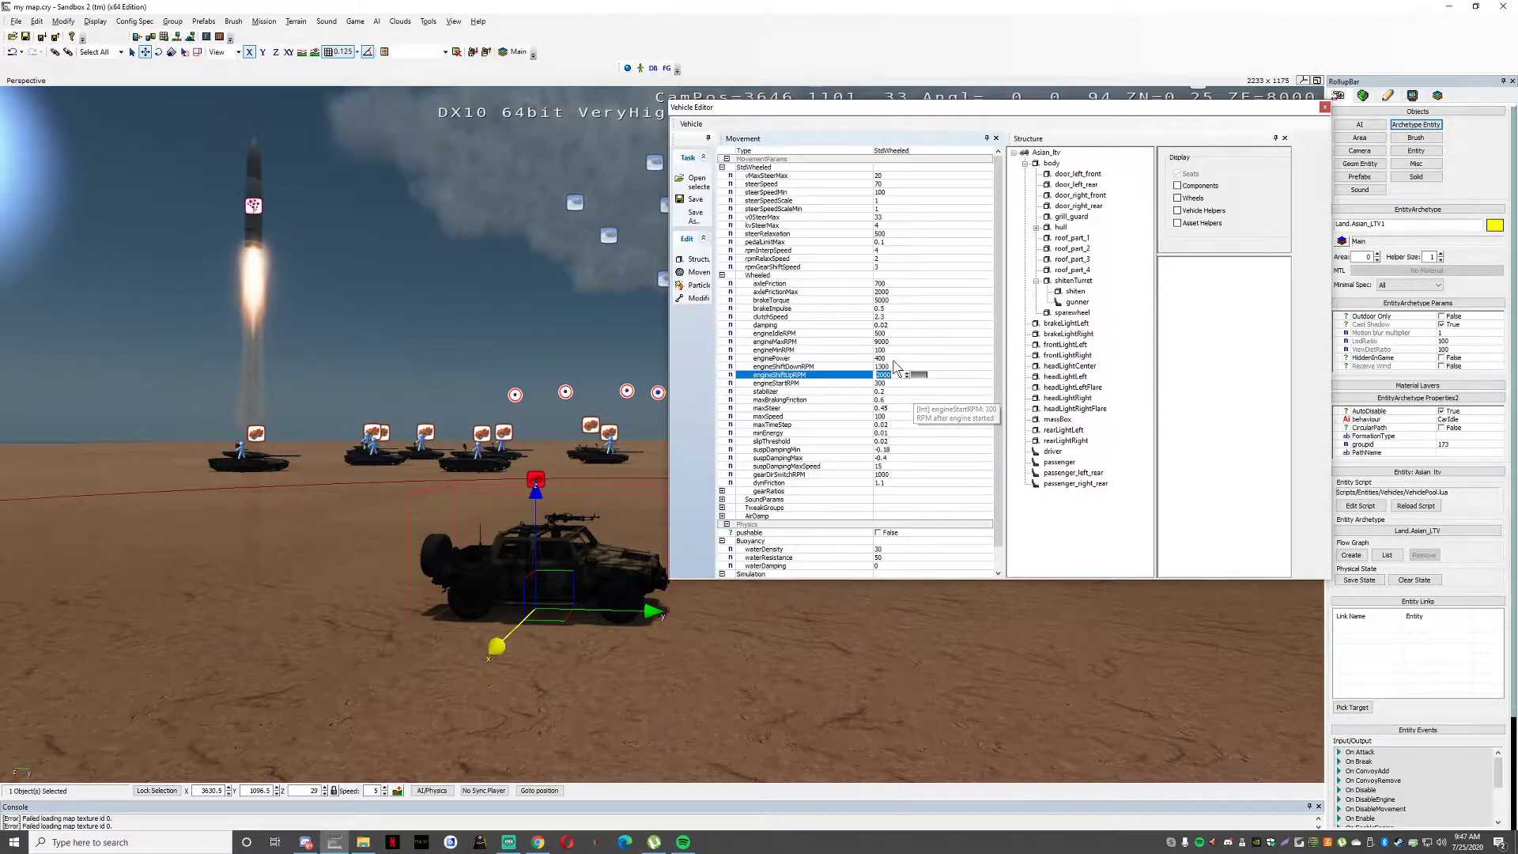
left_click(897, 341)
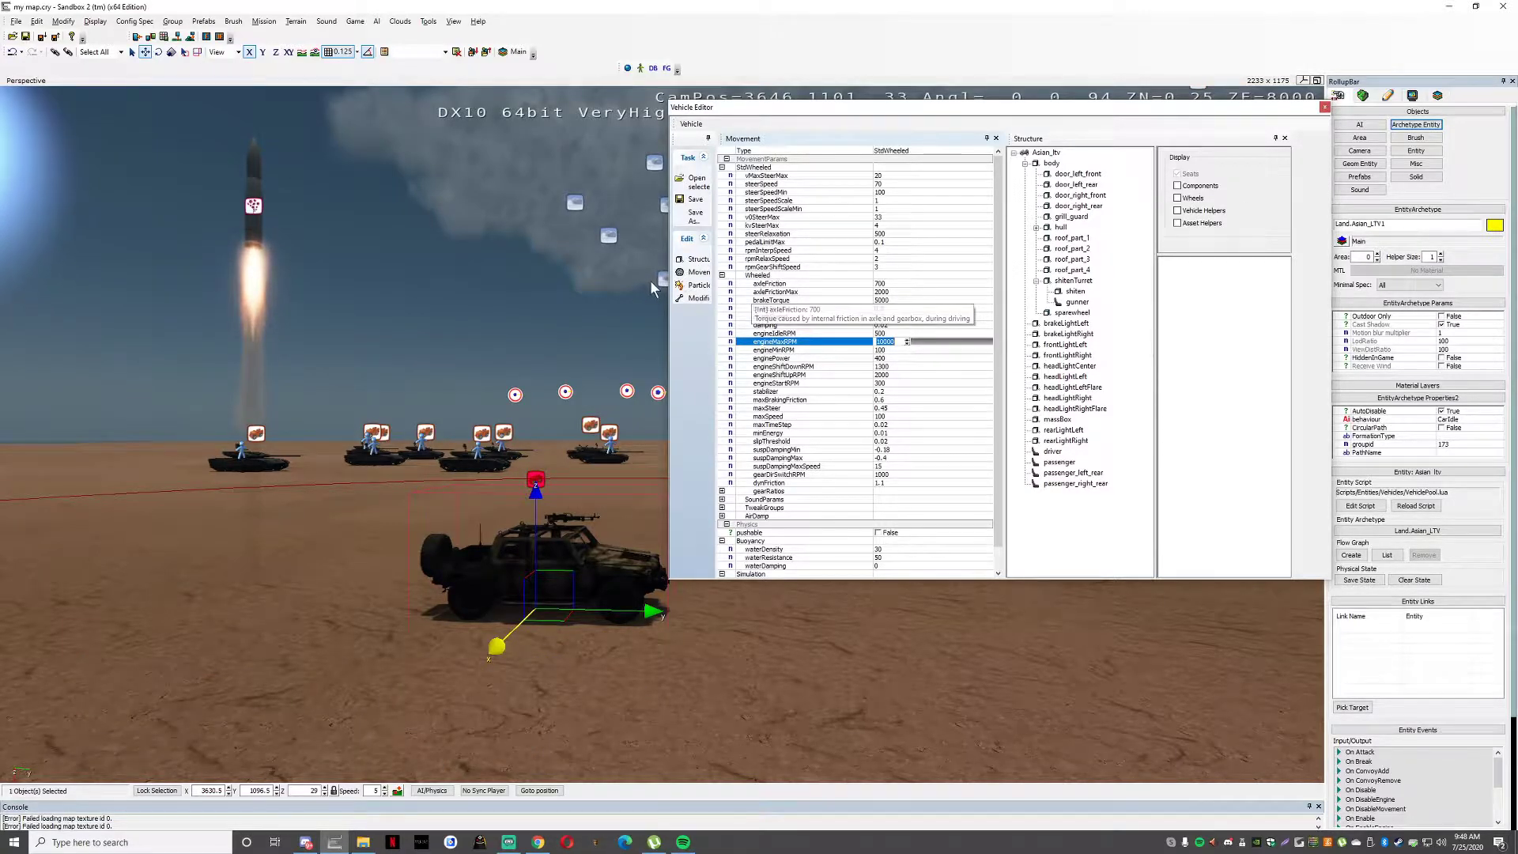
Look at the LTV's list of vehicle modifications, dismiss it without changes, and close the Vehicle Editor.
left_click(689, 300)
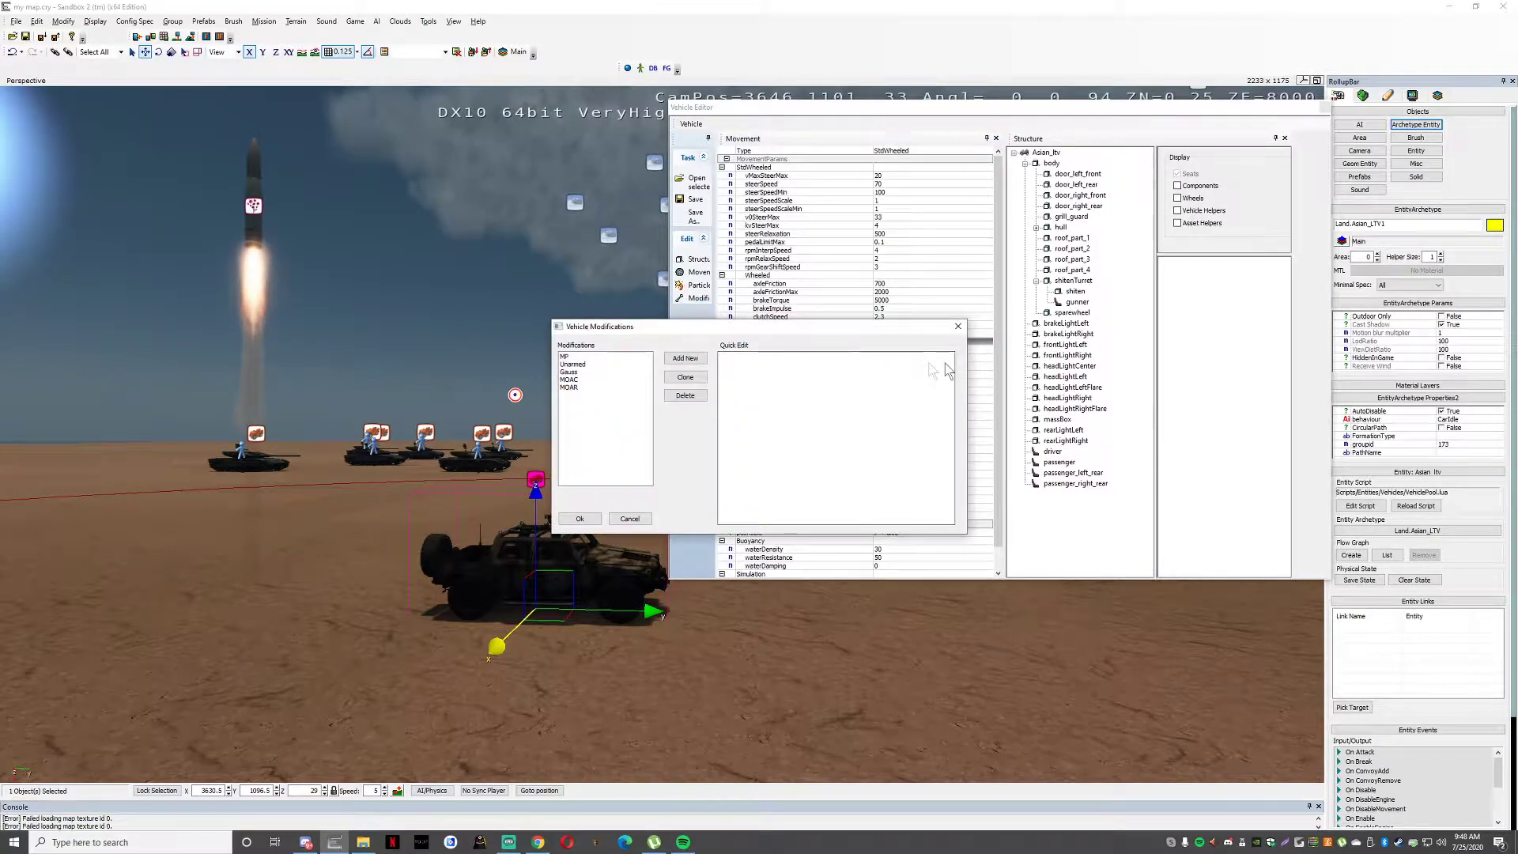
left_click_drag(758, 329, 575, 212)
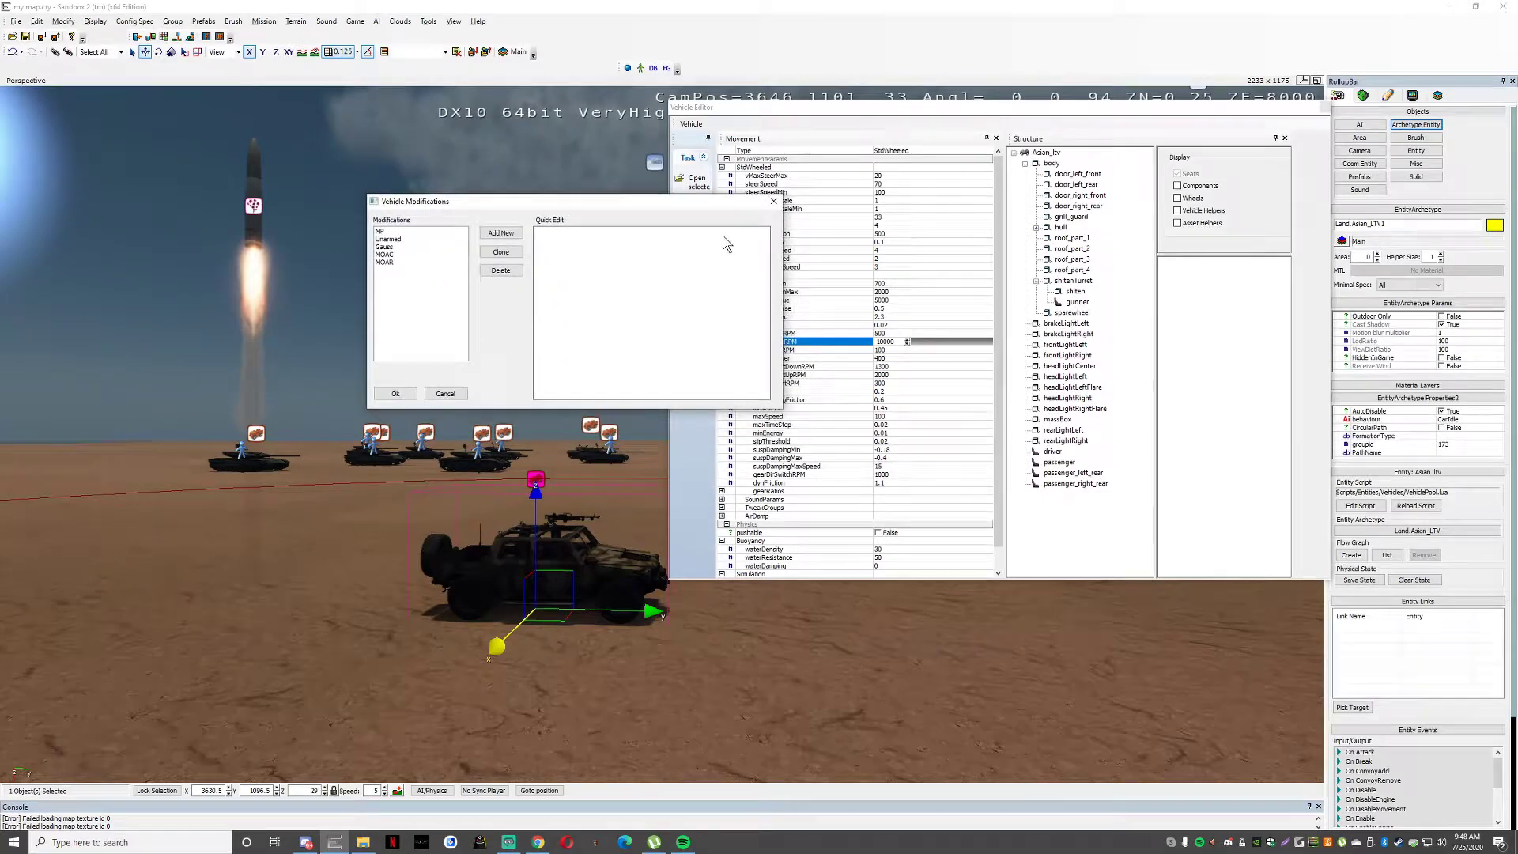
left_click(776, 203)
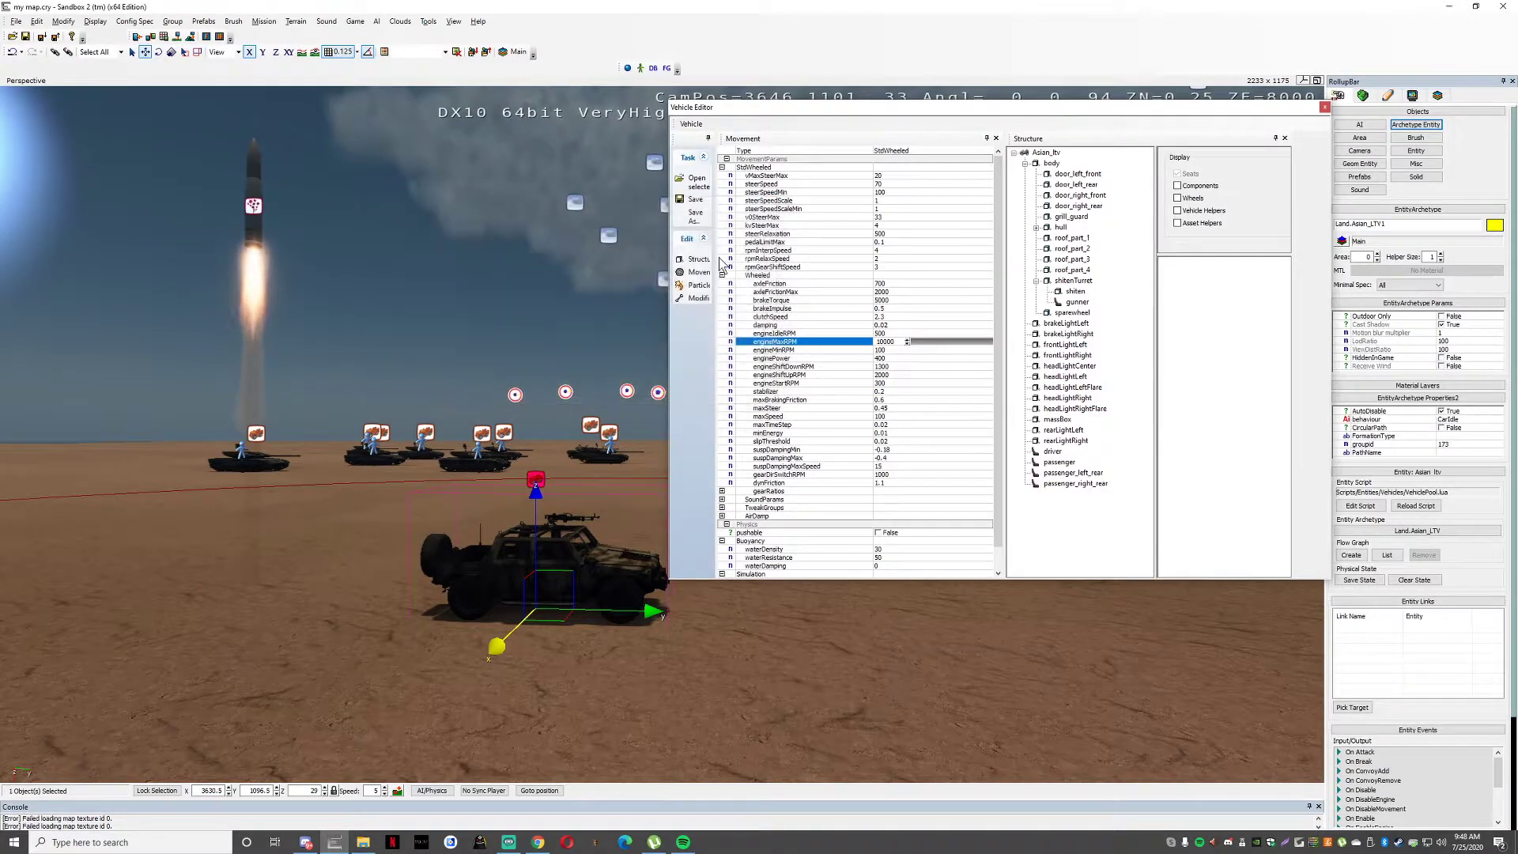
left_click(1325, 108)
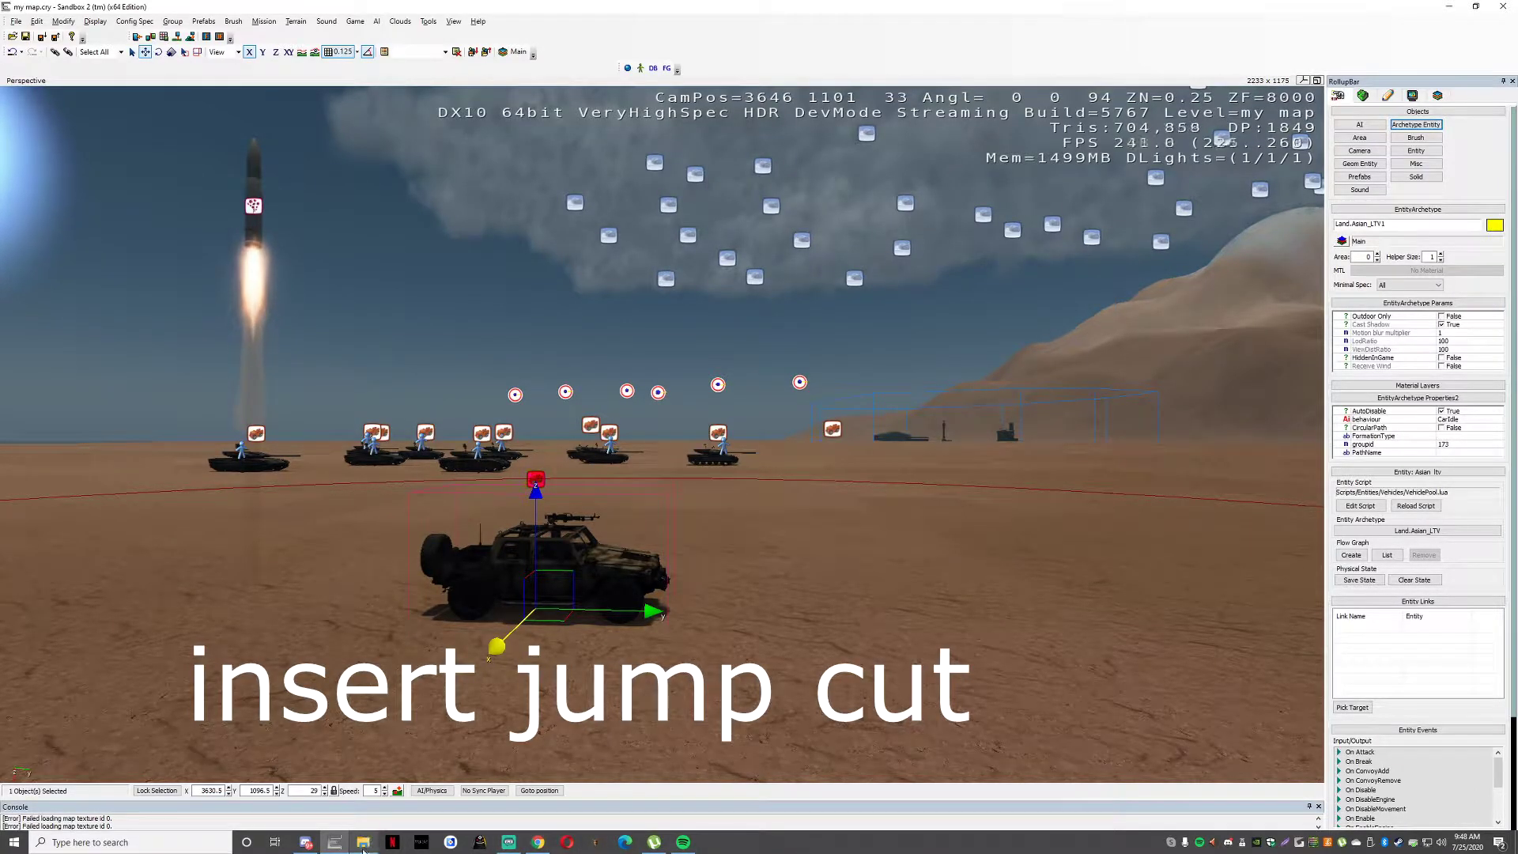
Switch to File Explorer and browse from Program Files (x86) through Electronic Arts, Crytek and Crysis to the Game folder.
left_click(370, 844)
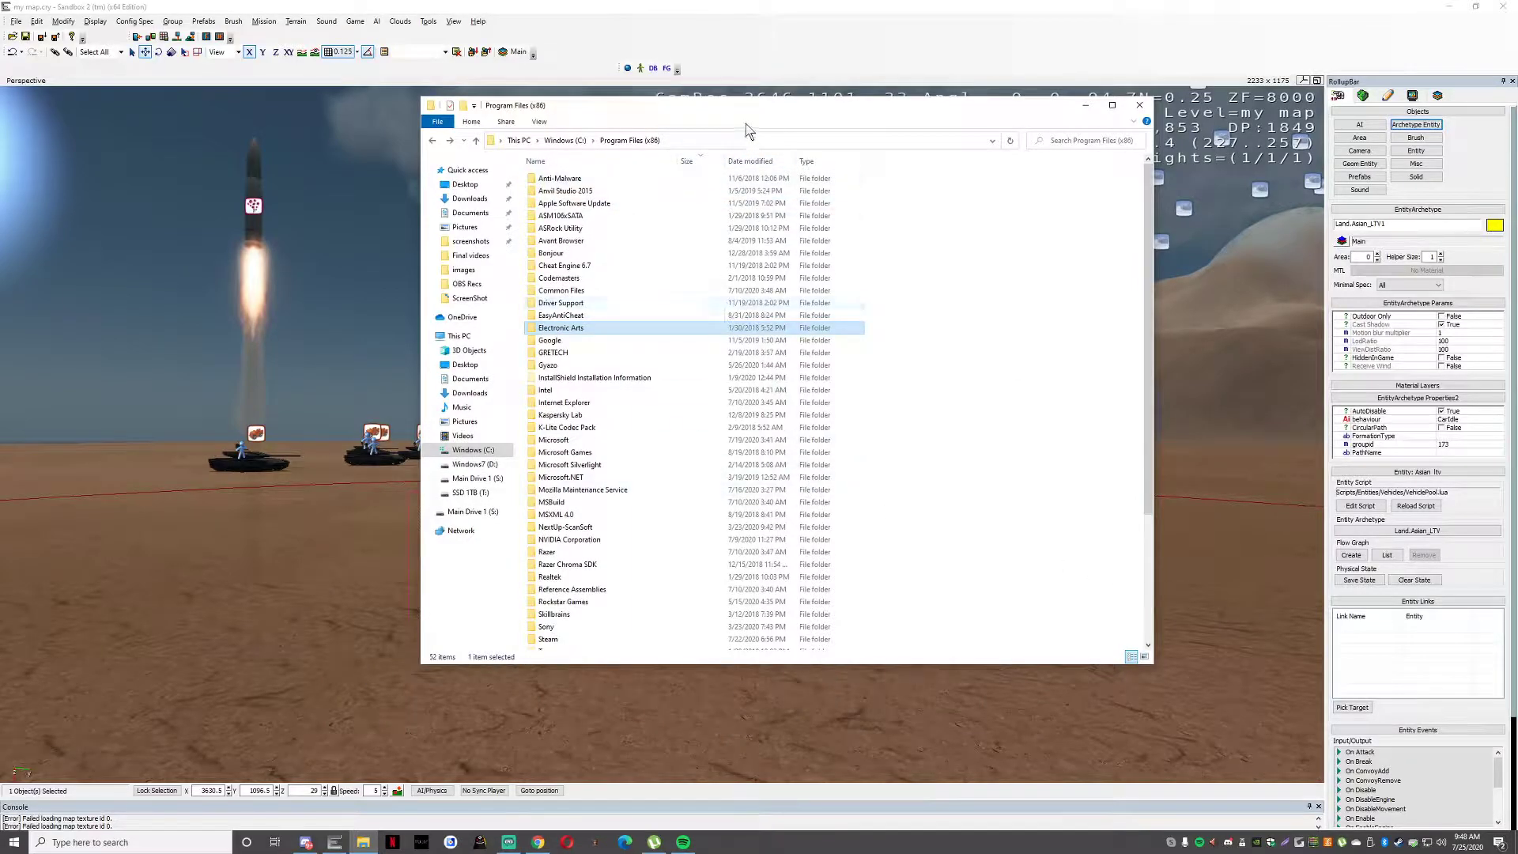
left_click_drag(809, 101, 780, 106)
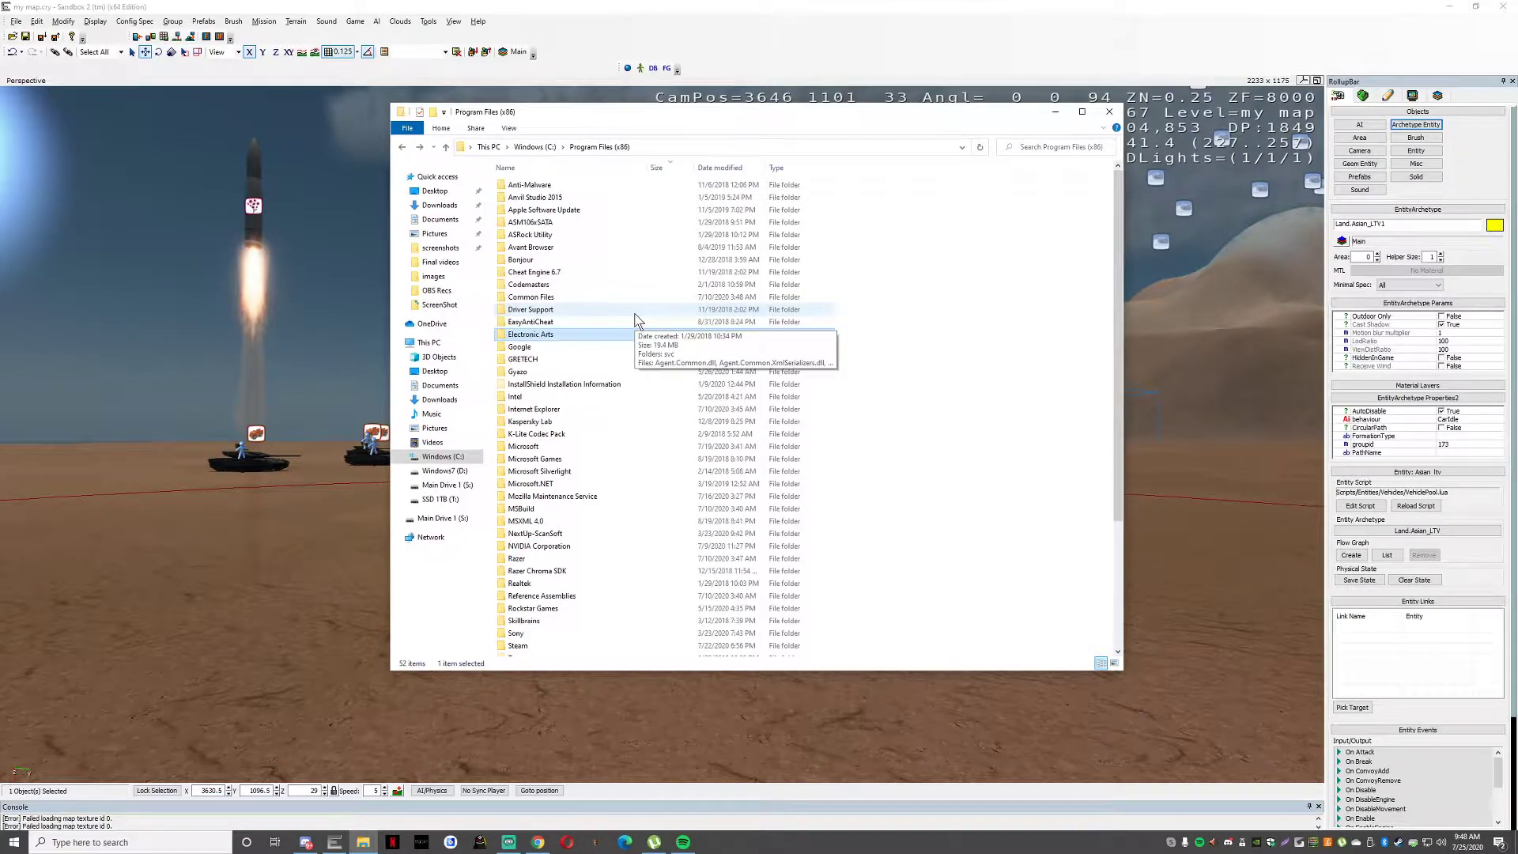
double_click(535, 340)
left_click(402, 148)
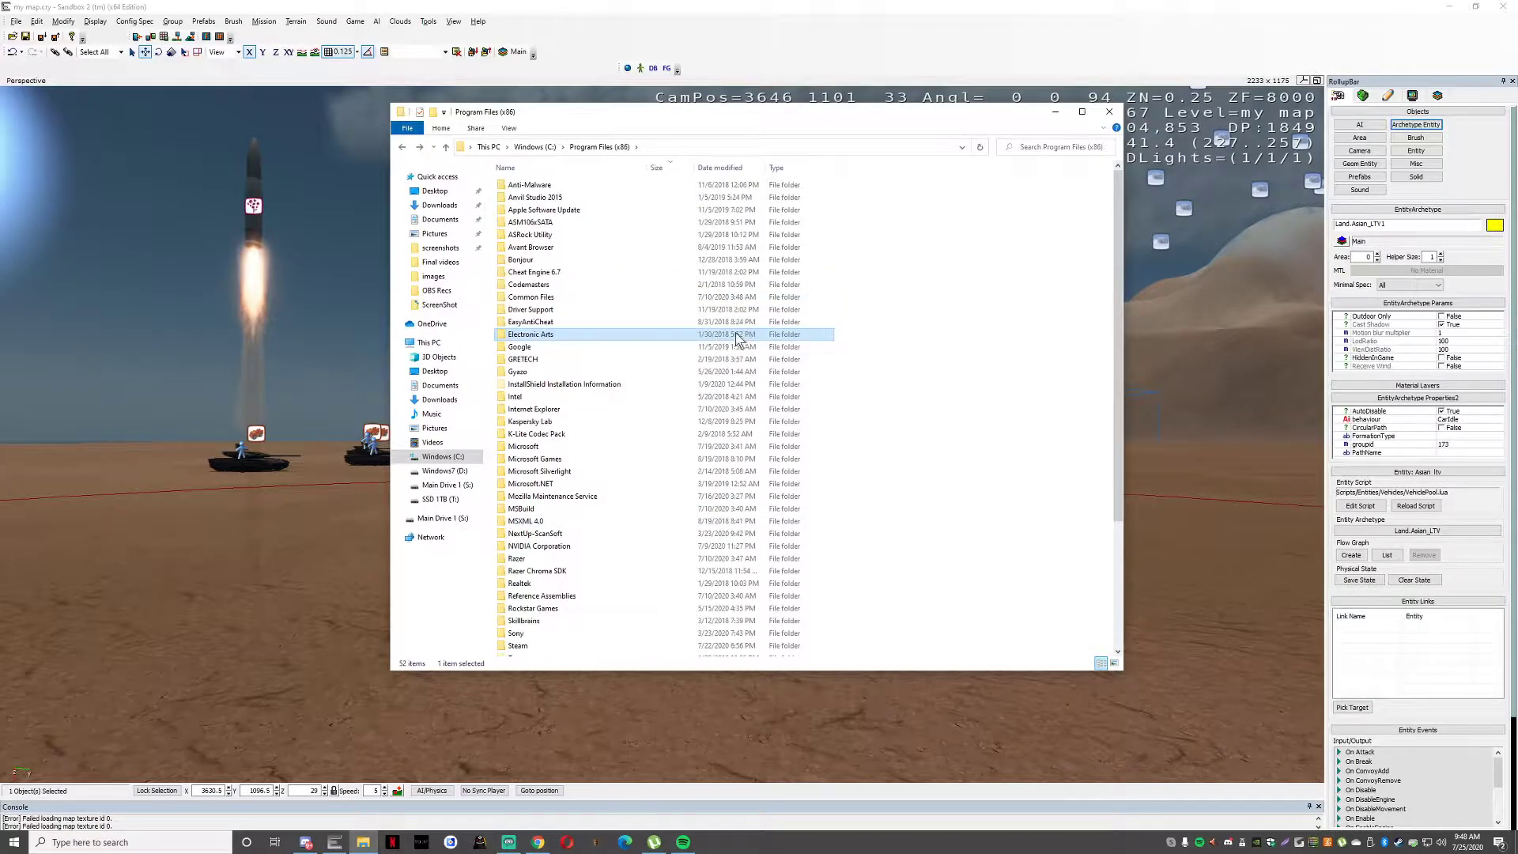
double_click(545, 345)
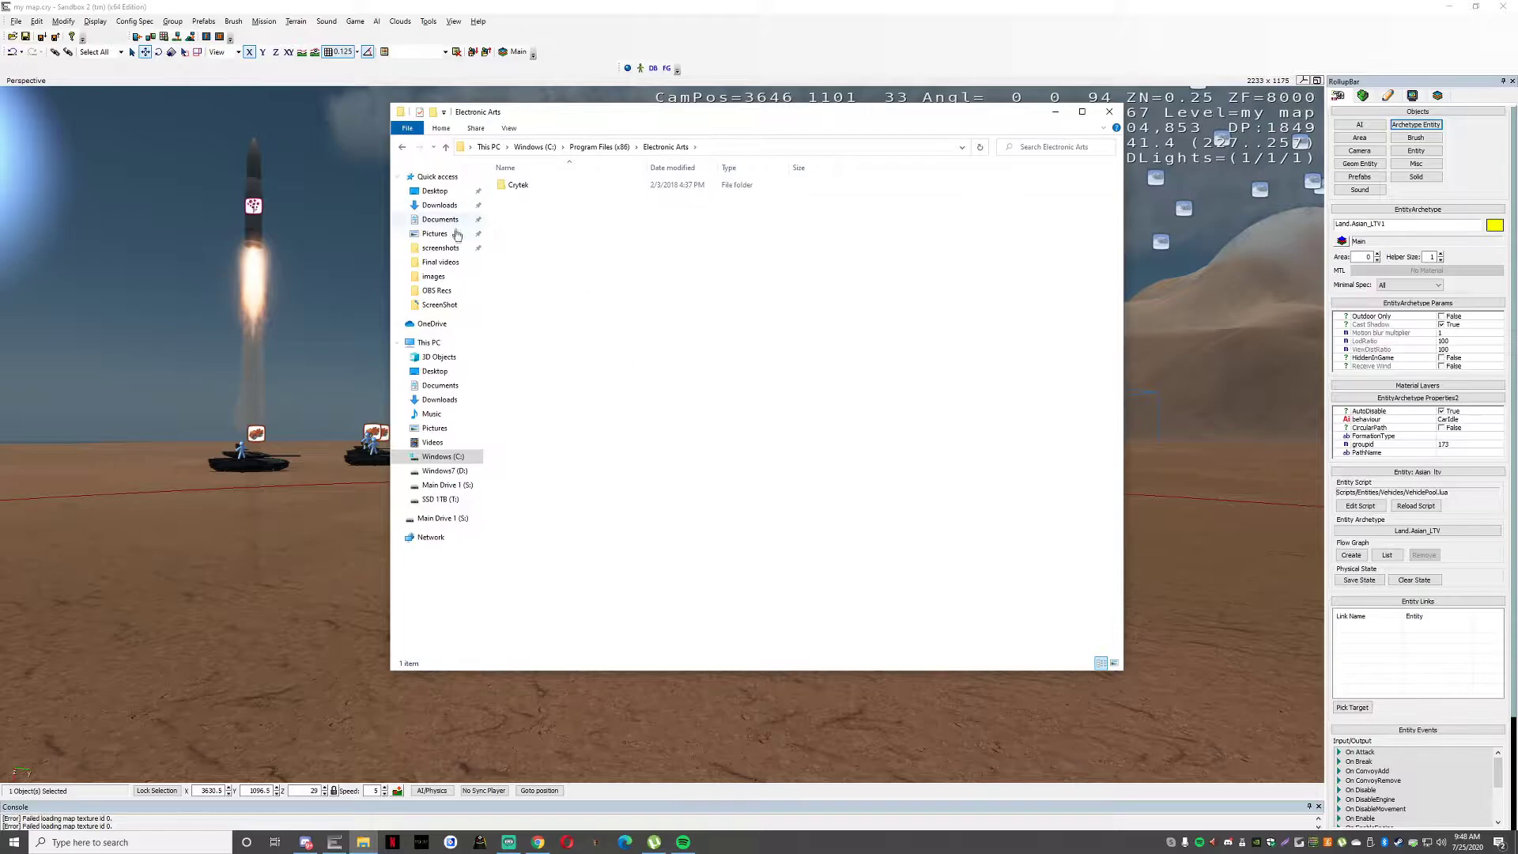
left_click(561, 192)
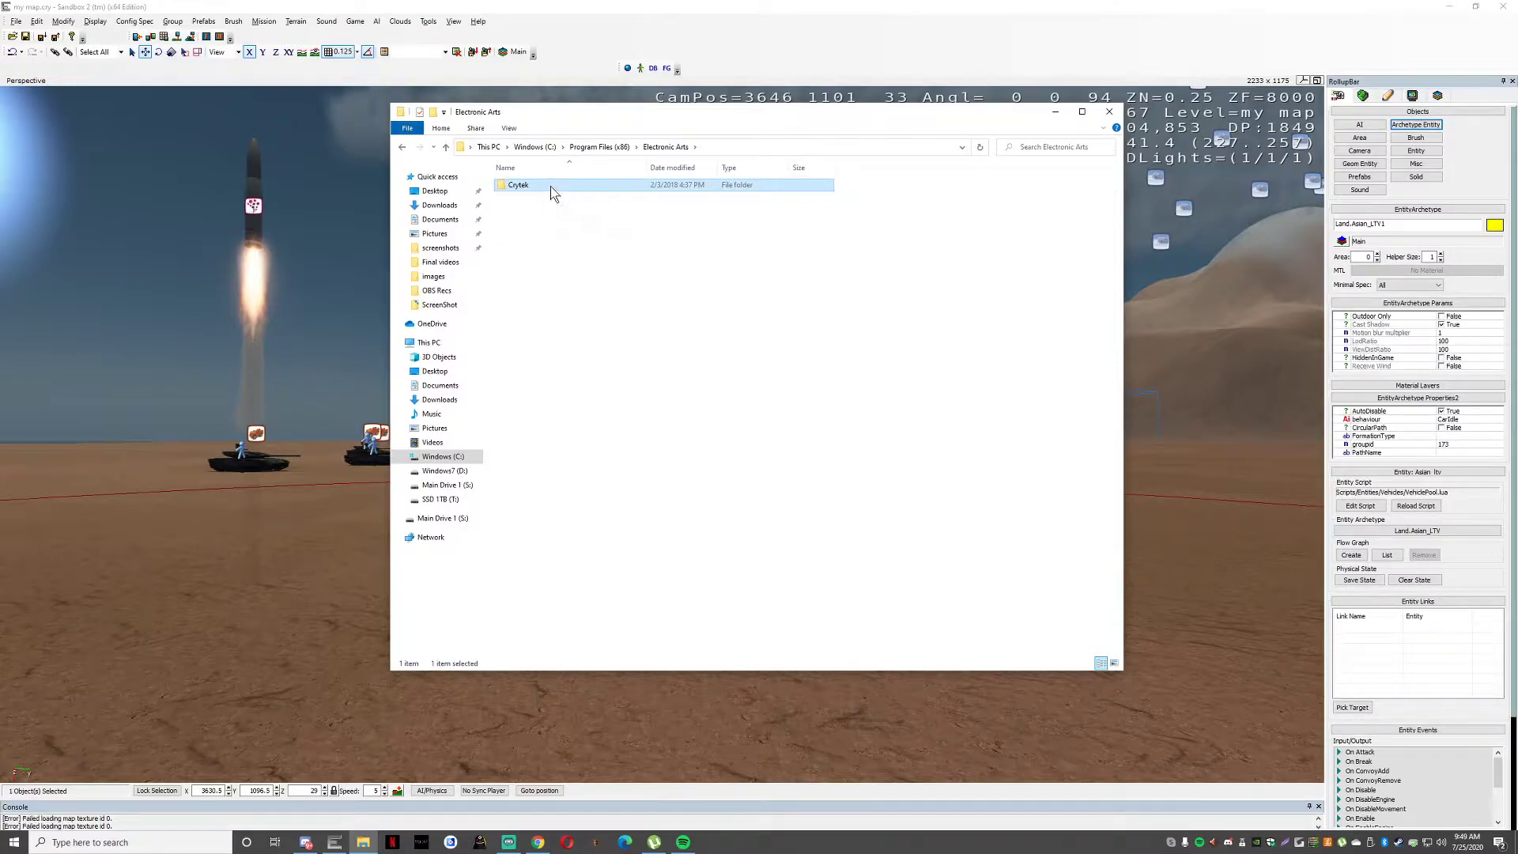
double_click(551, 190)
double_click(534, 187)
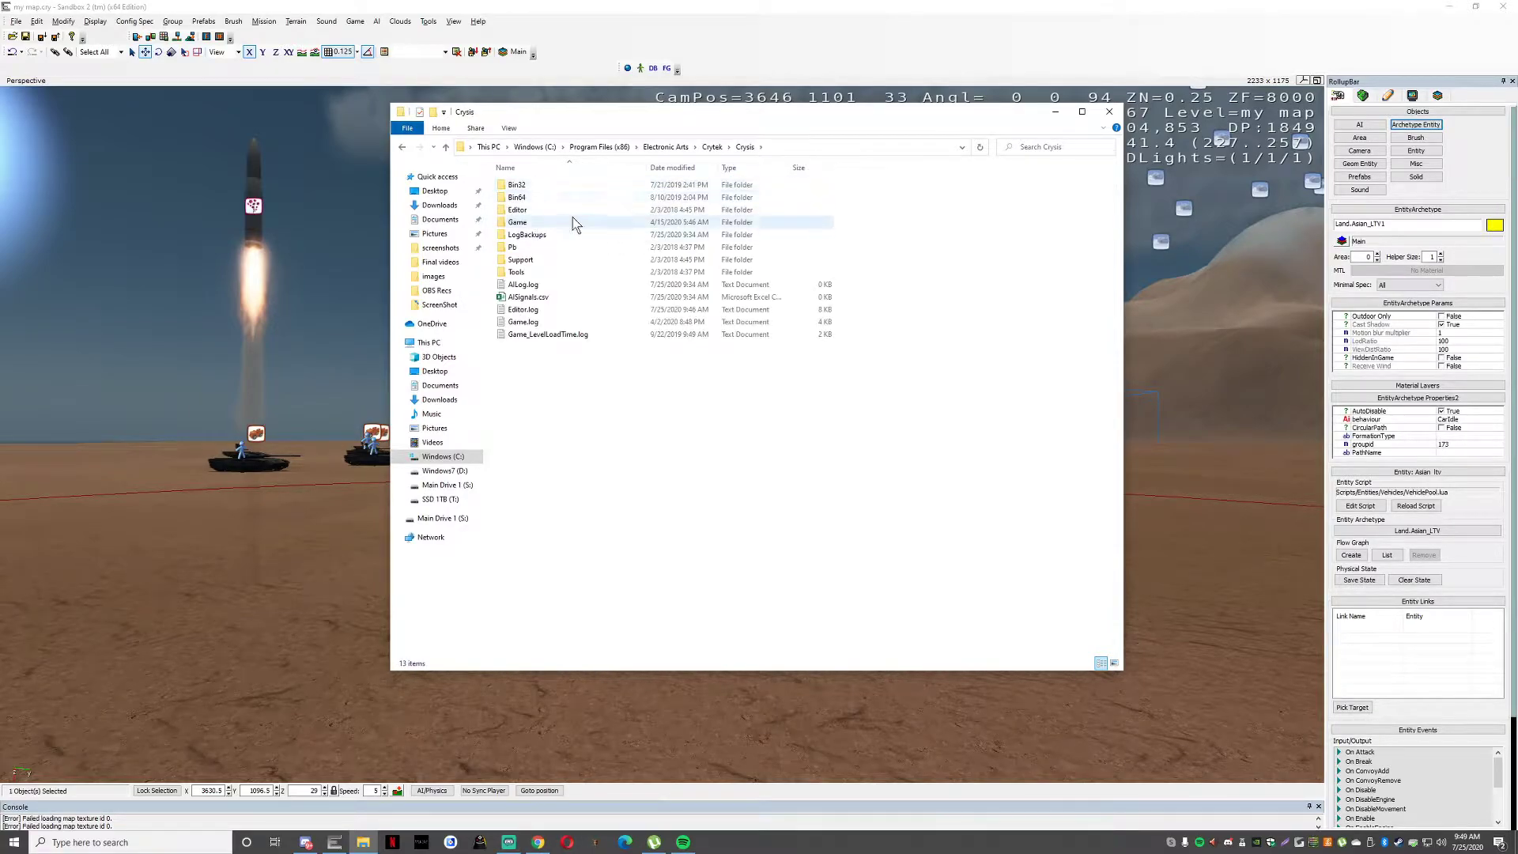
double_click(544, 226)
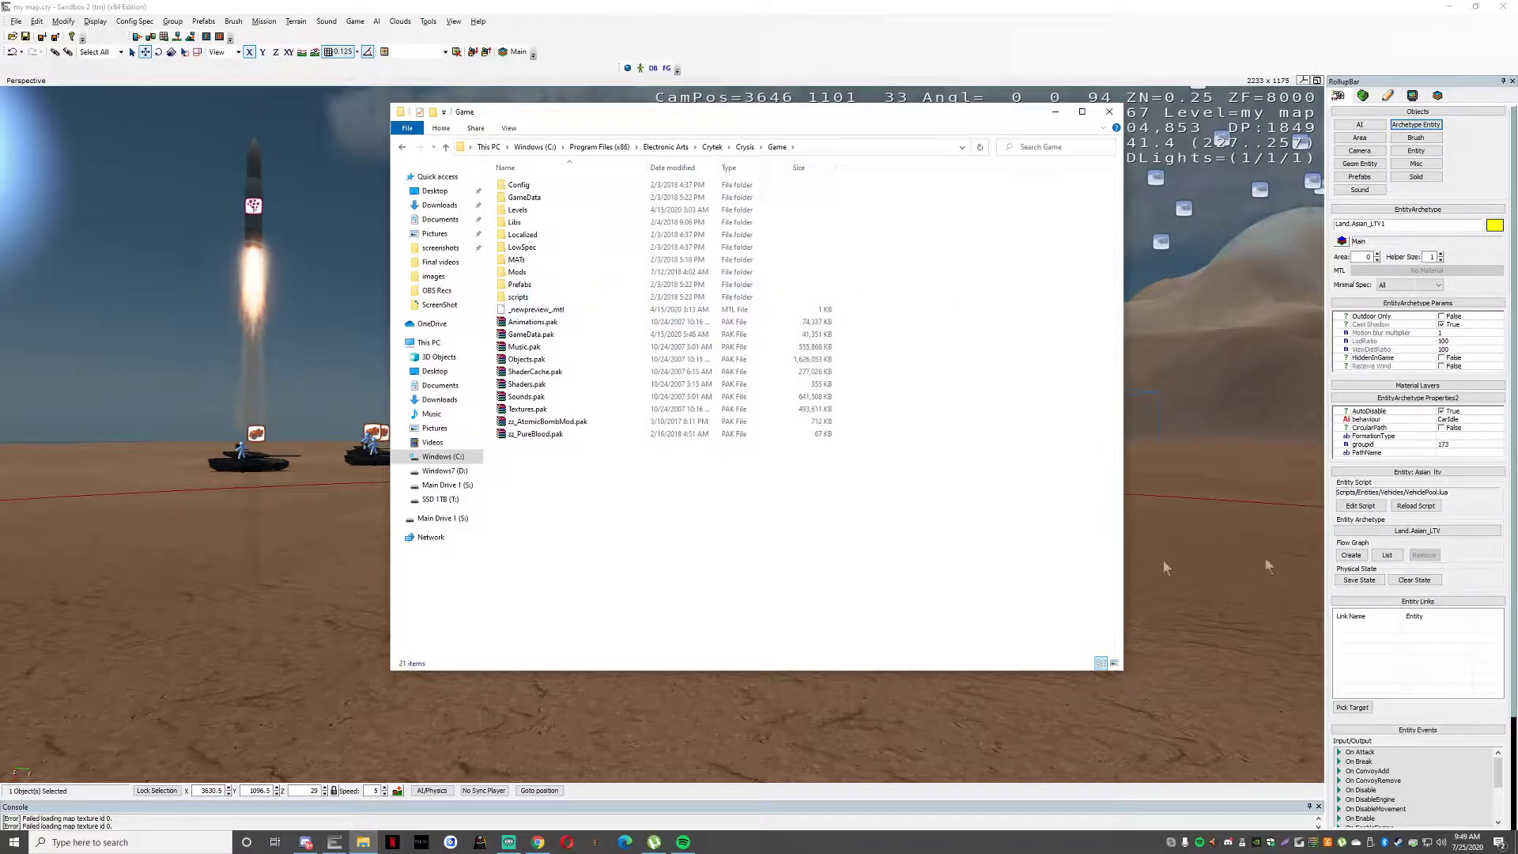
left_click_drag(729, 117, 541, 190)
Switch back to Sandbox 2, reopen the Vehicle Editor and load the selected LTV.
left_click(479, 21)
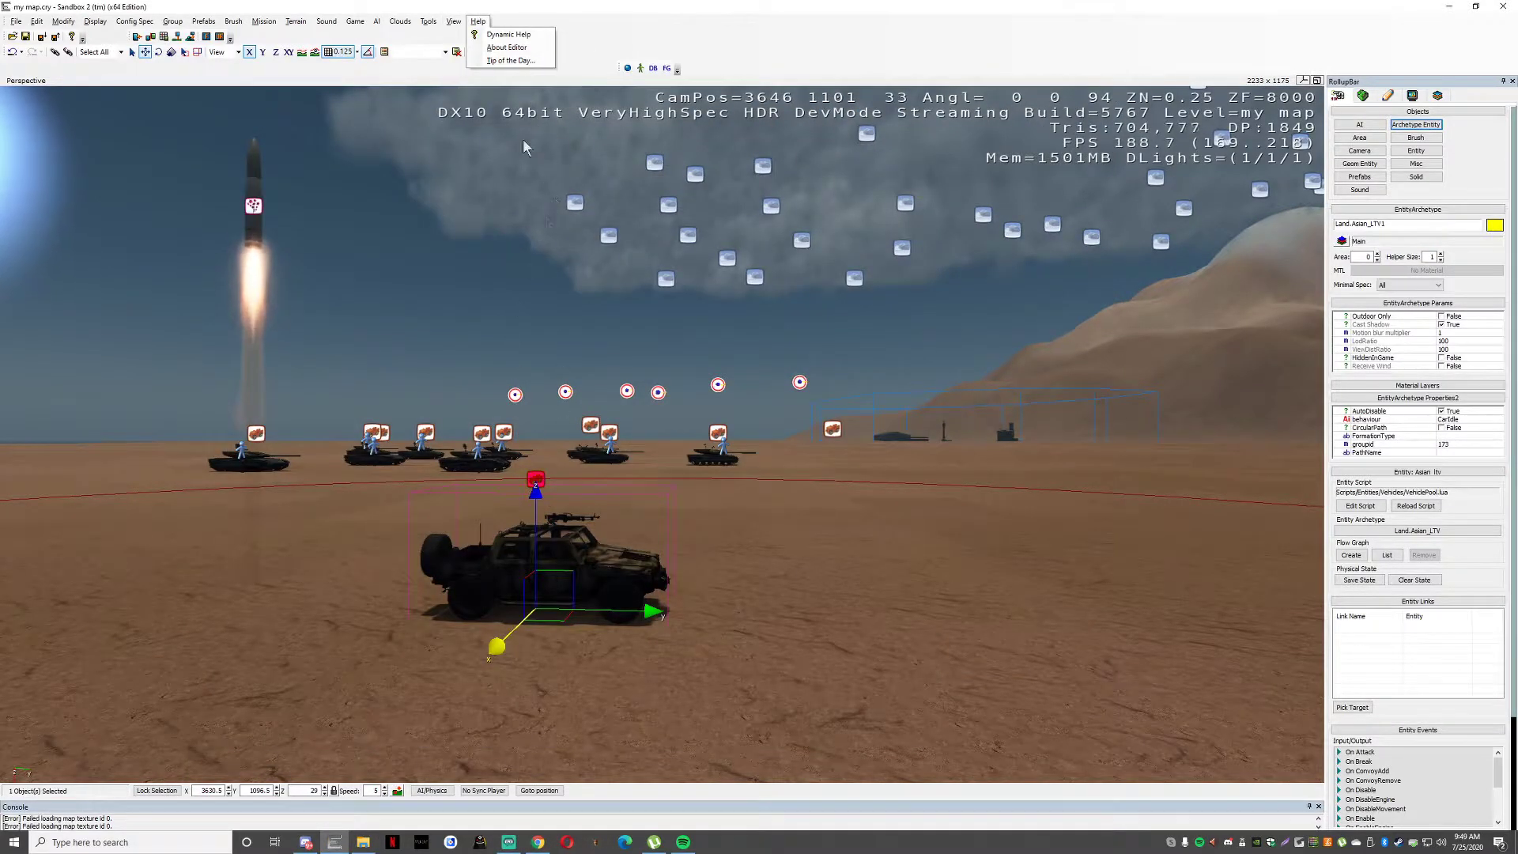
left_click(454, 21)
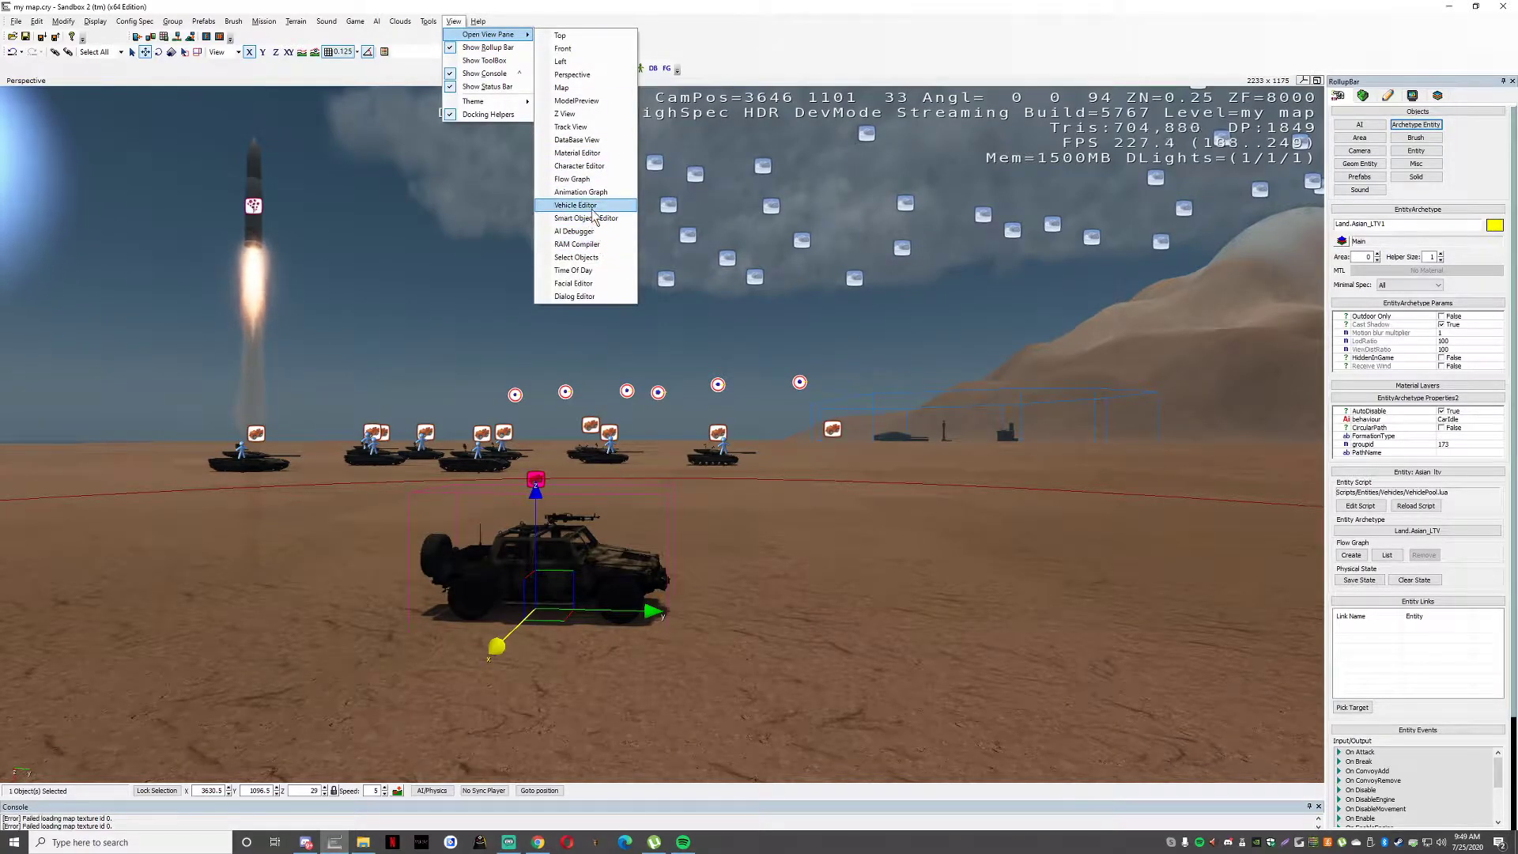
left_click(592, 209)
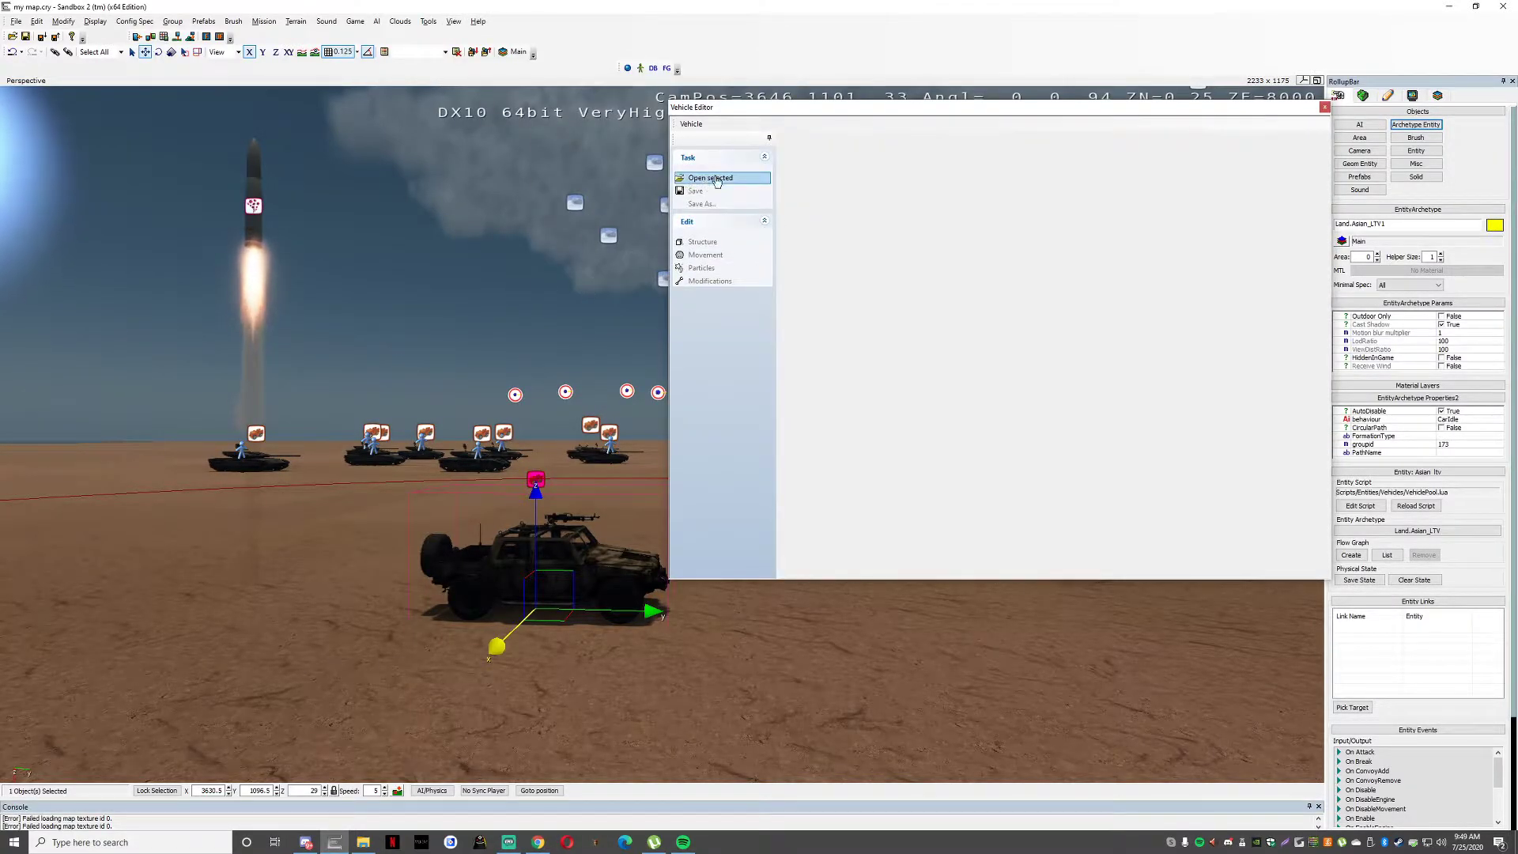
left_click(716, 180)
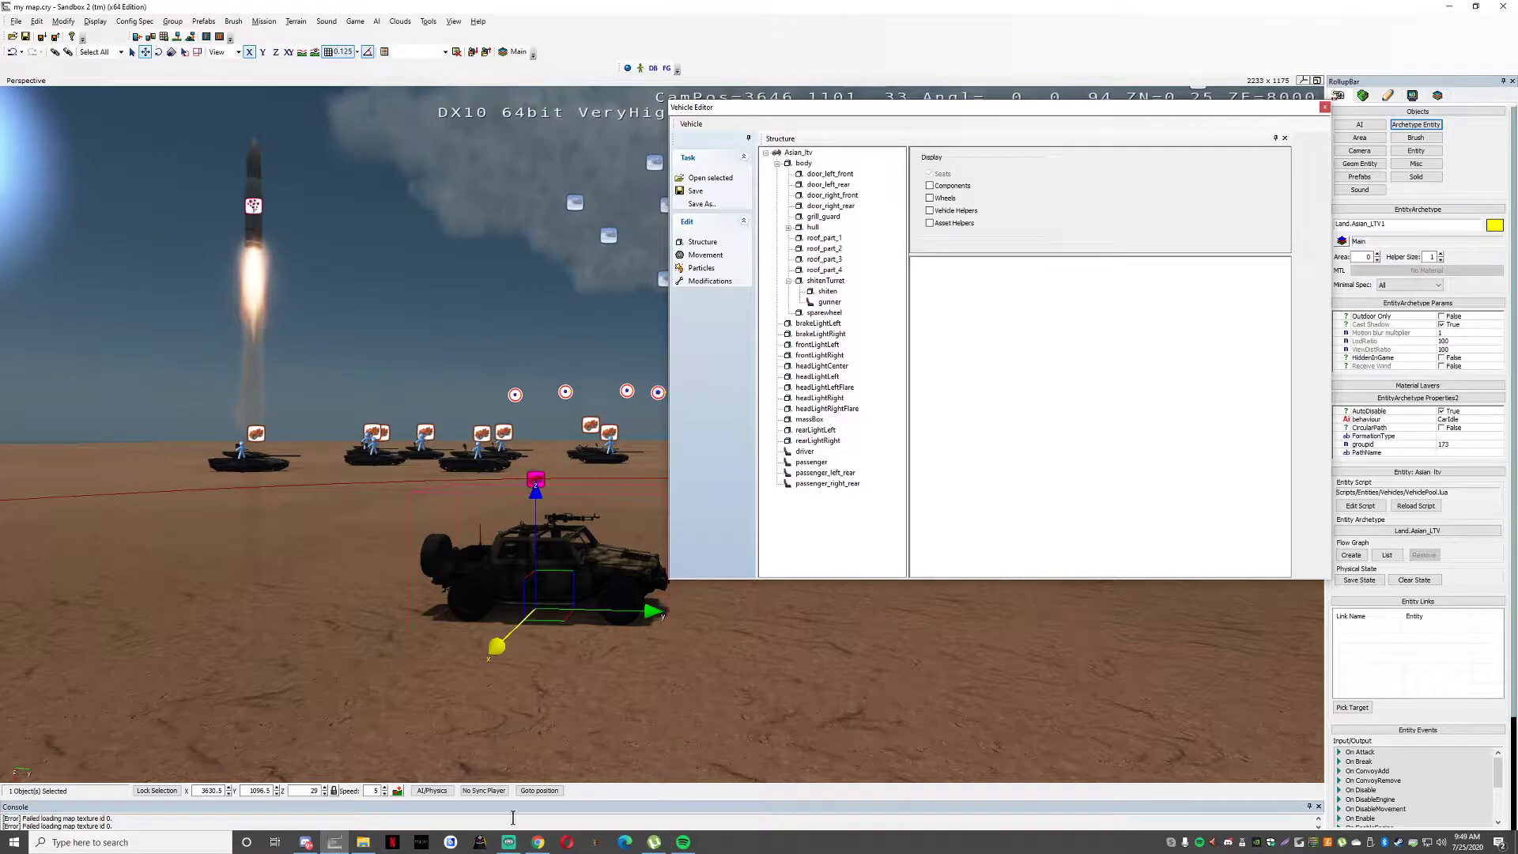
Return to File Explorer, browse from Game to scripts\entities\vehicles\implementations\xml, and select the Asian_ltv.xml file.
left_click(364, 844)
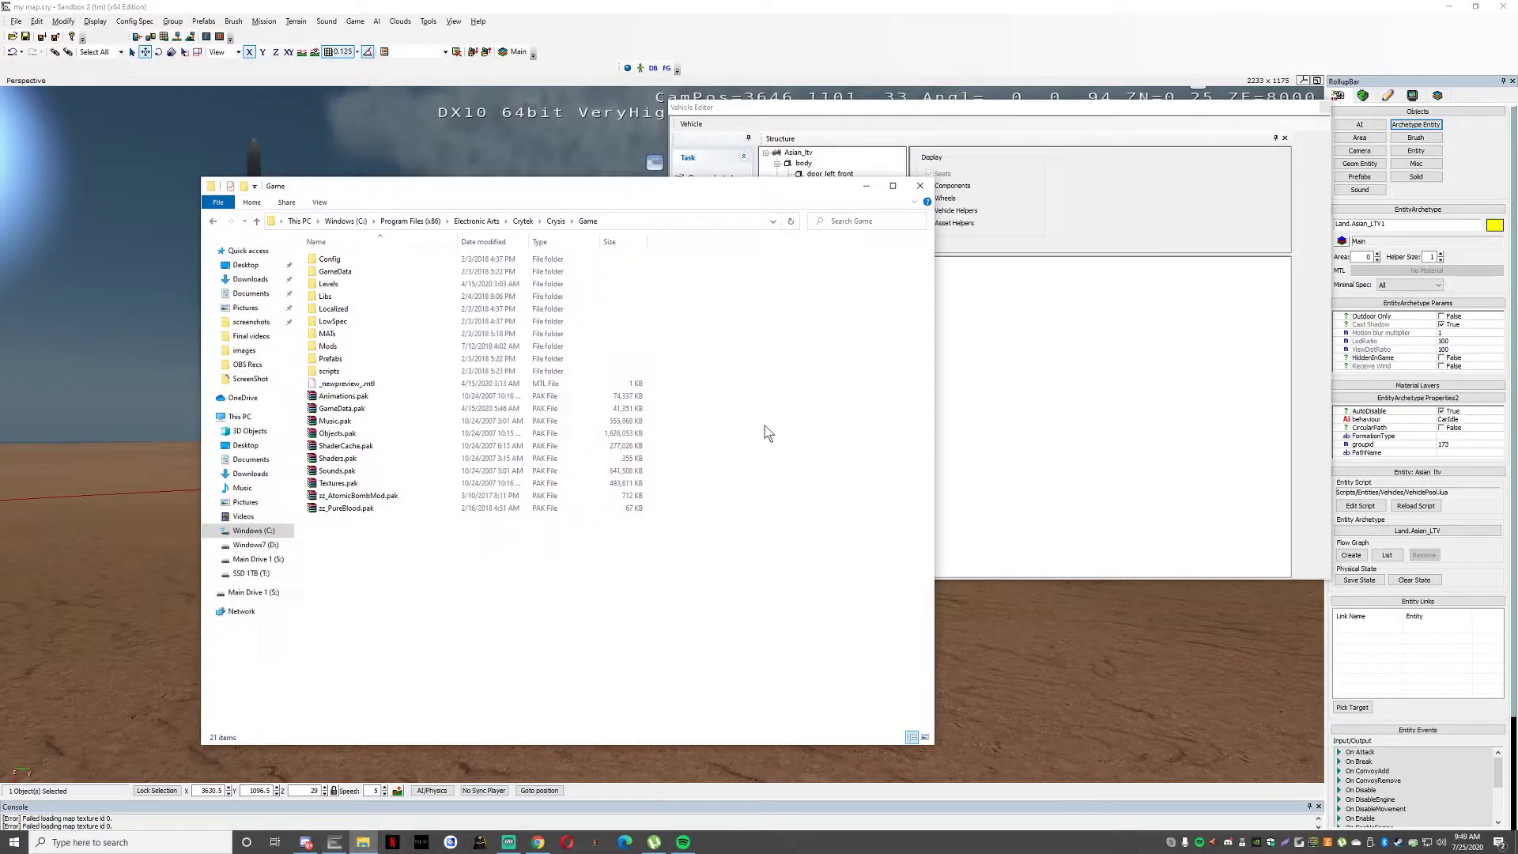
double_click(333, 371)
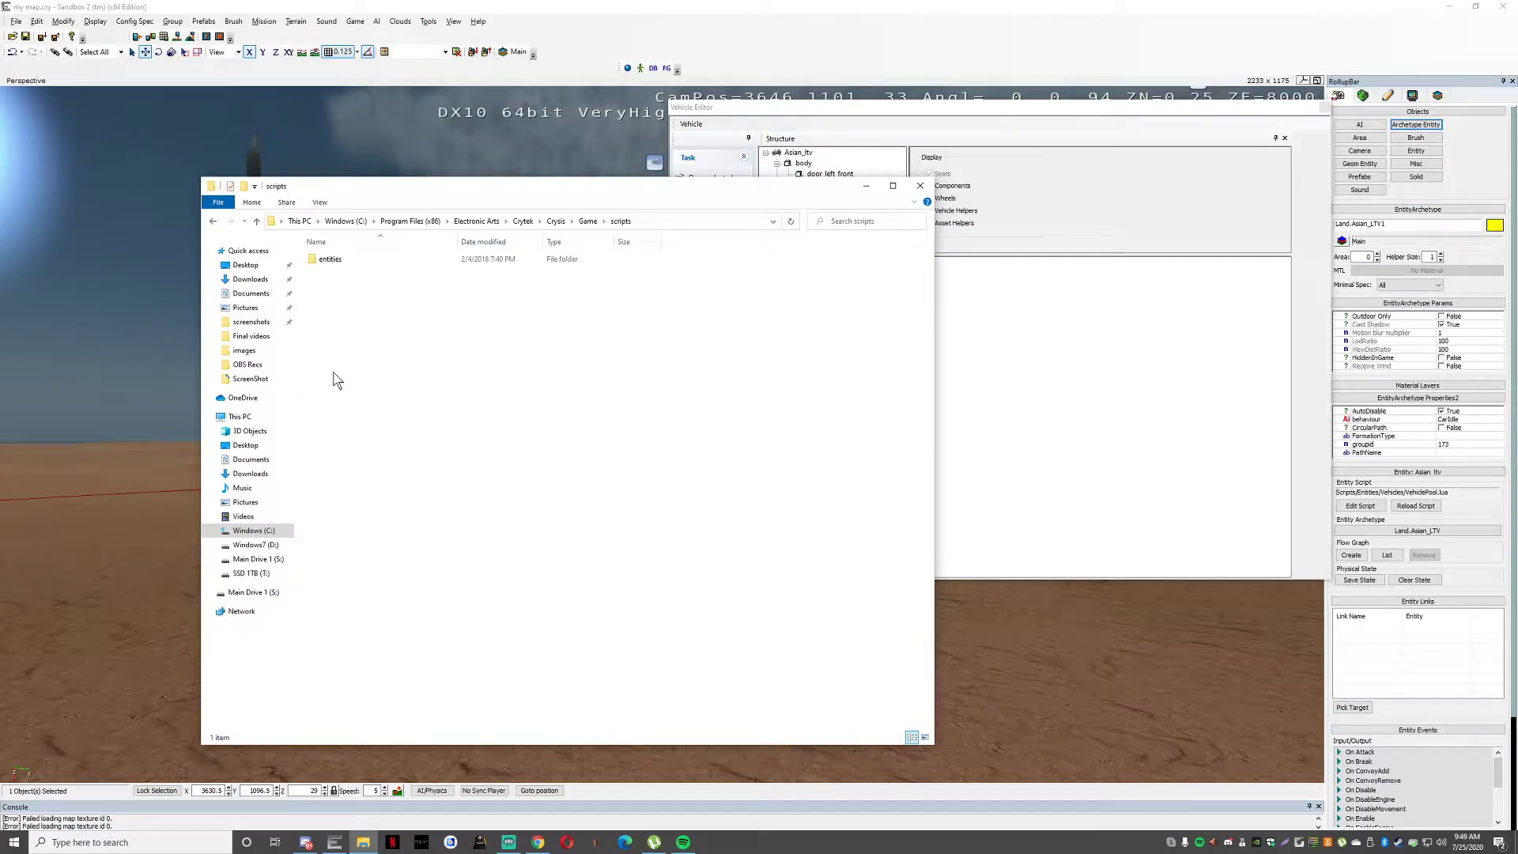
left_click(361, 261)
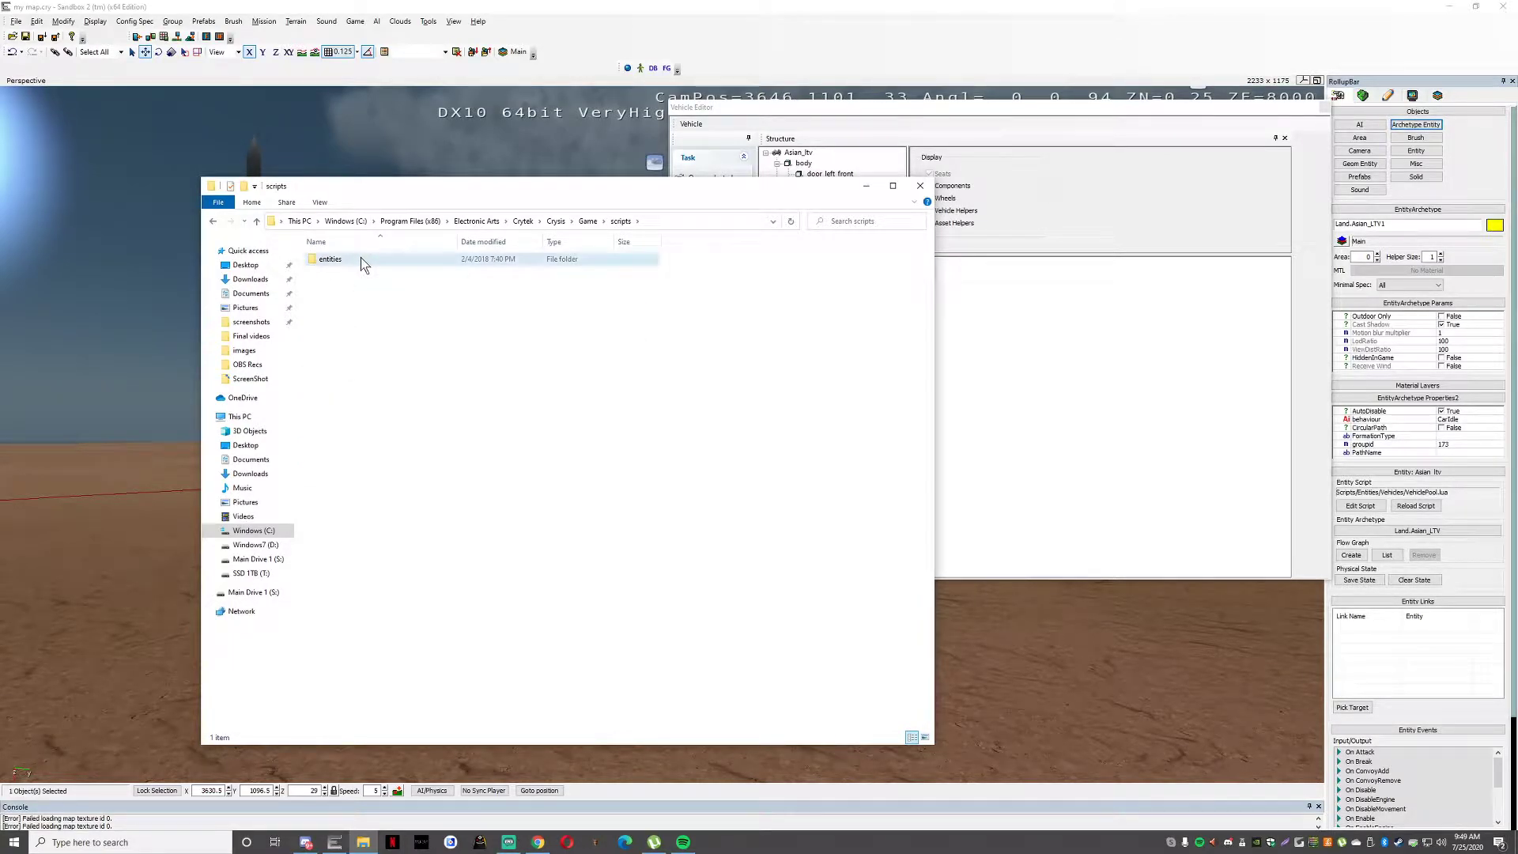
double_click(360, 259)
double_click(360, 262)
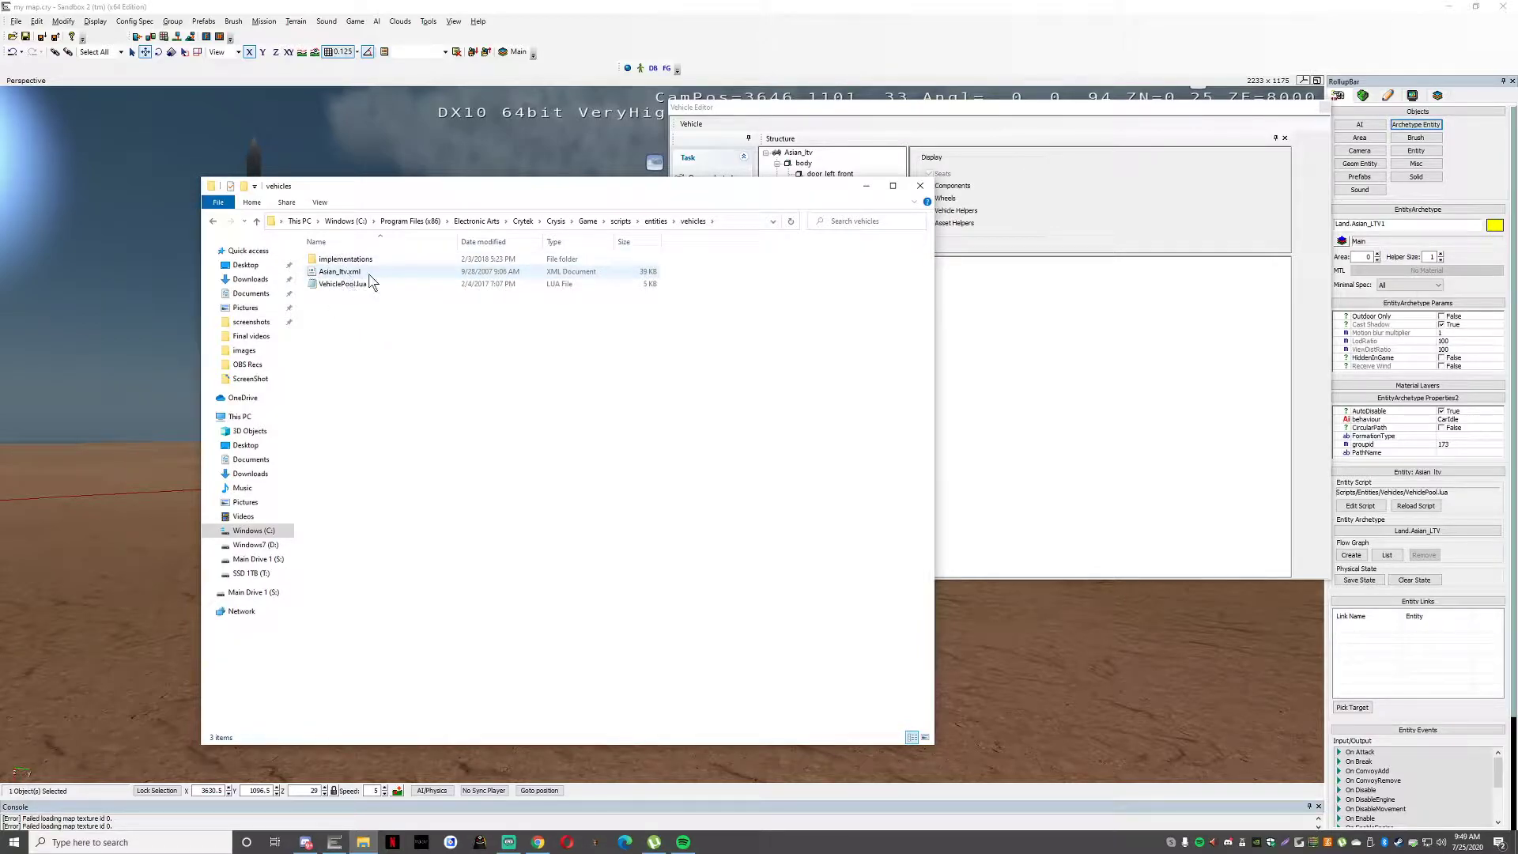
double_click(395, 262)
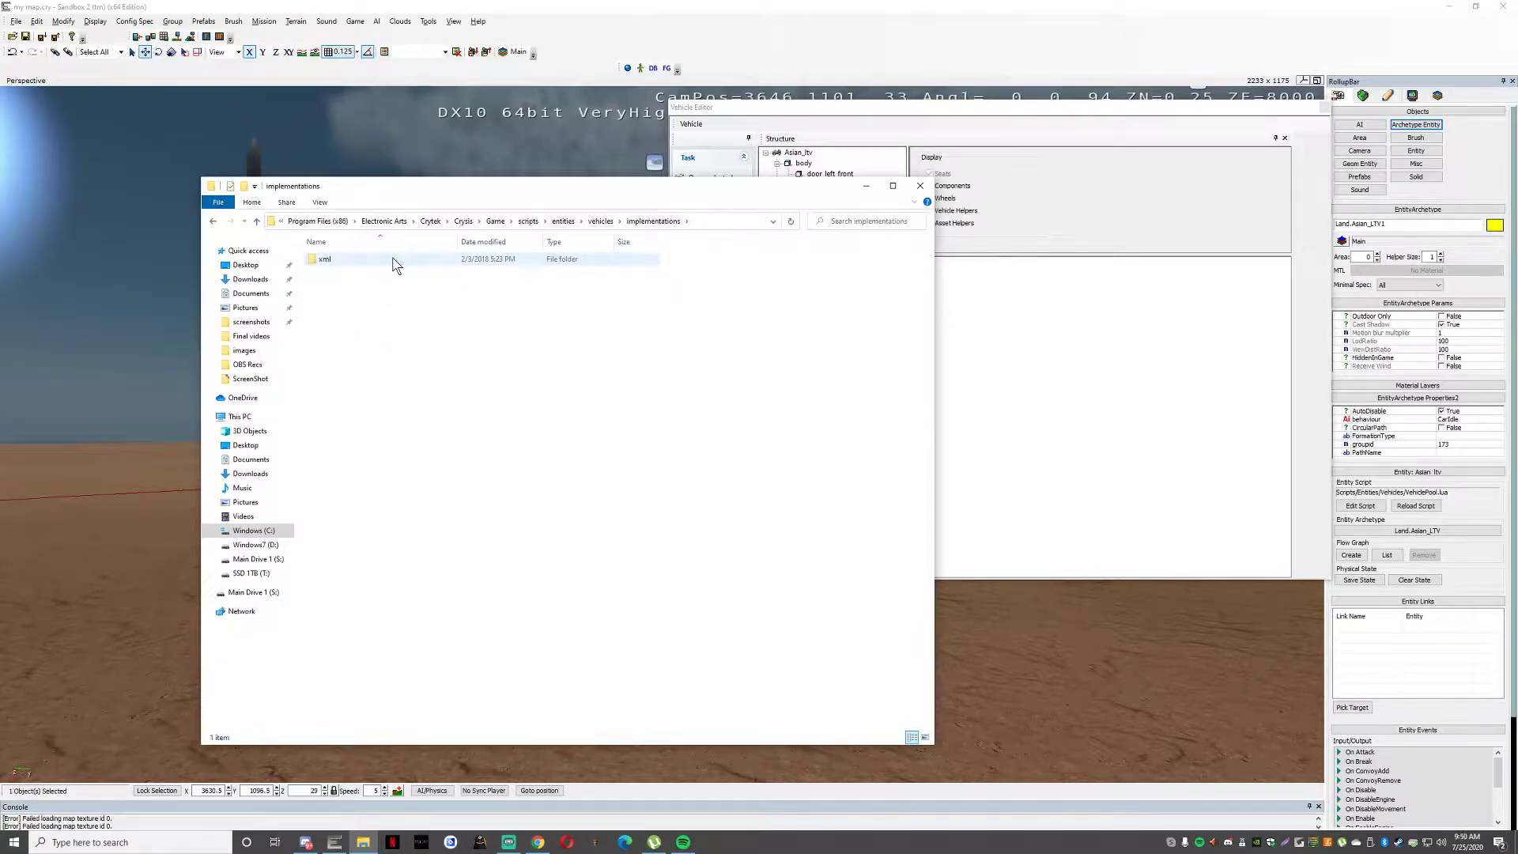
double_click(375, 261)
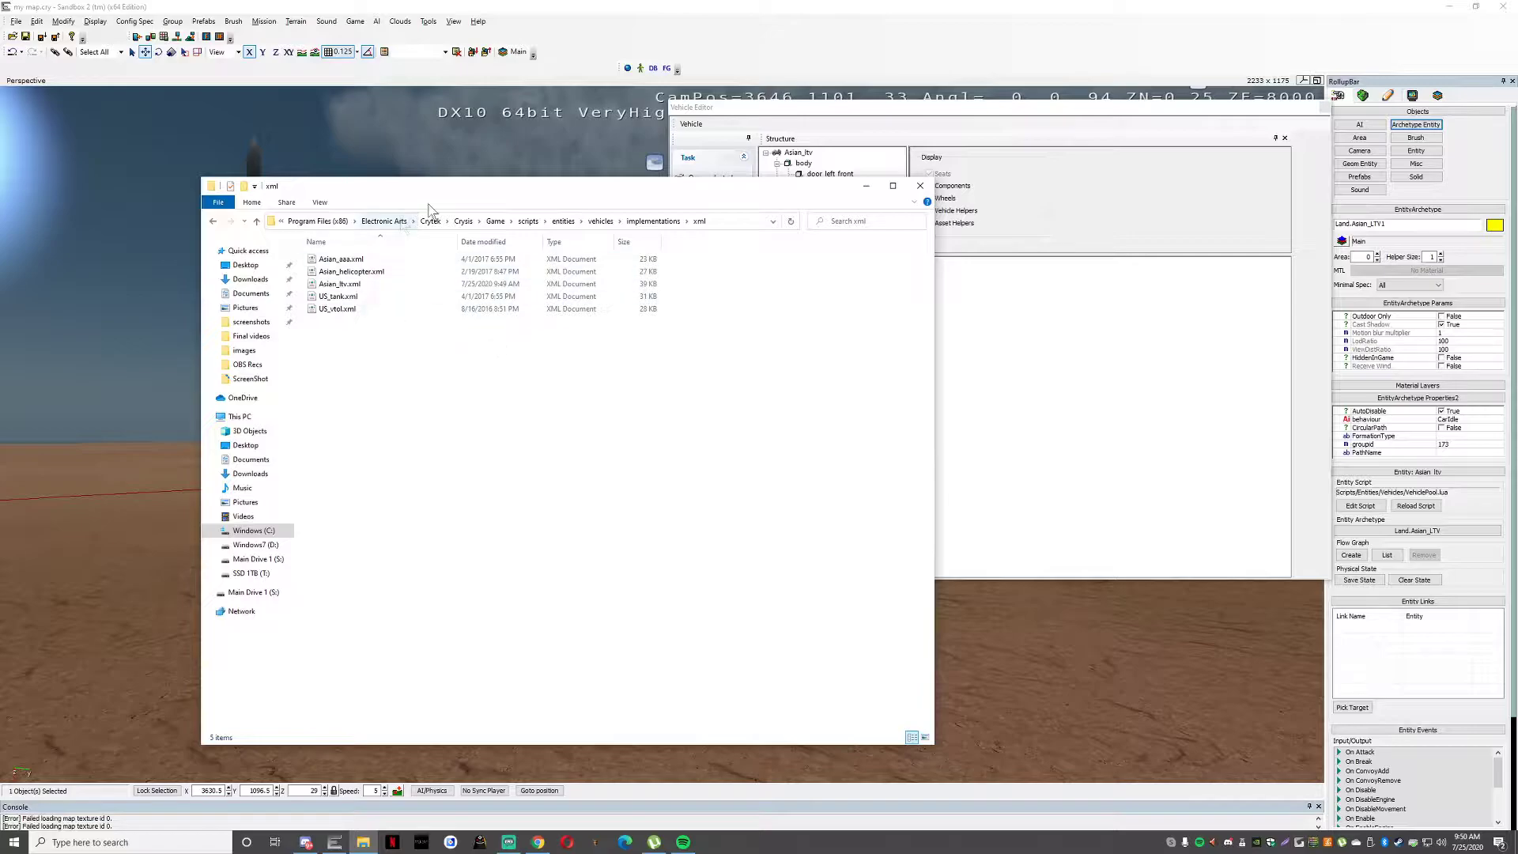
left_click_drag(569, 186, 590, 137)
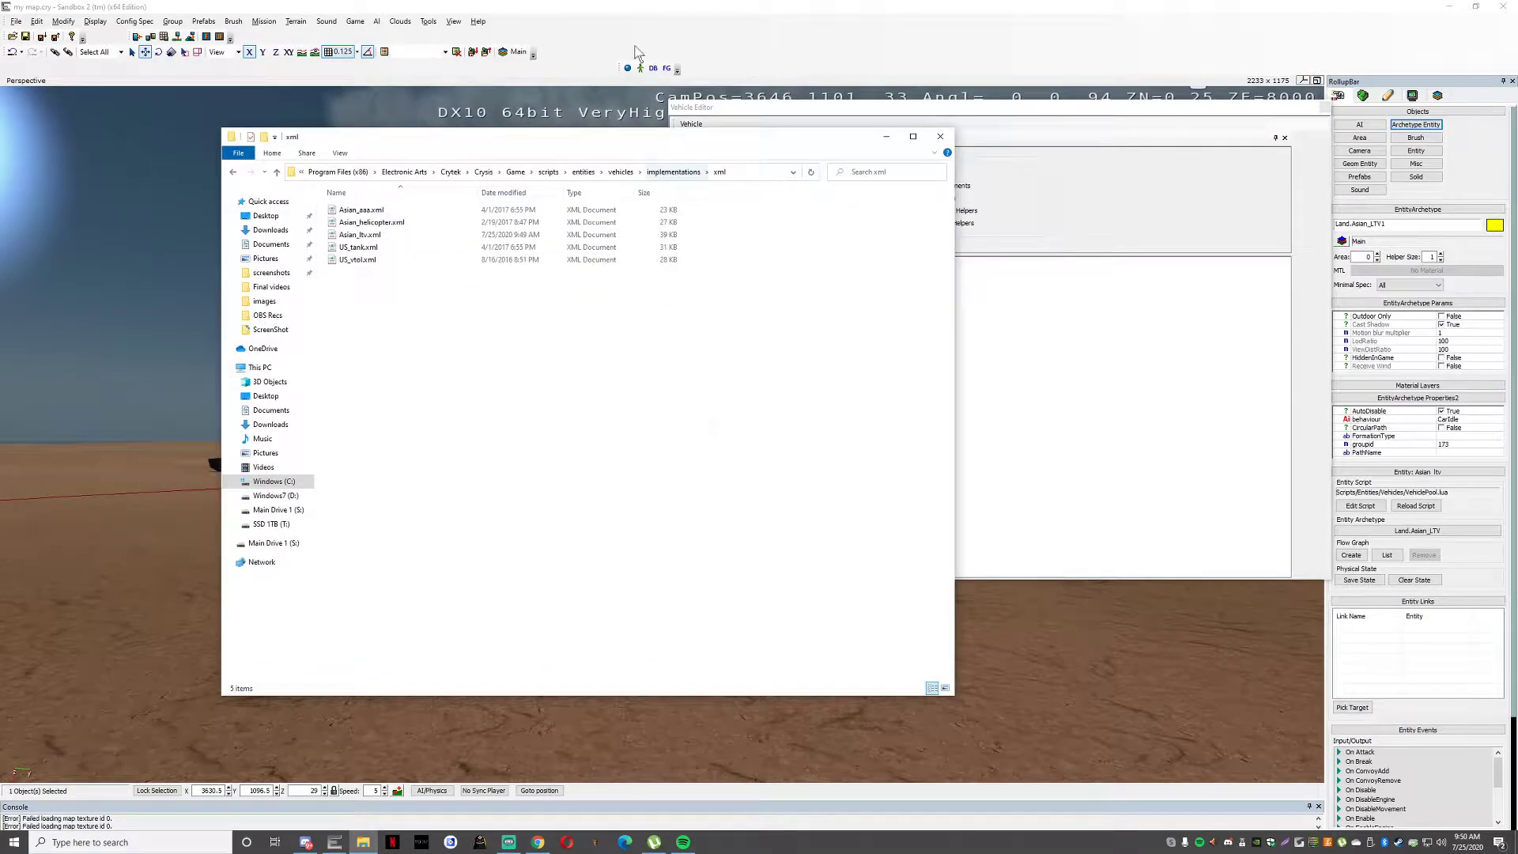
right_click(387, 235)
key("Escape")
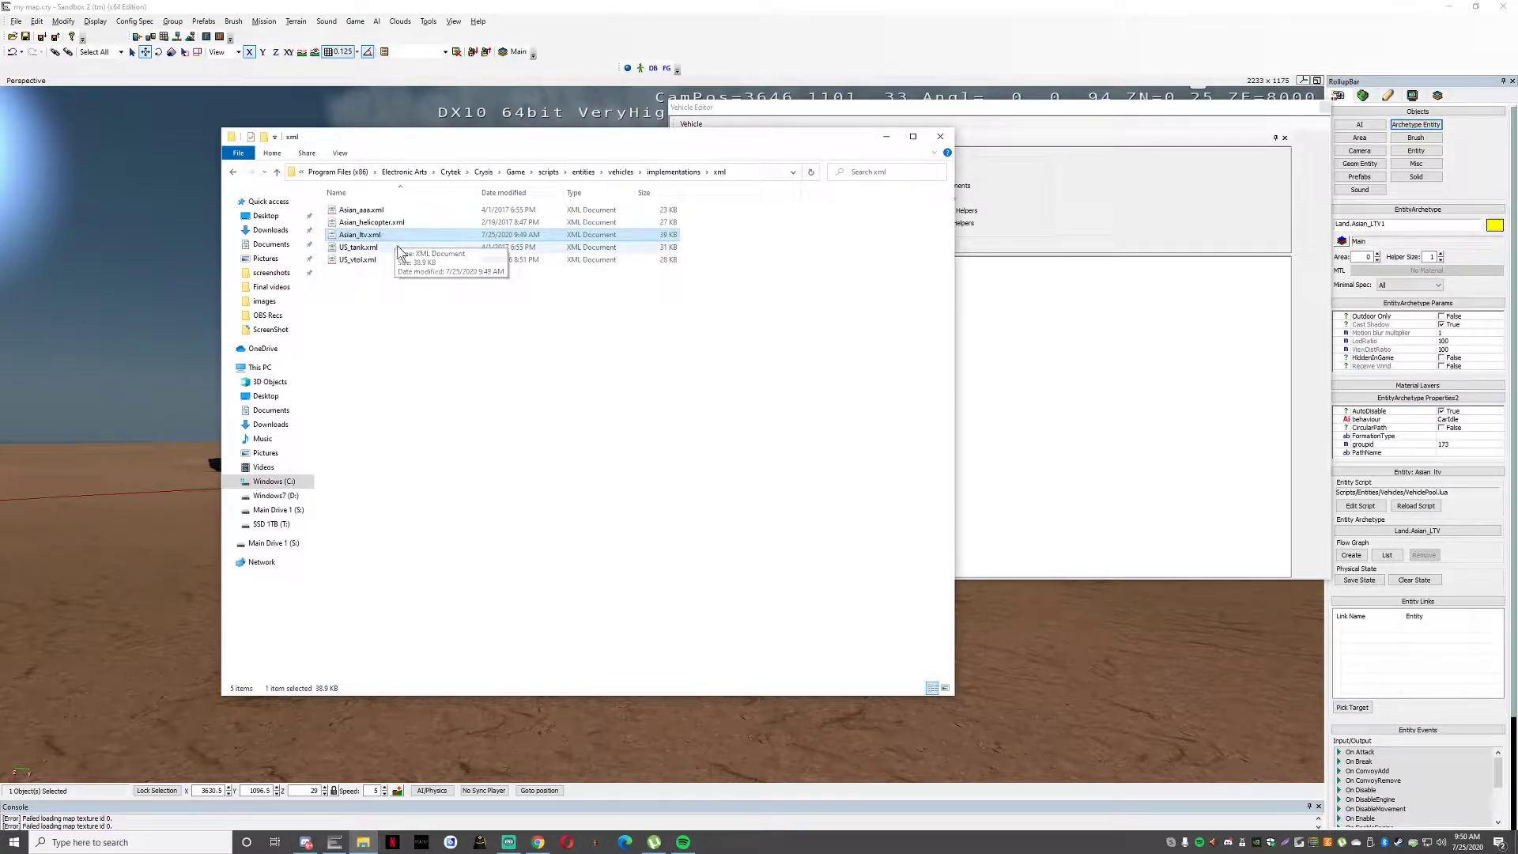
Open Asian_ltv.xml for editing in Notepad and enlarge the window to fill the screen.
right_click_drag(383, 237, 375, 242)
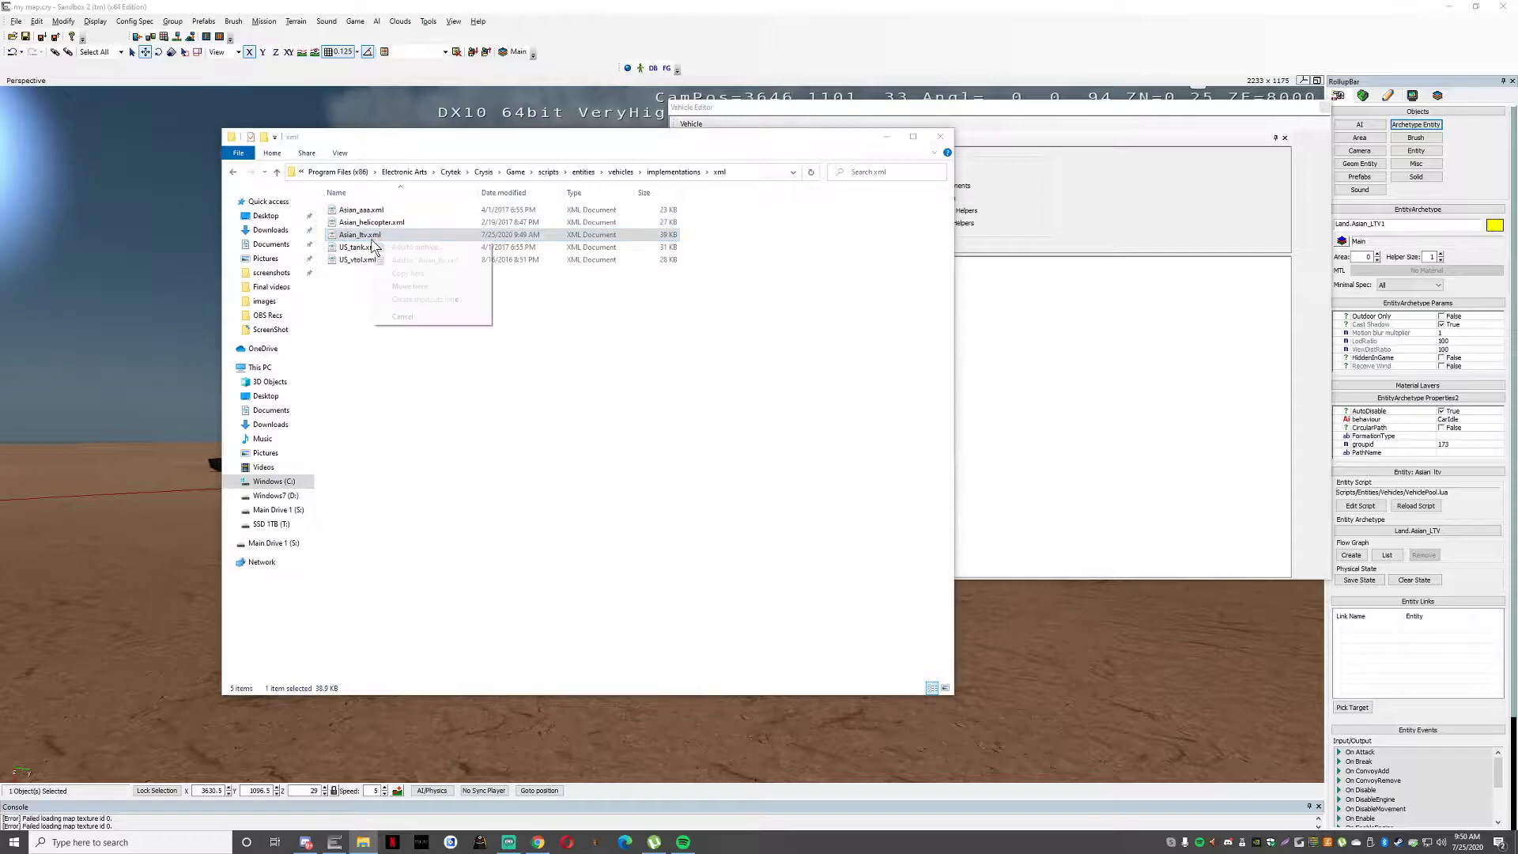
key("Escape")
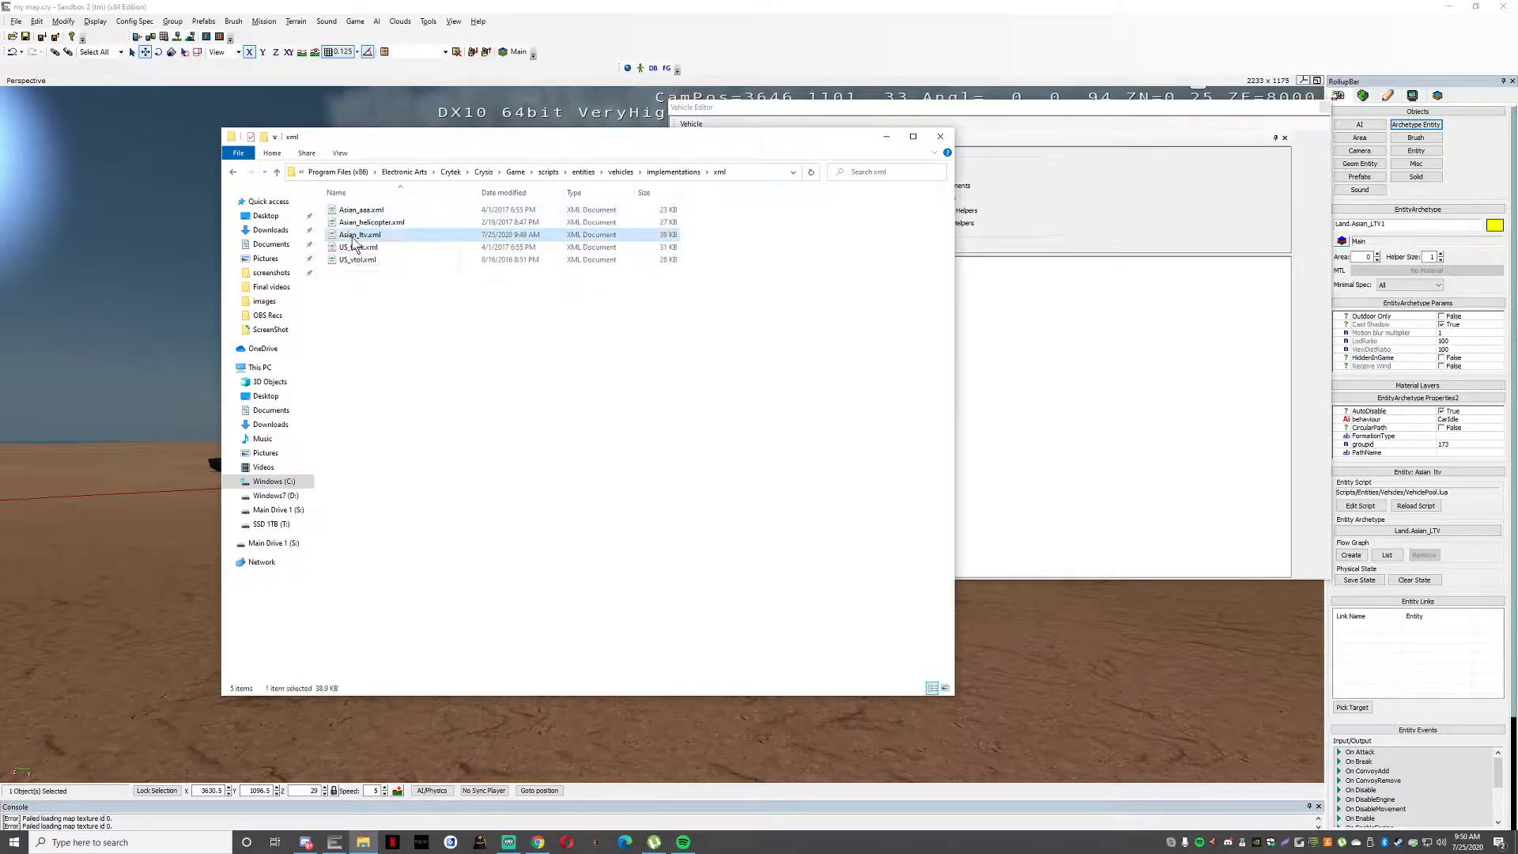
right_click(353, 235)
key("Escape")
right_click_drag(354, 234, 357, 237)
key("Escape")
right_click(364, 236)
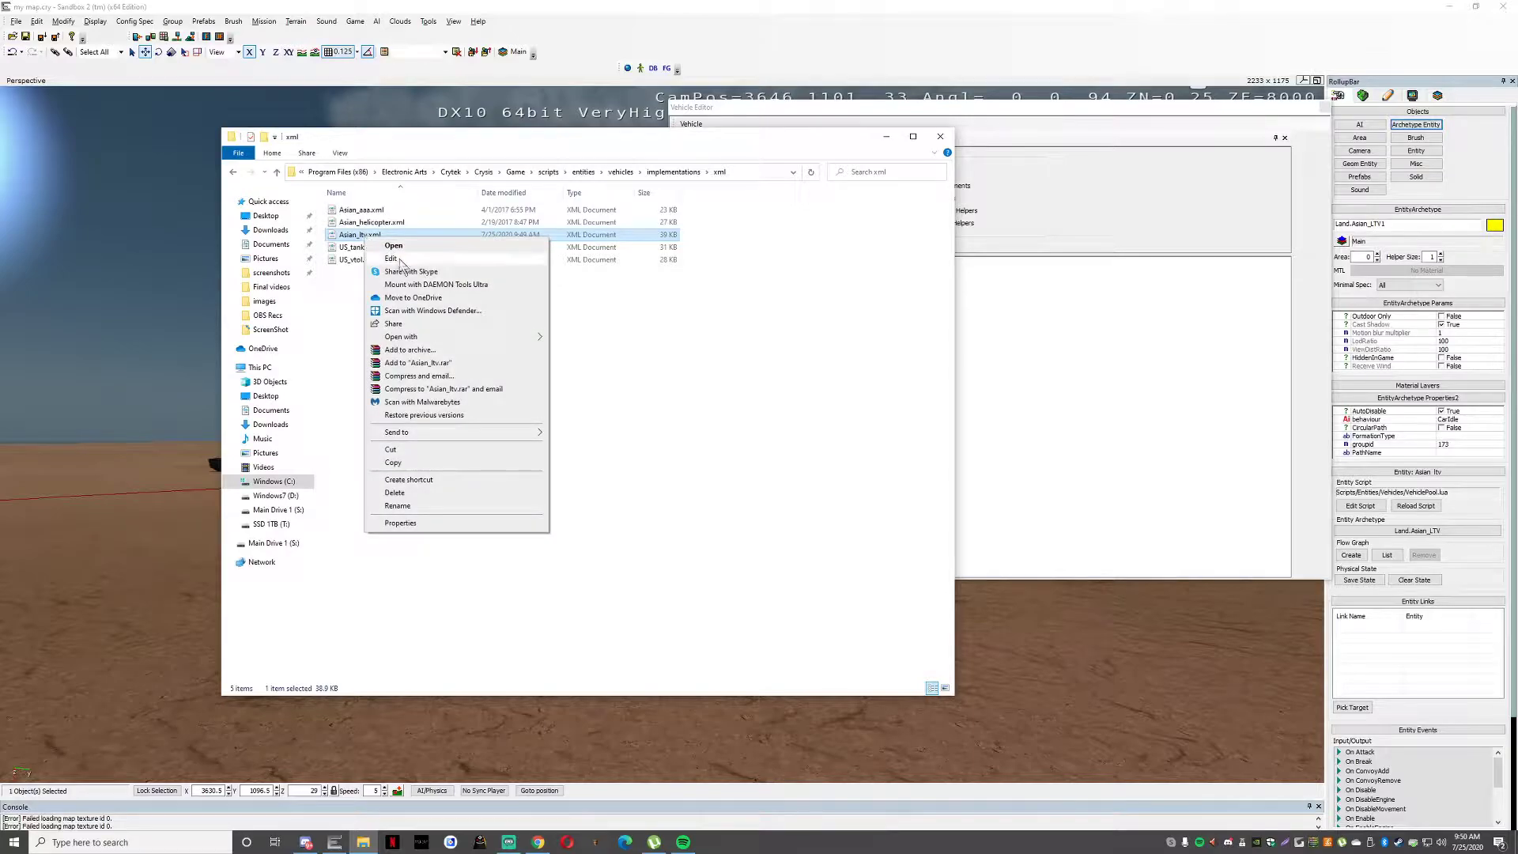
left_click(396, 260)
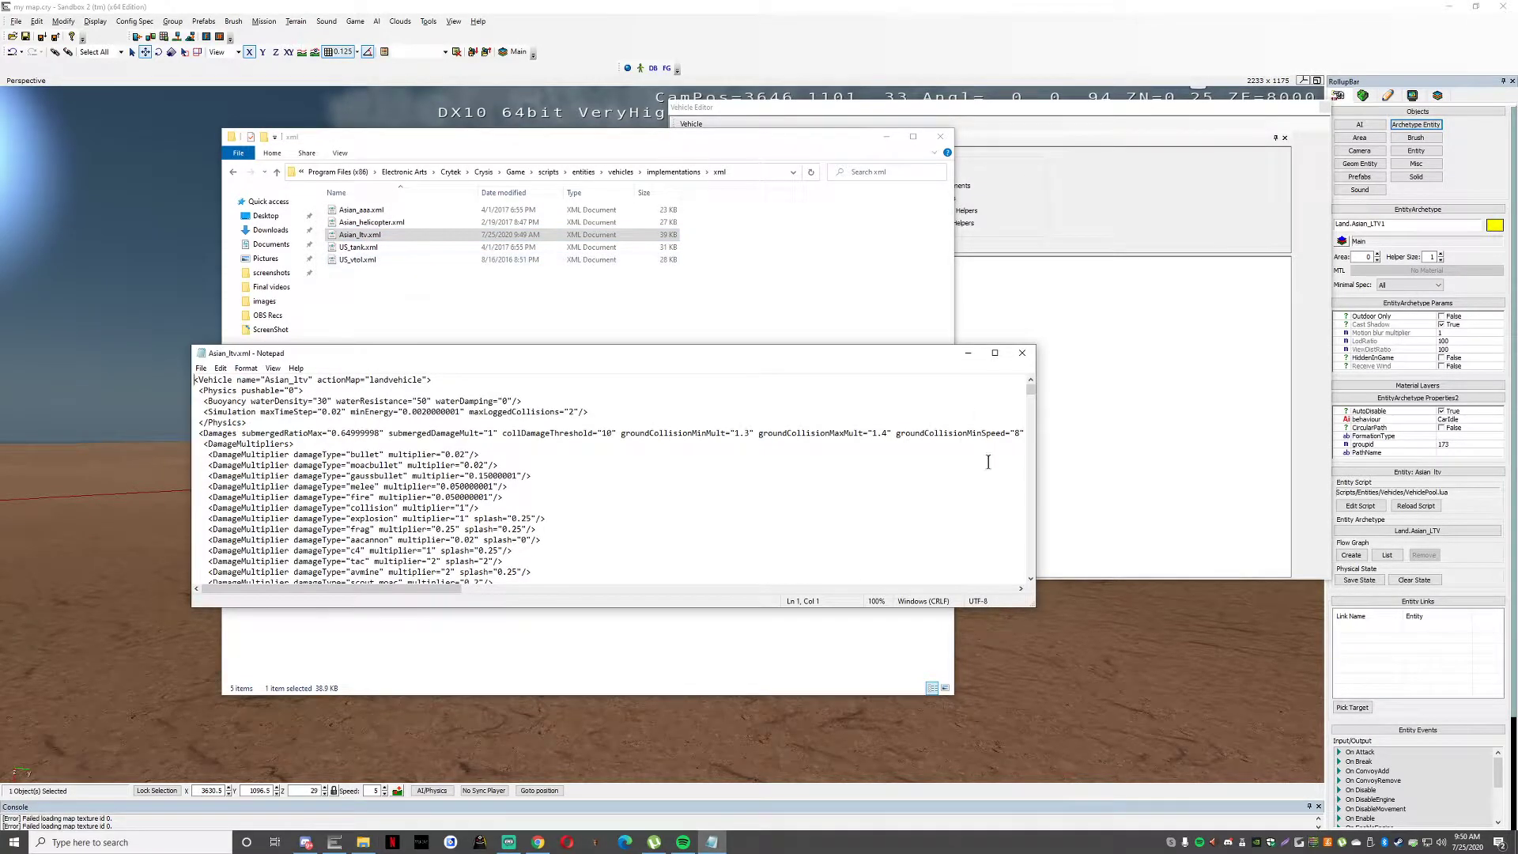
left_click(995, 352)
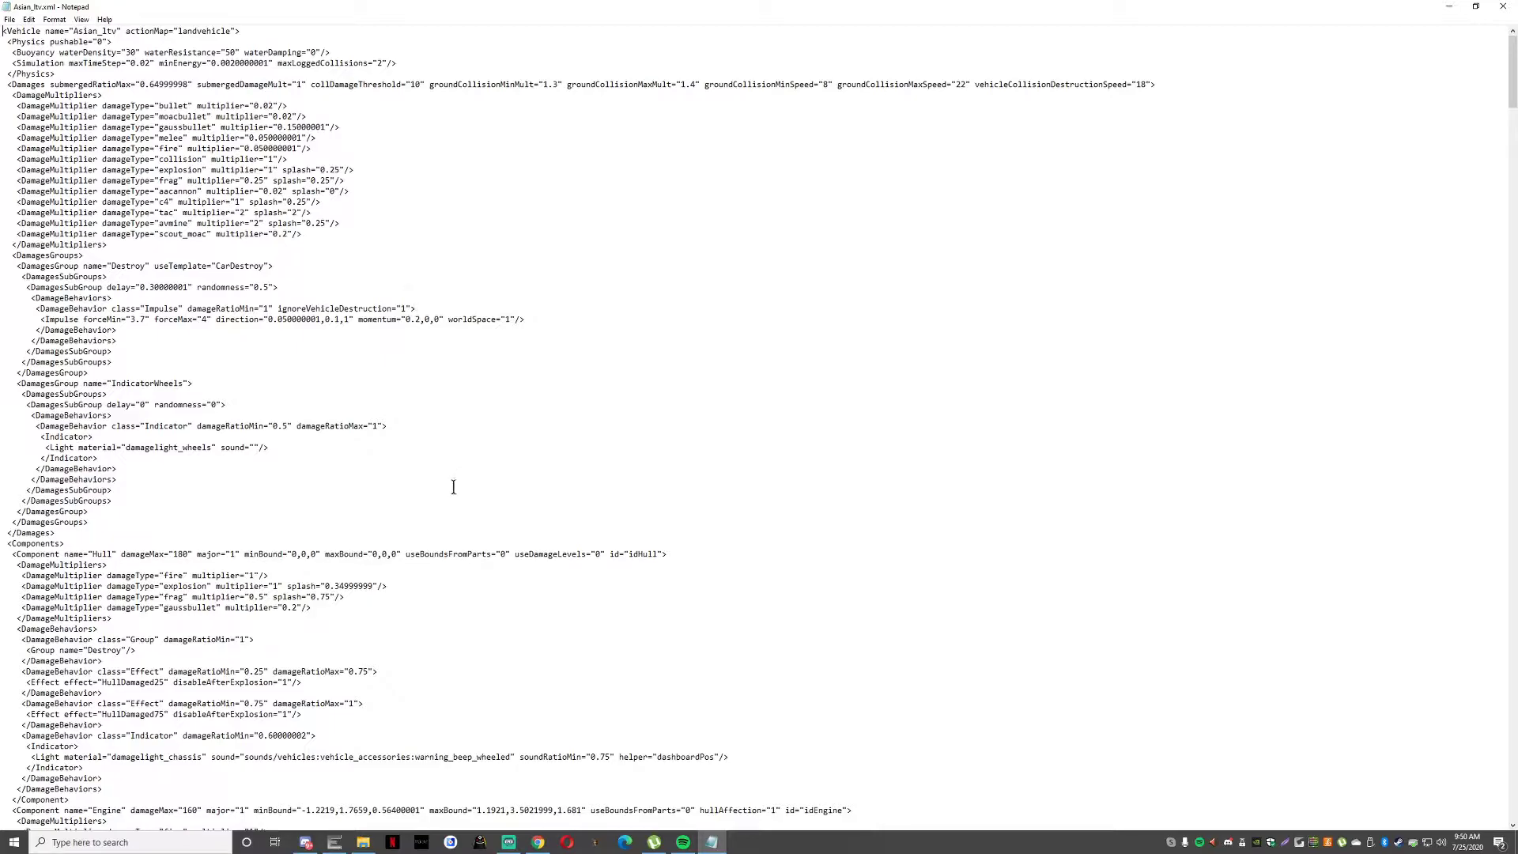
Look through the LTV file's damage multipliers, damage groups and component definitions for the hull, engine, wheels, lights and fuel can.
scroll(534, 385, "down", 3)
scroll(552, 344, "down", 2)
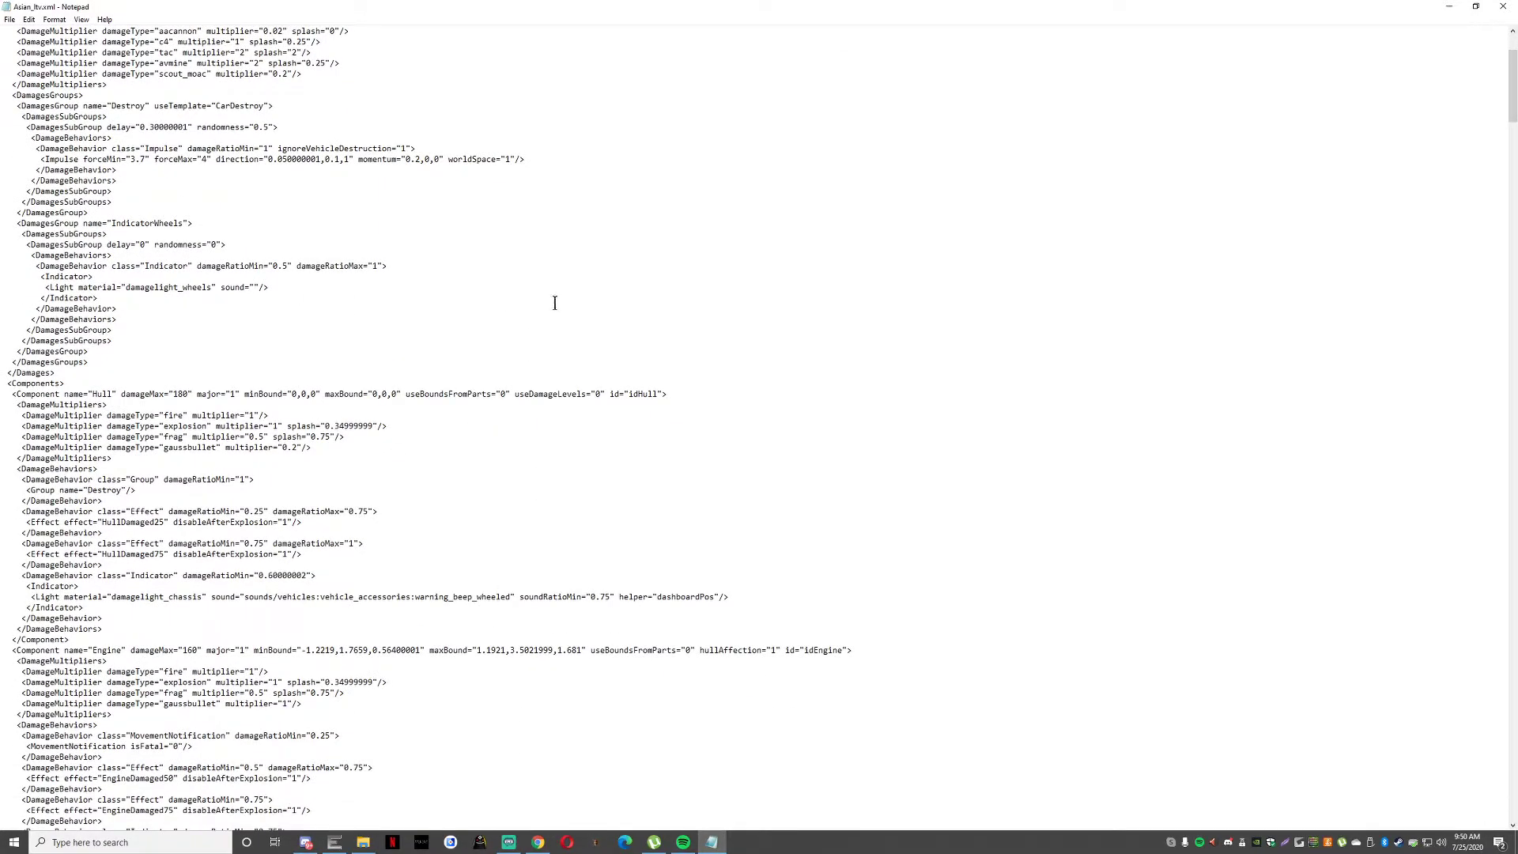
scroll(593, 300, "down", 1)
scroll(592, 300, "down", 1)
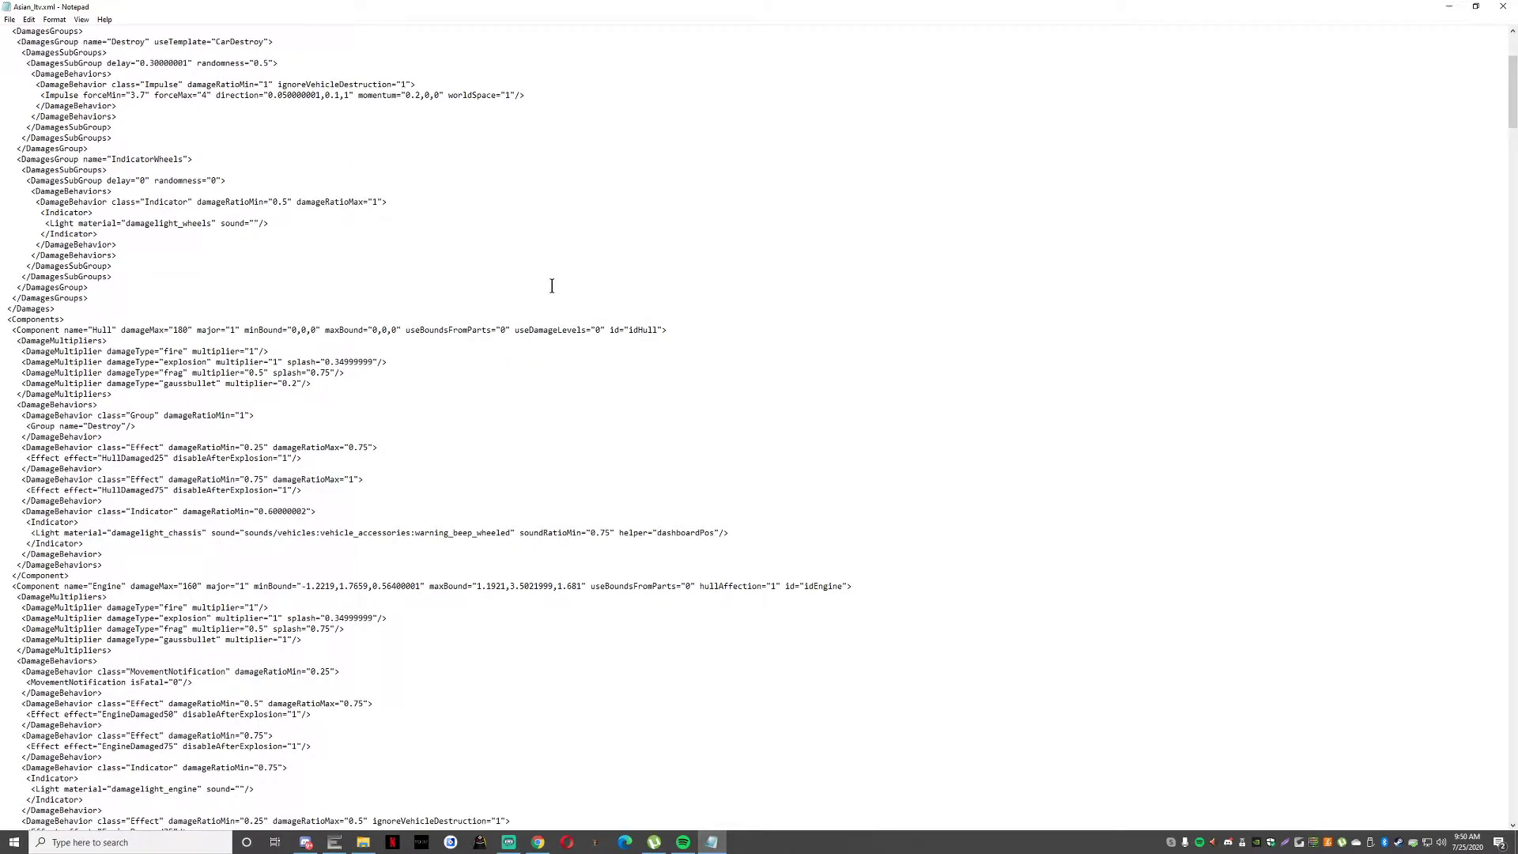
scroll(552, 286, "down", 1)
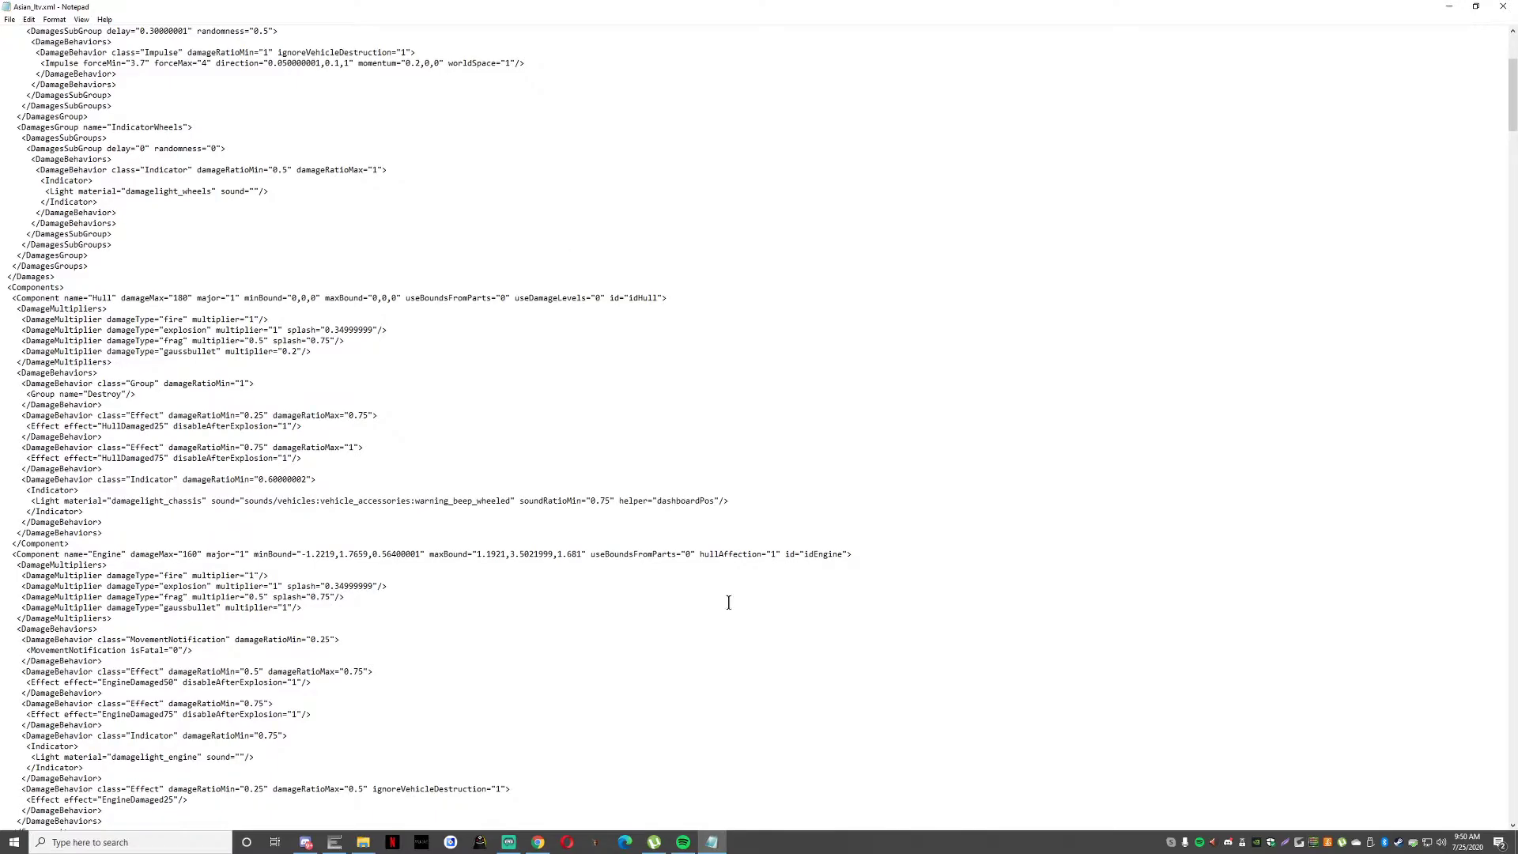
left_click(726, 214)
scroll(712, 229, "down", 13)
scroll(656, 248, "down", 3)
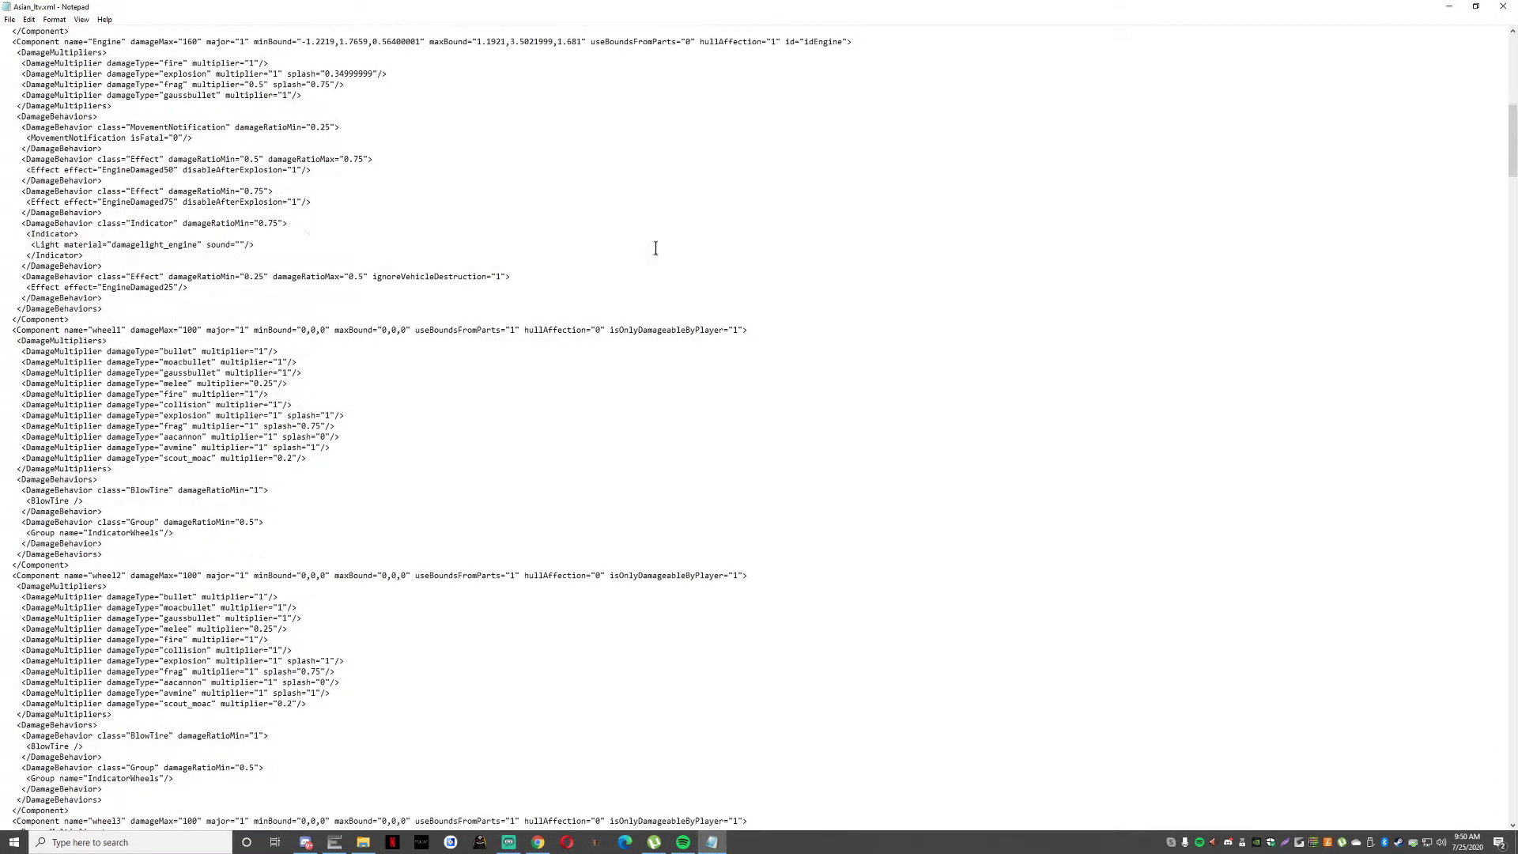
scroll(672, 253, "down", 20)
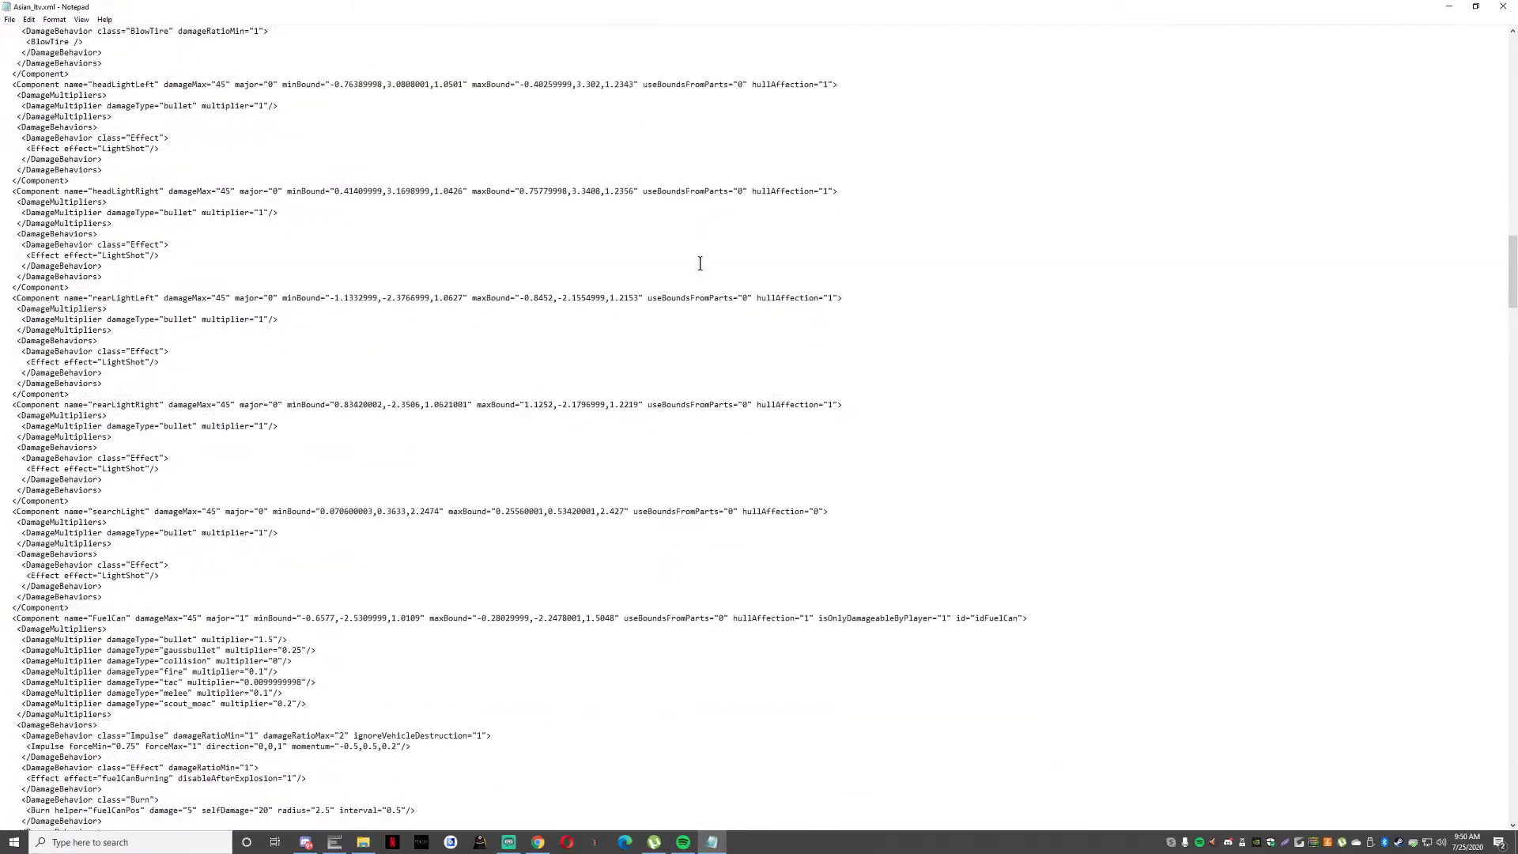
scroll(782, 265, "down", 3)
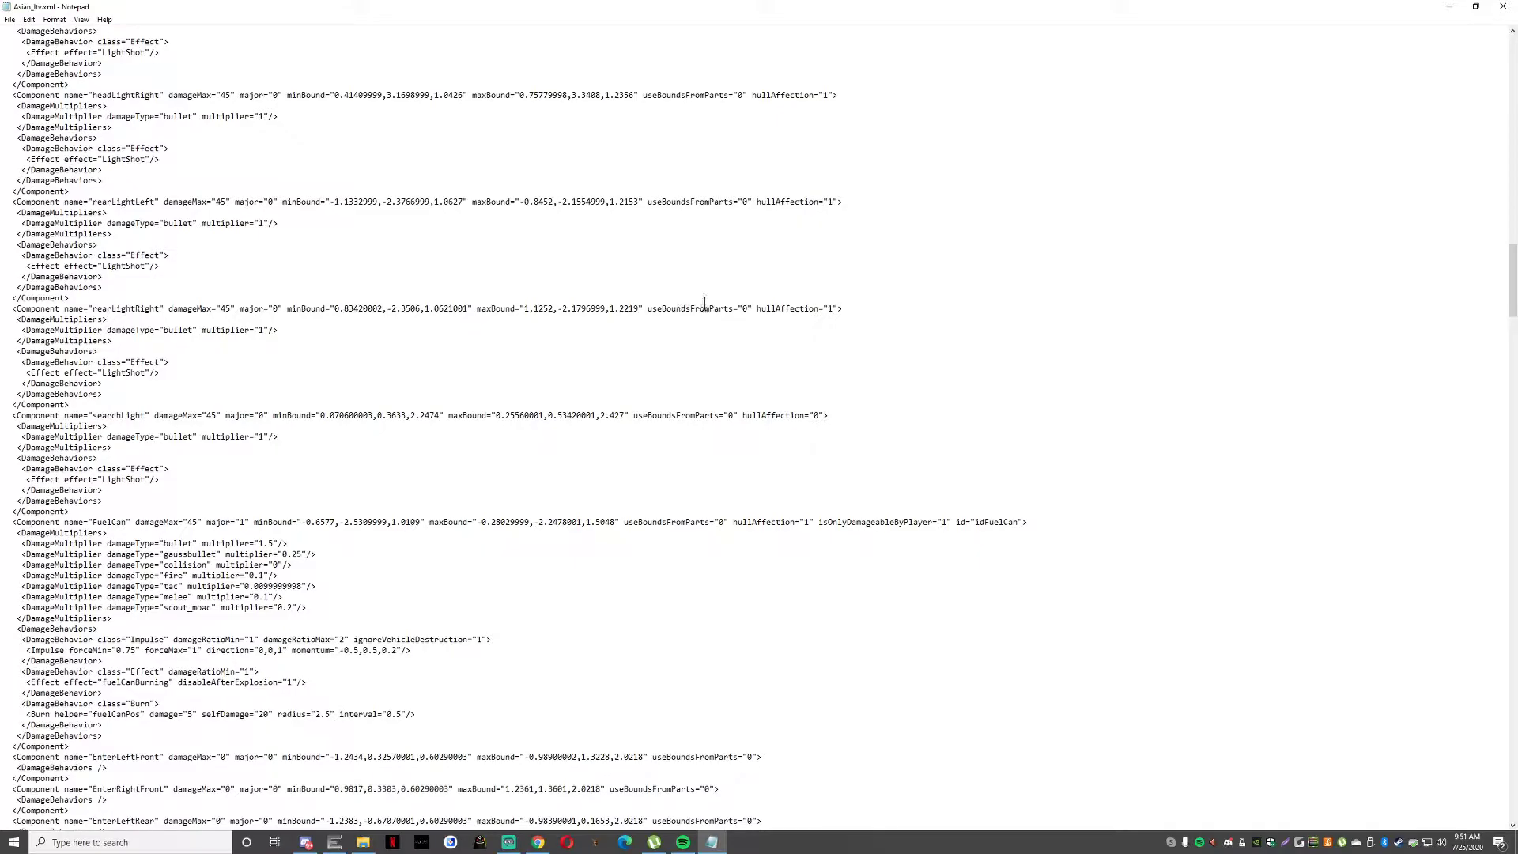
scroll(736, 360, "down", 3)
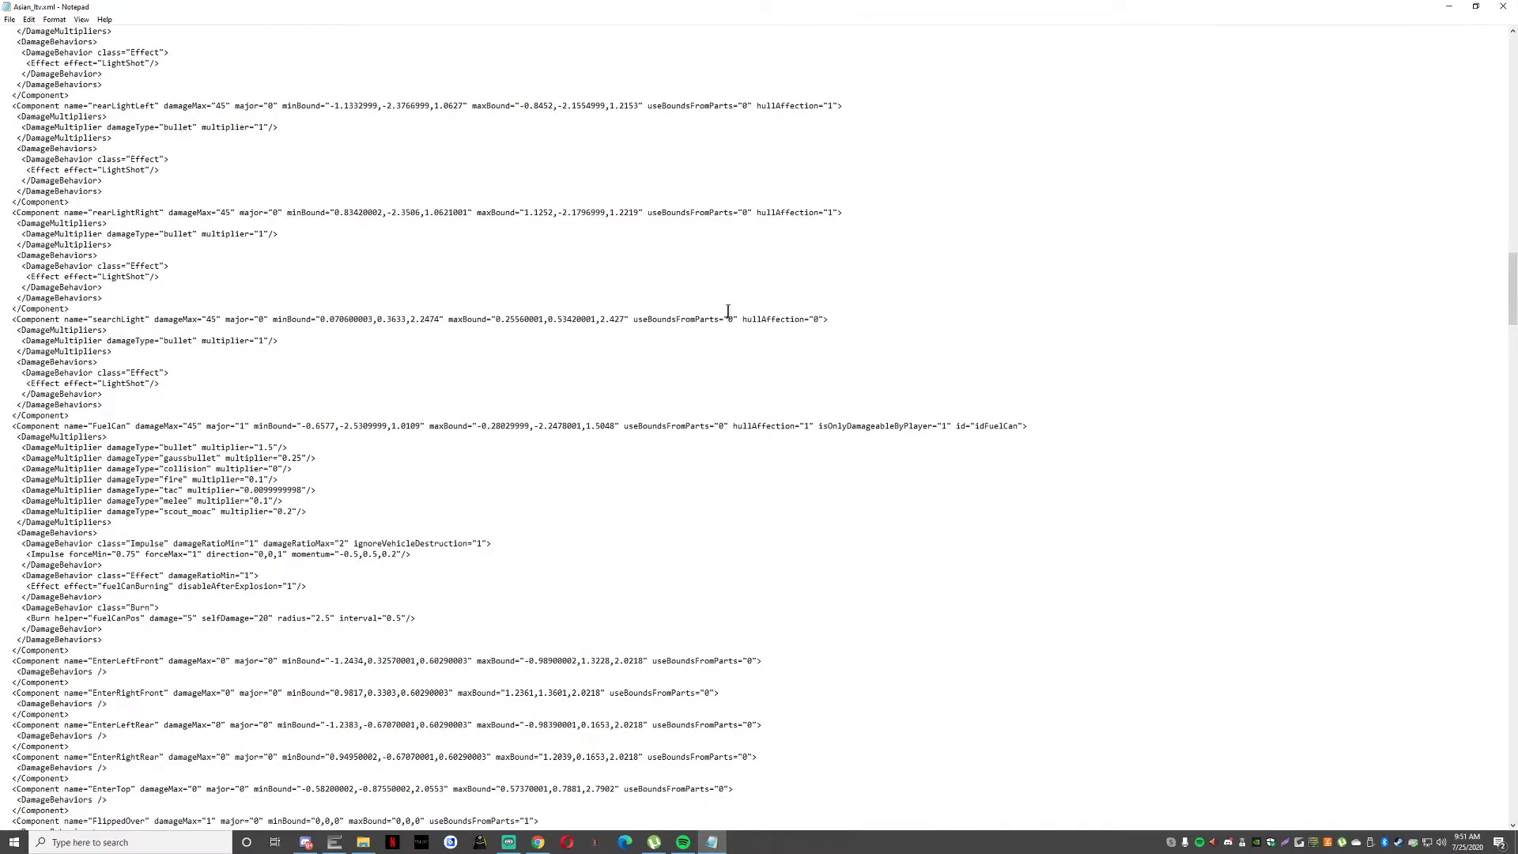
scroll(711, 340, "down", 3)
scroll(525, 230, "down", 15)
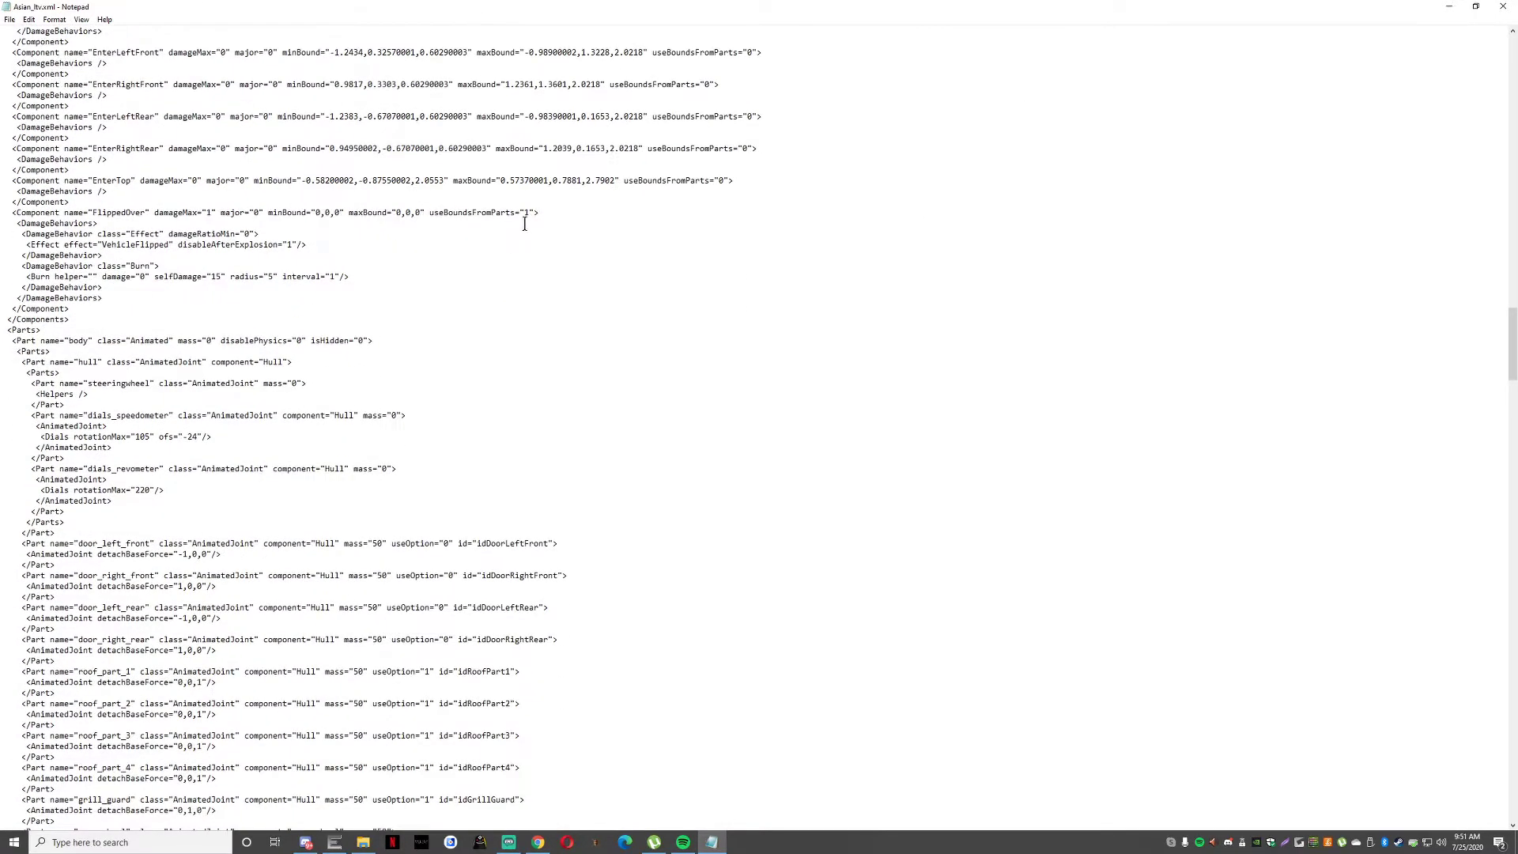
Examine the parts, helpers, actions and driver seat definitions down to the gunner seat section.
scroll(561, 245, "down", 16)
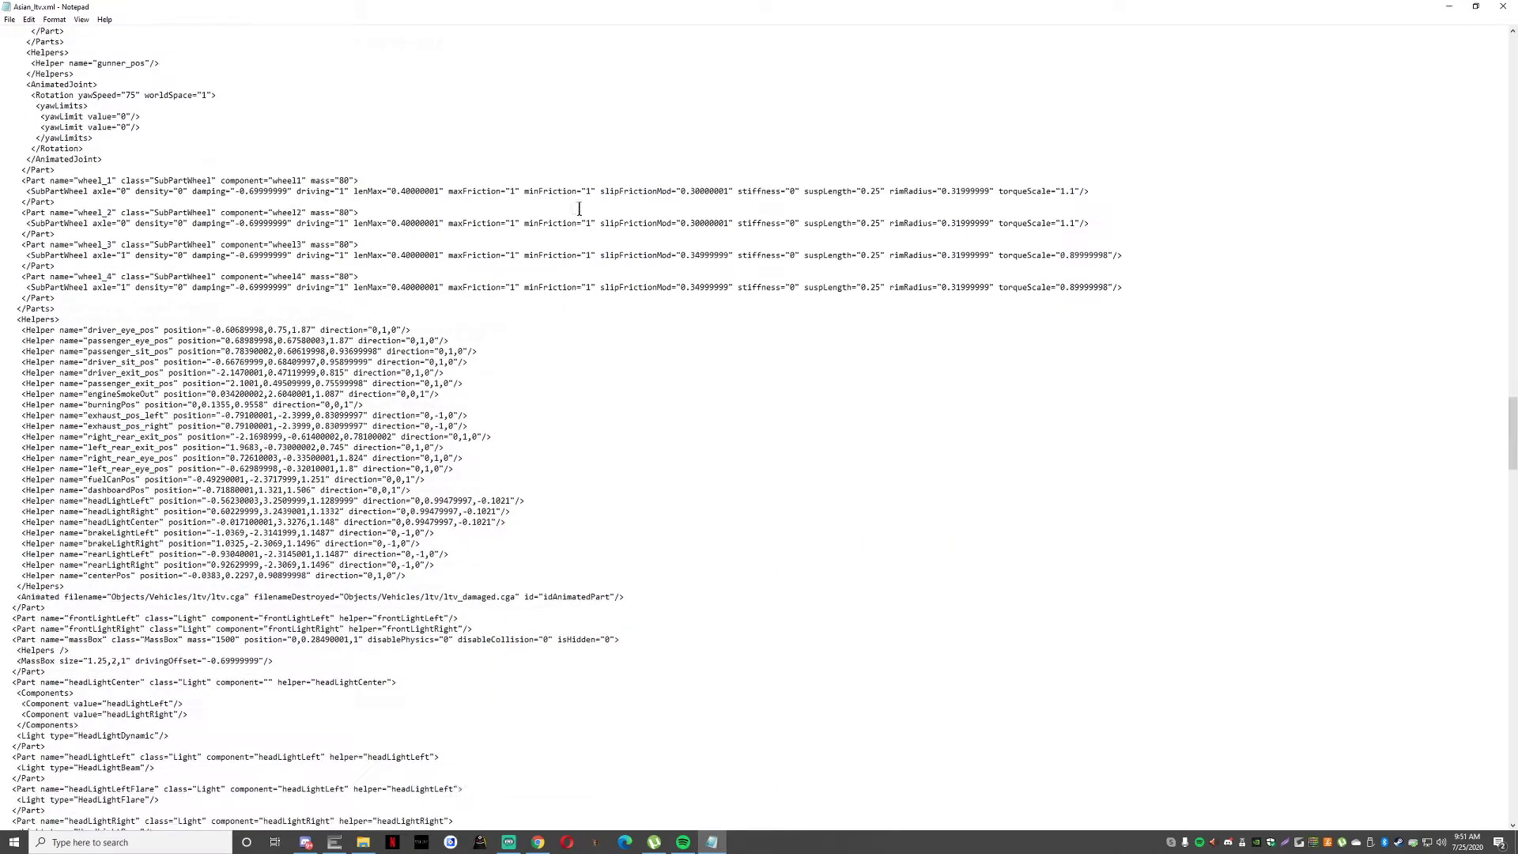
scroll(581, 204, "down", 20)
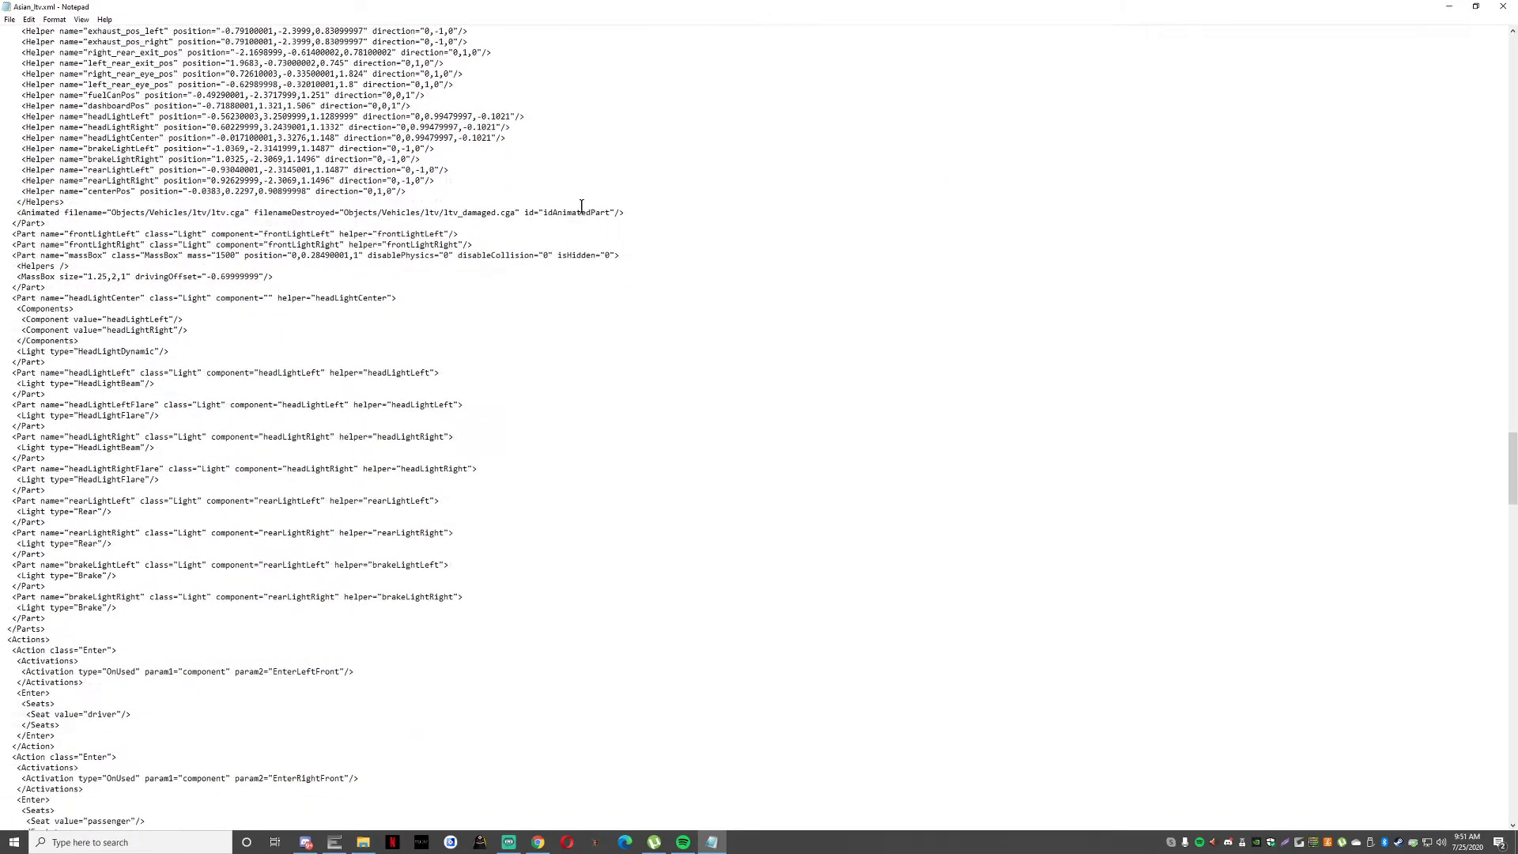
scroll(585, 205, "down", 19)
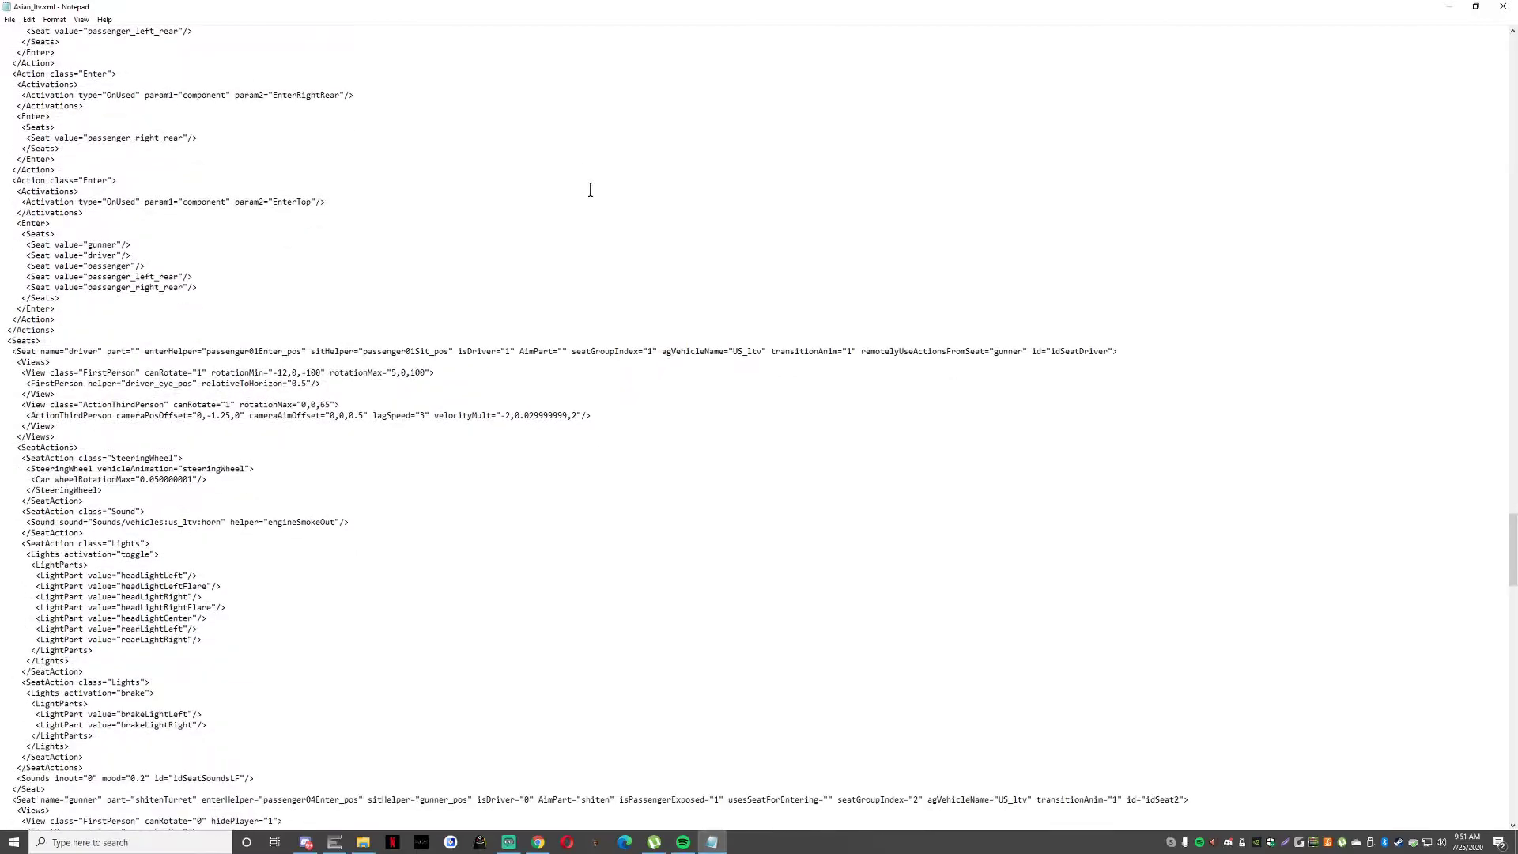
scroll(601, 205, "down", 3)
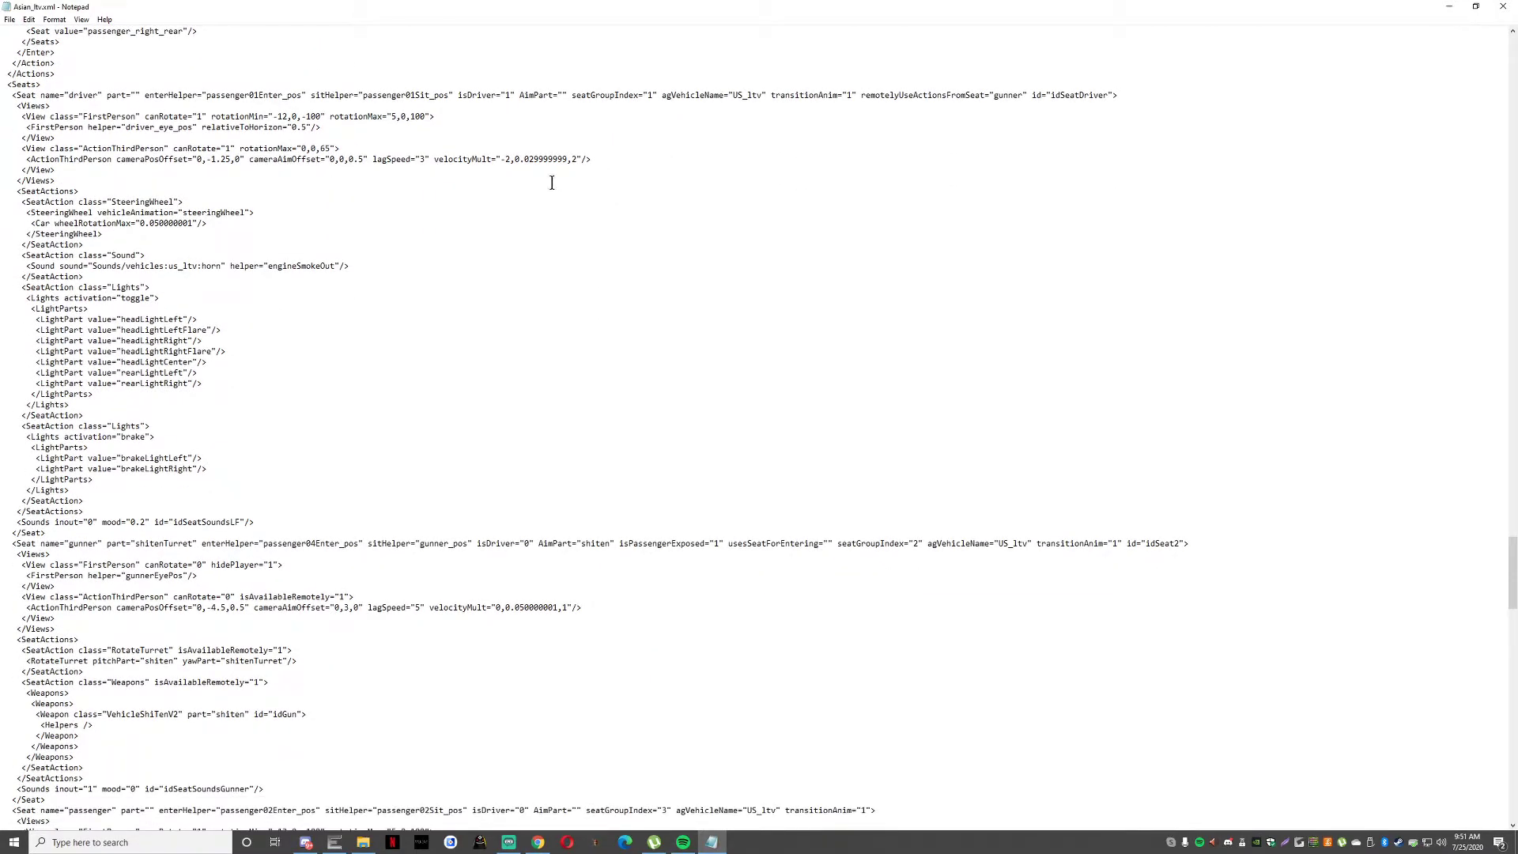
scroll(617, 150, "down", 1)
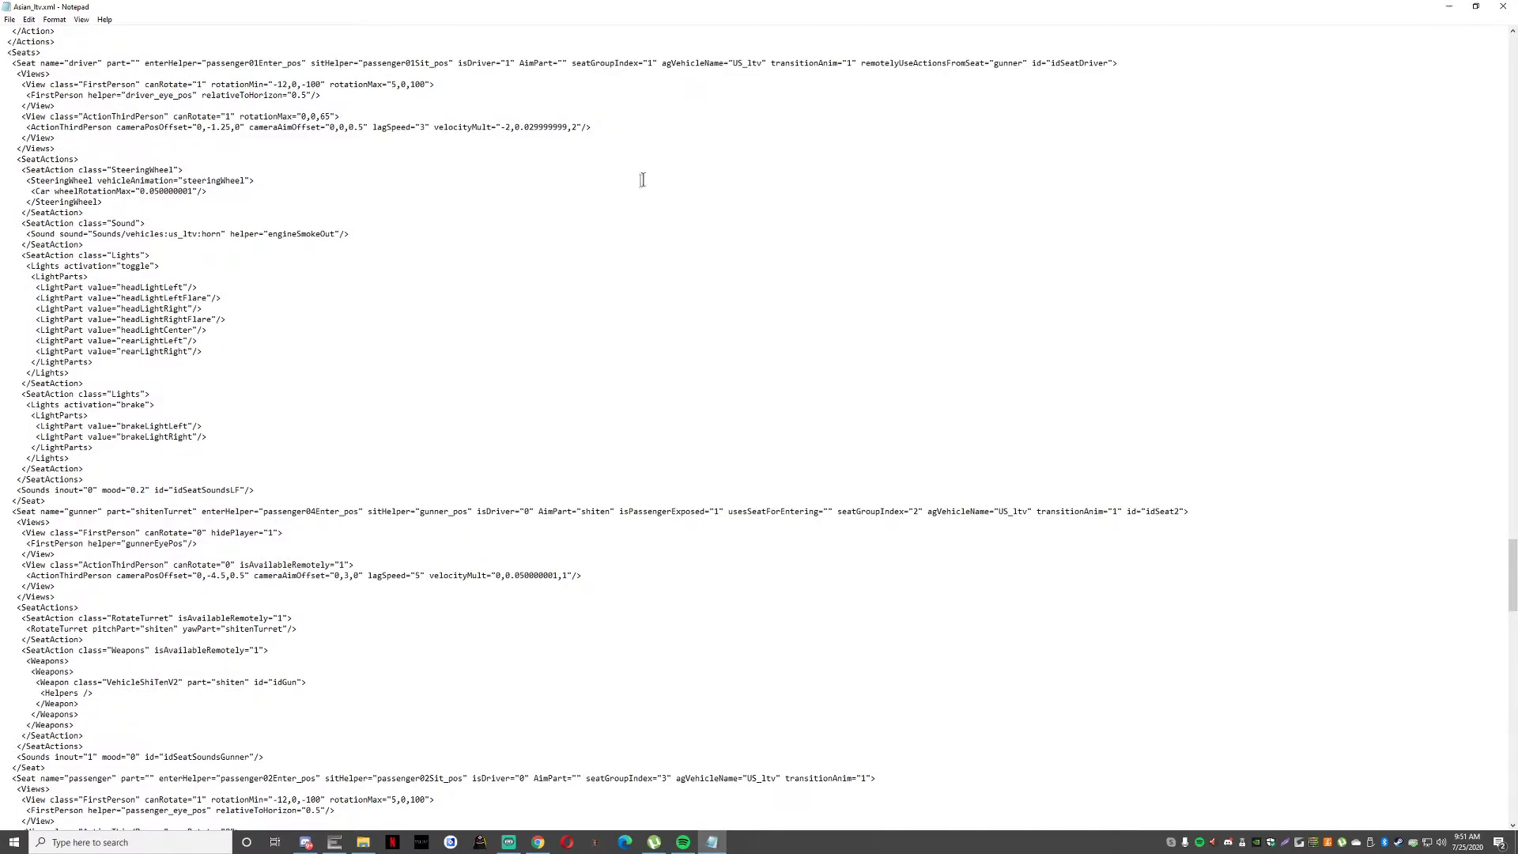
scroll(688, 178, "down", 10)
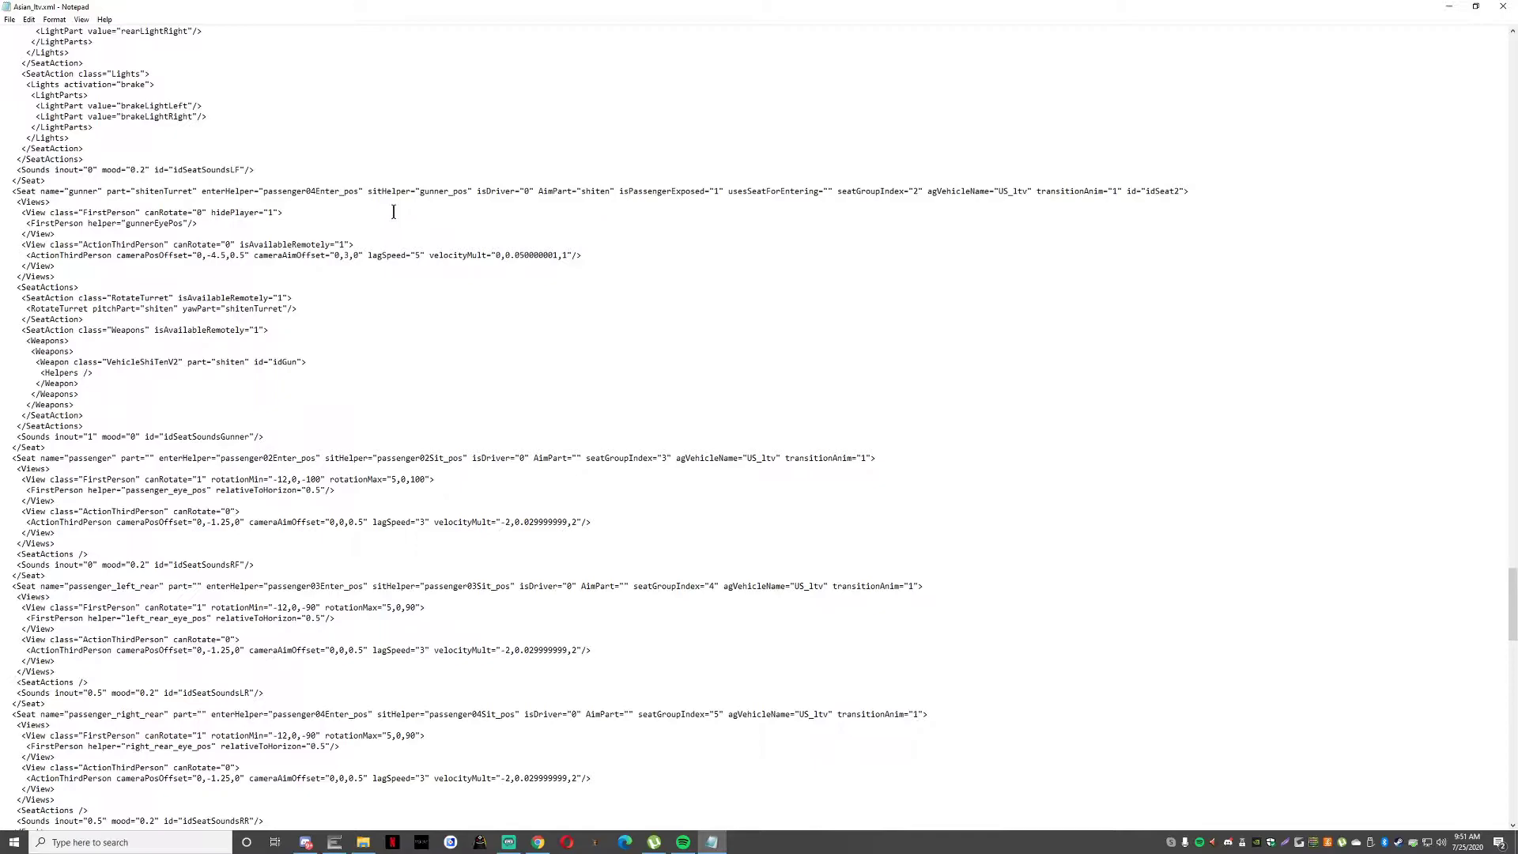
scroll(330, 199, "down", 1)
scroll(329, 198, "down", 1)
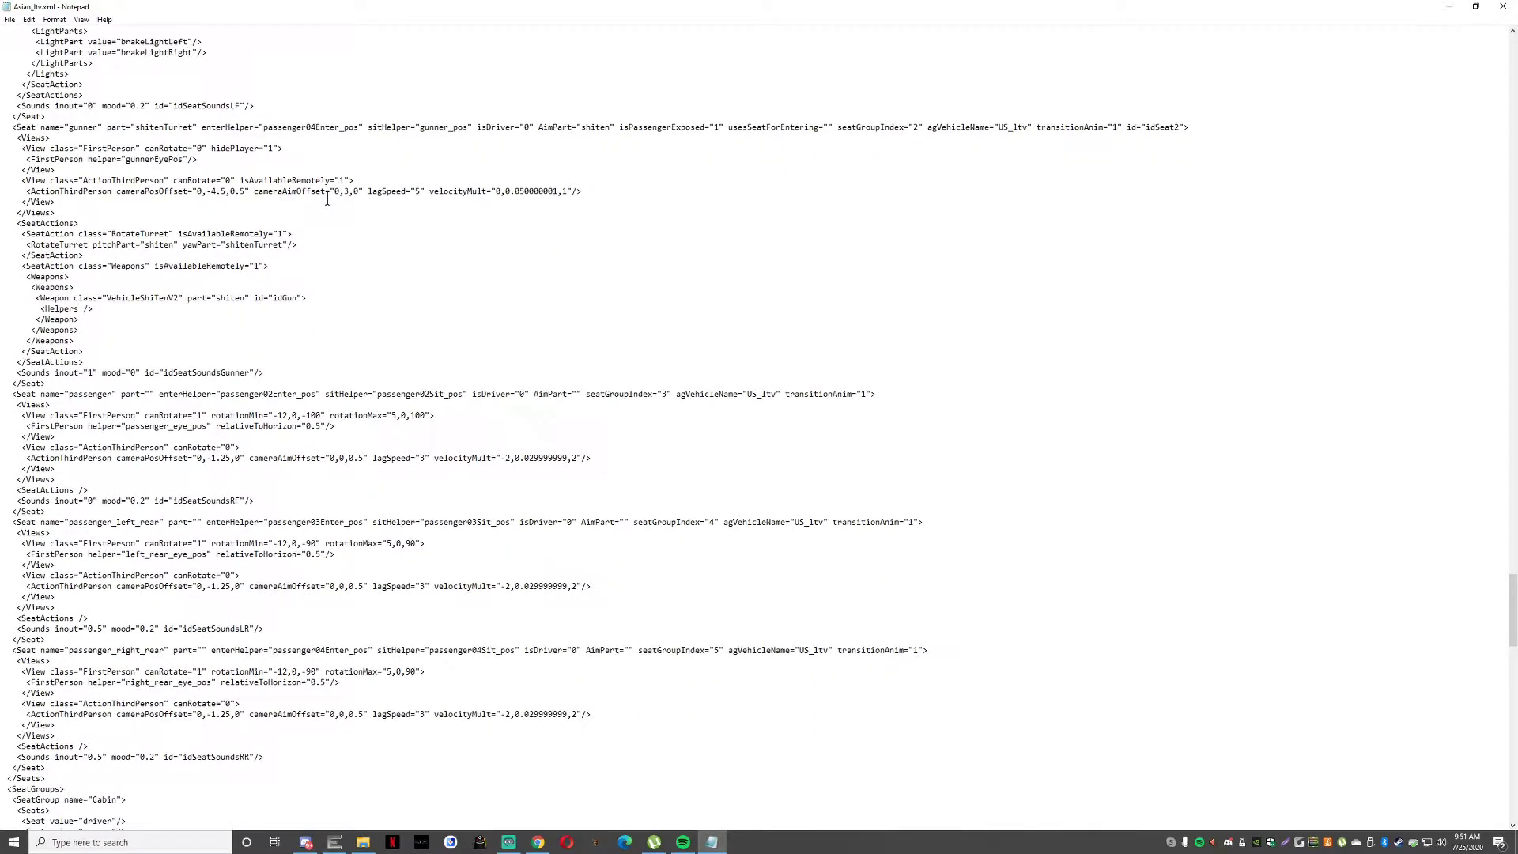
Locate the gunner seat's Weapons seat action and highlight its lines down to the weapon class entry.
scroll(327, 198, "down", 5)
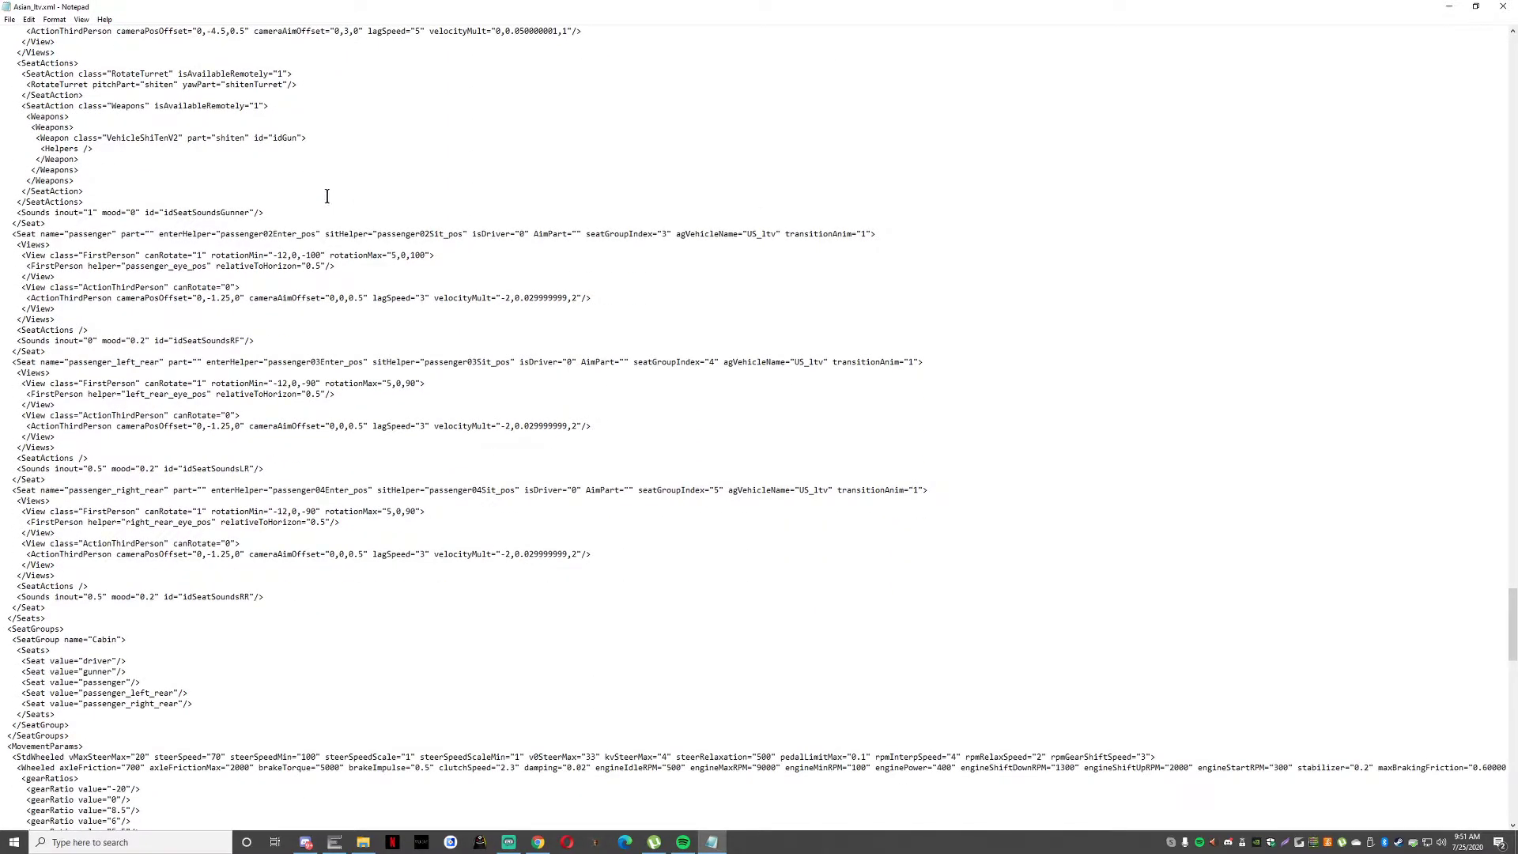
scroll(326, 196, "up", 3)
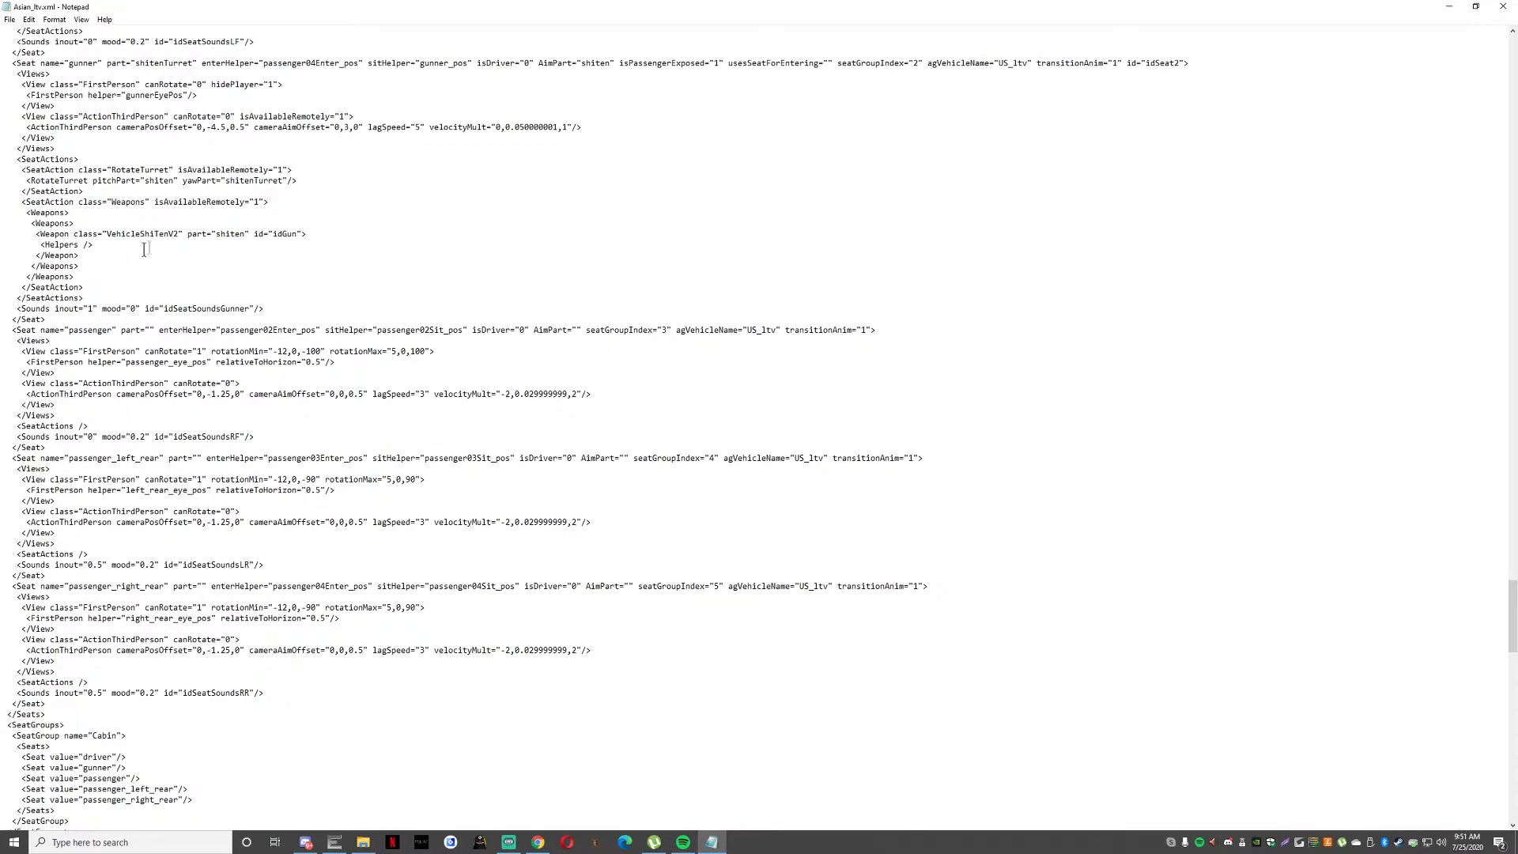
scroll(139, 201, "up", 2)
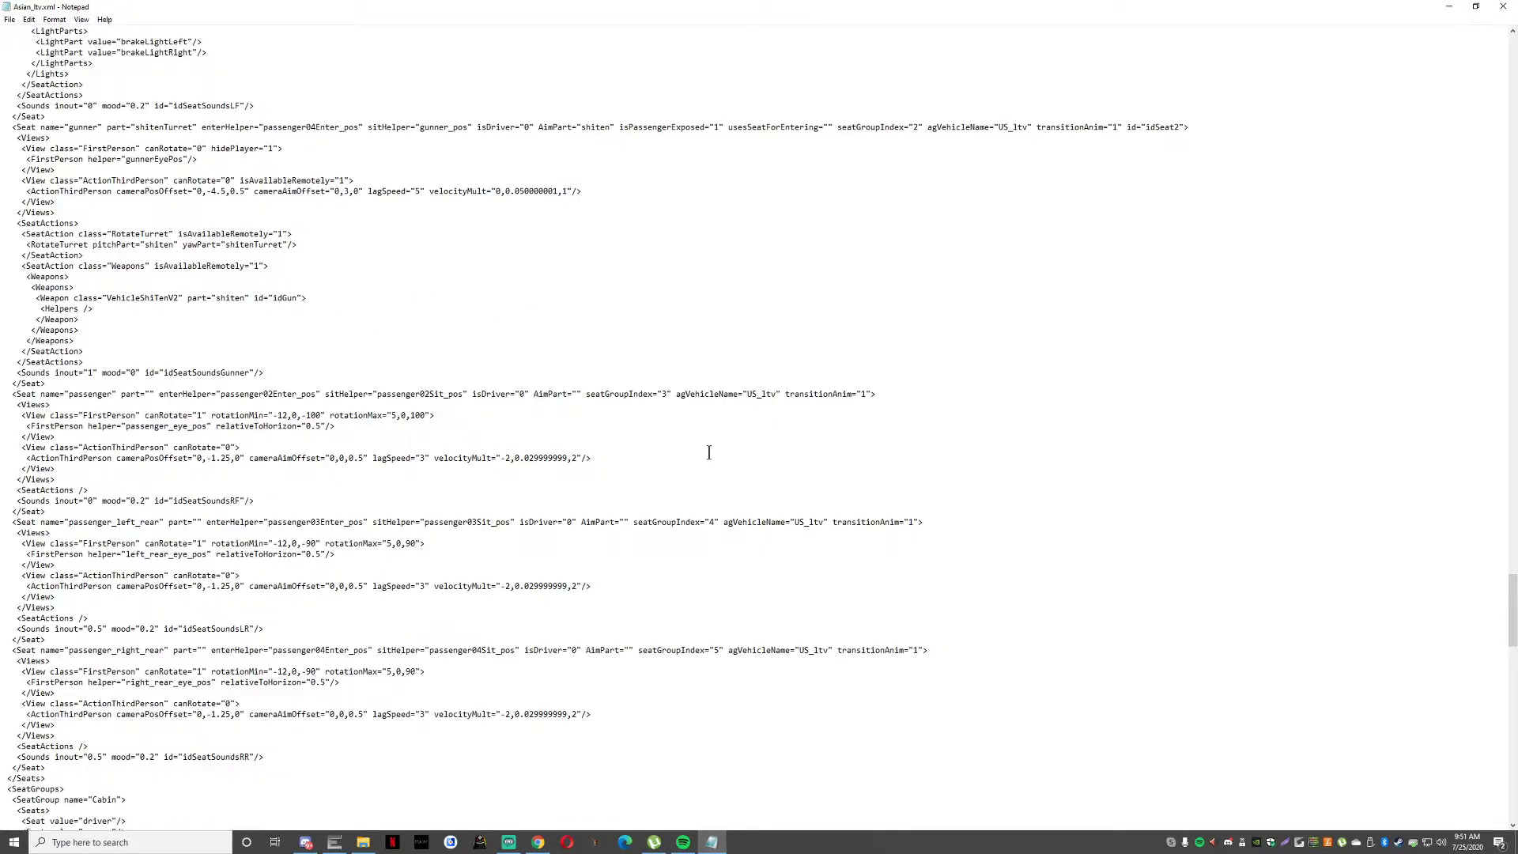
scroll(237, 237, "up", 2)
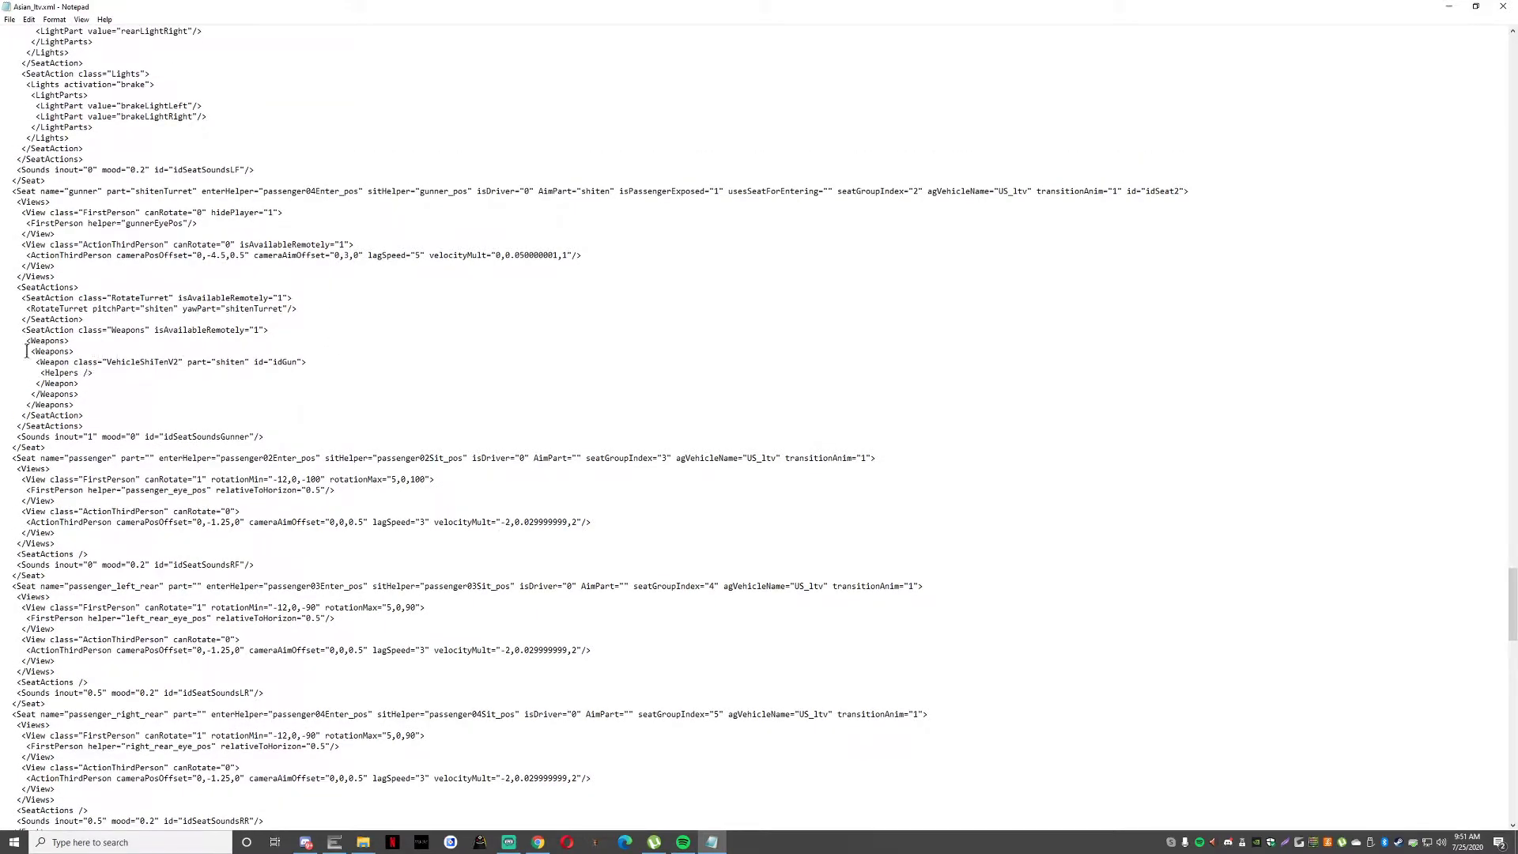
left_click_drag(26, 341, 322, 362)
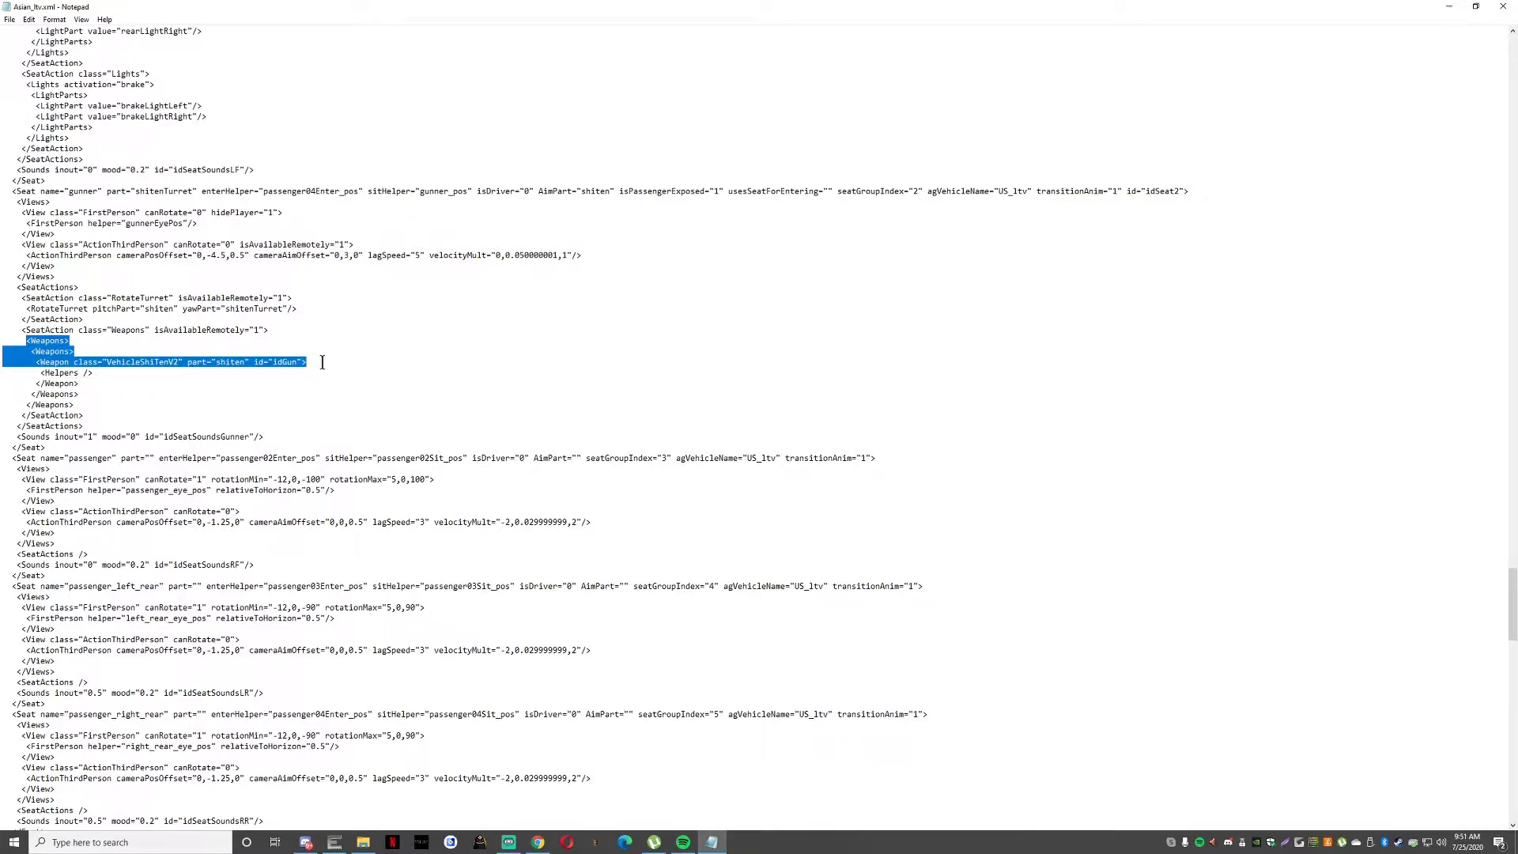
left_click_drag(23, 326, 329, 363)
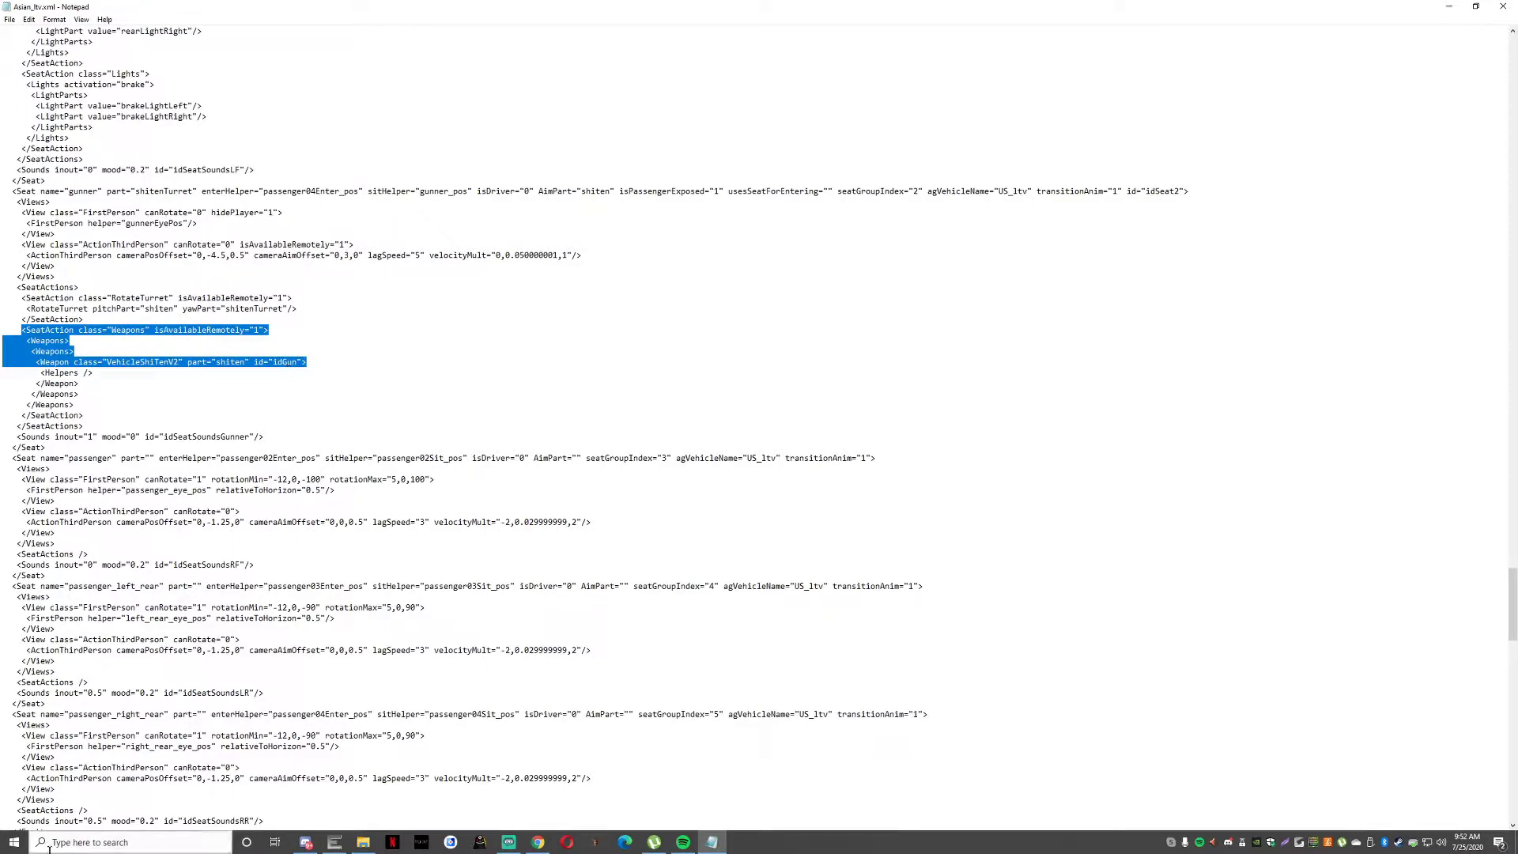
left_click(114, 372)
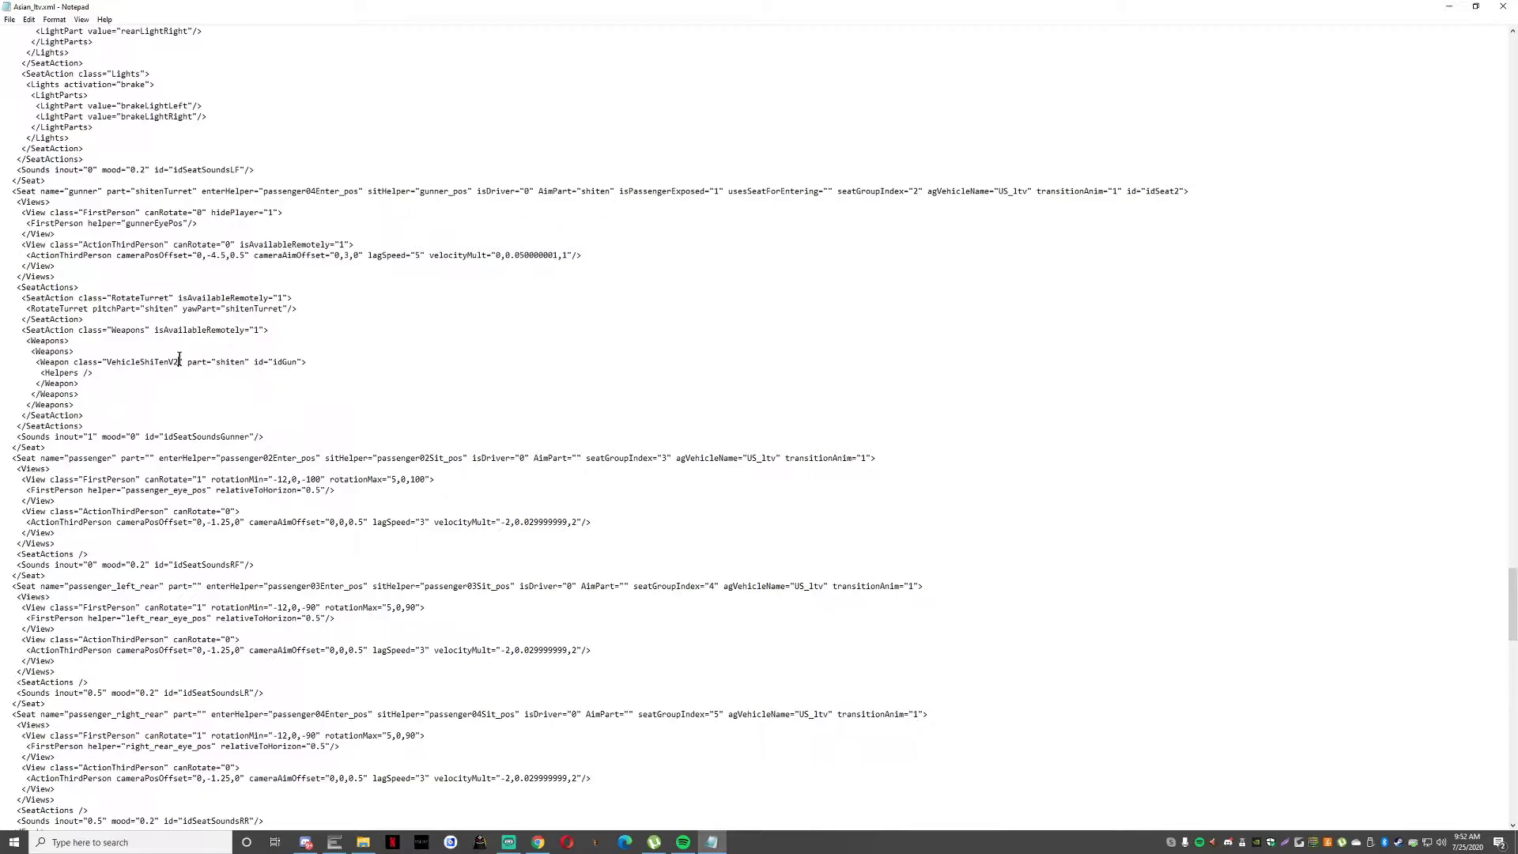
Replace the gunner seat's weapon class VehicleShiTenV2 with USTankcannon, leaving the surrounding quotation marks intact.
key("BackSpace")
key("BackSpace")
key("BackSpace")
key("BackSpace")
key("BackSpace")
key("BackSpace")
key("BackSpace")
key("BackSpace")
key("BackSpace")
key("BackSpace")
key("BackSpace")
key("BackSpace")
key("BackSpace")
key("BackSpace")
key("BackSpace")
type("US")
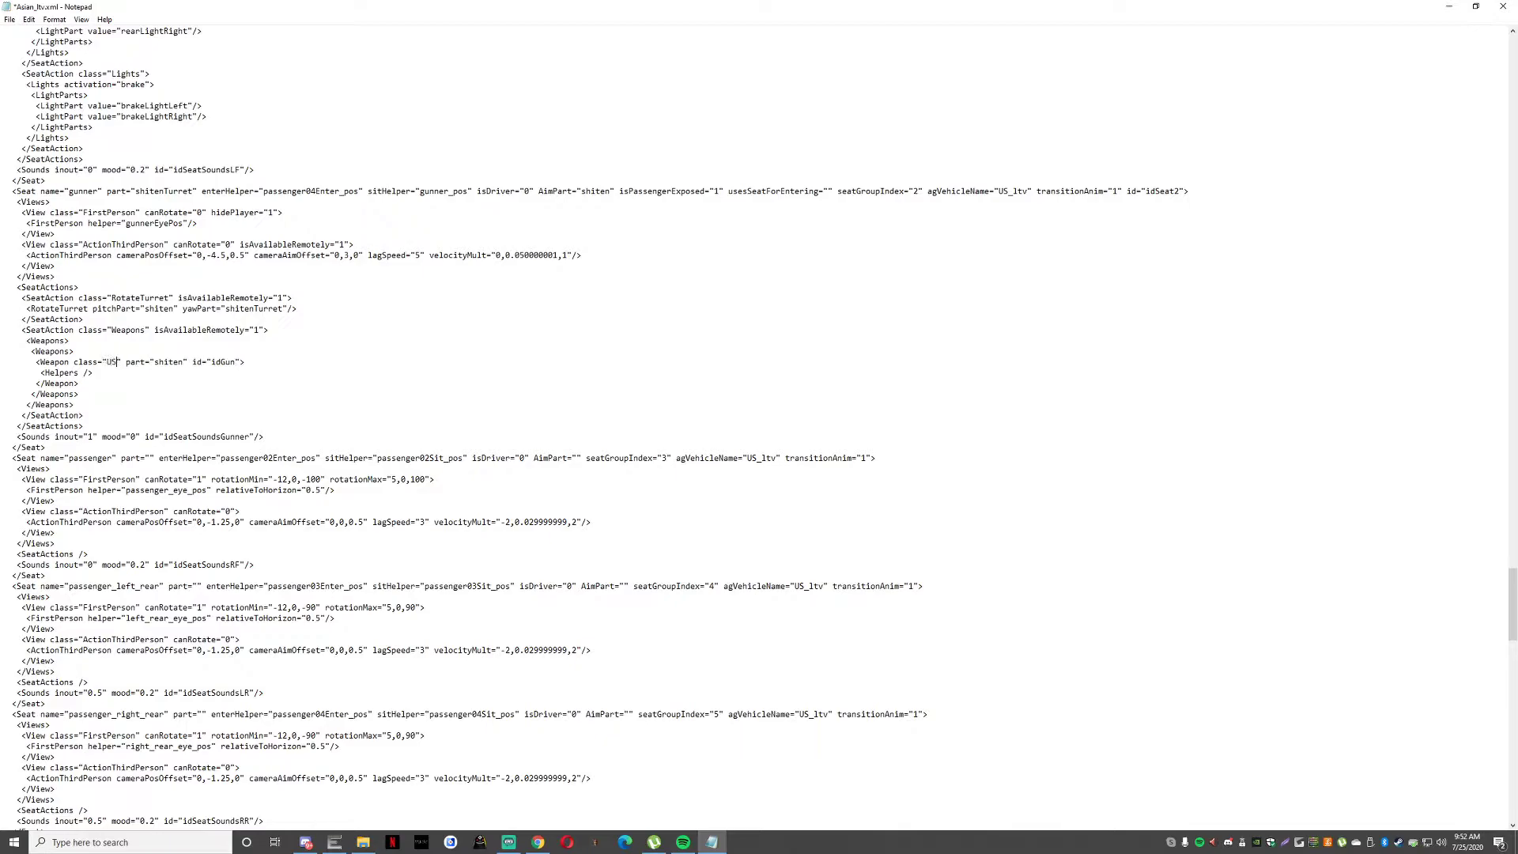
type("tank")
key("BackSpace")
key("BackSpace")
key("BackSpace")
key("BackSpace")
type("TankC")
key("BackSpace")
type("cannon")
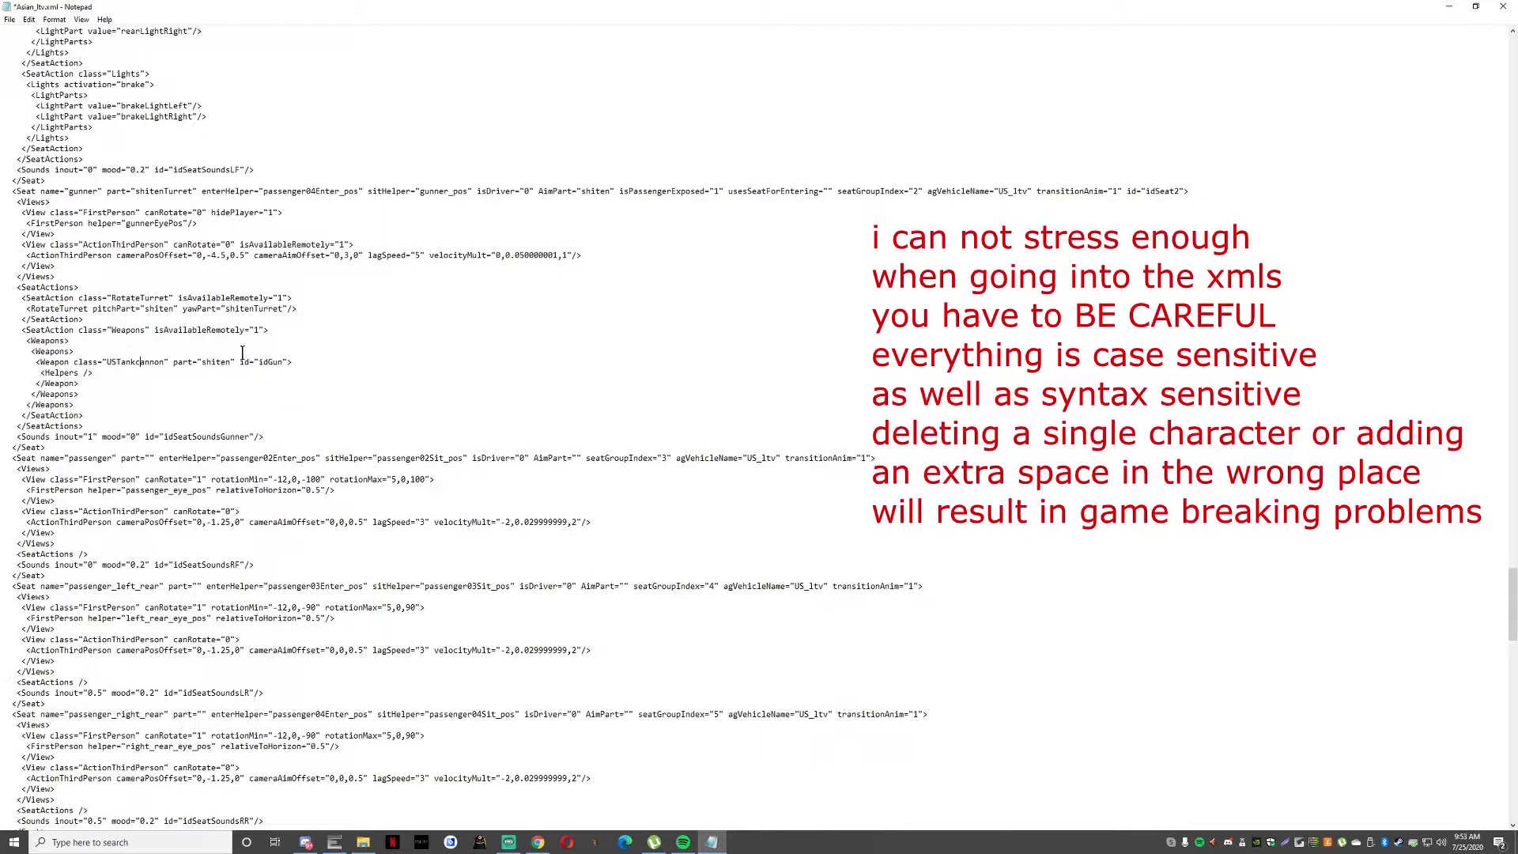
left_click(9, 19)
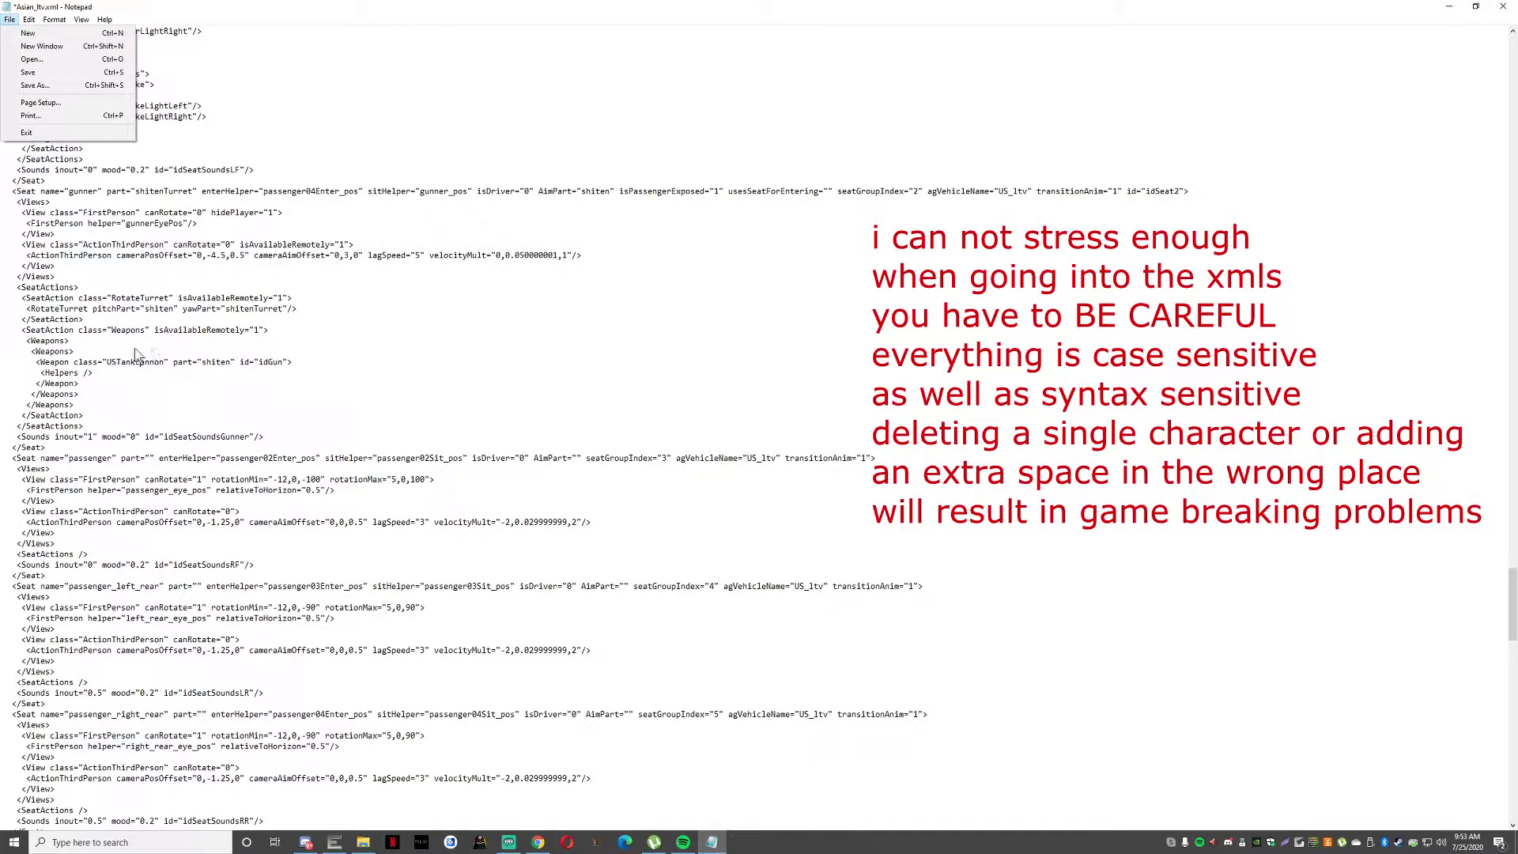
left_click(176, 360)
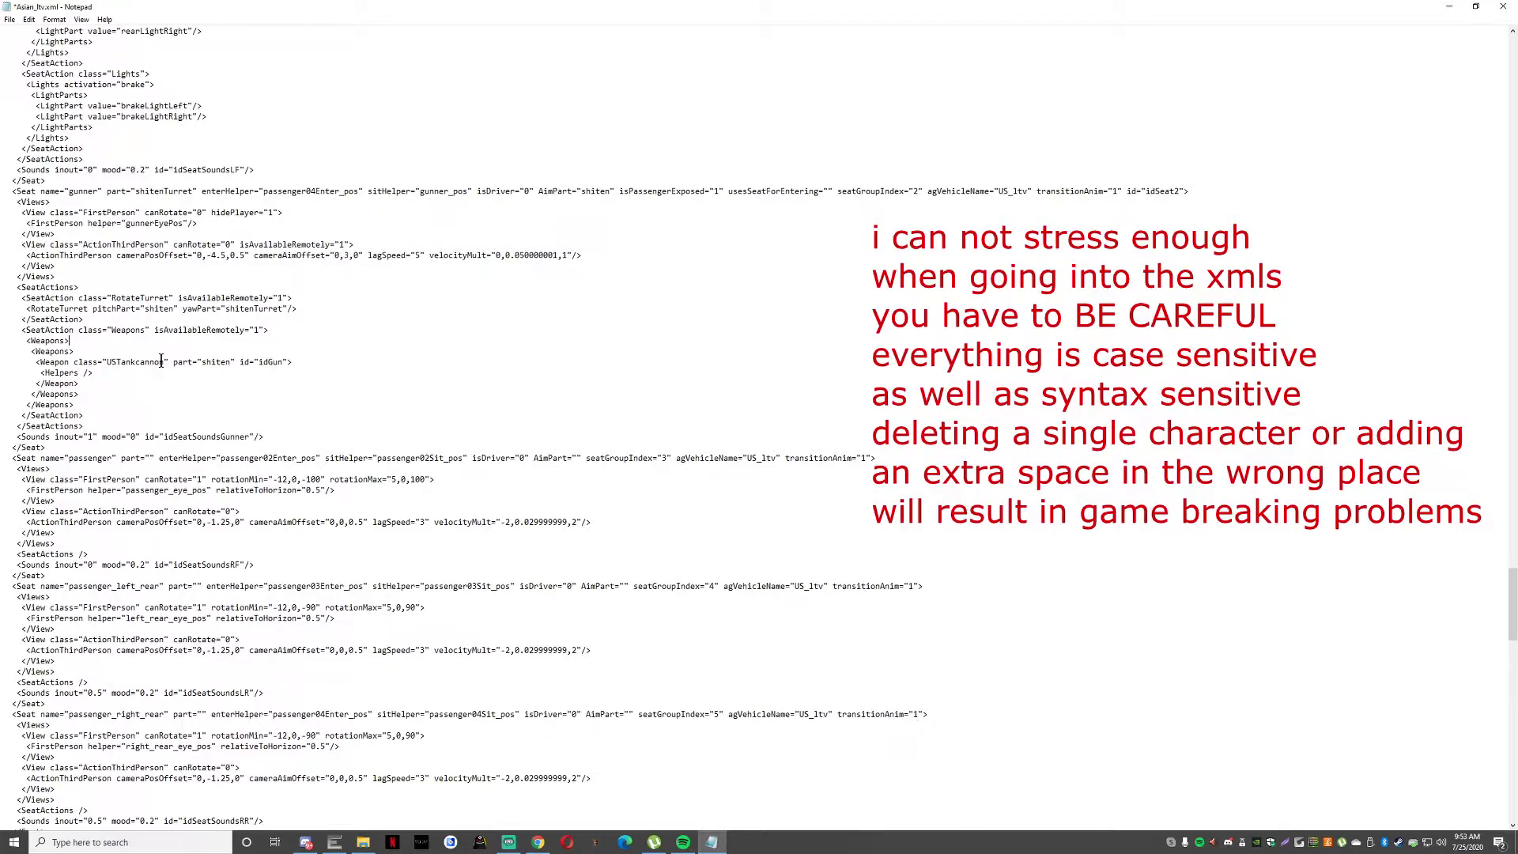
key("Up")
key("Up")
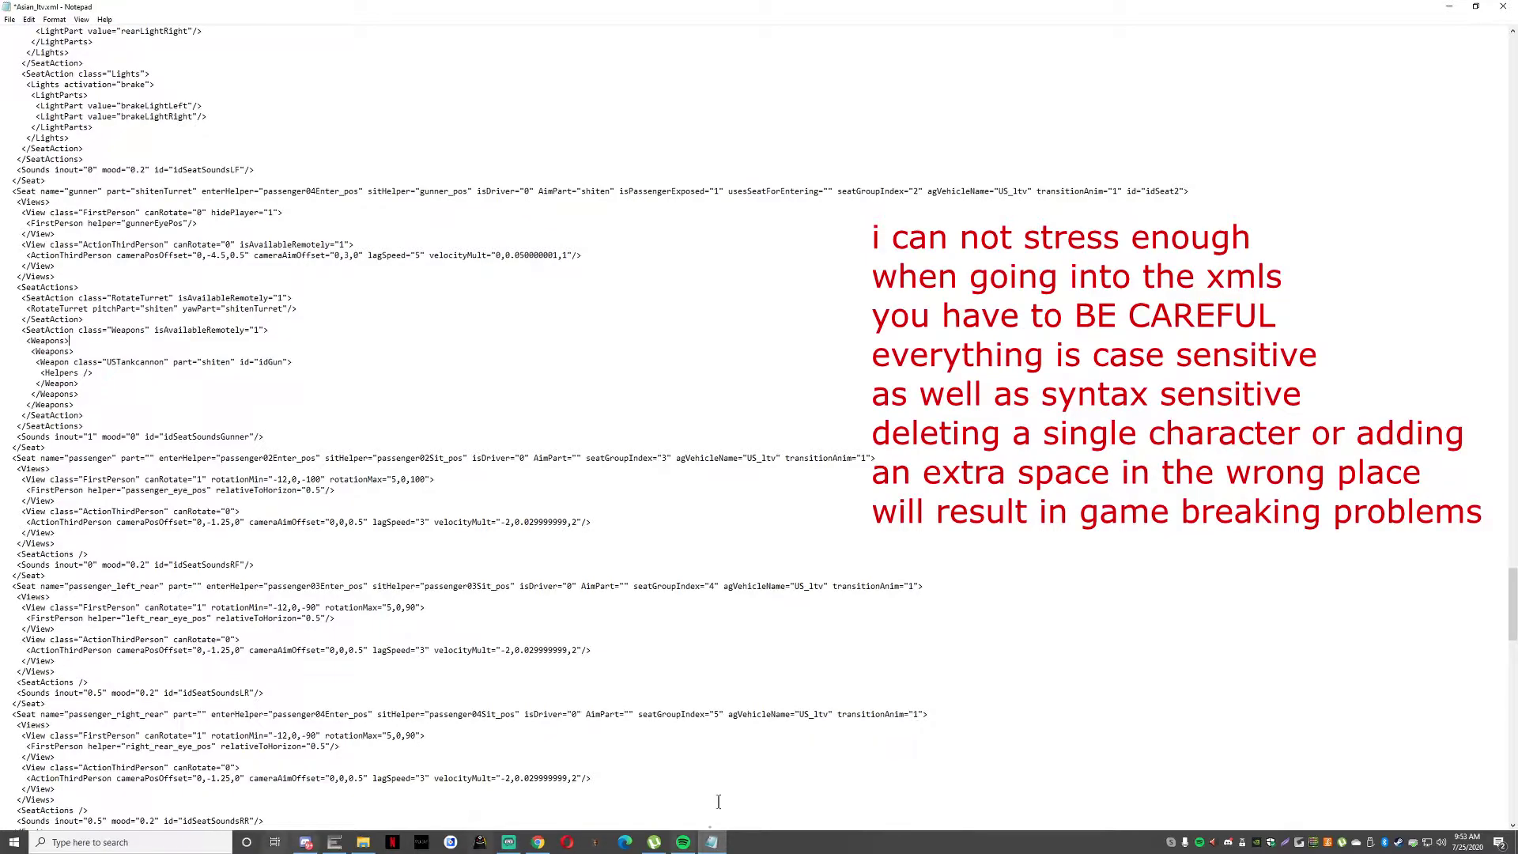
Switch to File Explorer and open the GameData folder inside the Crysis installation's Game folder.
left_click(363, 842)
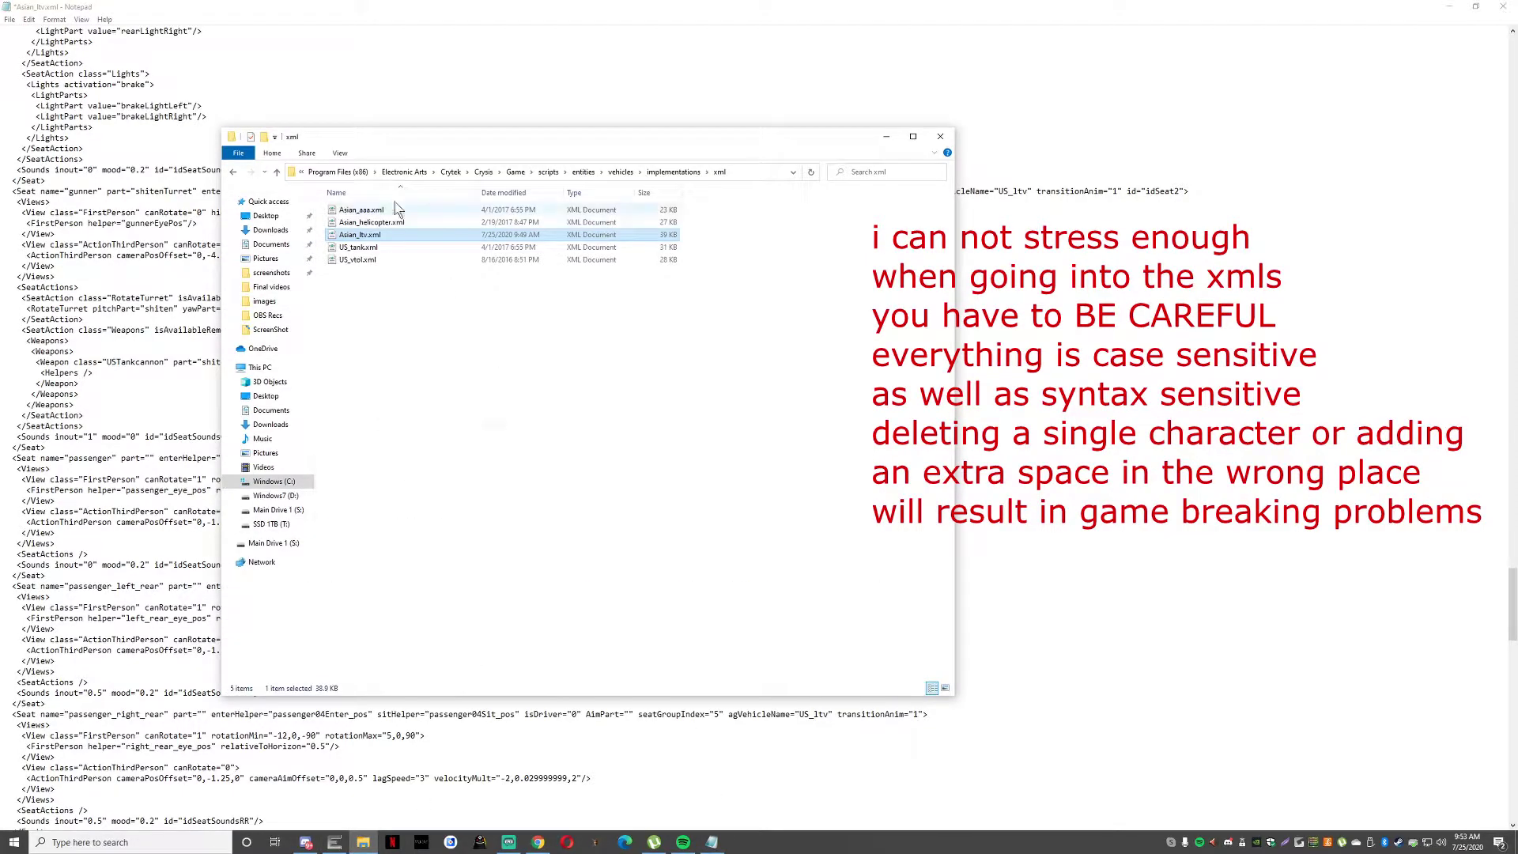
left_click(548, 173)
left_click(498, 172)
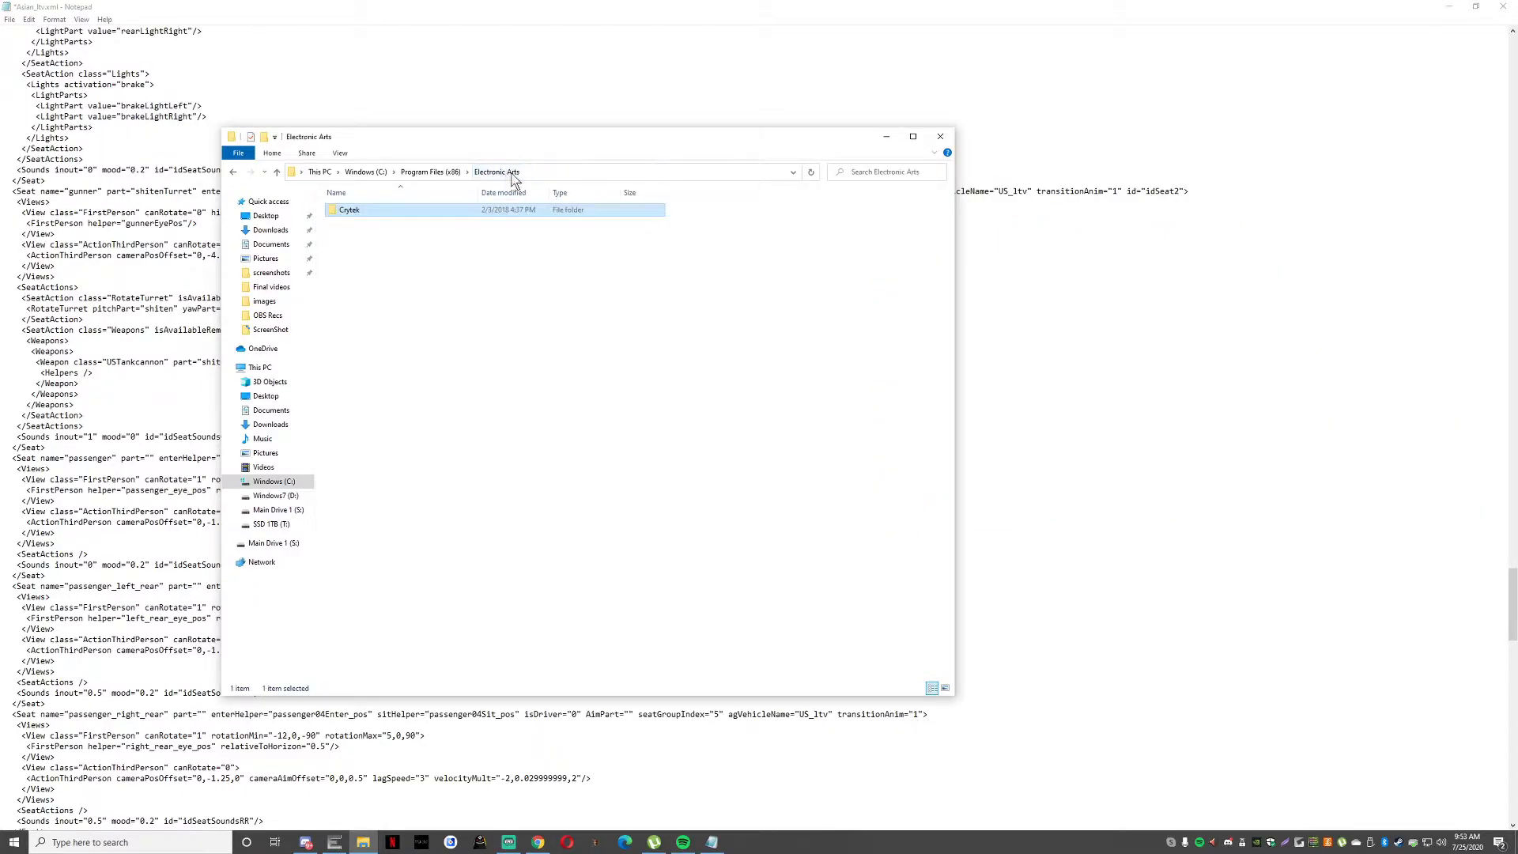
double_click(486, 211)
double_click(439, 210)
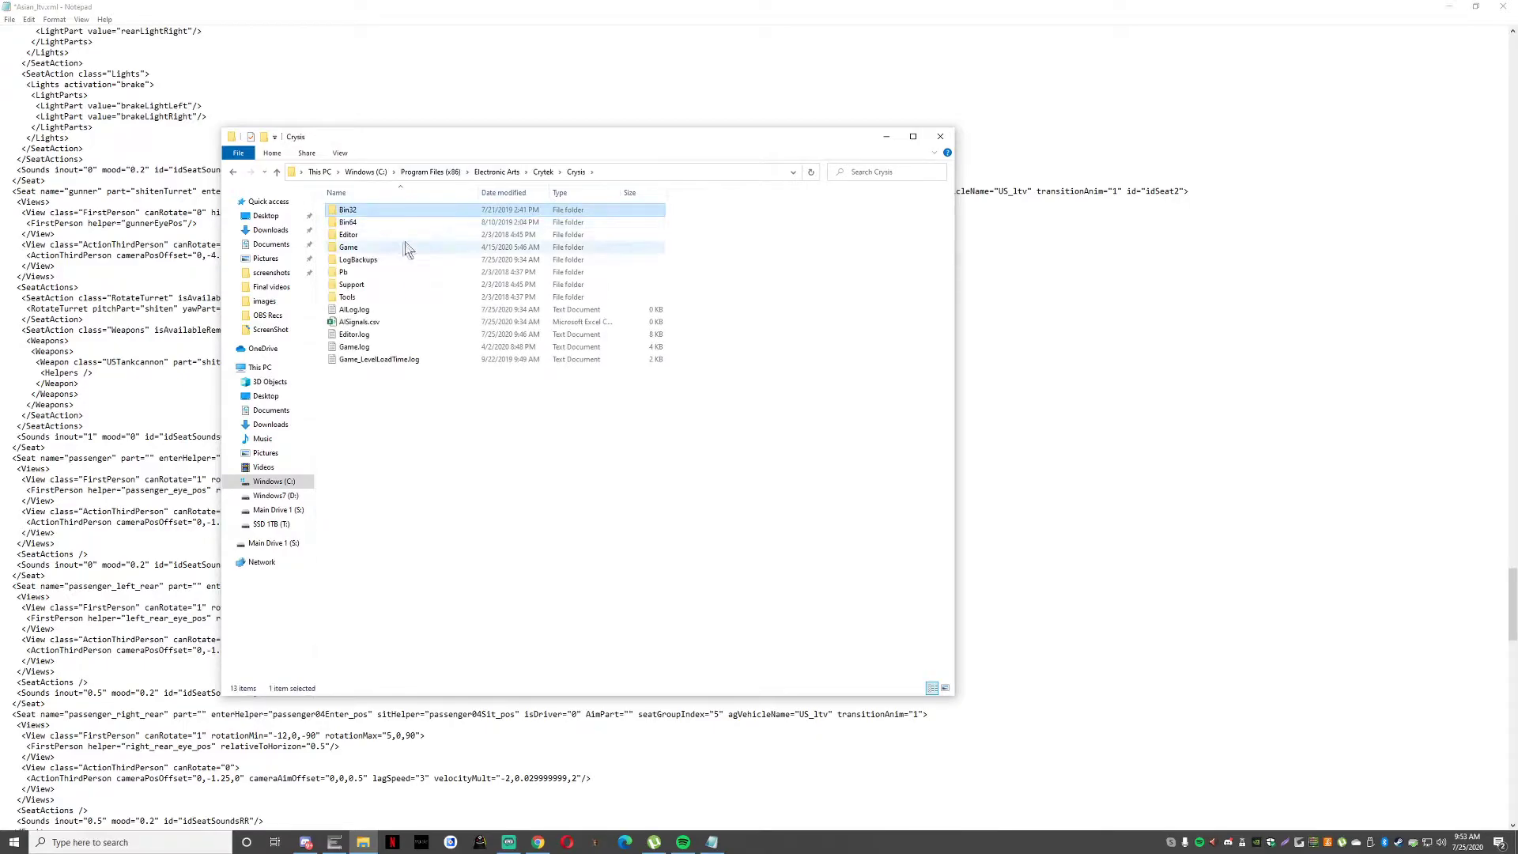
double_click(384, 256)
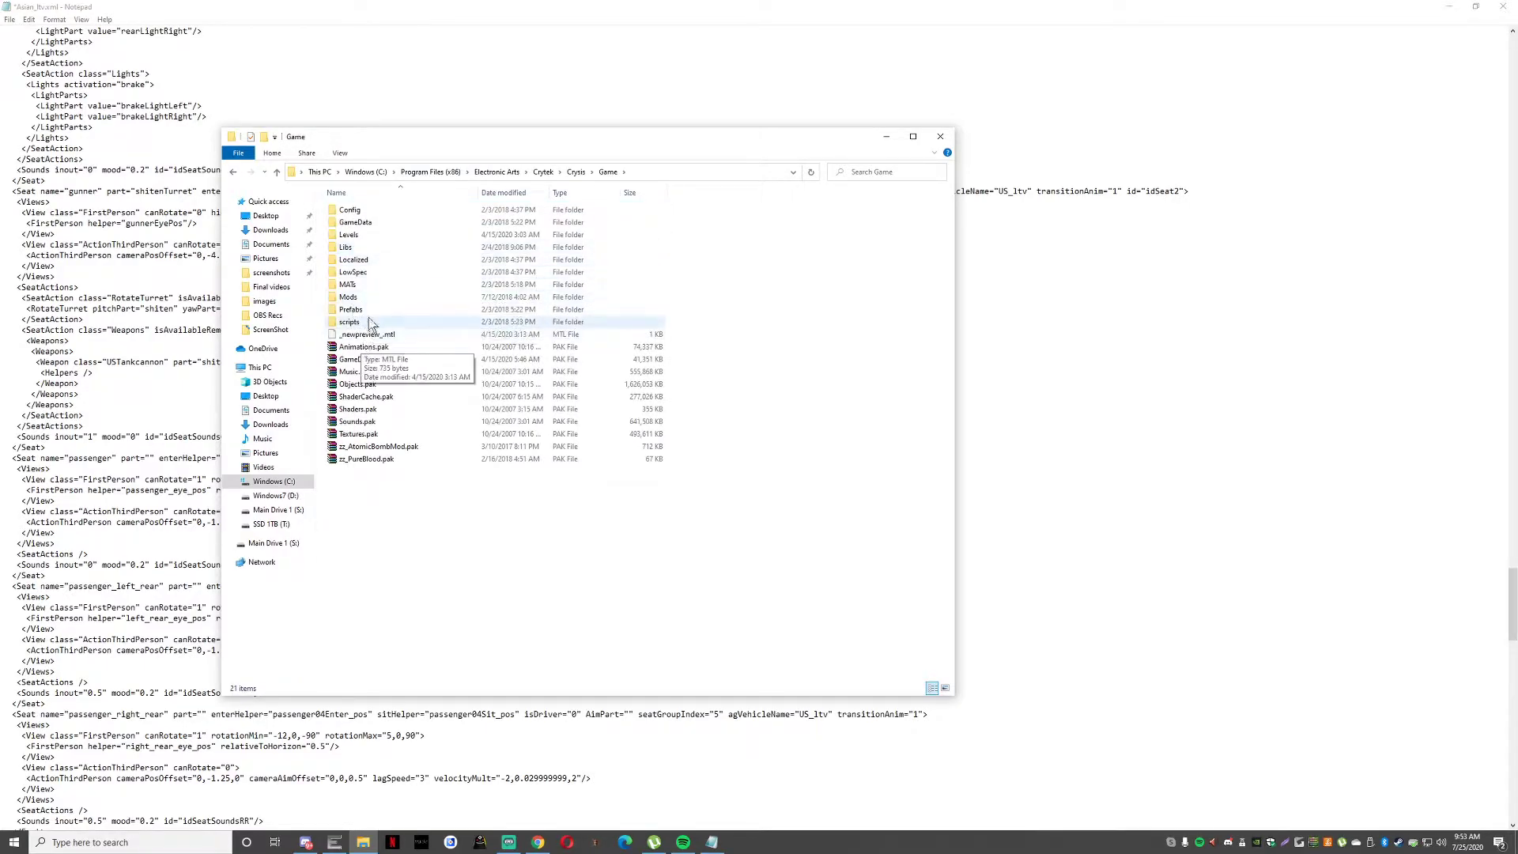
left_click_drag(439, 149, 602, 106)
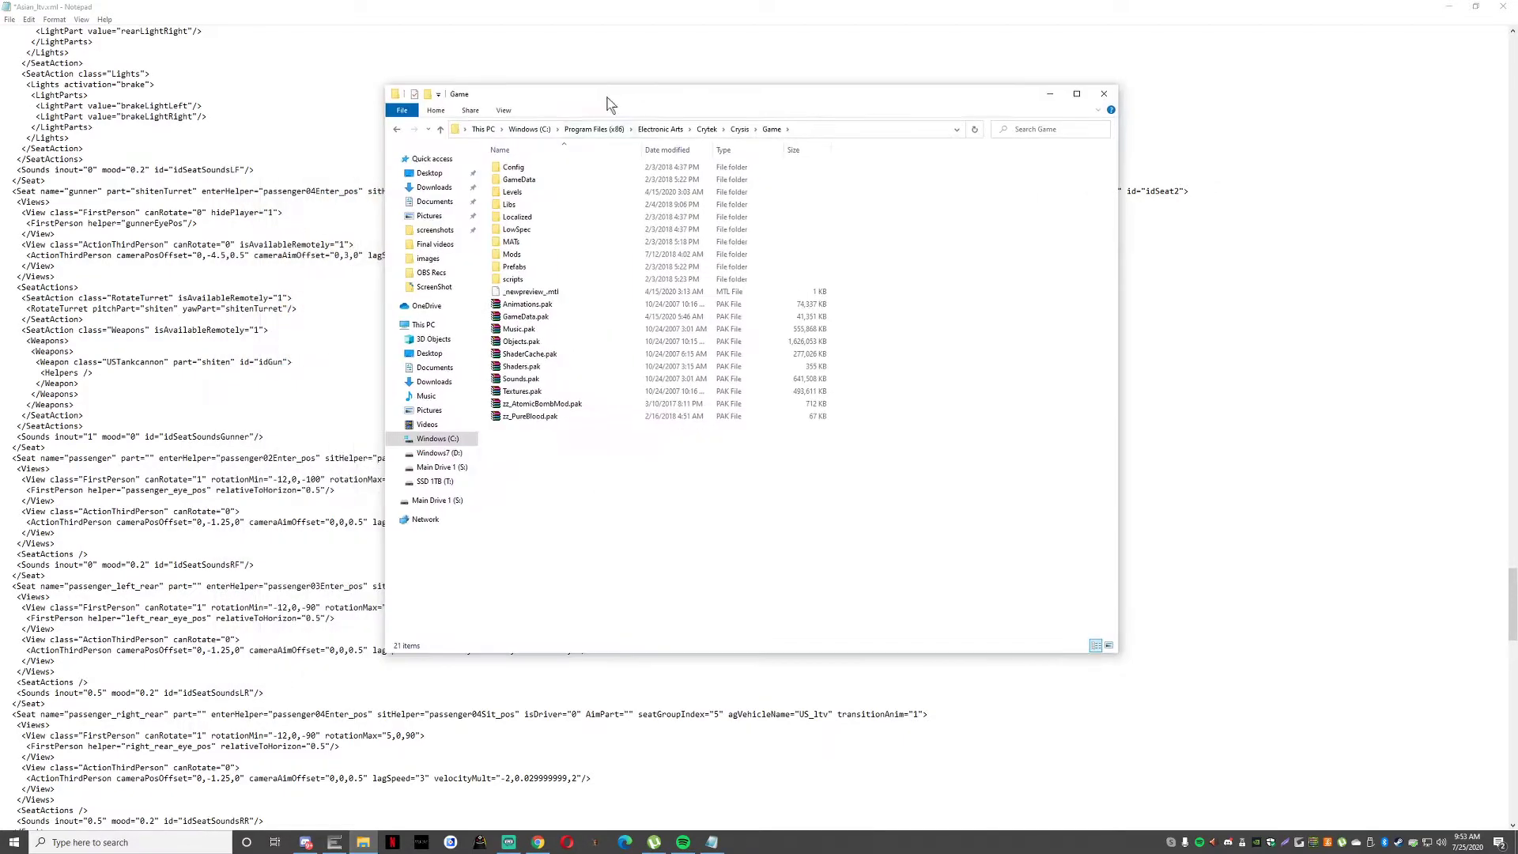
double_click(519, 180)
Look through the GameData weapon files and select USTankCannon.xml to check the exact spelling of its name.
scroll(850, 281, "down", 1)
scroll(851, 280, "down", 8)
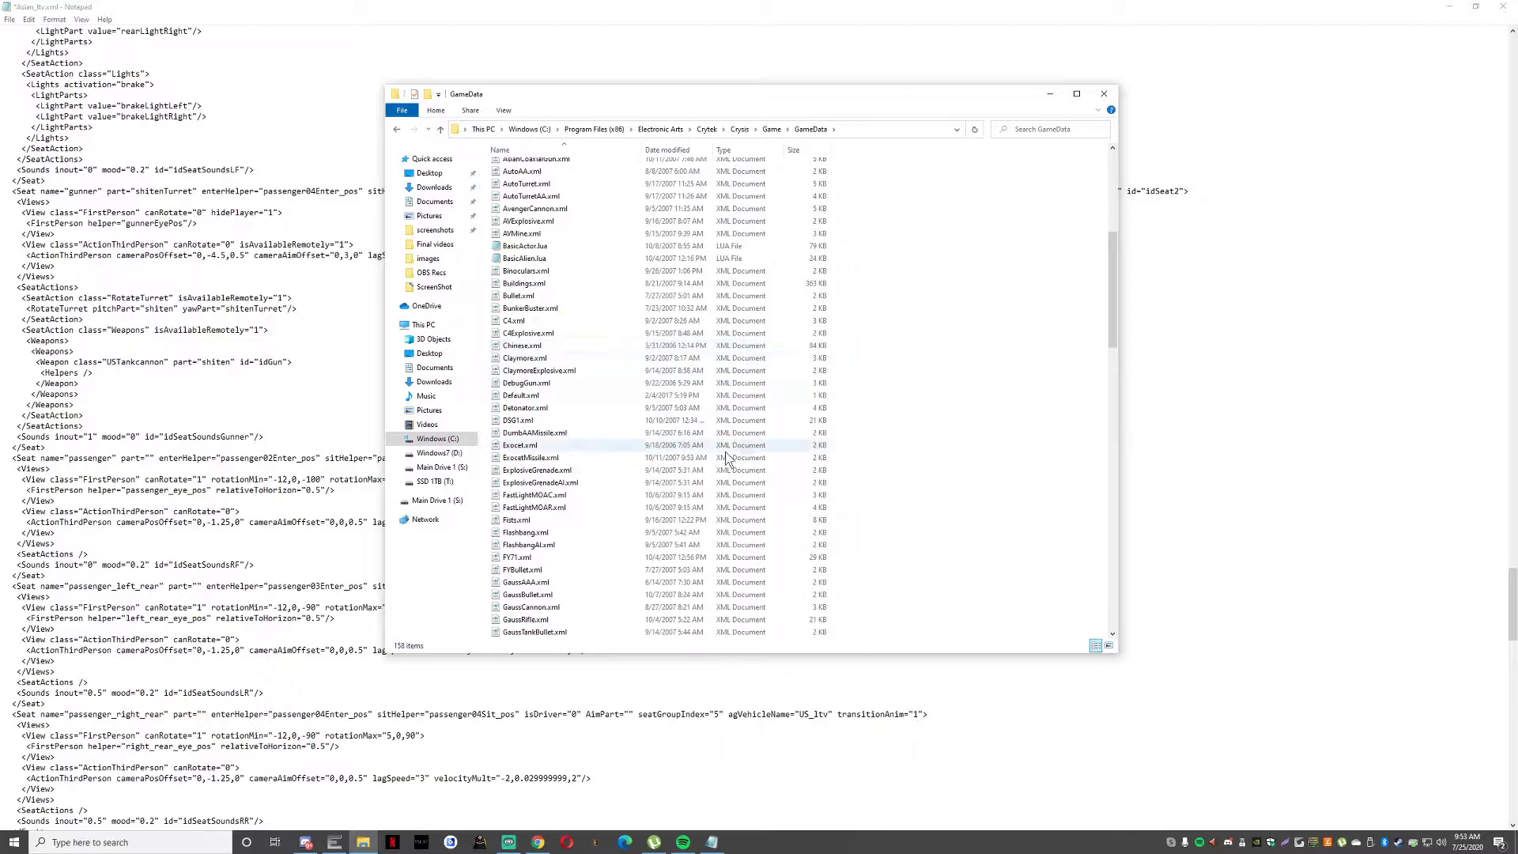
scroll(915, 441, "up", 3)
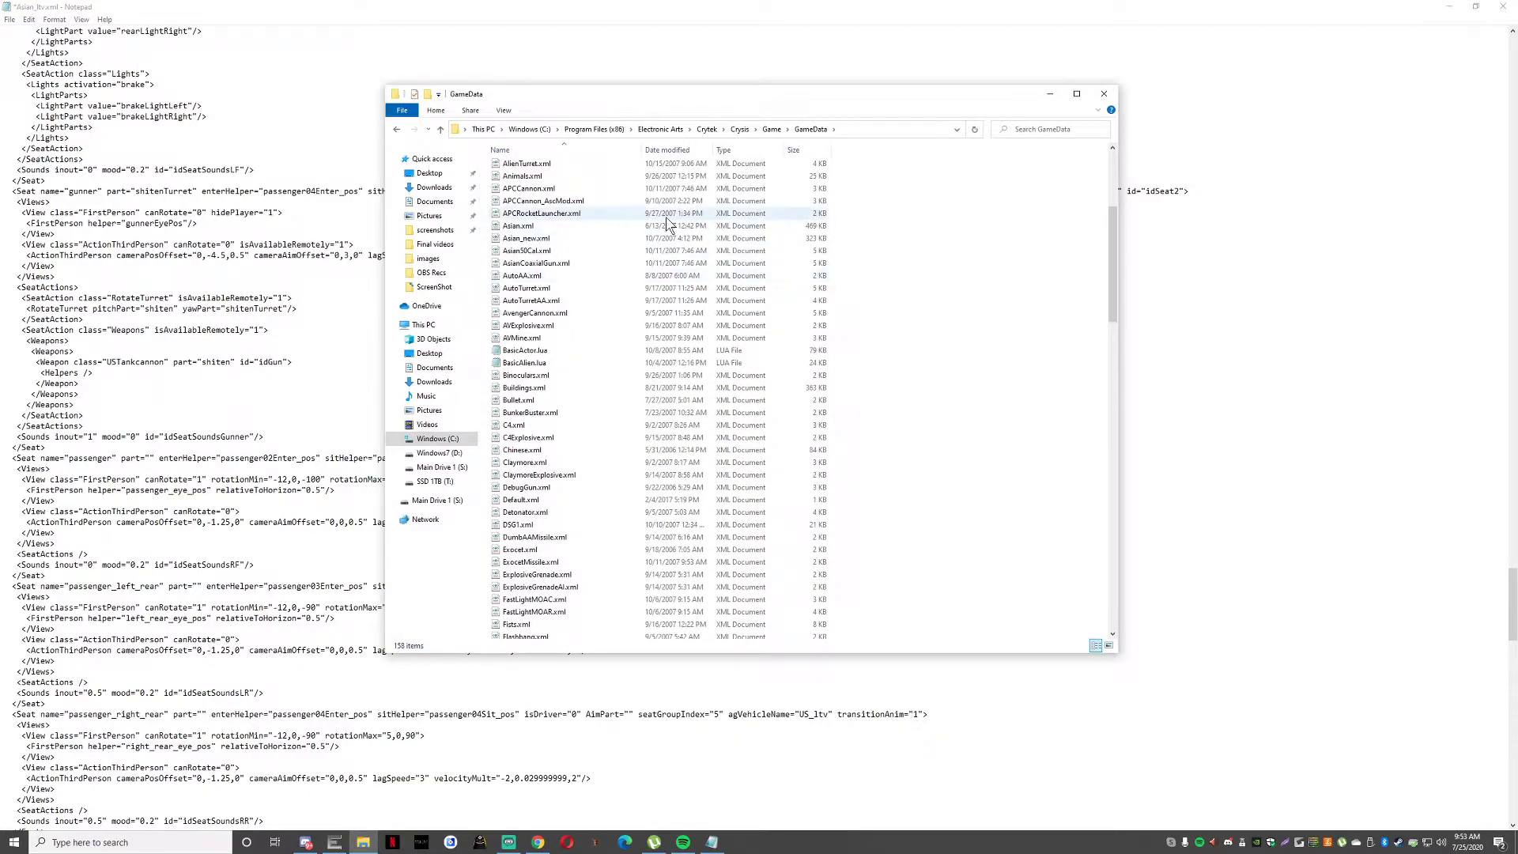
scroll(718, 201, "down", 8)
scroll(718, 202, "down", 5)
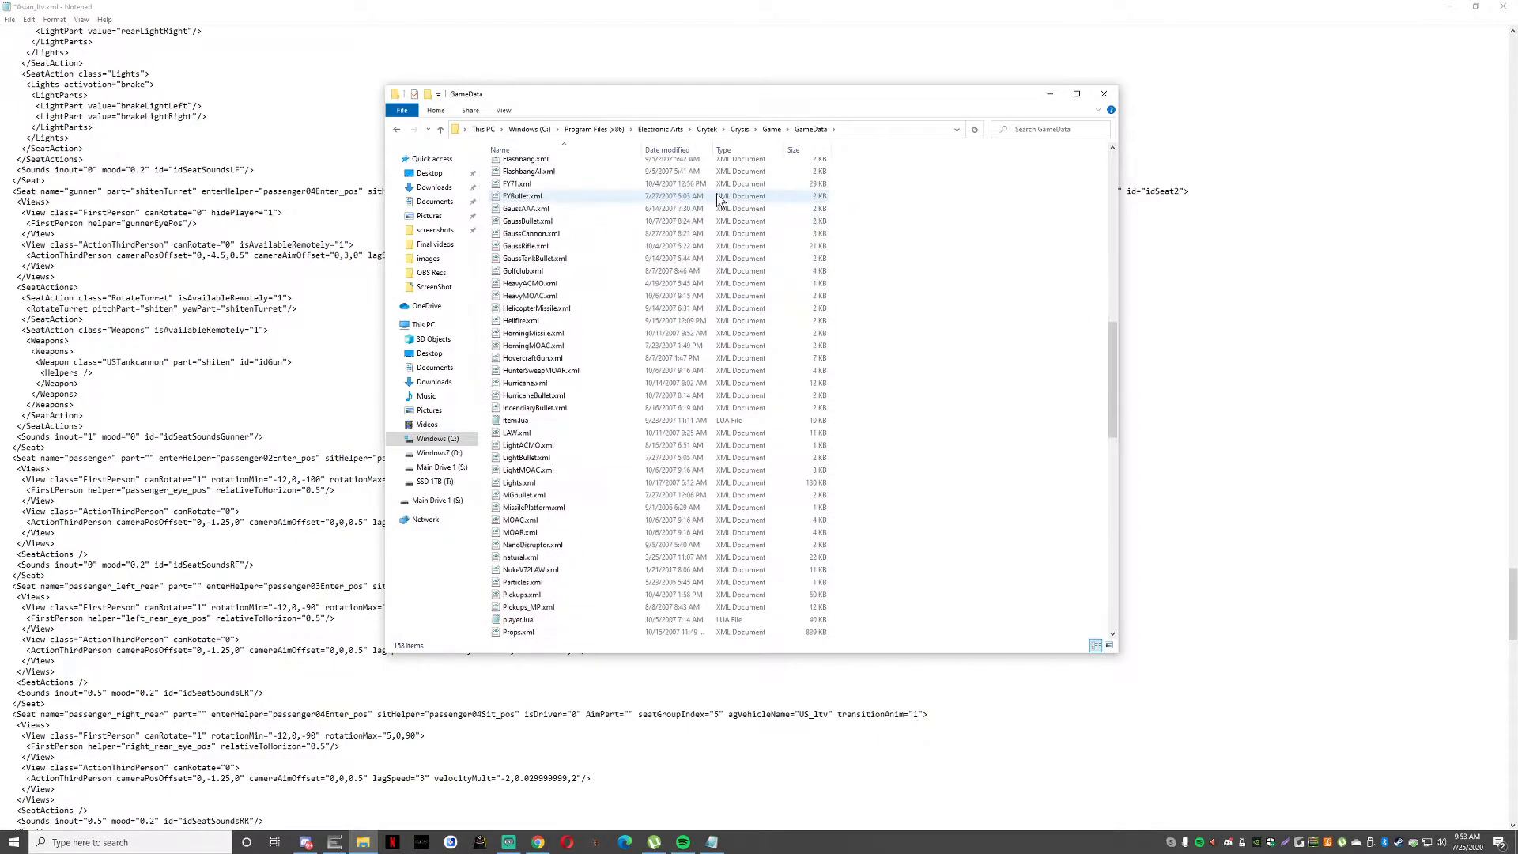
scroll(718, 202, "down", 12)
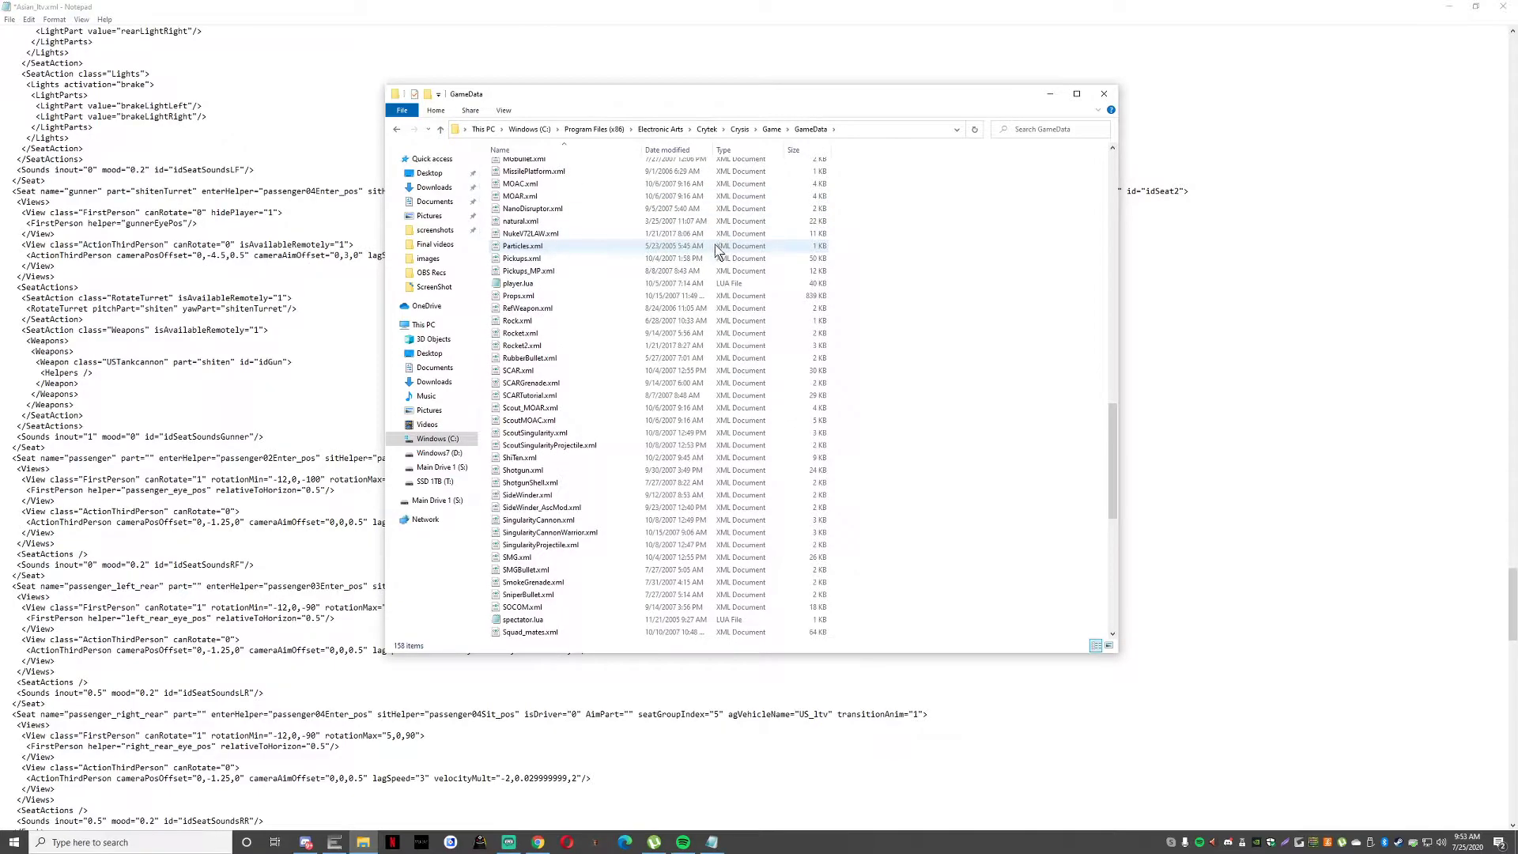
scroll(736, 268, "down", 1)
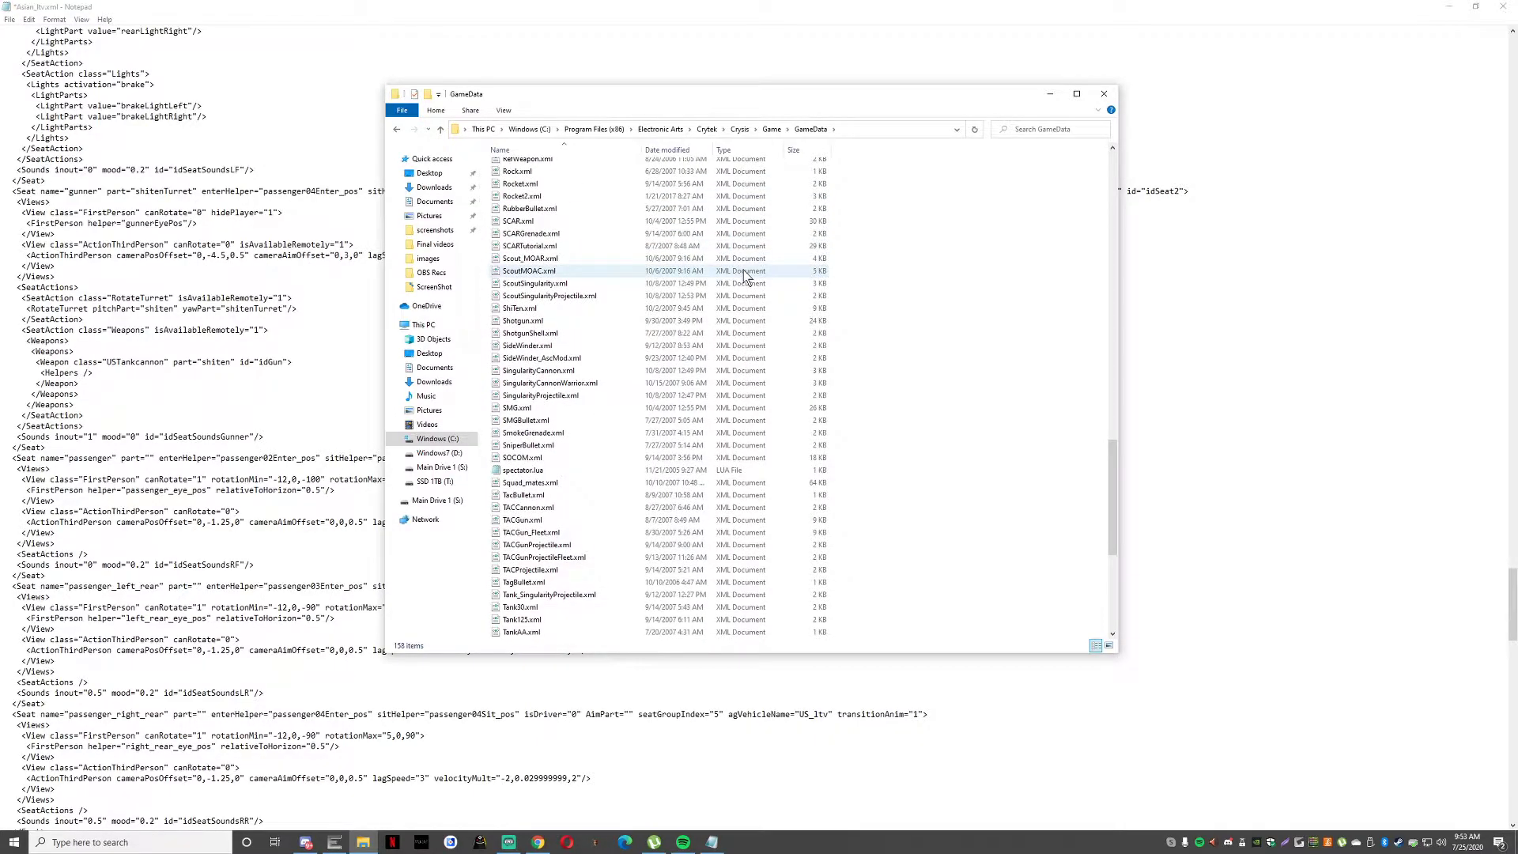
scroll(747, 281, "down", 1)
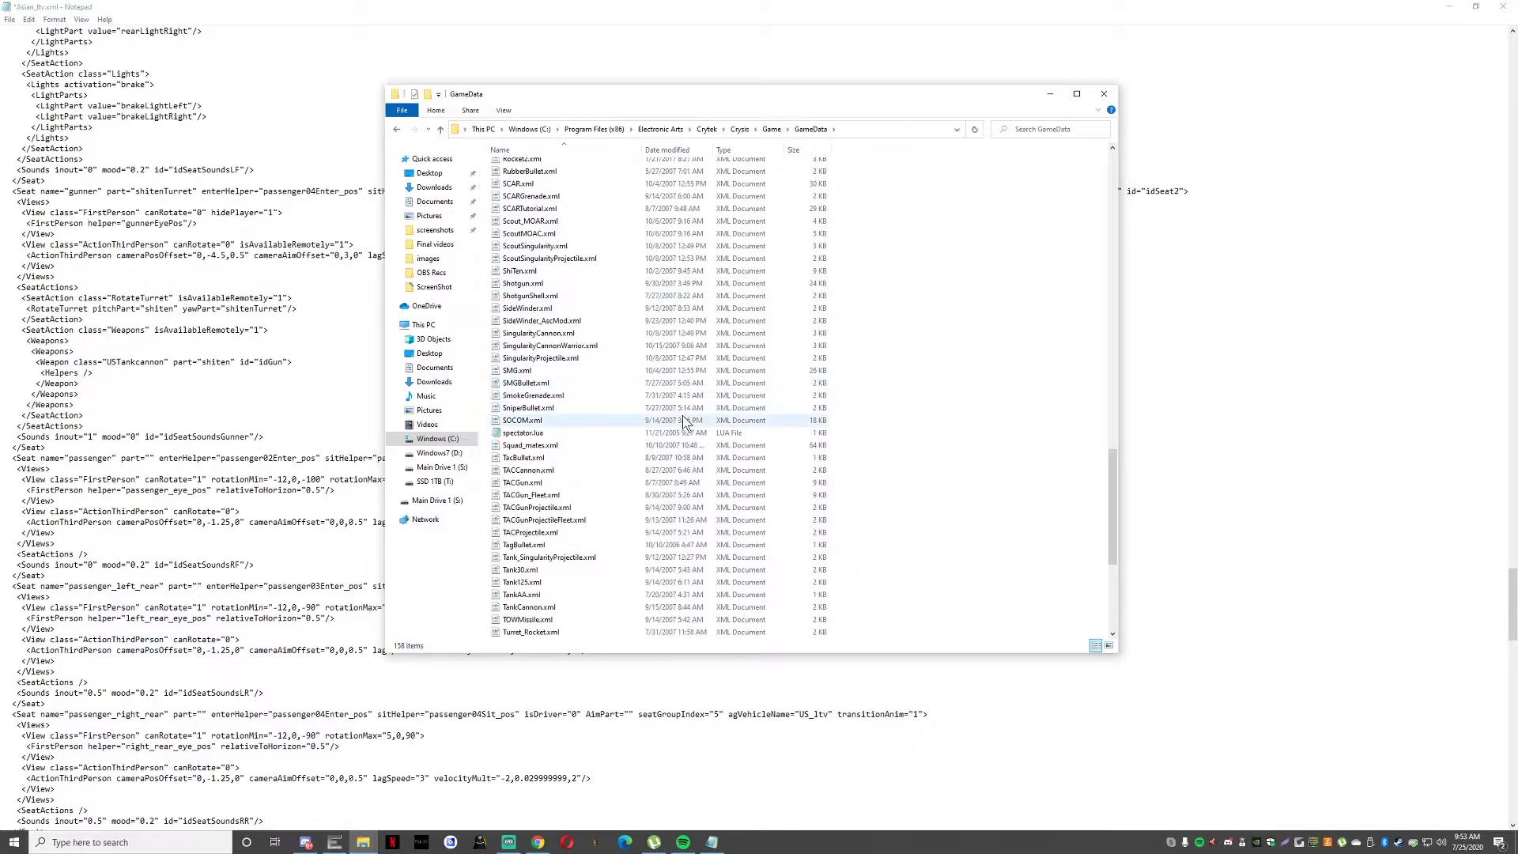
scroll(654, 292, "up", 20)
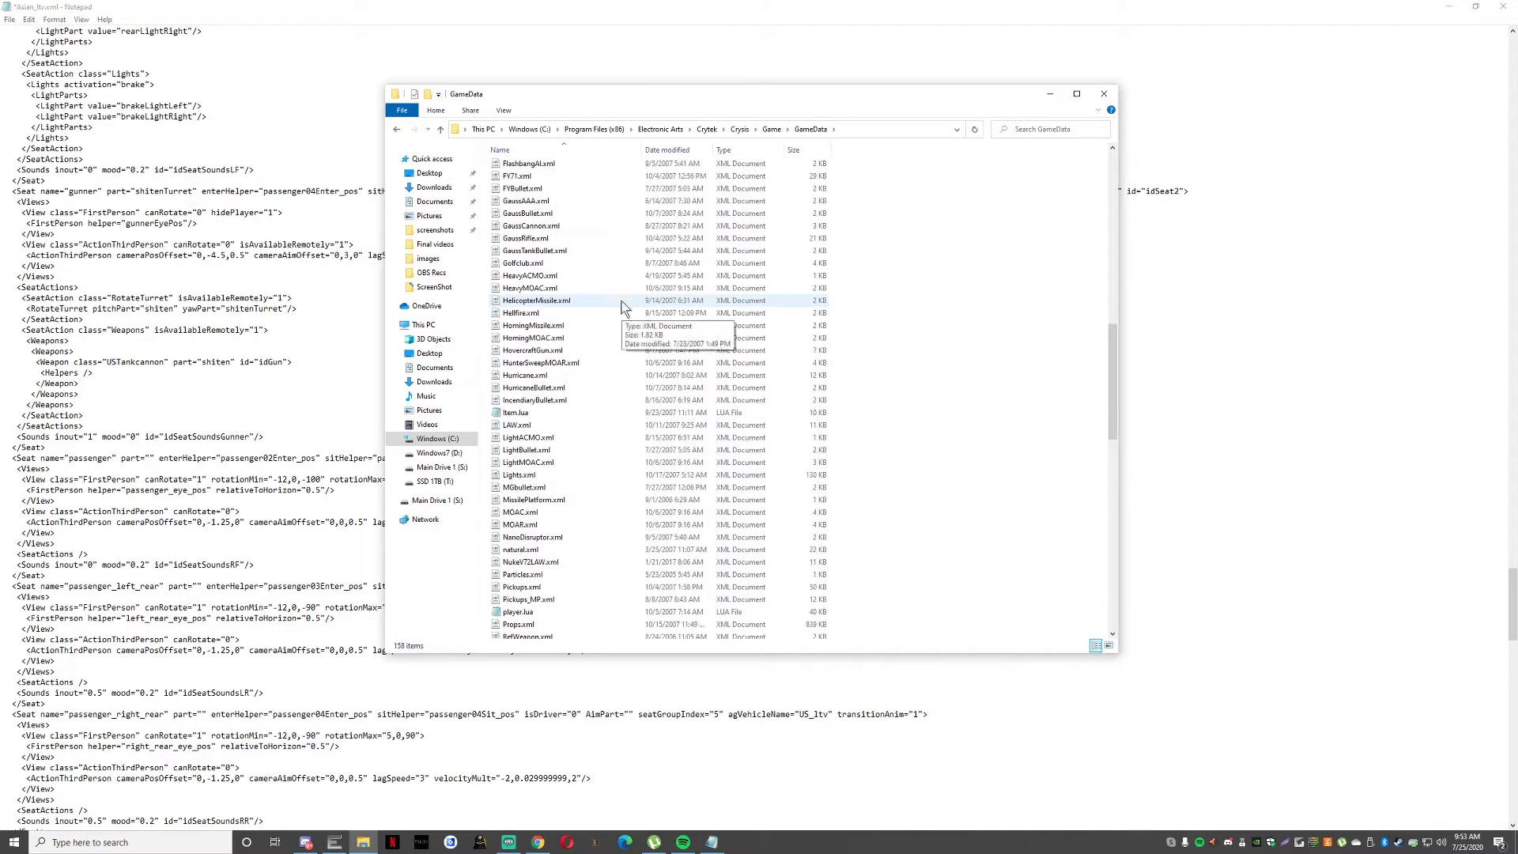
scroll(633, 290, "down", 17)
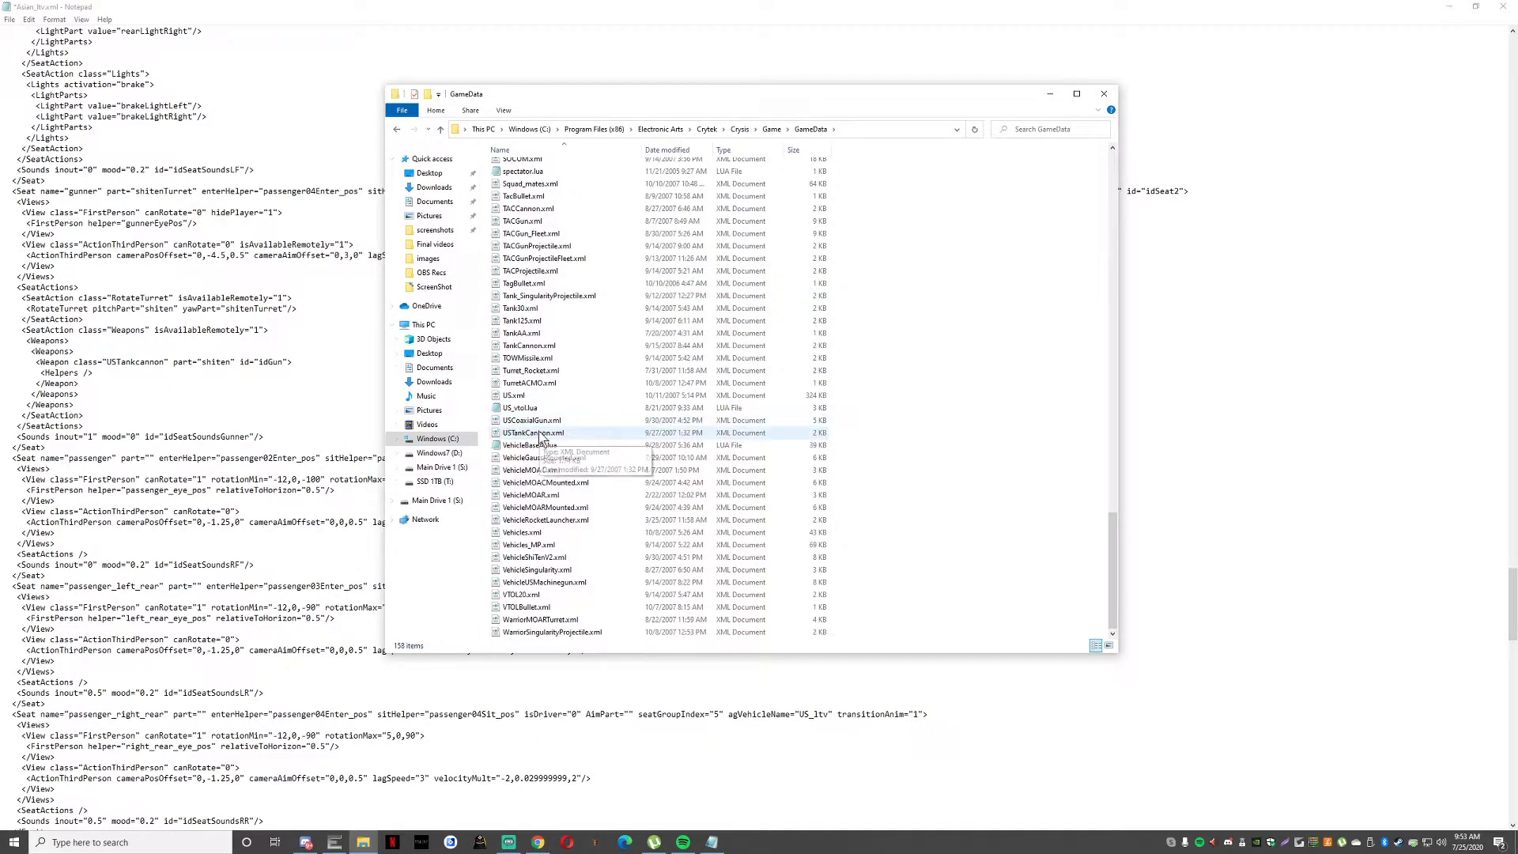
left_click(540, 434)
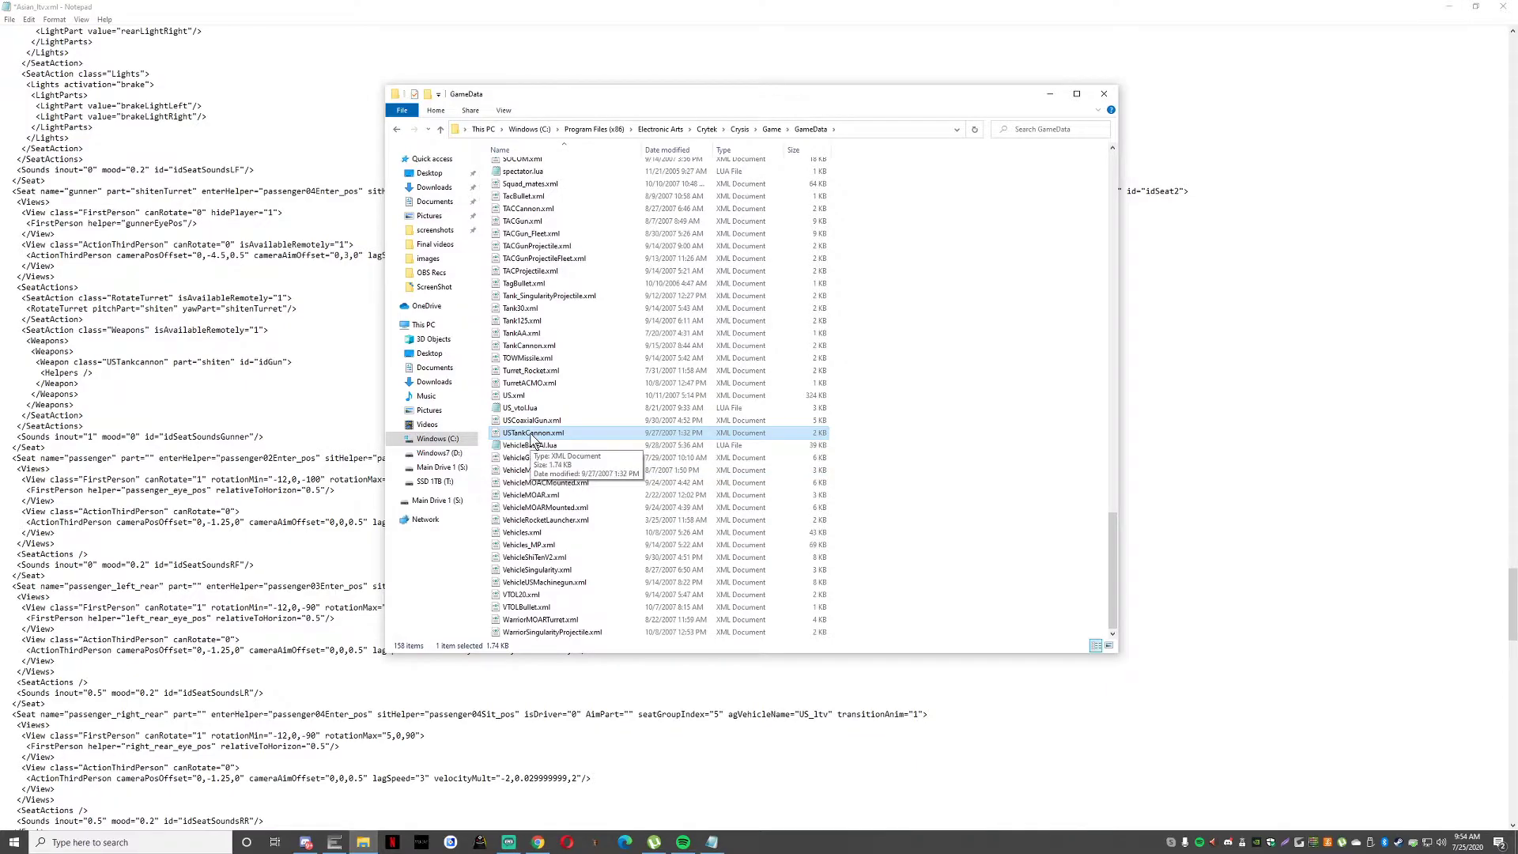
Correct the capitalisation of the gunner seat's weapon class to USTankCannon and save the LTV's XML file.
left_click(142, 361)
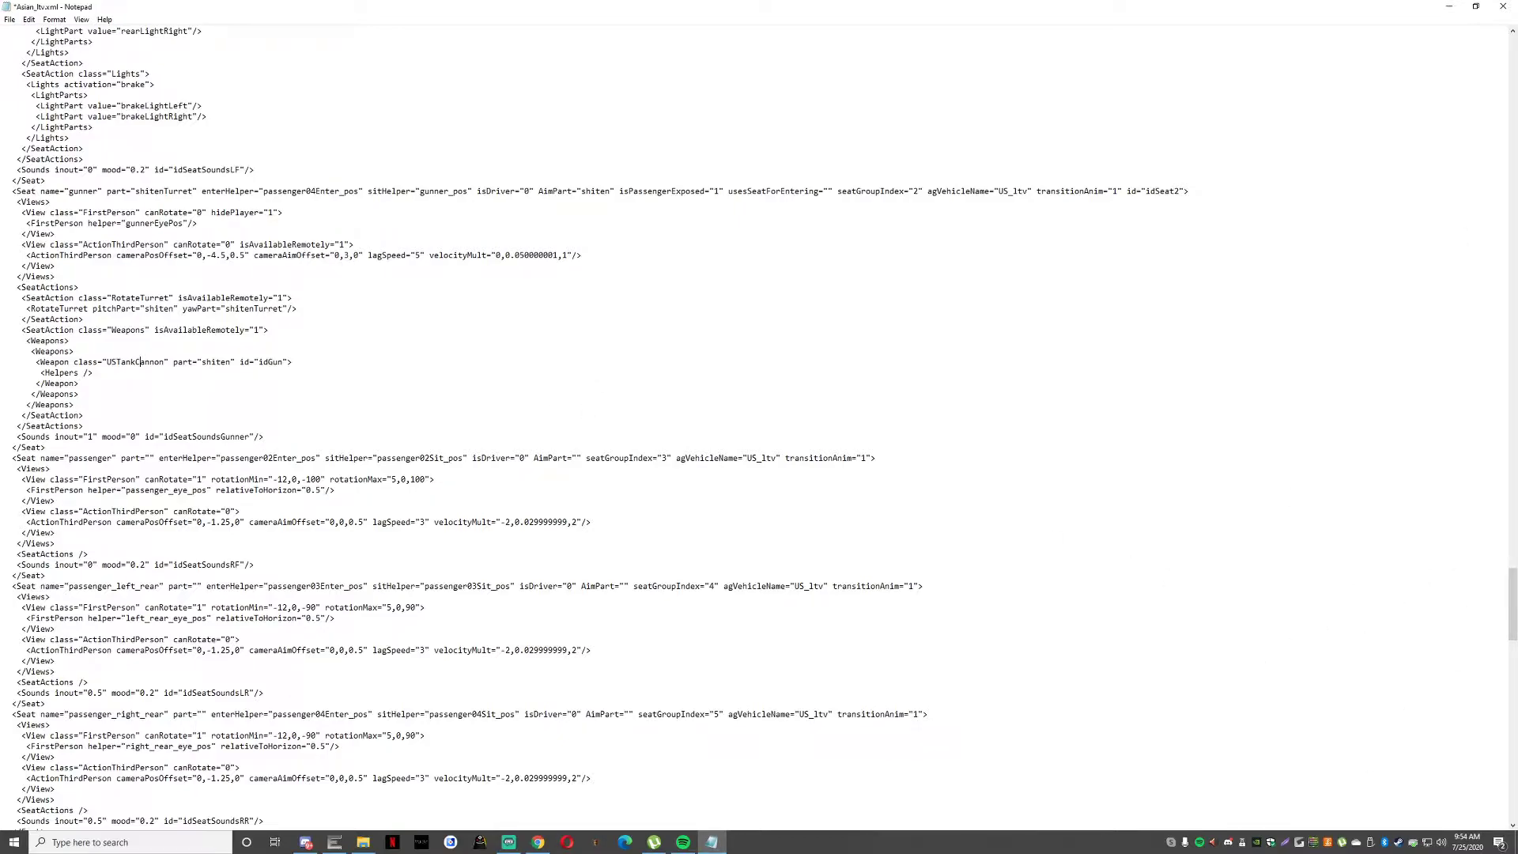
left_click(11, 19)
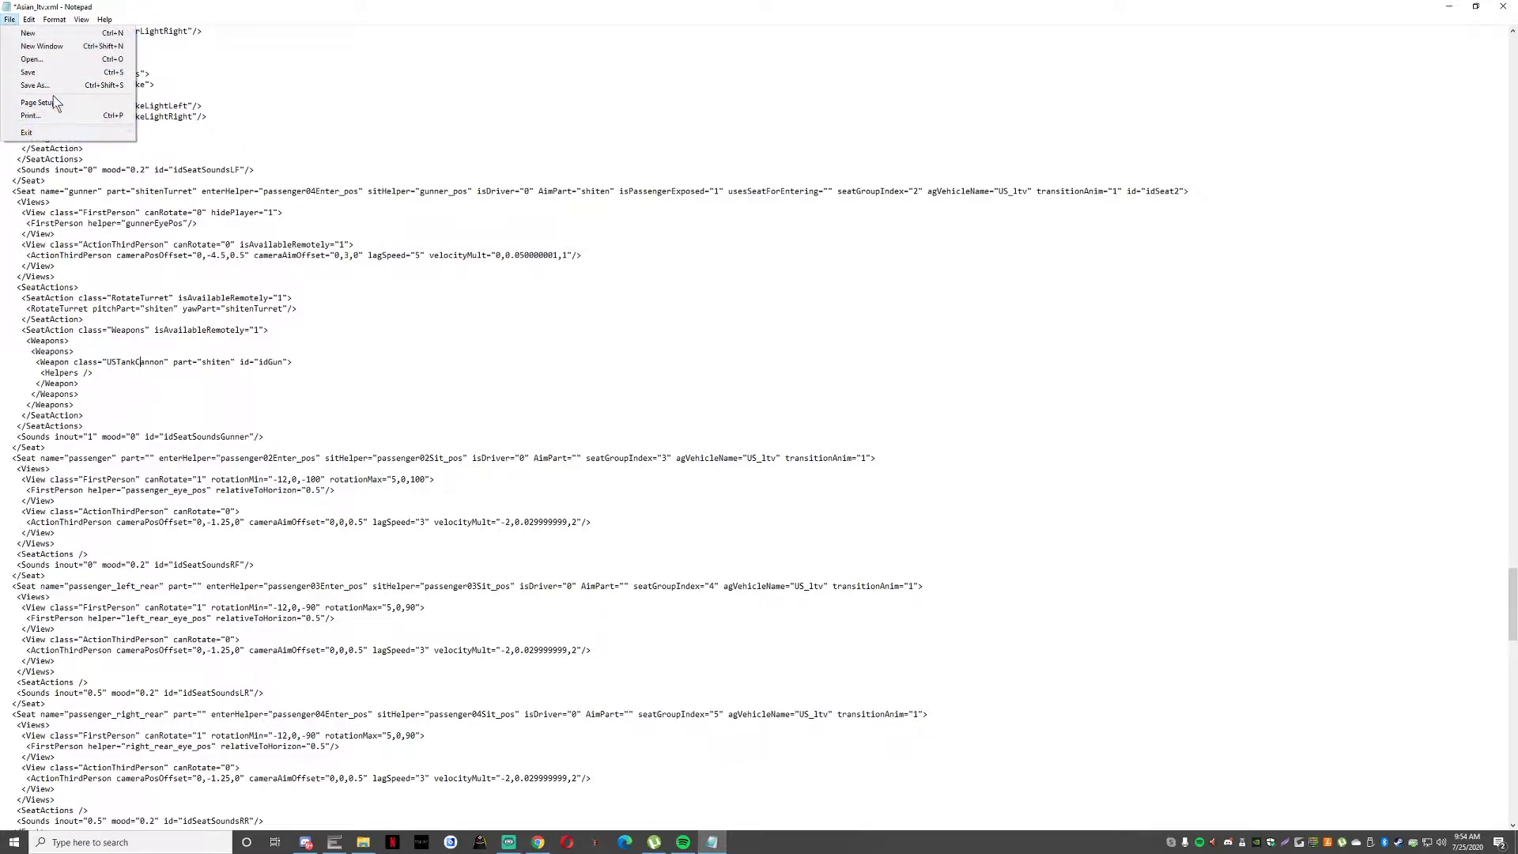
left_click(32, 70)
Minimize the XML file's window and close the Vehicle Editor.
left_click_drag(1266, 13, 1071, 472)
left_click_drag(737, 99, 617, 87)
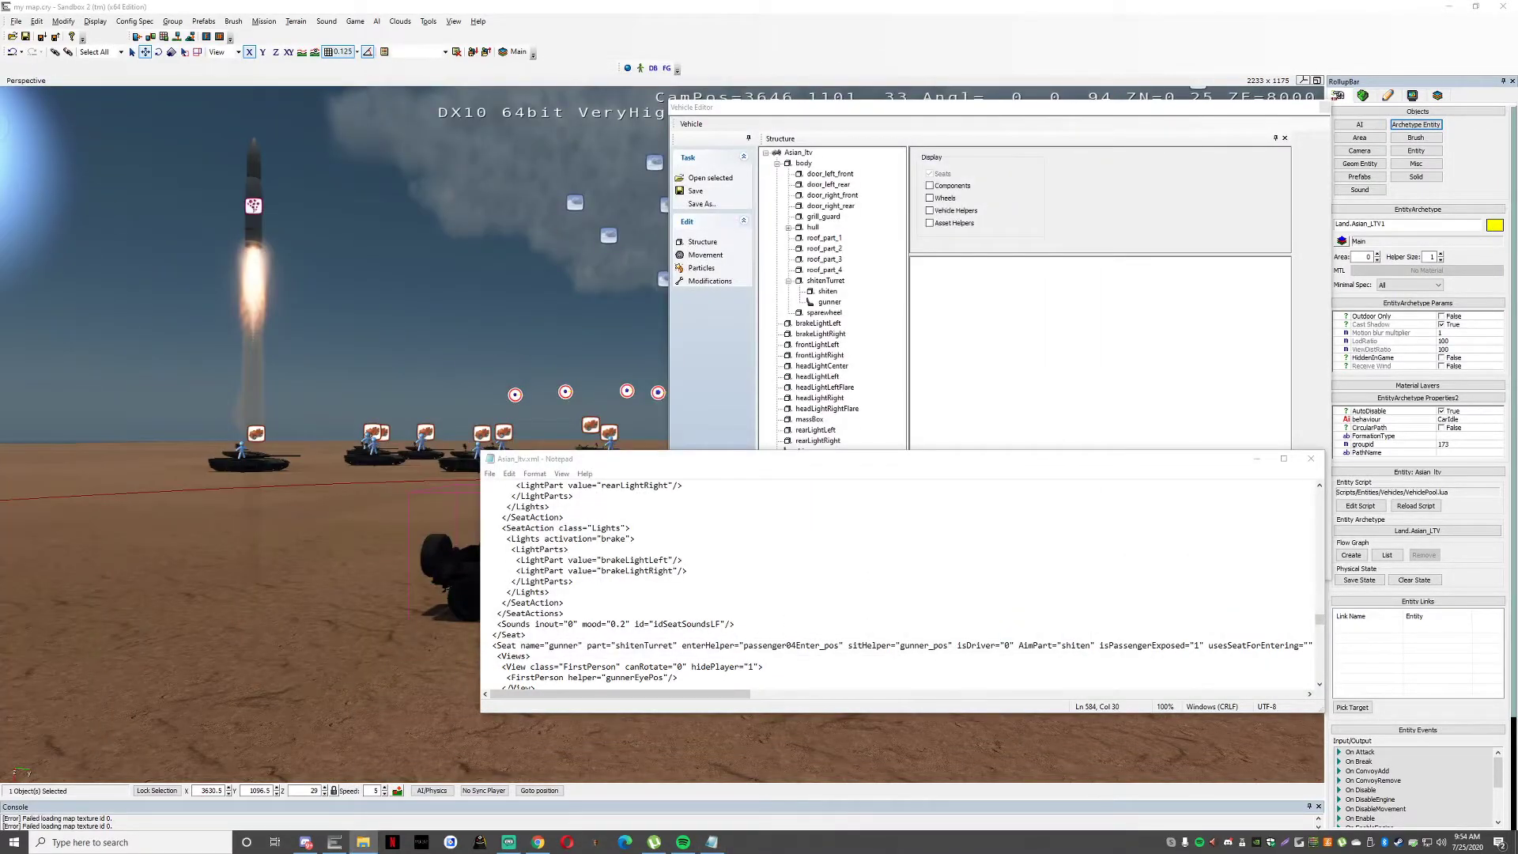
left_click(1257, 459)
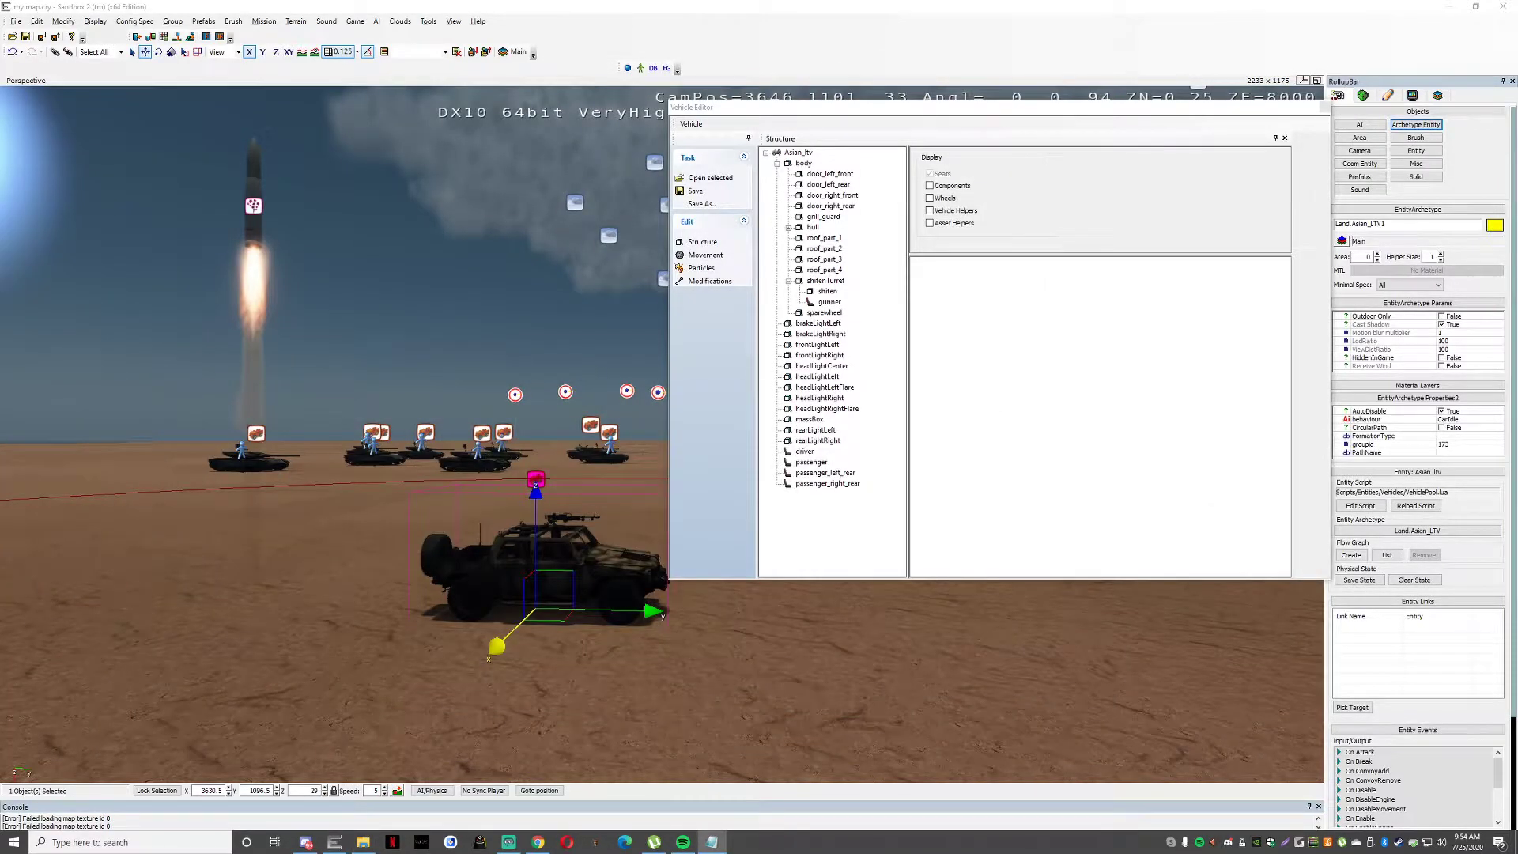
left_click(1325, 108)
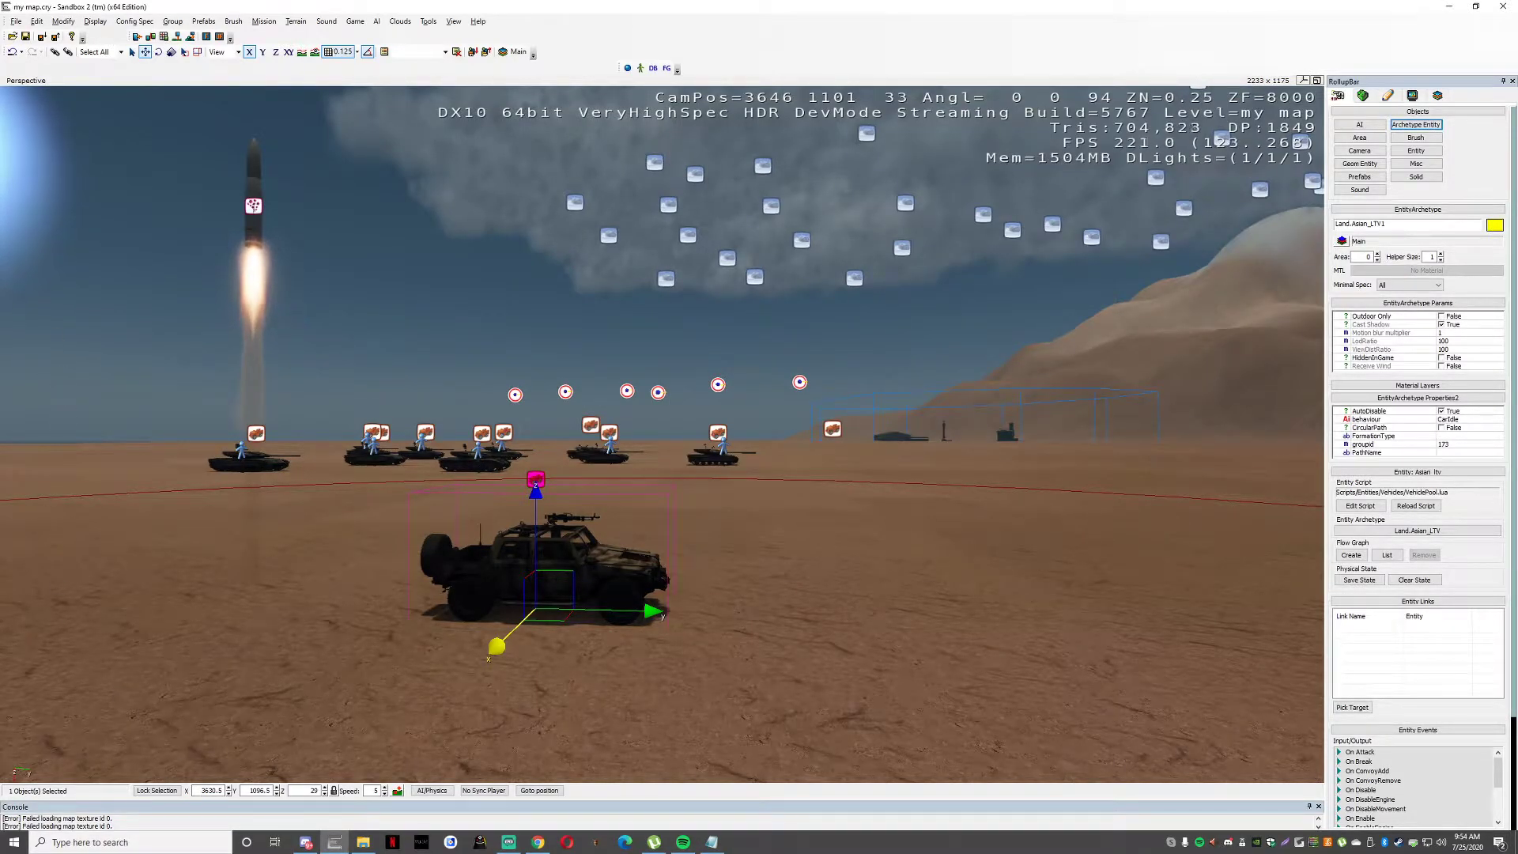
Save the current map and exit the Sandbox editor.
left_click(15, 22)
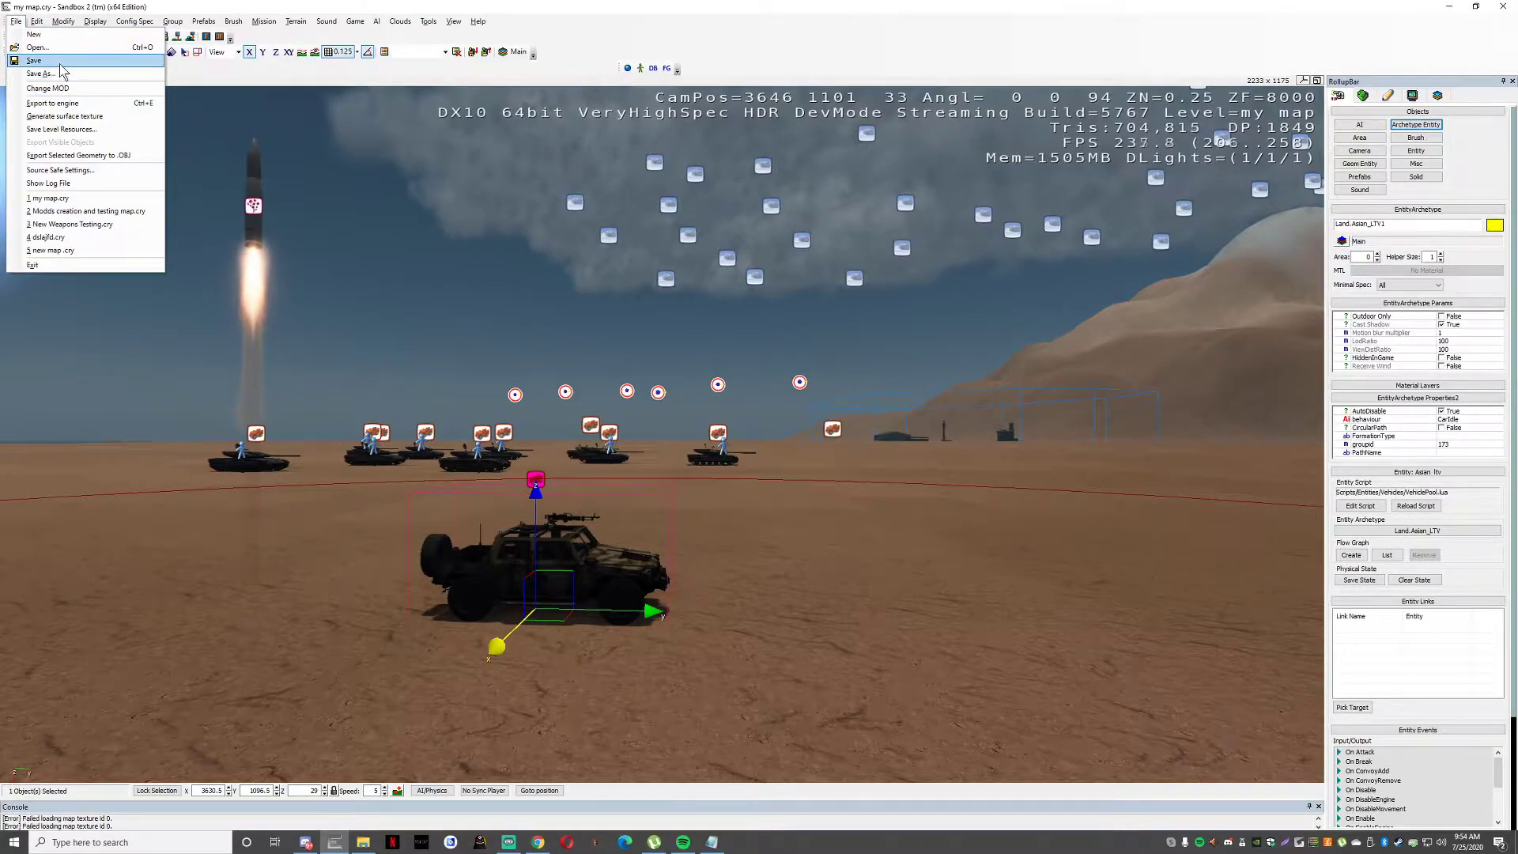
left_click(60, 62)
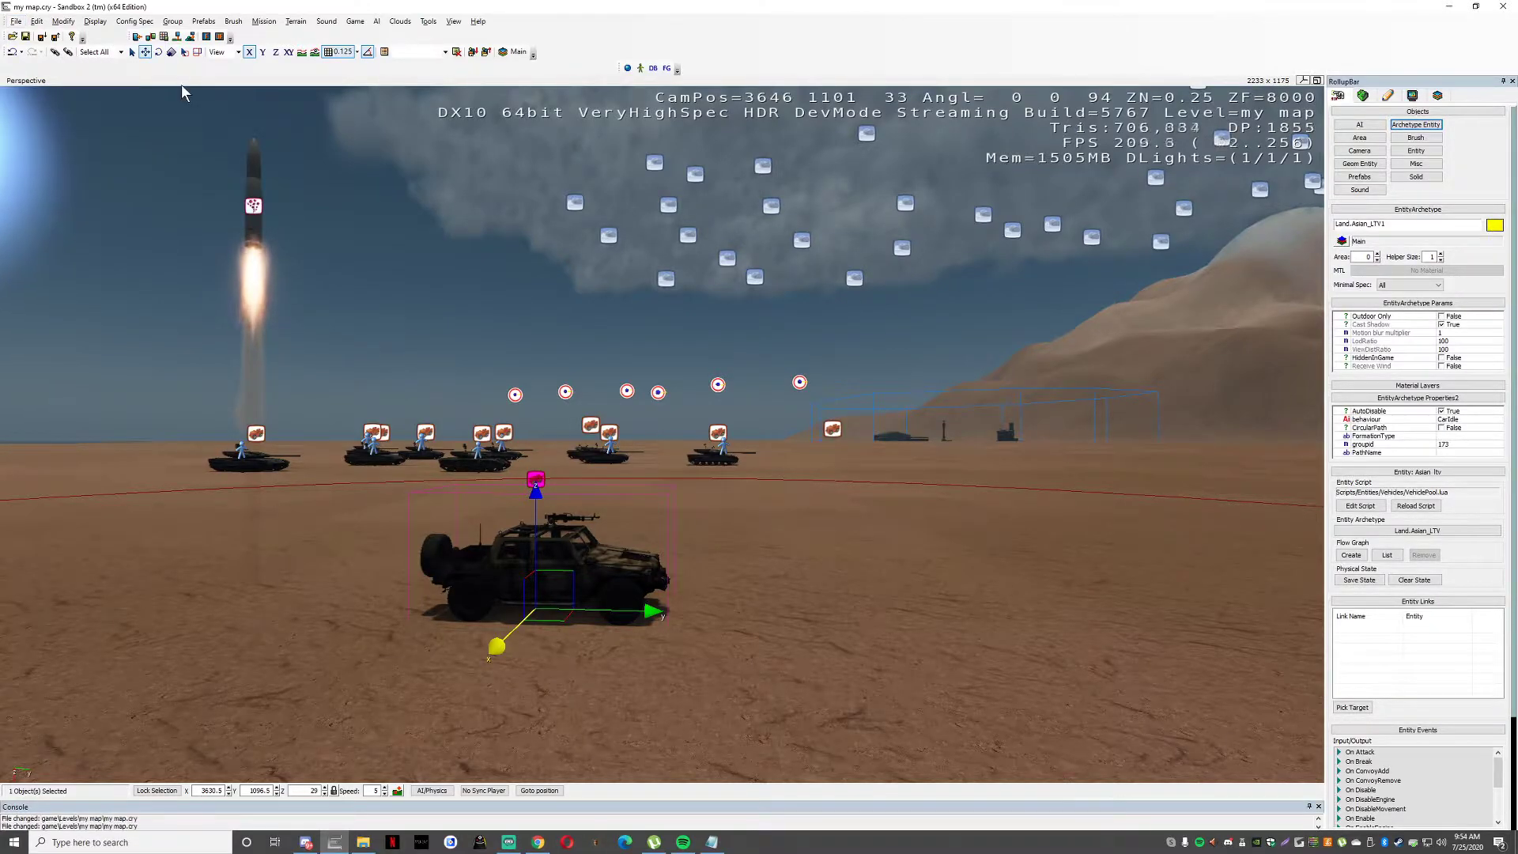
left_click(427, 21)
left_click(1507, 14)
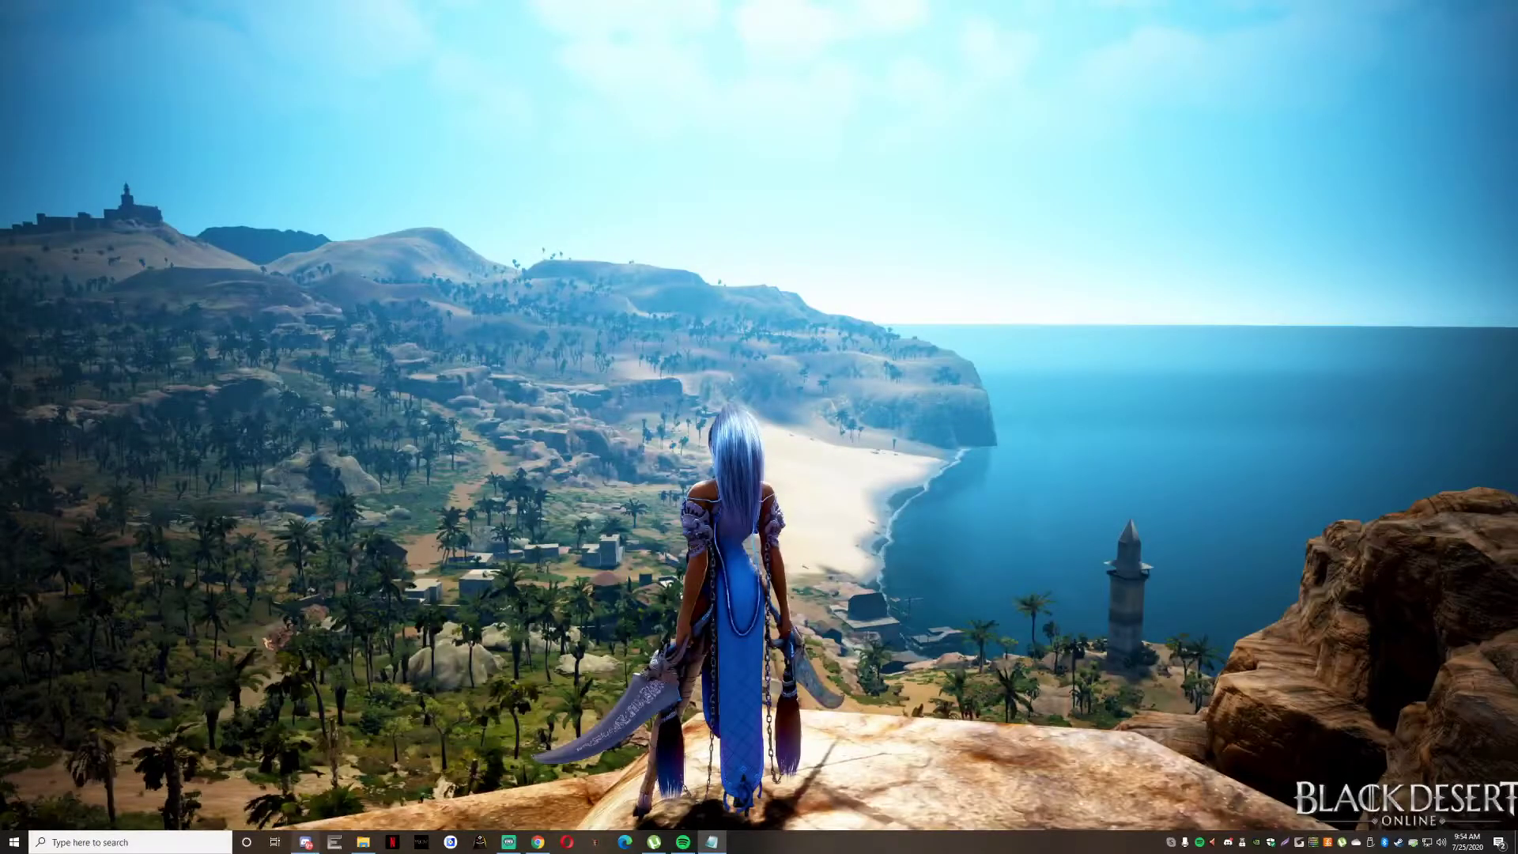
Search Windows for "edit" and relaunch the 64-bit Sandbox editor.
left_click(99, 843)
type("edi")
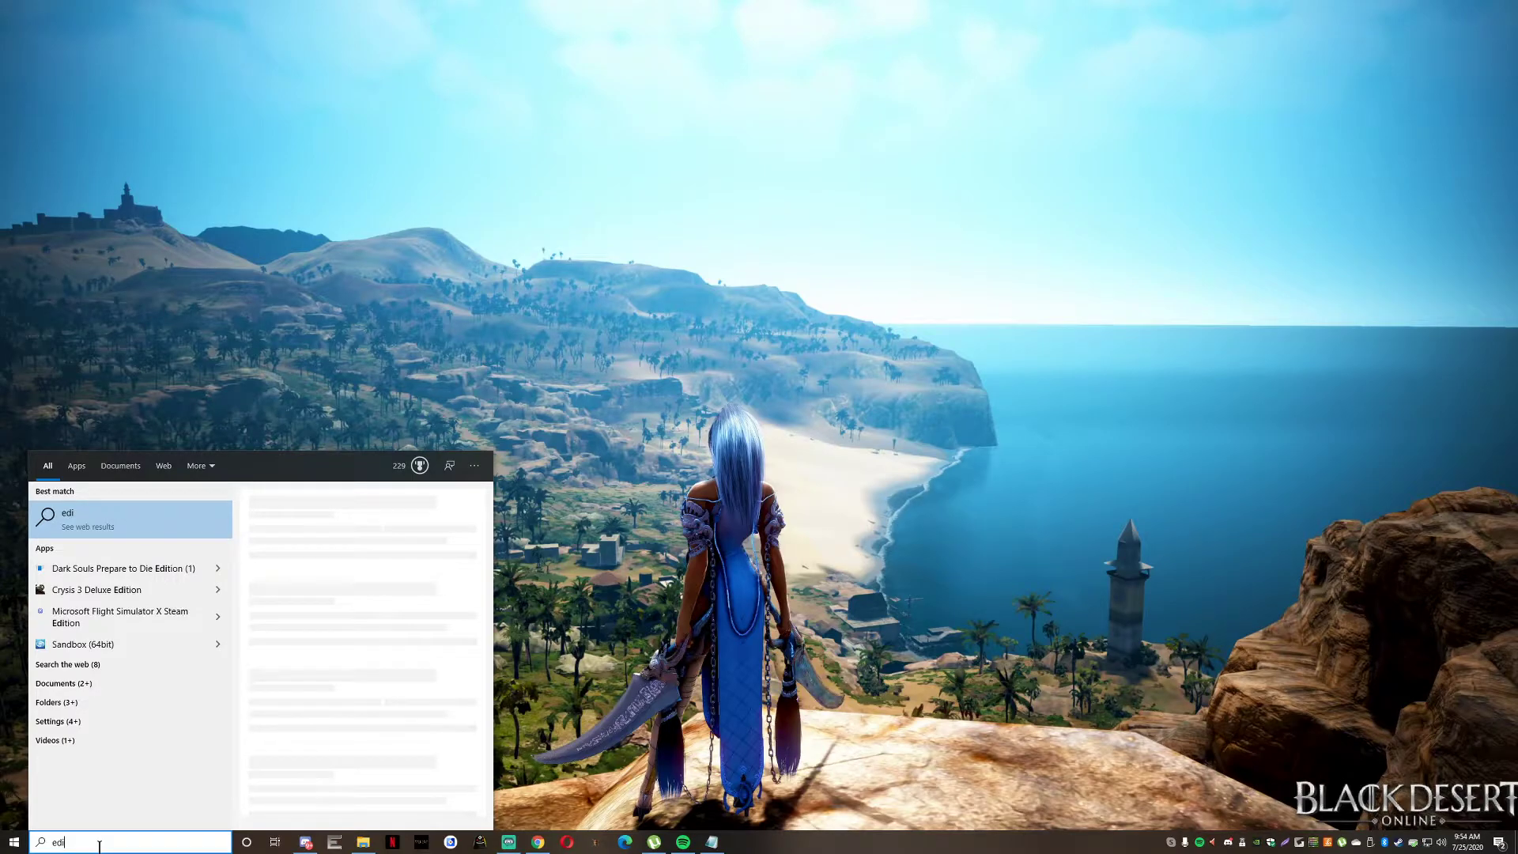
type("t")
key("Down")
key("Return")
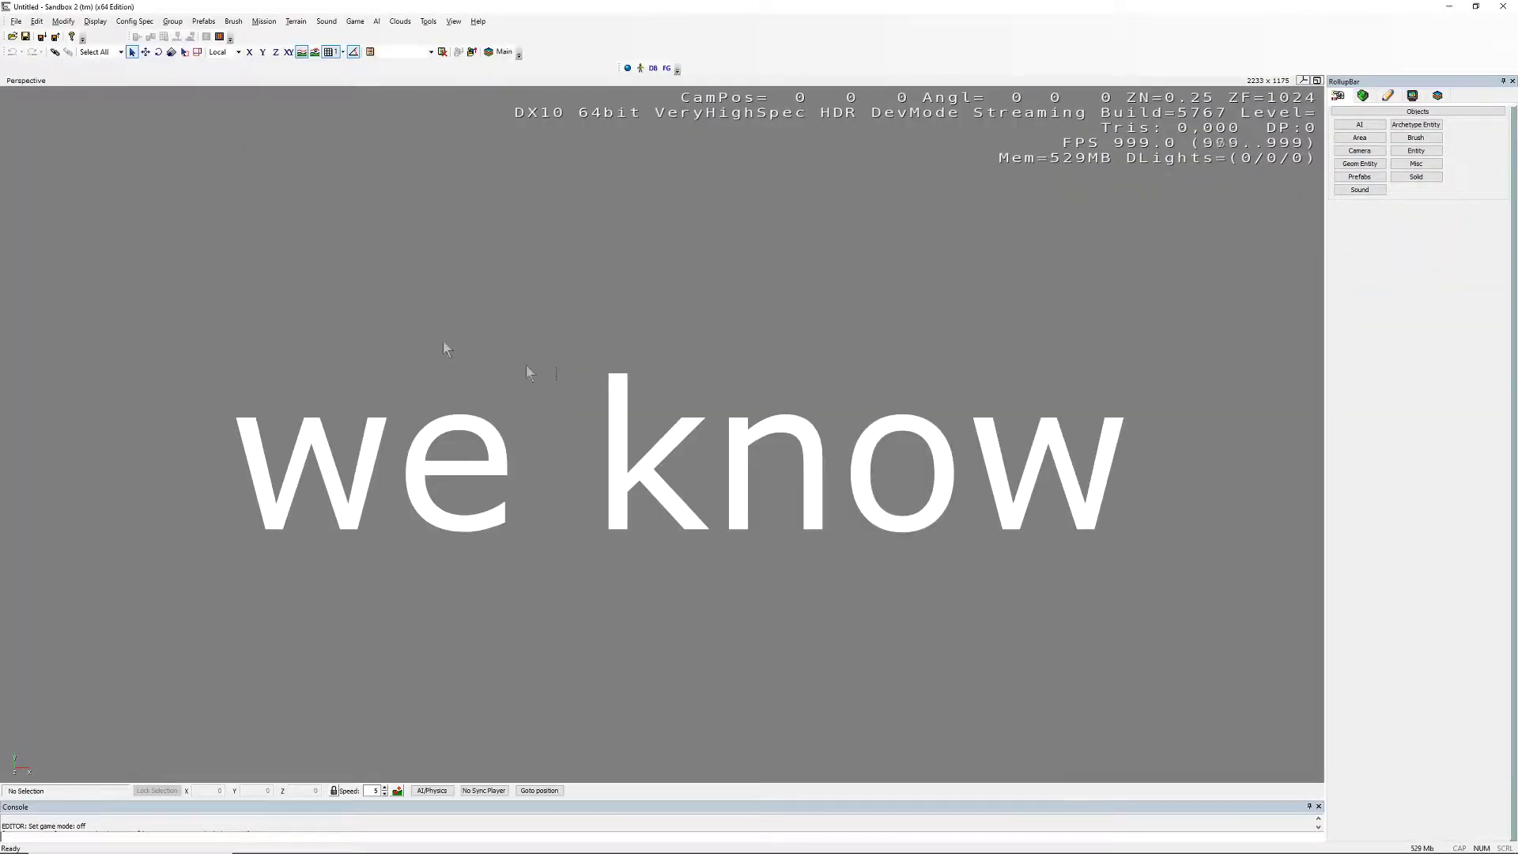
Reopen the recent level my map.cry and dismiss the errors report.
left_click(16, 21)
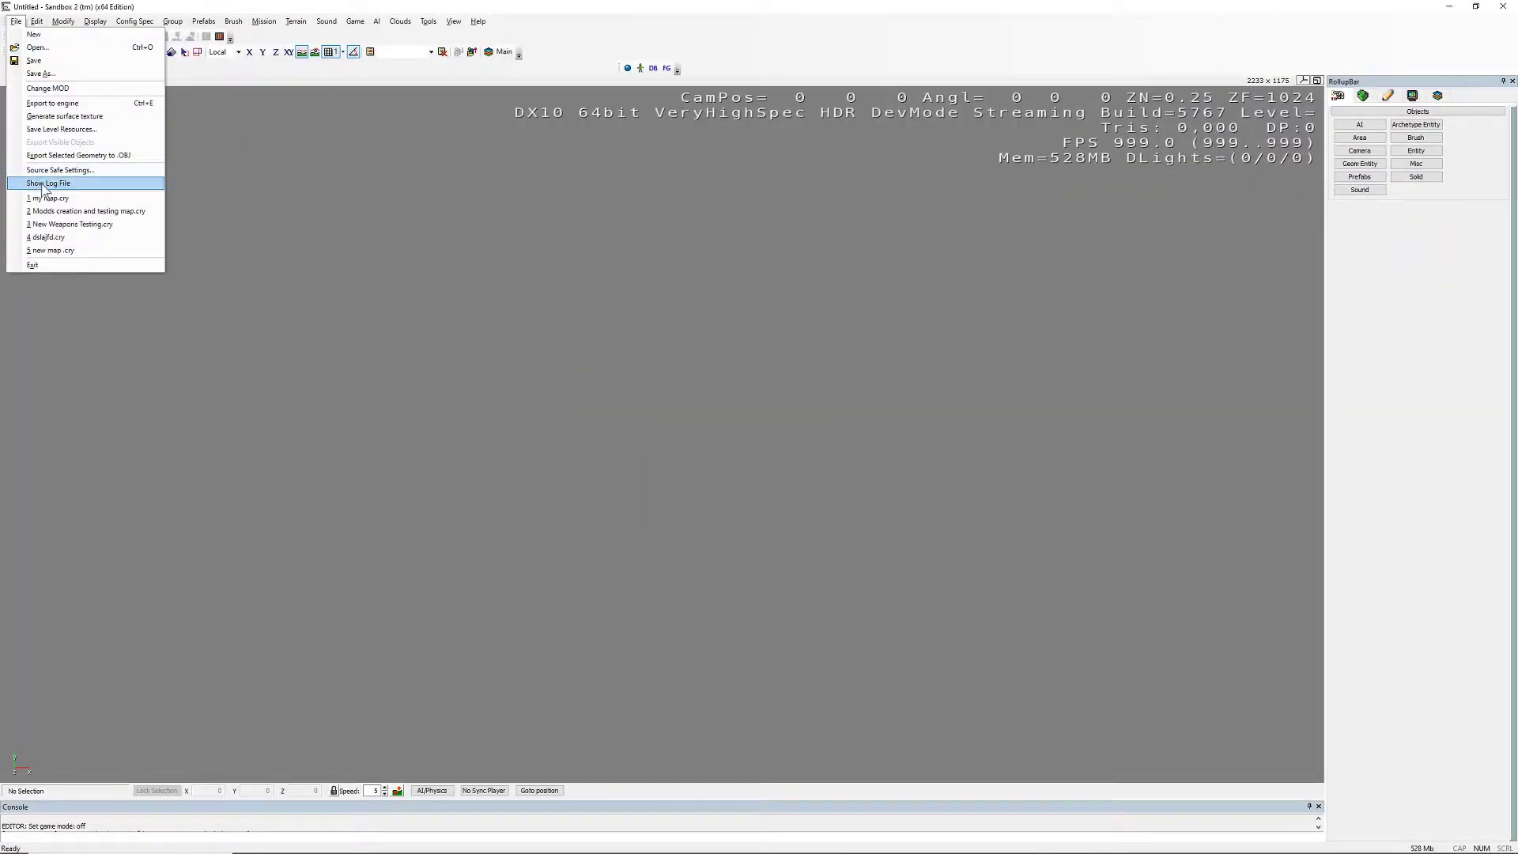
left_click(77, 200)
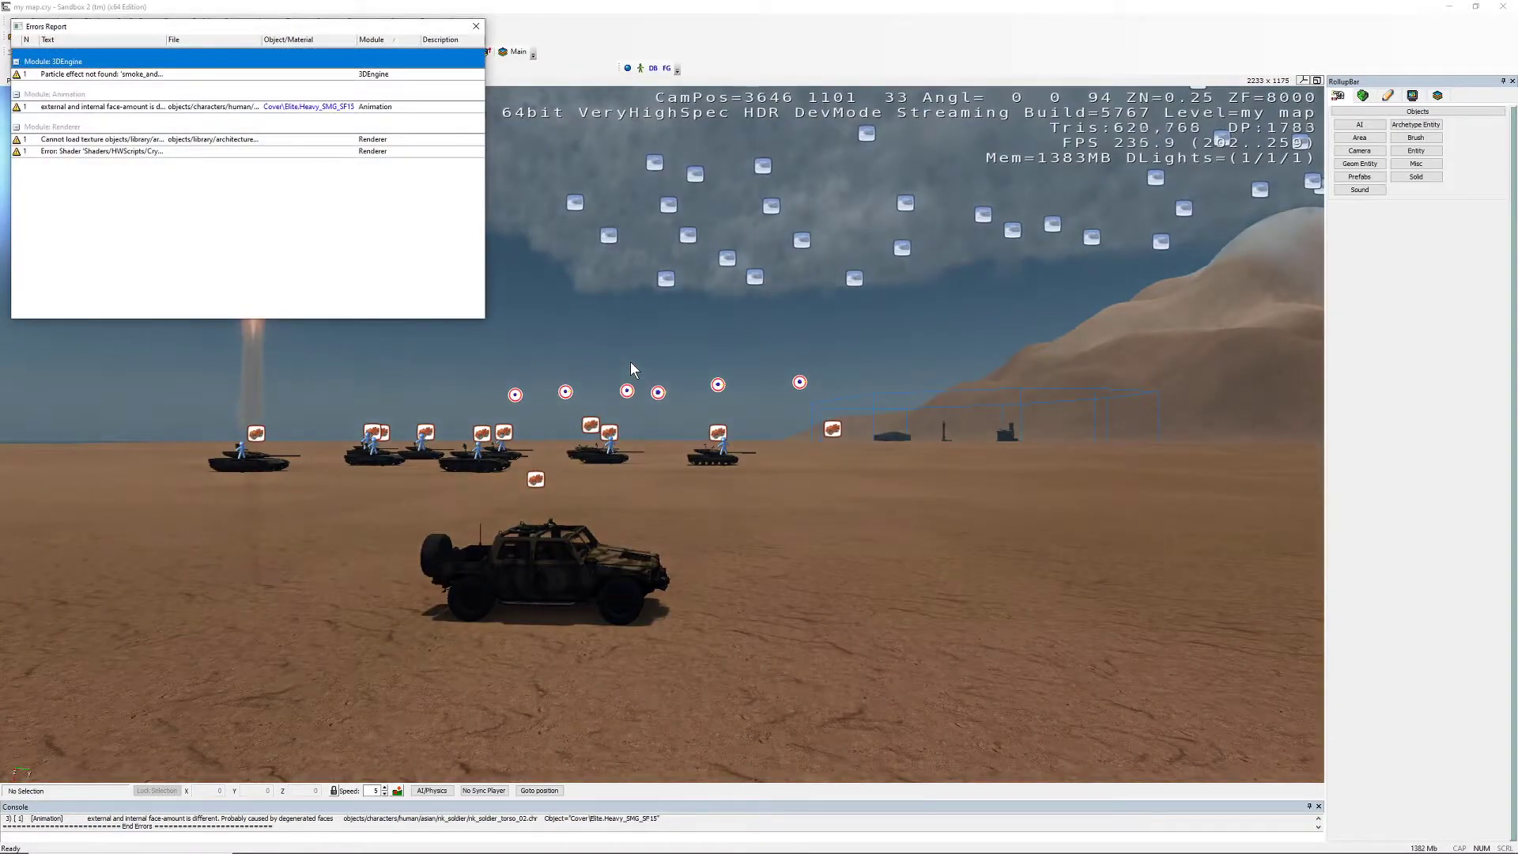
left_click(476, 27)
Inspect the LTV's roof turret up close, start game mode beside the vehicle and get into its driver seat.
right_click_drag(747, 396, 747, 396)
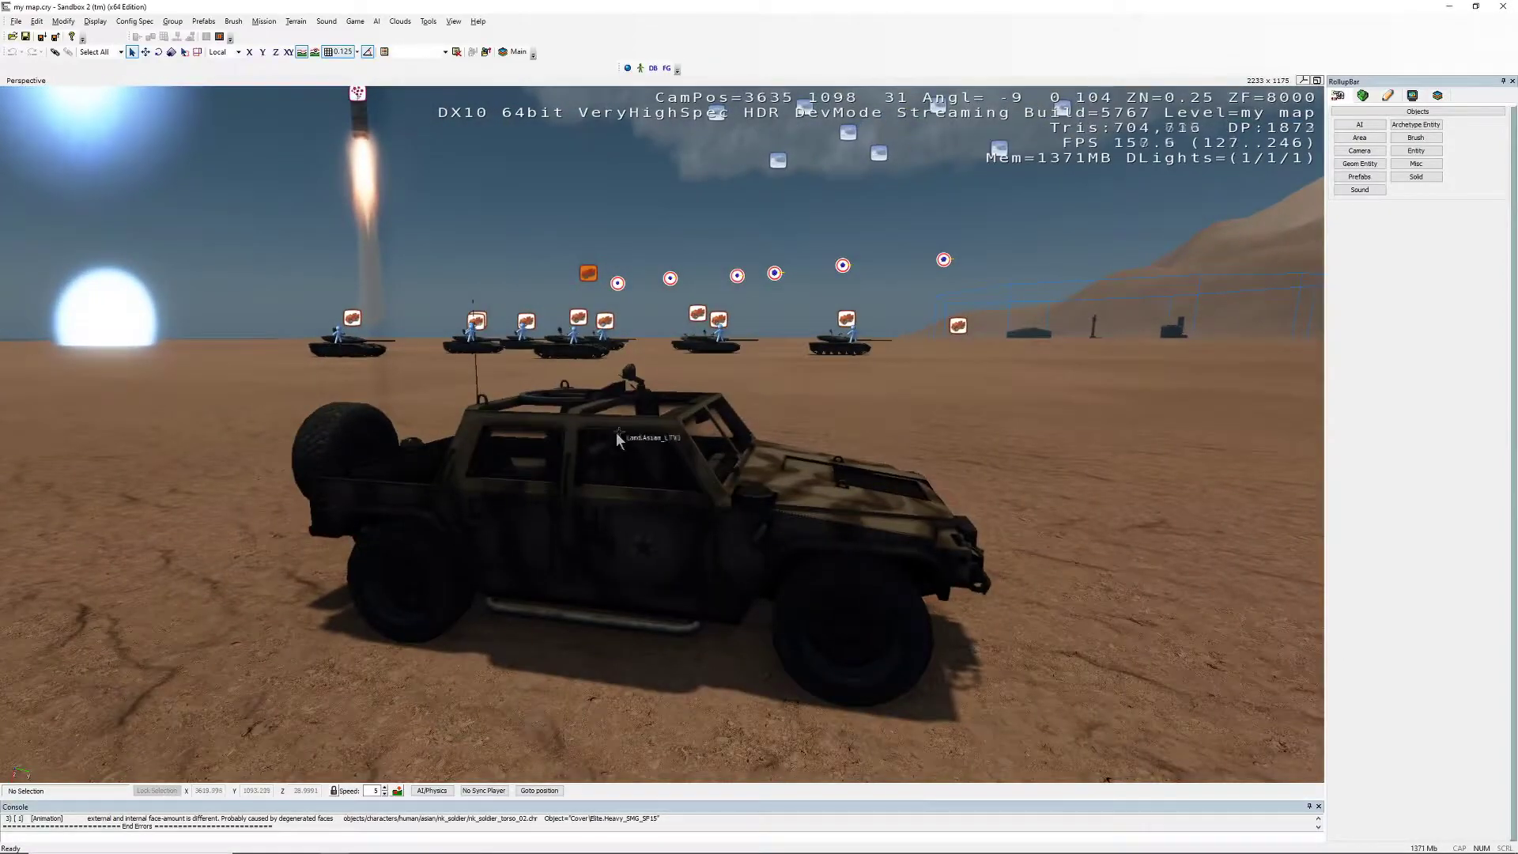
right_click_drag(613, 434, 560, 421)
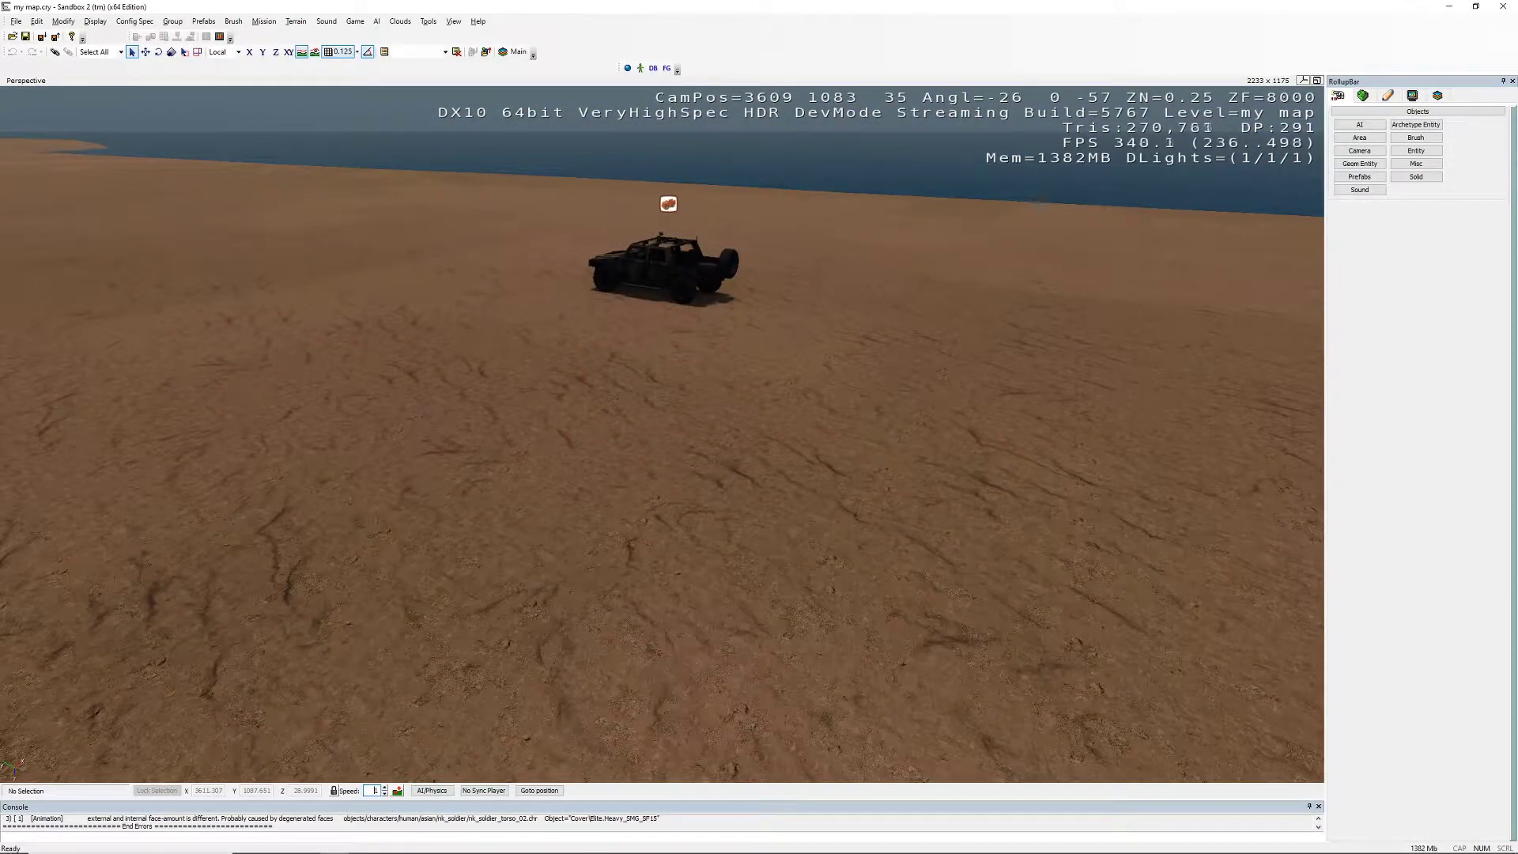
right_click_drag(929, 641, 914, 336)
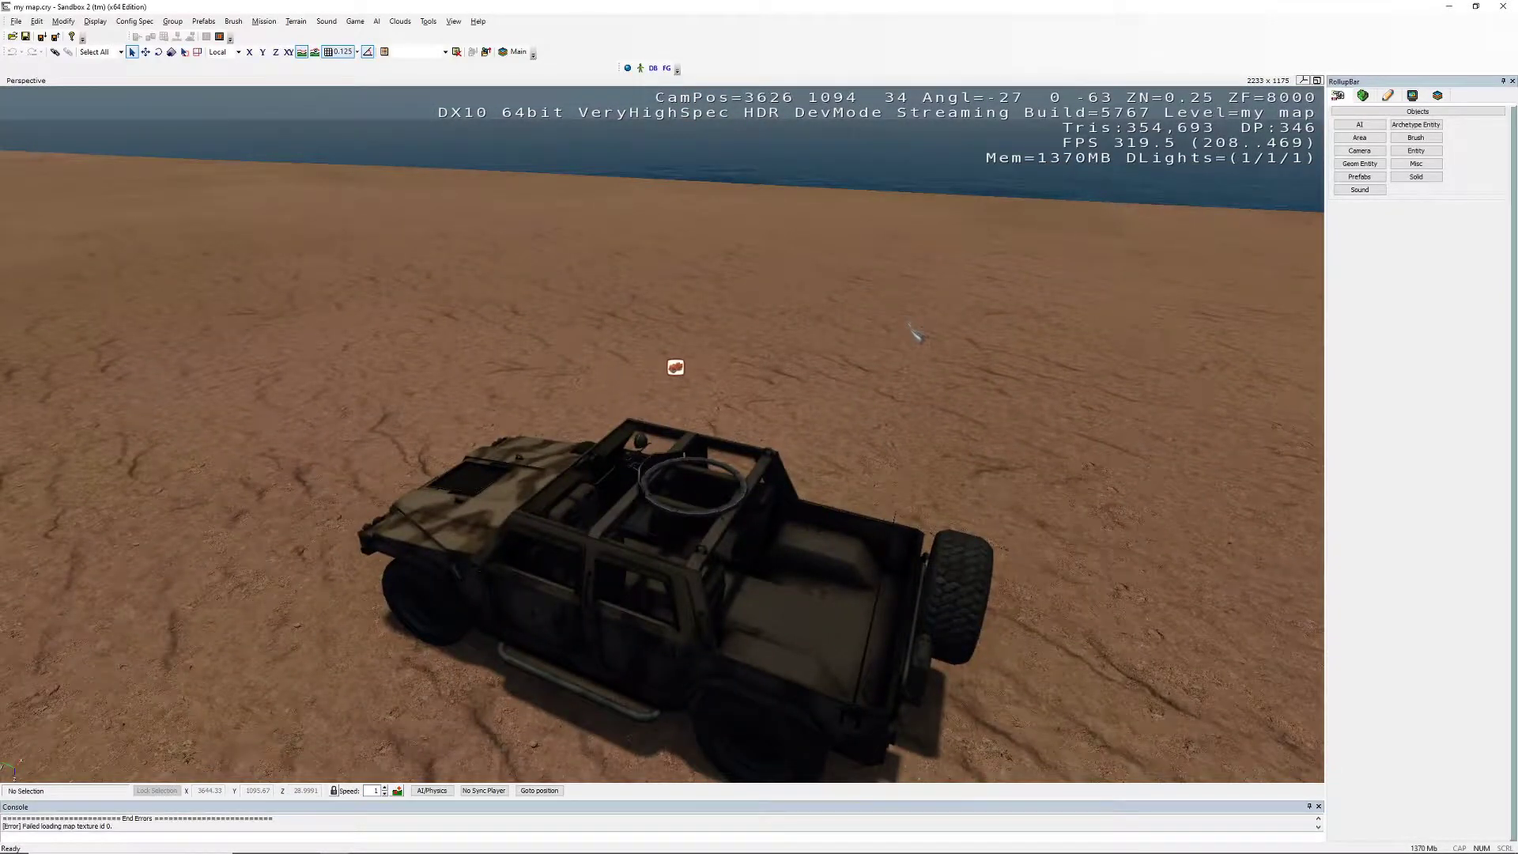
key("ctrl+g")
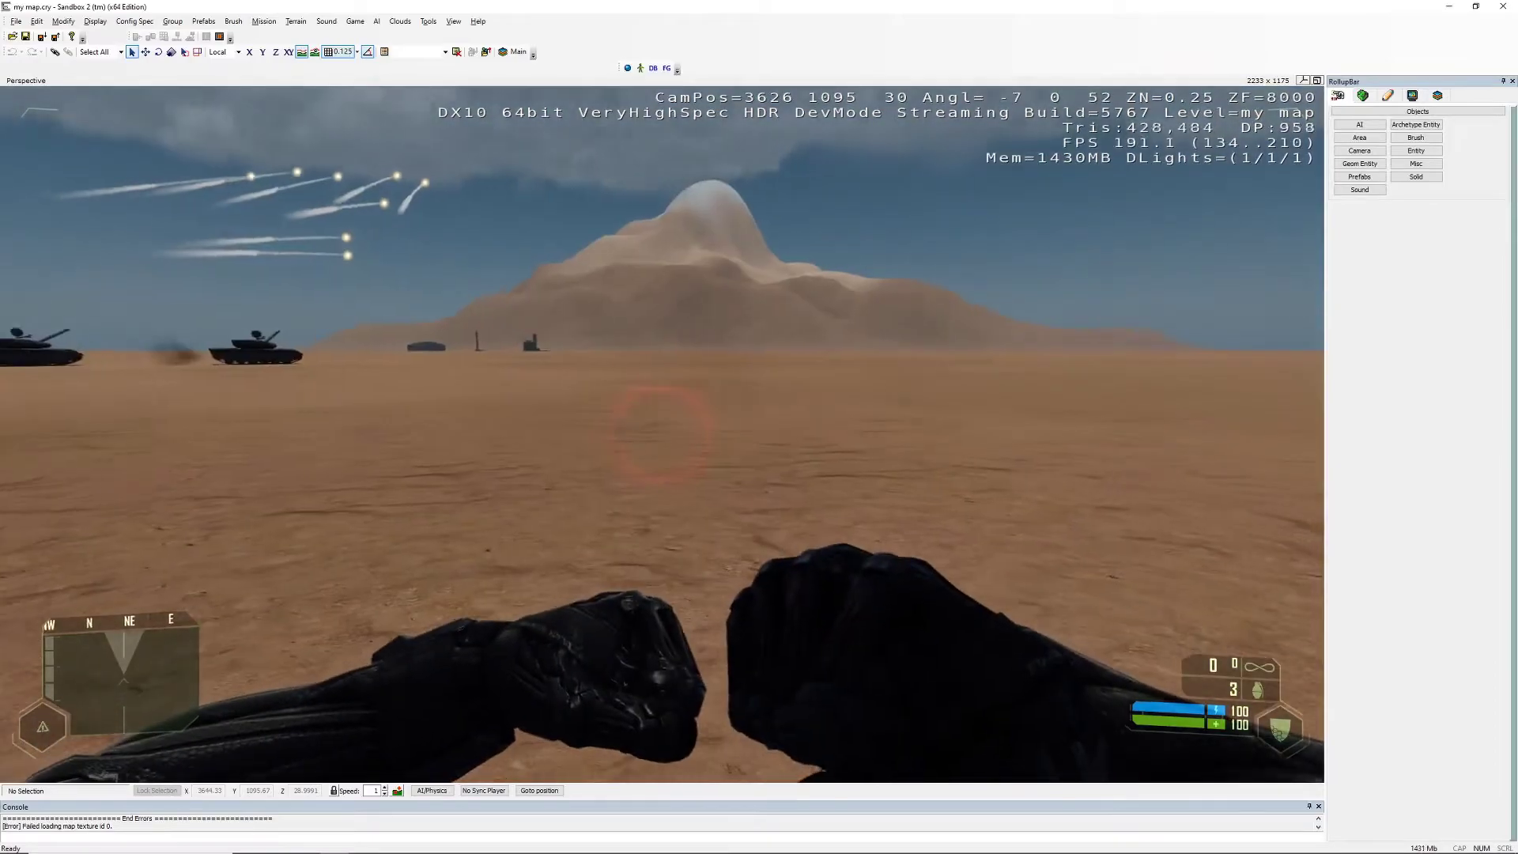
key("w")
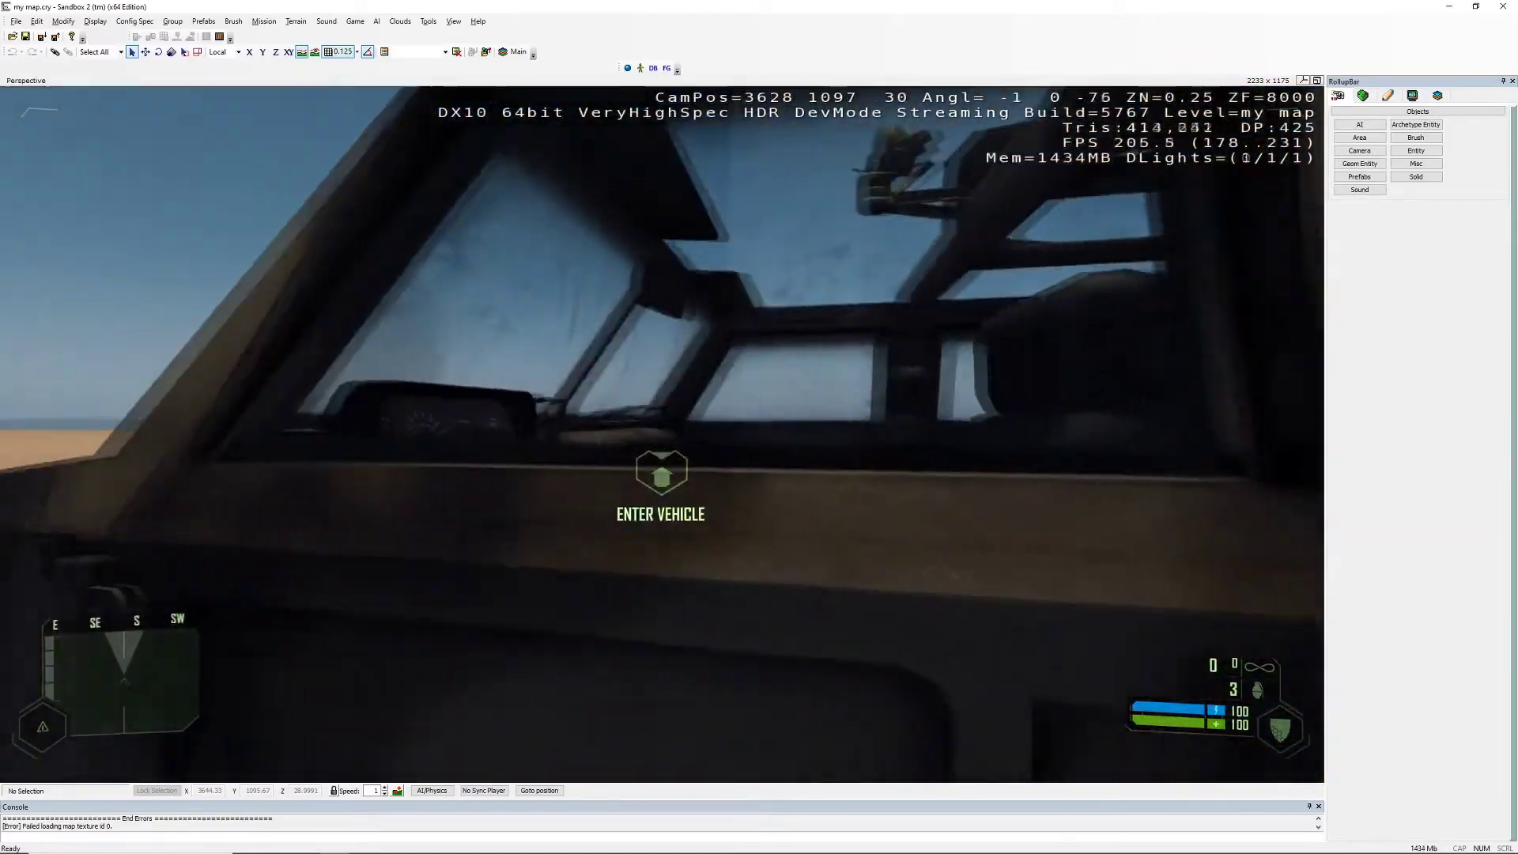
key("f")
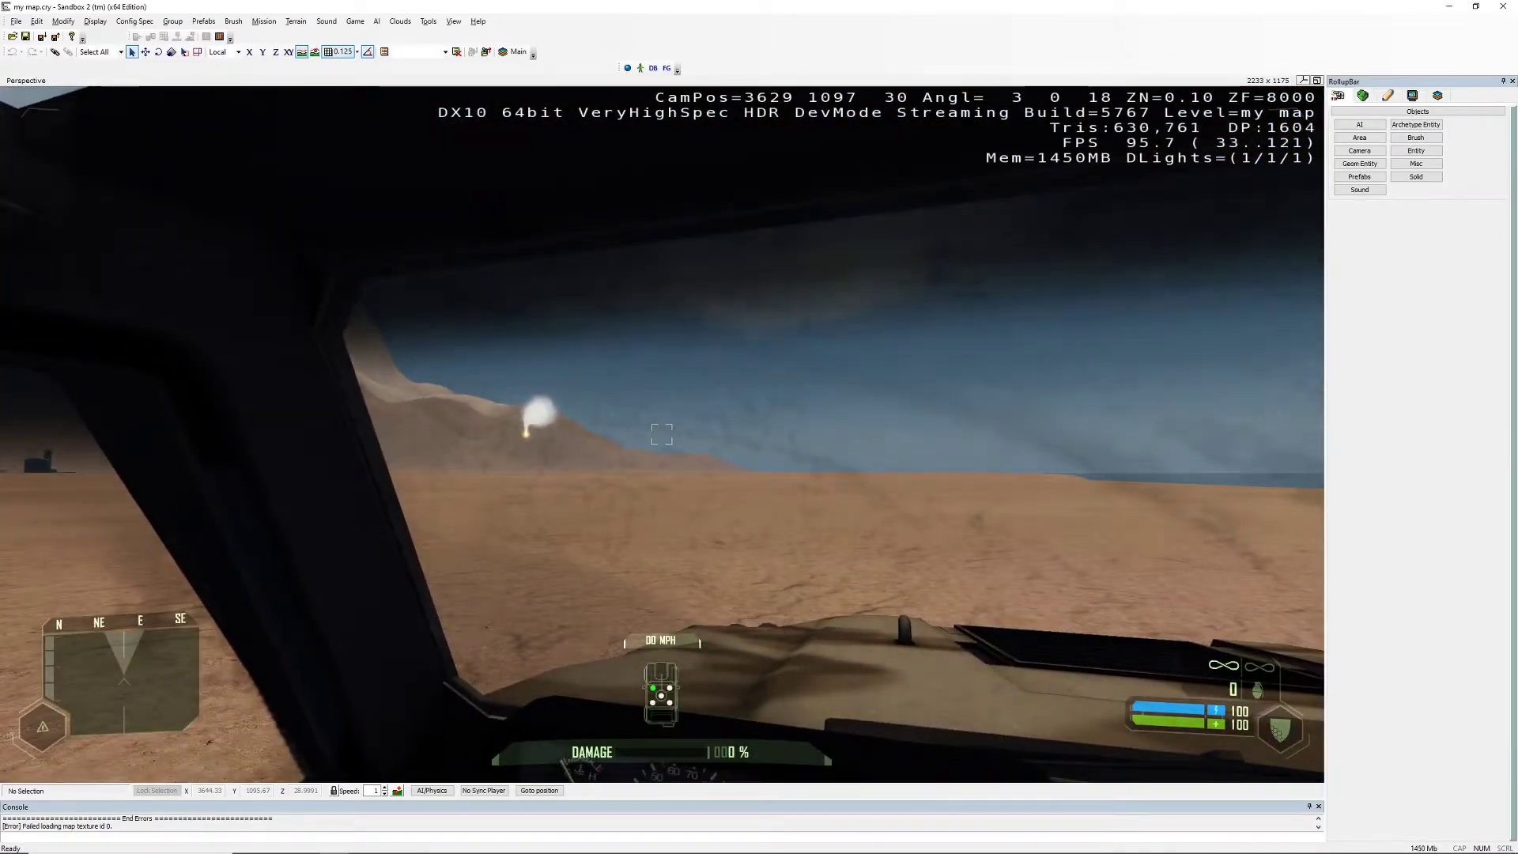
Test-drive the LTV at boosted speed in third-person view, steering both ways across the desert, and end game mode.
key("F1")
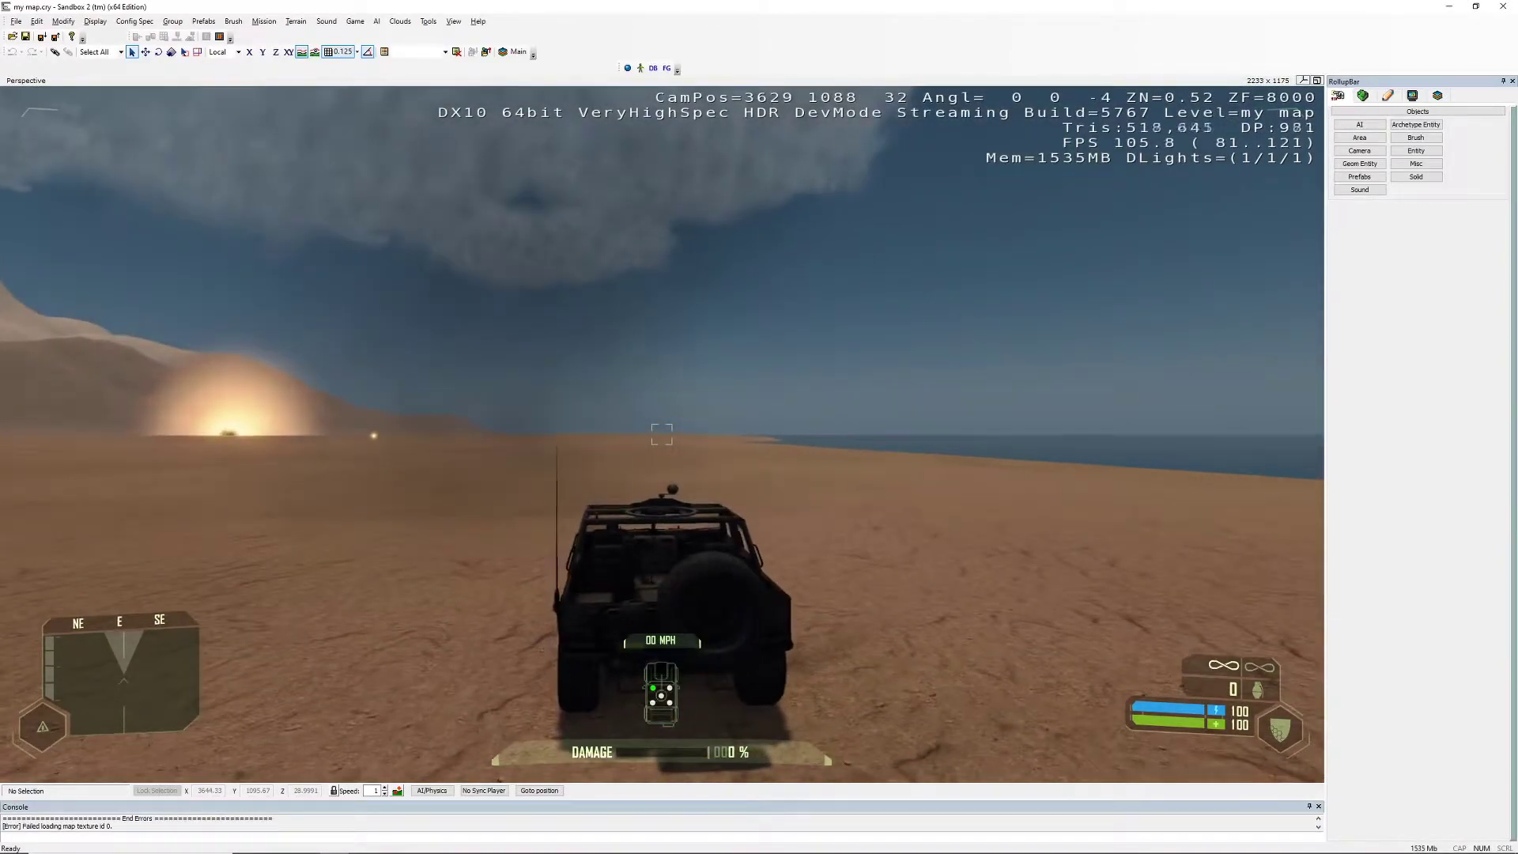
key("w")
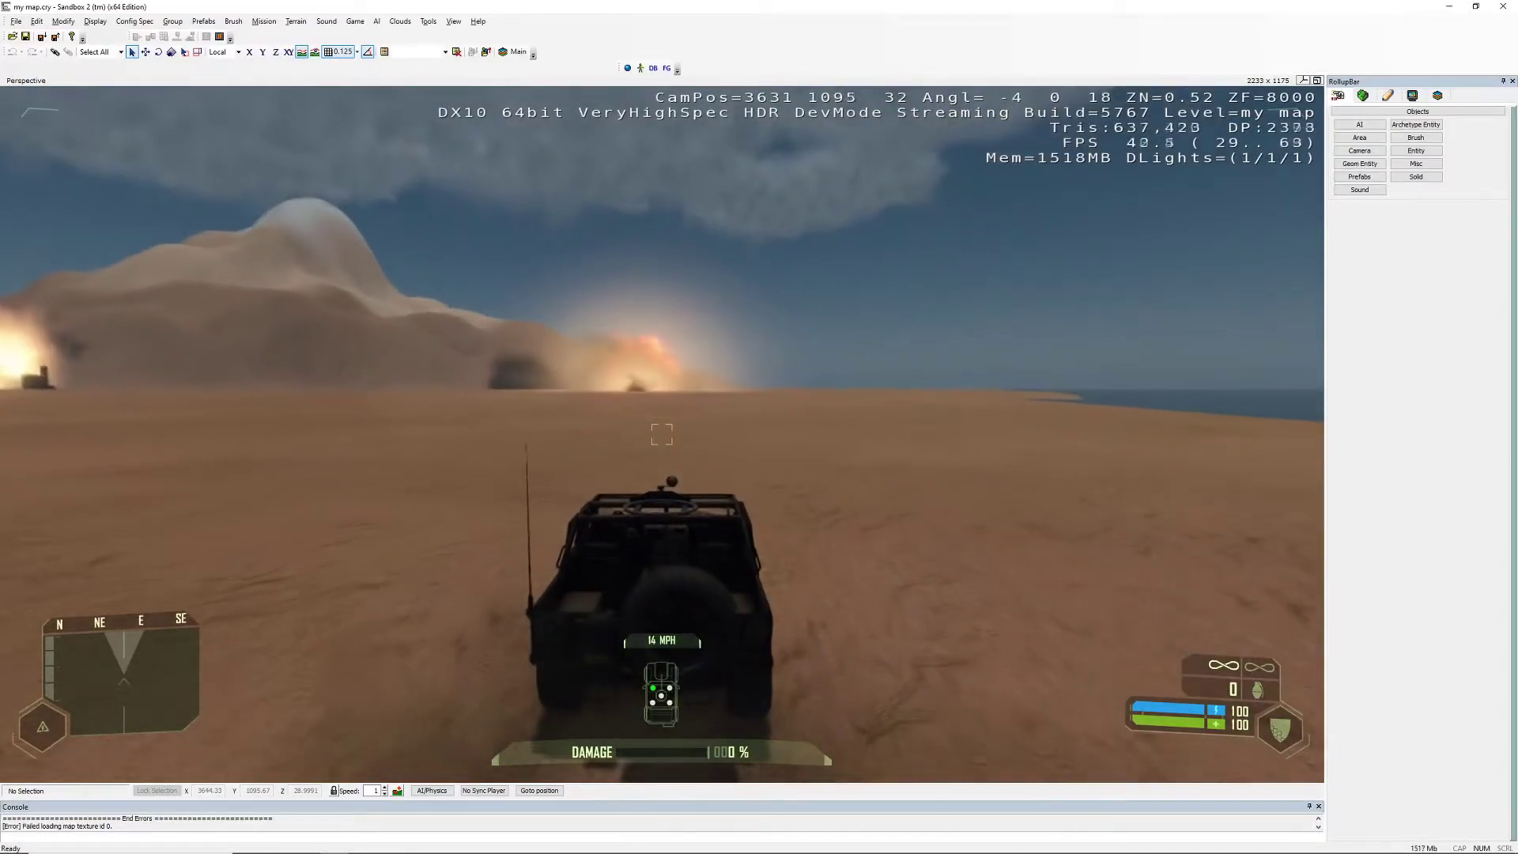
key("shift")
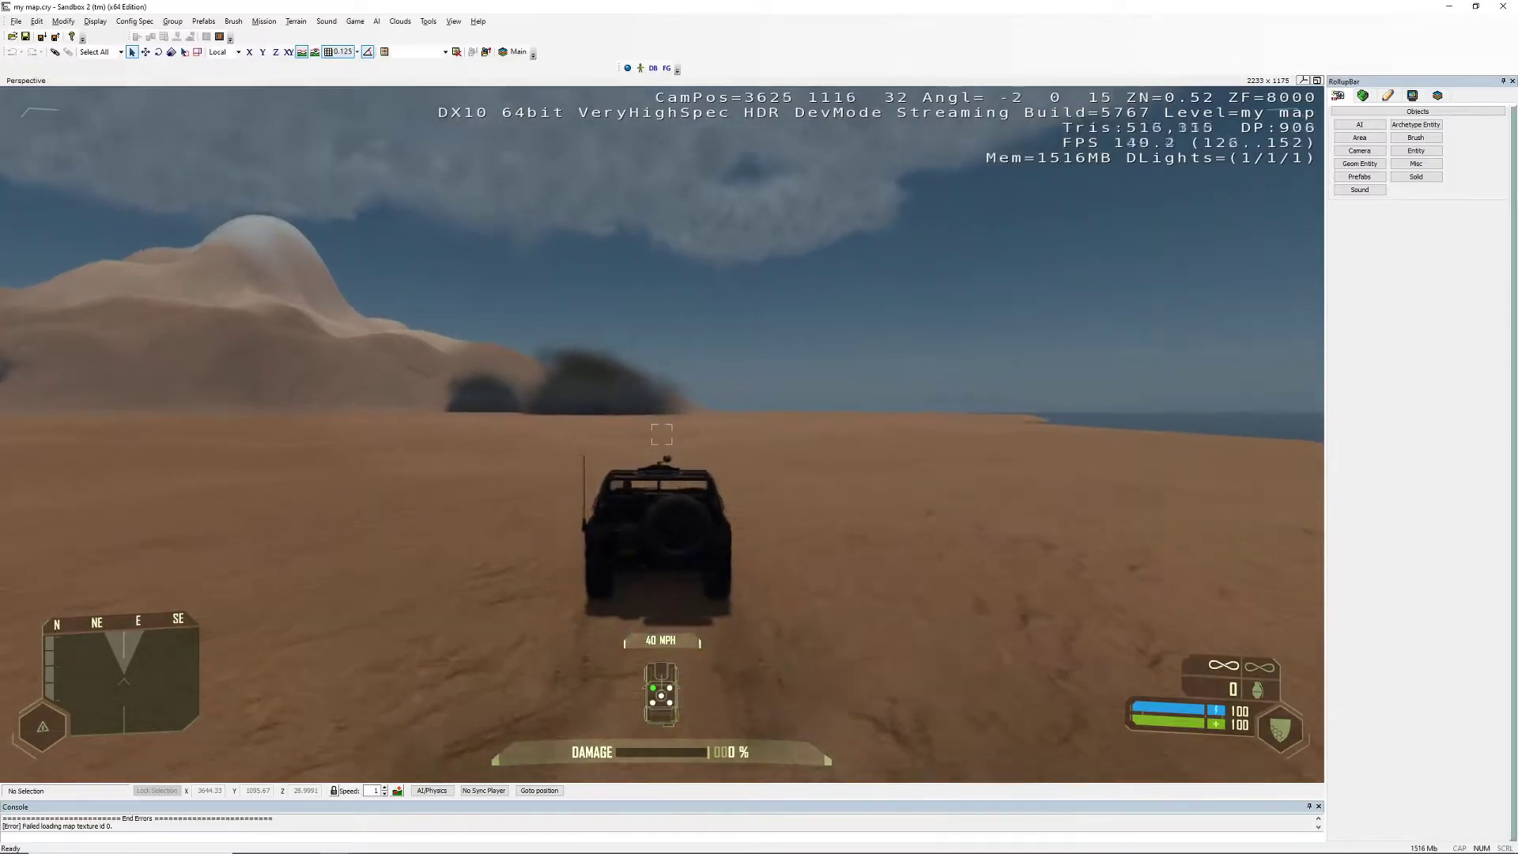
key("d")
key("d")
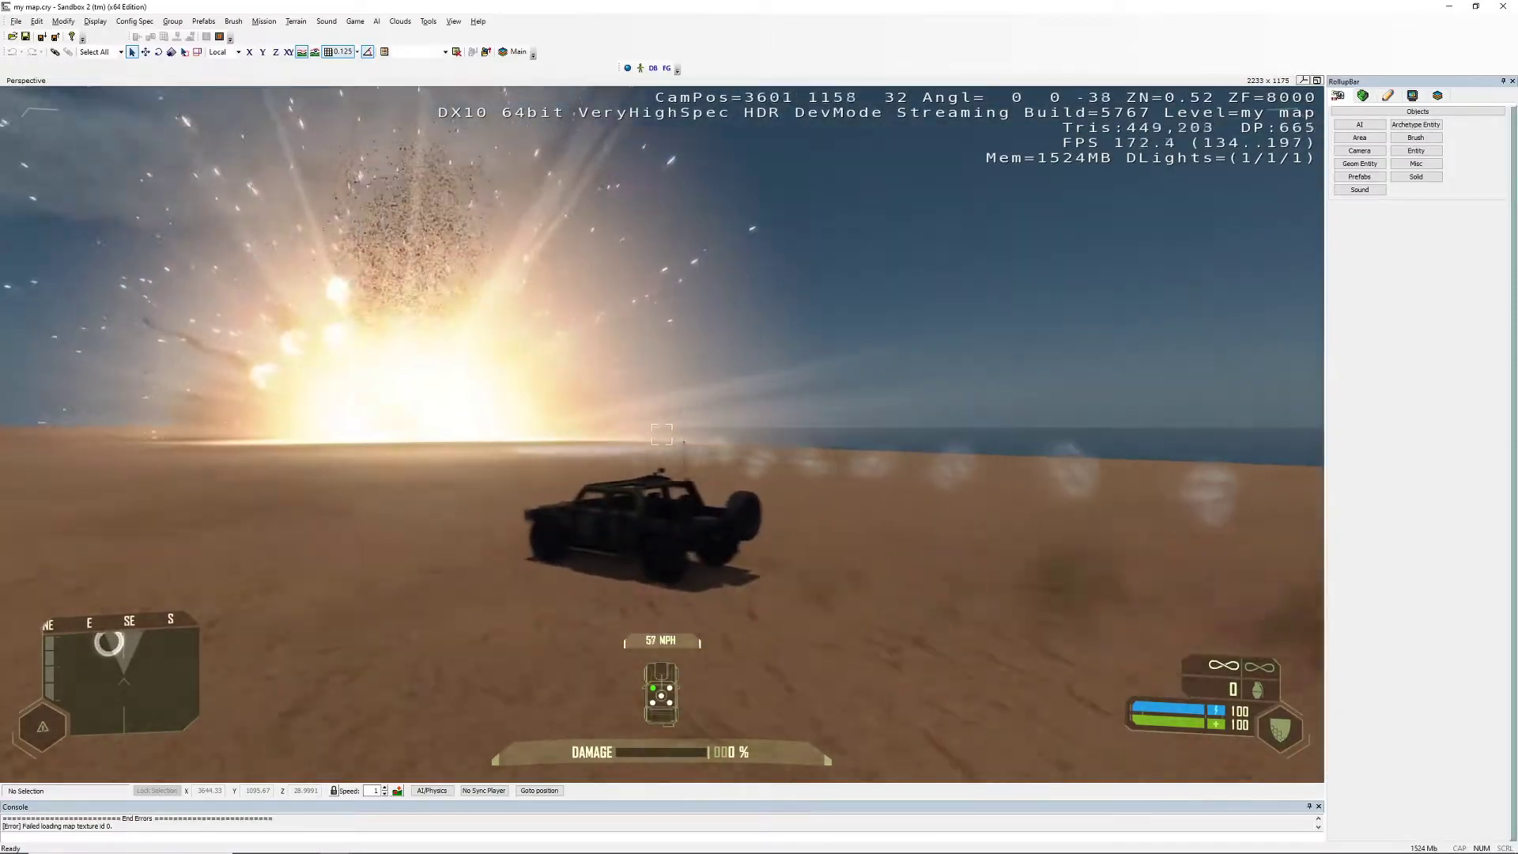
key("a")
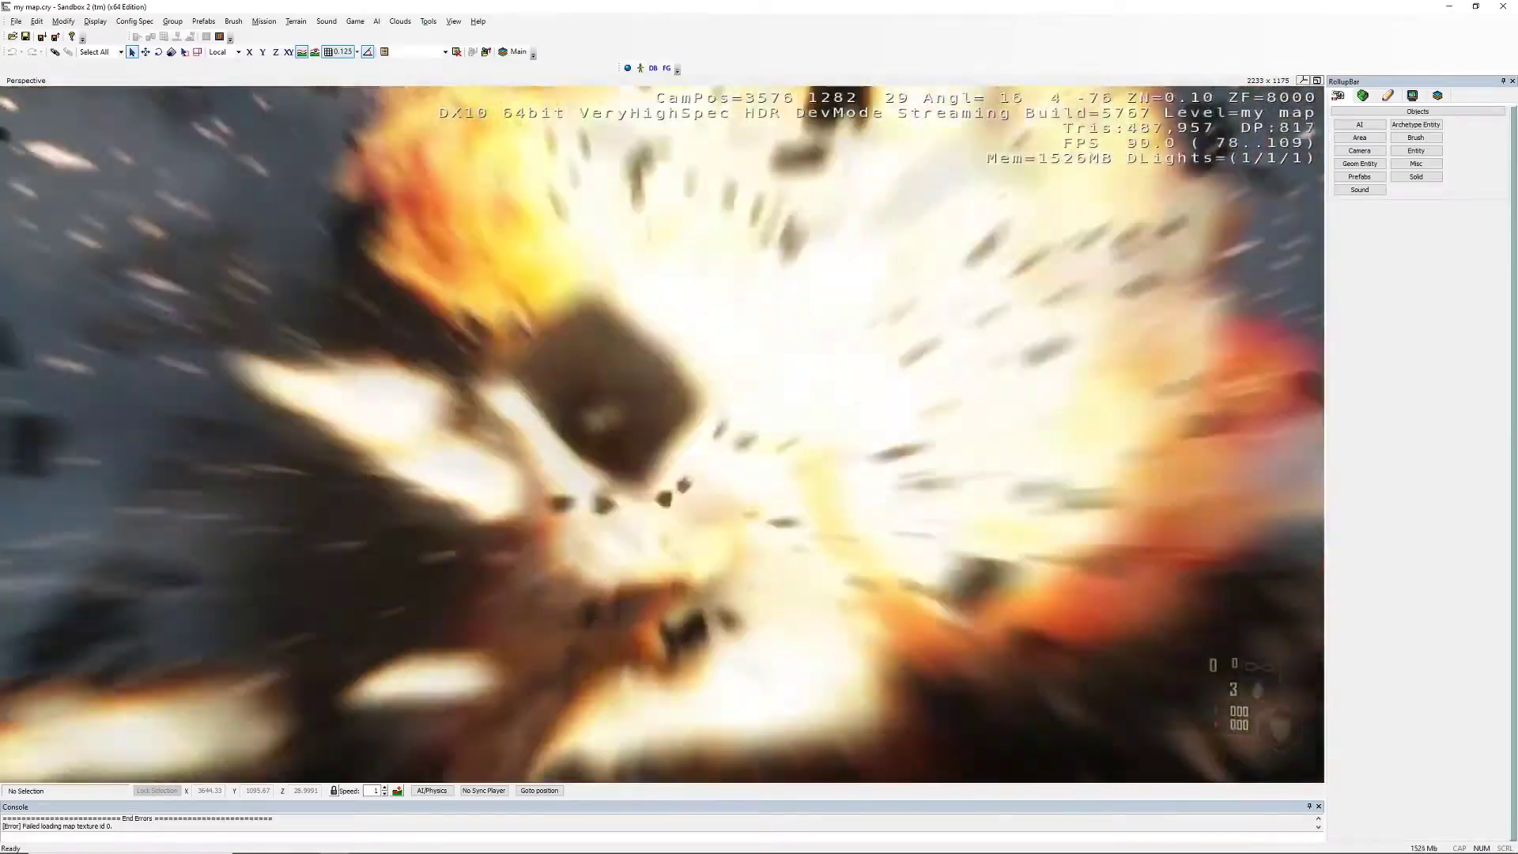
key("Escape")
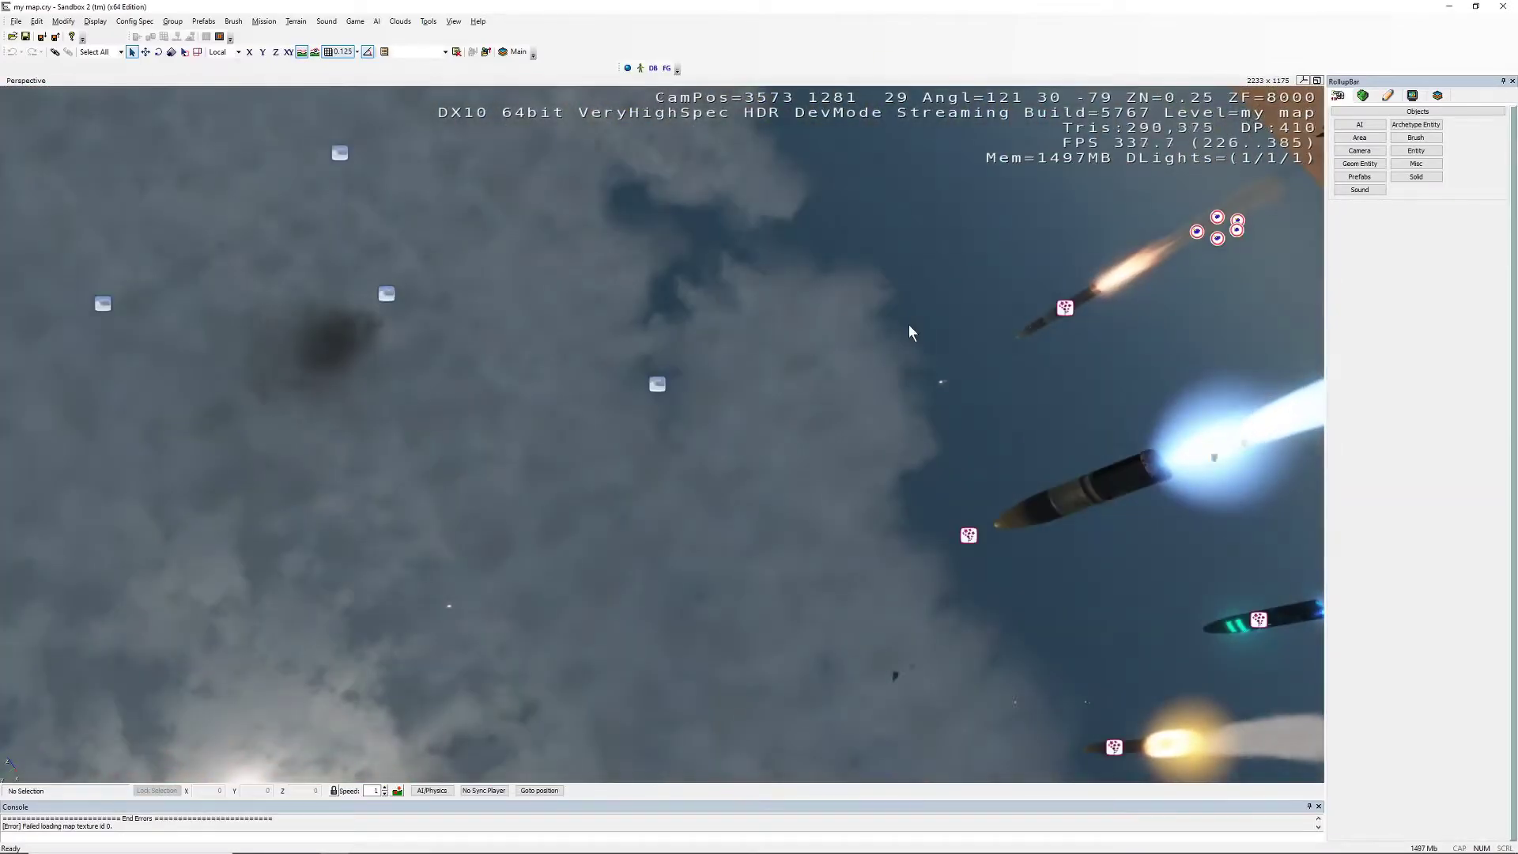
Bring the editor camera back to the LTV in front of the tanks and select the vehicle.
right_click_drag(594, 419, 595, 410)
key("w")
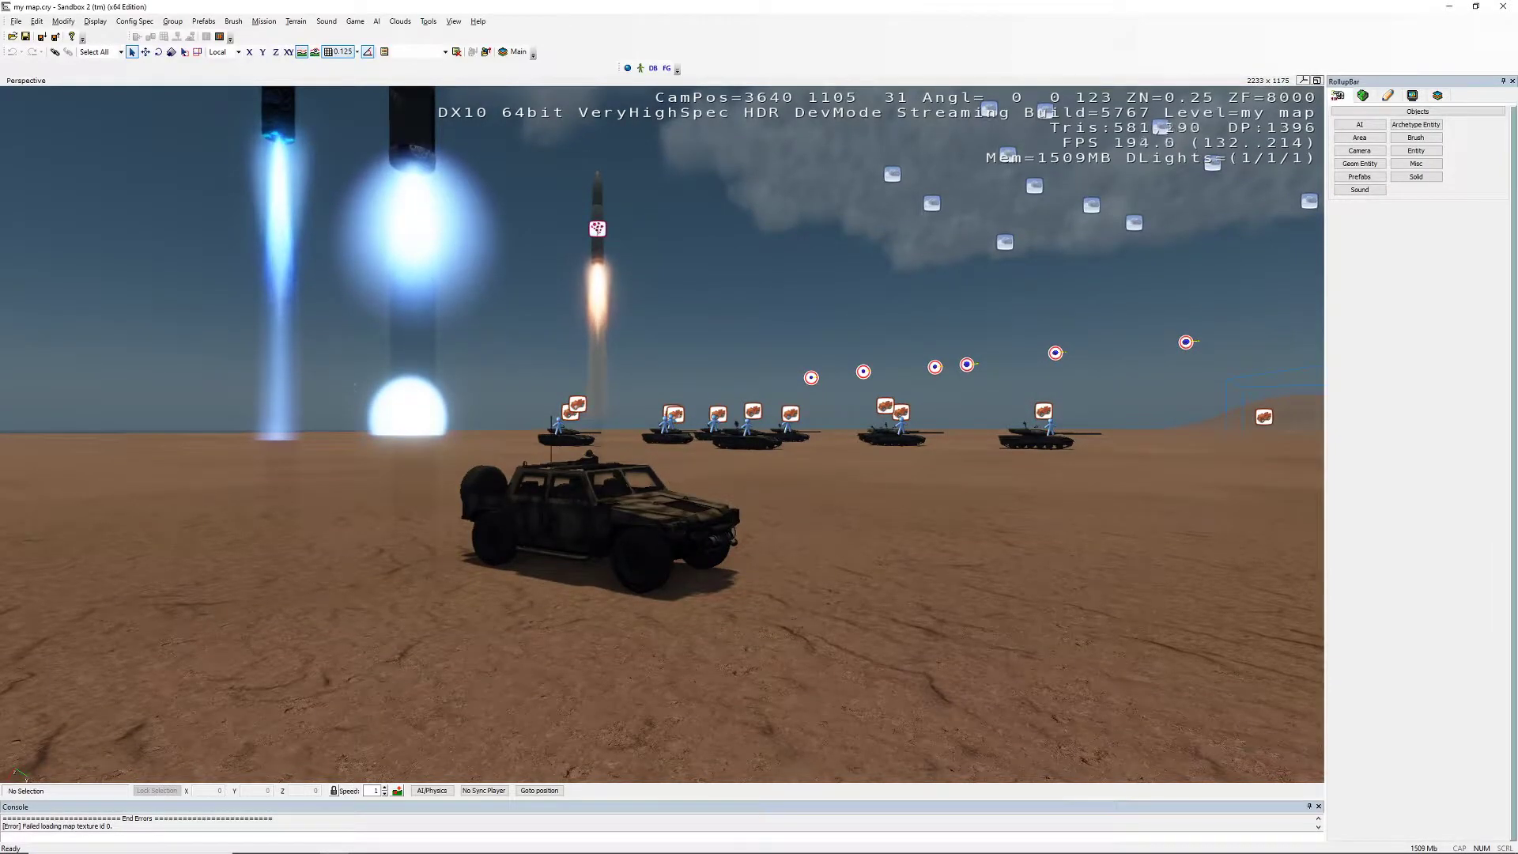
right_click_drag(699, 572, 647, 581)
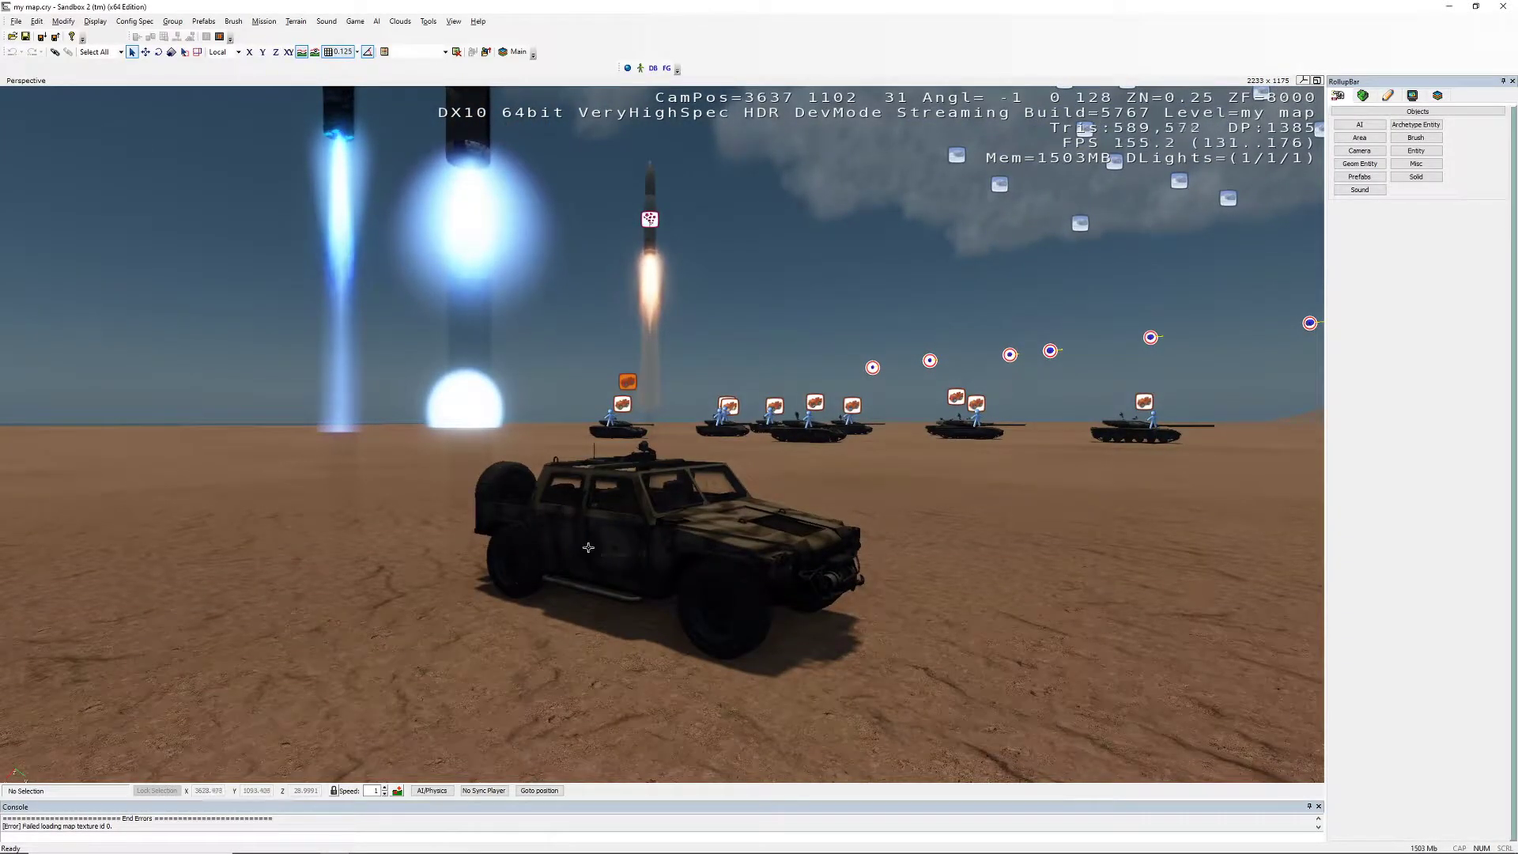
left_click(644, 531)
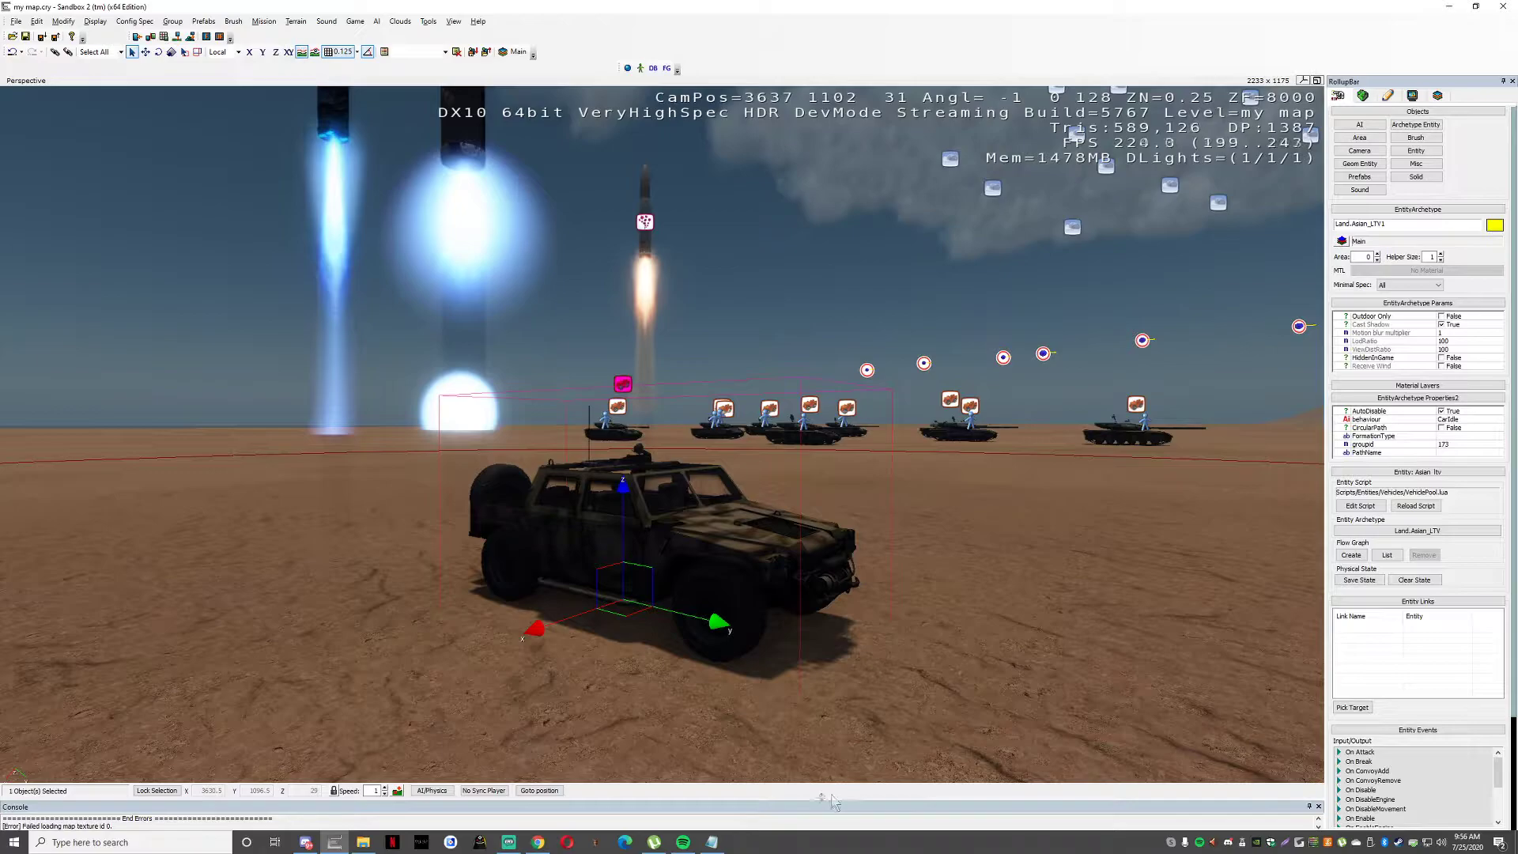
Switch to Asian_ltv.xml in a maximized Notepad and look through the weapon files in the GameData folder.
left_click(714, 843)
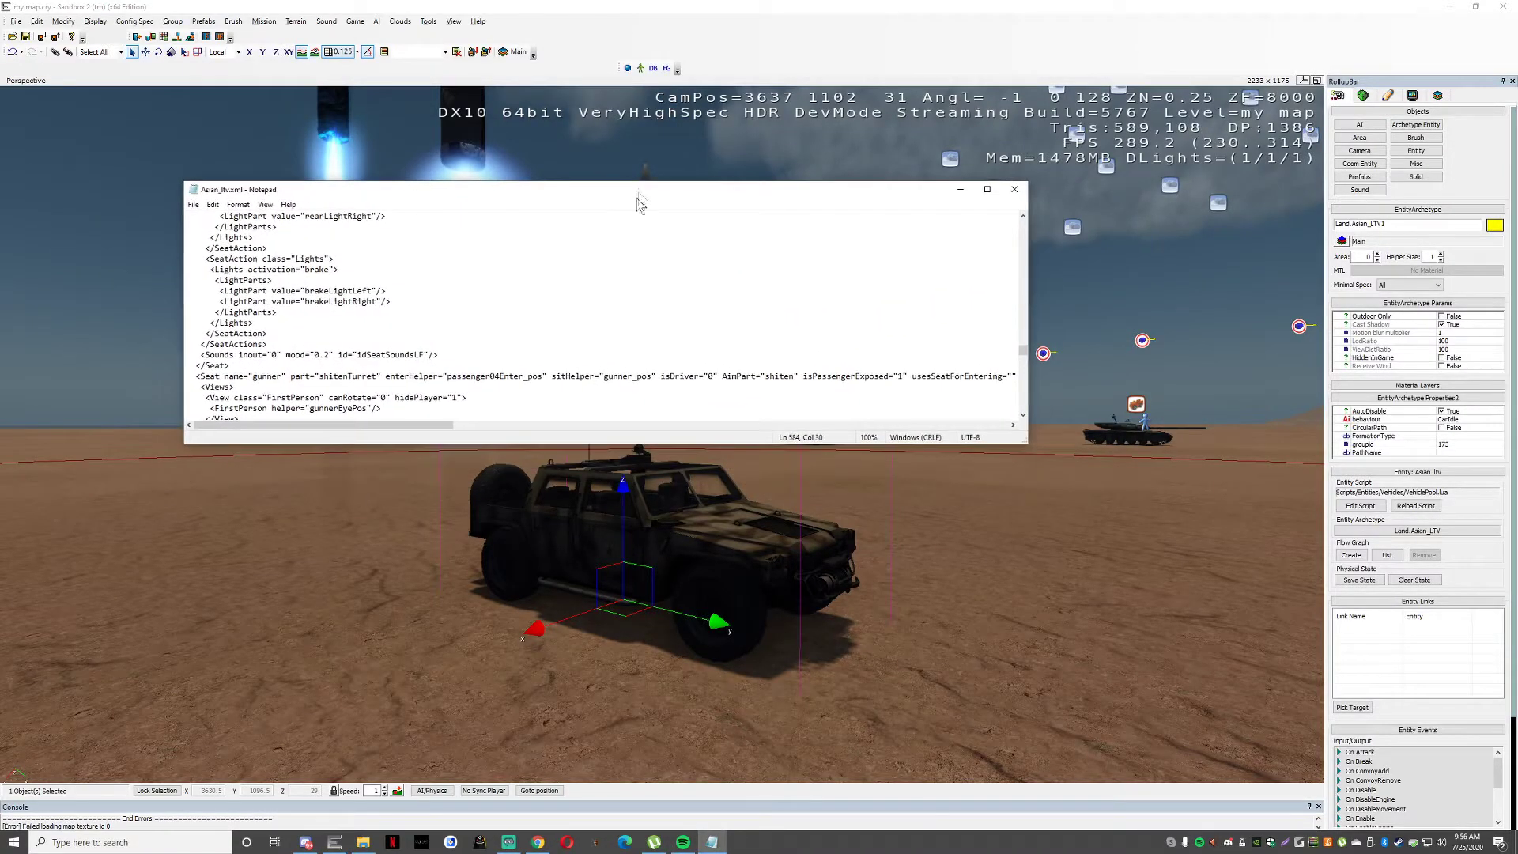
left_click(988, 190)
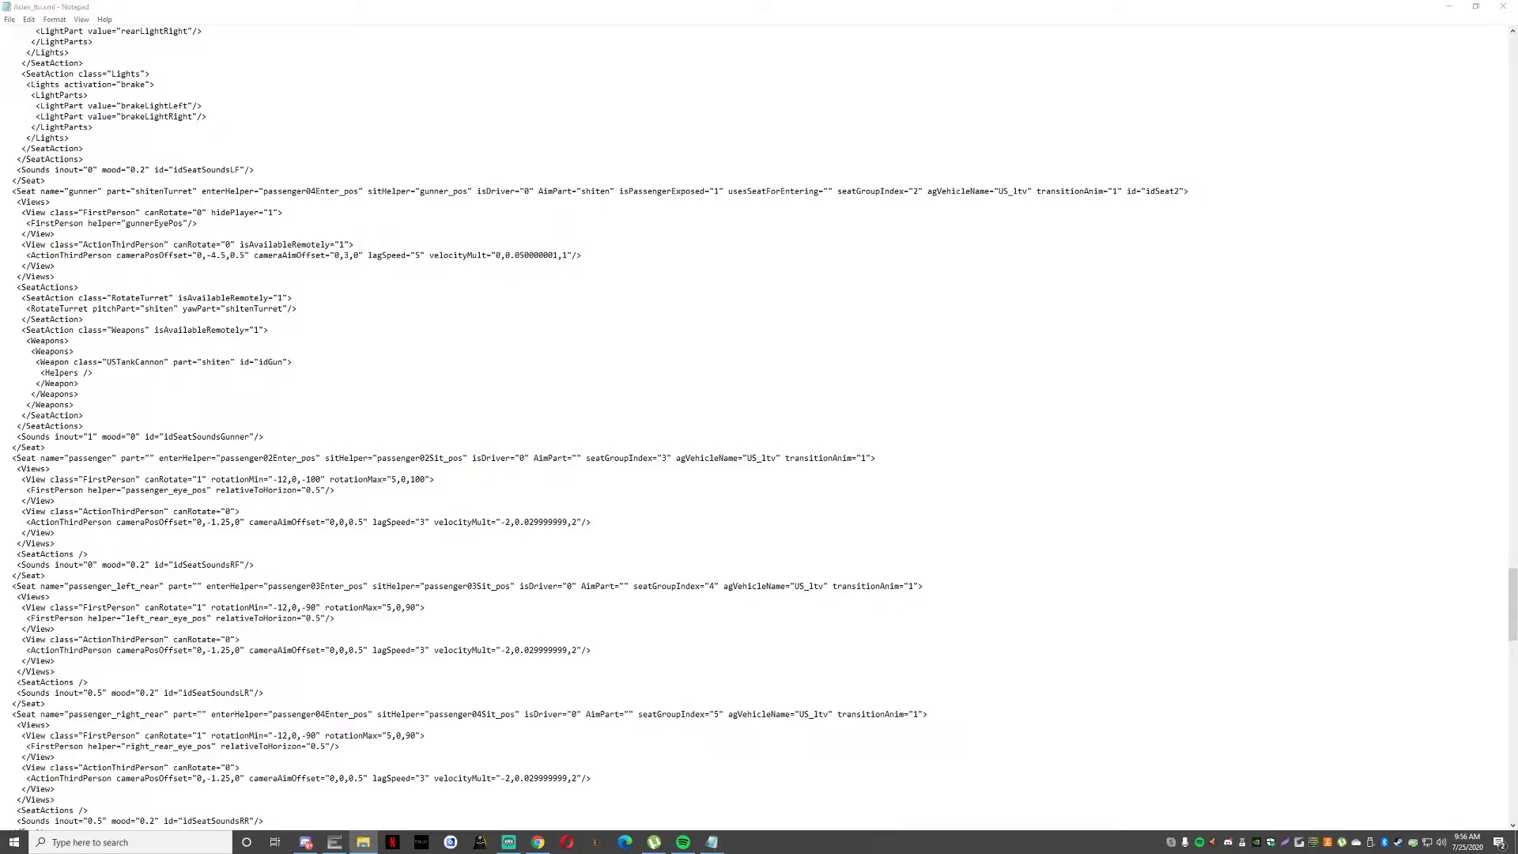
key("alt+Tab")
left_click_drag(672, 146, 1037, 149)
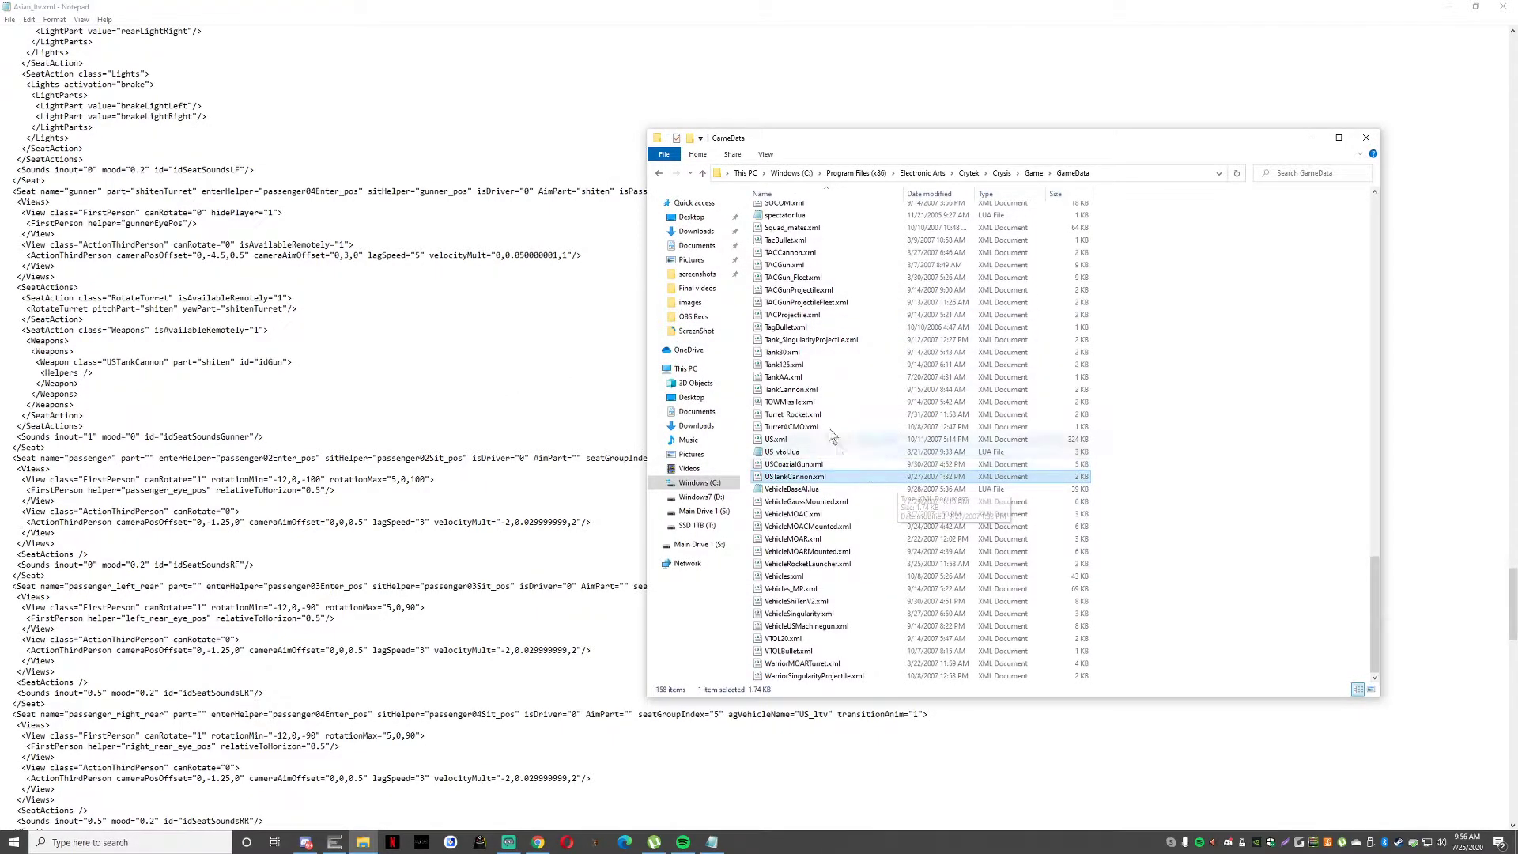
scroll(815, 452, "up", 8)
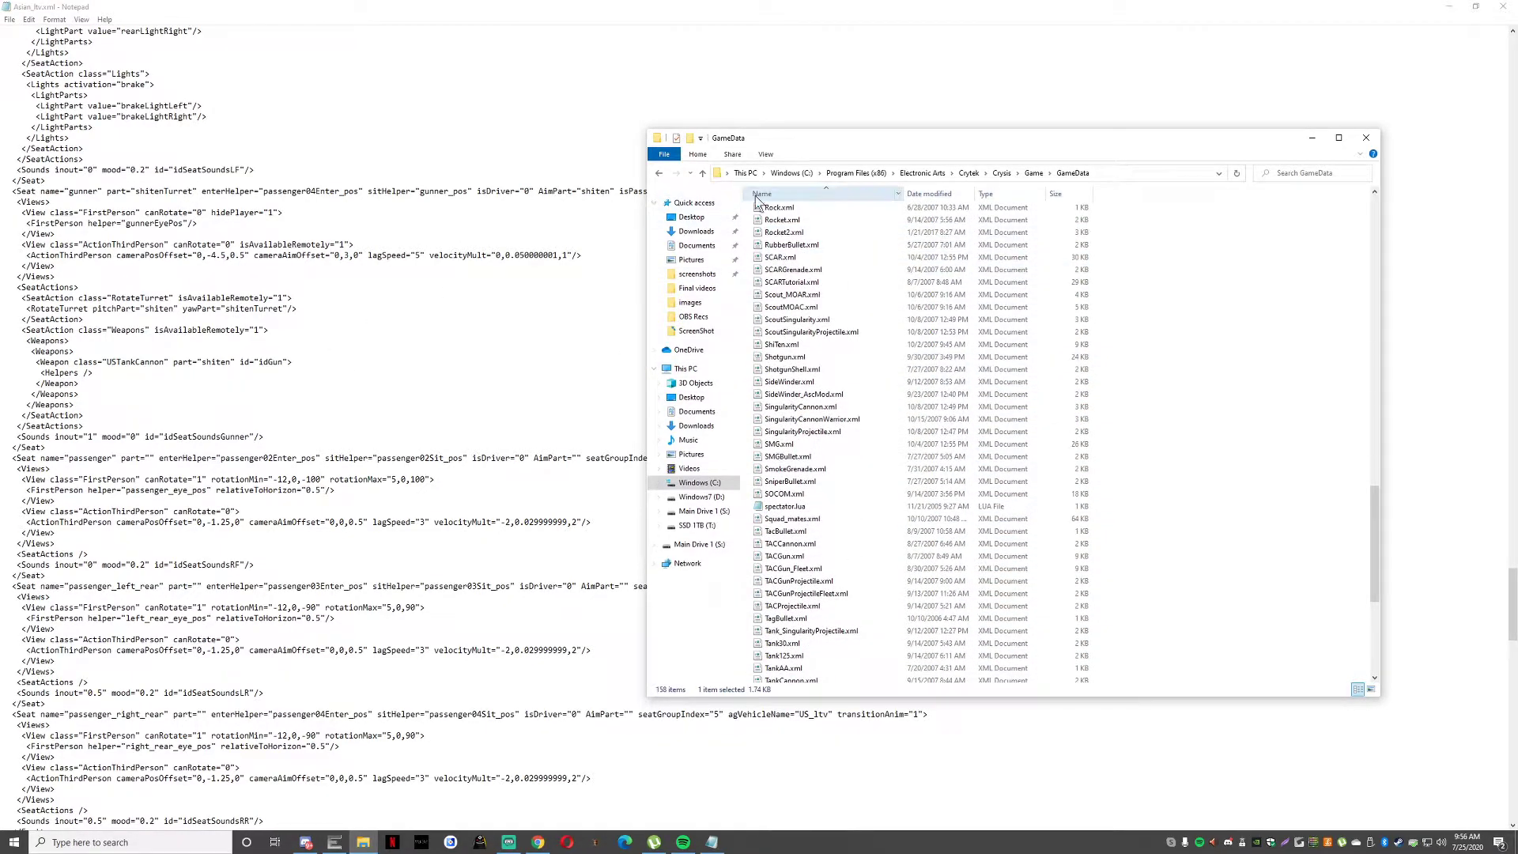
scroll(803, 296, "up", 15)
scroll(805, 299, "up", 11)
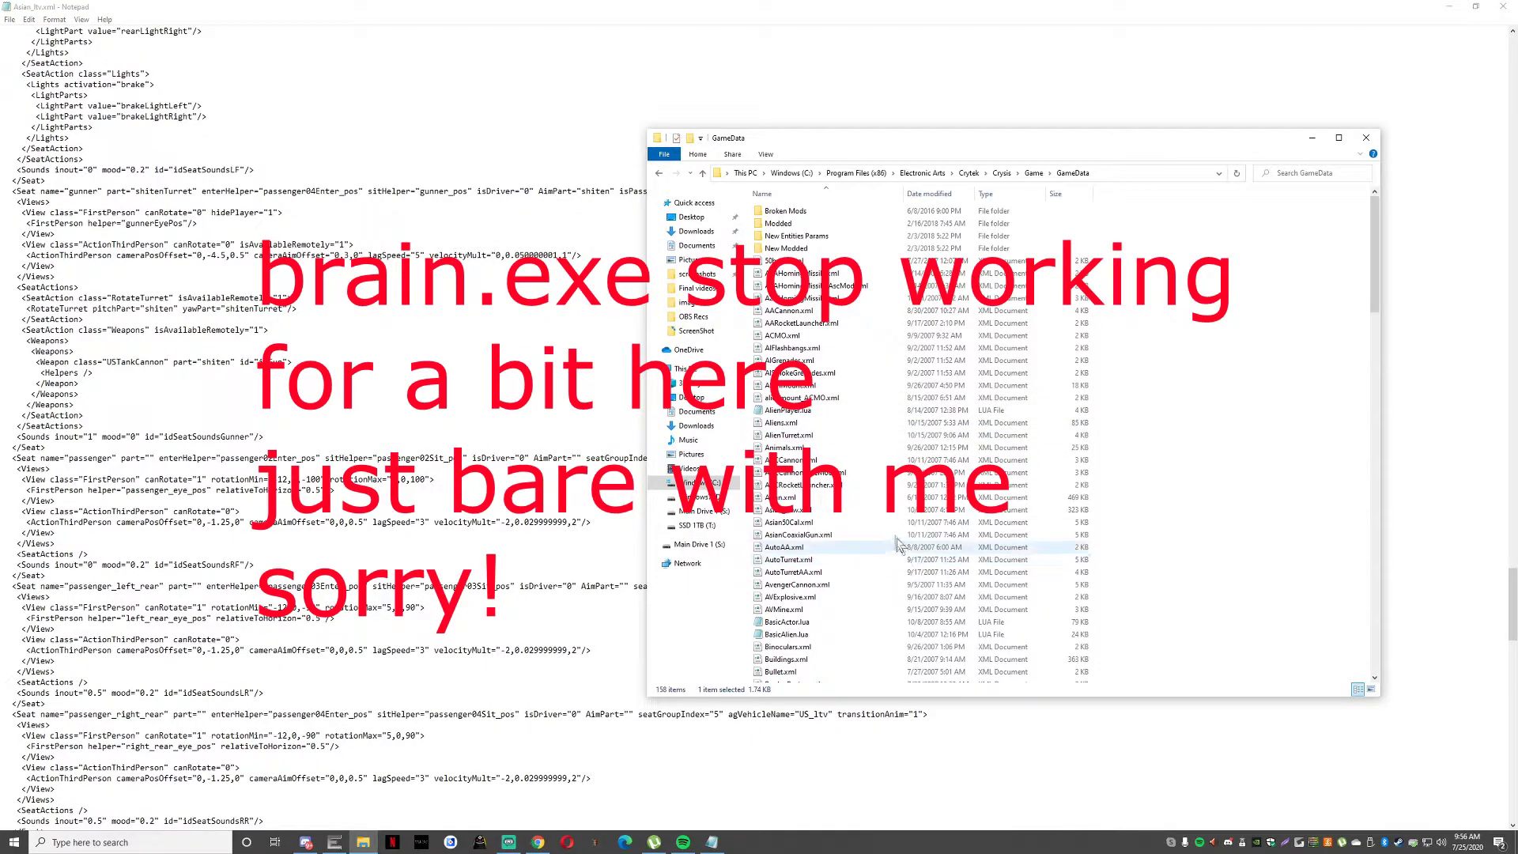
scroll(892, 547, "down", 1)
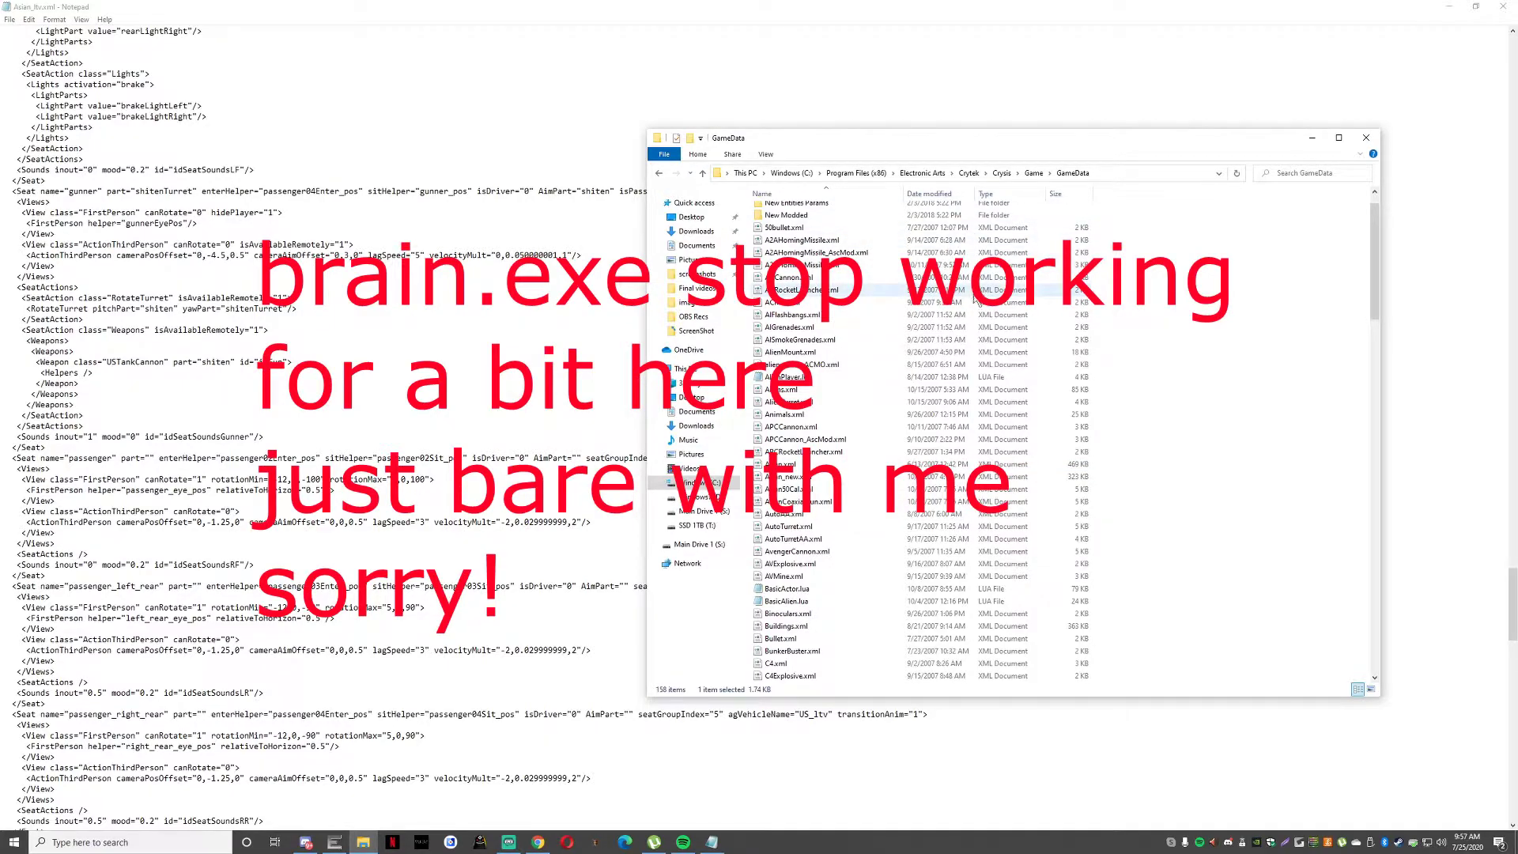
left_click(1022, 127)
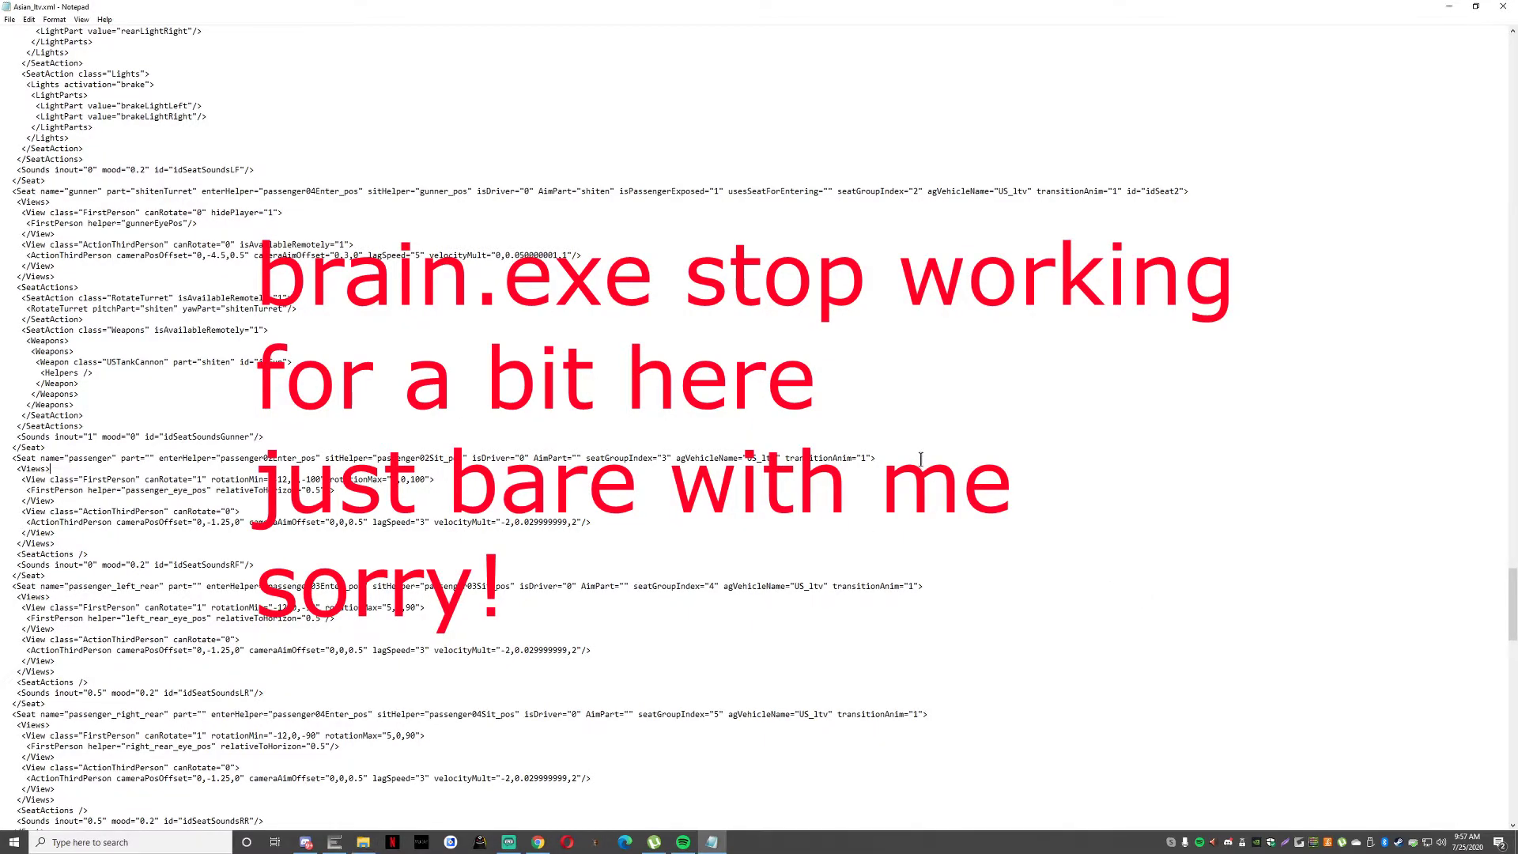
Examine Asian_ltv.xml from the gunner seat down through the movement, particle, paint, WheelMaster and Modifications sections.
scroll(683, 367, "down", 3)
scroll(684, 308, "down", 20)
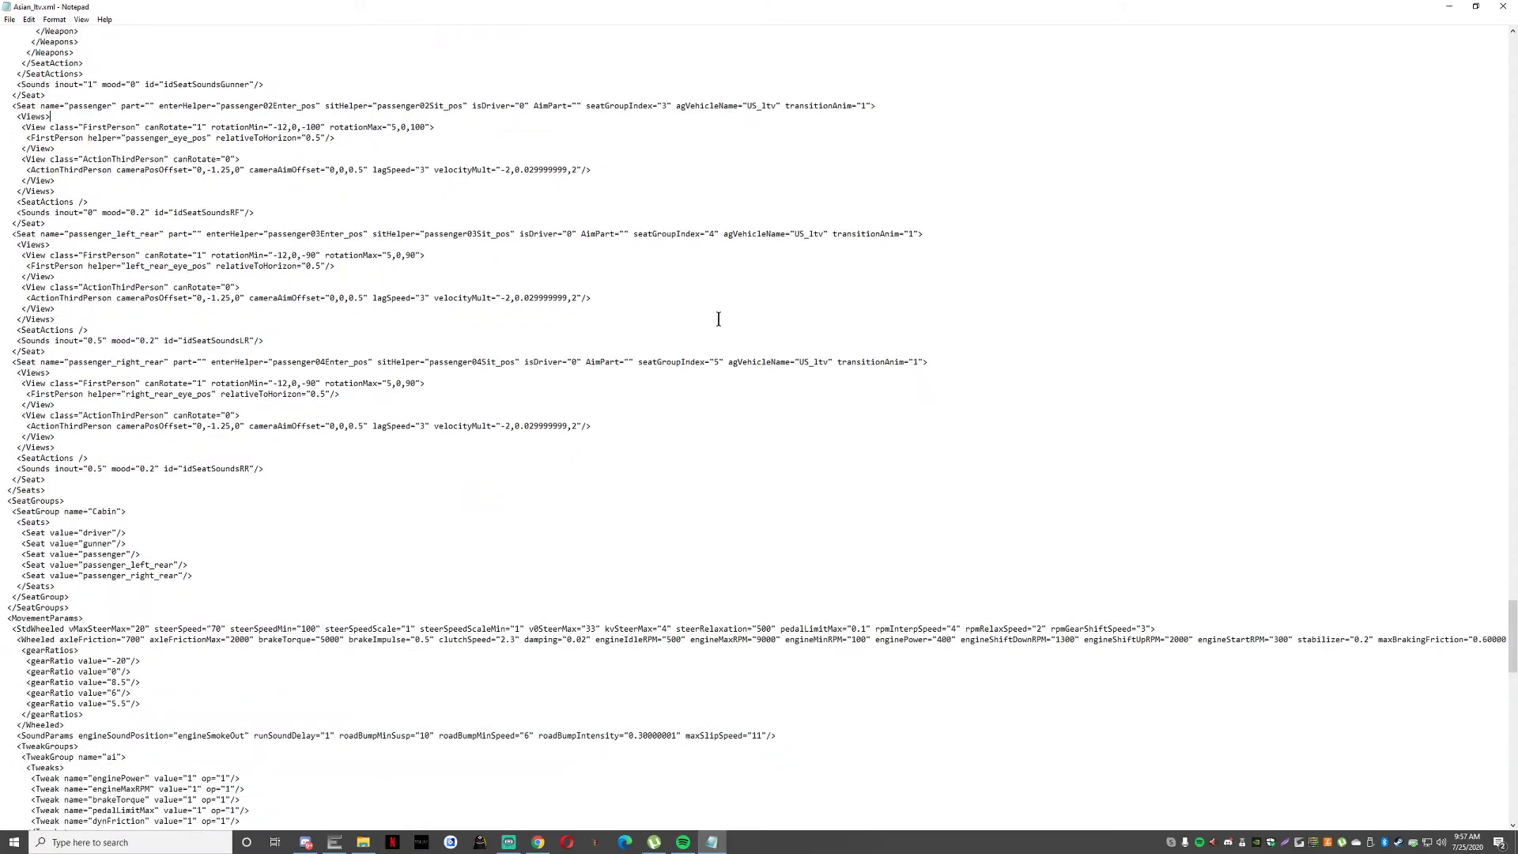
scroll(731, 295, "down", 14)
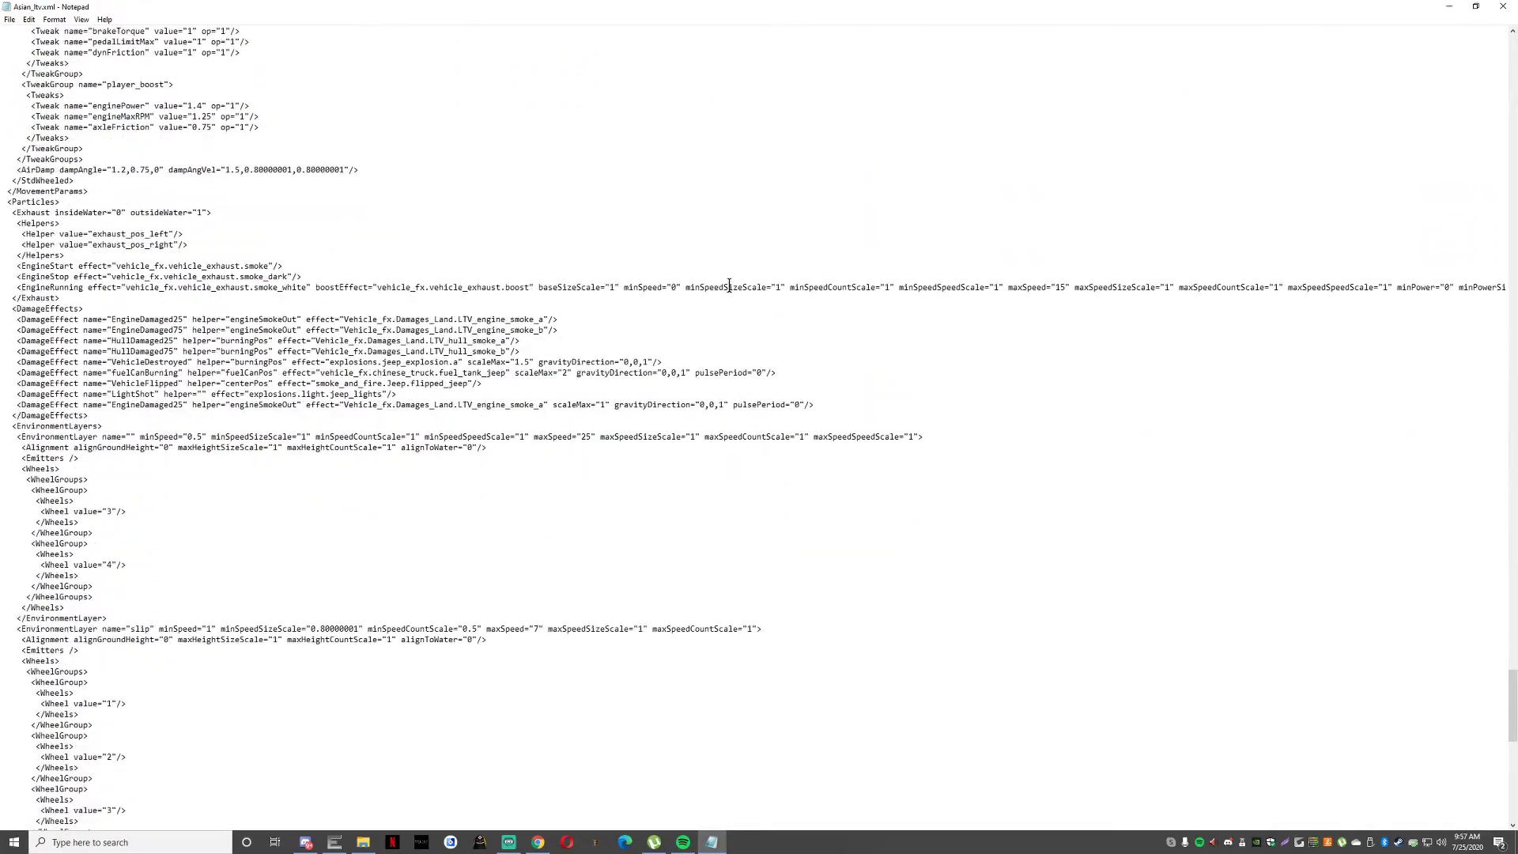
scroll(734, 298, "down", 4)
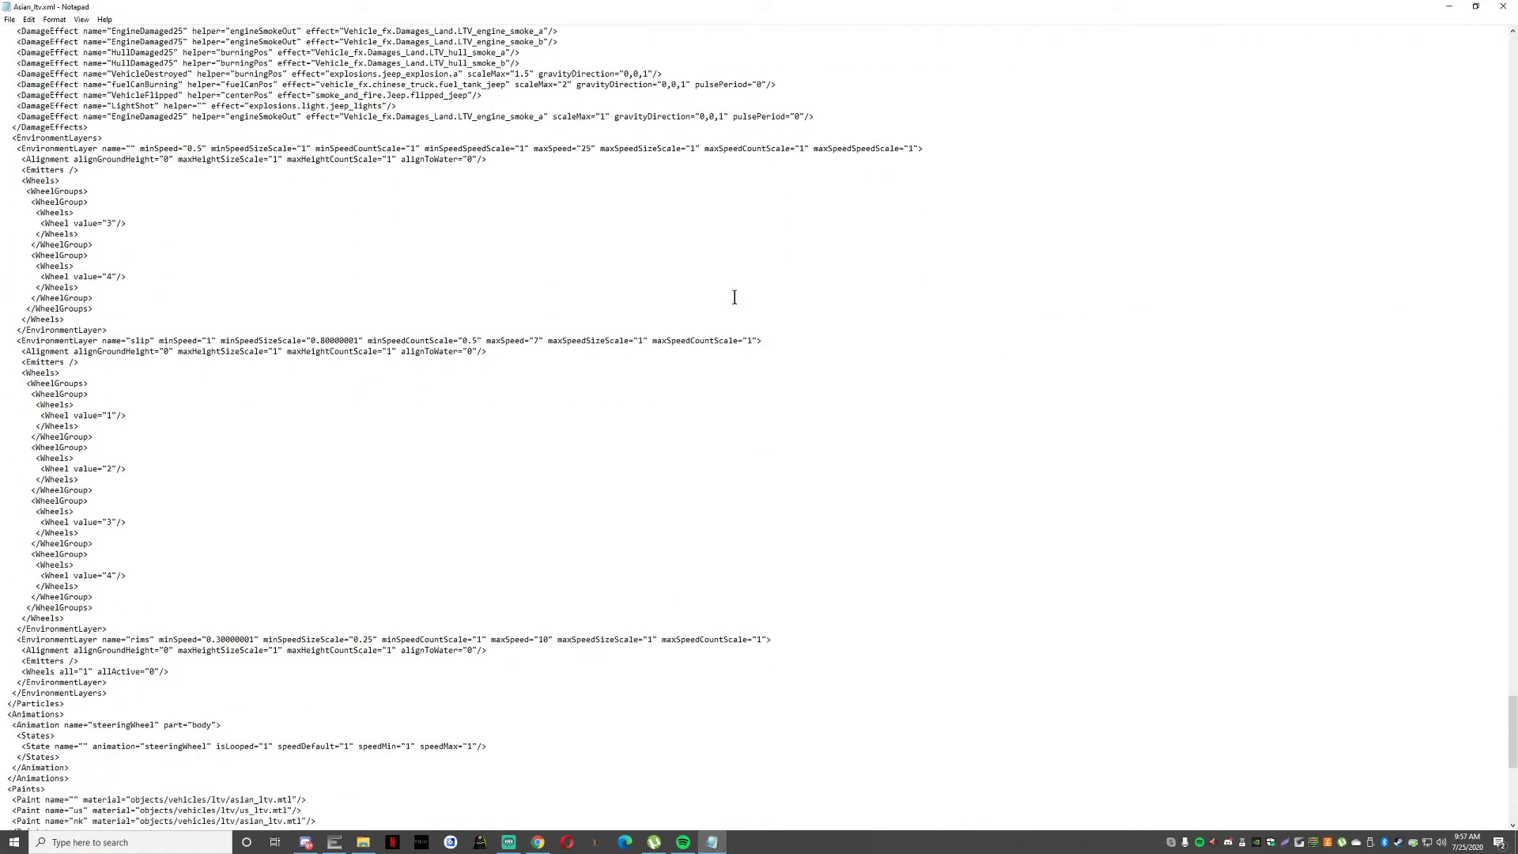
scroll(734, 297, "down", 12)
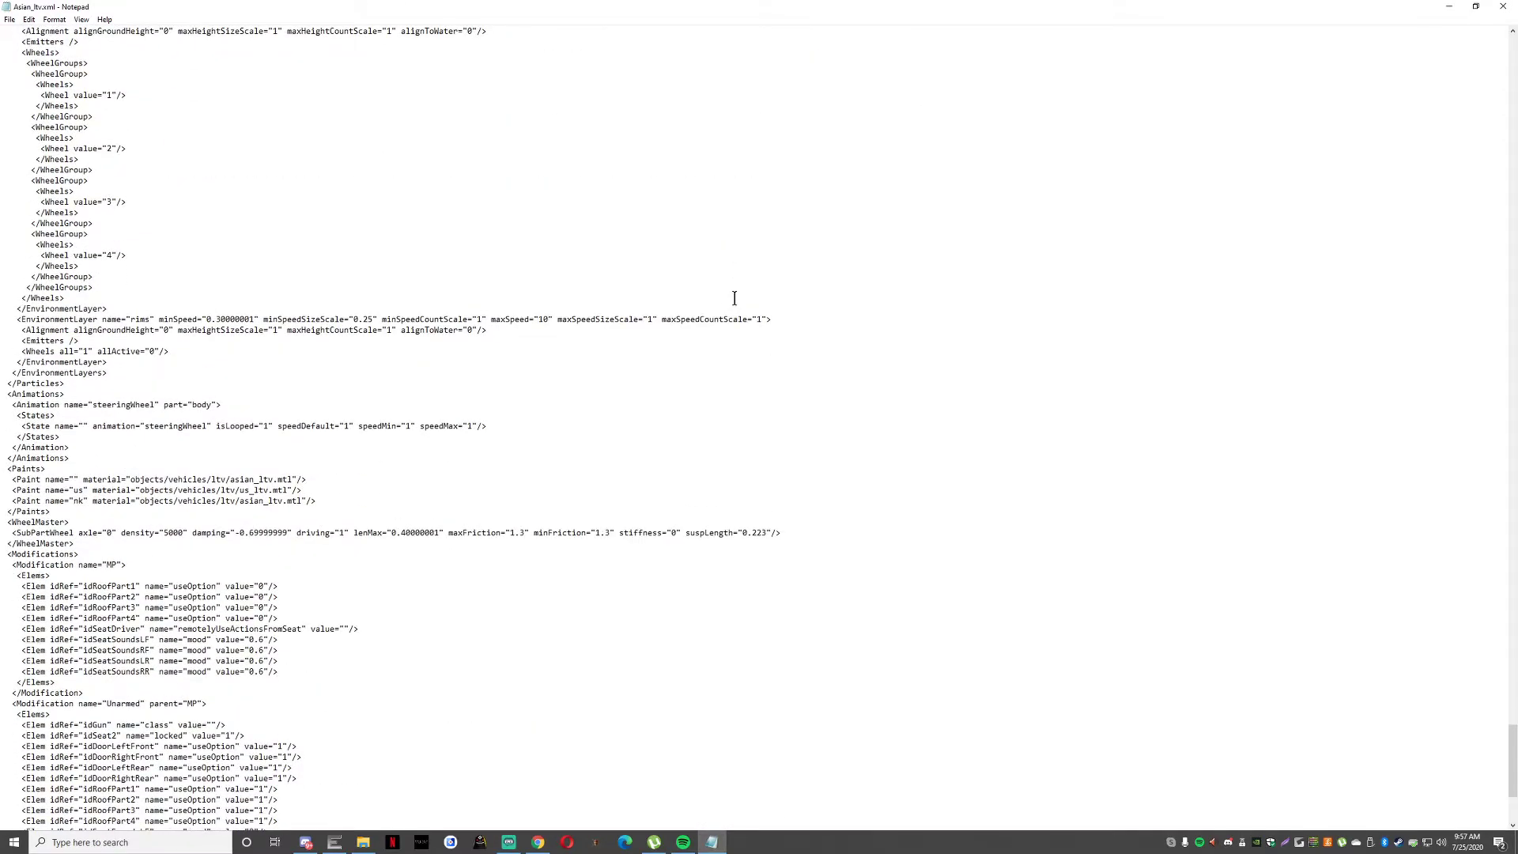
scroll(734, 297, "down", 2)
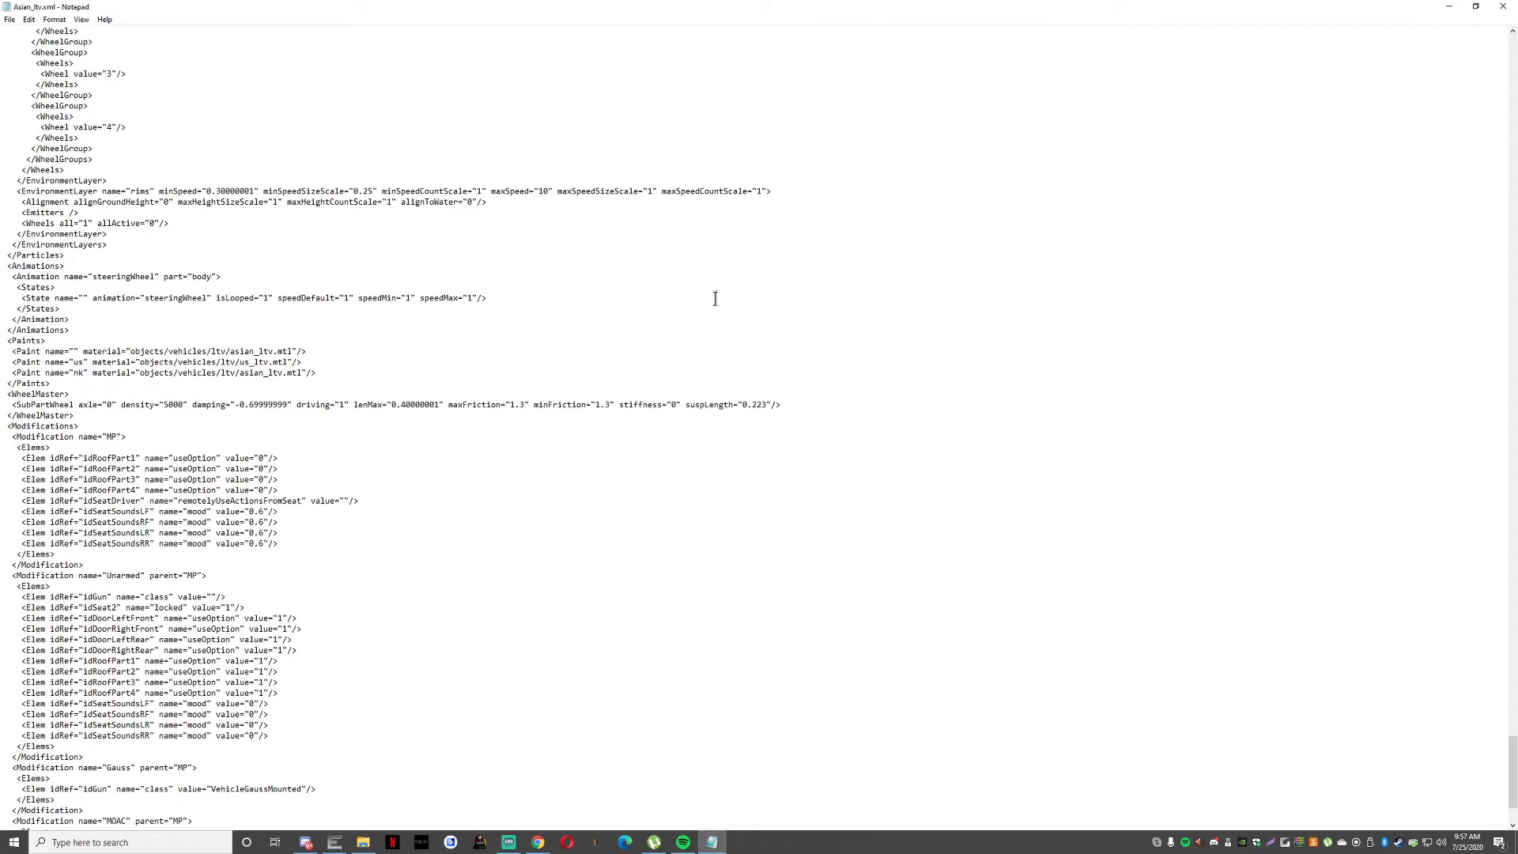
scroll(712, 305, "up", 1)
scroll(709, 311, "up", 6)
scroll(708, 310, "down", 11)
scroll(685, 333, "up", 5)
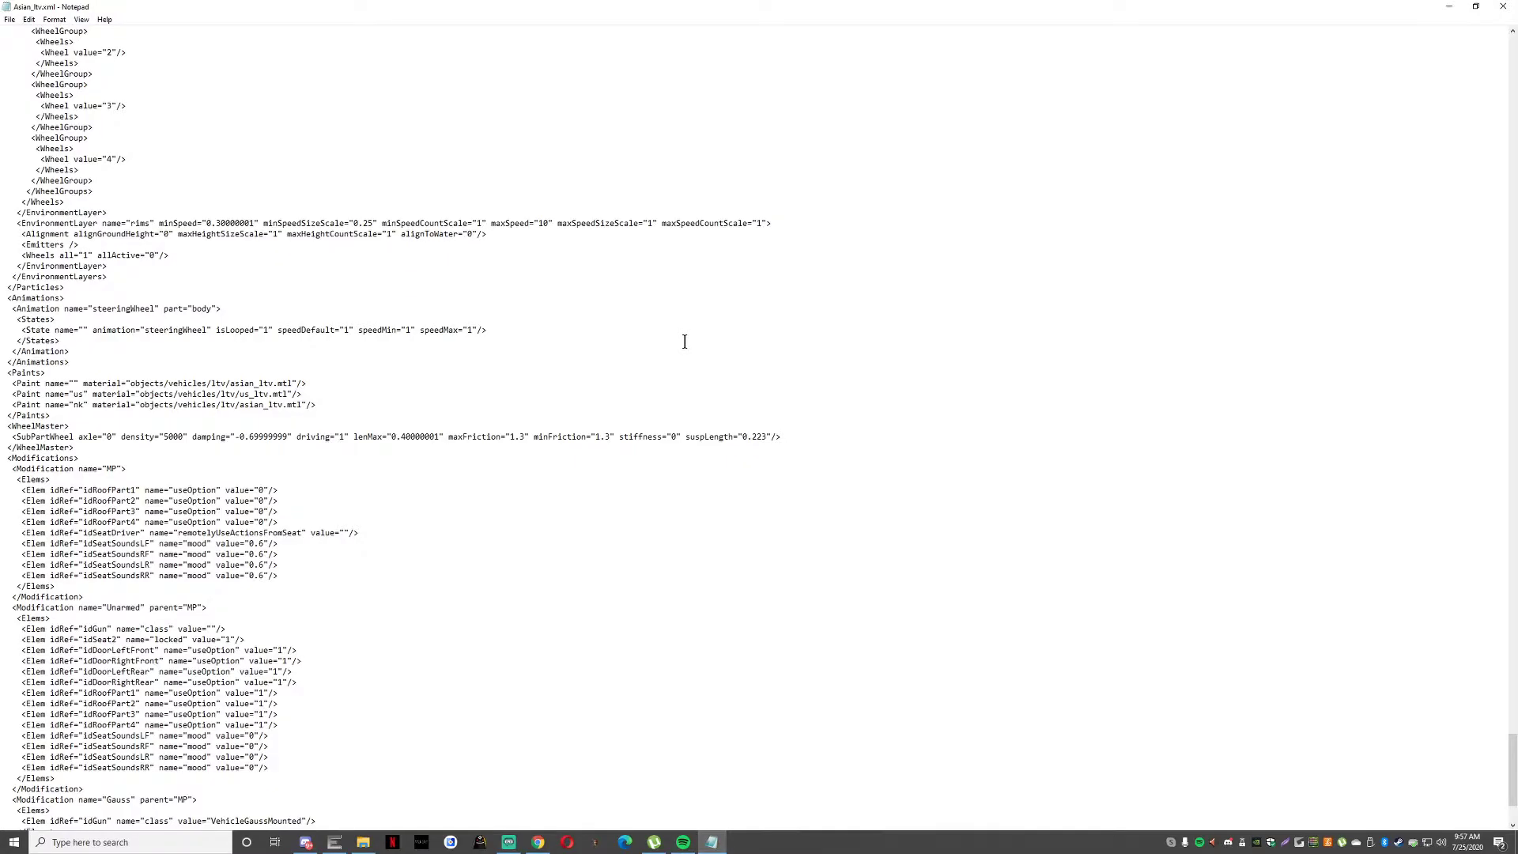
scroll(686, 342, "up", 5)
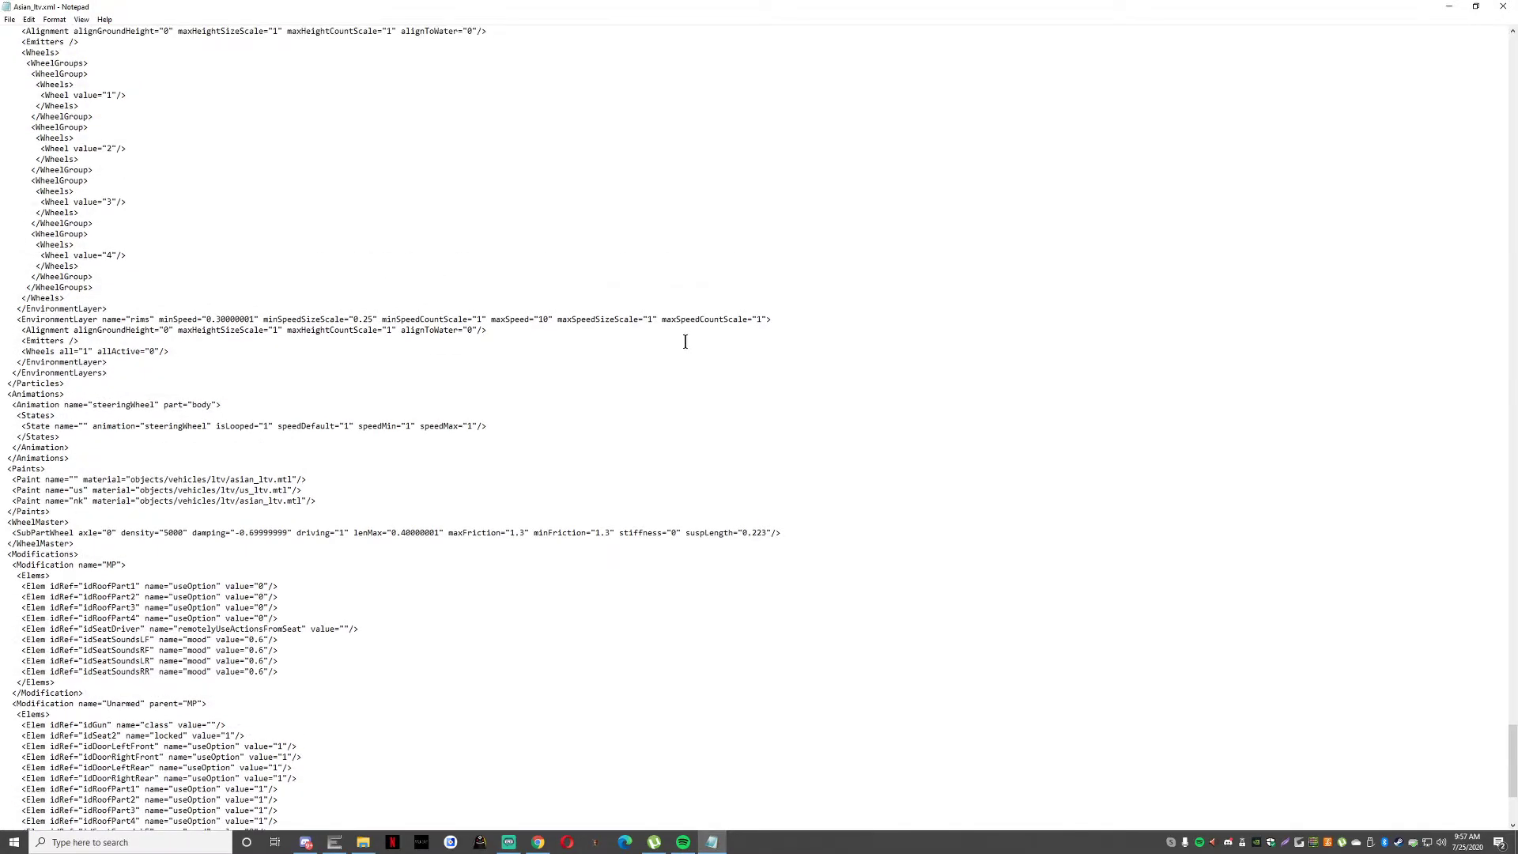
Read back up through Asian_ltv.xml to the shitenTurret part with its helpers and its pitch and yaw limits.
scroll(688, 339, "up", 20)
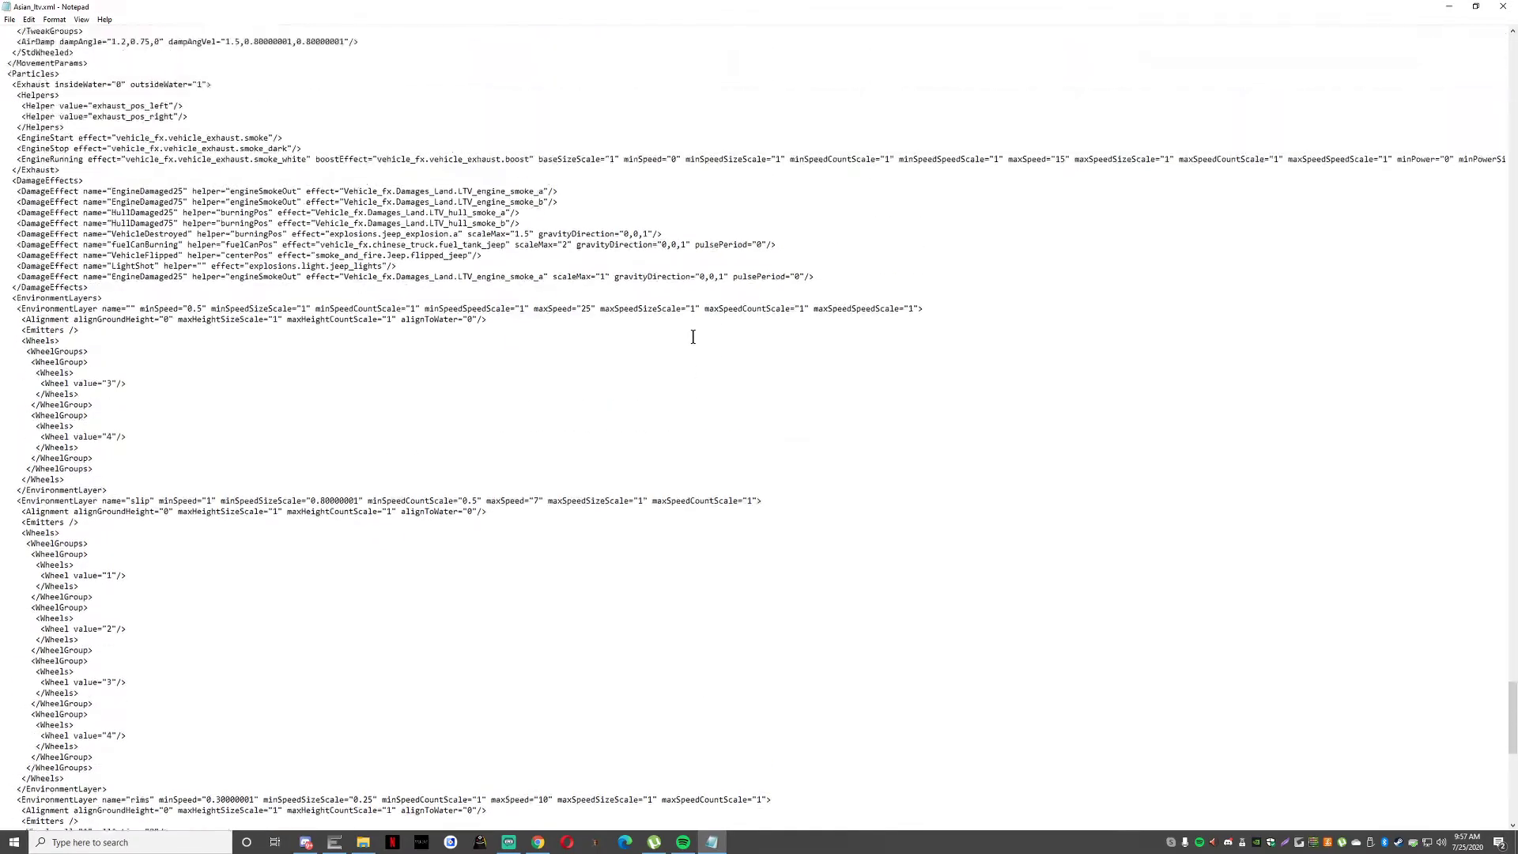
scroll(692, 330, "up", 14)
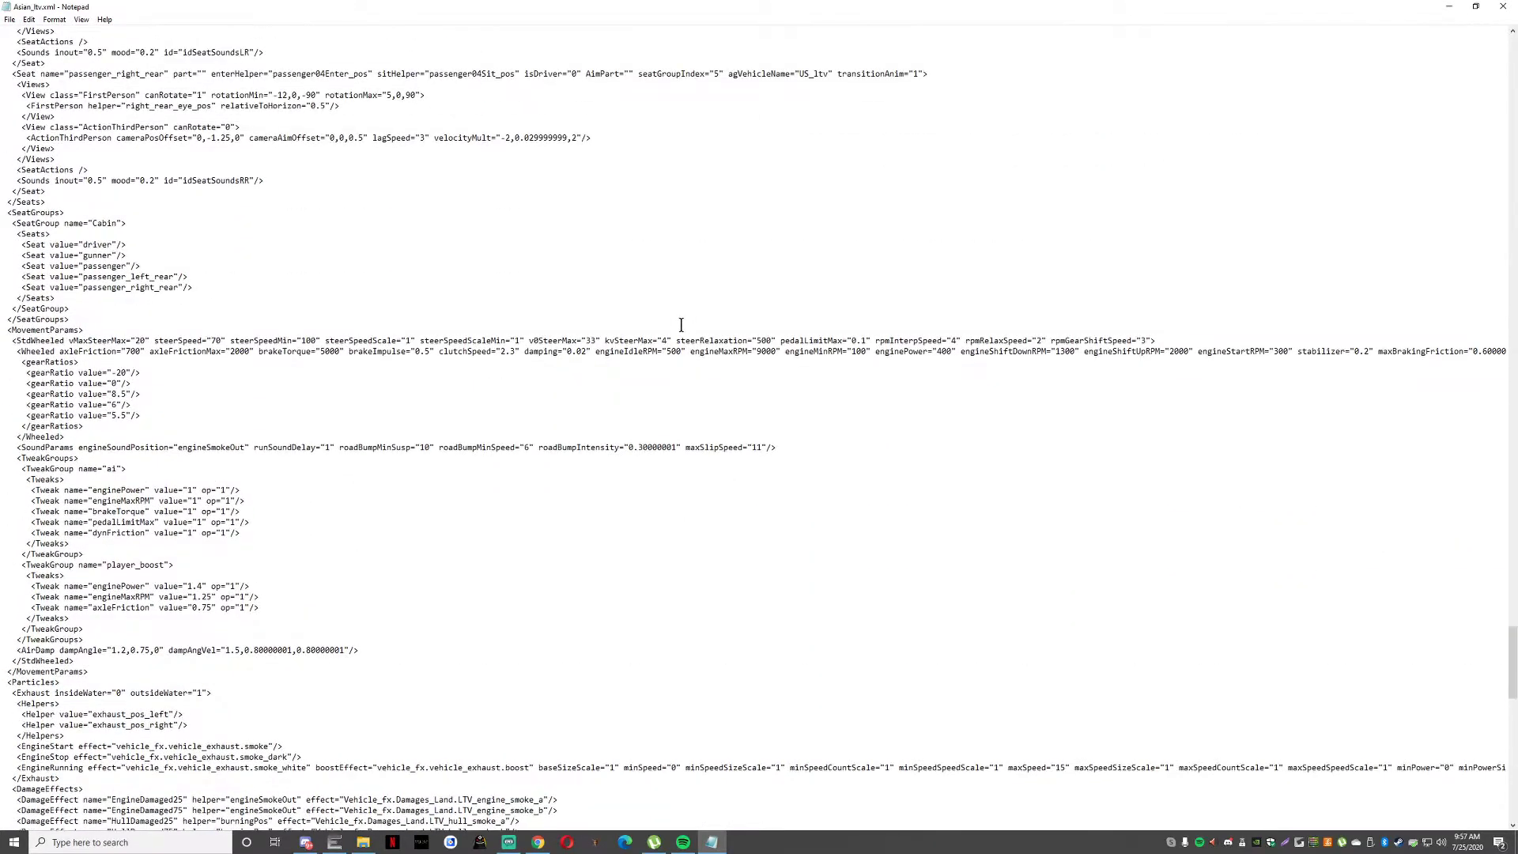
scroll(683, 326, "up", 20)
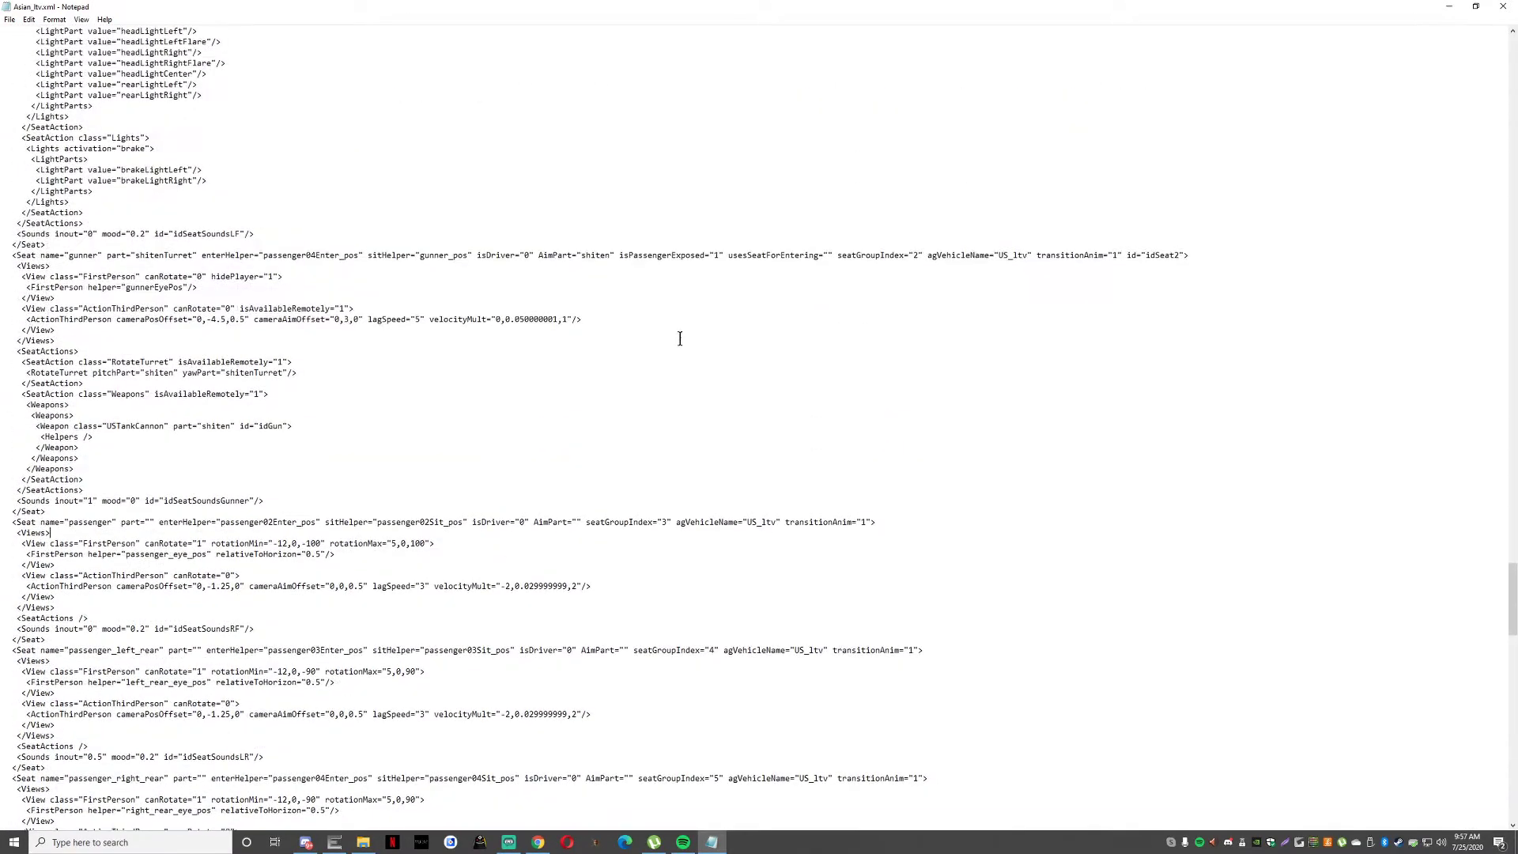
scroll(679, 343, "up", 20)
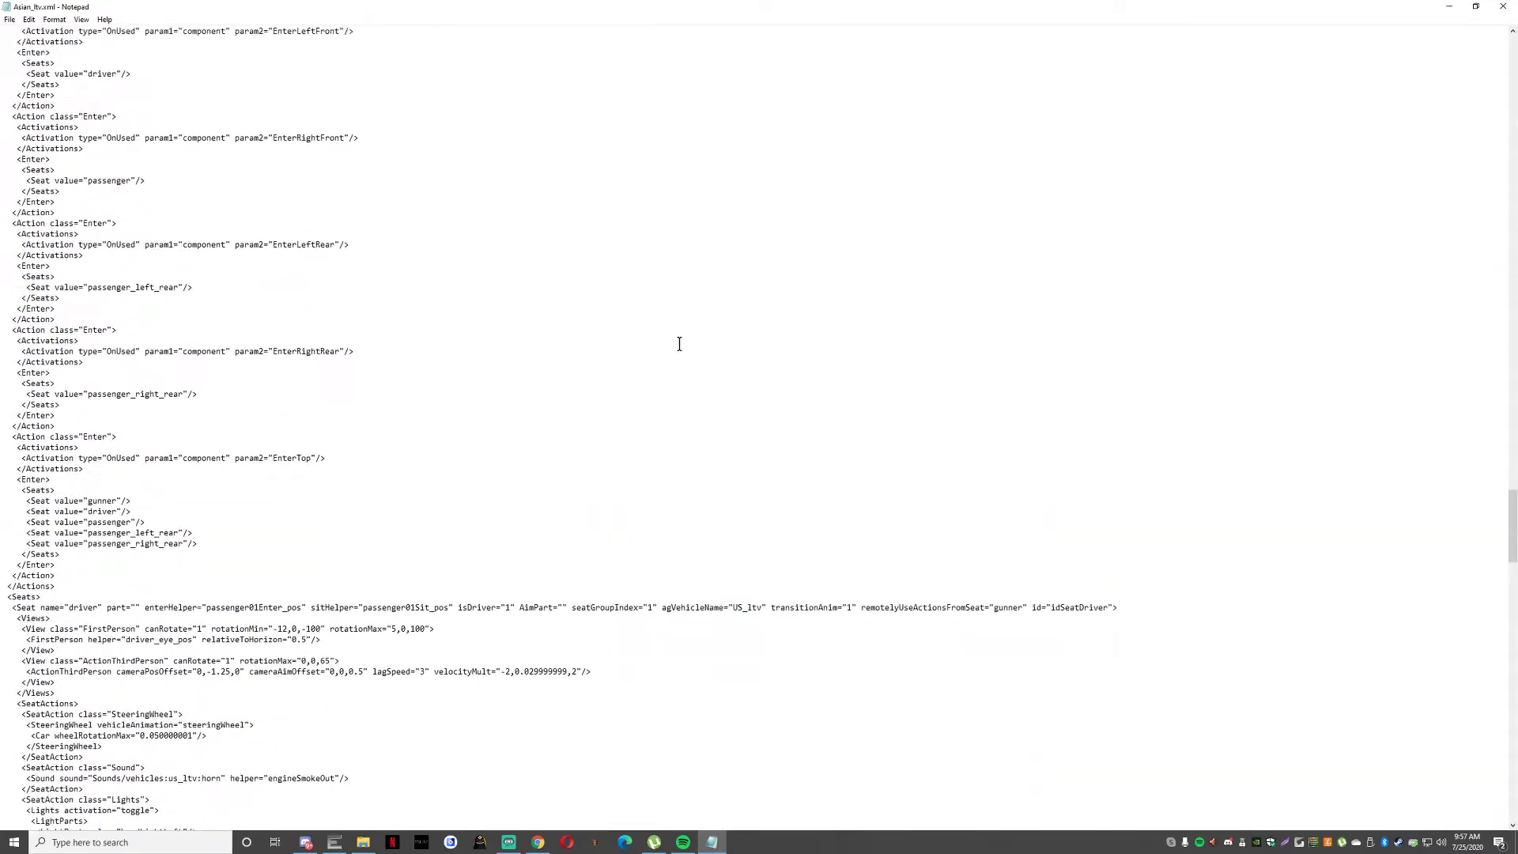
scroll(680, 343, "up", 20)
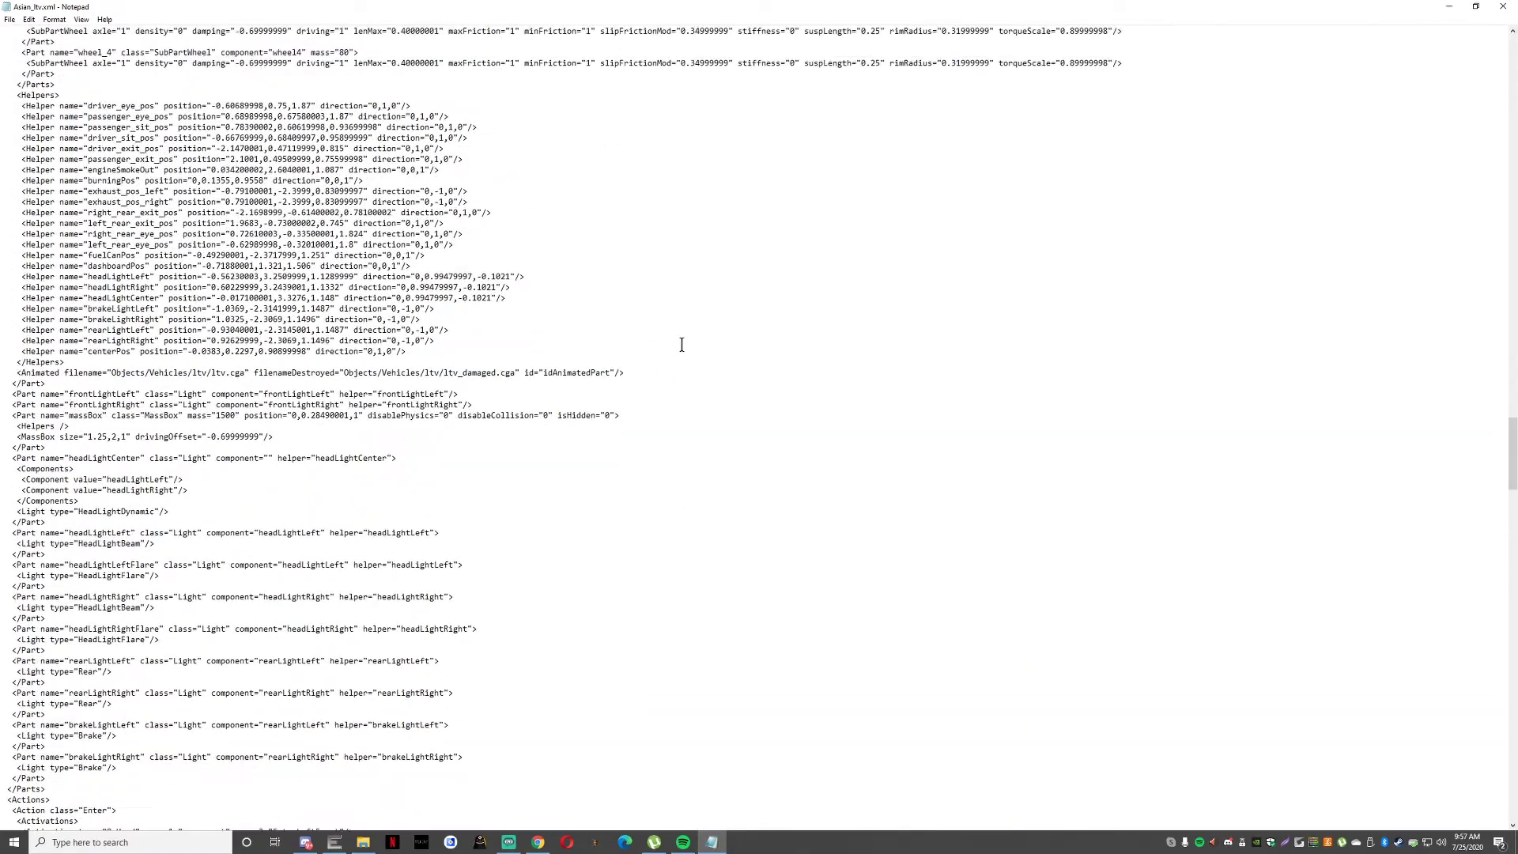
scroll(683, 339, "up", 20)
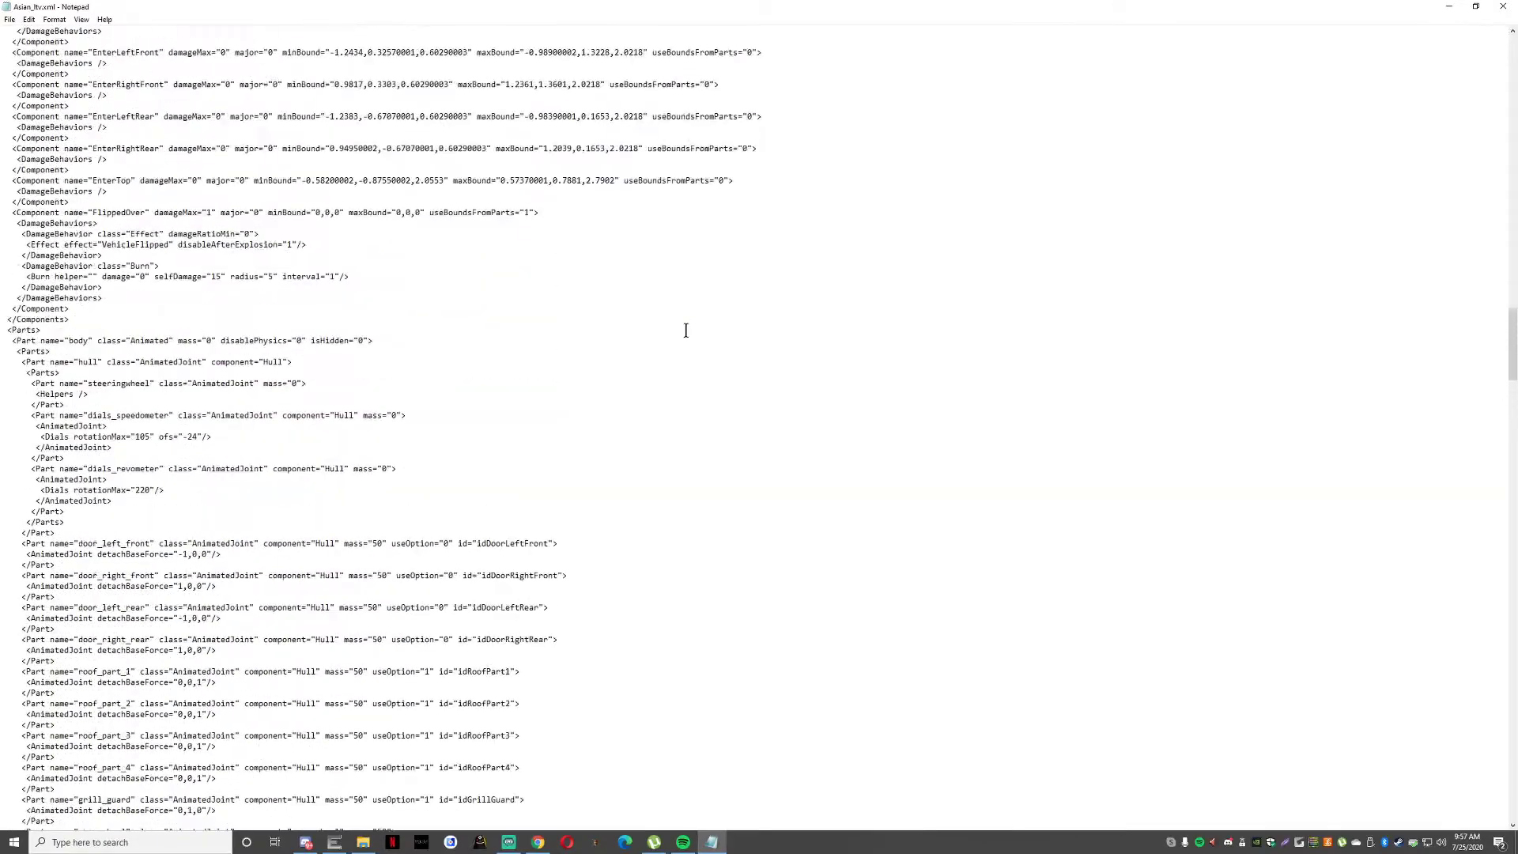
scroll(686, 331, "down", 19)
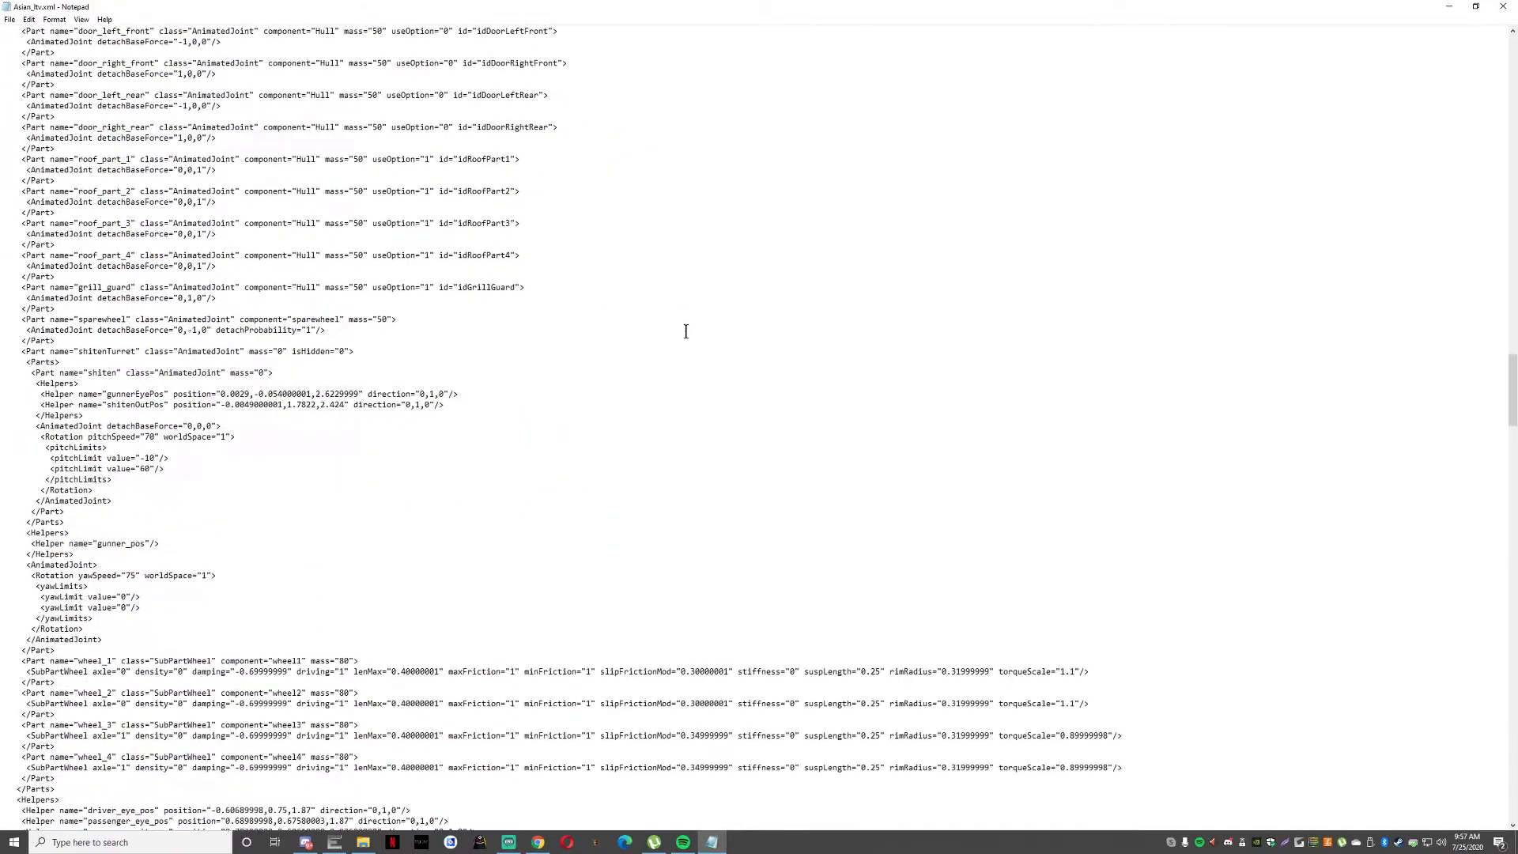
scroll(686, 331, "down", 4)
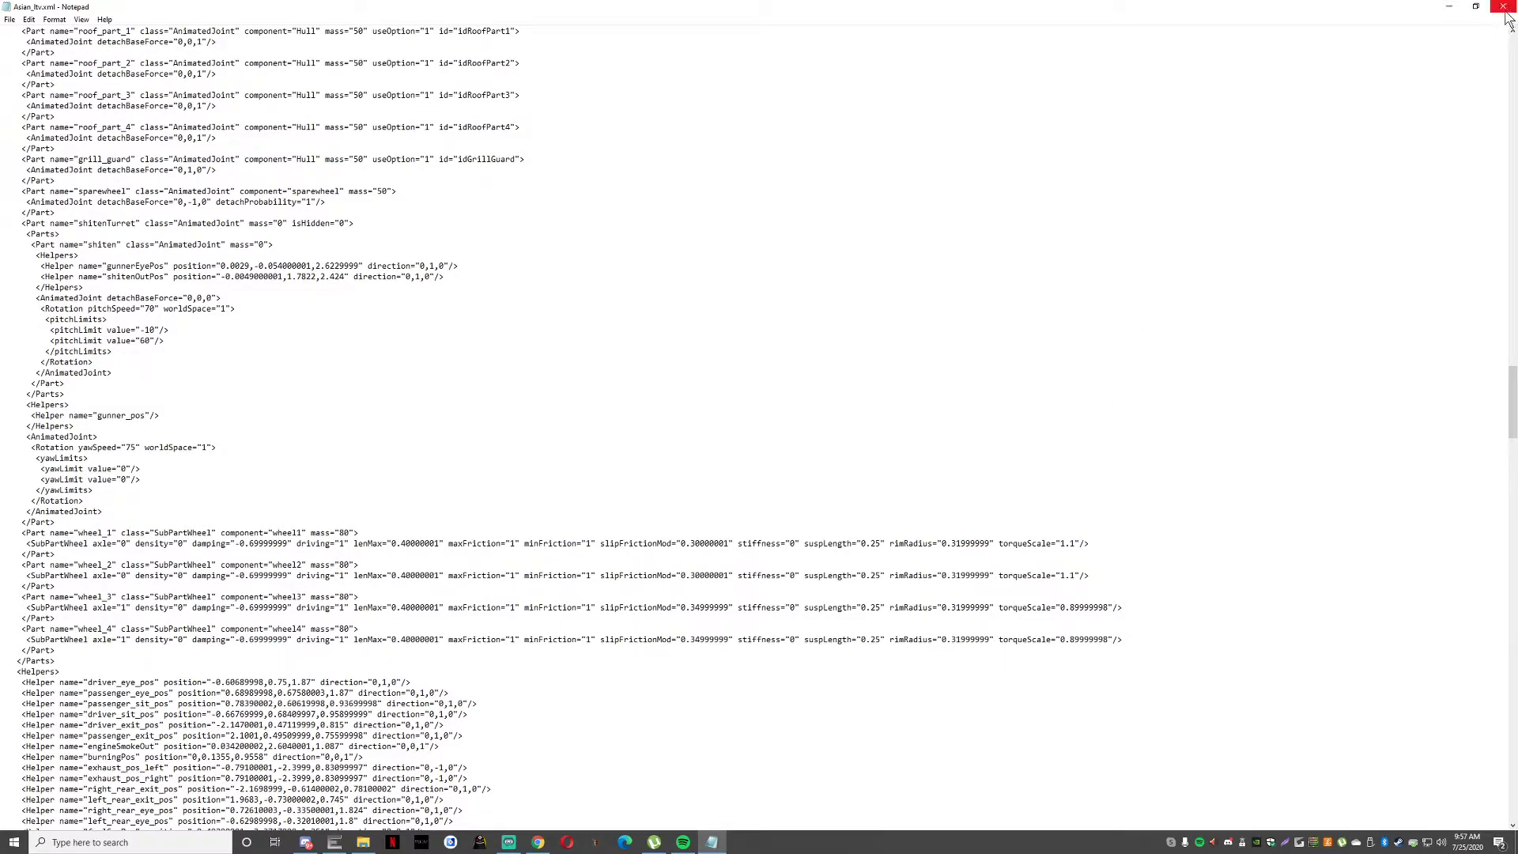
Return to the Sandbox 2 editor and place the Asian_Helicopter air vehicle archetype on open sand away from the tanks.
left_click(1451, 10)
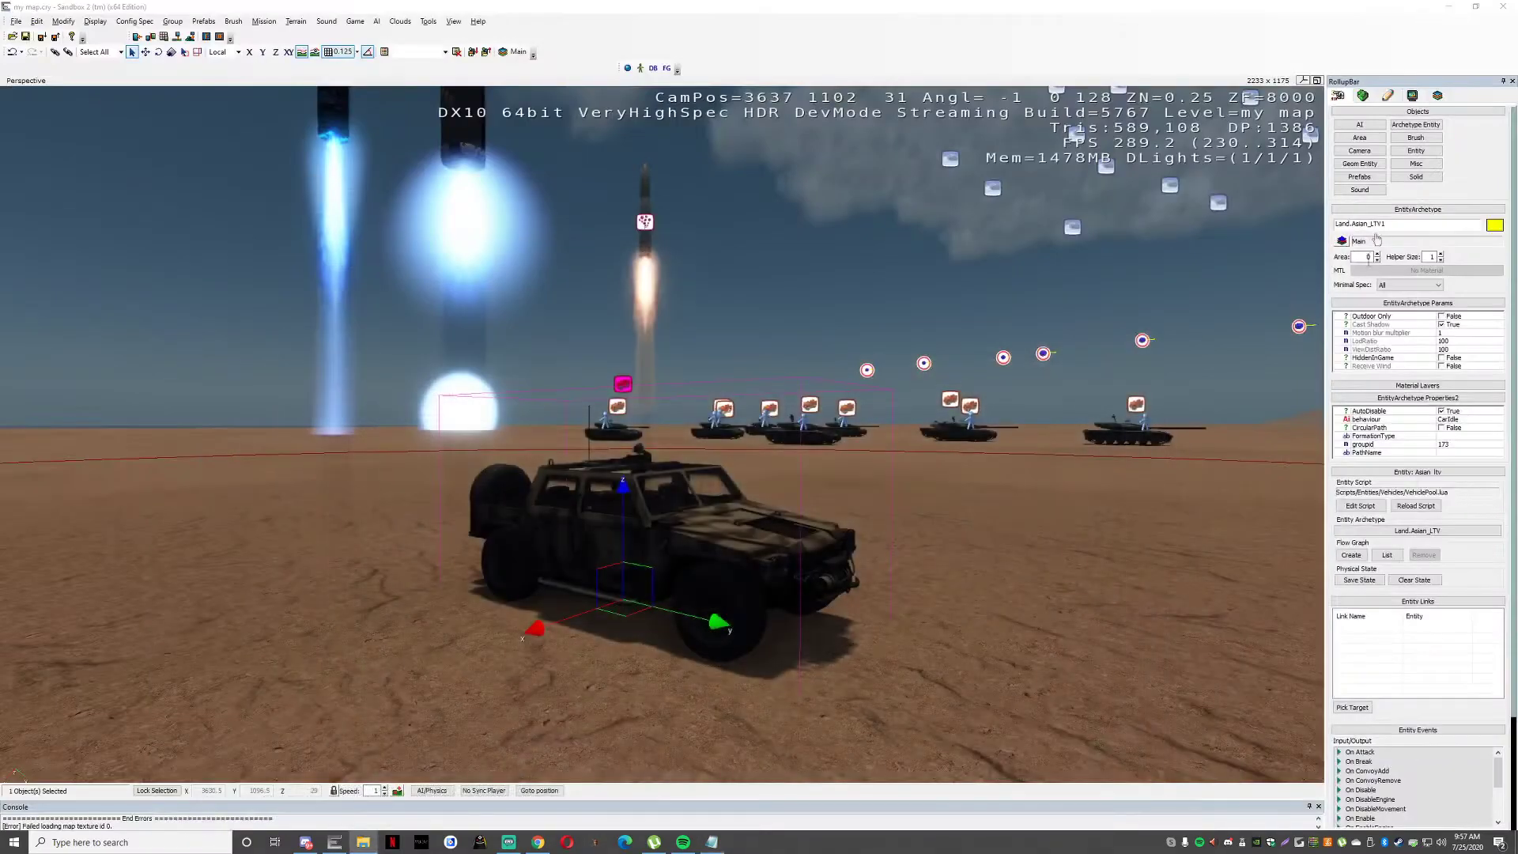
right_click_drag(931, 546, 884, 472)
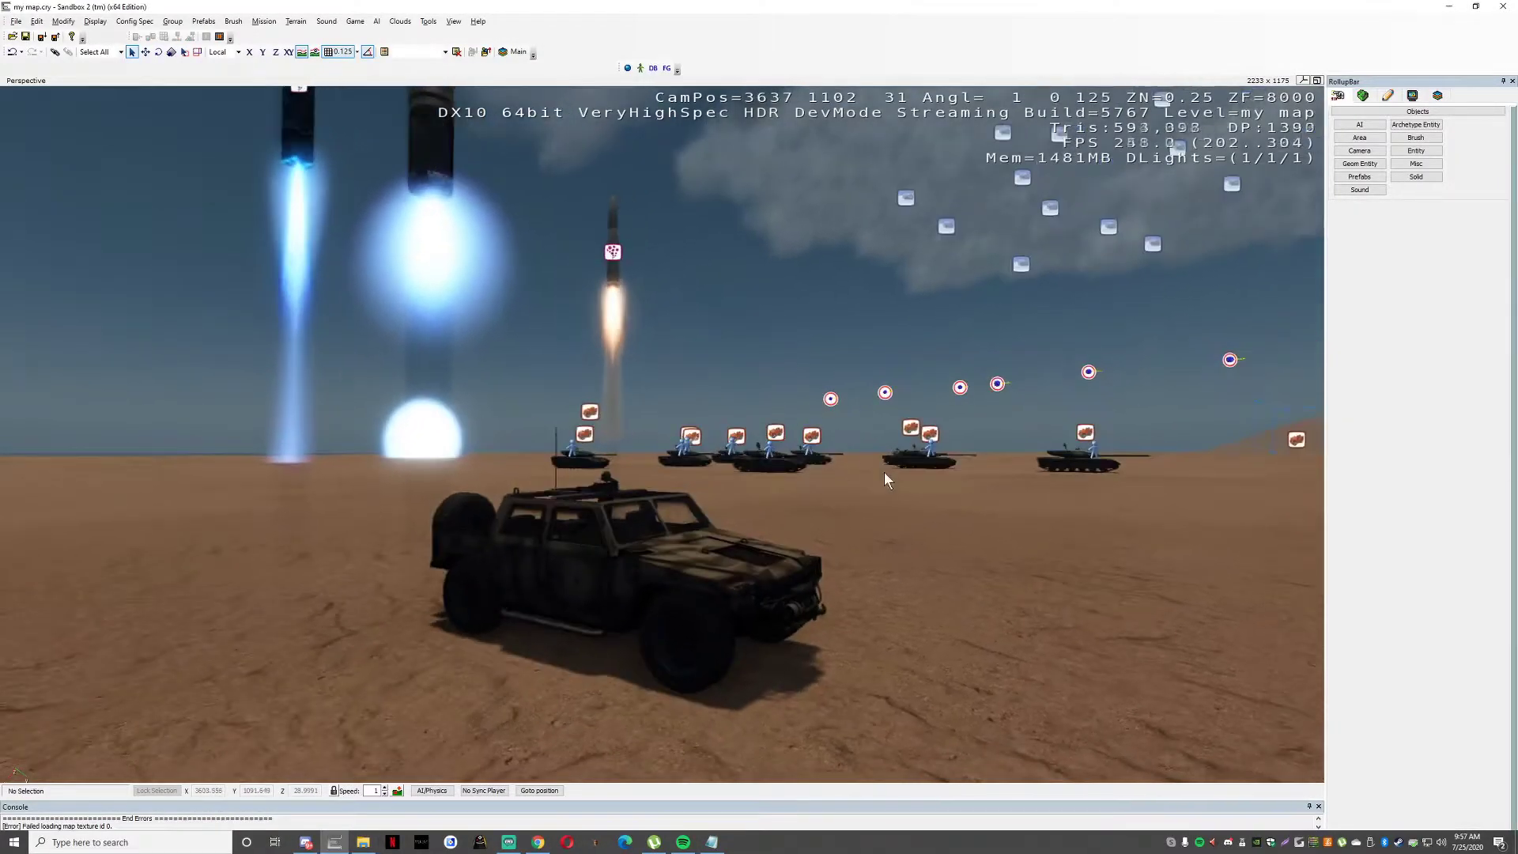
right_click_drag(932, 535, 667, 348)
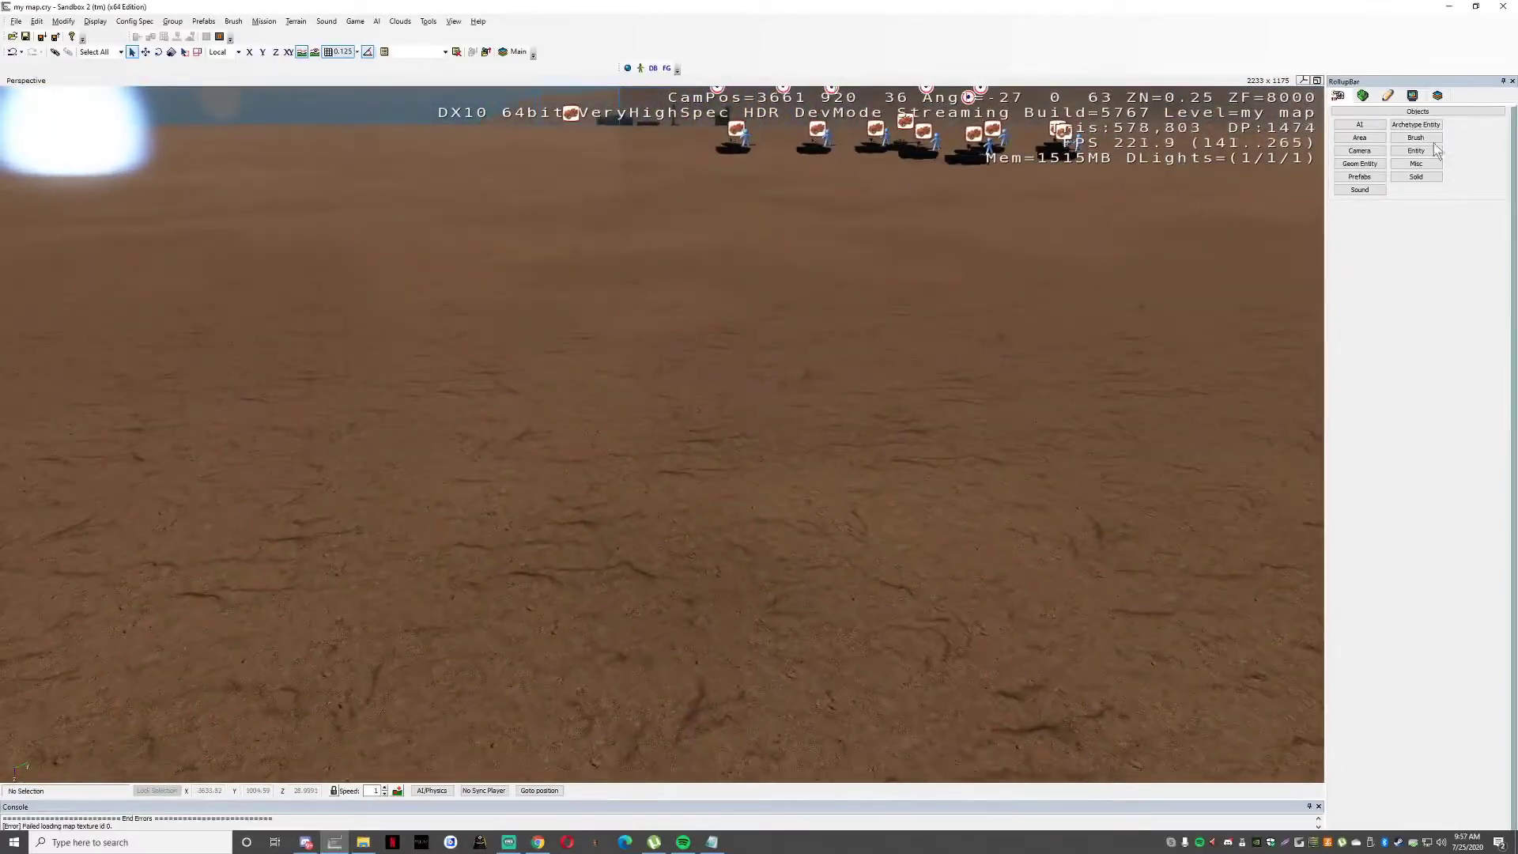
left_click(1416, 125)
double_click(1358, 272)
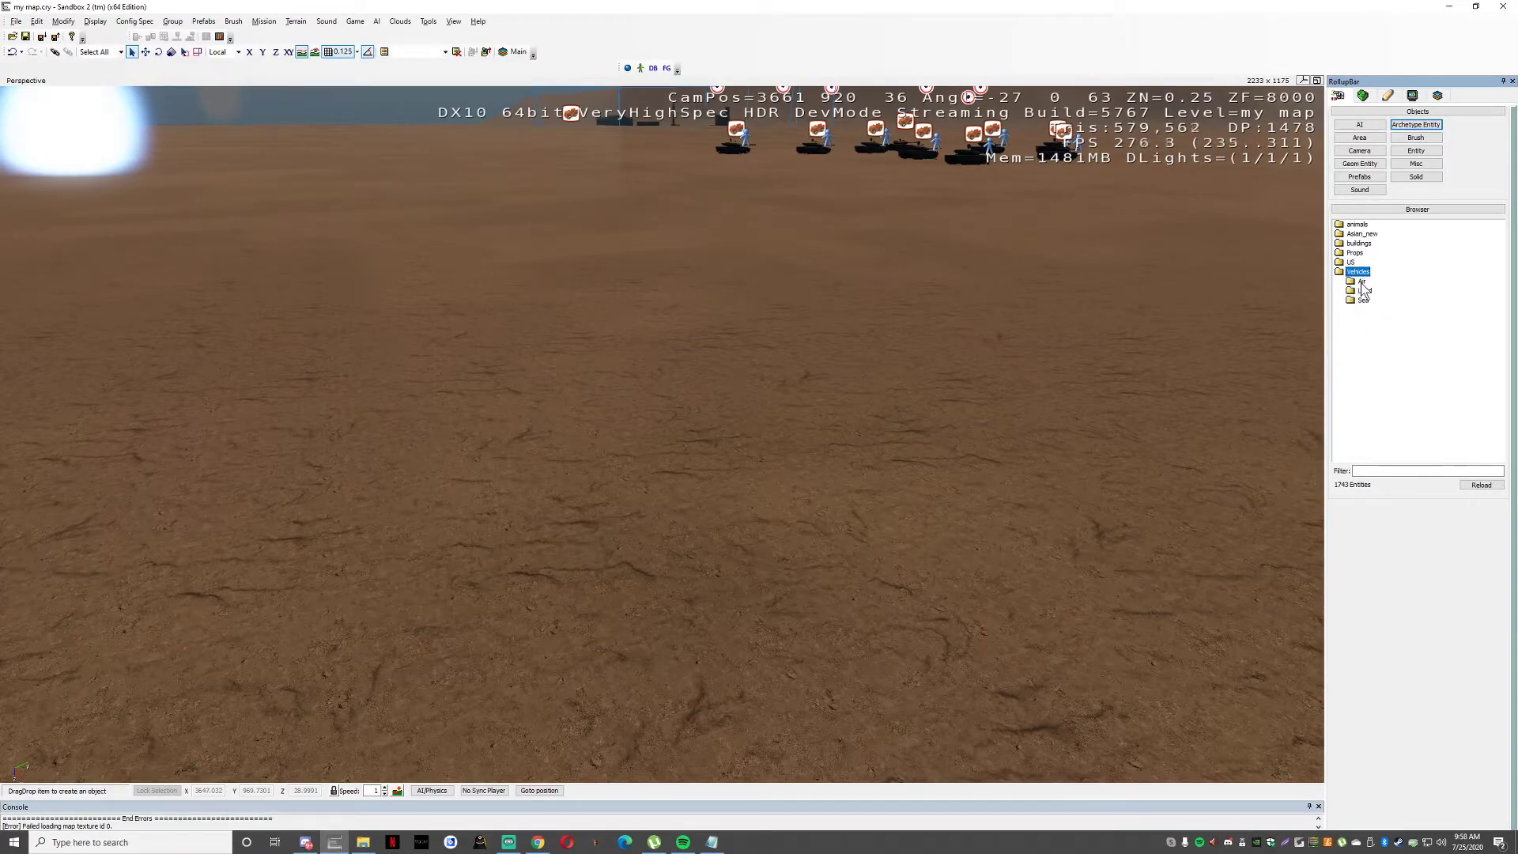
double_click(1362, 281)
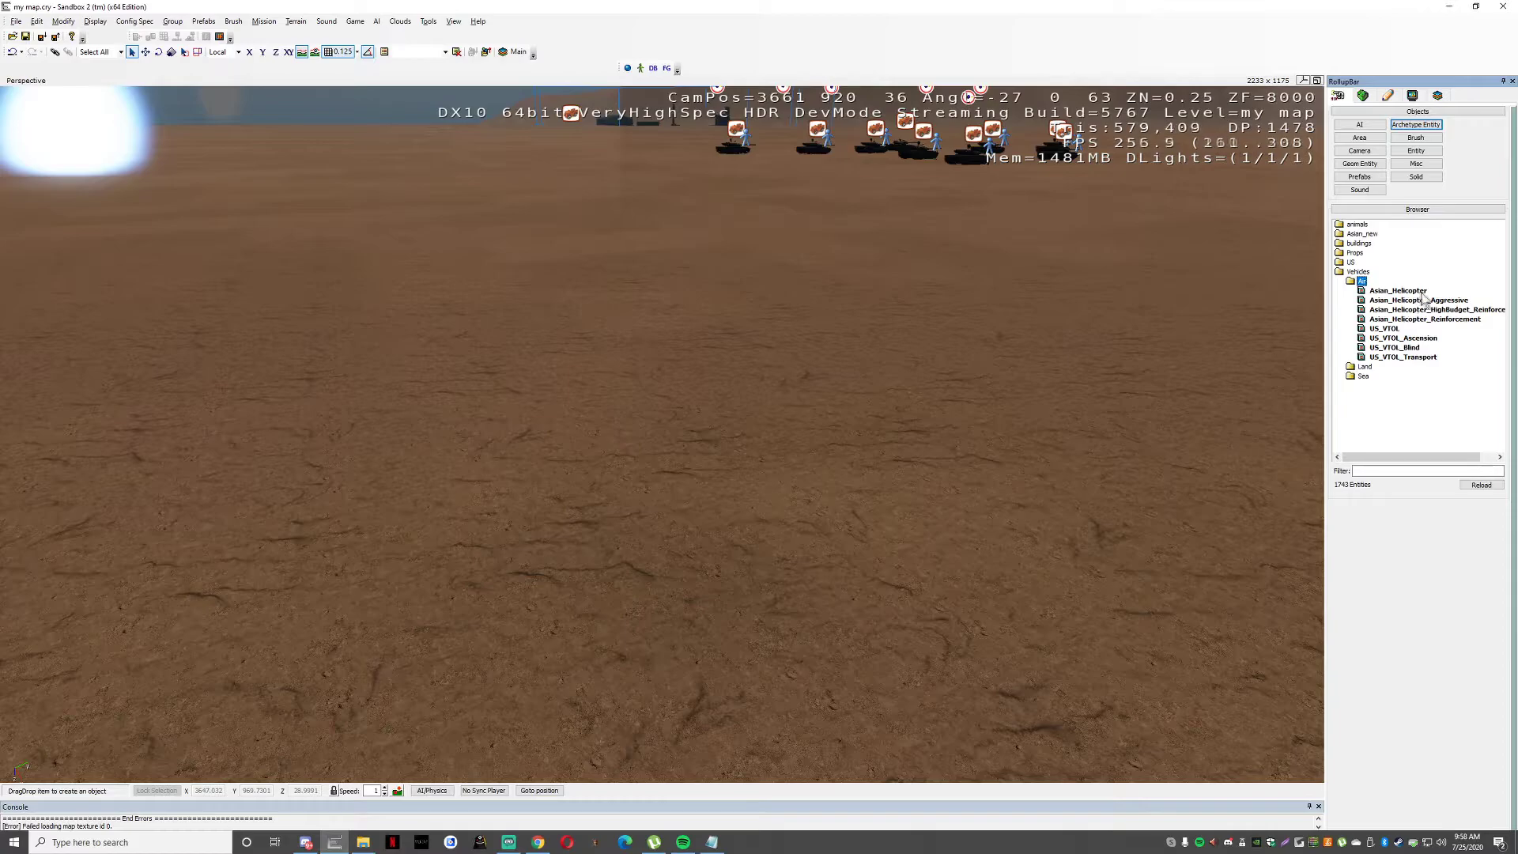
left_click_drag(1421, 295, 409, 380)
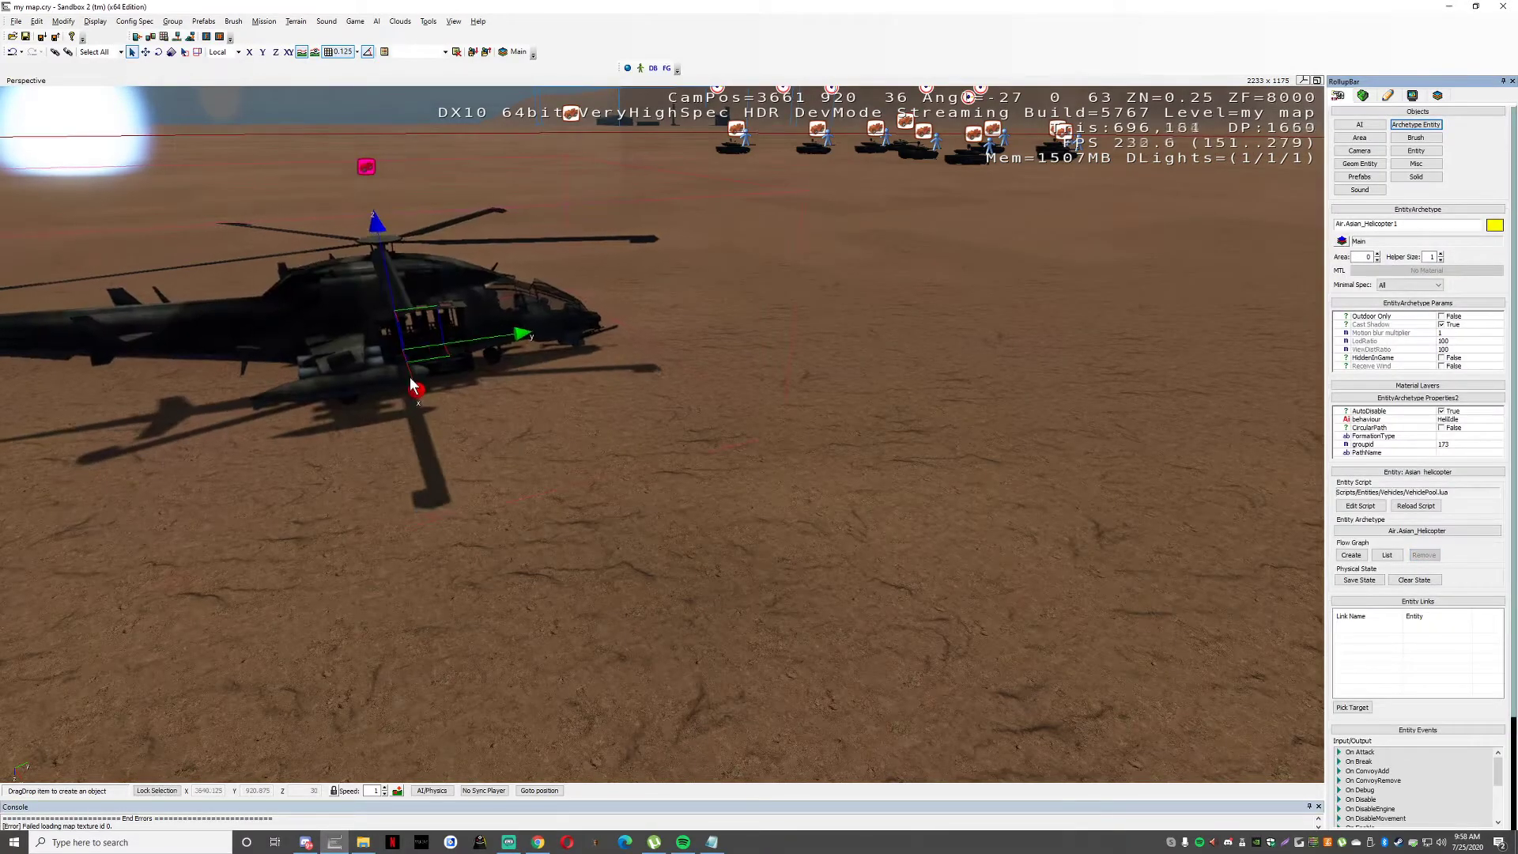
middle_click_drag(388, 444, 887, 405)
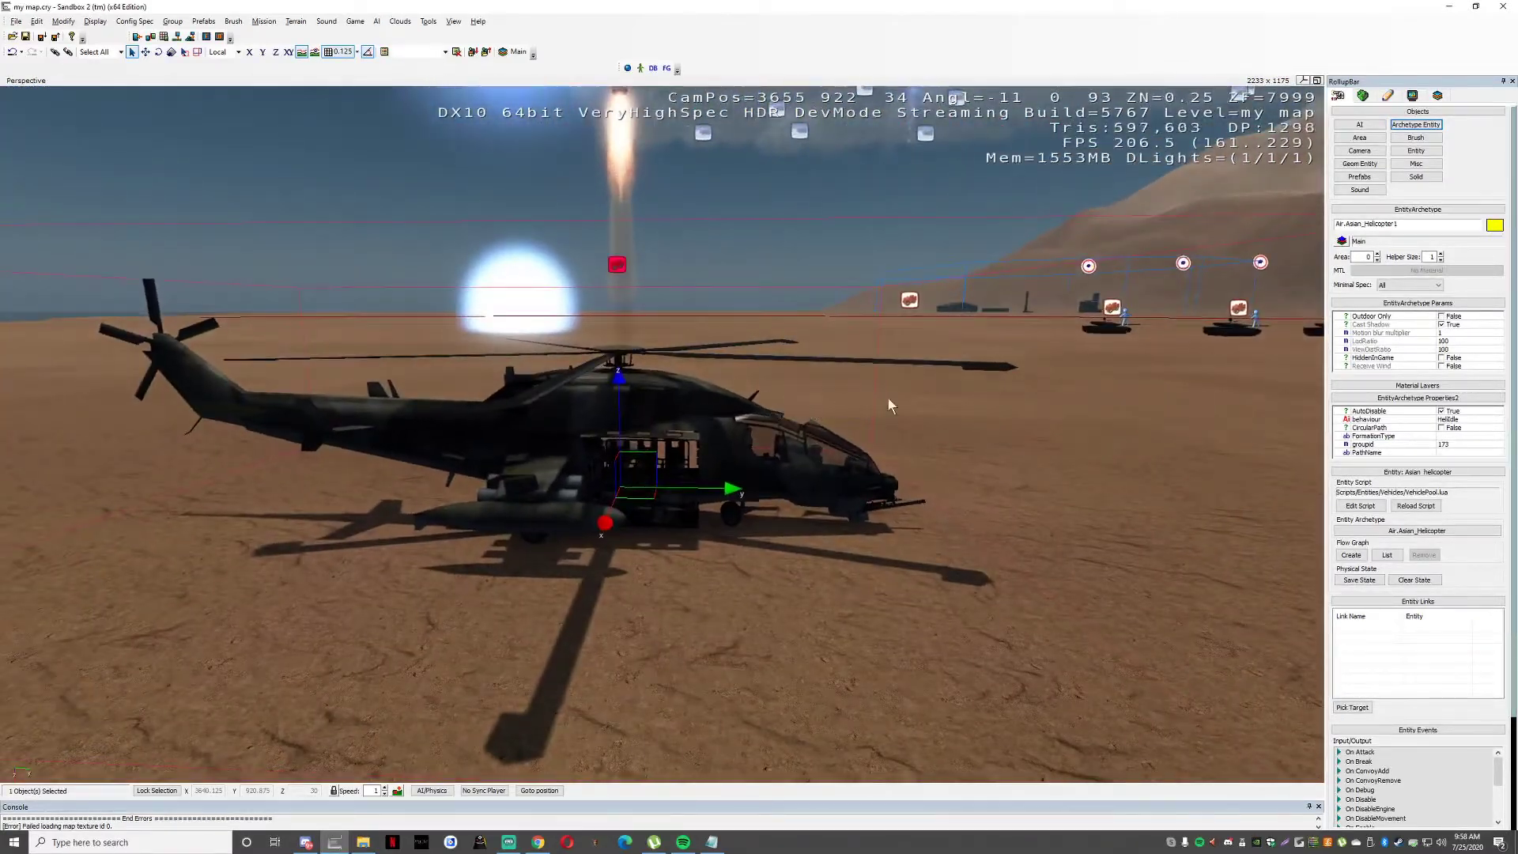
Place the Asian_APC land vehicle archetype on the sand beside the helicopter's tail.
left_click(1416, 124)
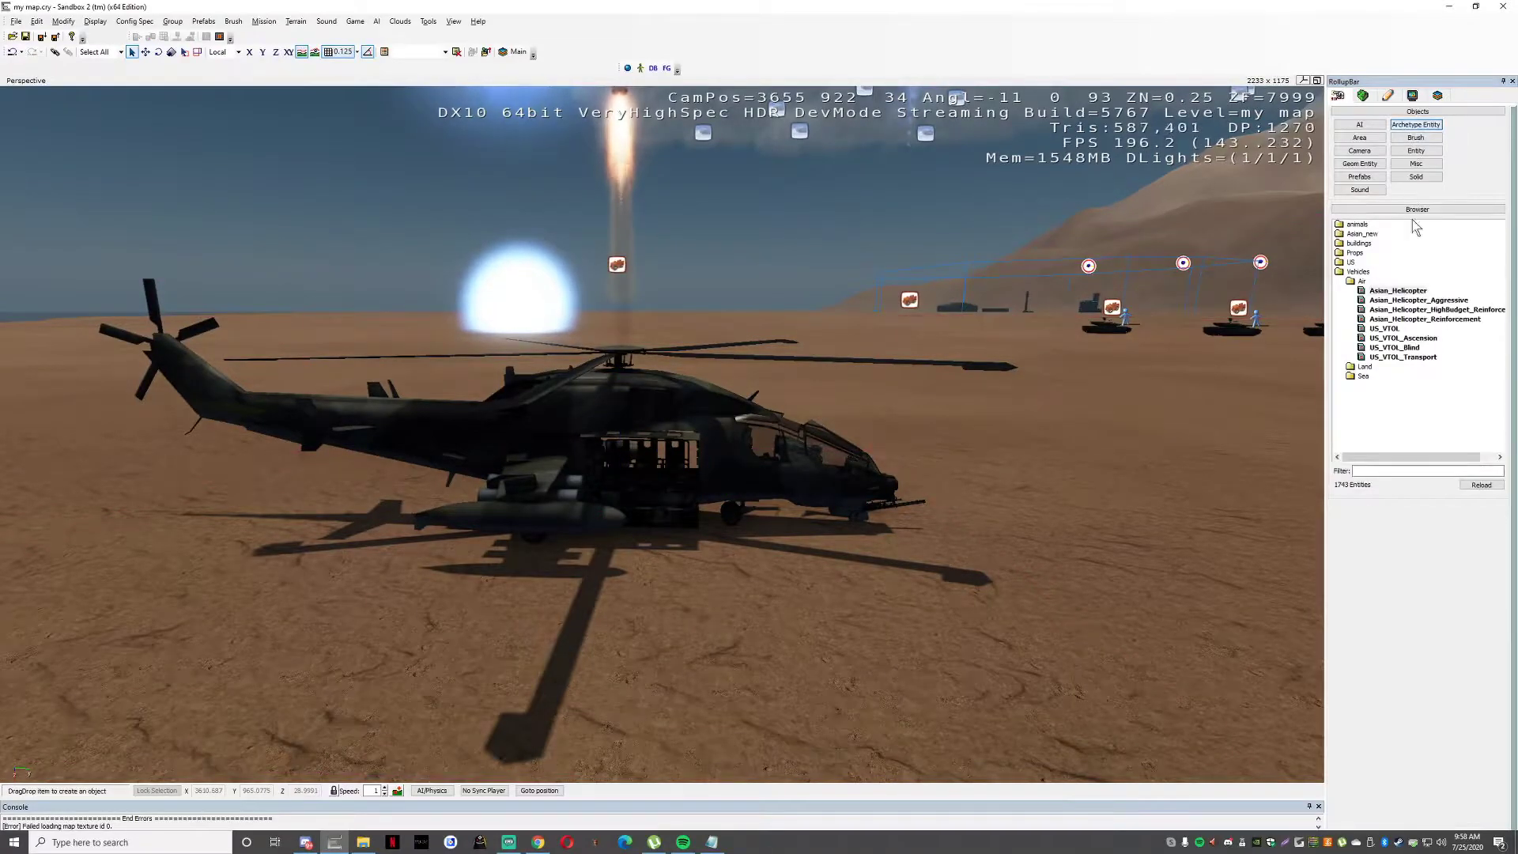
double_click(1363, 375)
double_click(1365, 291)
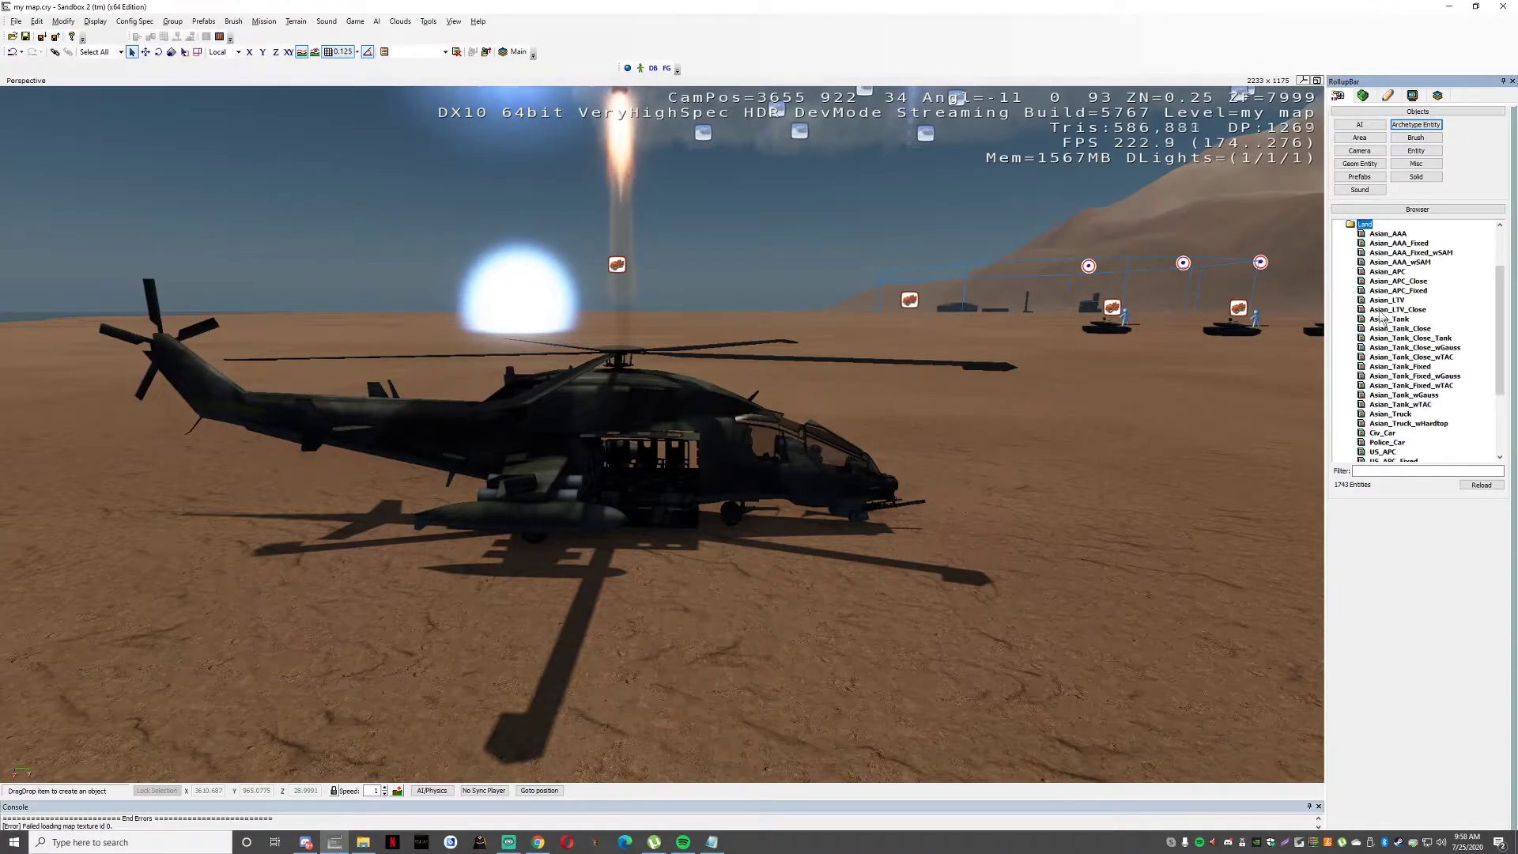
scroll(1450, 350, "down", 3)
scroll(1451, 350, "up", 4)
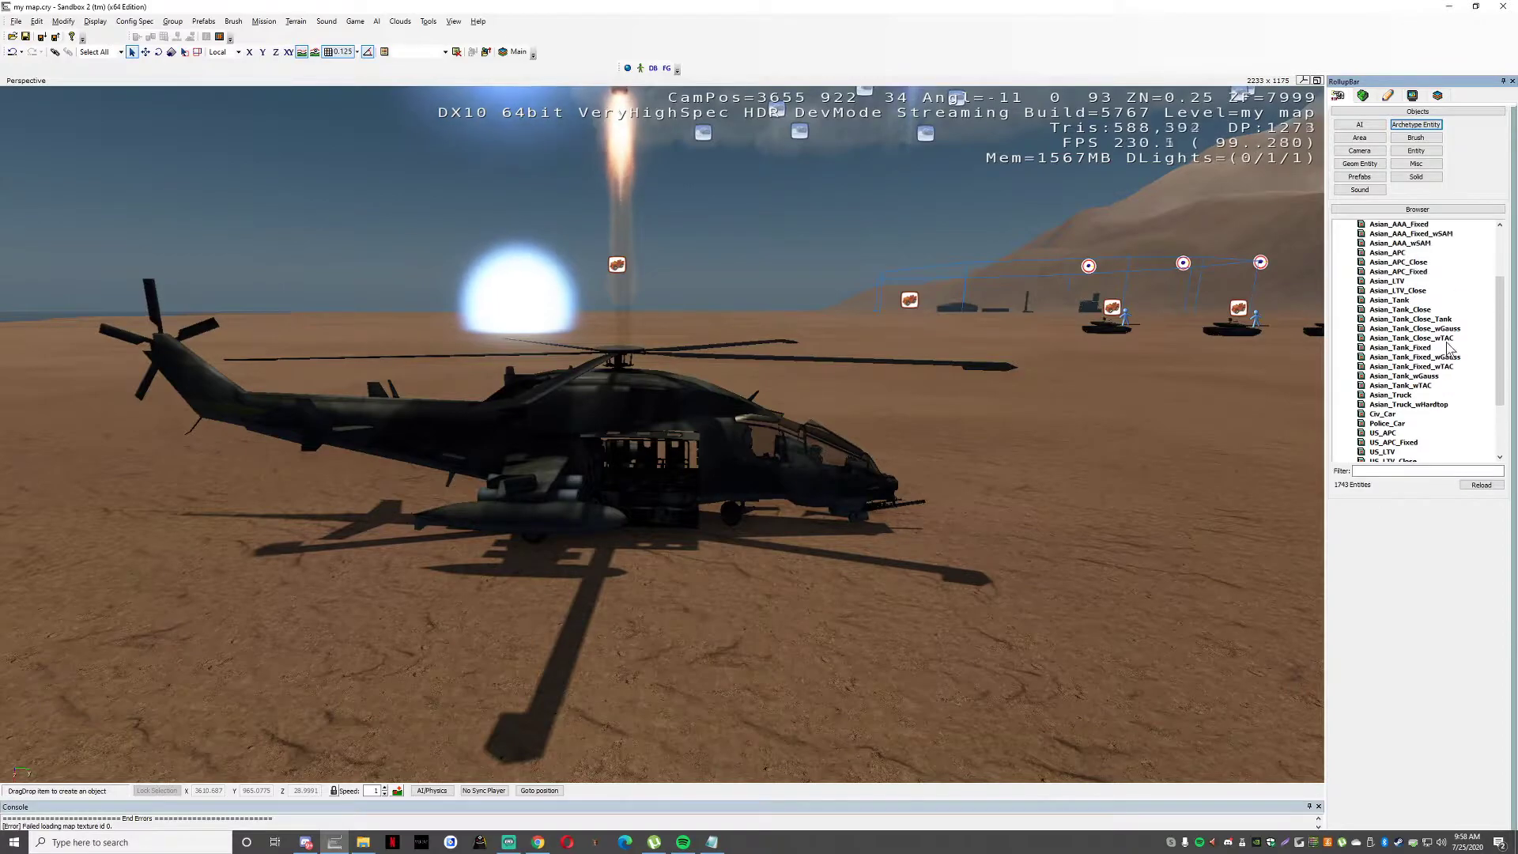
scroll(1450, 348, "up", 1)
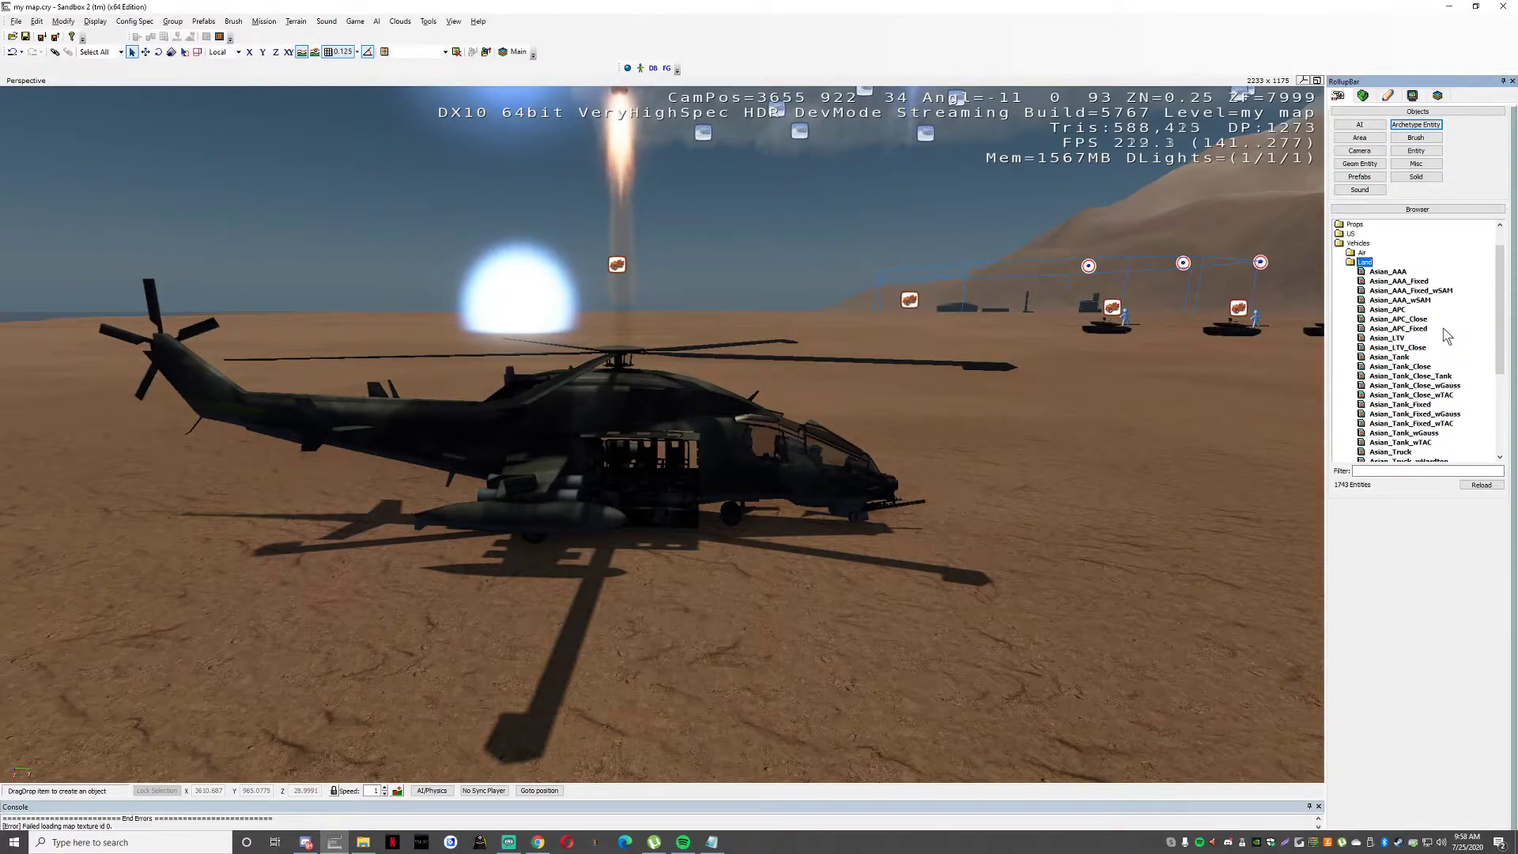
left_click_drag(1388, 309, 487, 576)
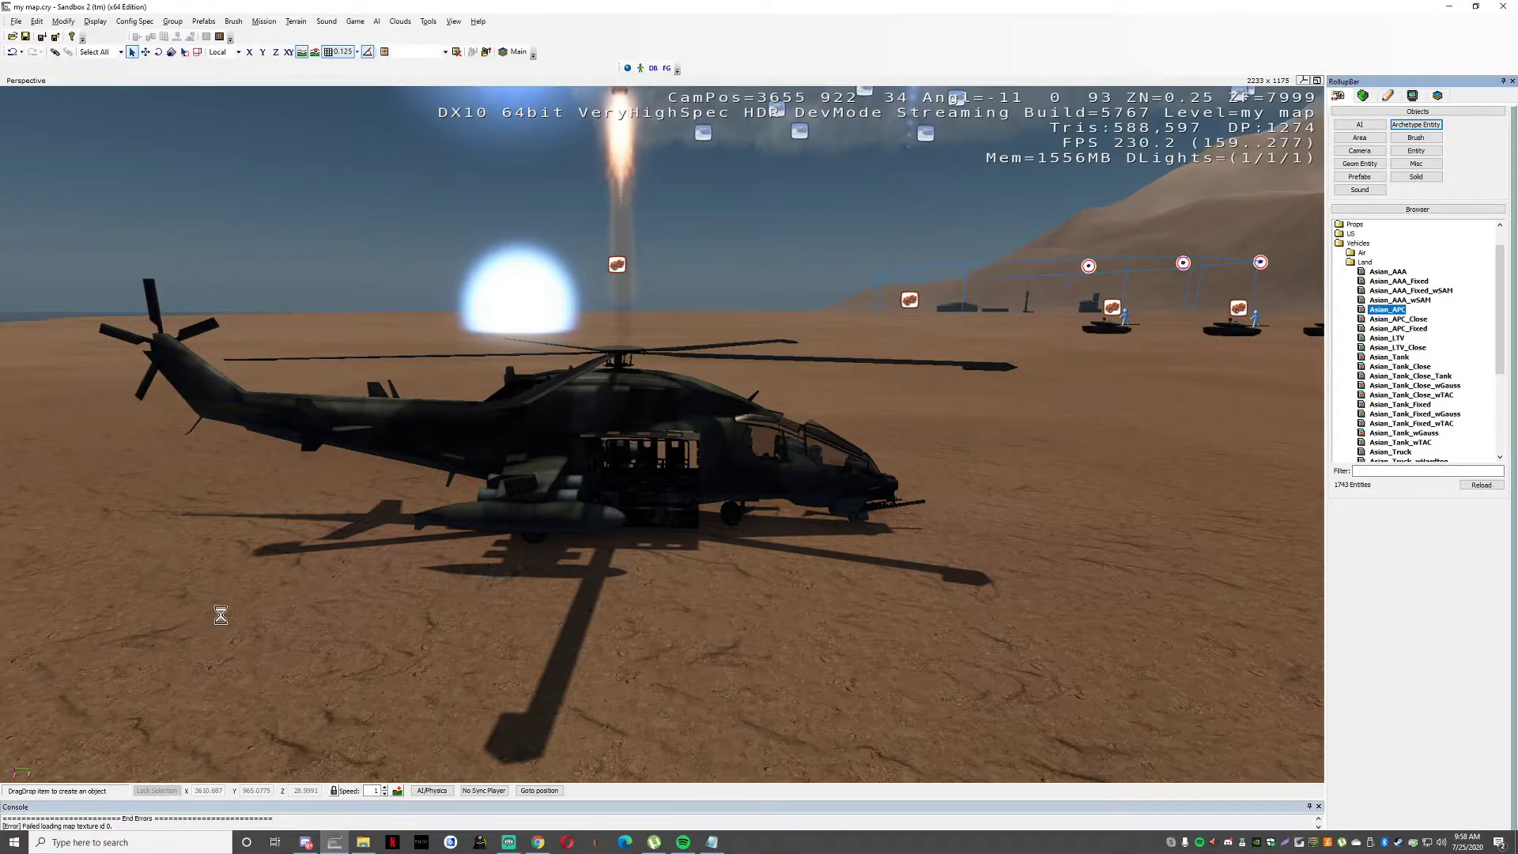
left_click(262, 528)
mouse_move(263, 528)
right_mouse_down()
mouse_move(348, 548)
mouse_move(268, 527)
right_mouse_up()
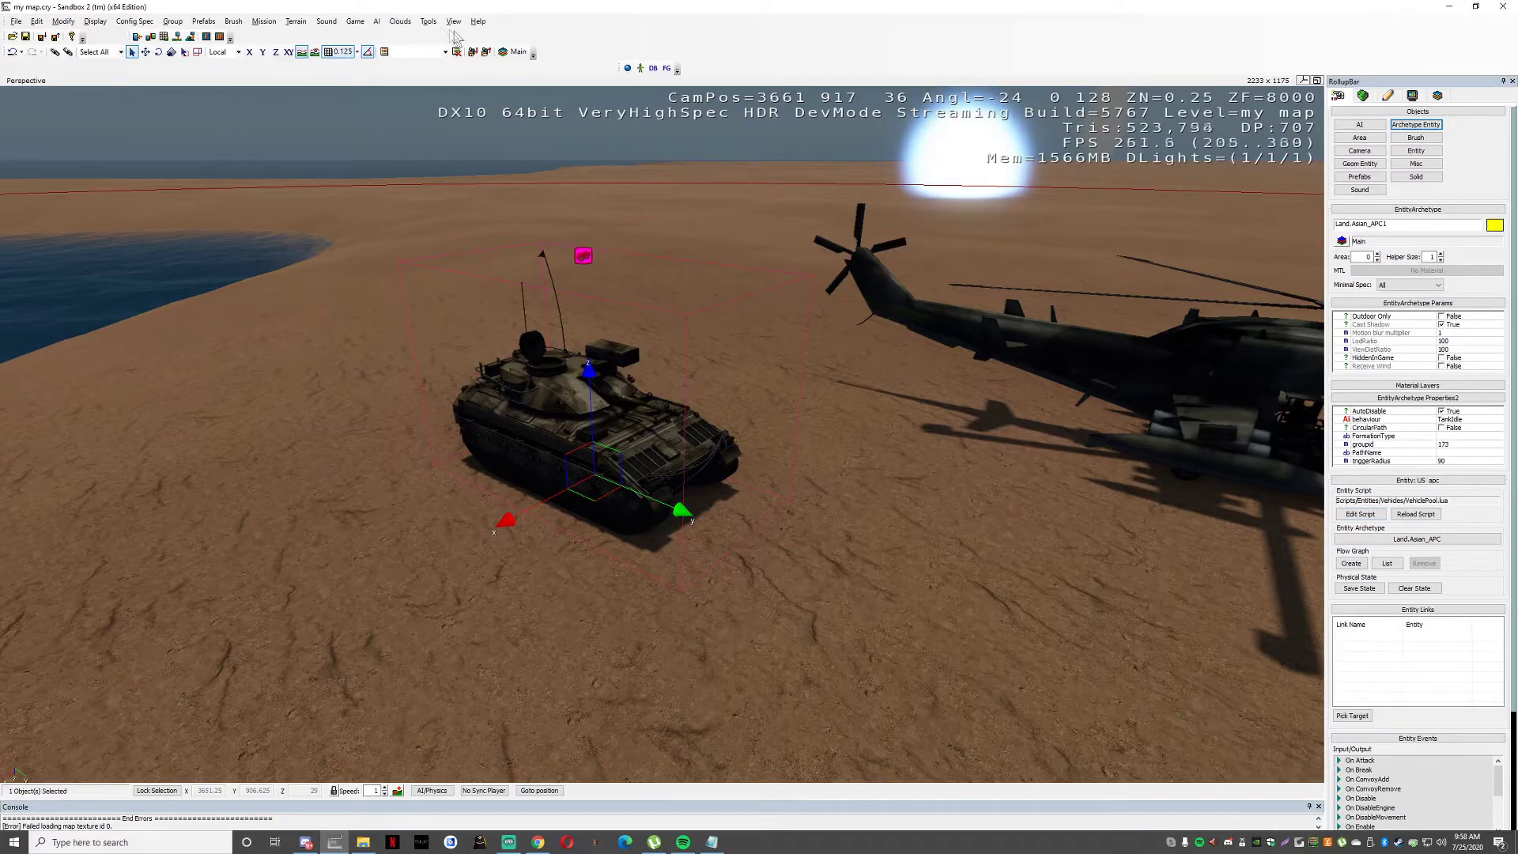
Open the APC's entity script VehiclePool.lua, look over its vehicle properties table and close it.
left_click(427, 22)
left_click(454, 22)
mouse_move(506, 35)
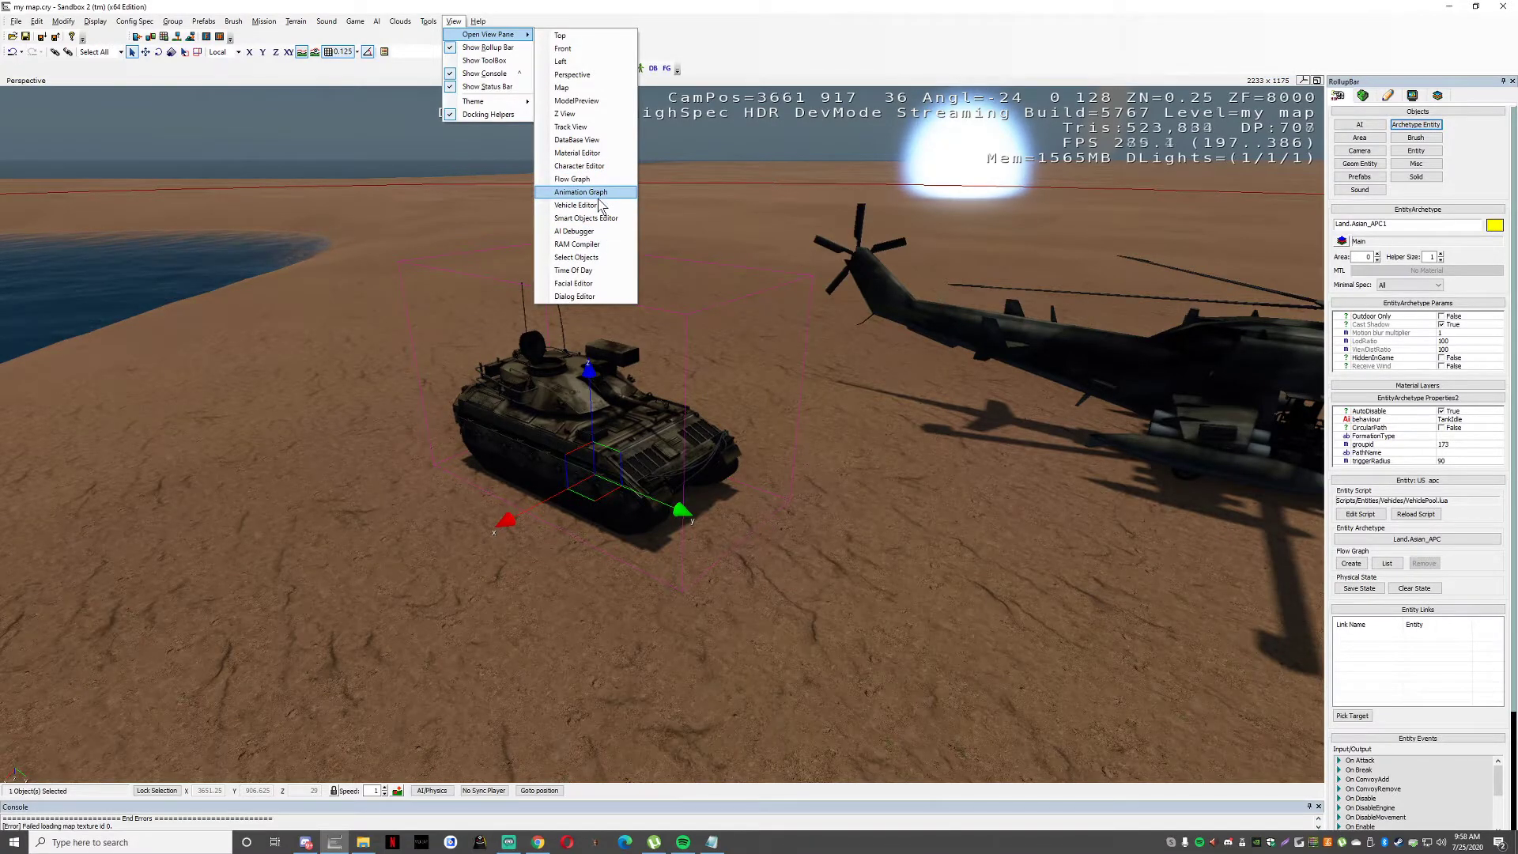
left_click(1361, 514)
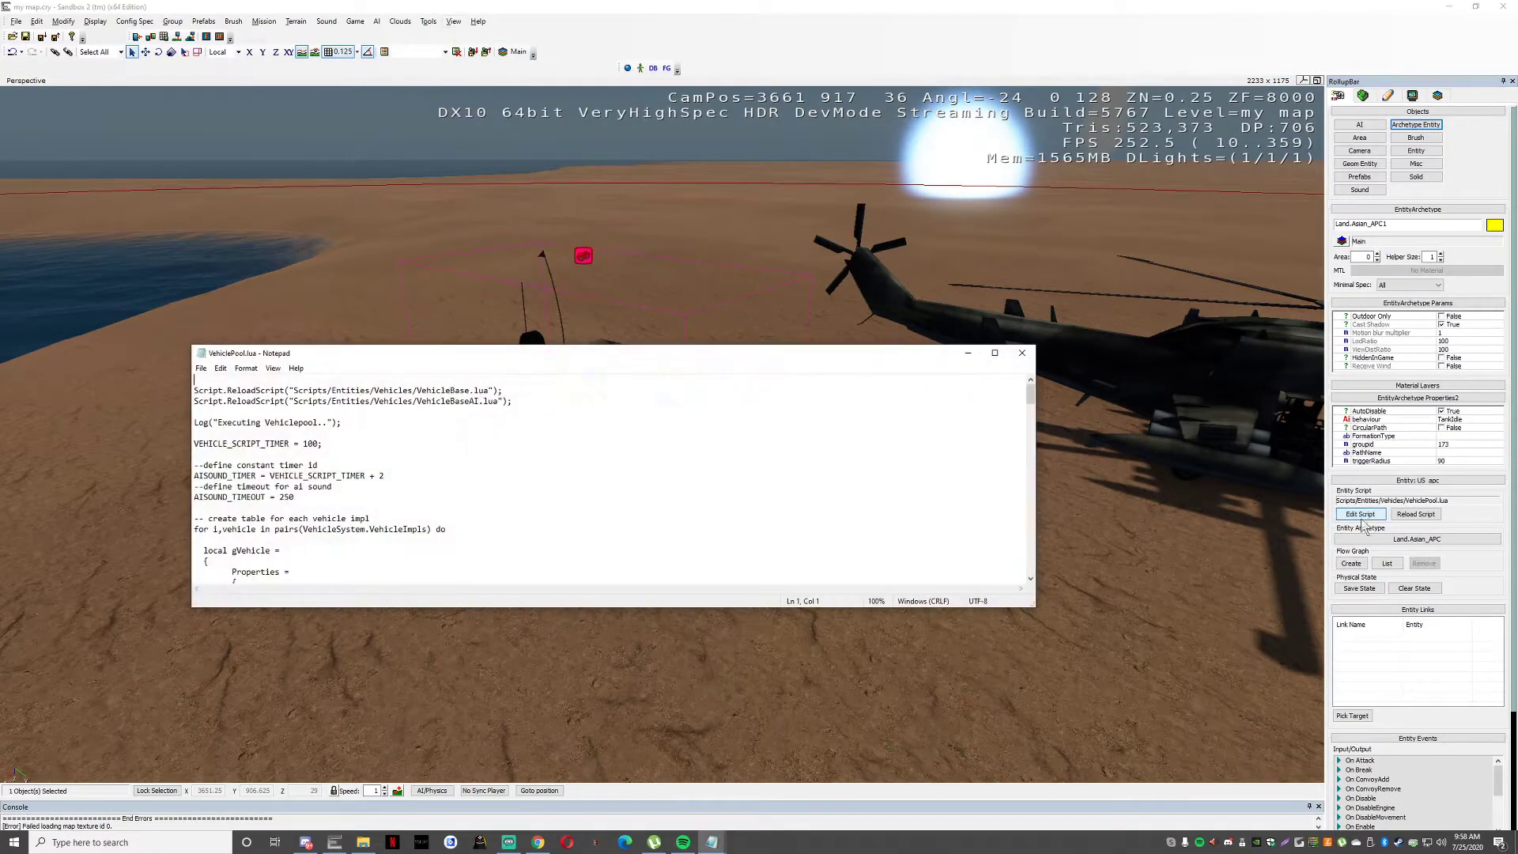
scroll(903, 489, "down", 3)
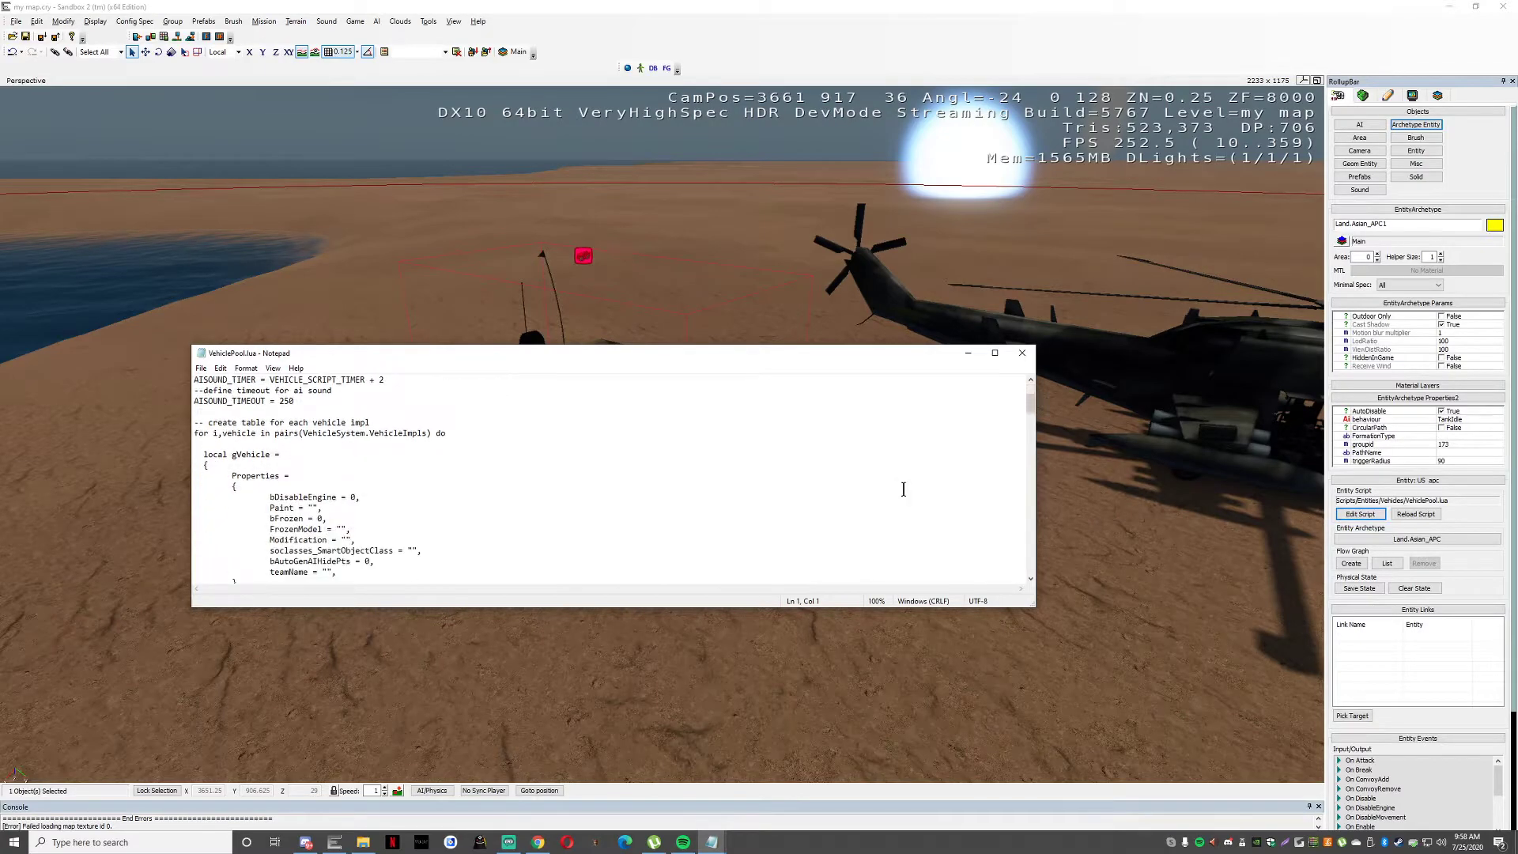
left_click(1022, 353)
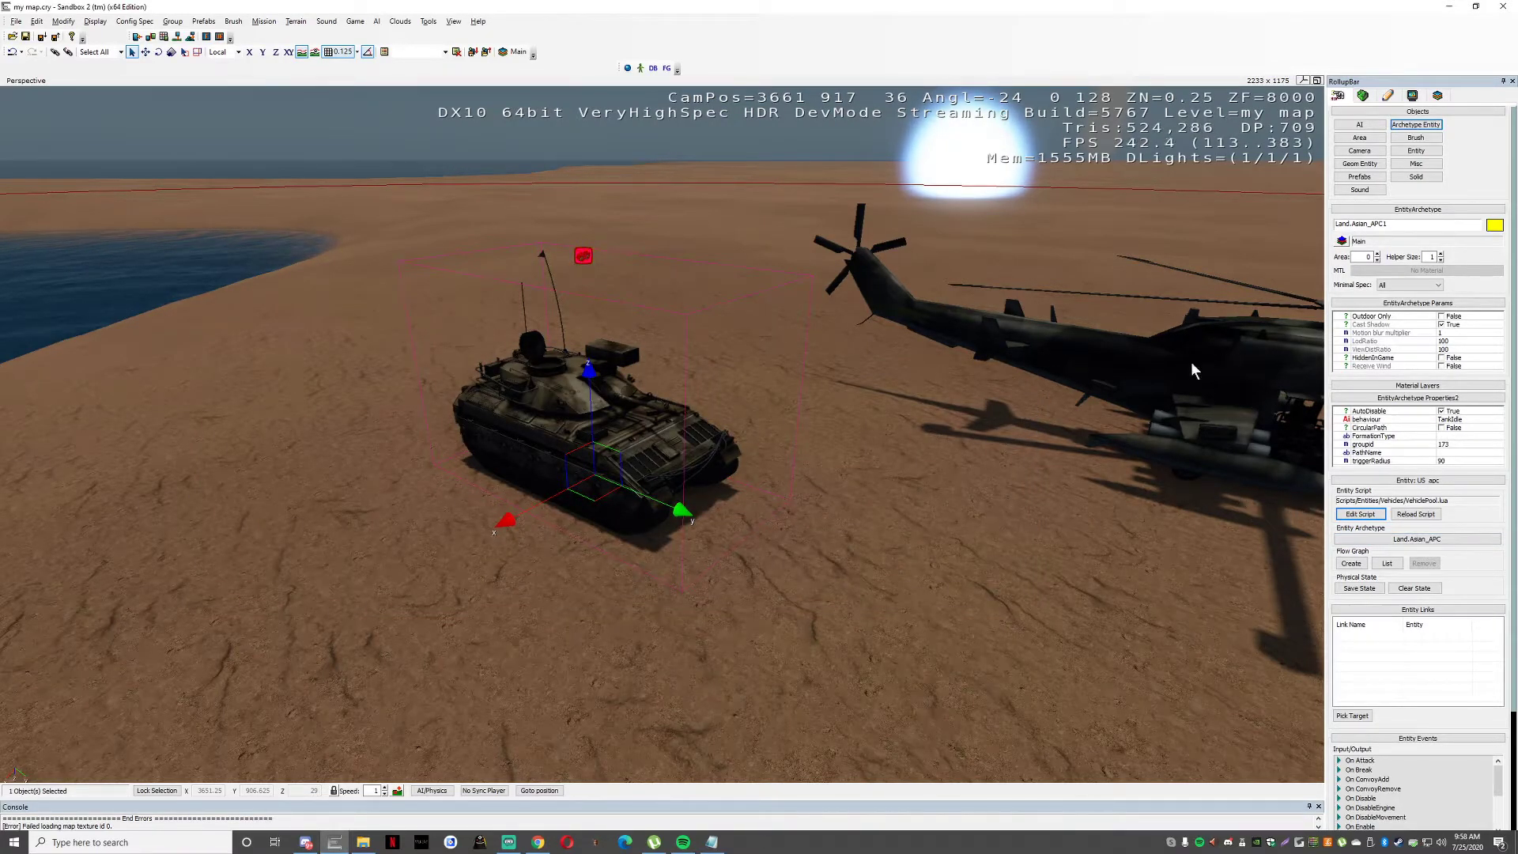
Load the selected APC into the Vehicle Editor to show its part structure, and close the editor pane.
left_click(454, 22)
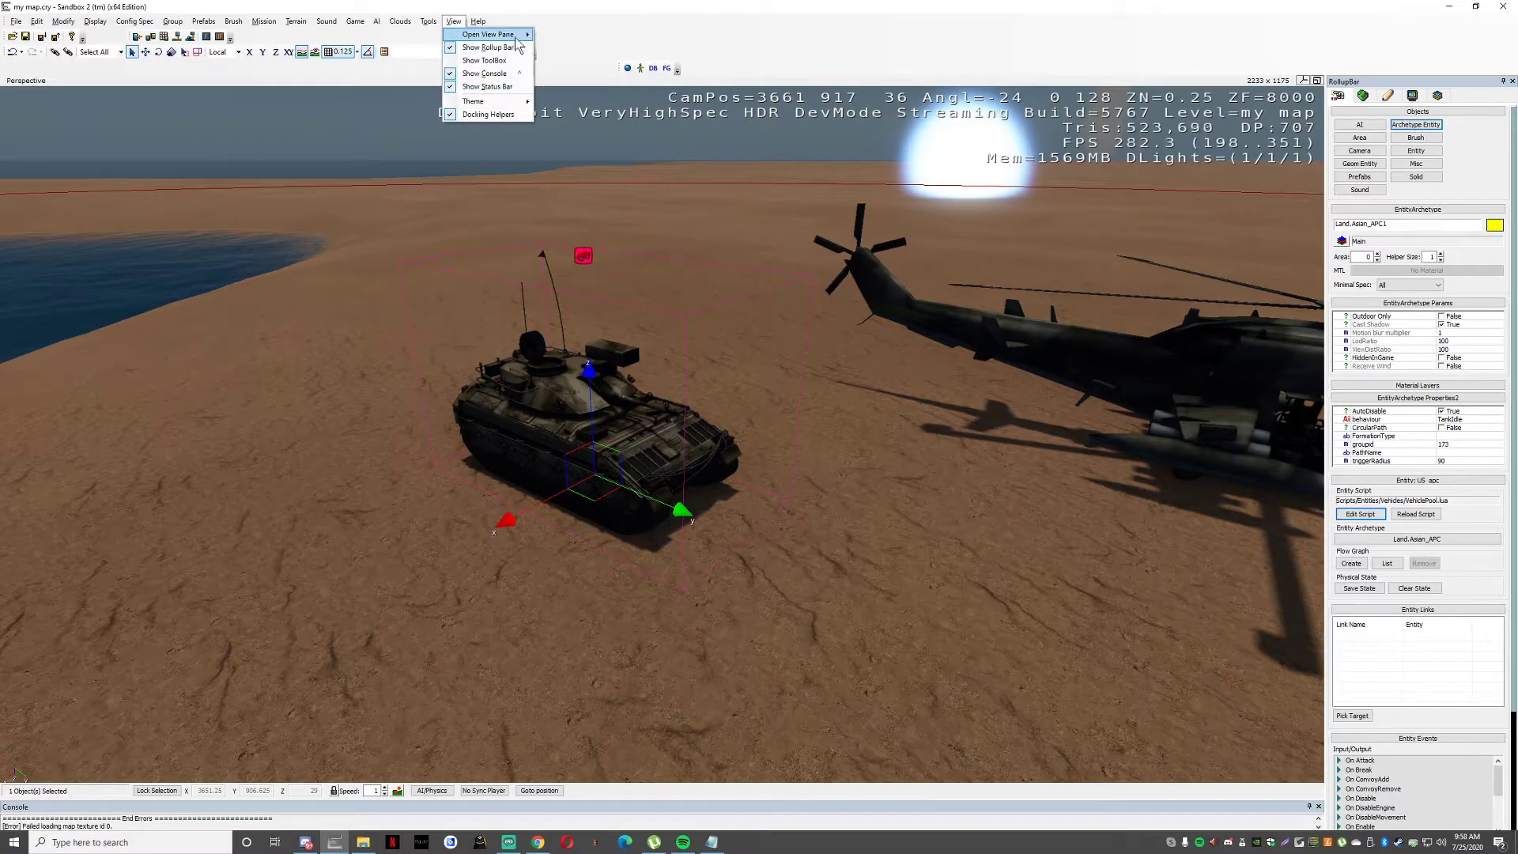
mouse_move(514, 37)
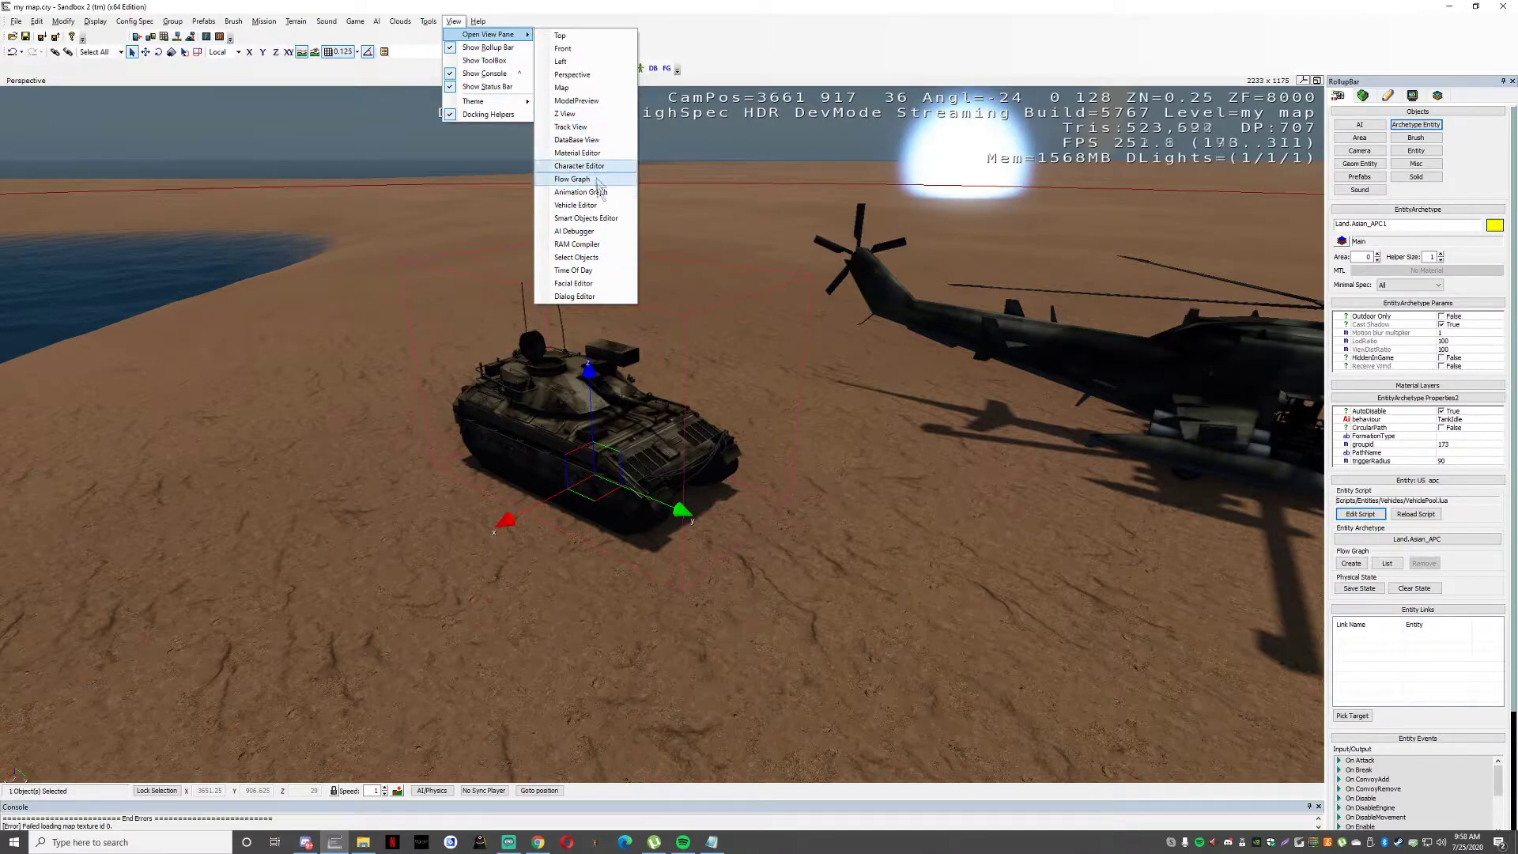
left_click(587, 205)
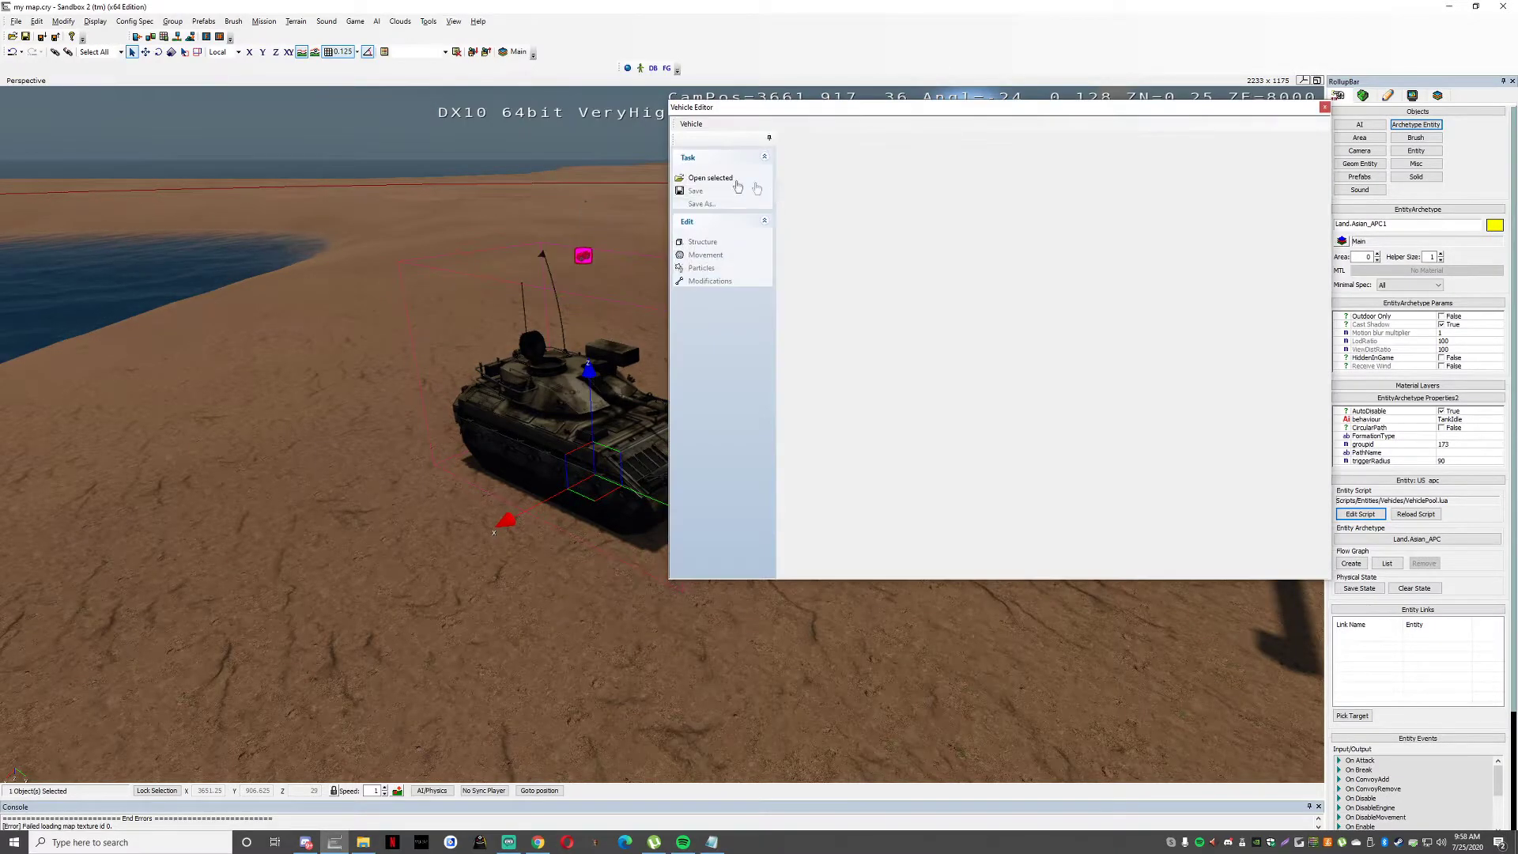
left_click(710, 178)
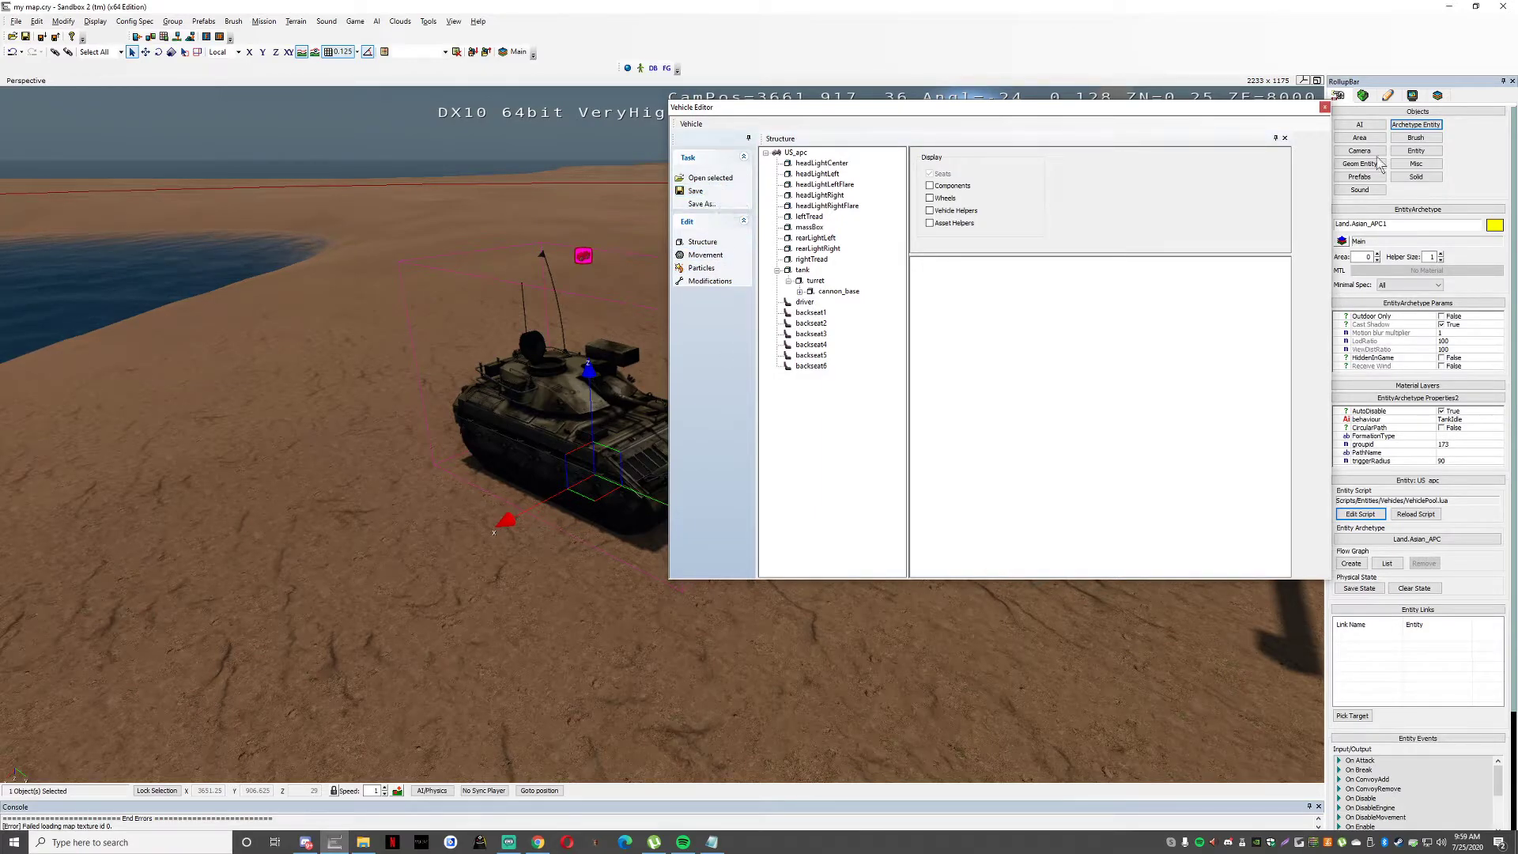
left_click(1325, 107)
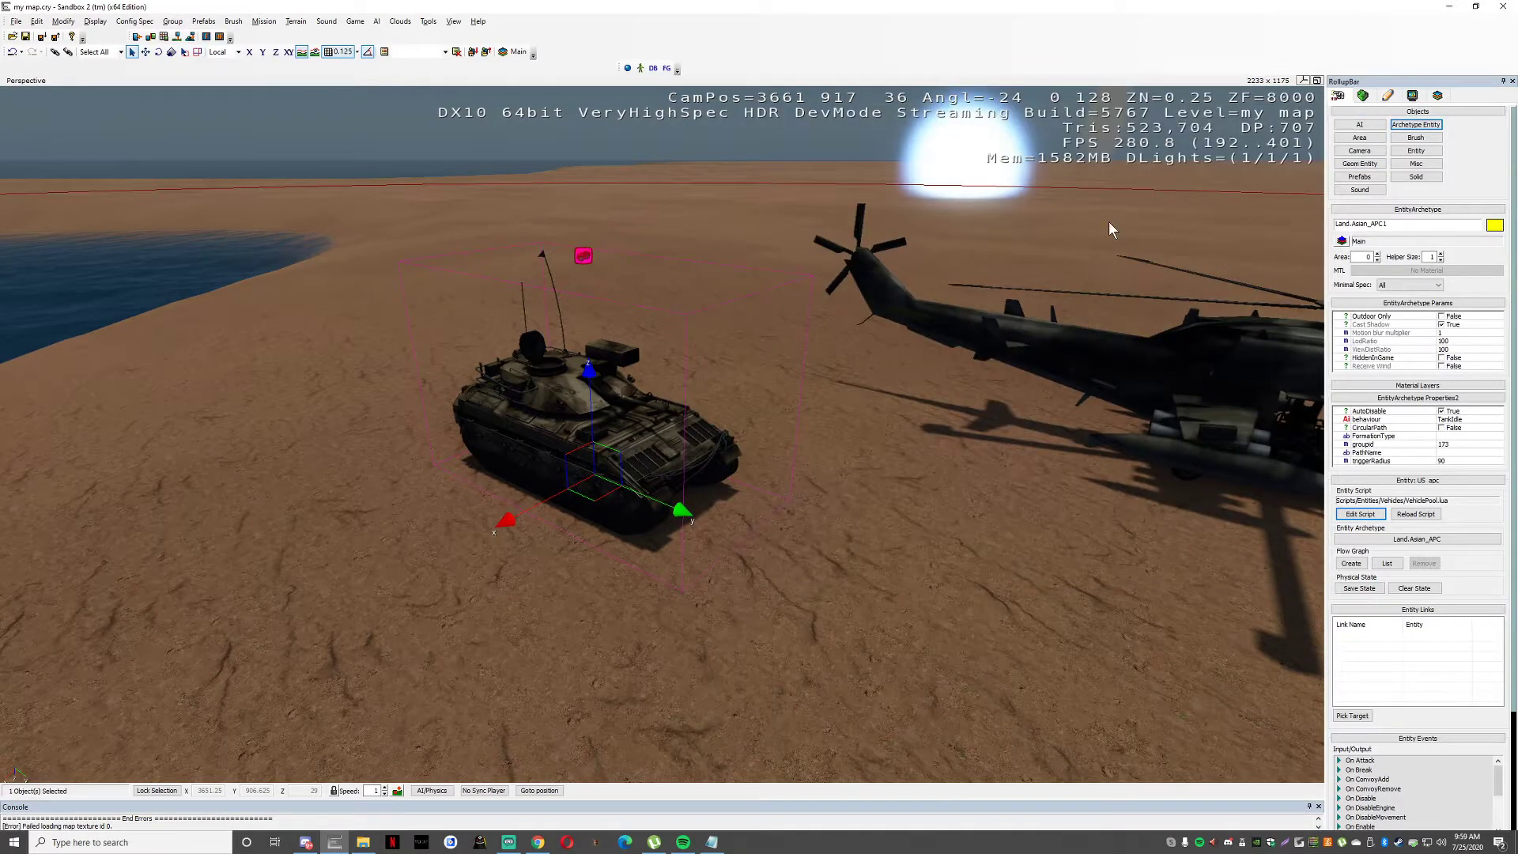
Switch to File Explorer, look through GameData, and go to the Game folder's scripts\entities\vehicles\implementations\xml subfolder.
key("alt+Tab")
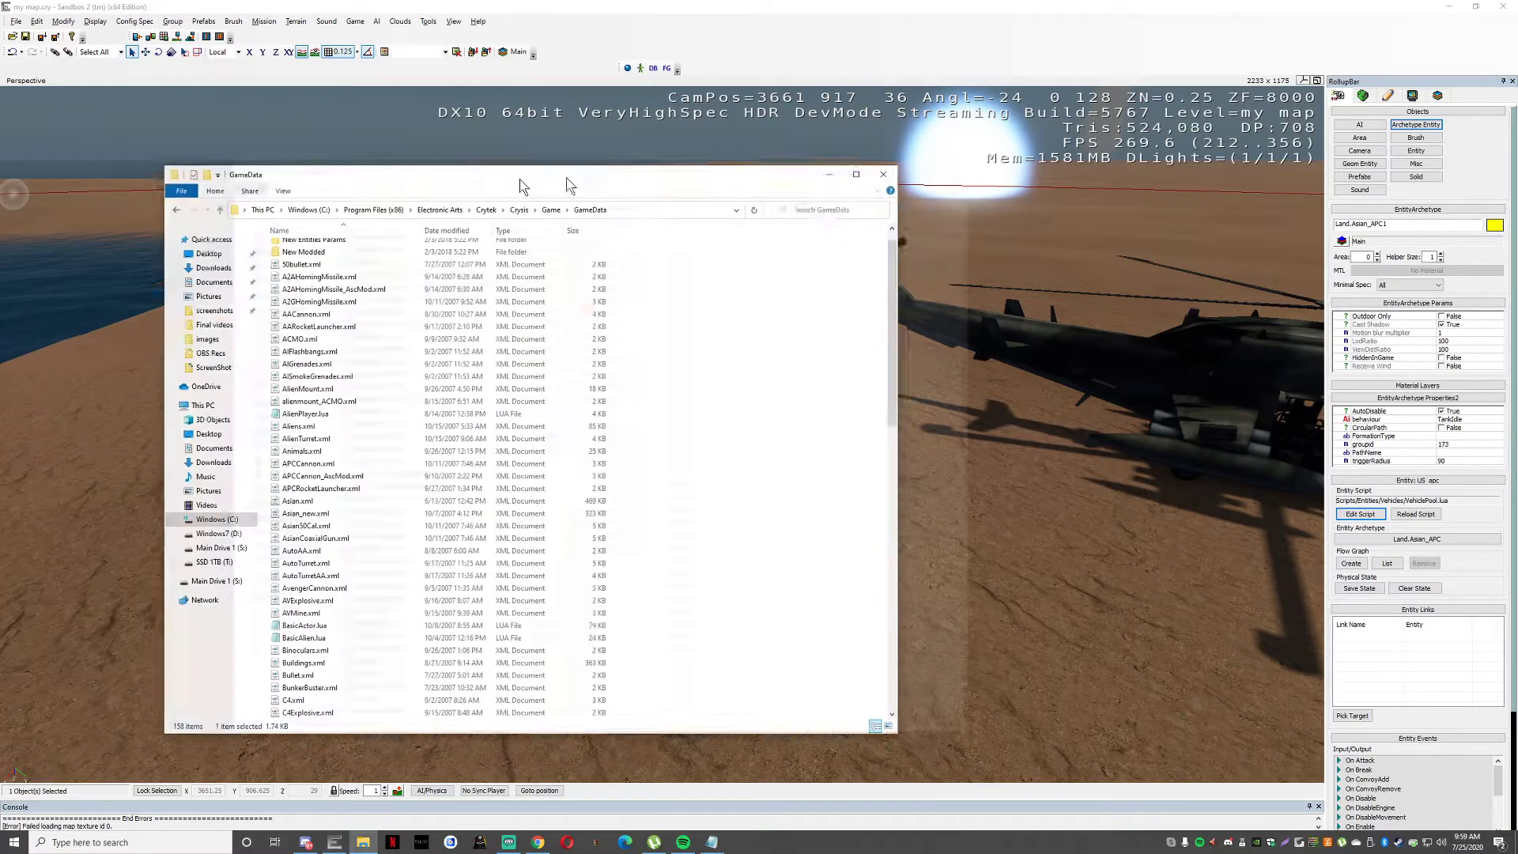
scroll(475, 332, "up", 1)
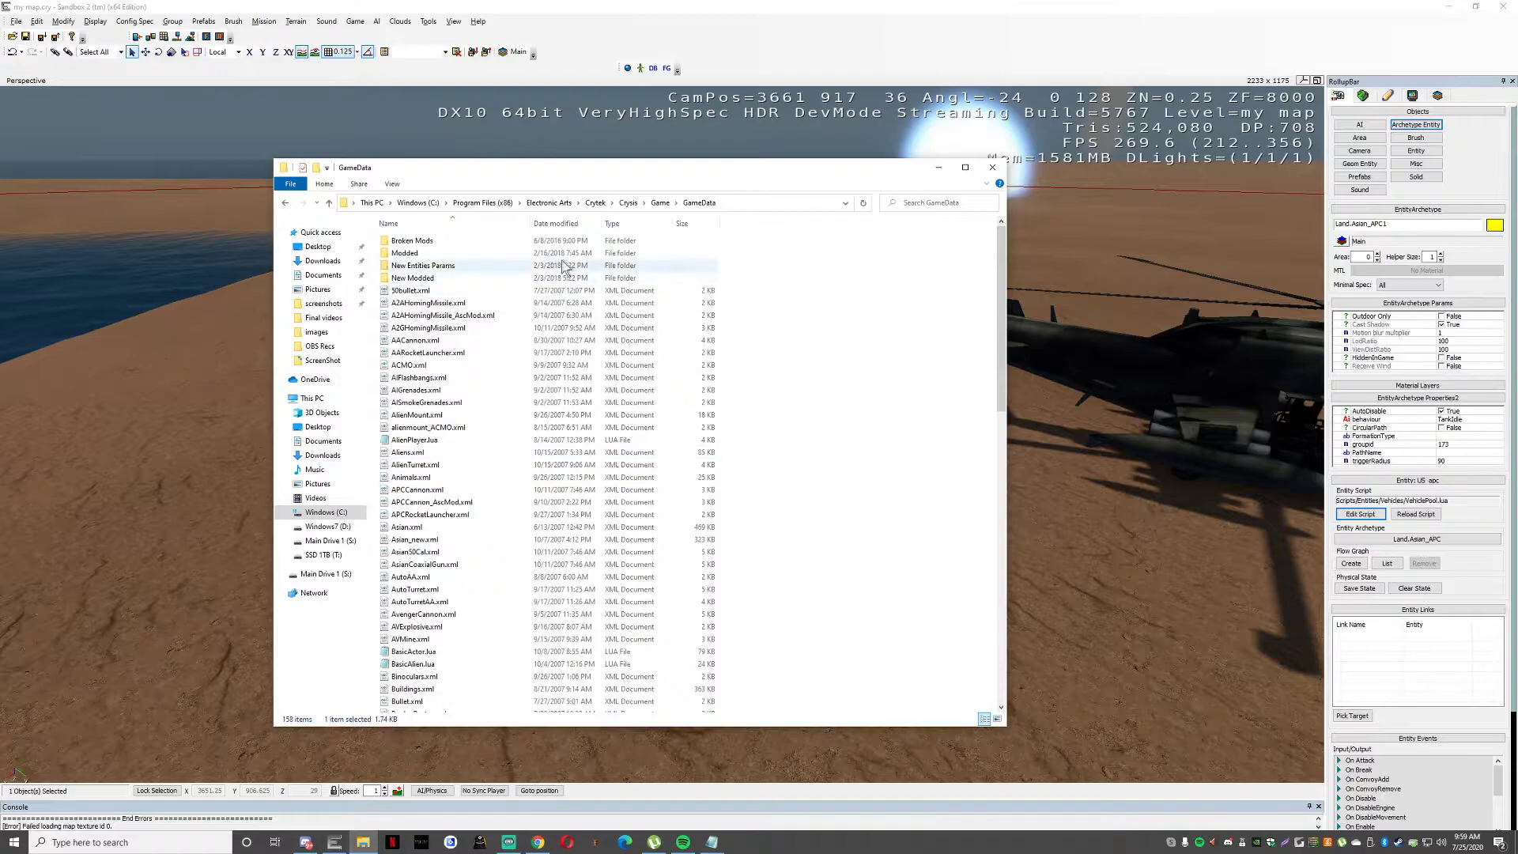
scroll(866, 353, "down", 6)
scroll(506, 467, "down", 20)
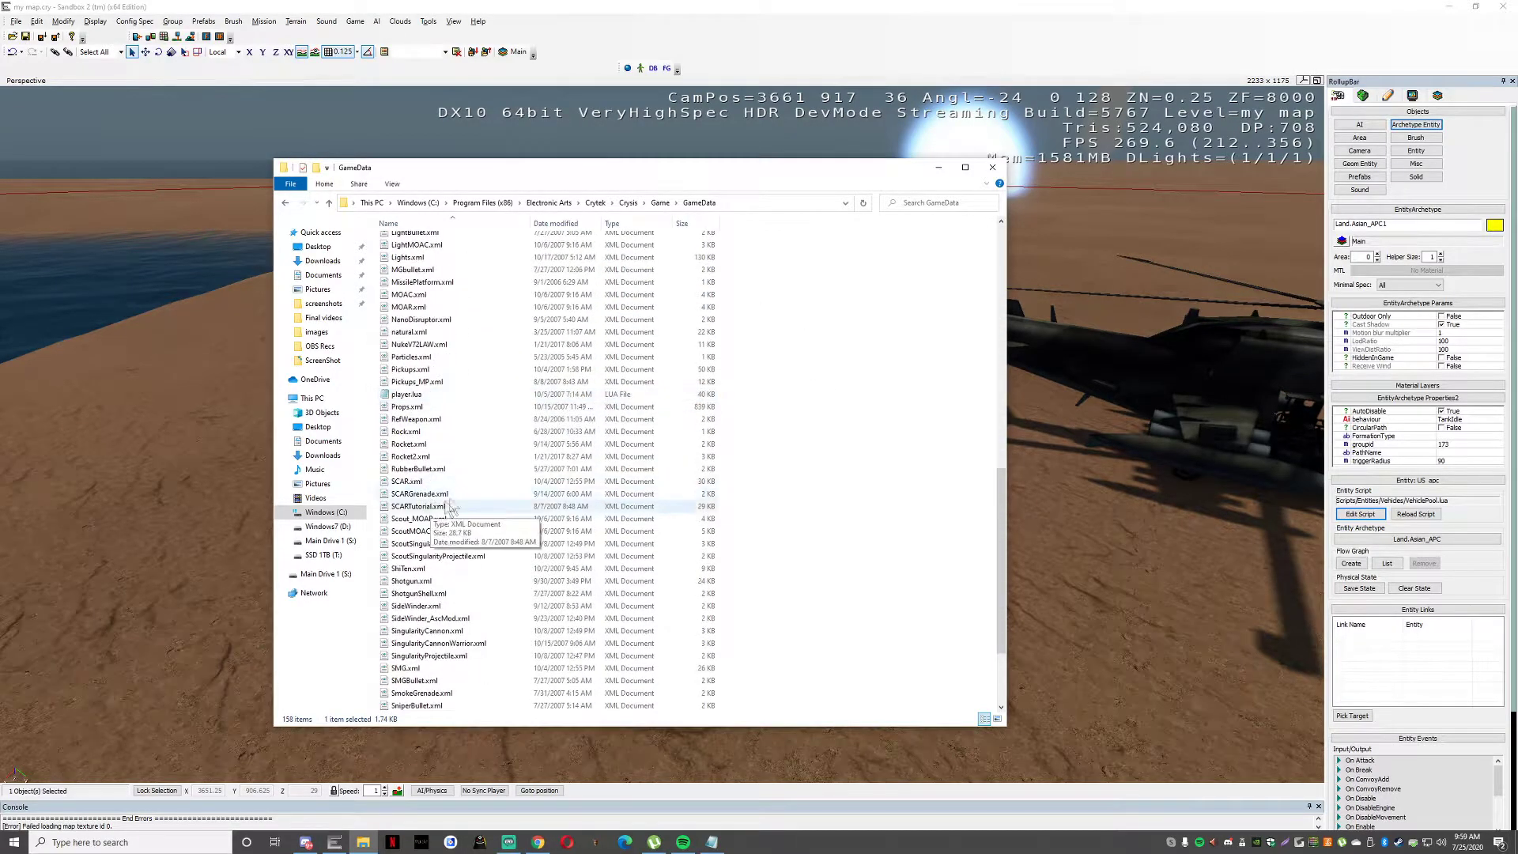
scroll(506, 466, "up", 20)
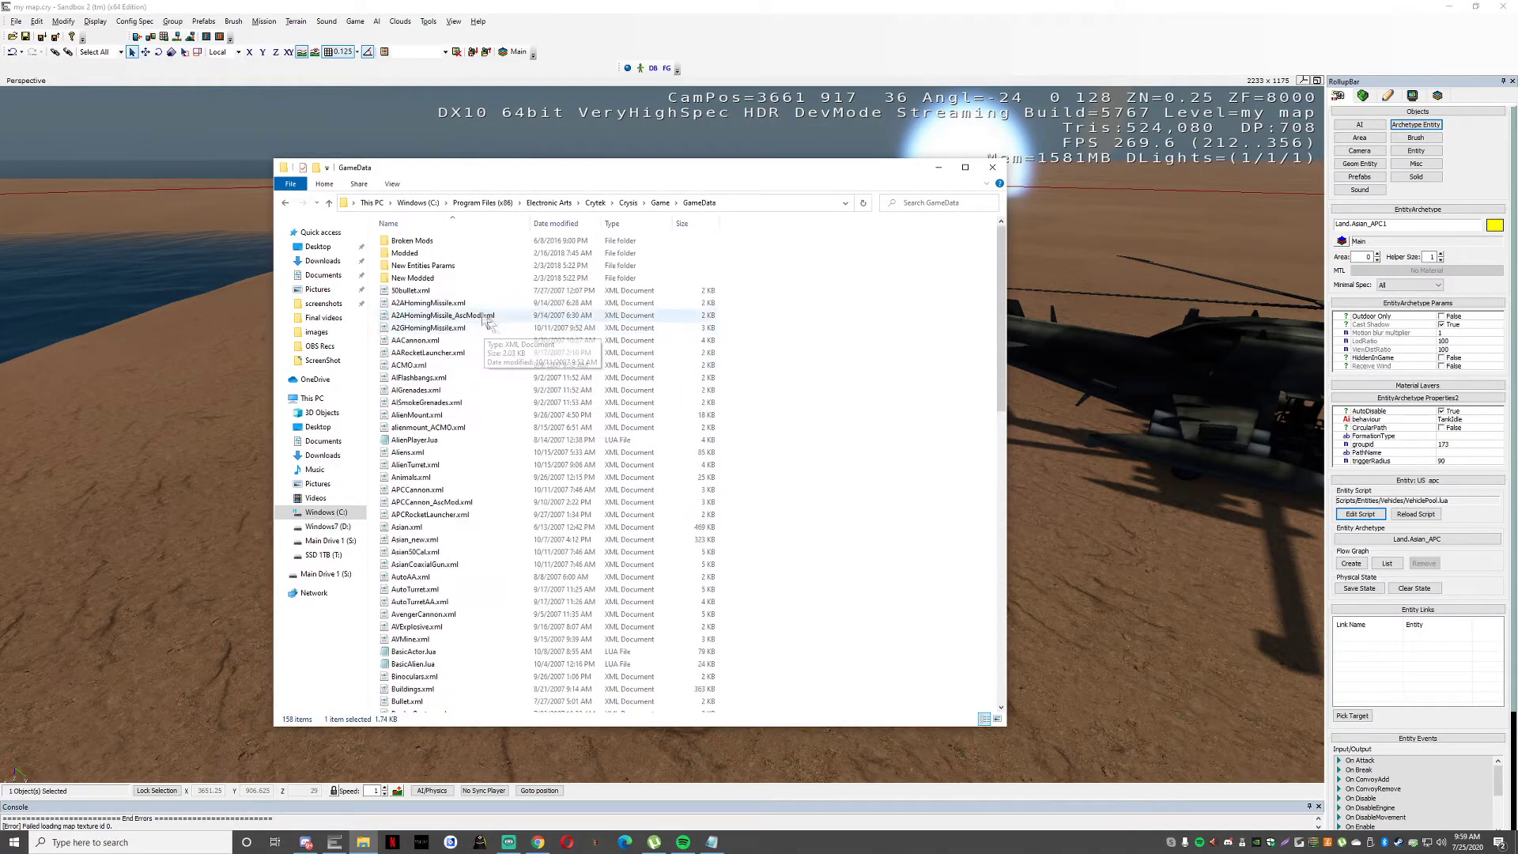
left_click(653, 207)
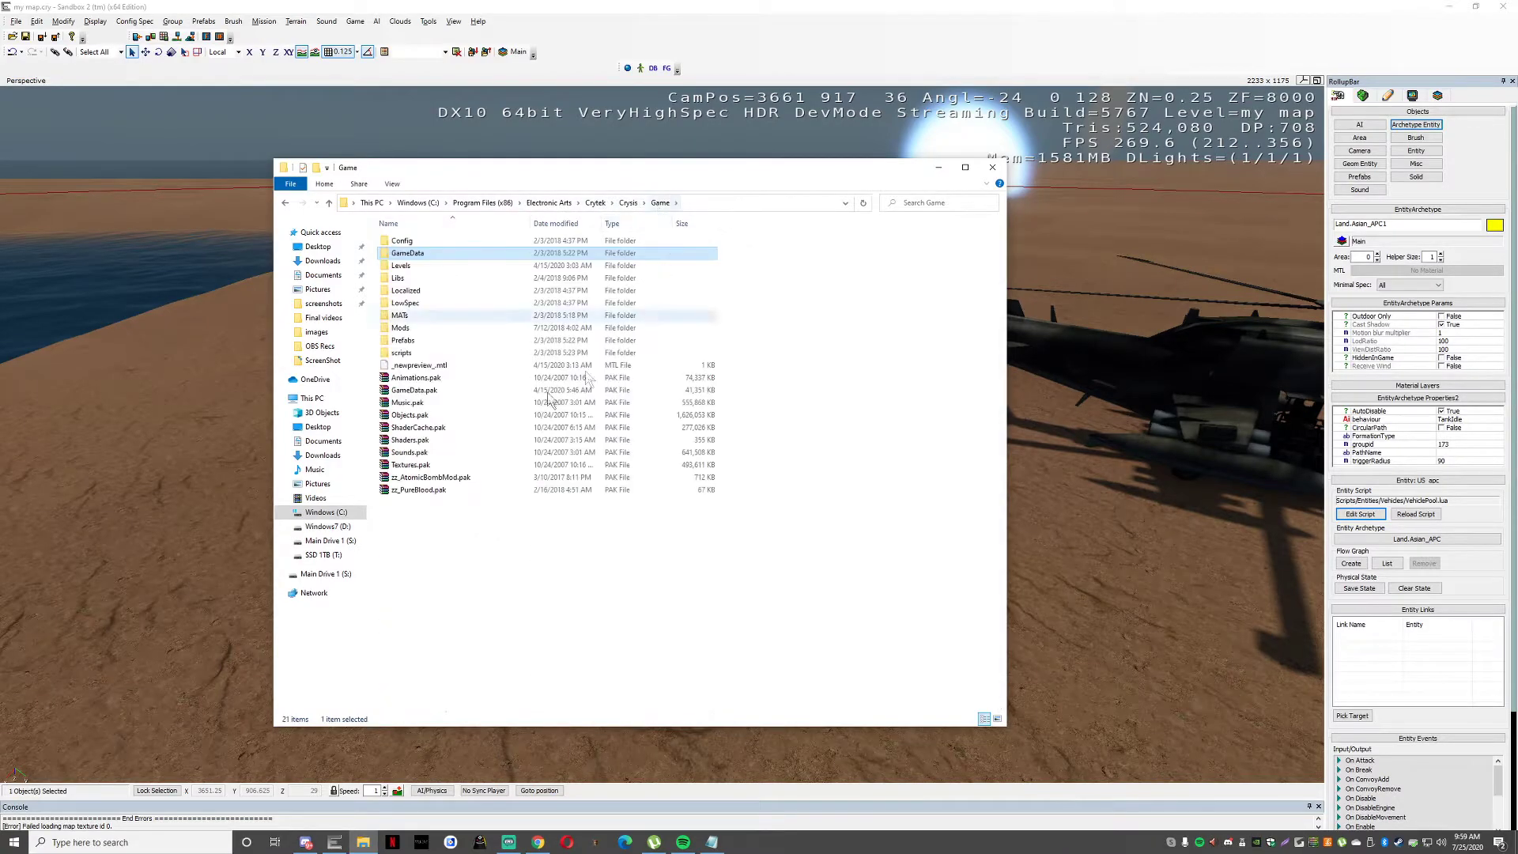
double_click(421, 353)
double_click(420, 242)
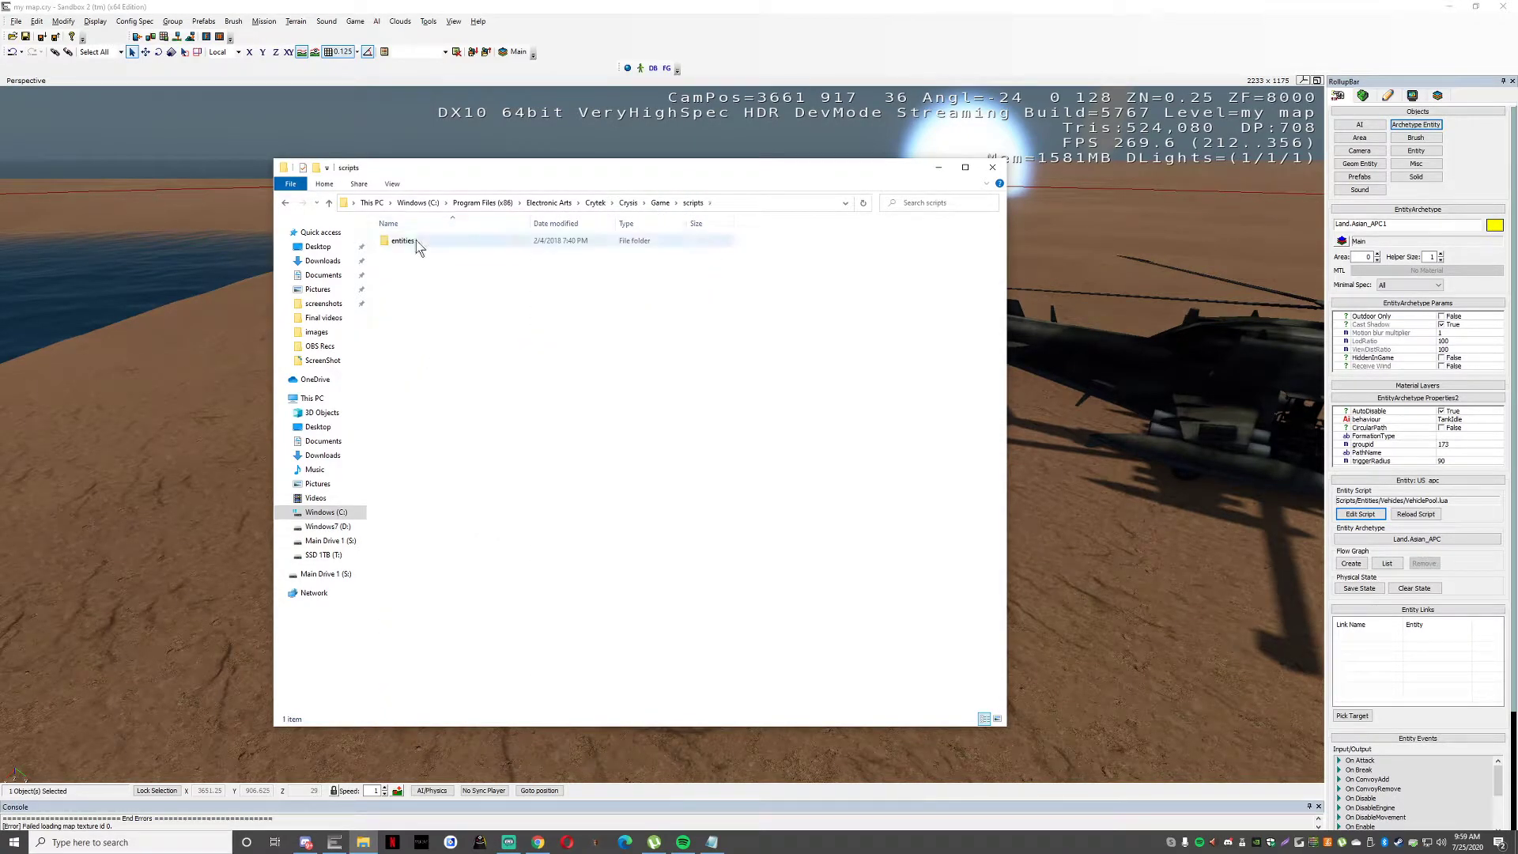
double_click(424, 245)
double_click(427, 241)
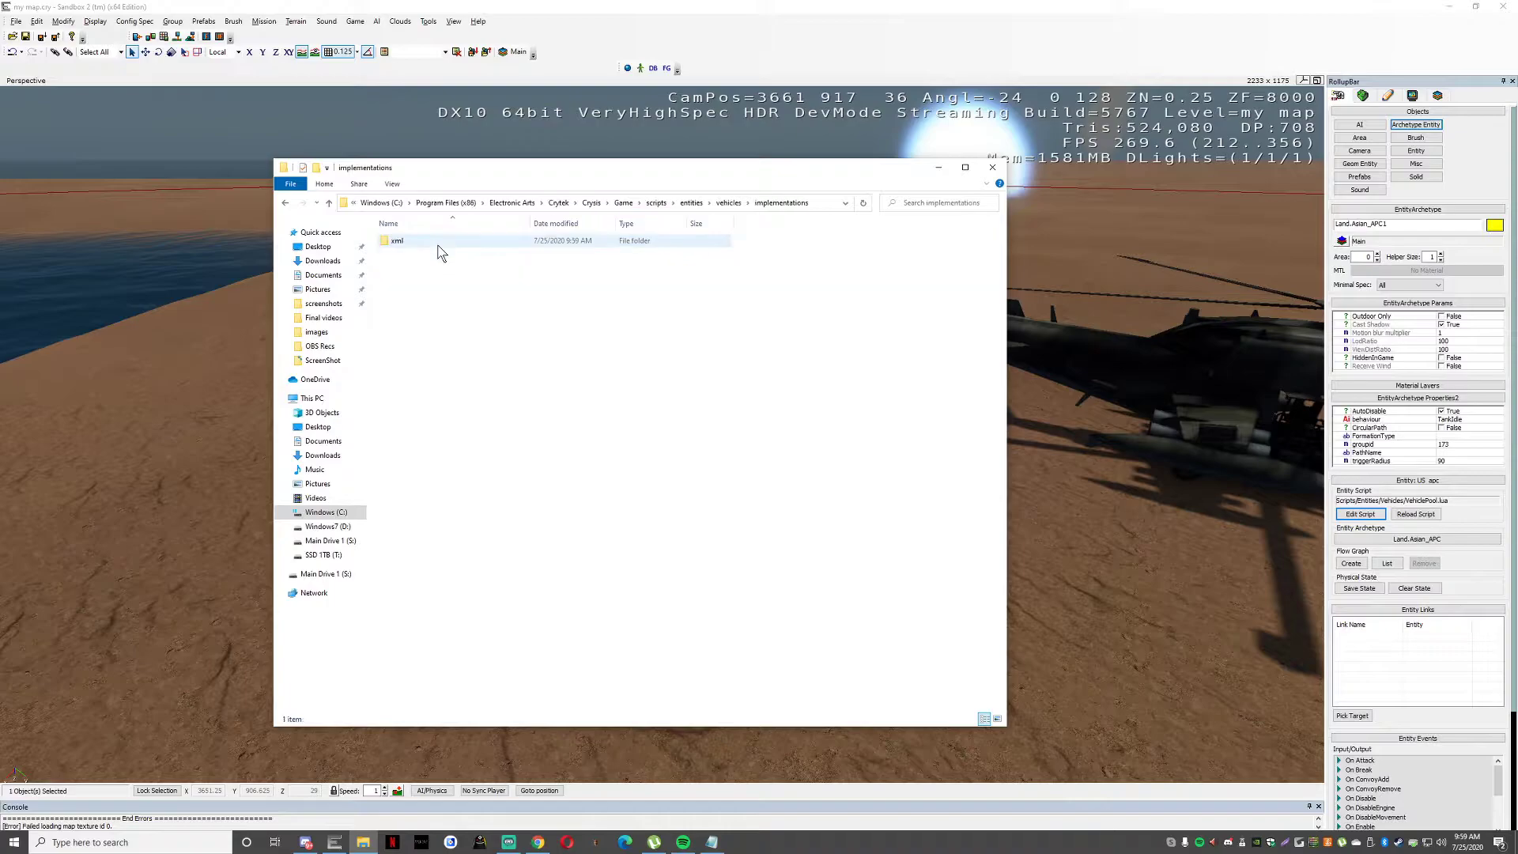
double_click(475, 242)
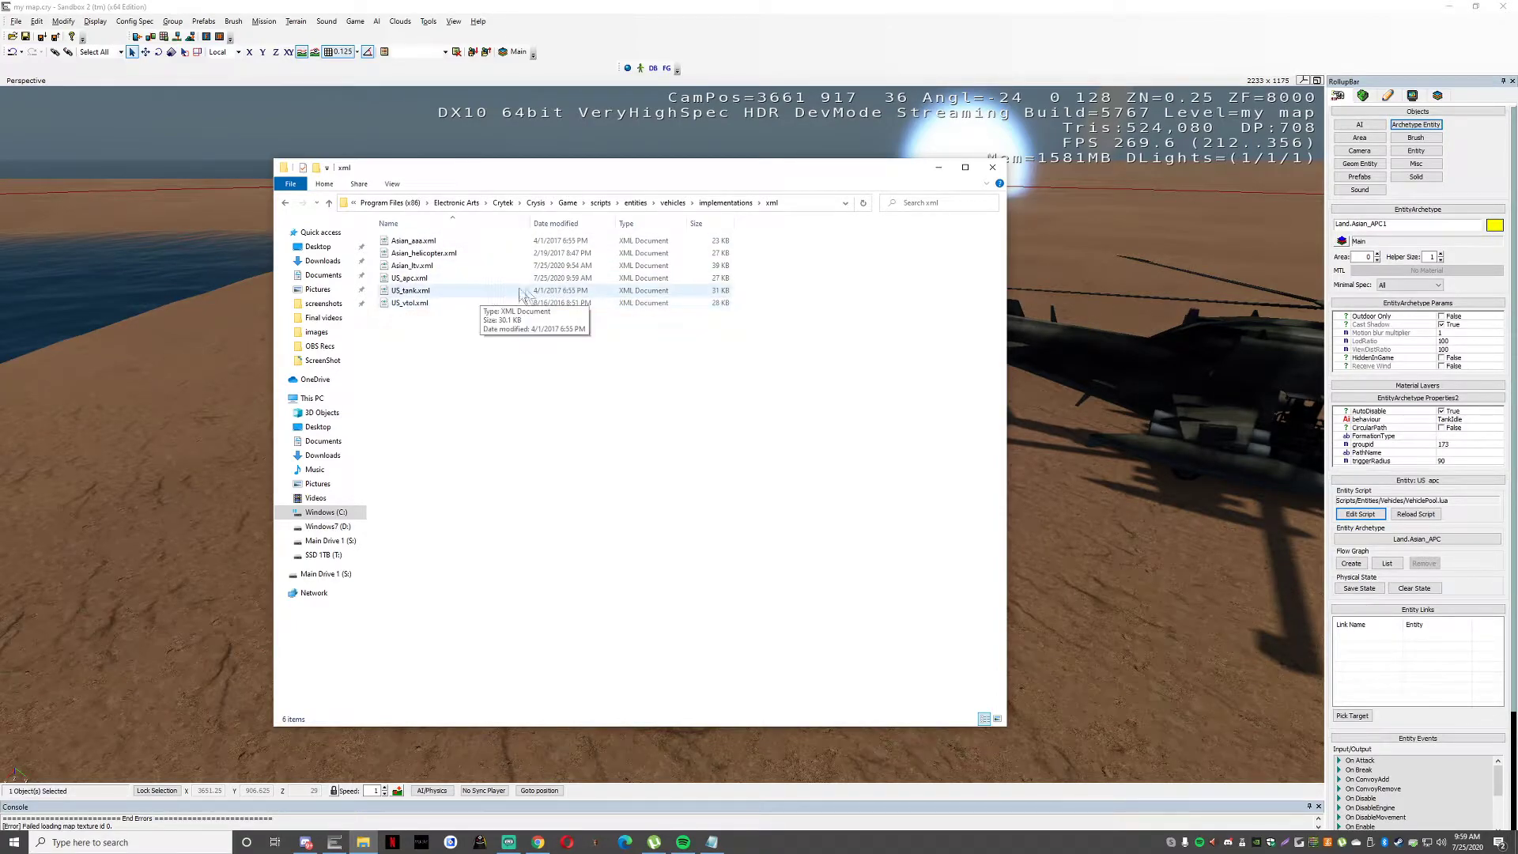
Open US_apc.xml for editing in a maximized Notepad window.
left_click(545, 279)
right_click(545, 279)
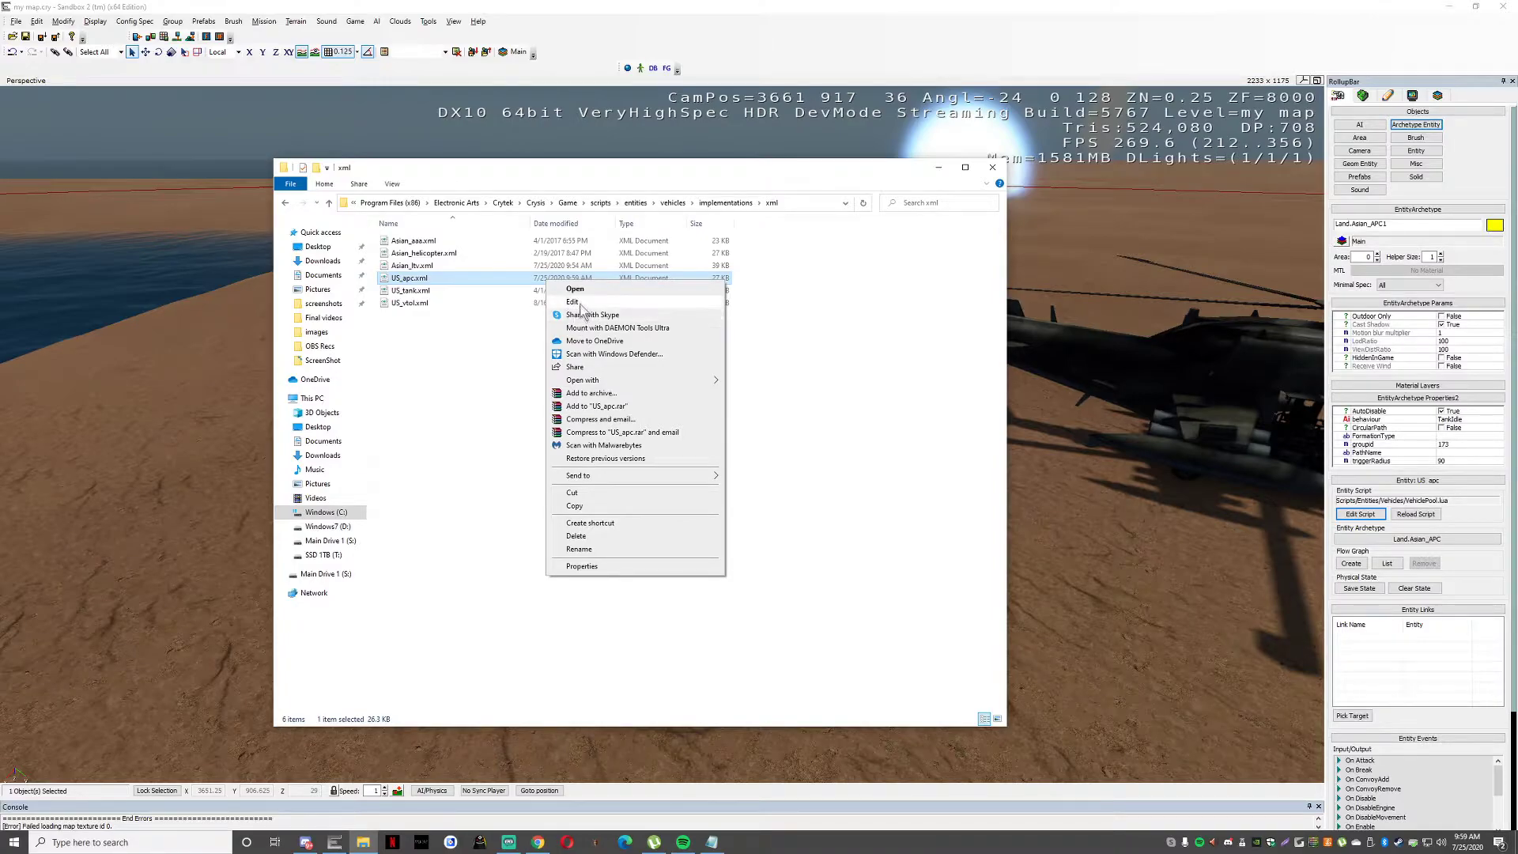
left_click(572, 301)
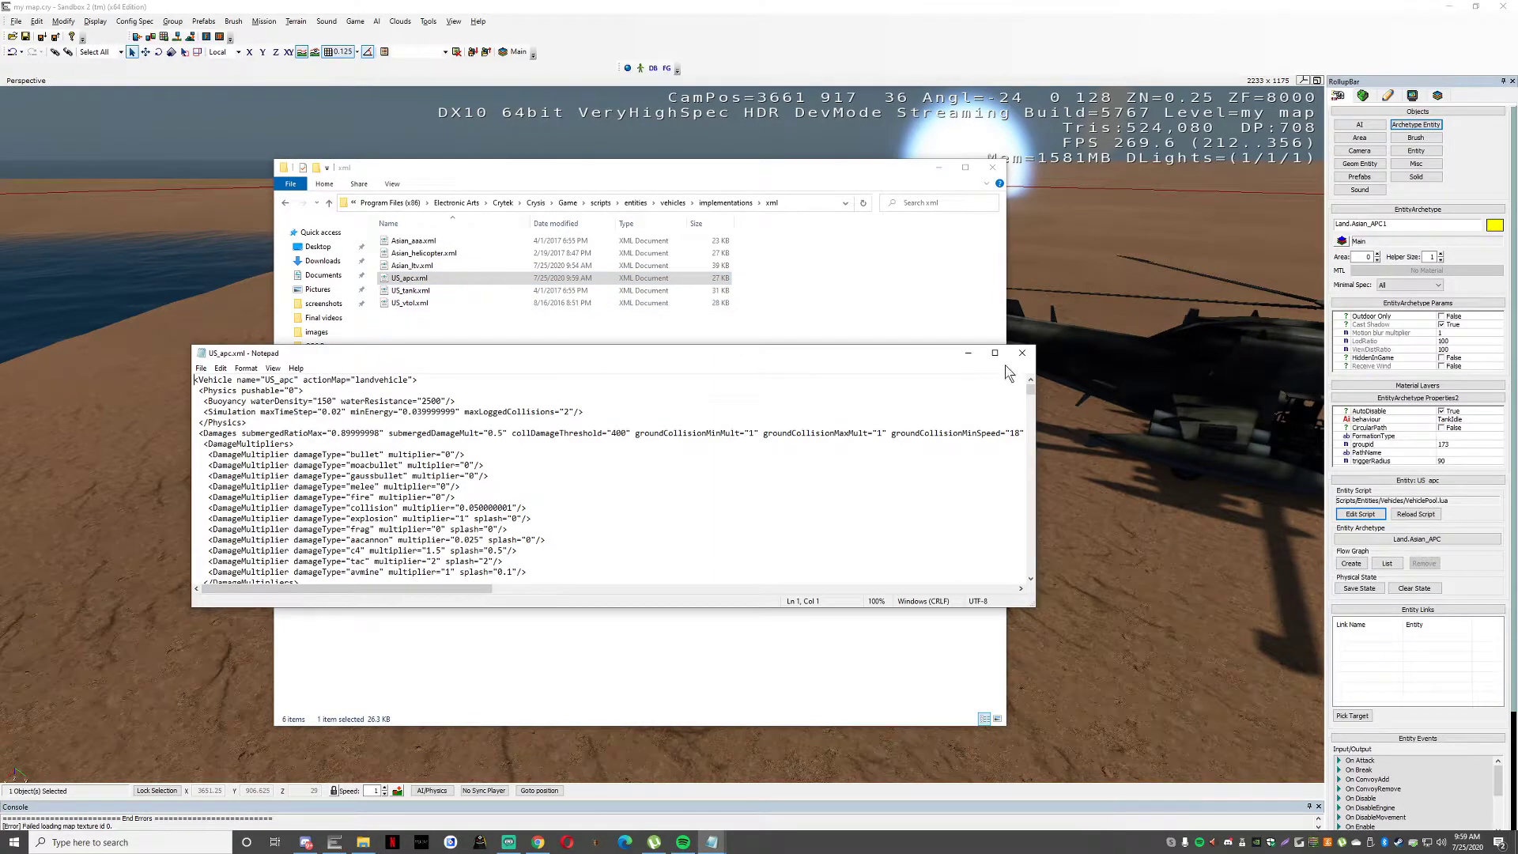
left_click(995, 353)
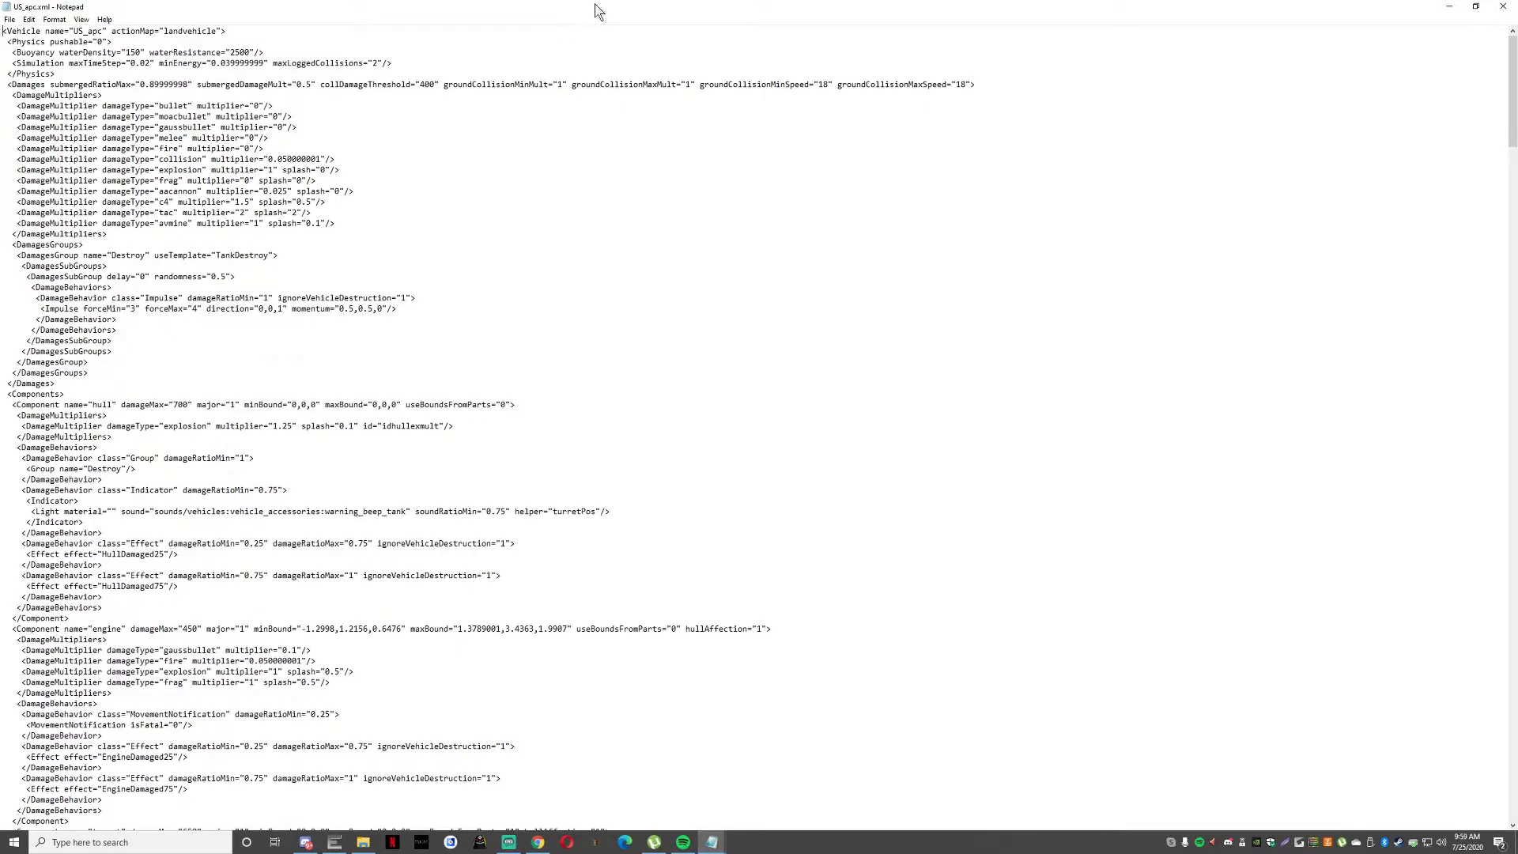
Put US_apc.xml away, switch back to the Sandbox 2 editor and deselect the APC.
left_click_drag(599, 11, 332, 41)
left_click(735, 11)
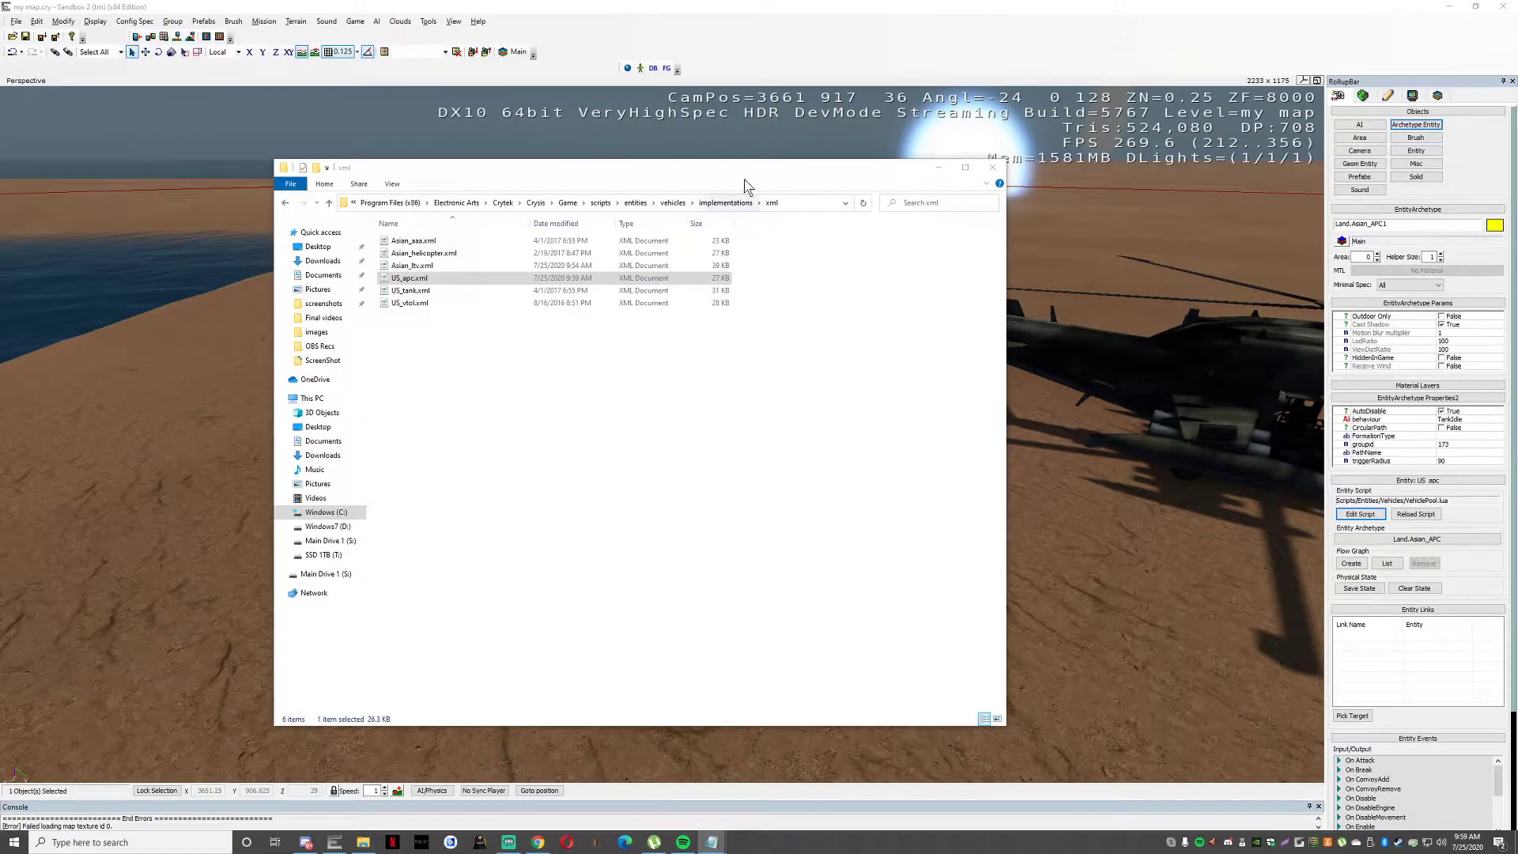
left_click(720, 154)
left_click(851, 368)
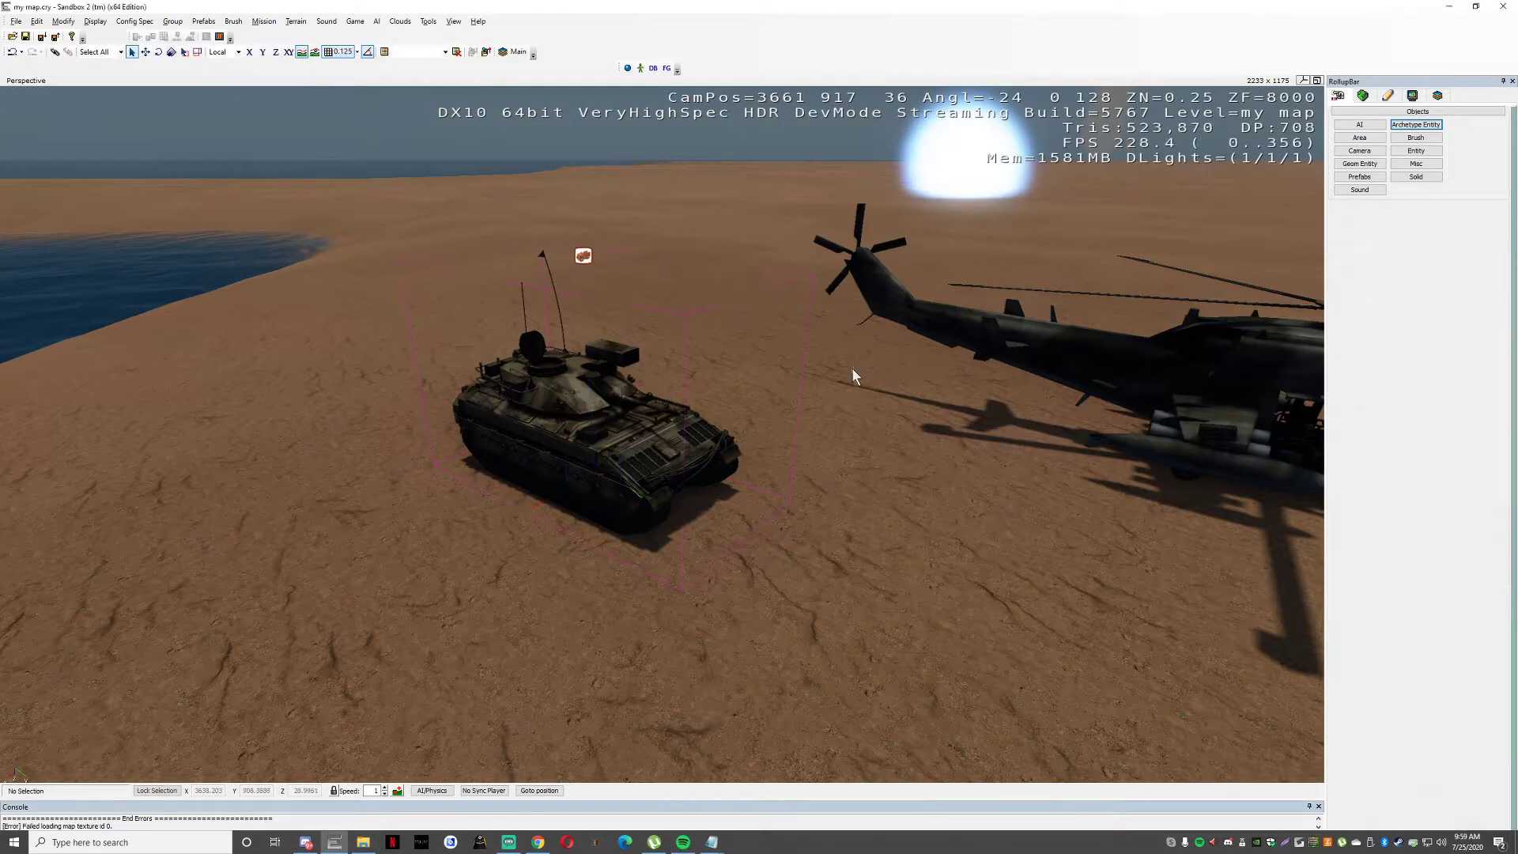
Switch into game mode, walk to the APC and get into its driver's seat.
right_click_drag(832, 435, 810, 428)
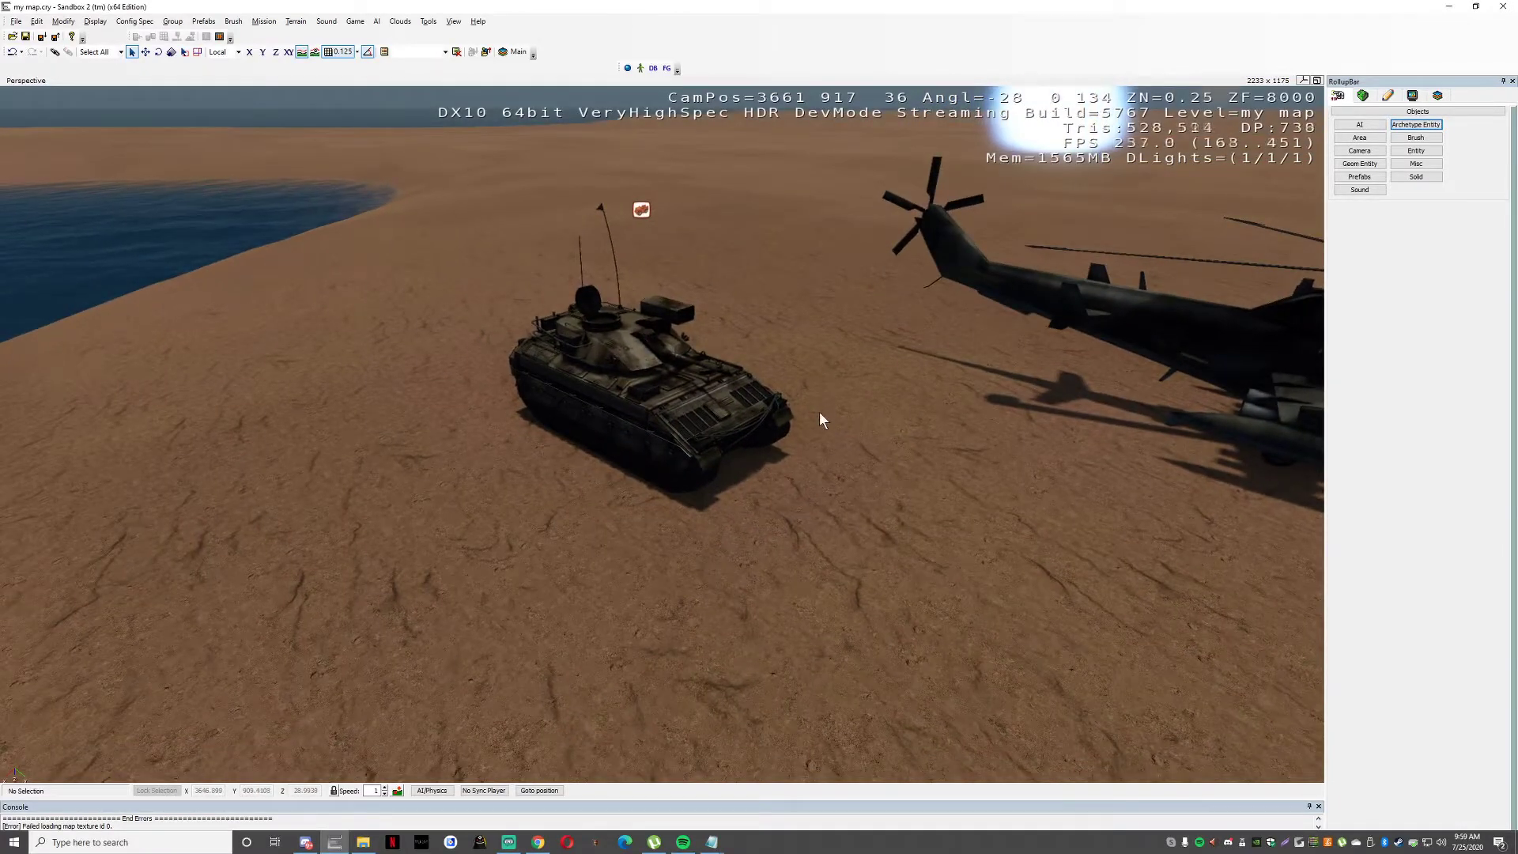
key("ctrl+g")
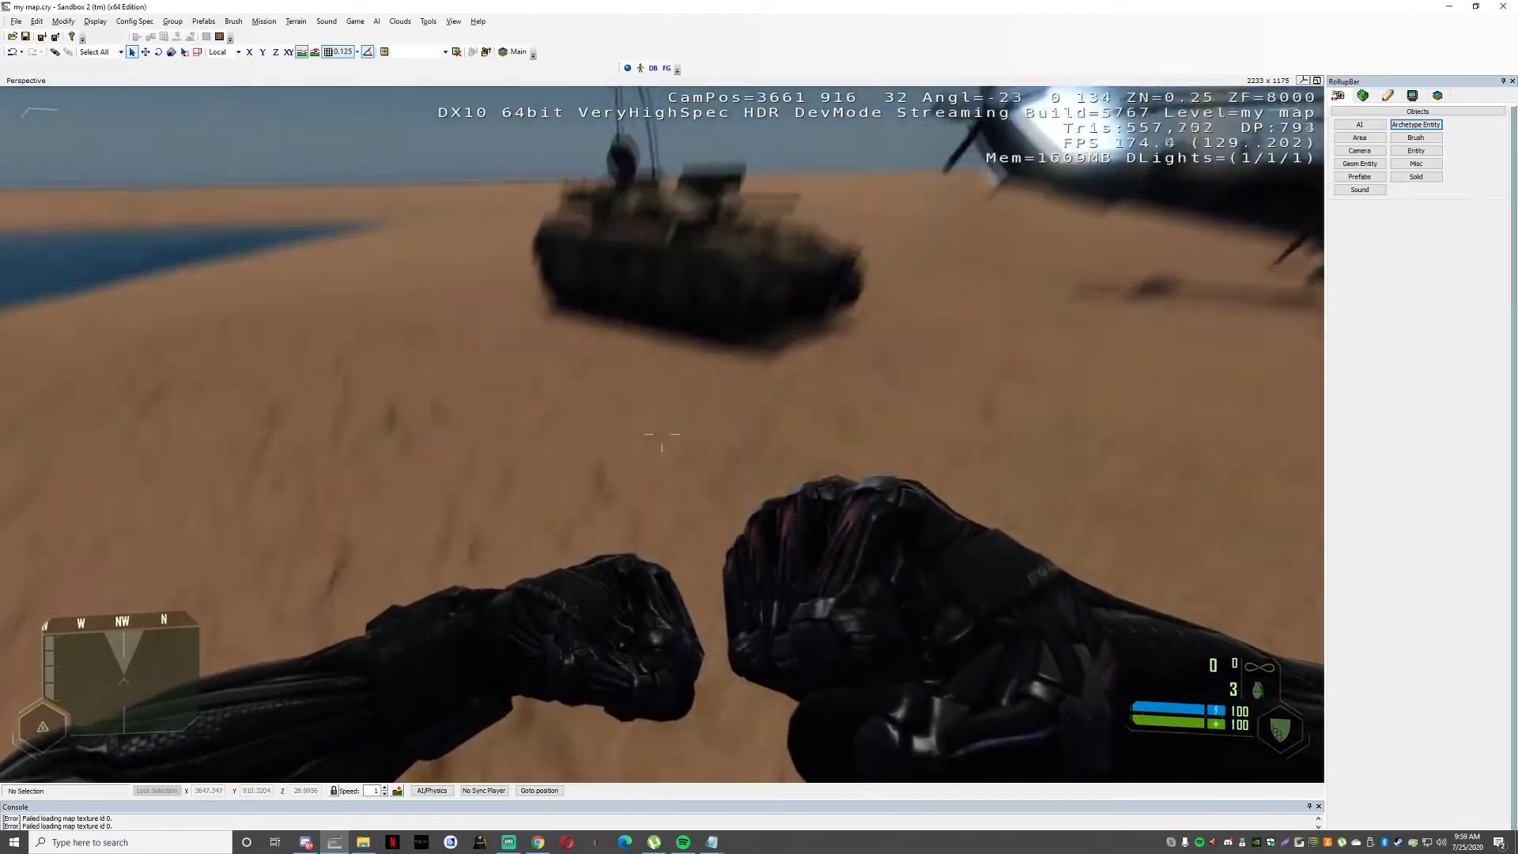
key("w")
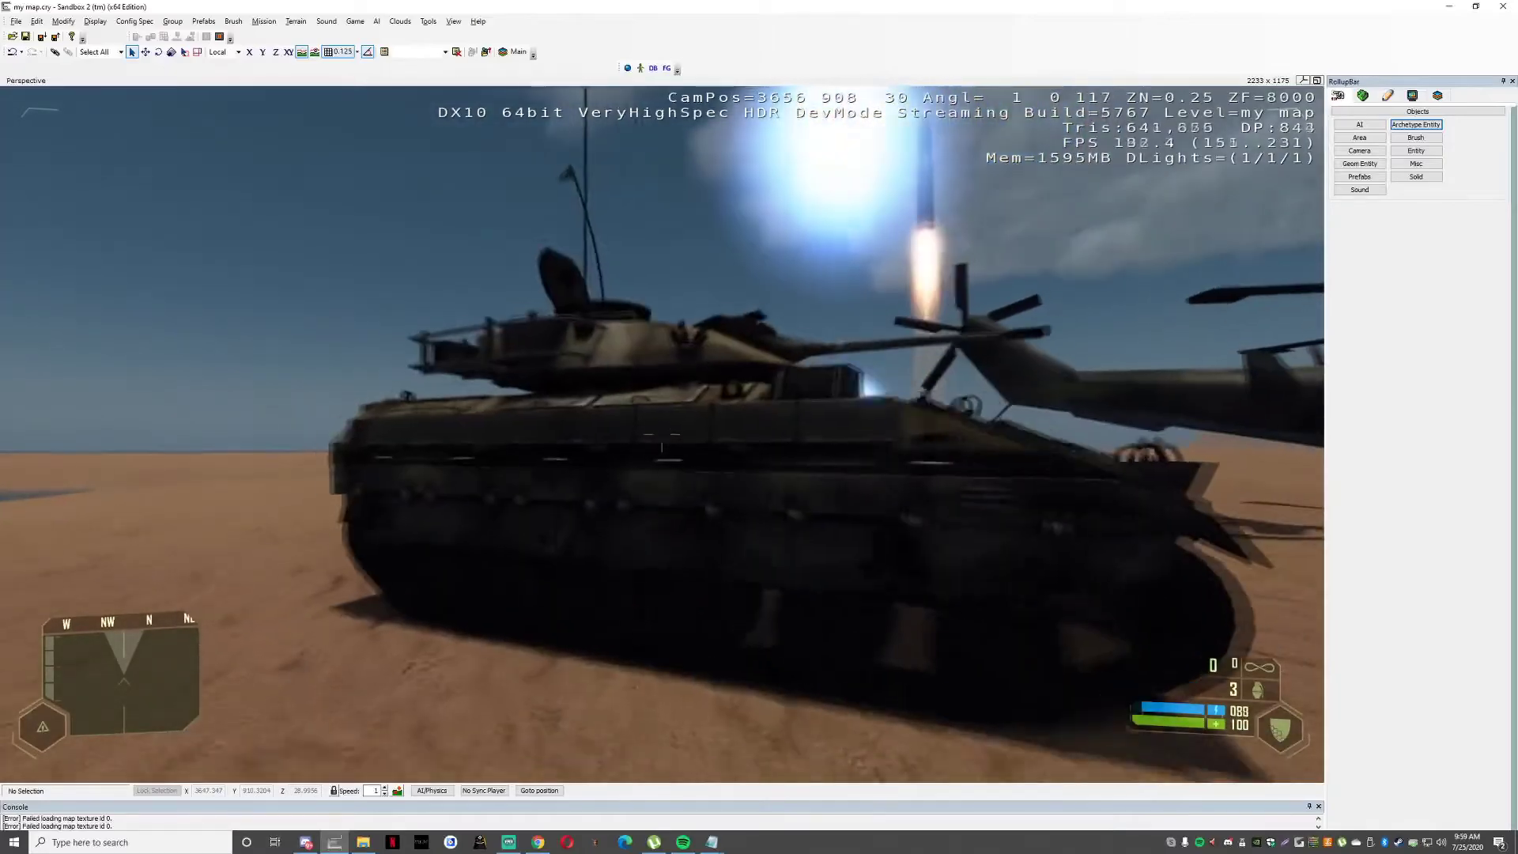
key("f")
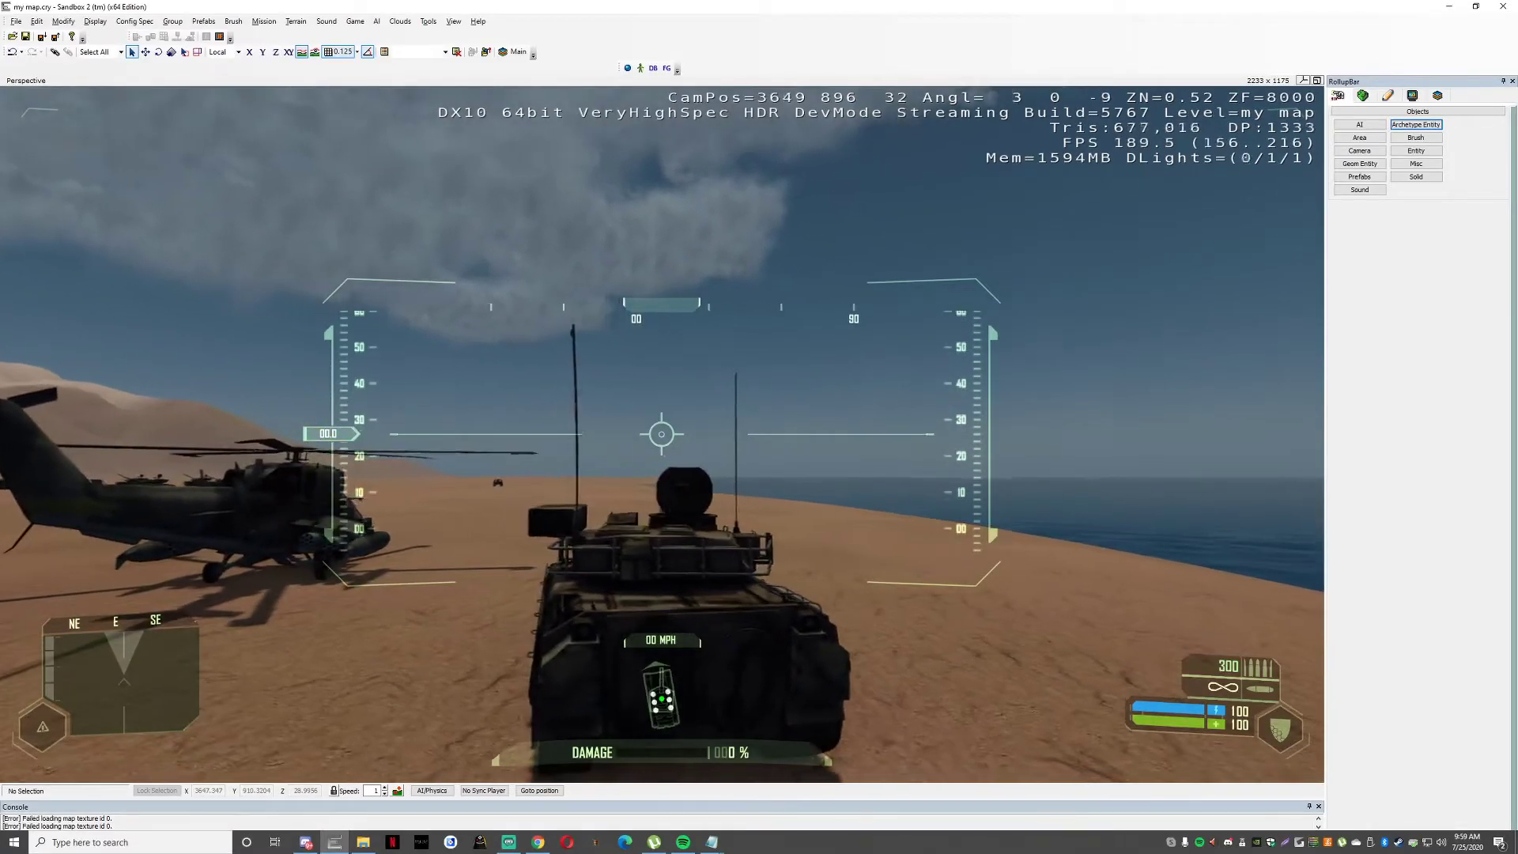
Test-fire the APC's cannon and rockets around the beach, including at the helicopter, and leave game mode.
left_click(662, 434)
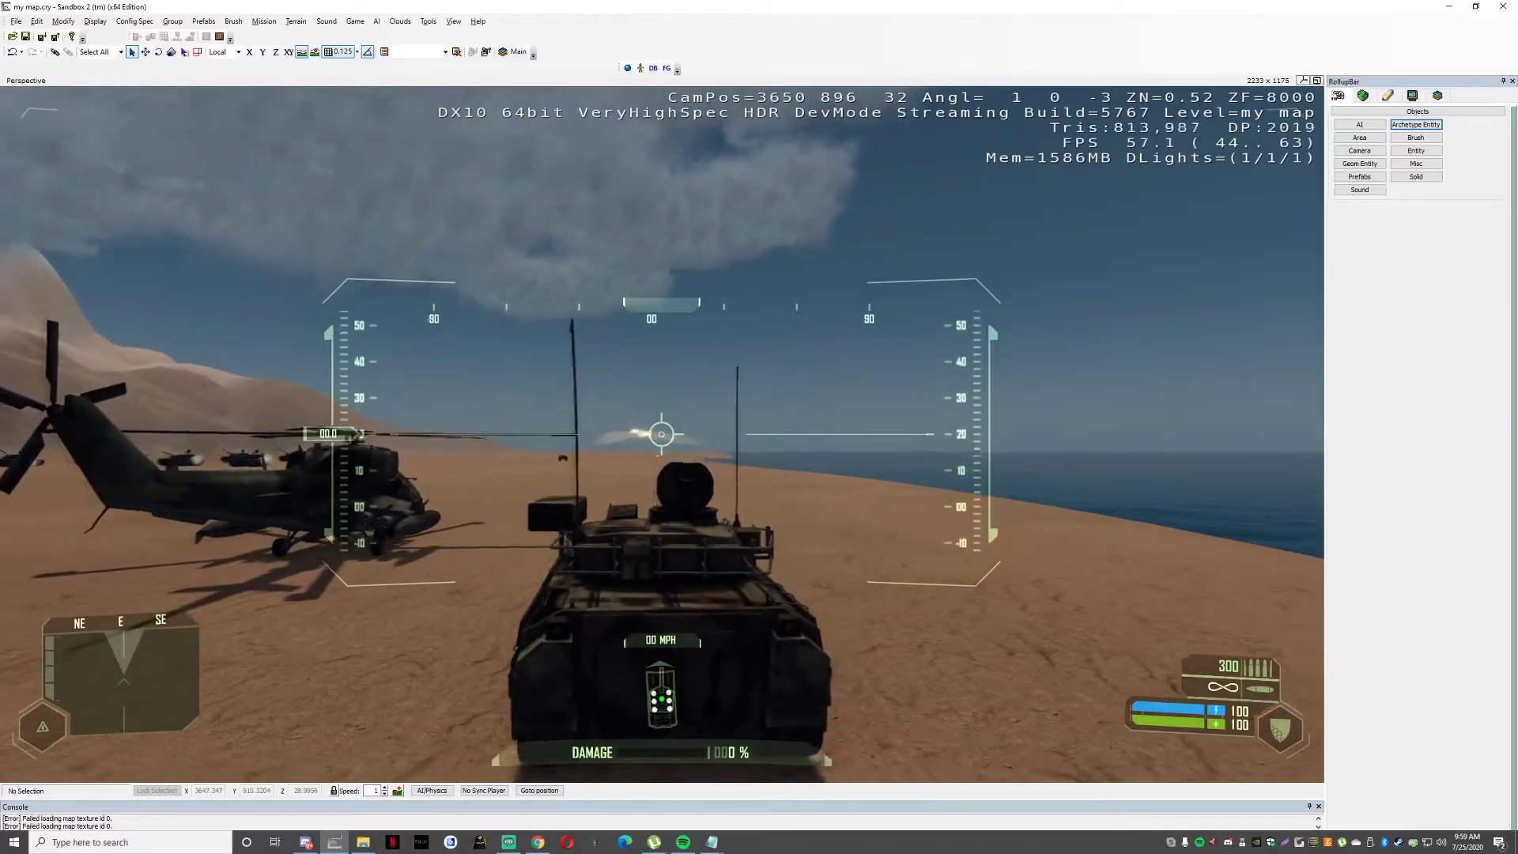
left_click(662, 434)
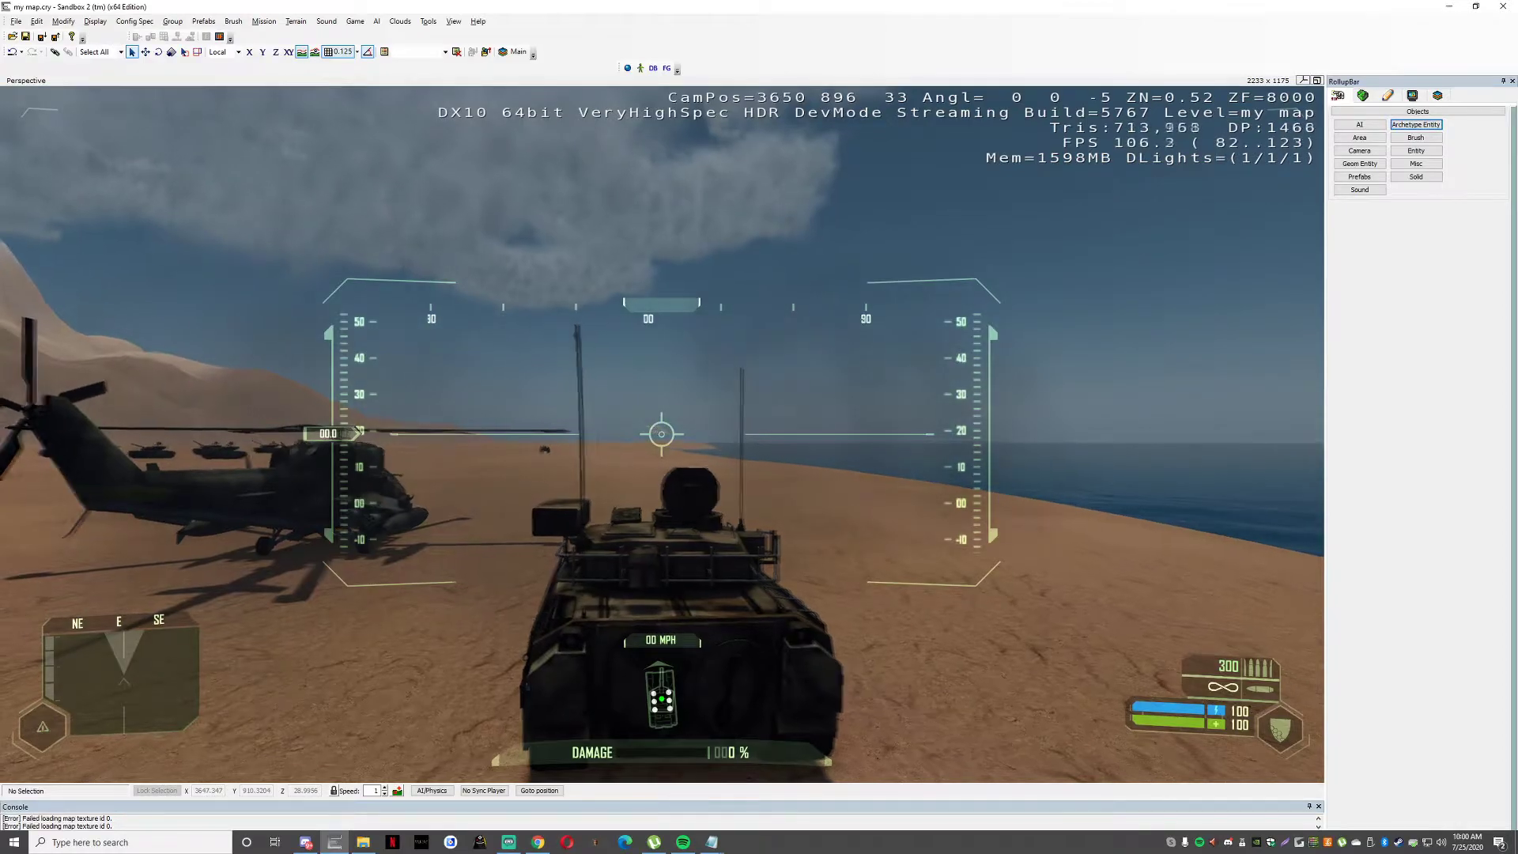
left_click(662, 434)
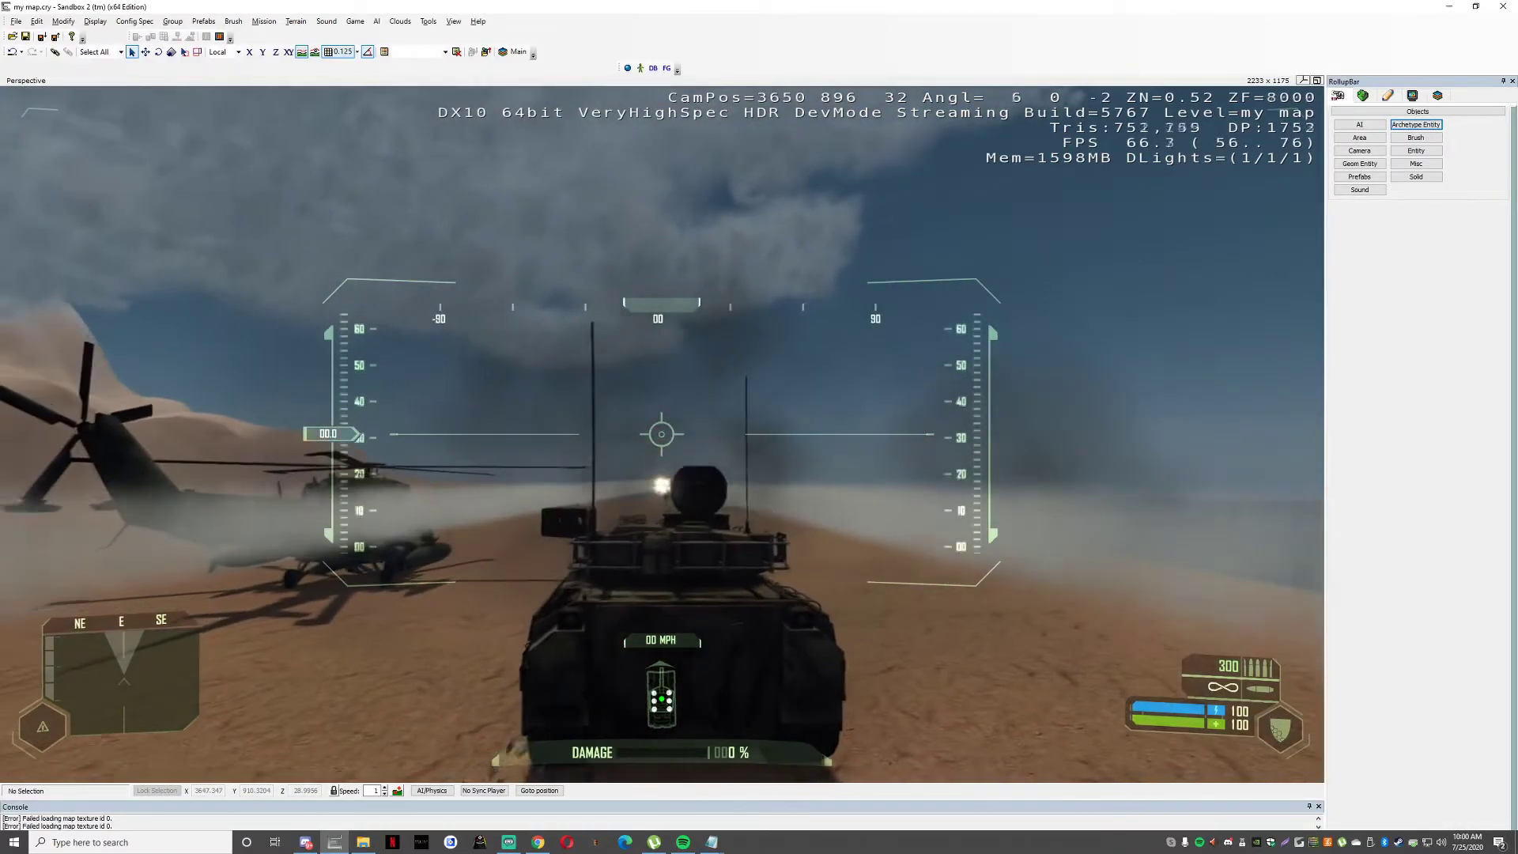
left_click(662, 435)
left_click(662, 434)
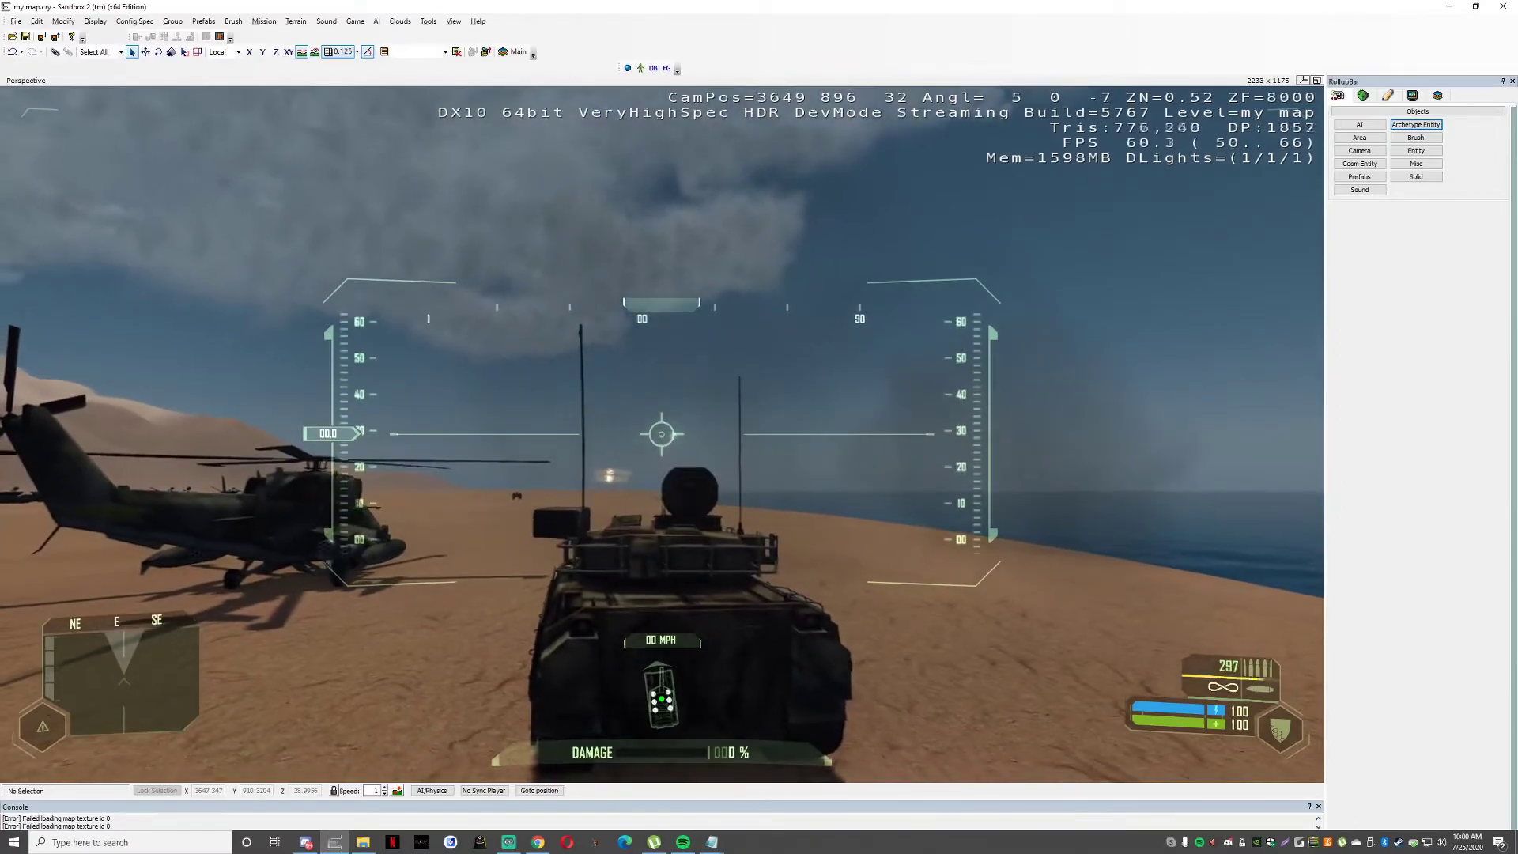
left_click(662, 434)
left_click(662, 434)
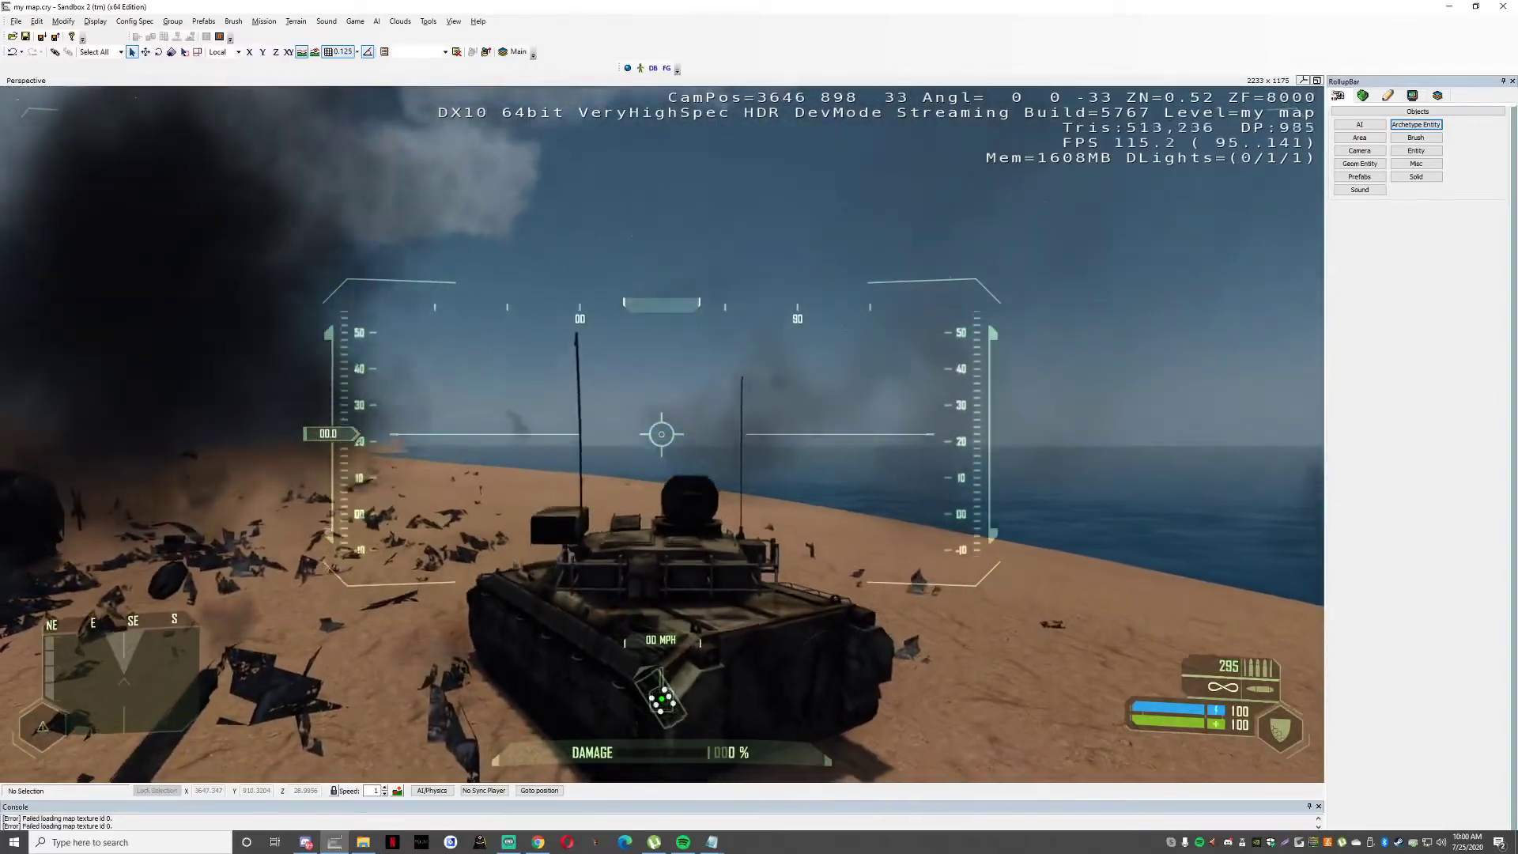
left_click(662, 434)
left_click(662, 434)
left_click(662, 434)
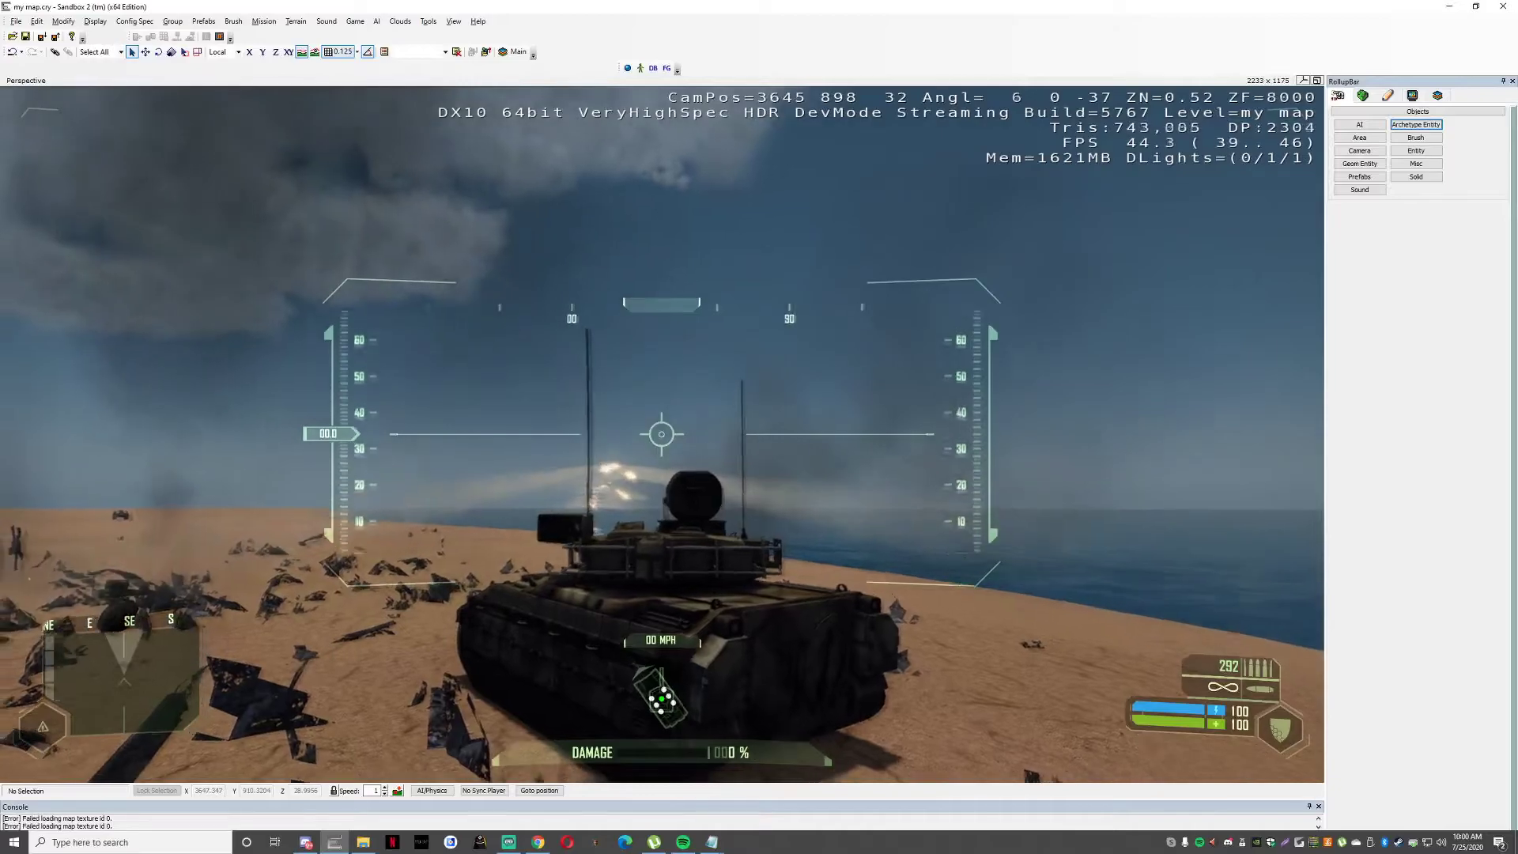
left_click(662, 434)
left_click(662, 434)
left_click(662, 434)
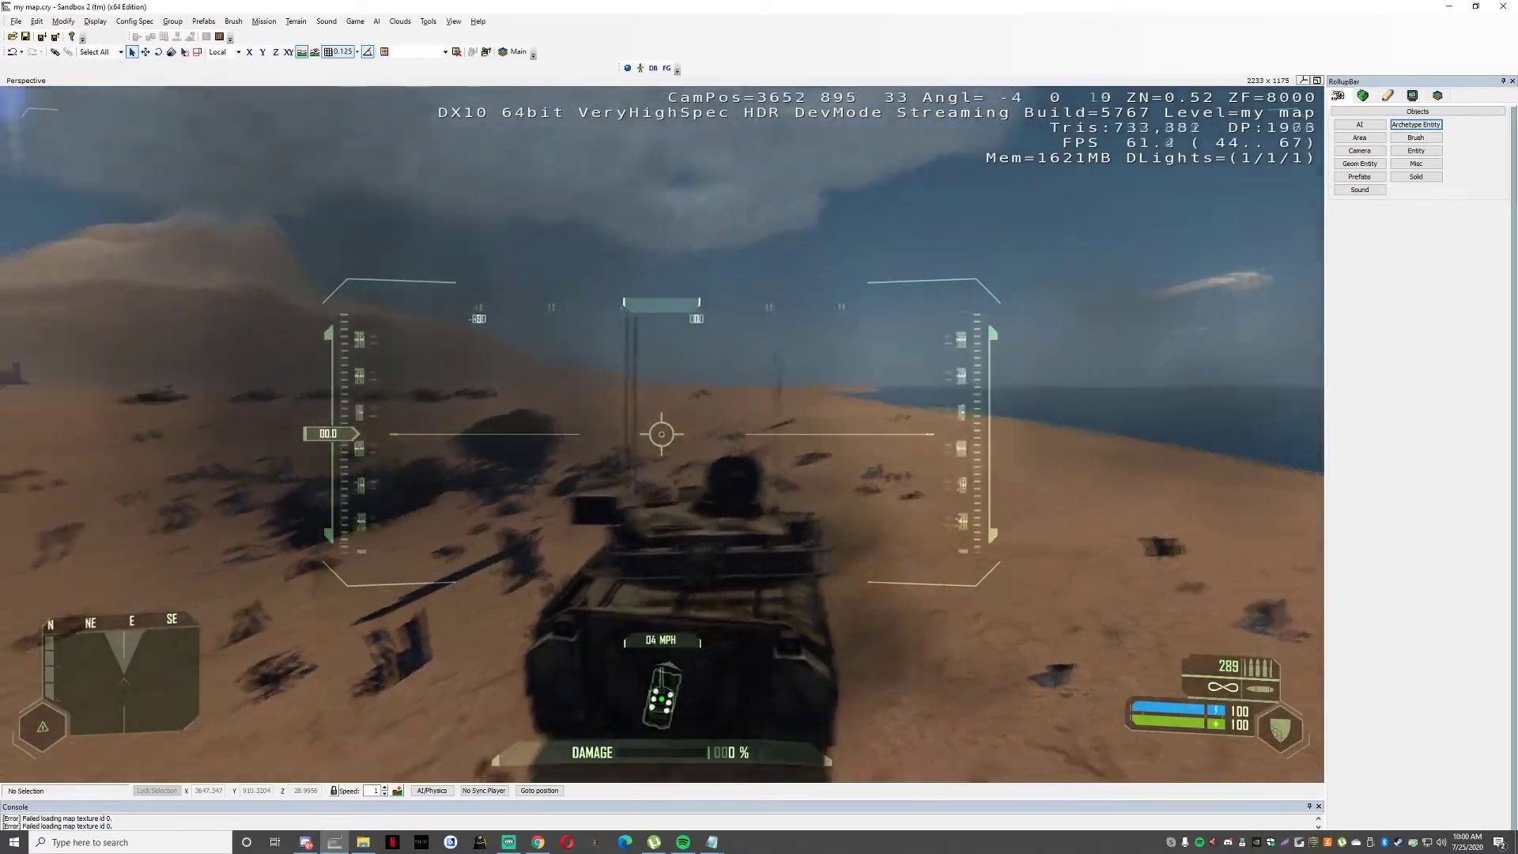
key("Escape")
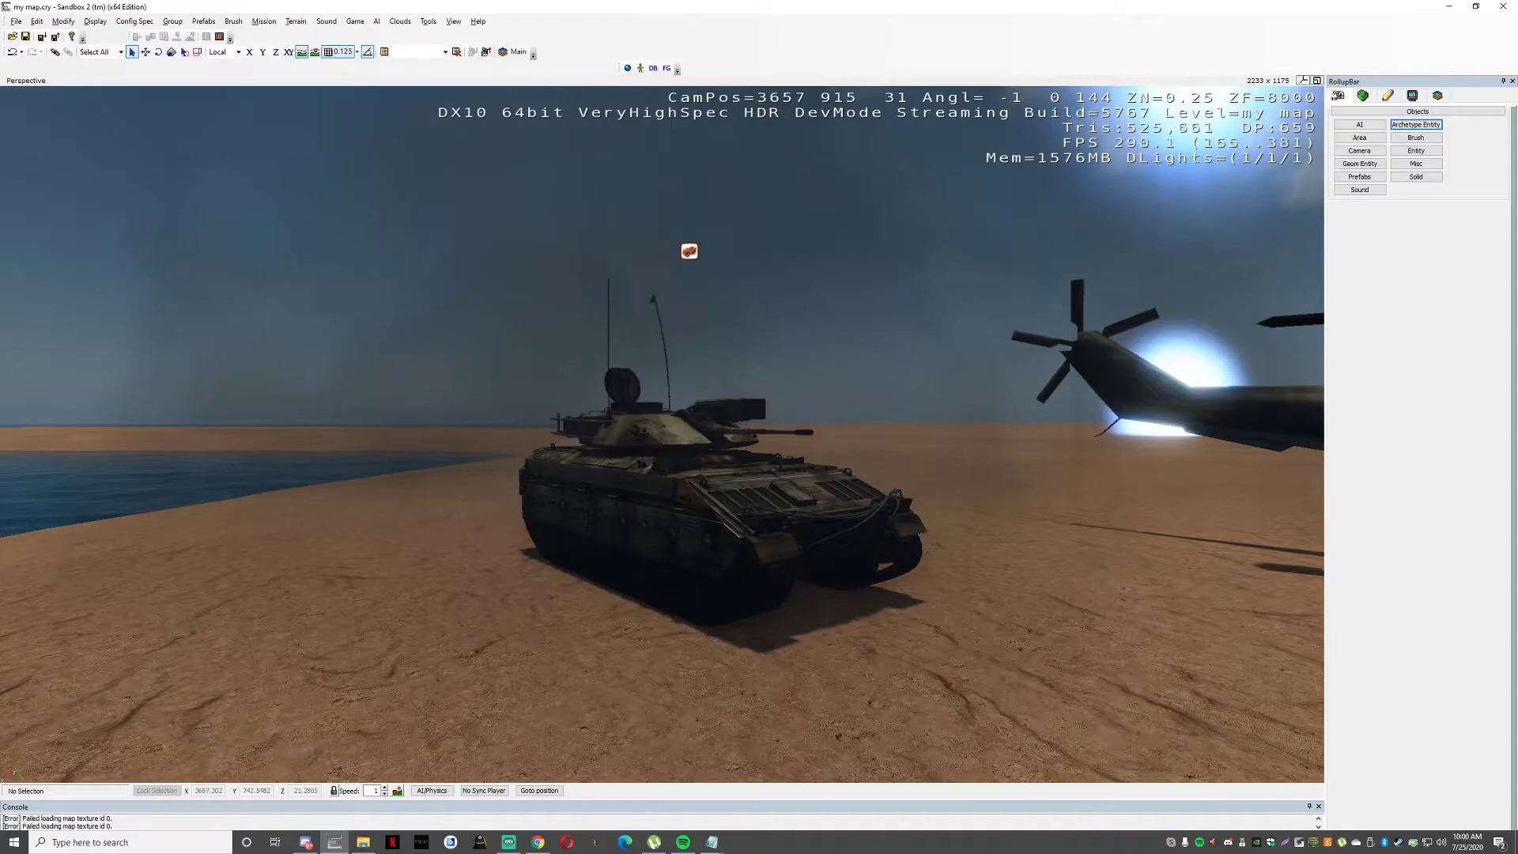
Switch back to US_apc.xml in Notepad and search for "weapon" to find the driver seat's weapon entries.
left_click(713, 843)
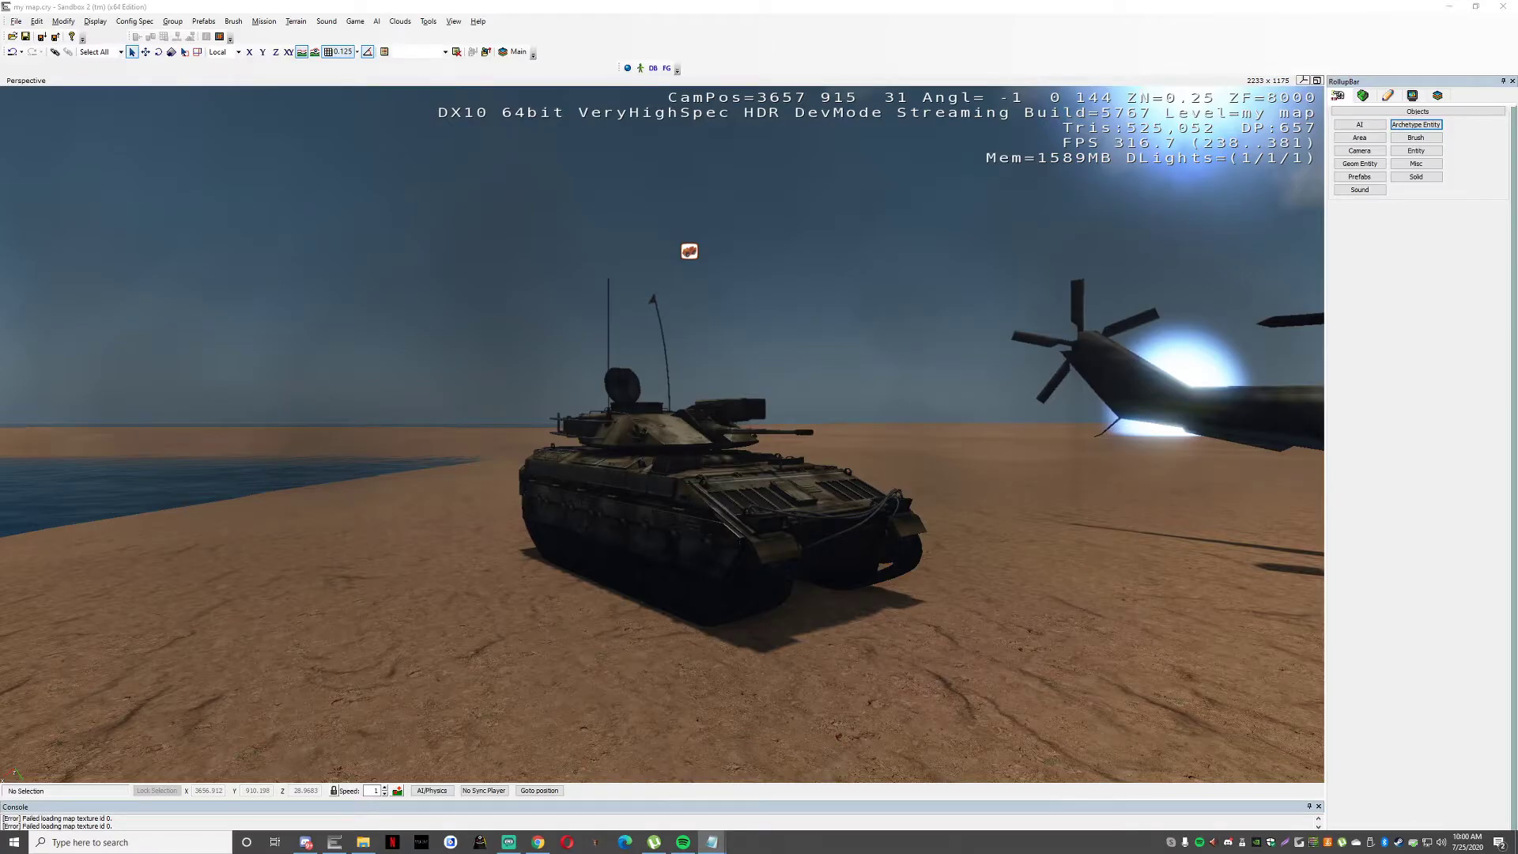
left_click(1089, 230)
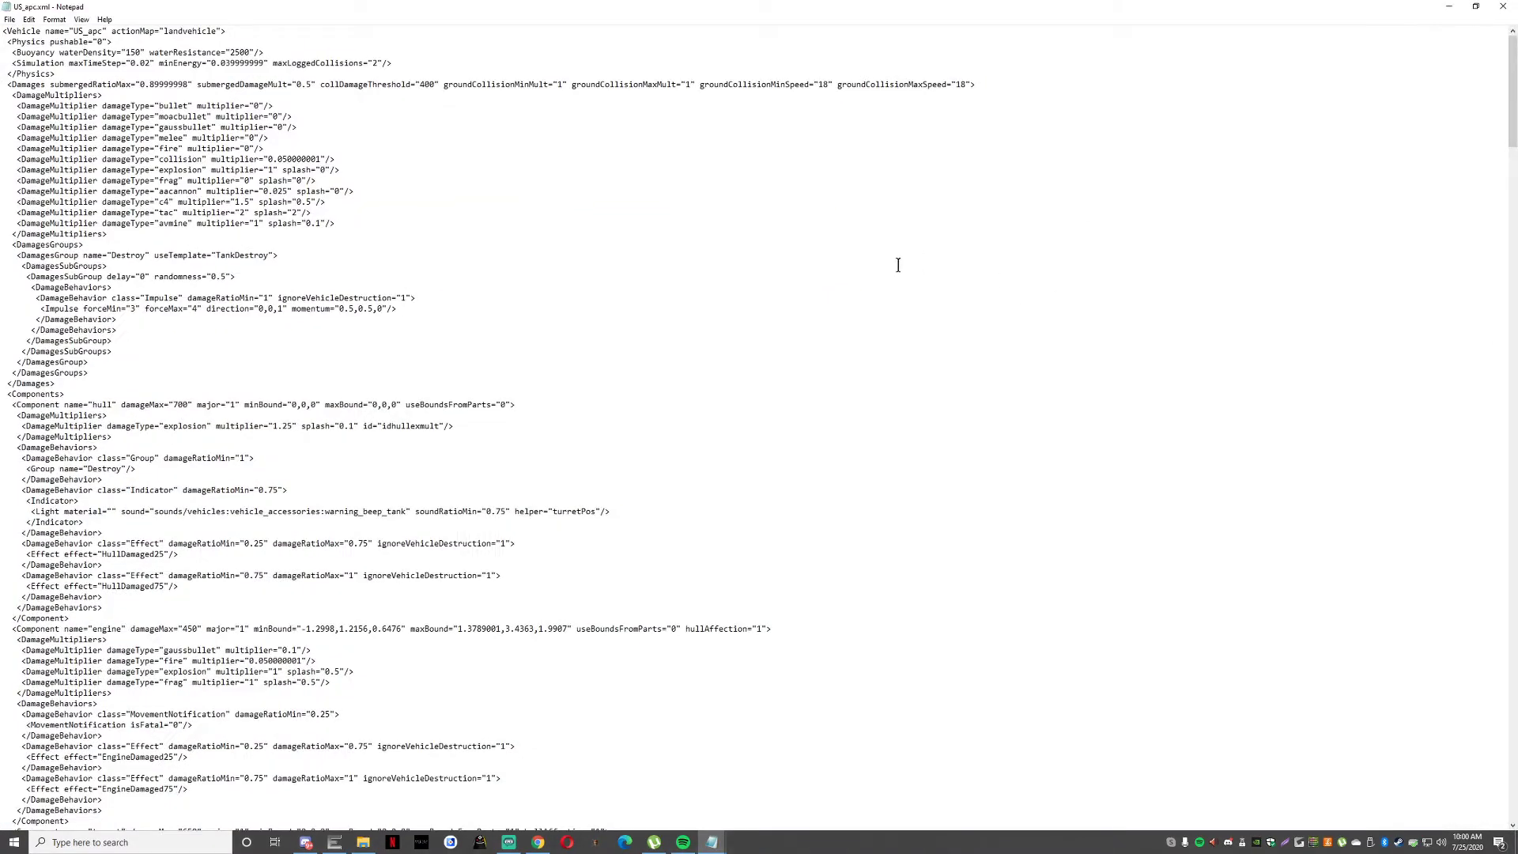
scroll(898, 265, "down", 20)
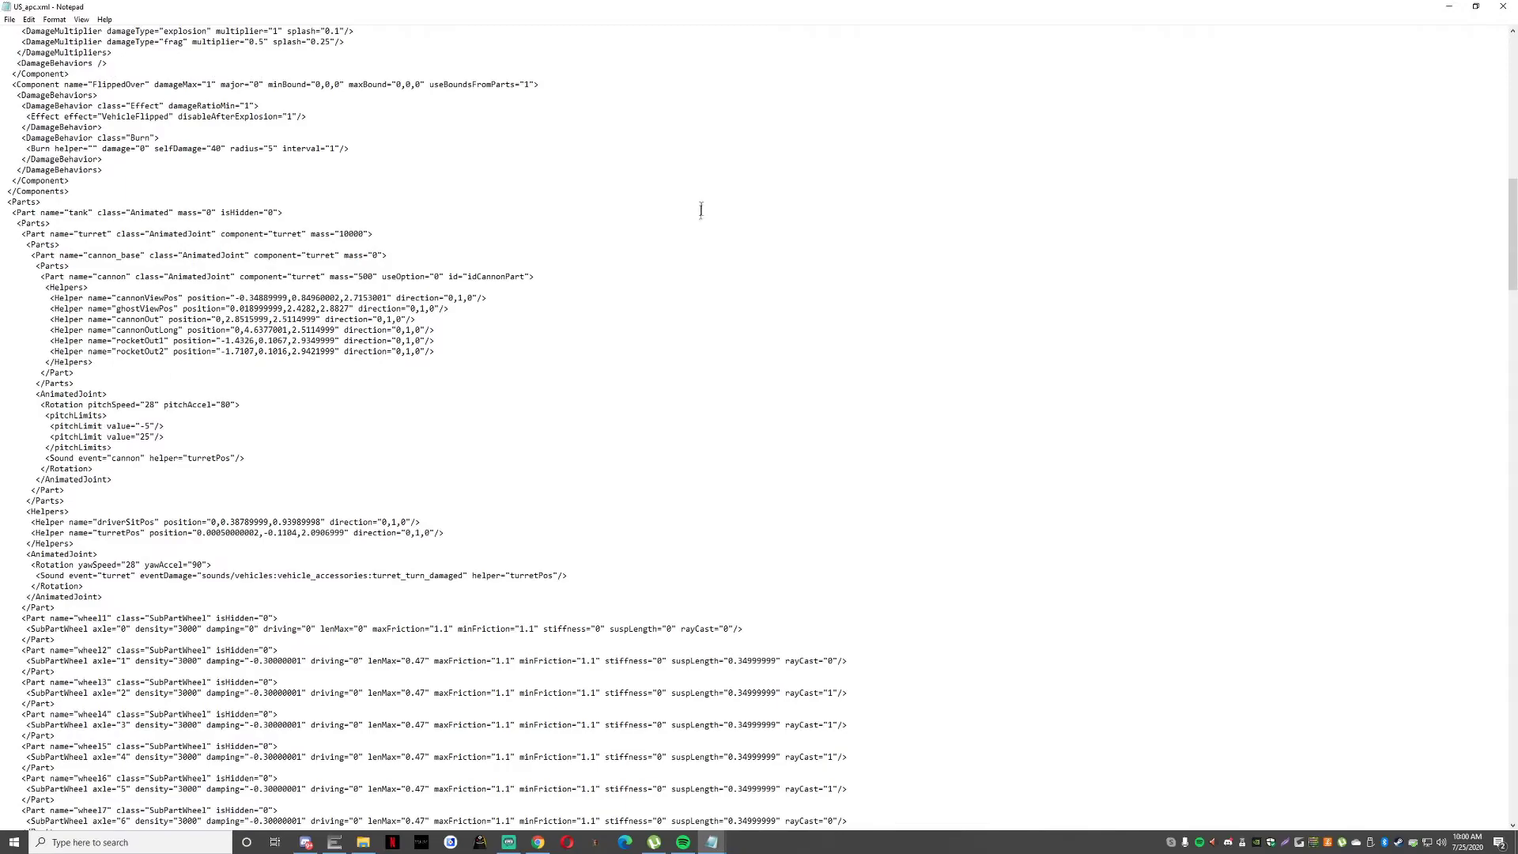
scroll(701, 209, "down", 20)
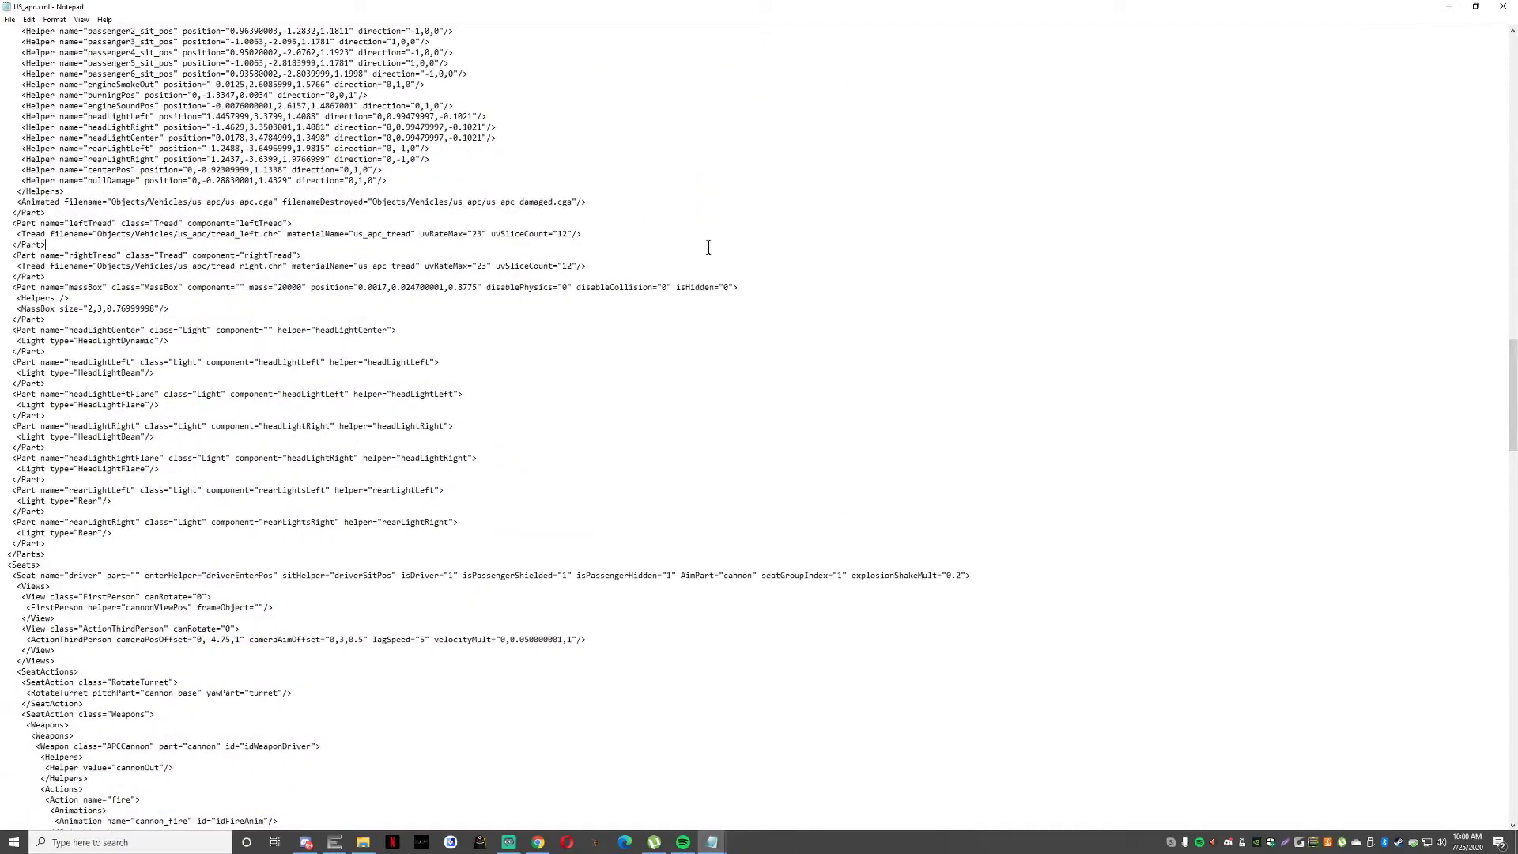
key("ctrl+f")
type("weapon")
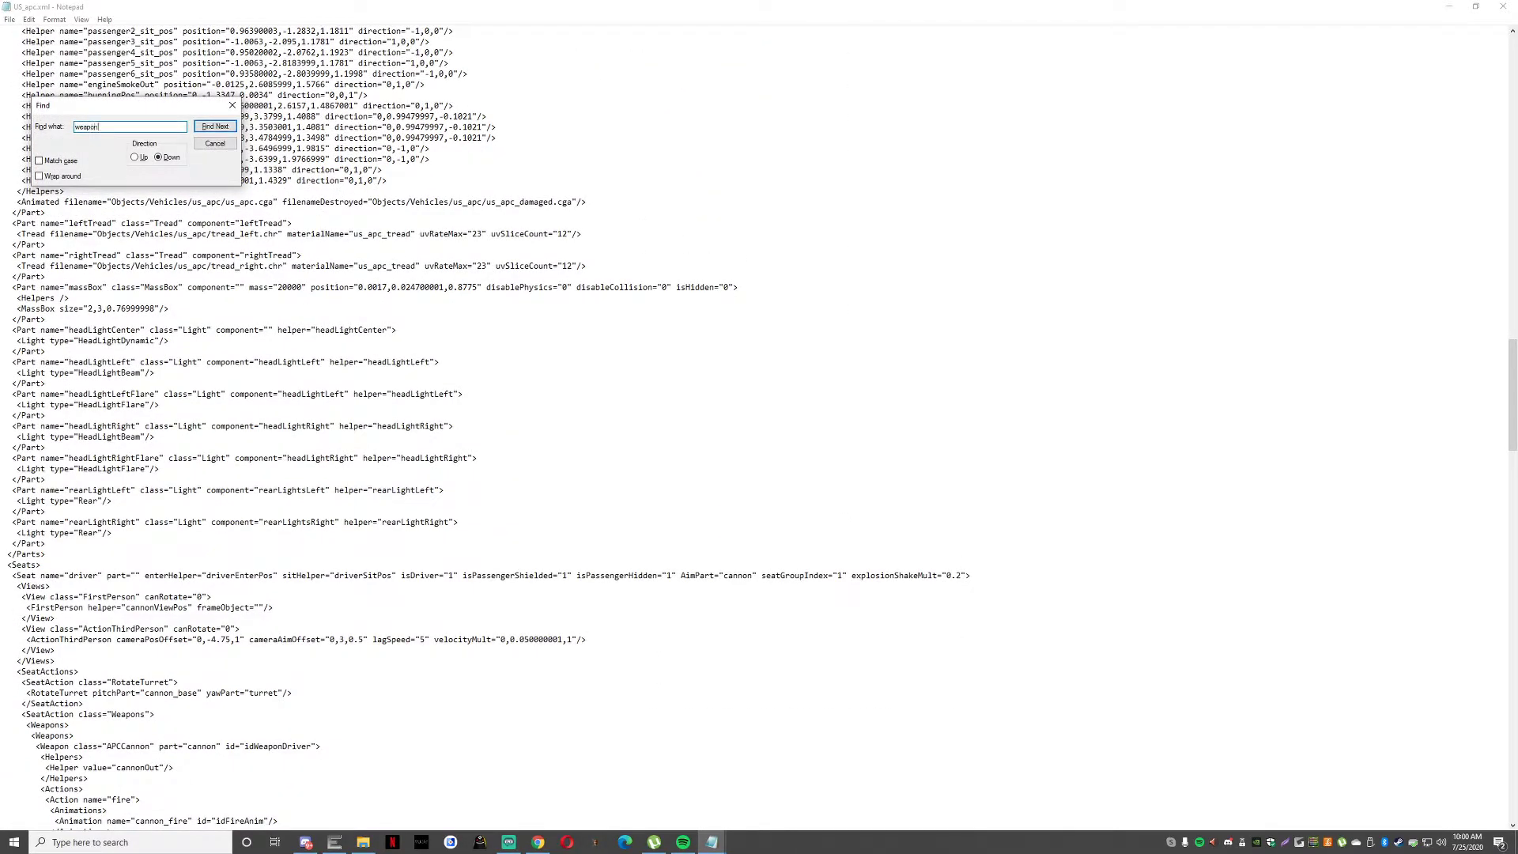
key("Return")
left_click_drag(159, 105, 1072, 147)
scroll(734, 370, "down", 5)
scroll(735, 370, "down", 9)
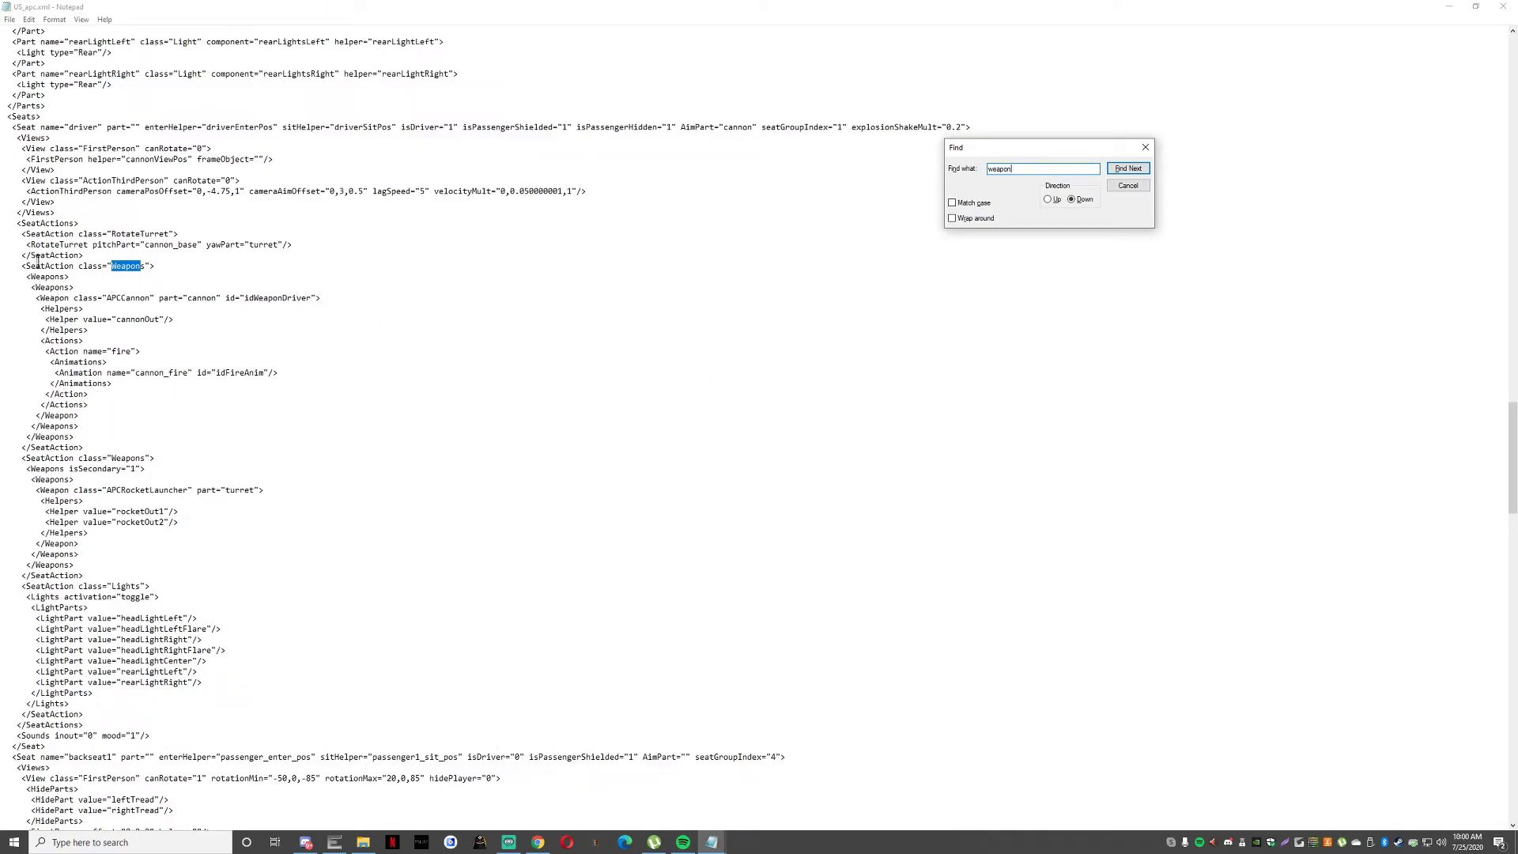
Highlight the APCCannon weapon entry, close the search dialog and copy its idWeaponDriver value.
left_click_drag(22, 269, 397, 297)
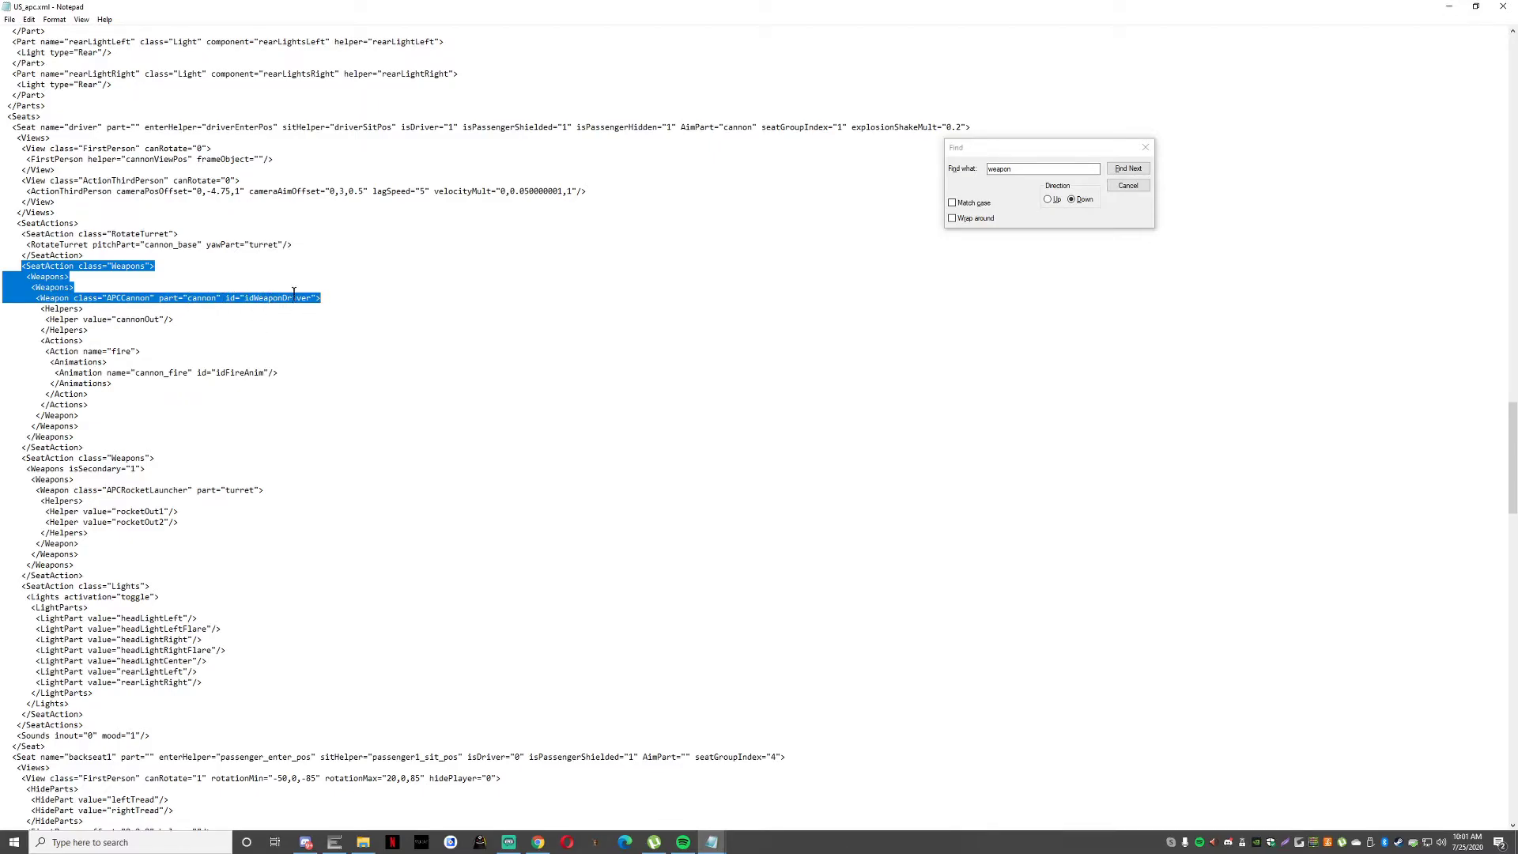
left_click_drag(356, 331, 359, 324)
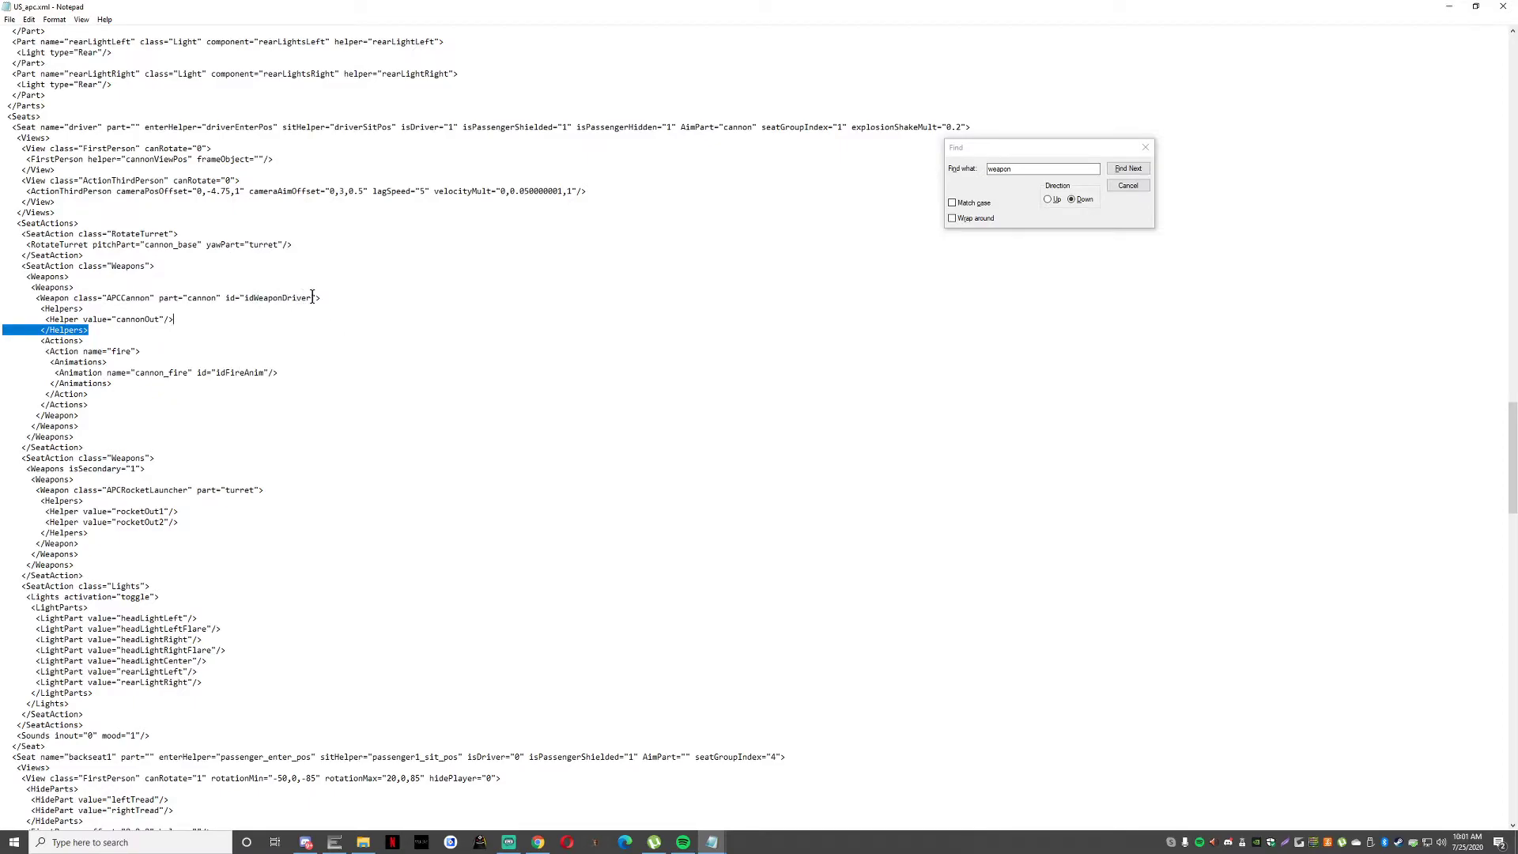
scroll(314, 311, "down", 4)
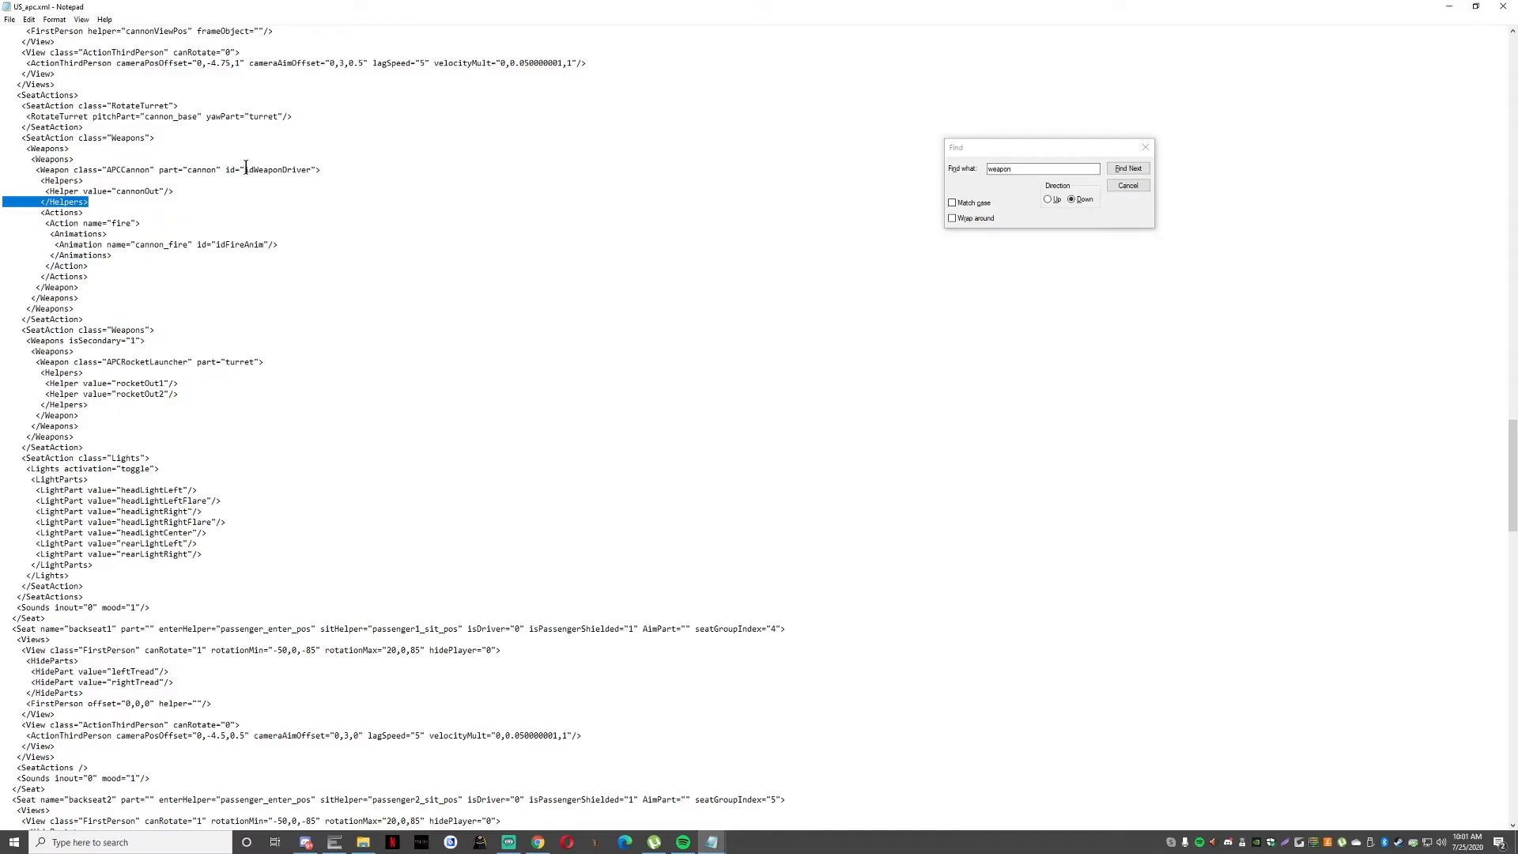
left_click_drag(246, 169, 291, 174)
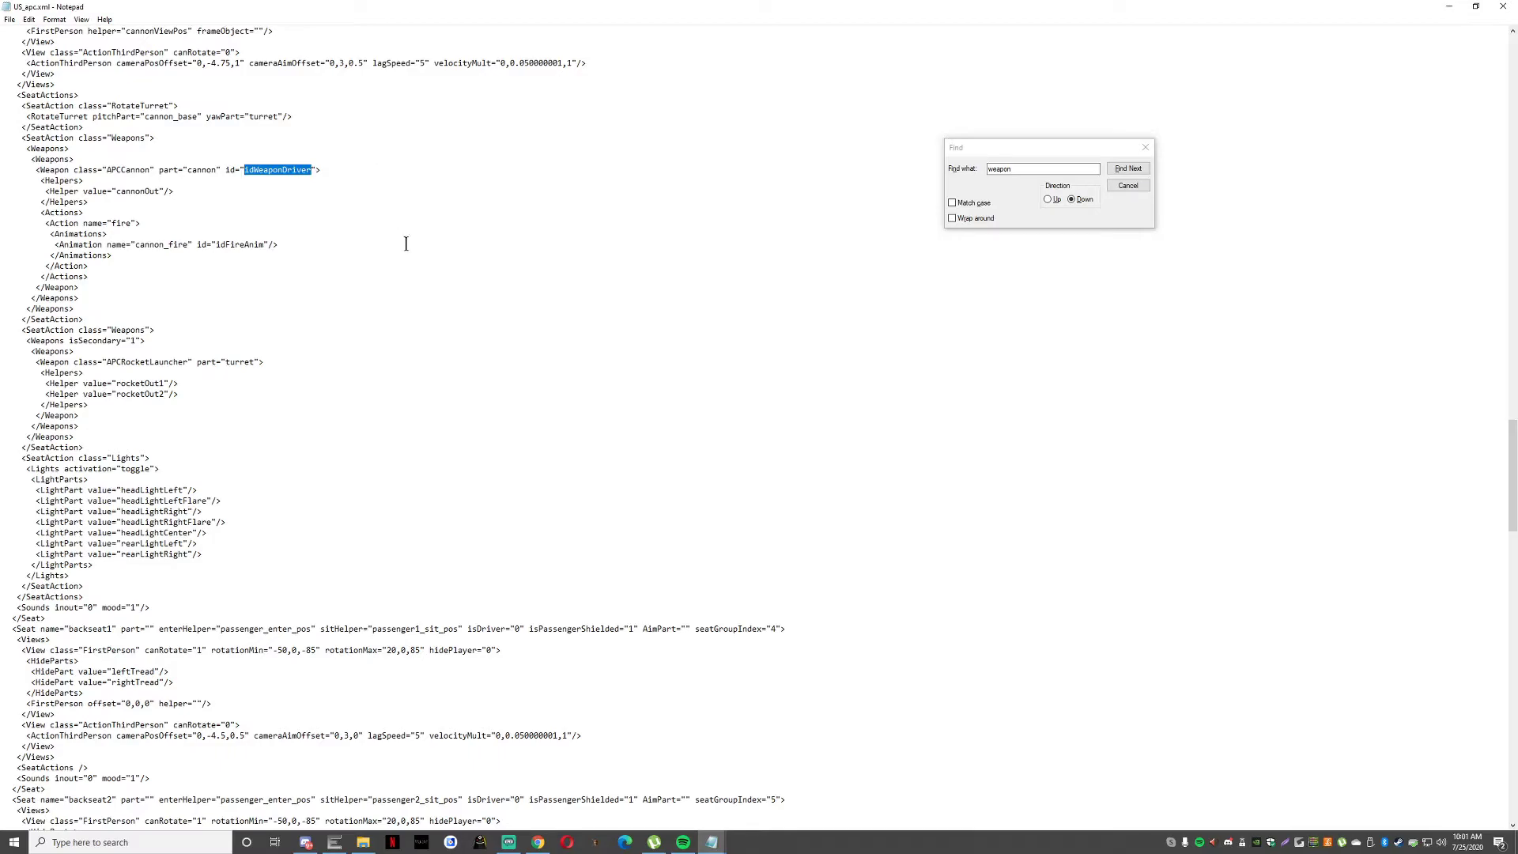
scroll(325, 238, "down", 1)
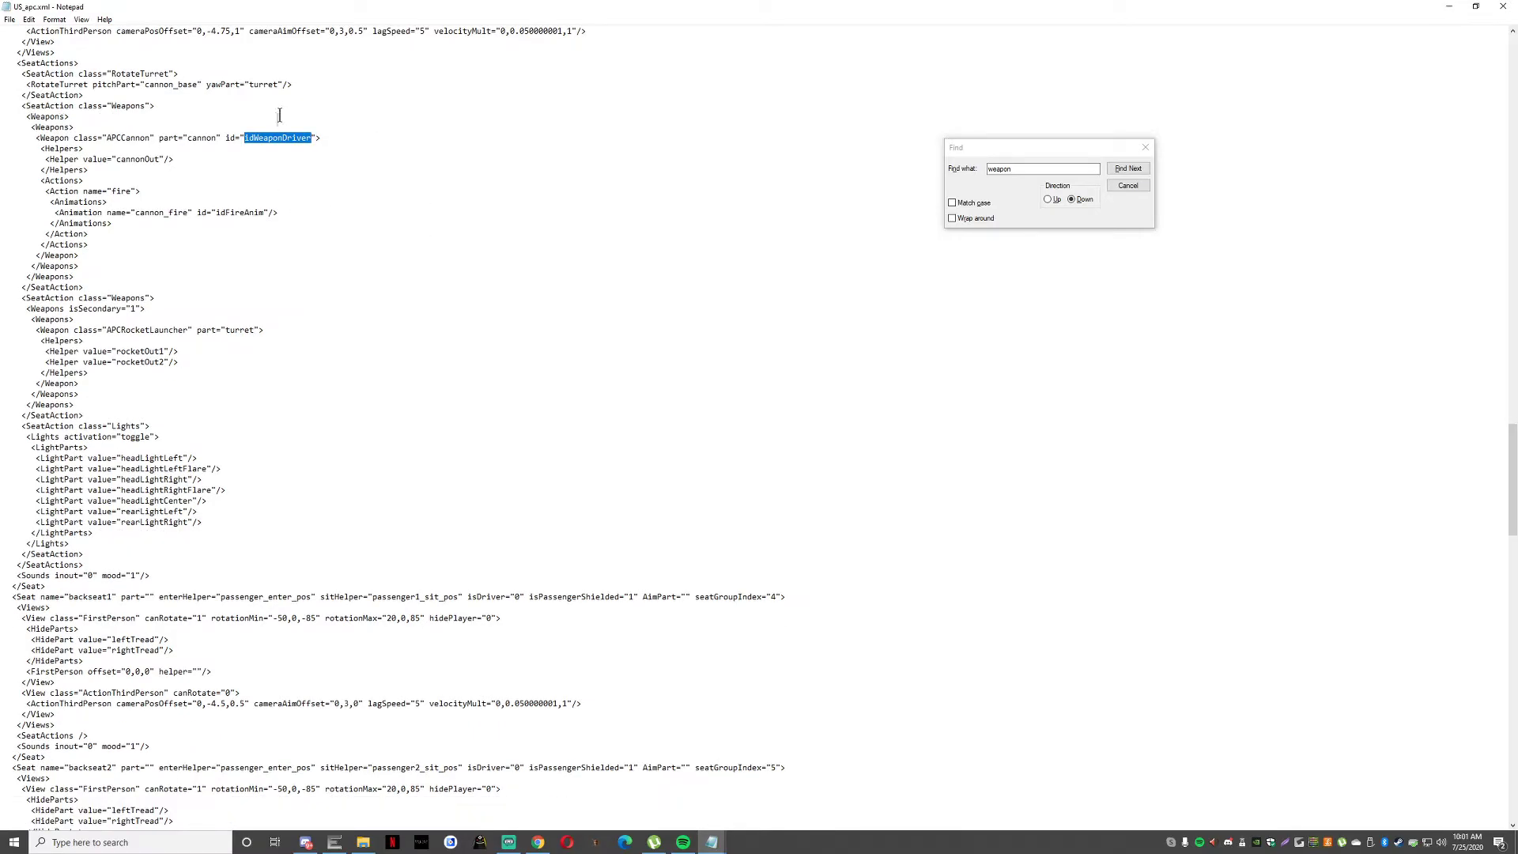
left_click(1145, 148)
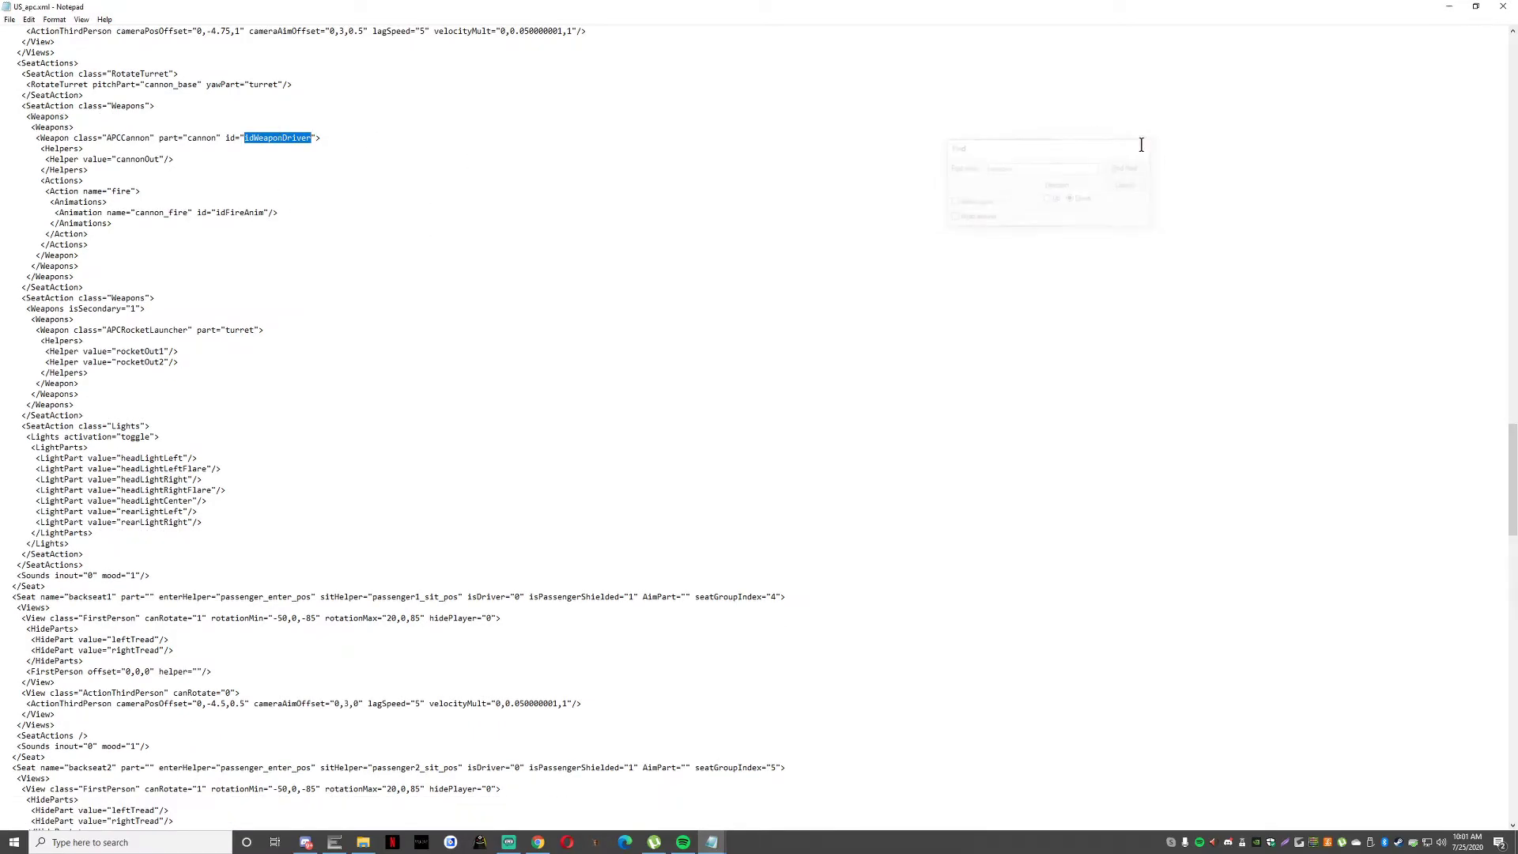
right_click(282, 143)
left_click(310, 179)
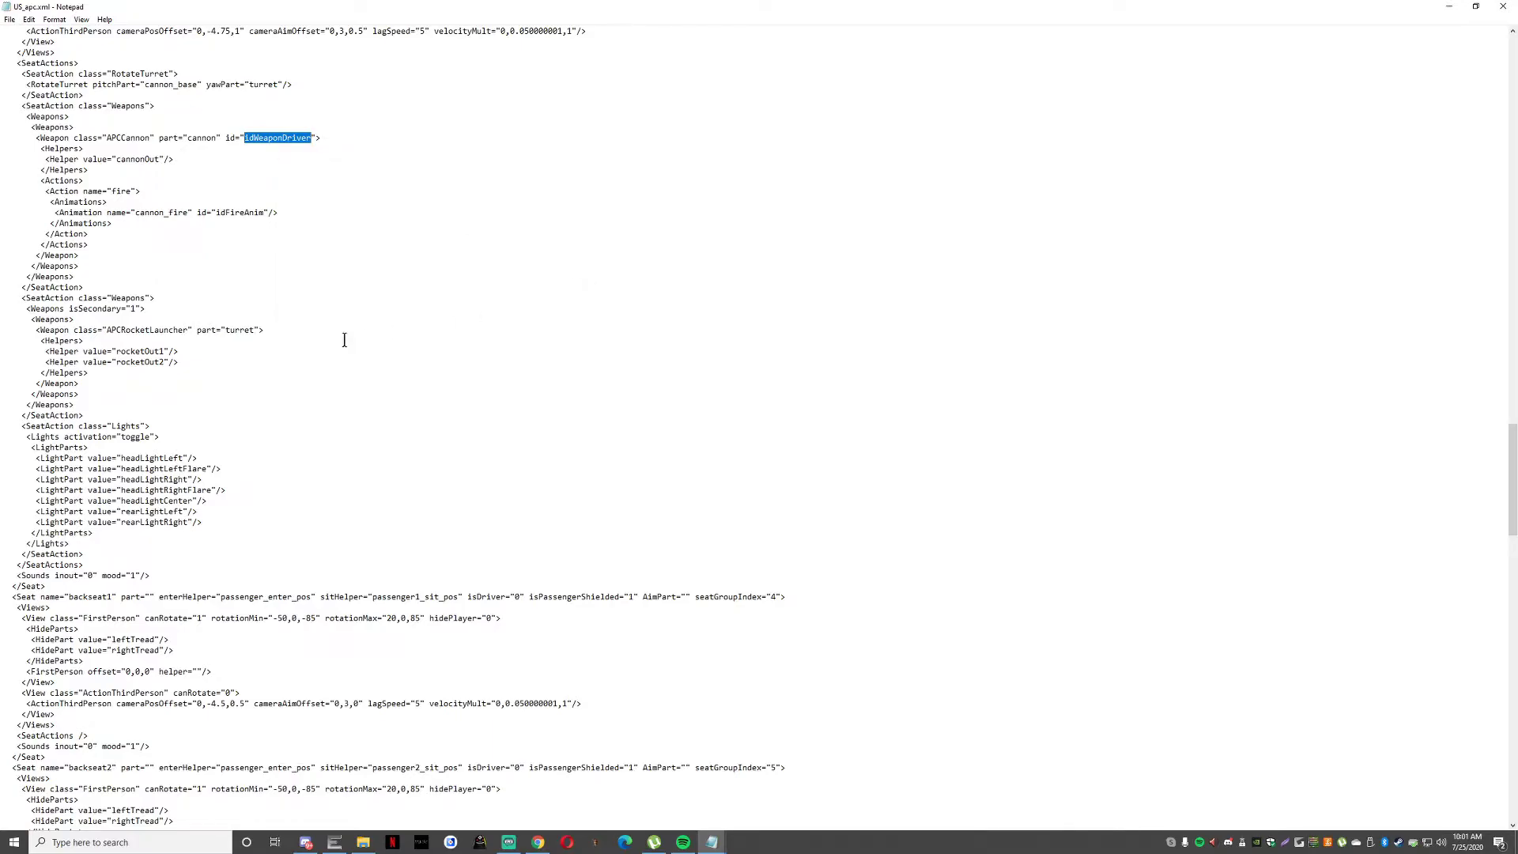
Set isSecondary to "0" in the Weapons block that holds the APCRocketLauncher.
left_click(133, 308)
scroll(257, 253, "down", 1)
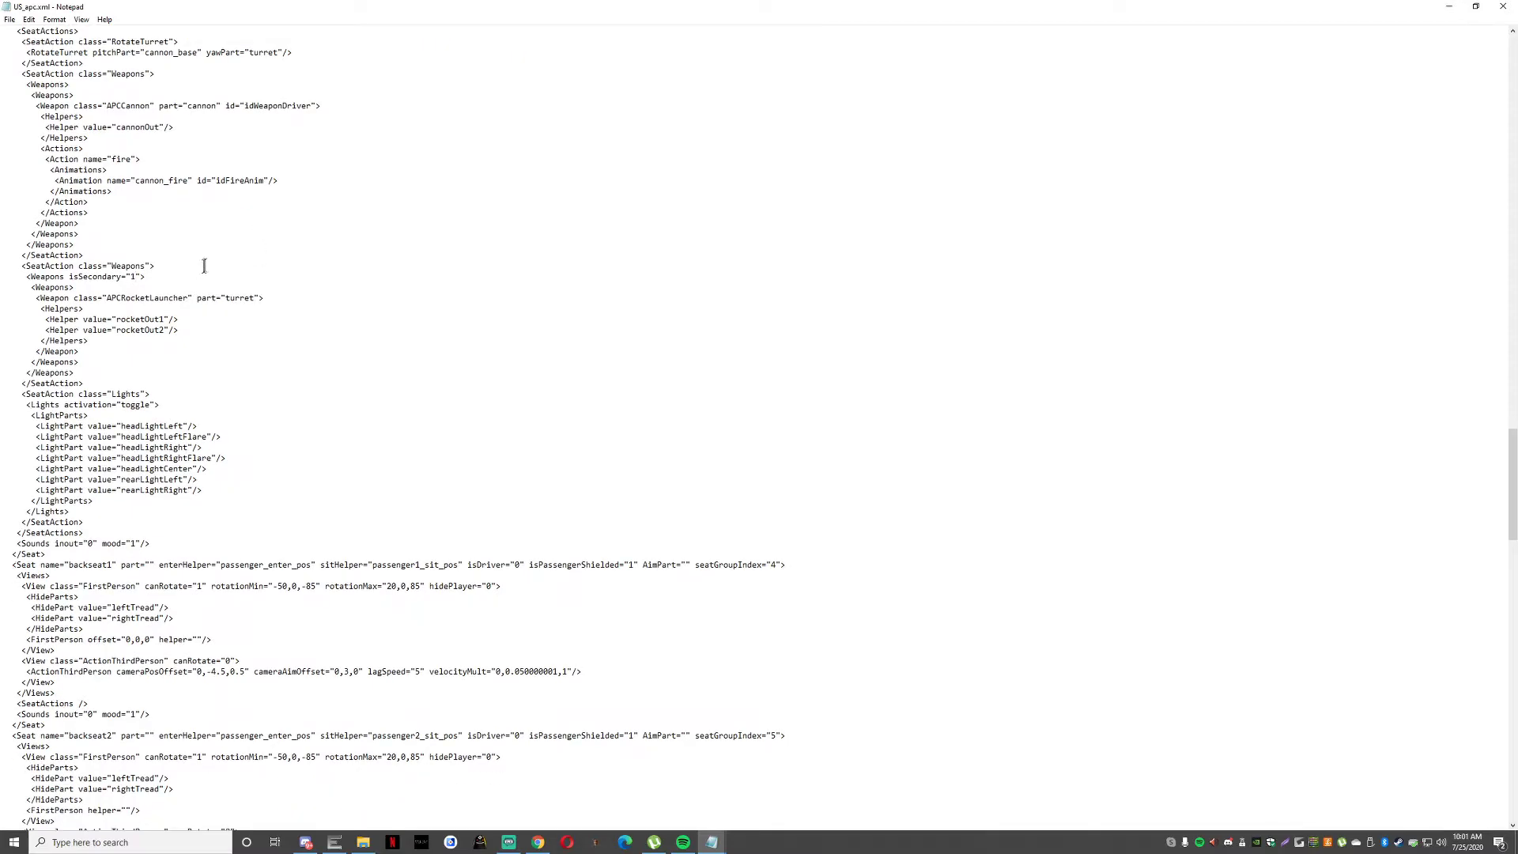
scroll(211, 260, "down", 2)
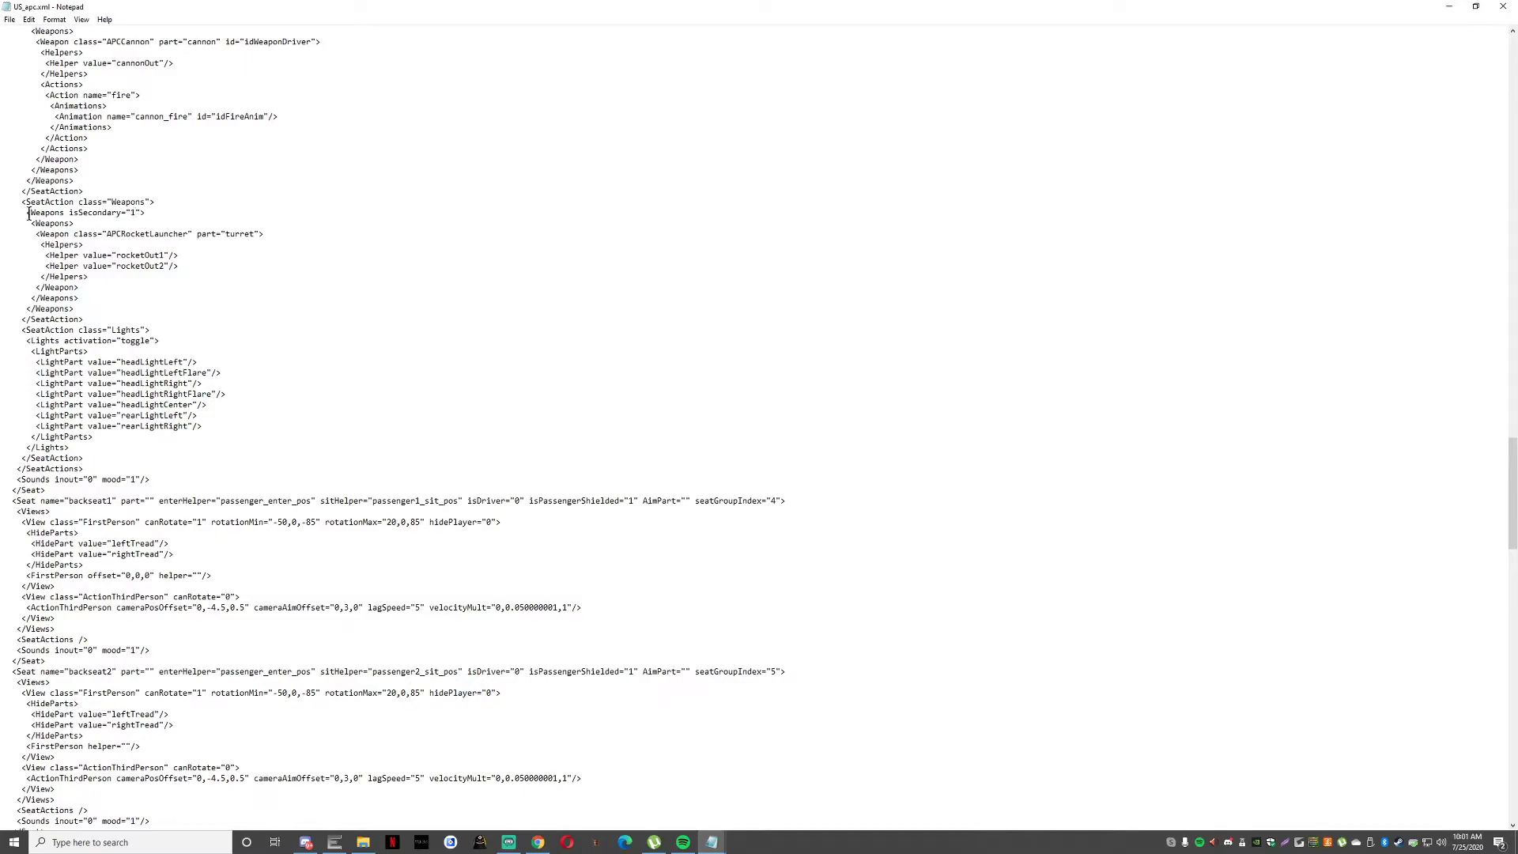
left_click_drag(26, 212, 285, 232)
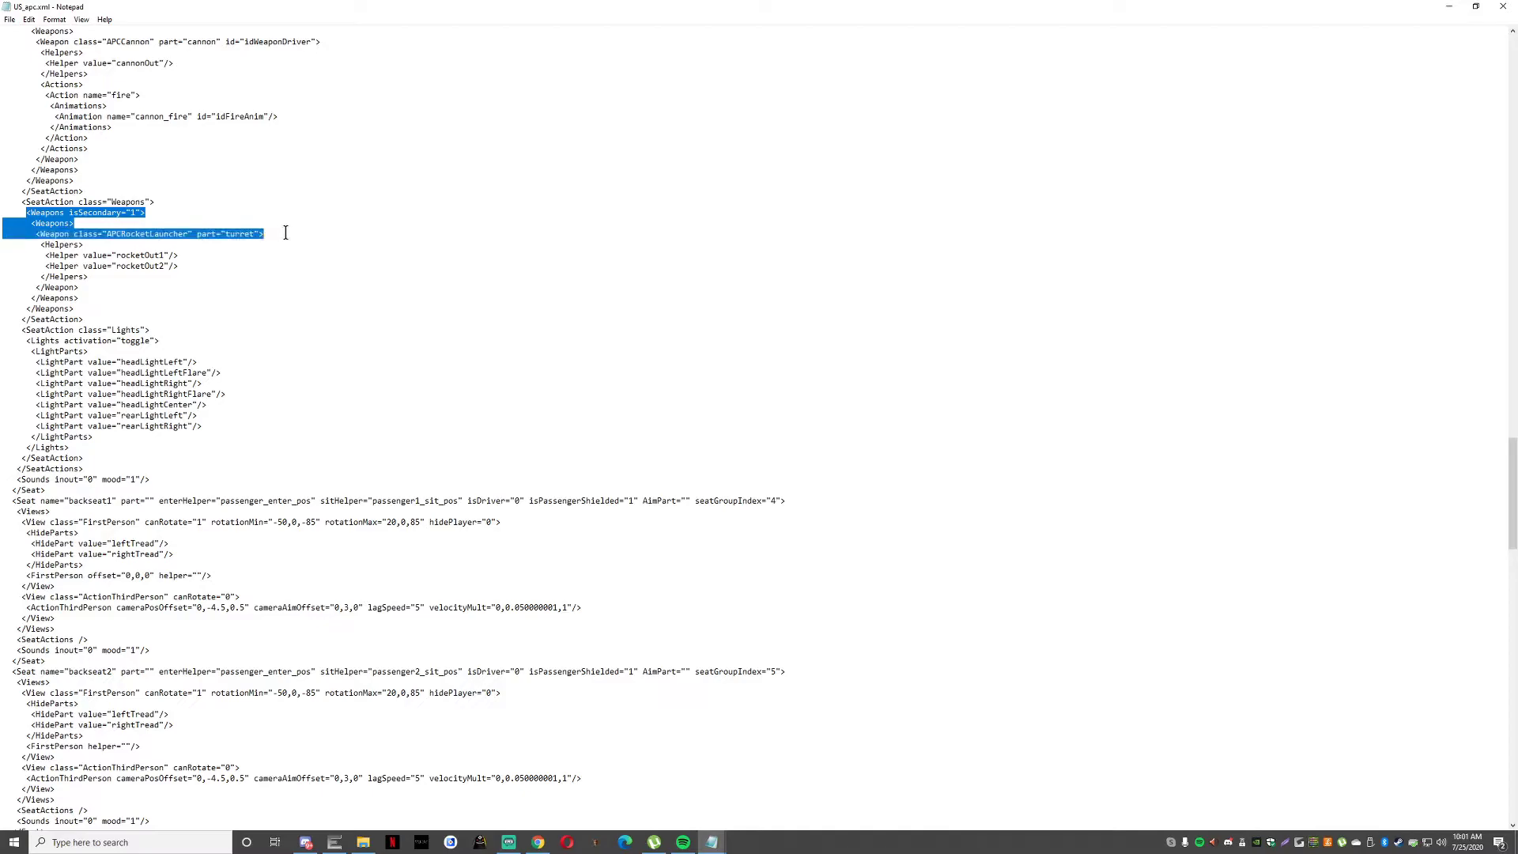
left_click(135, 212)
key("BackSpace")
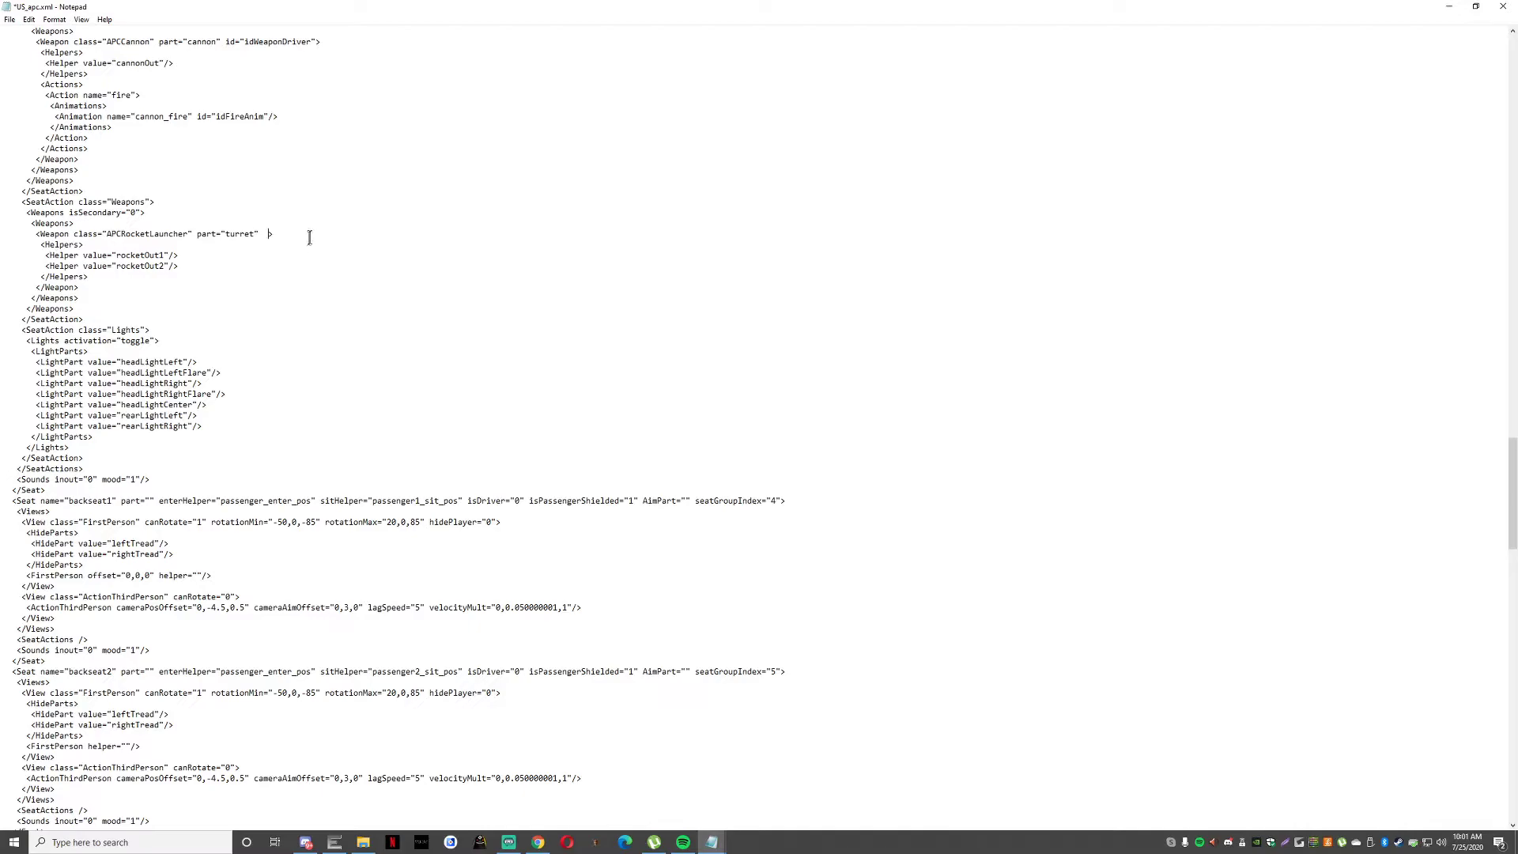
Copy id="idWeaponDriver" from the APCCannon line and add it after part="turret" on the APCRocketLauncher line.
left_click_drag(227, 41, 159, 41)
left_click(228, 42)
left_click_drag(227, 43, 269, 46)
left_click(264, 233)
key("ctrl+v")
Review the driver seat's APCCannon and APCRocketLauncher weapon entries and compare their attributes.
scroll(324, 252, "up", 2)
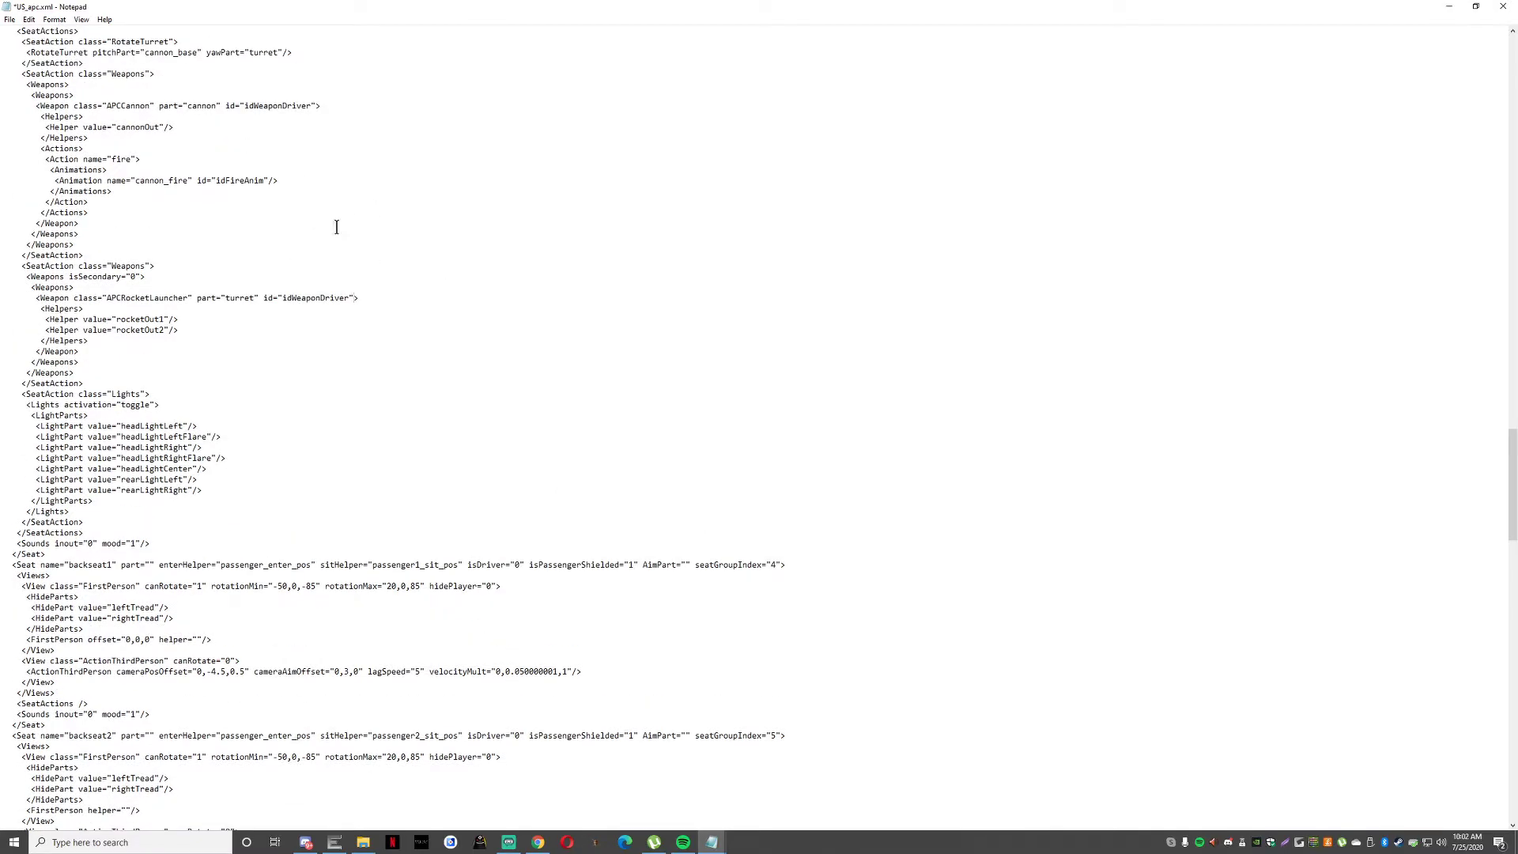
scroll(206, 244, "up", 1)
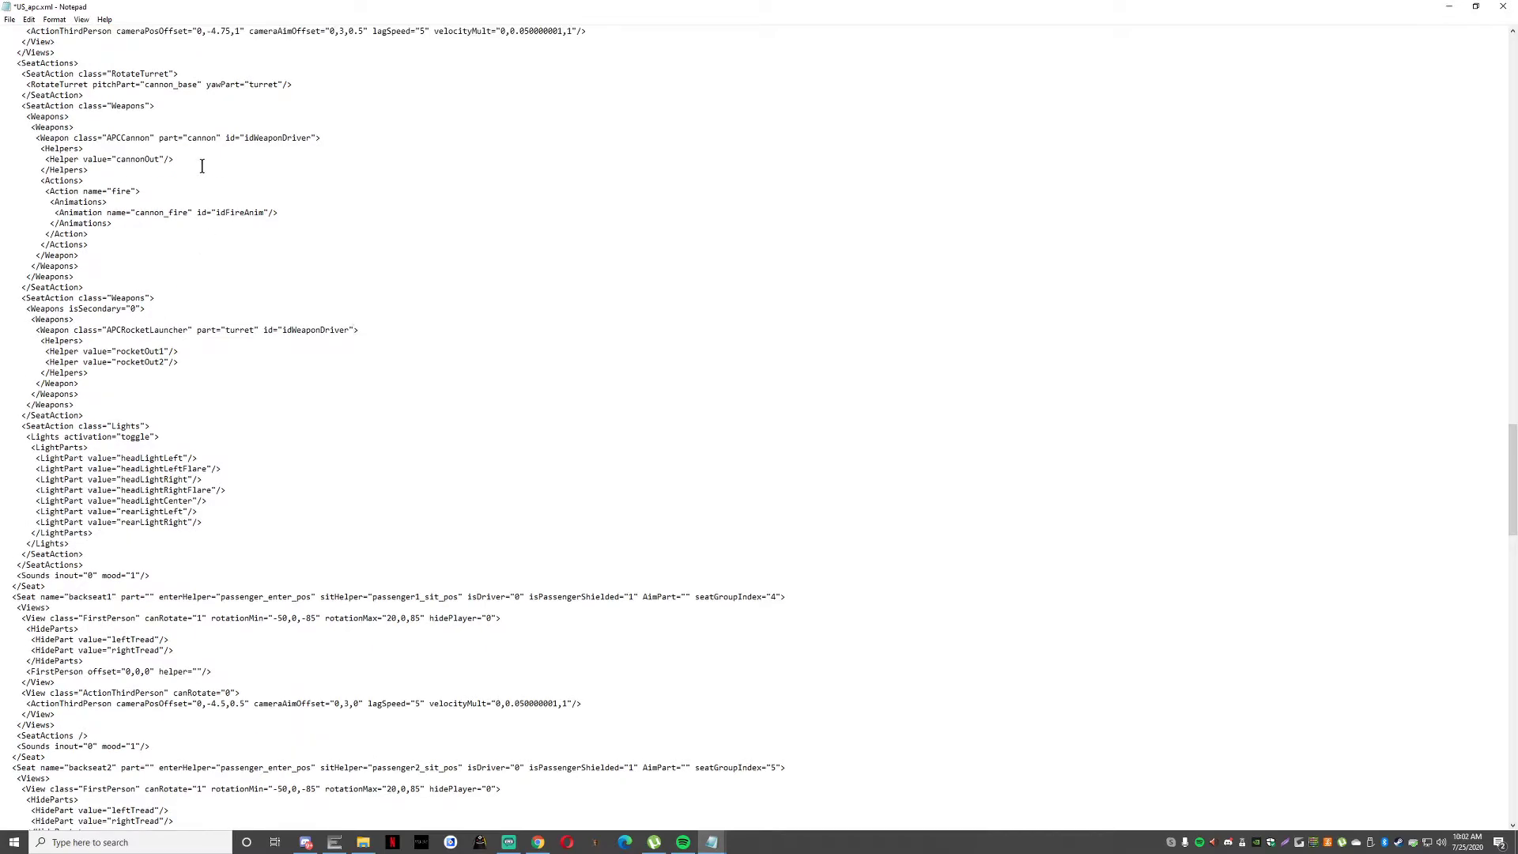
scroll(272, 310, "down", 1)
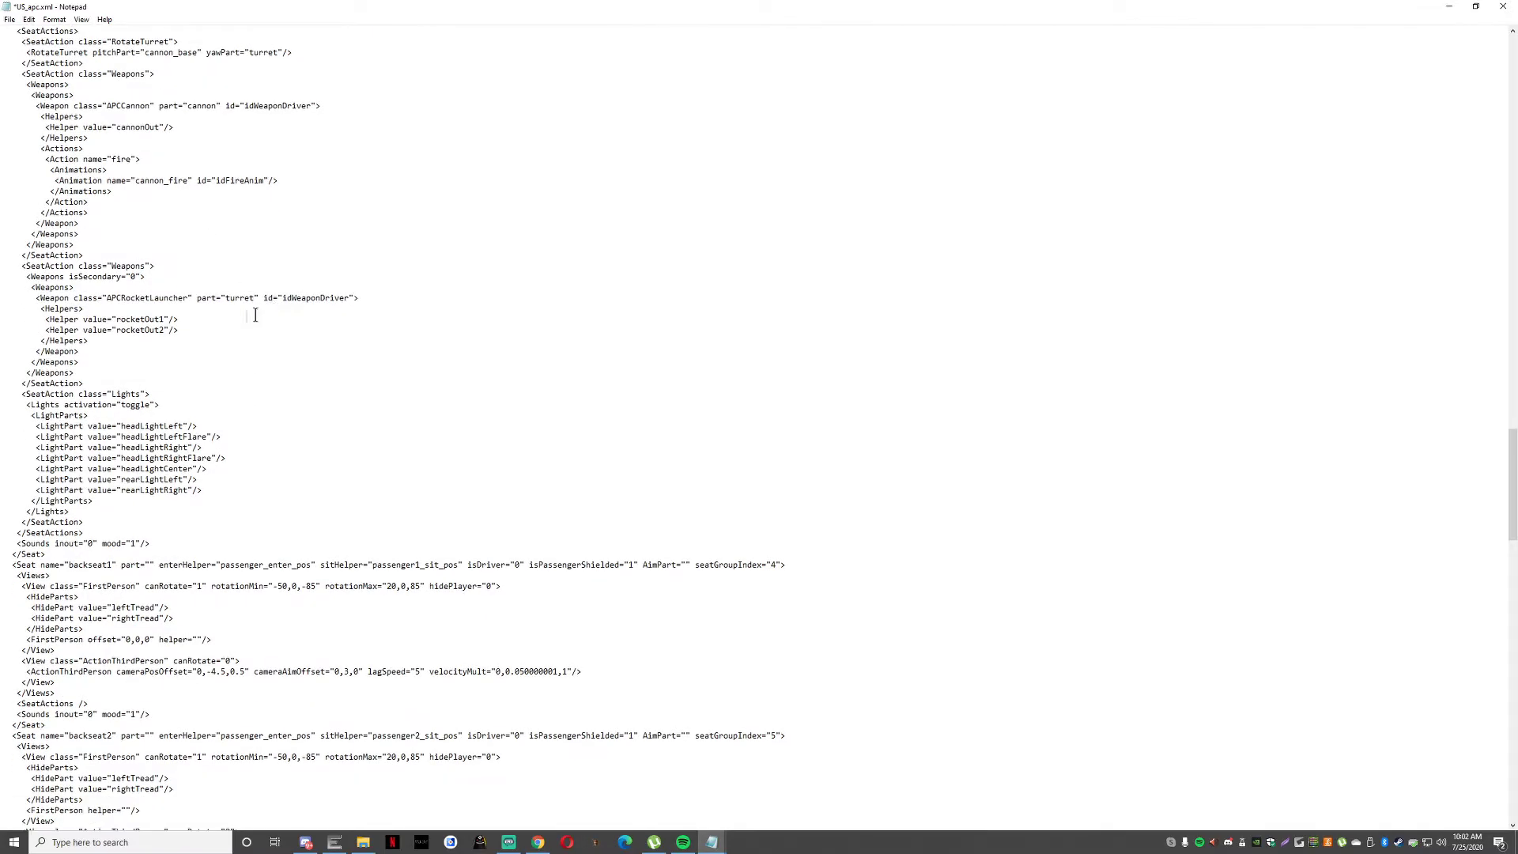
left_click(128, 305)
scroll(390, 457, "down", 1)
left_click(107, 181)
left_click(351, 267)
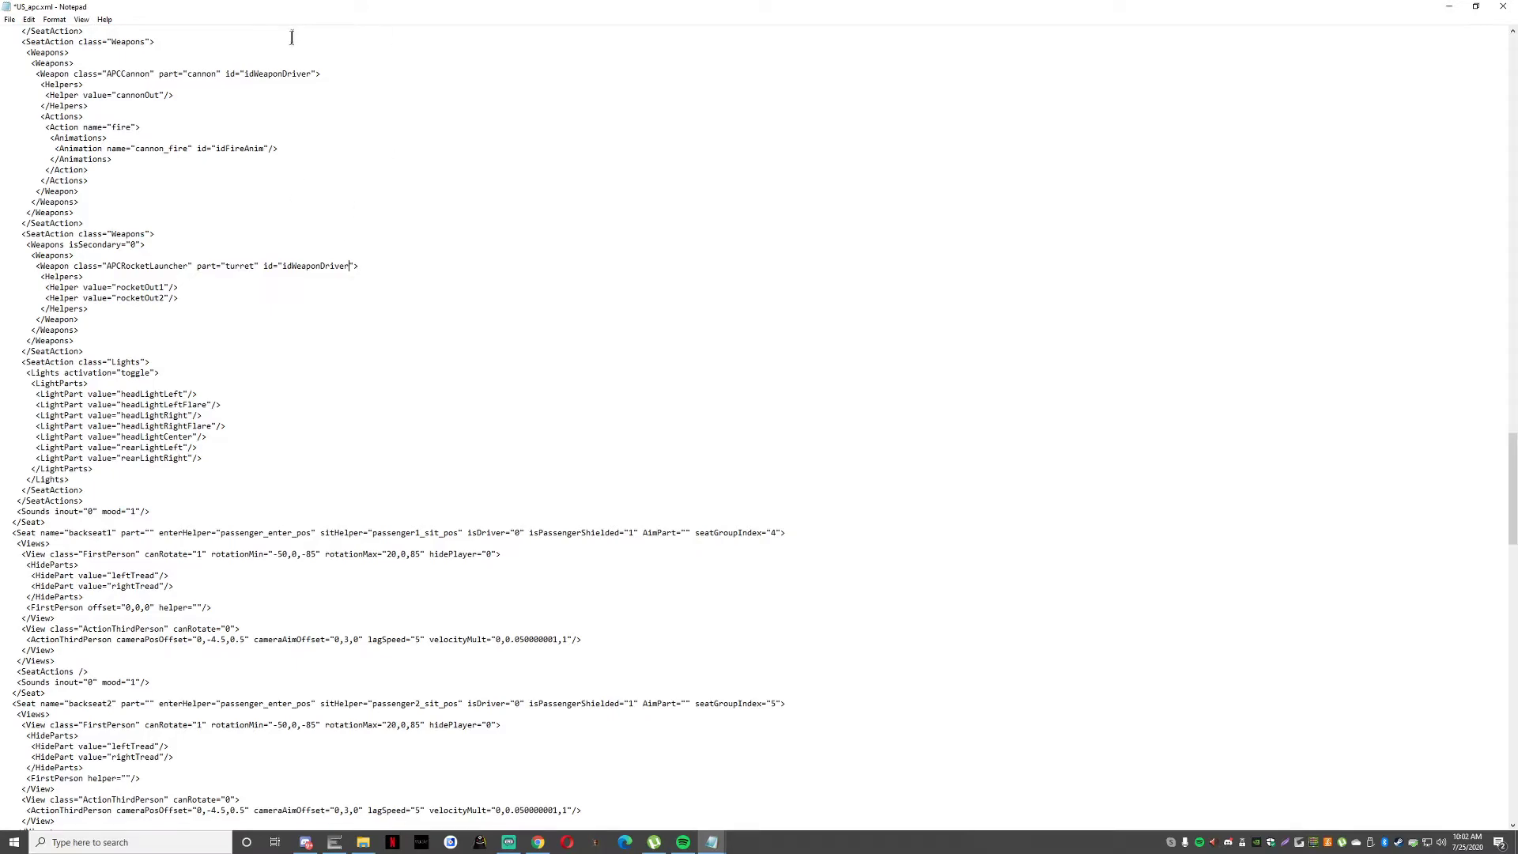
Change the id on both the APCCannon and APCRocketLauncher lines to "idWeaponPrimary" and save US_apc.xml.
left_click(311, 73)
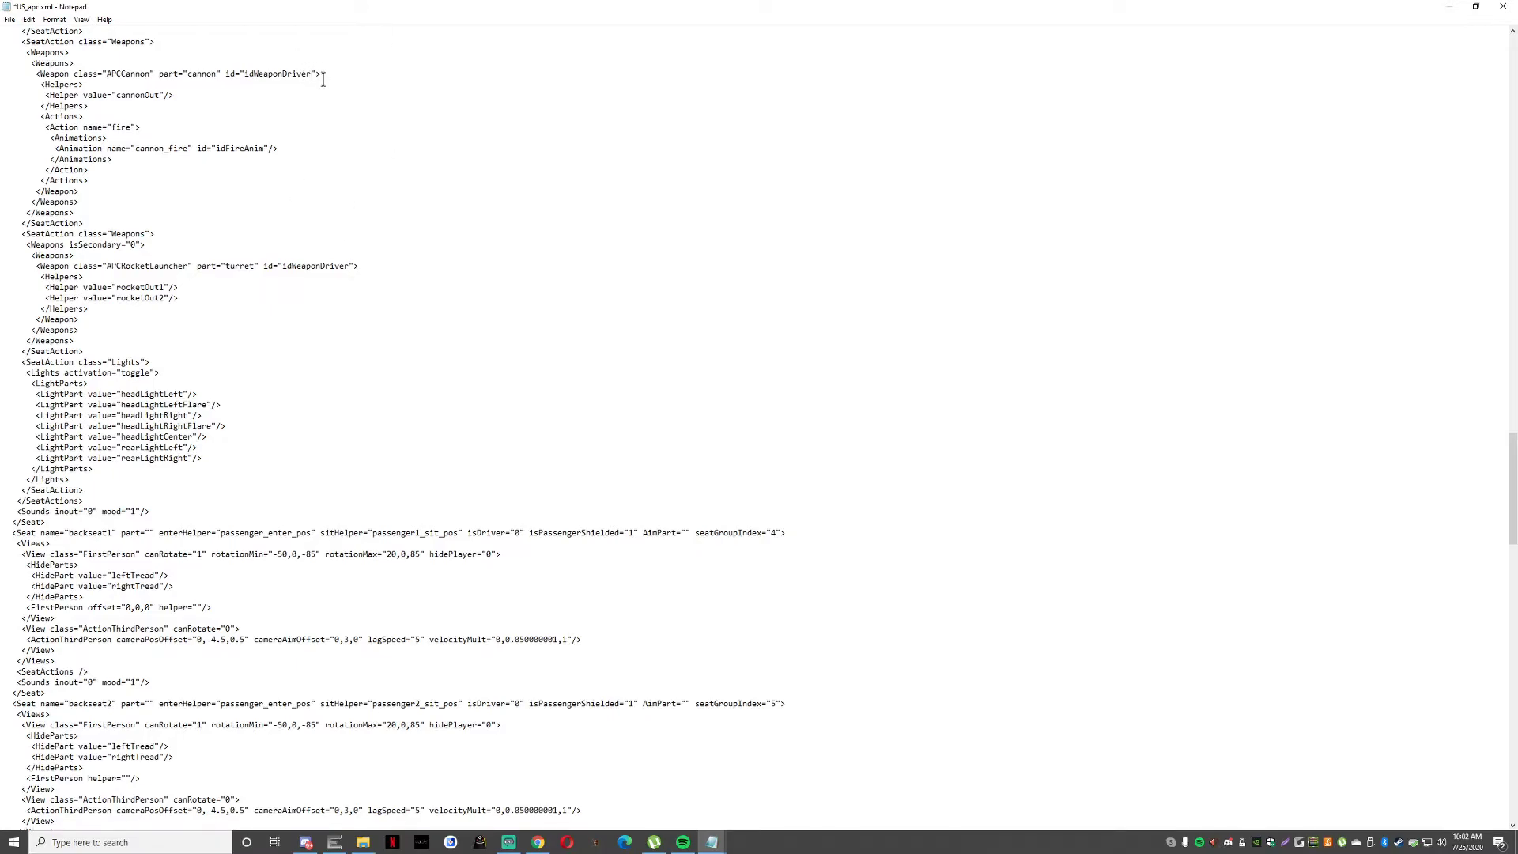
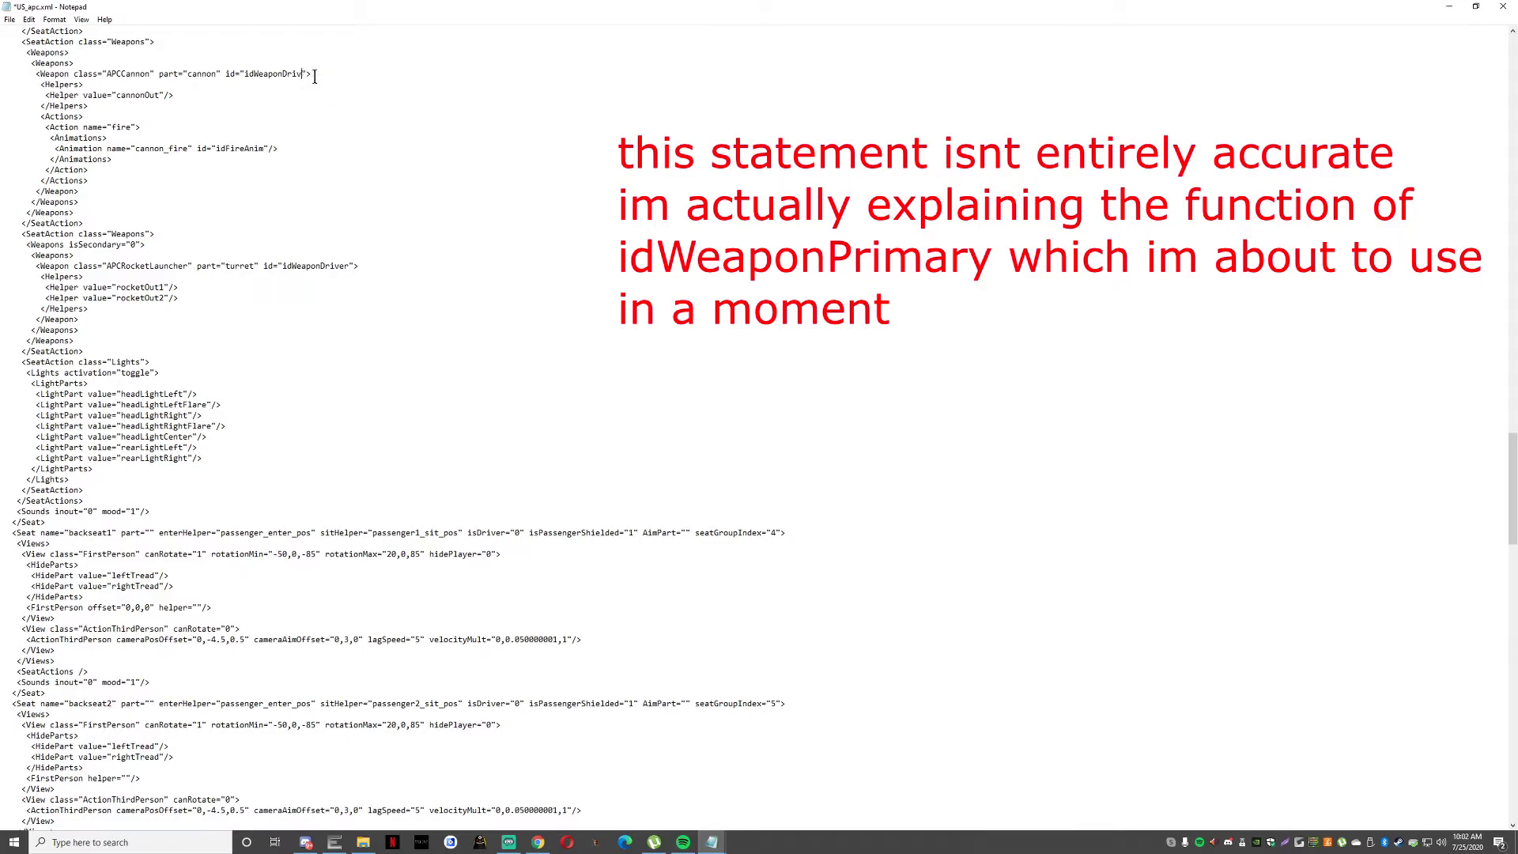
key("BackSpace")
key("BackSpace")
key("BackSpace")
key("BackSpace")
type("Primar")
key("BackSpace")
key("BackSpace")
key("BackSpace")
key("BackSpace")
key("BackSpace")
type("Primar")
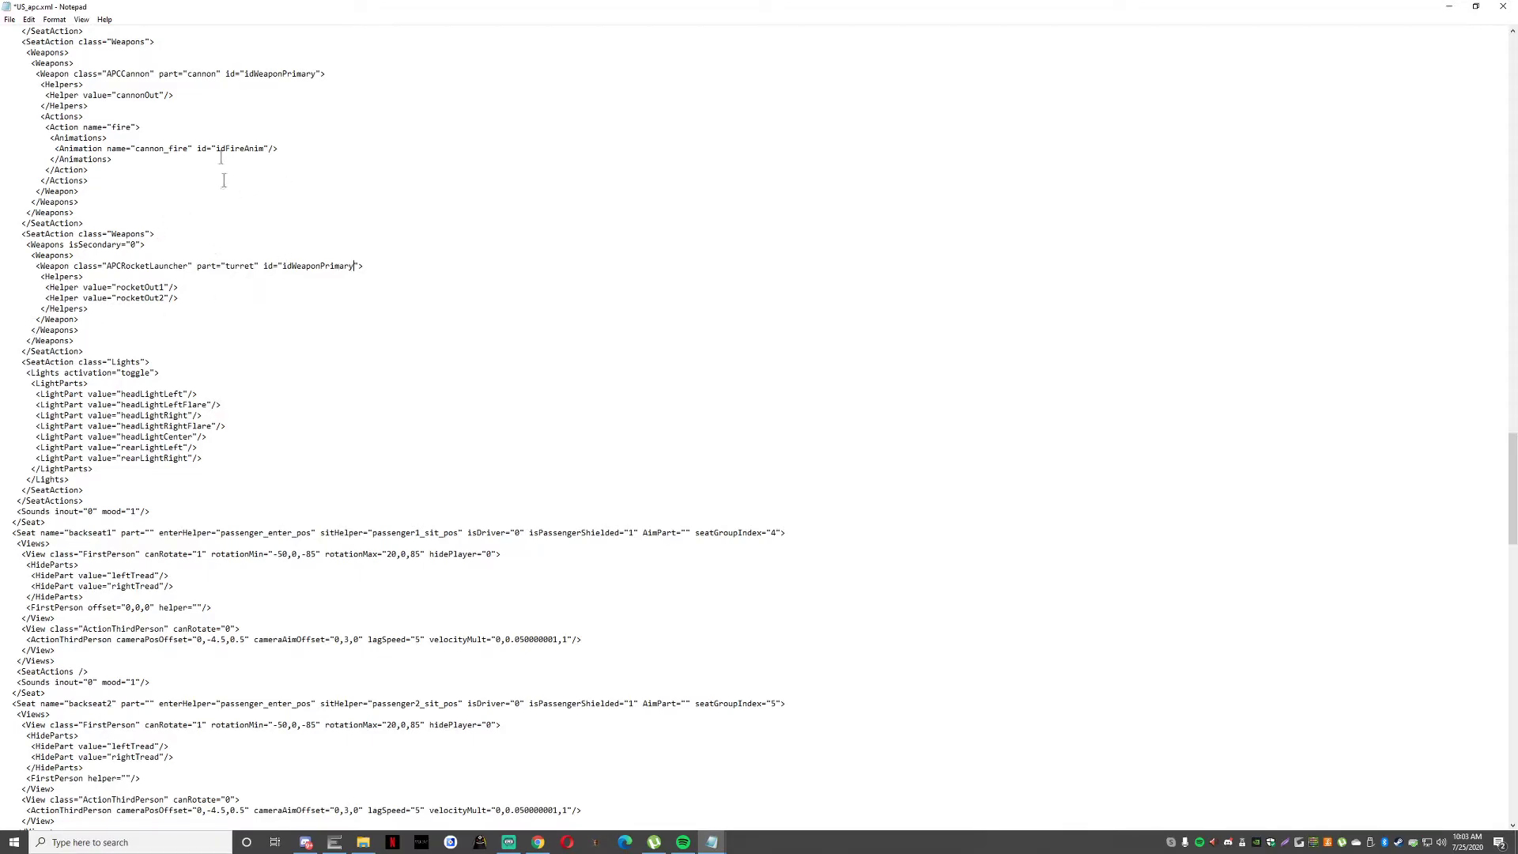
left_click(28, 19)
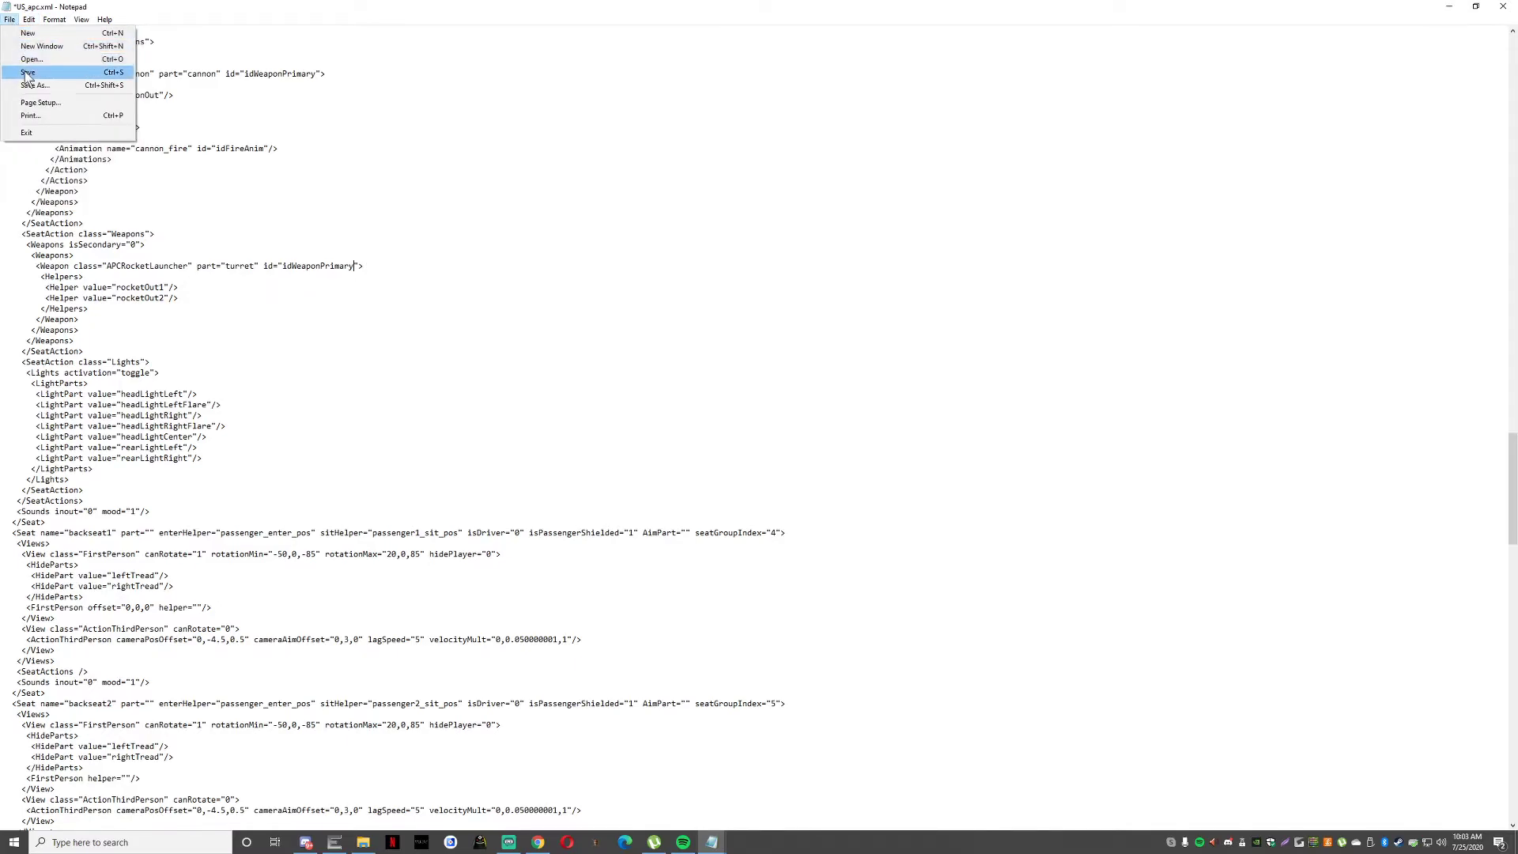
left_click(48, 73)
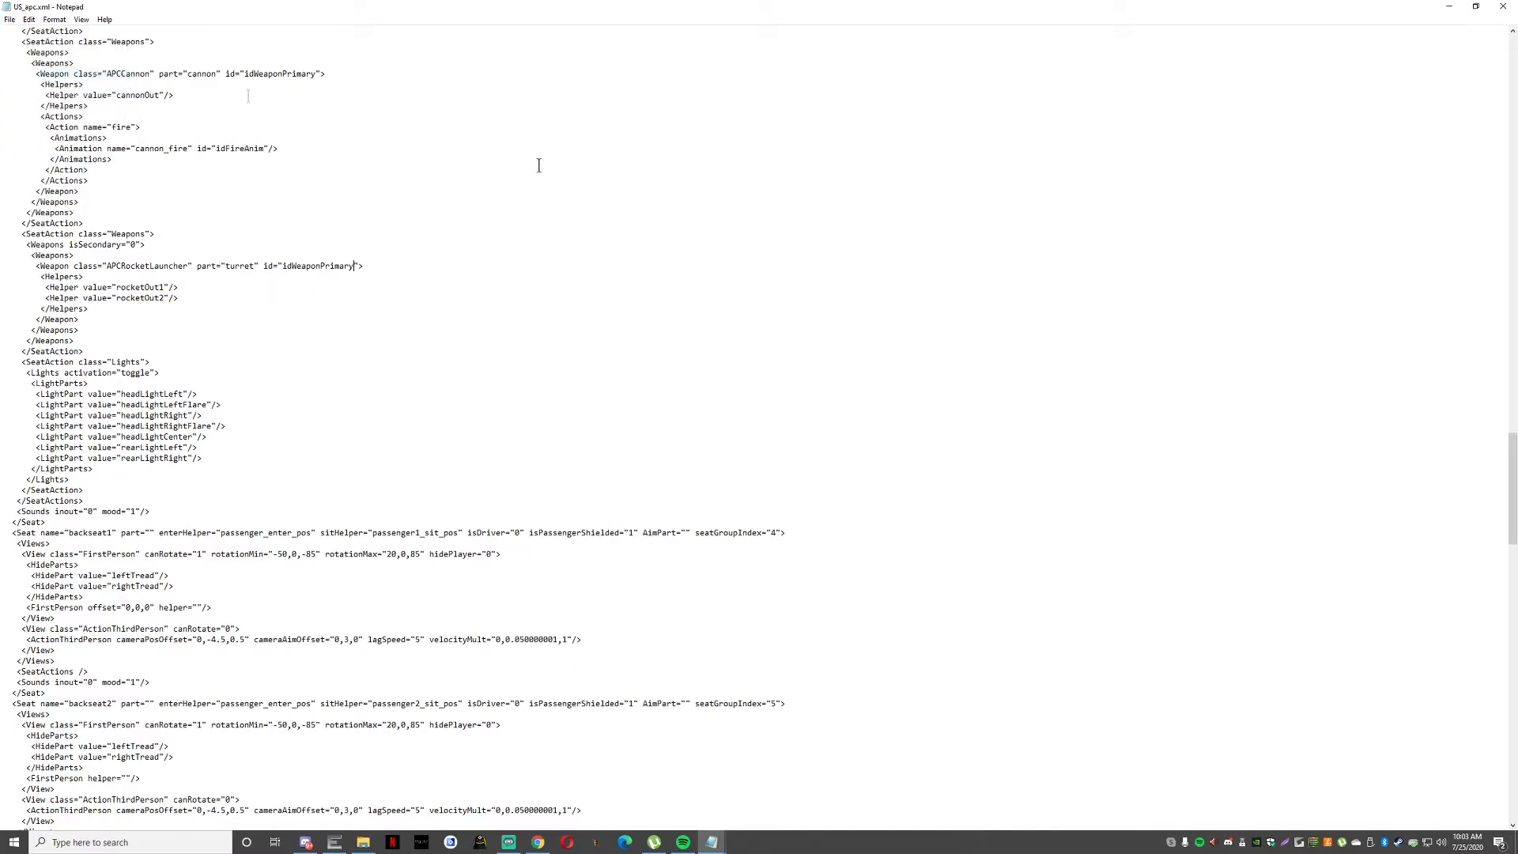
Switch to Sandbox 2, save the level and reload my map.cry so the edited vehicle file is used.
left_click(1449, 6)
right_click_drag(481, 496, 483, 468)
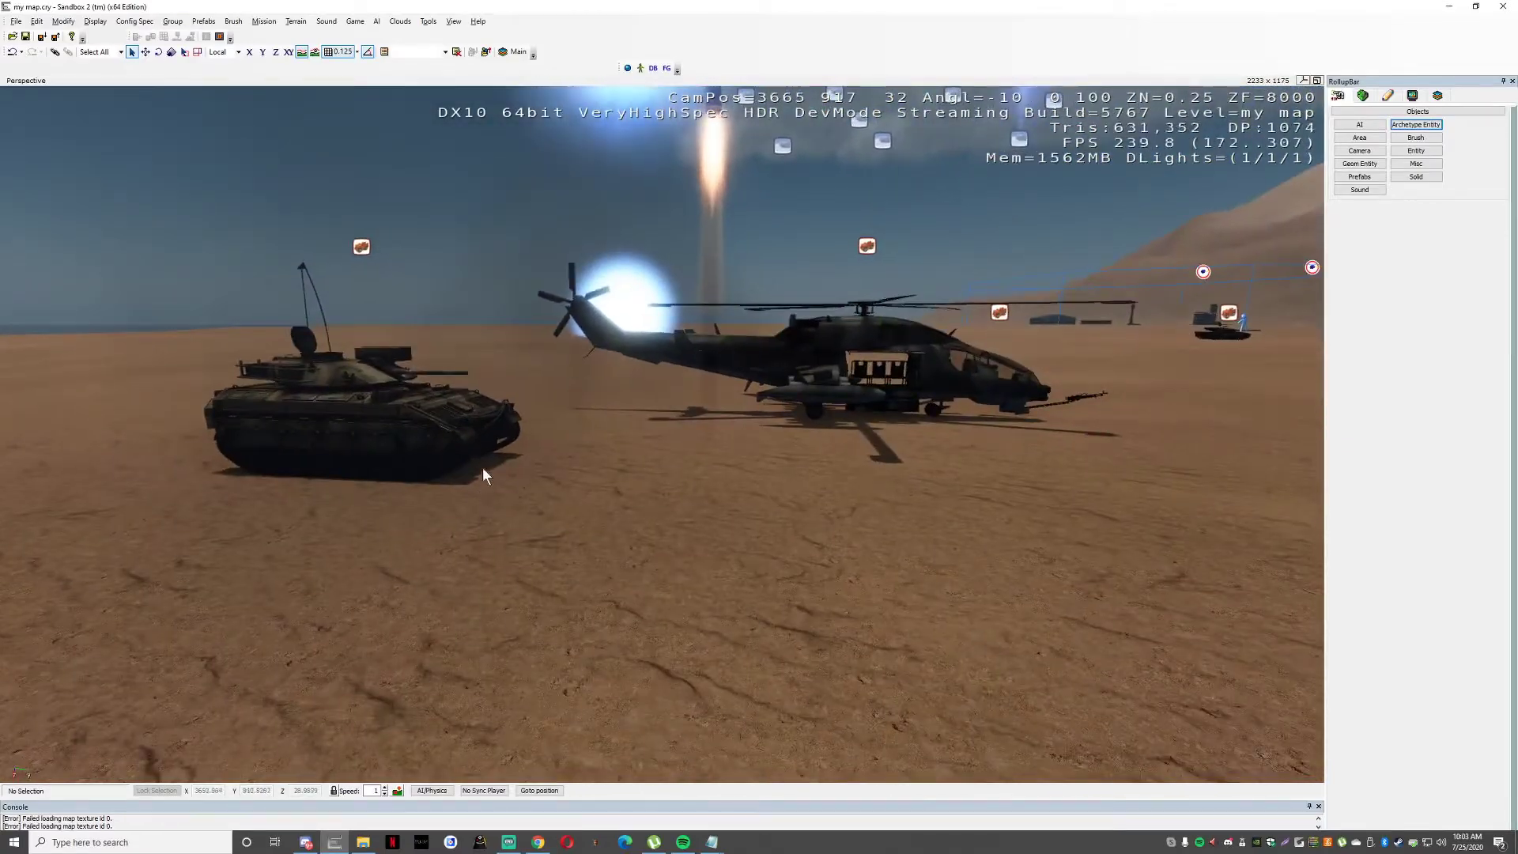
left_click(16, 21)
left_click(43, 64)
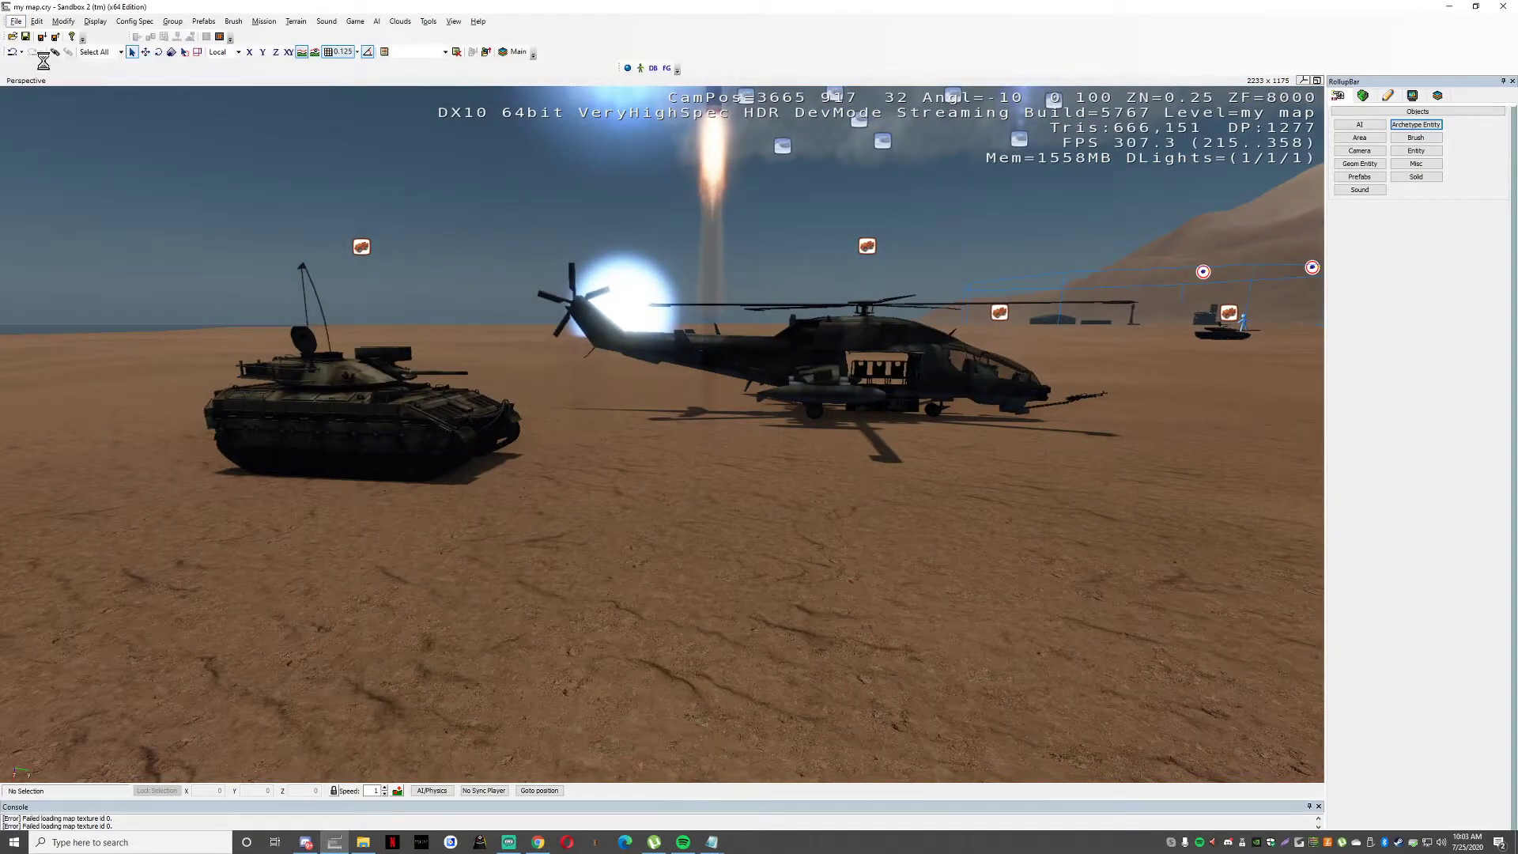
left_click(16, 22)
left_click(63, 197)
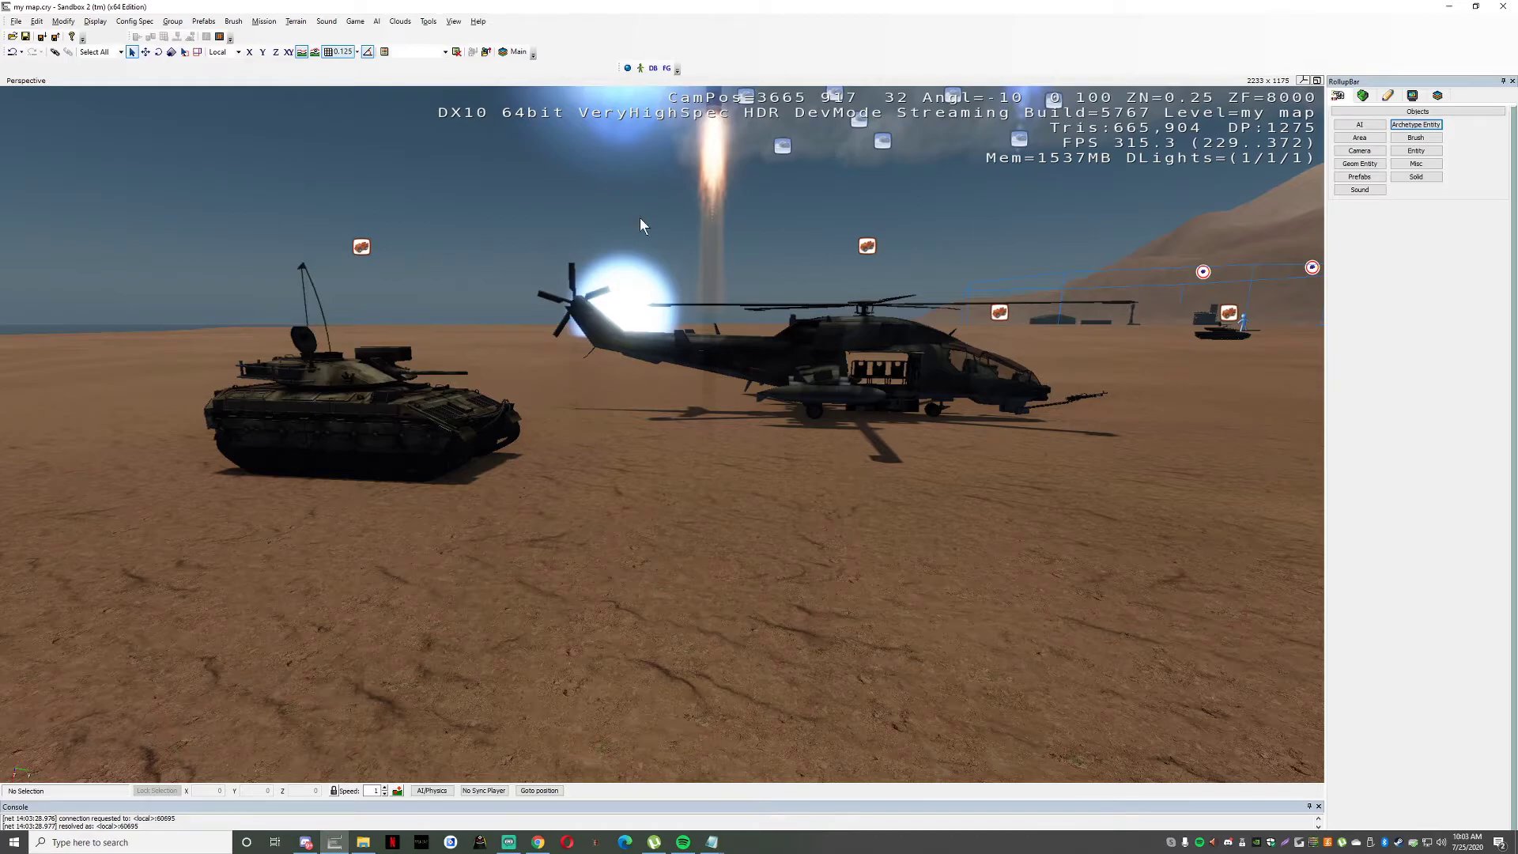
Start game mode near the APC, walk up to its side and enter the vehicle.
right_click_drag(669, 338, 682, 336)
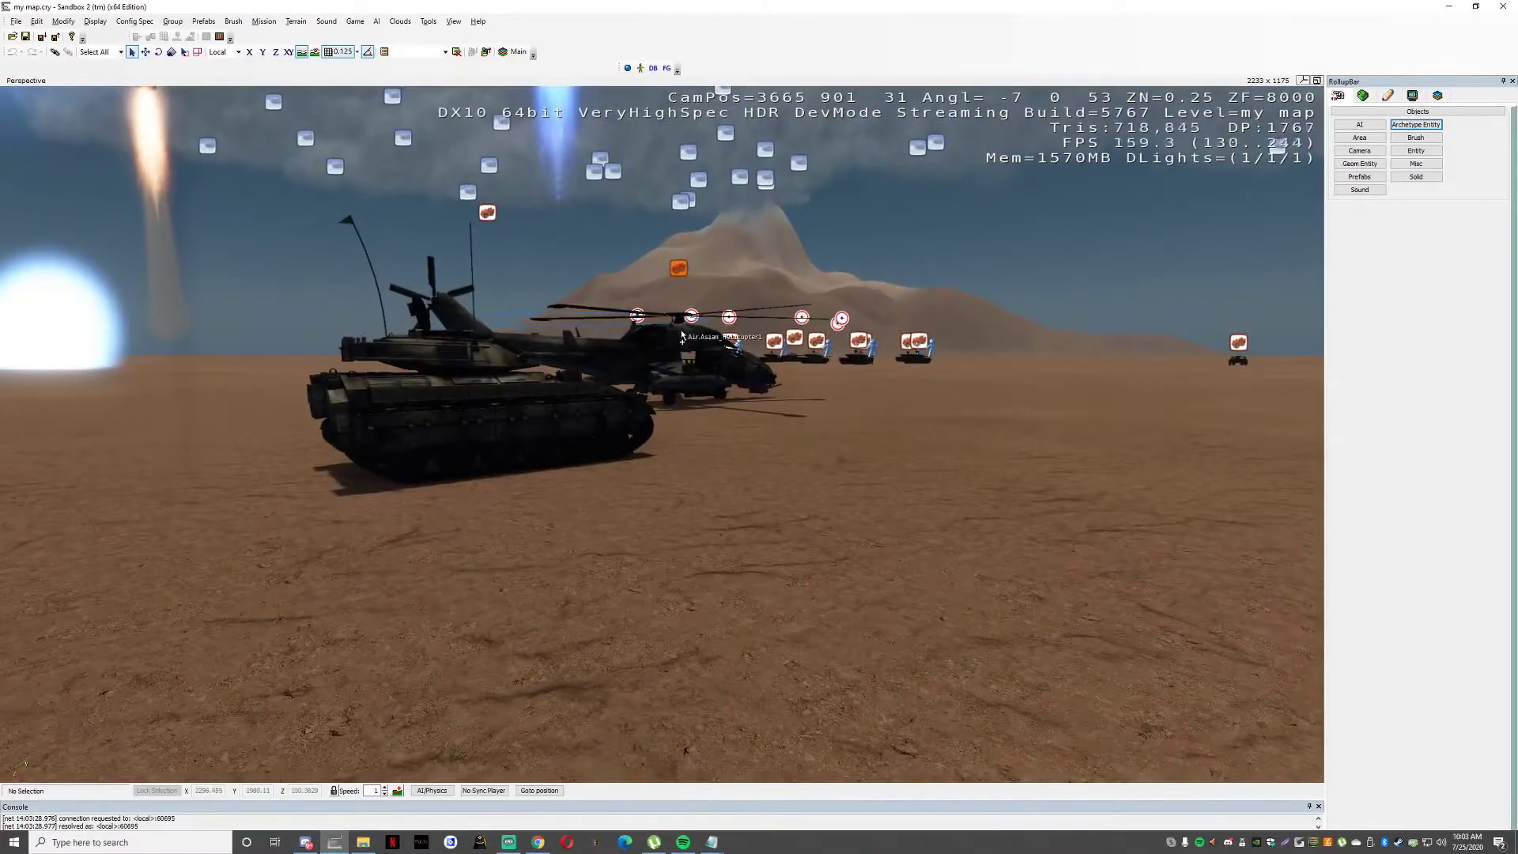
key("ctrl+g")
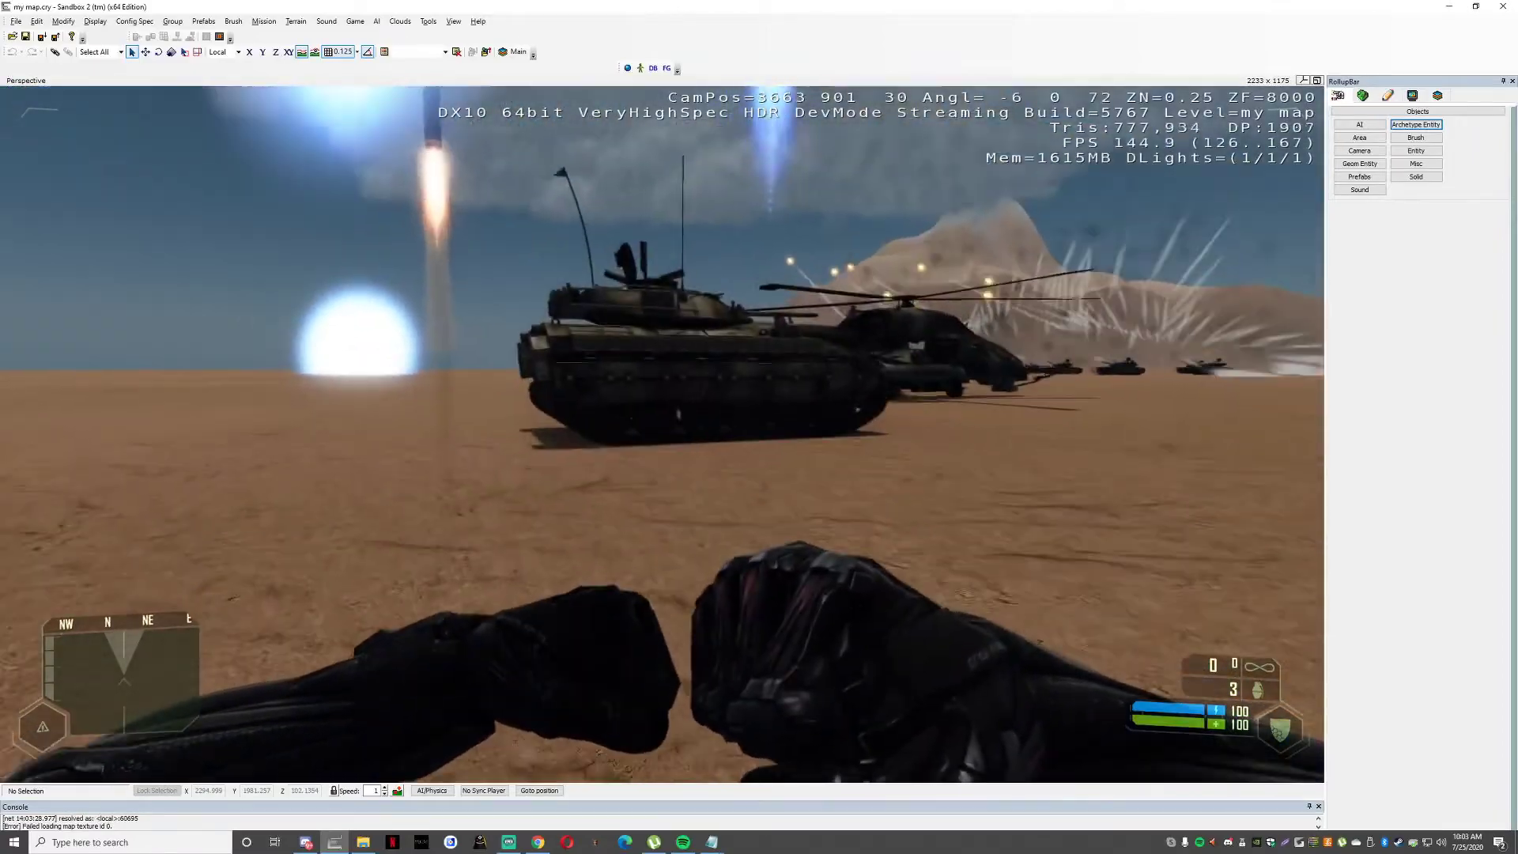
key("w")
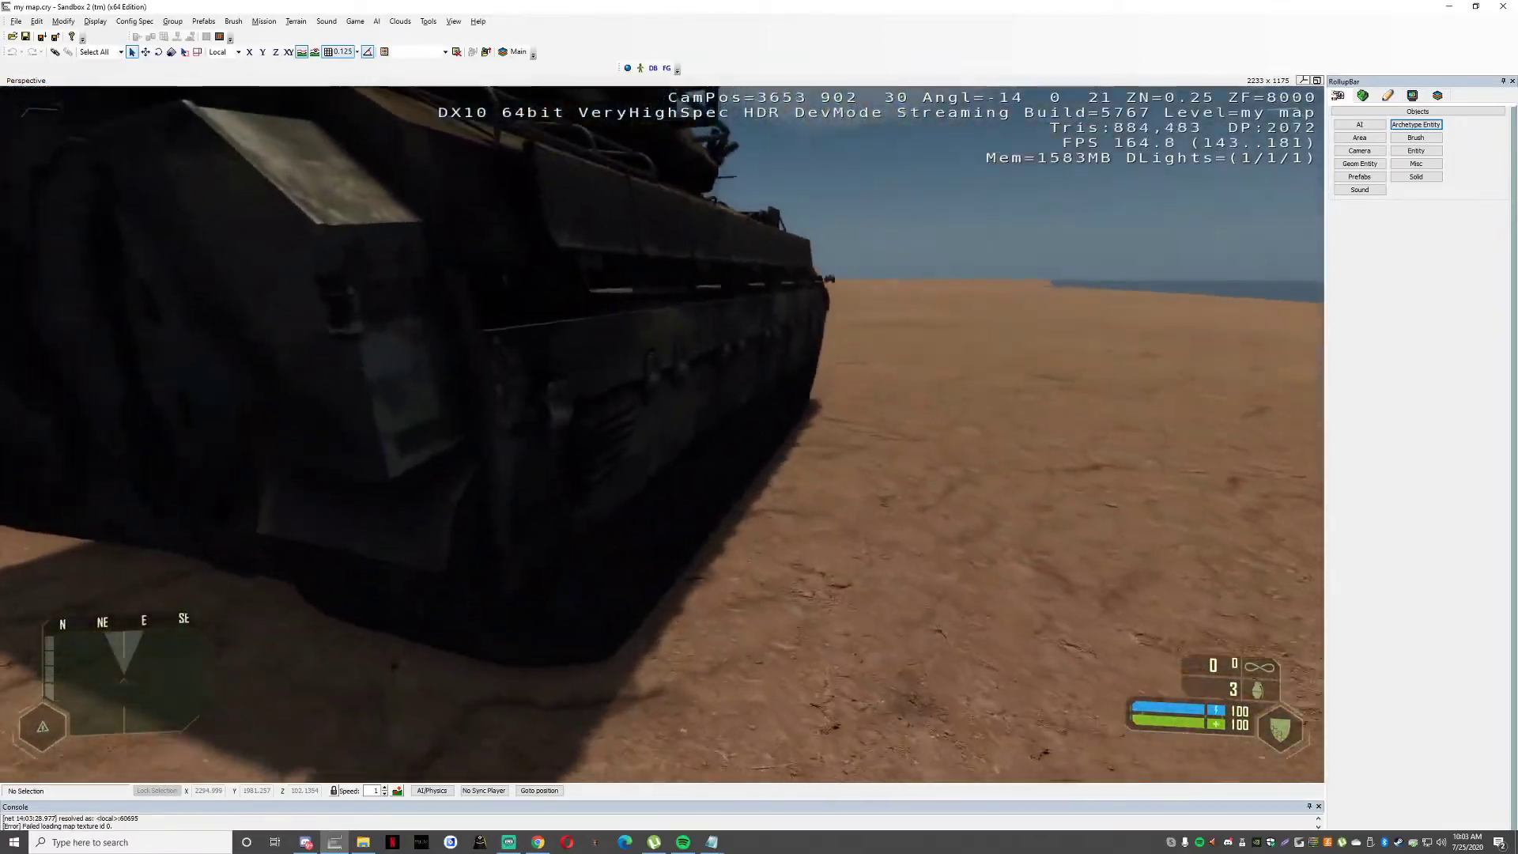
key("w")
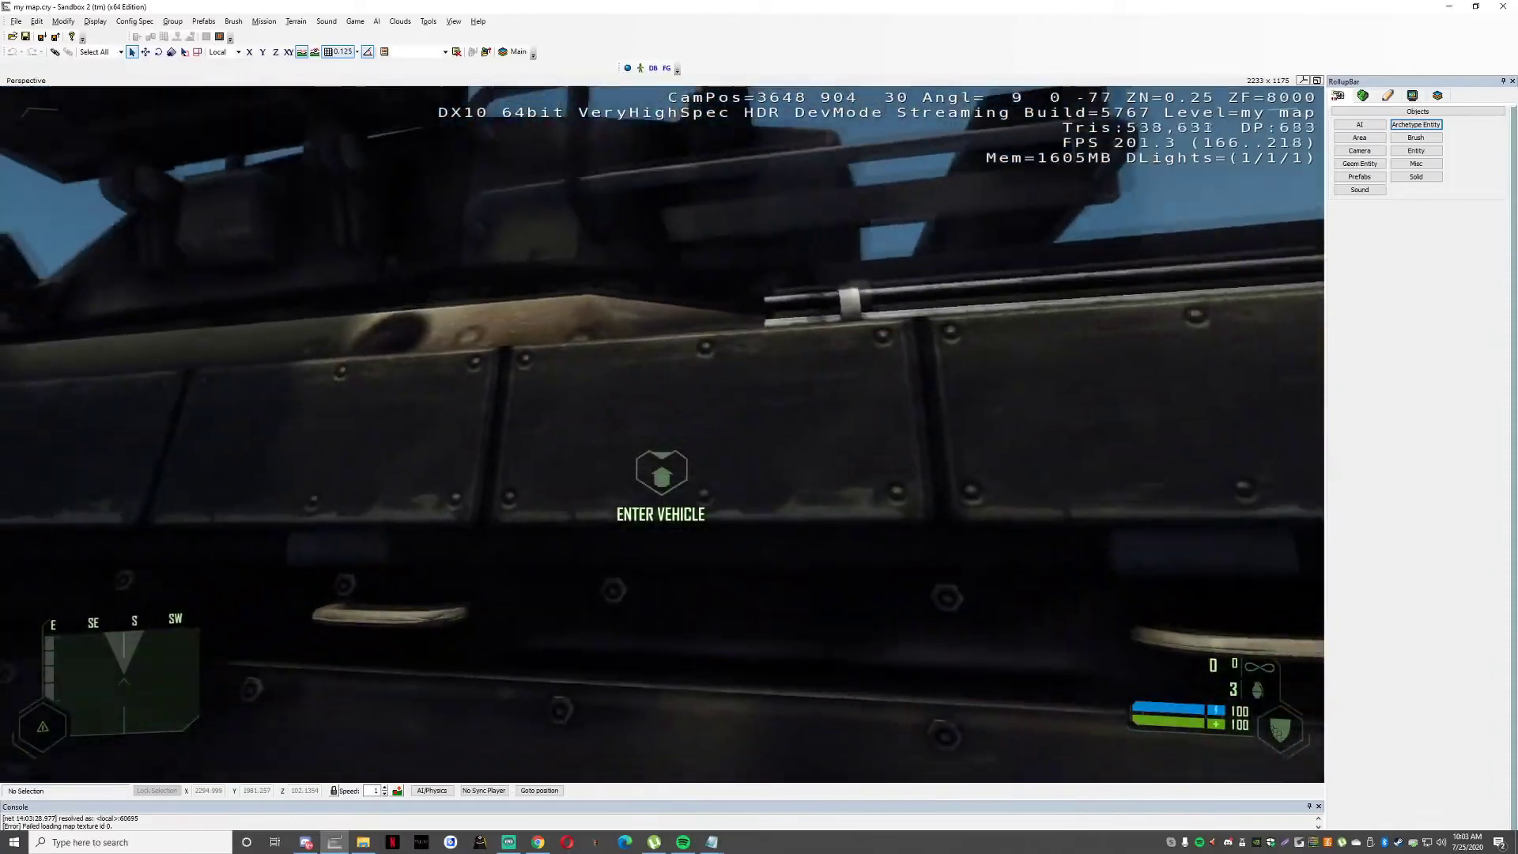
key("f")
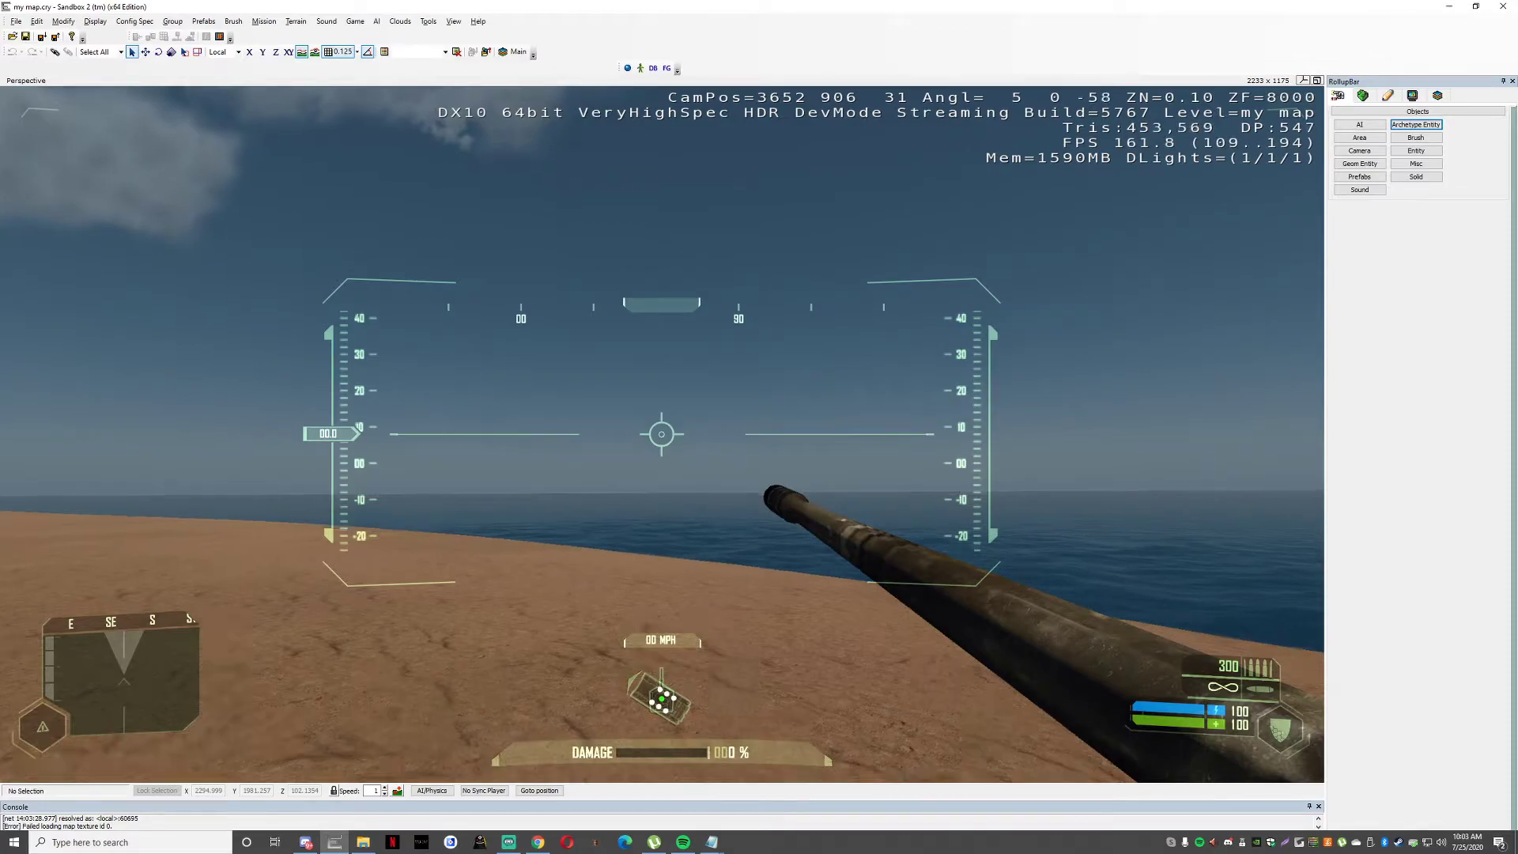
Test-fire the APC's primary weapons repeatedly toward the water, and leave game mode.
left_click(662, 435)
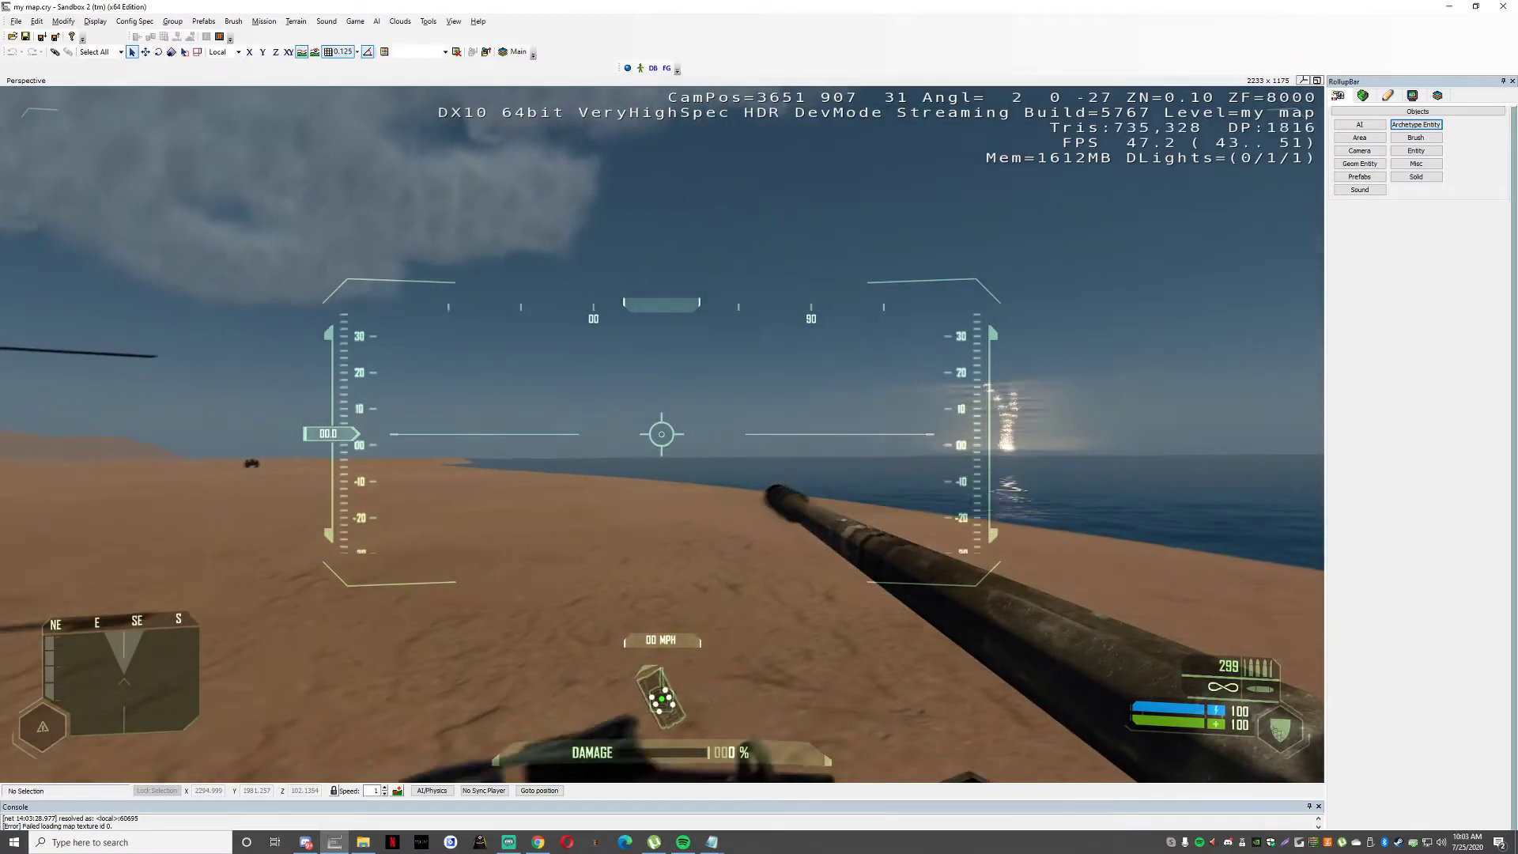
left_click(662, 434)
left_click(662, 435)
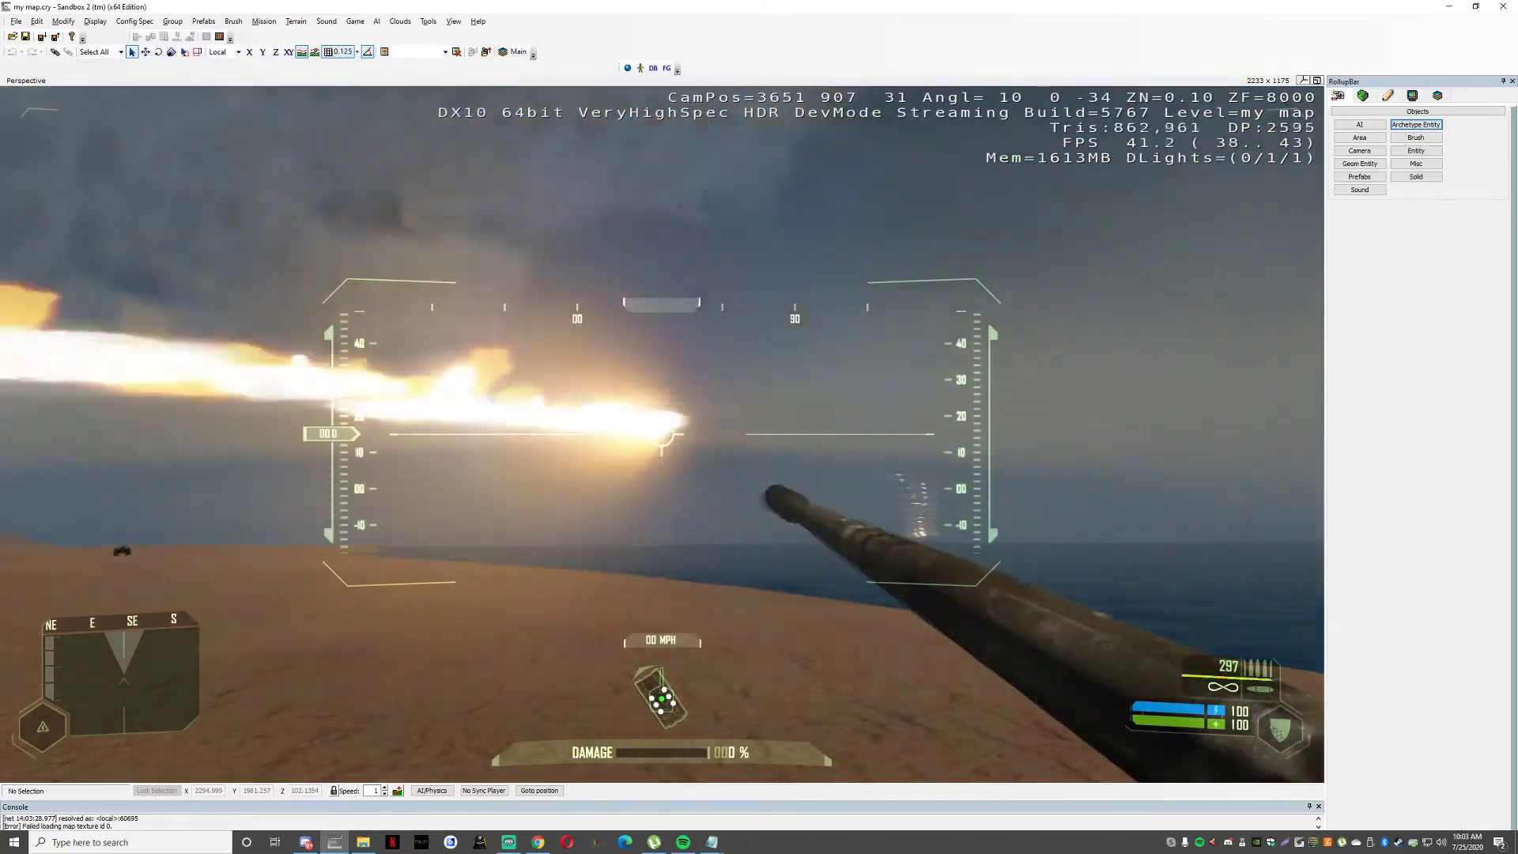
left_click(662, 434)
left_click(662, 434)
left_click(662, 435)
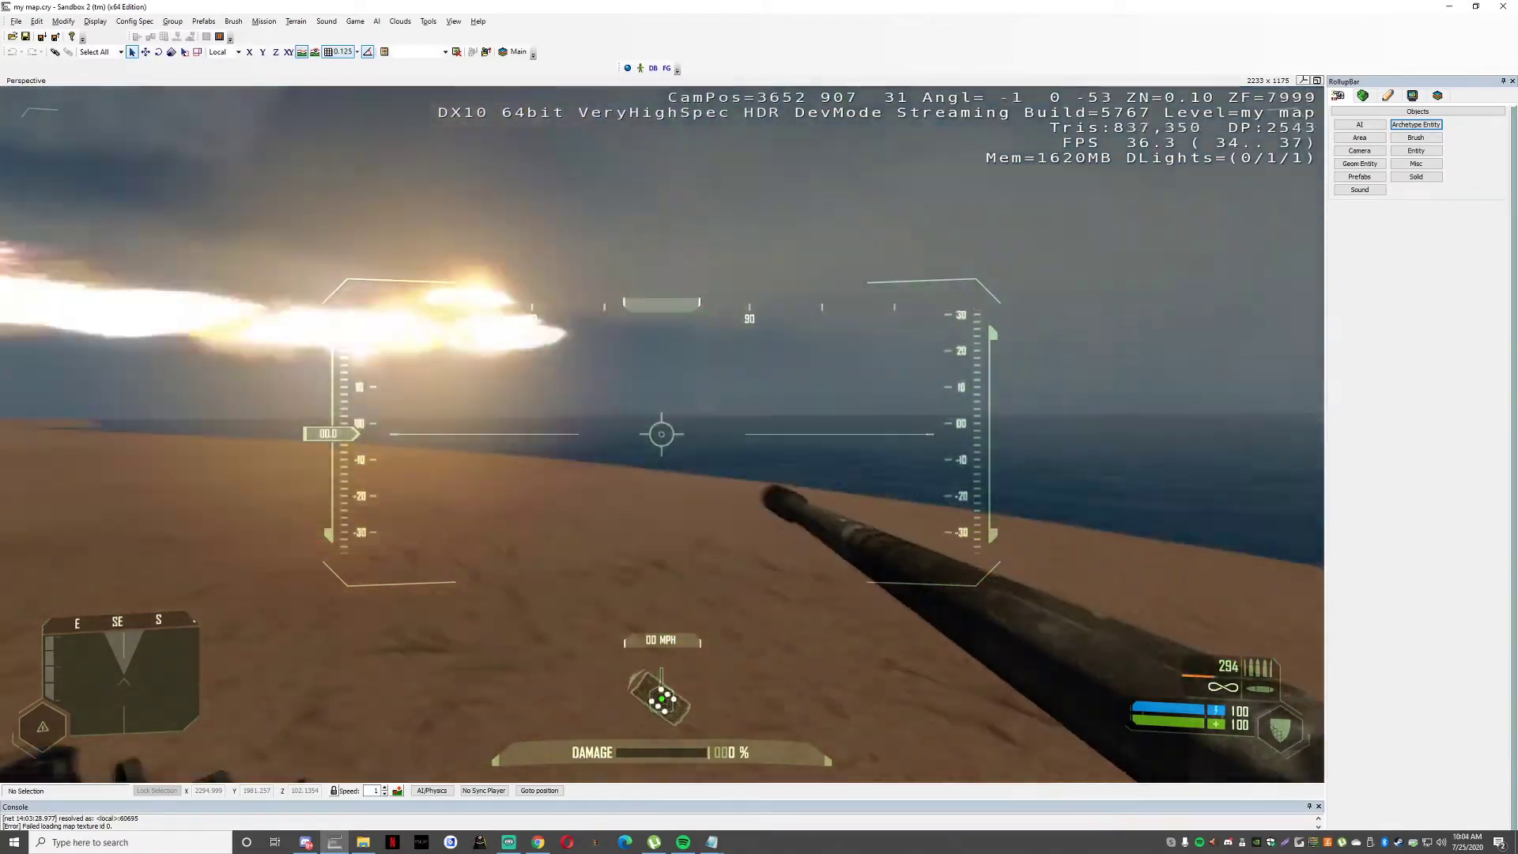
left_click(662, 434)
left_click(662, 434)
left_click(662, 434)
left_click(662, 434)
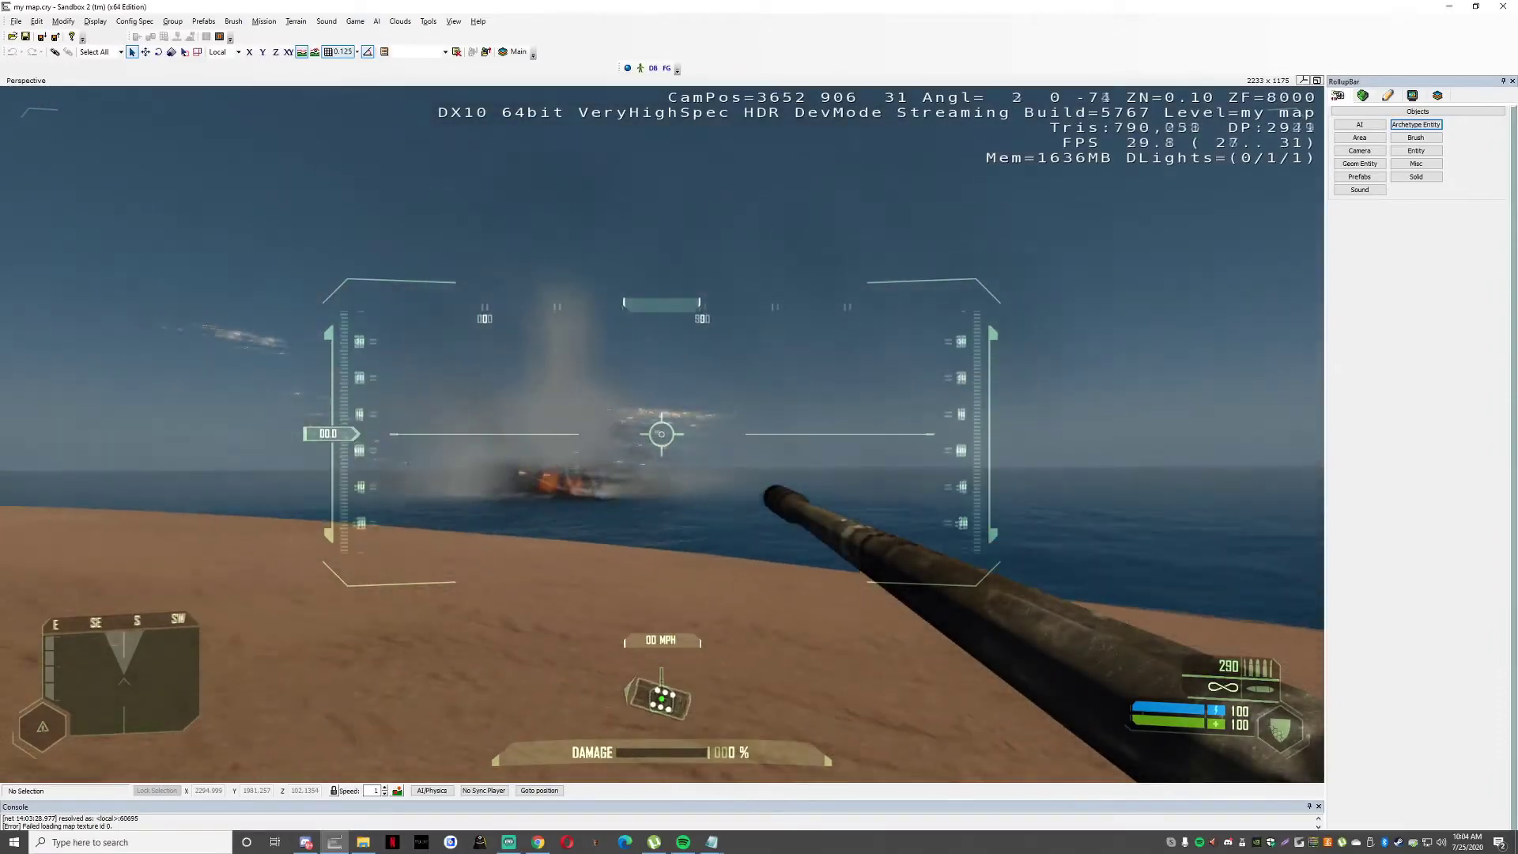
left_click(662, 434)
left_click(662, 434)
left_click(662, 435)
left_click(662, 434)
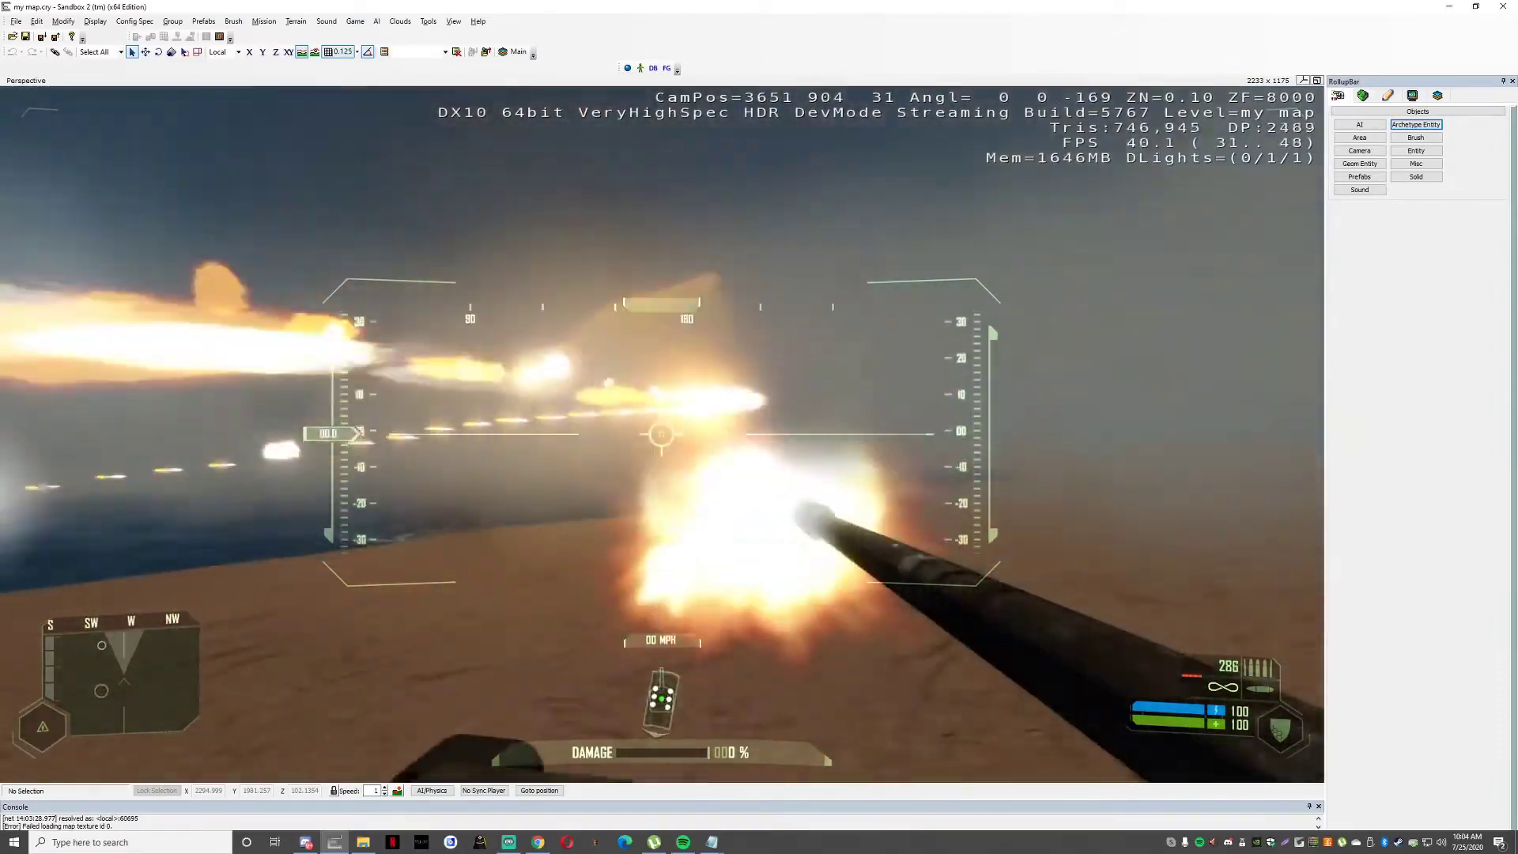
left_click(662, 434)
left_click(662, 434)
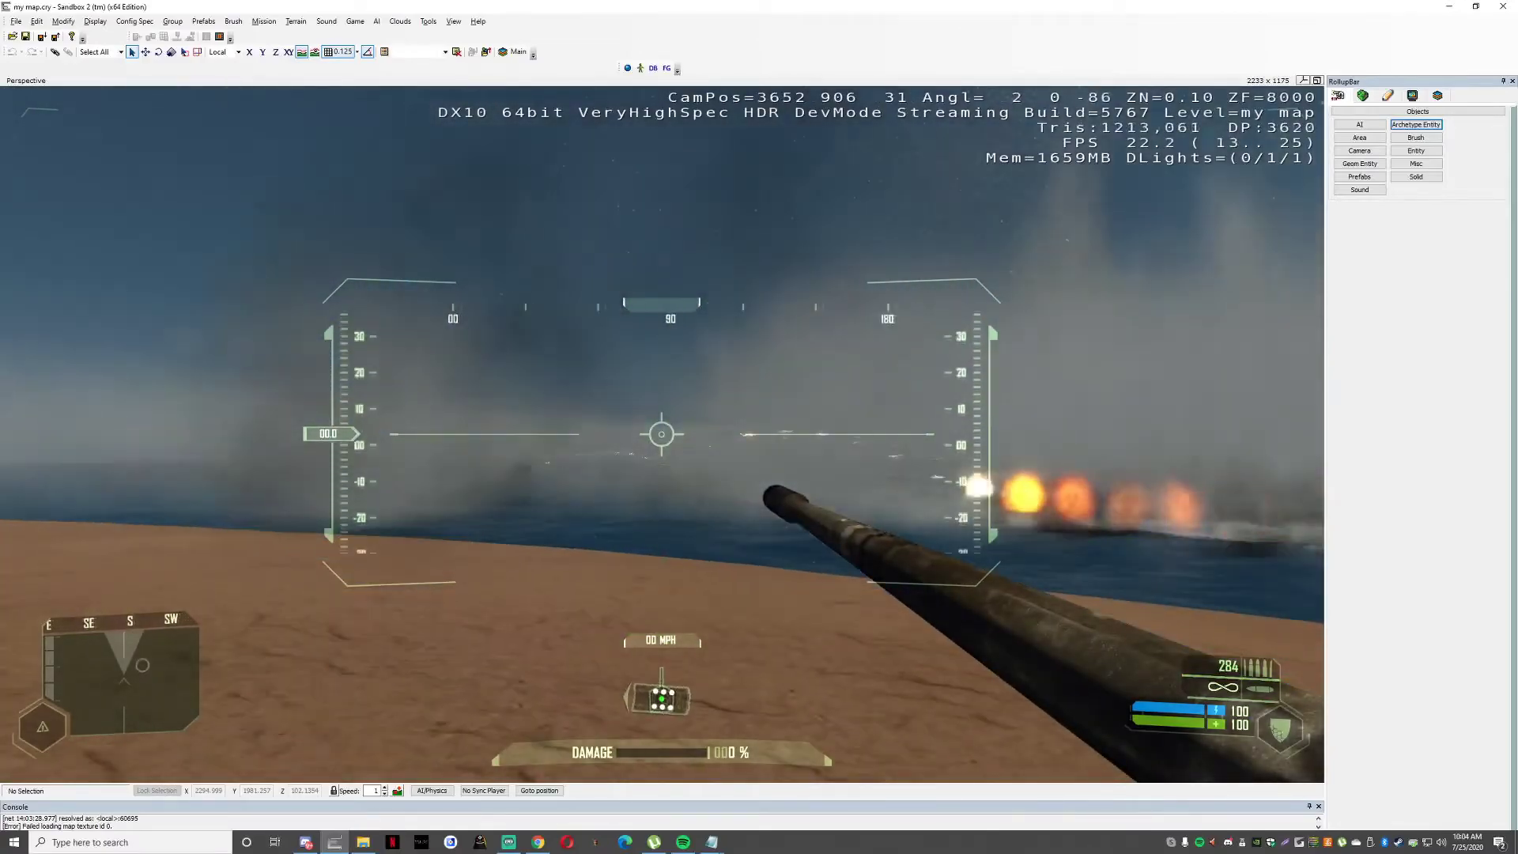
key("Escape")
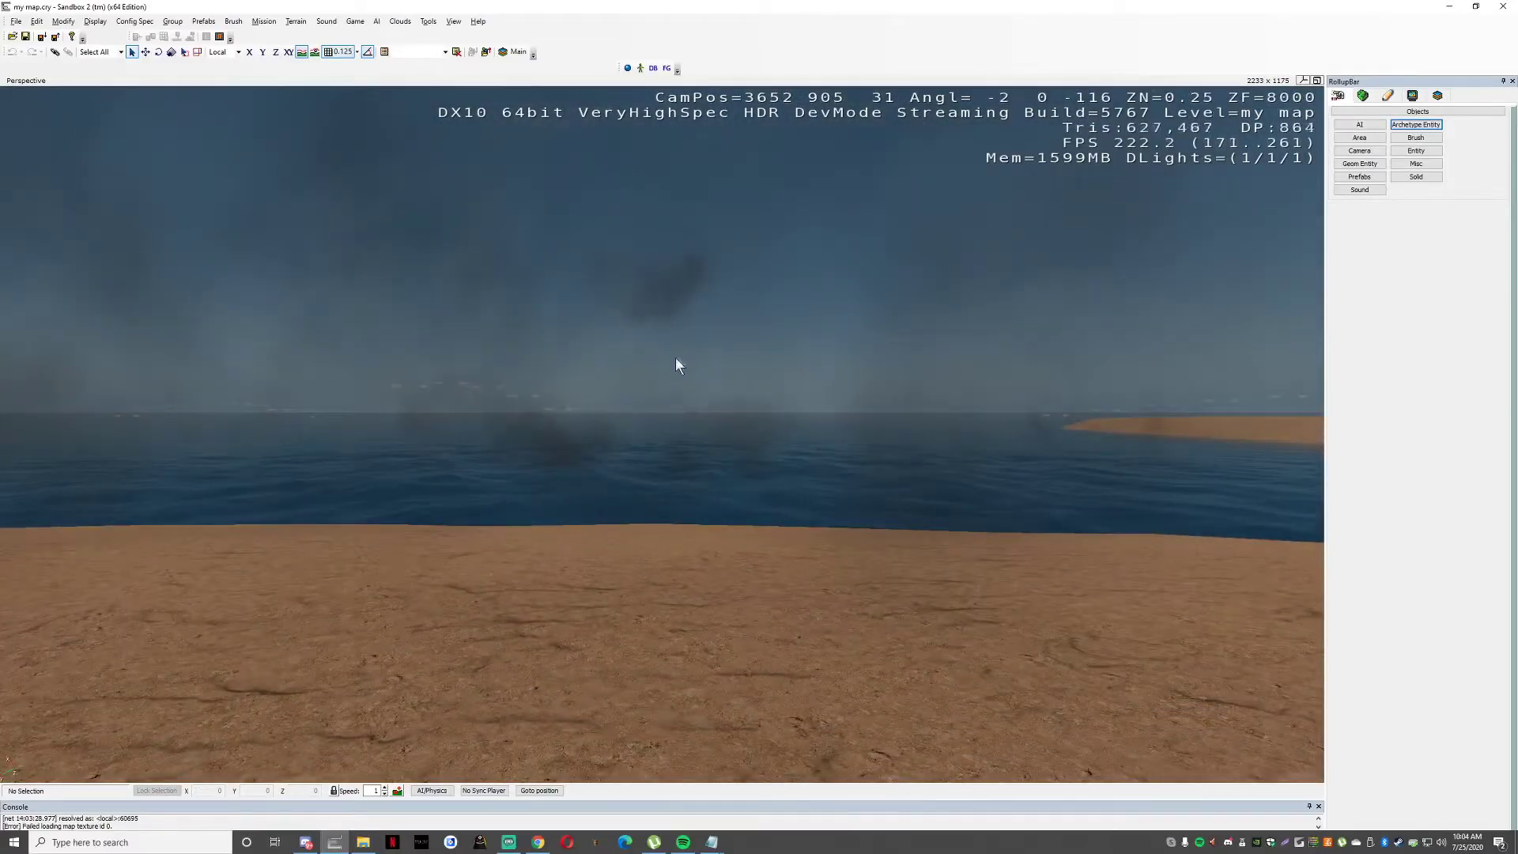
scroll(237, 364, "up", 2)
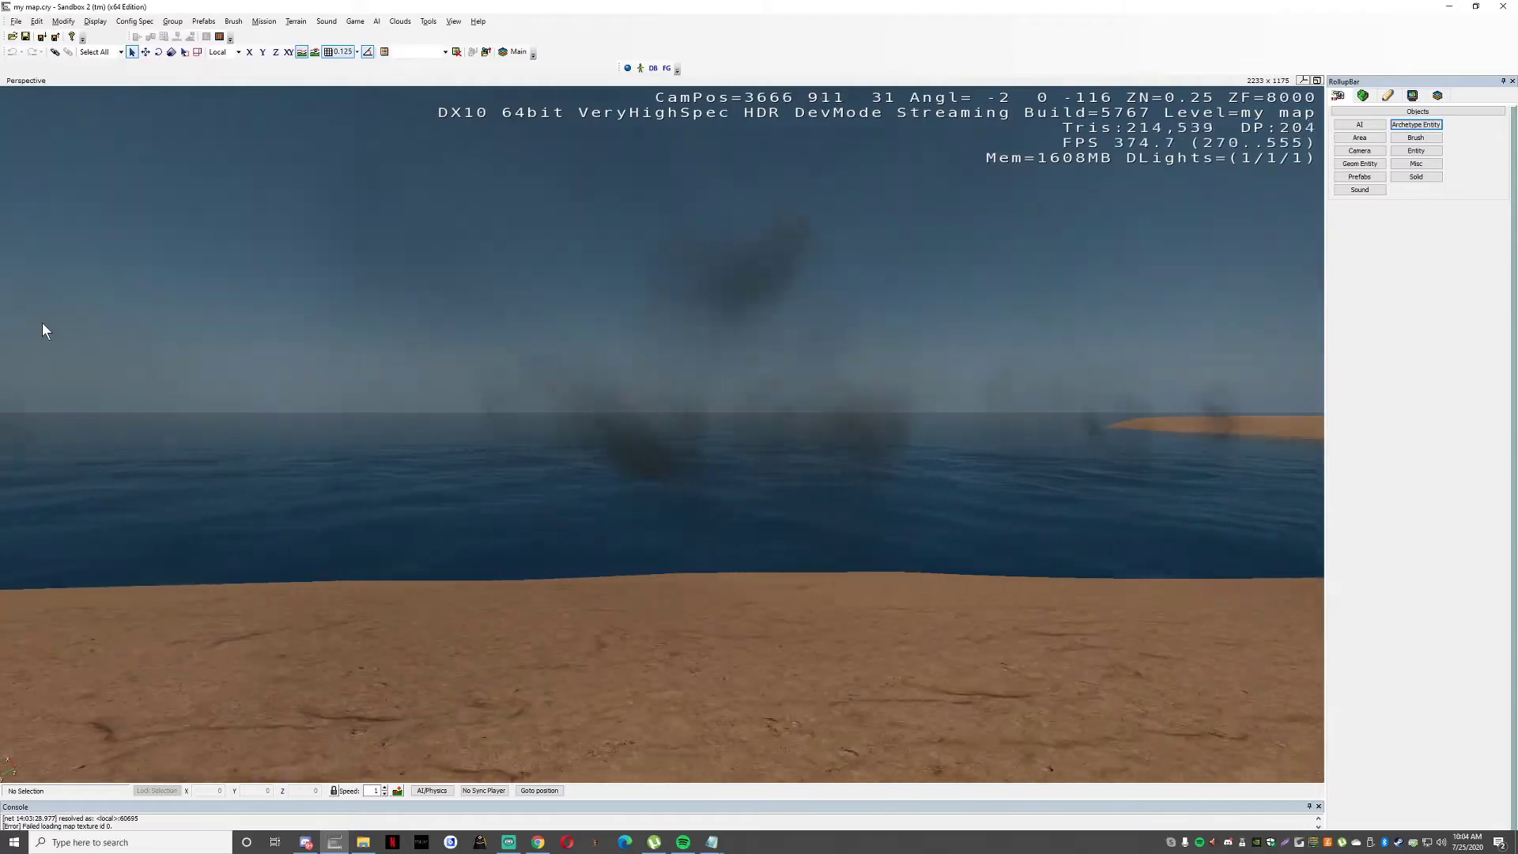
right_click_drag(1044, 292, 1058, 283)
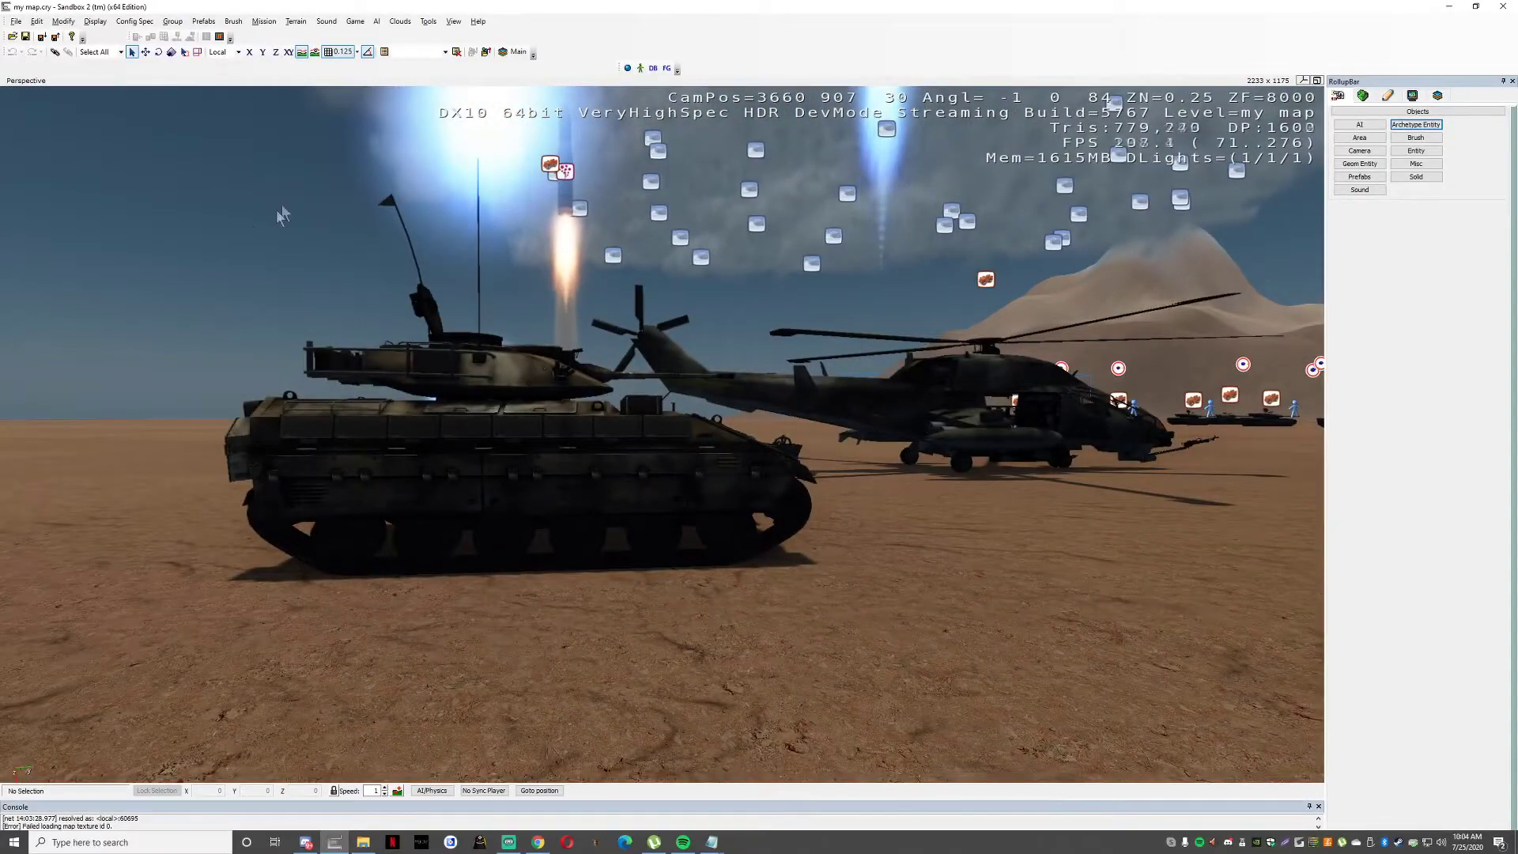
right_click_drag(822, 403, 822, 403)
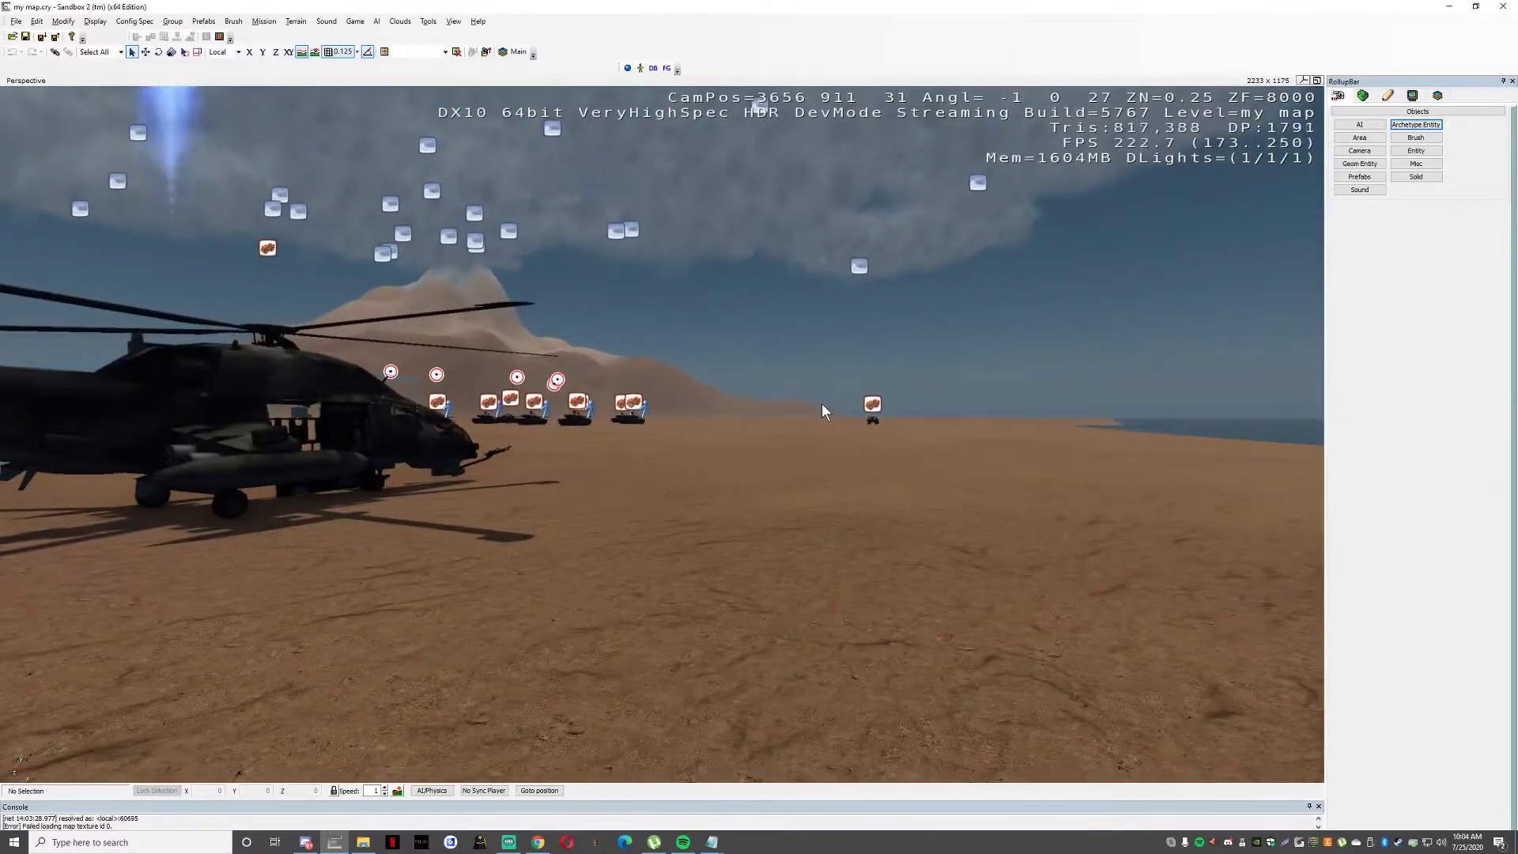
right_click_drag(728, 498, 726, 497)
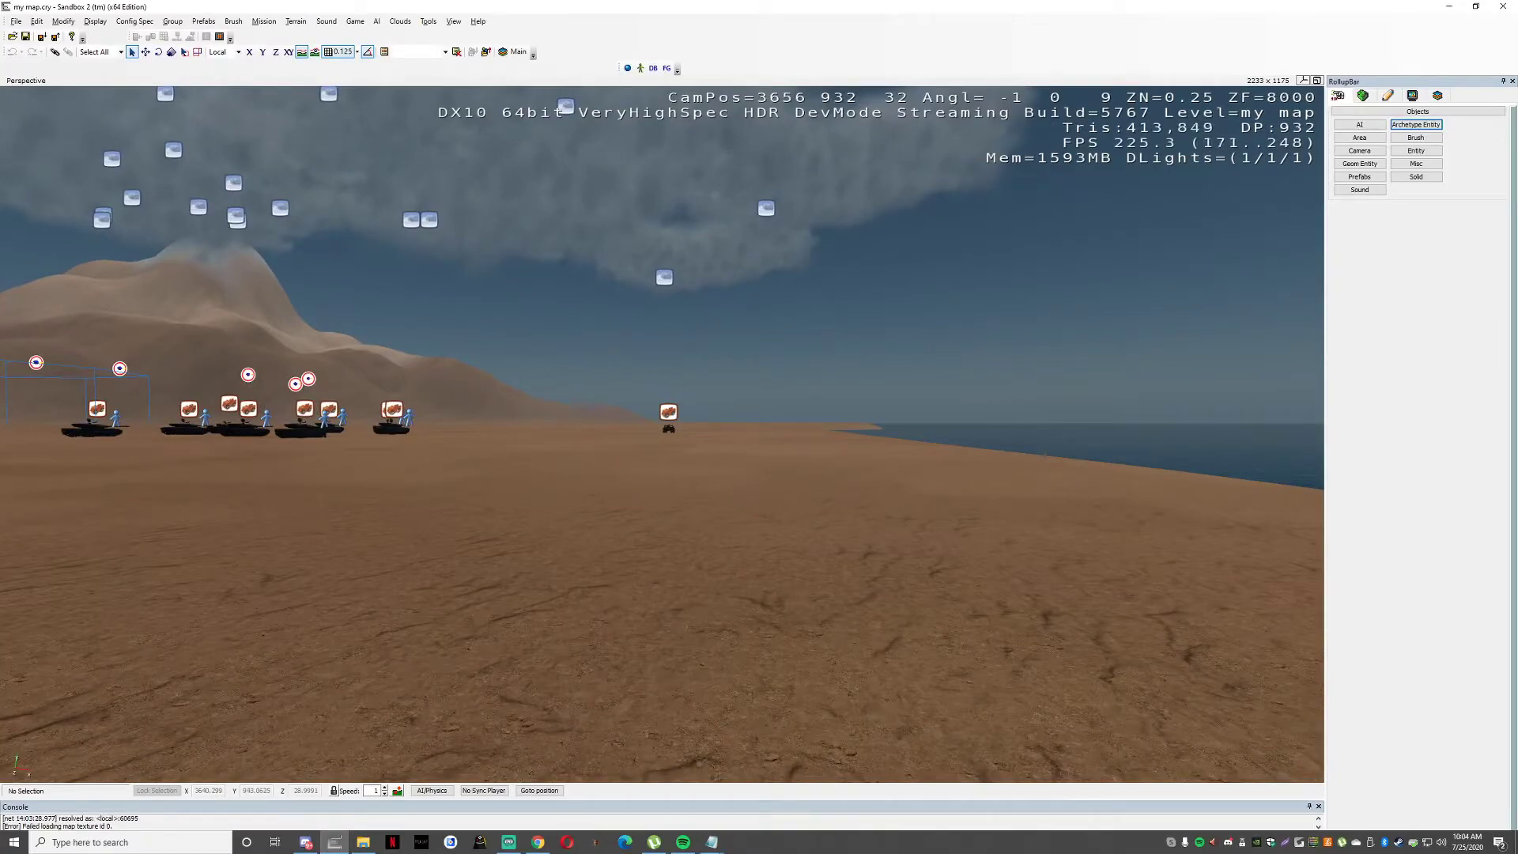
Launch WinRAR through the Windows search and dismiss its expired-trial notification.
key("alt+Tab")
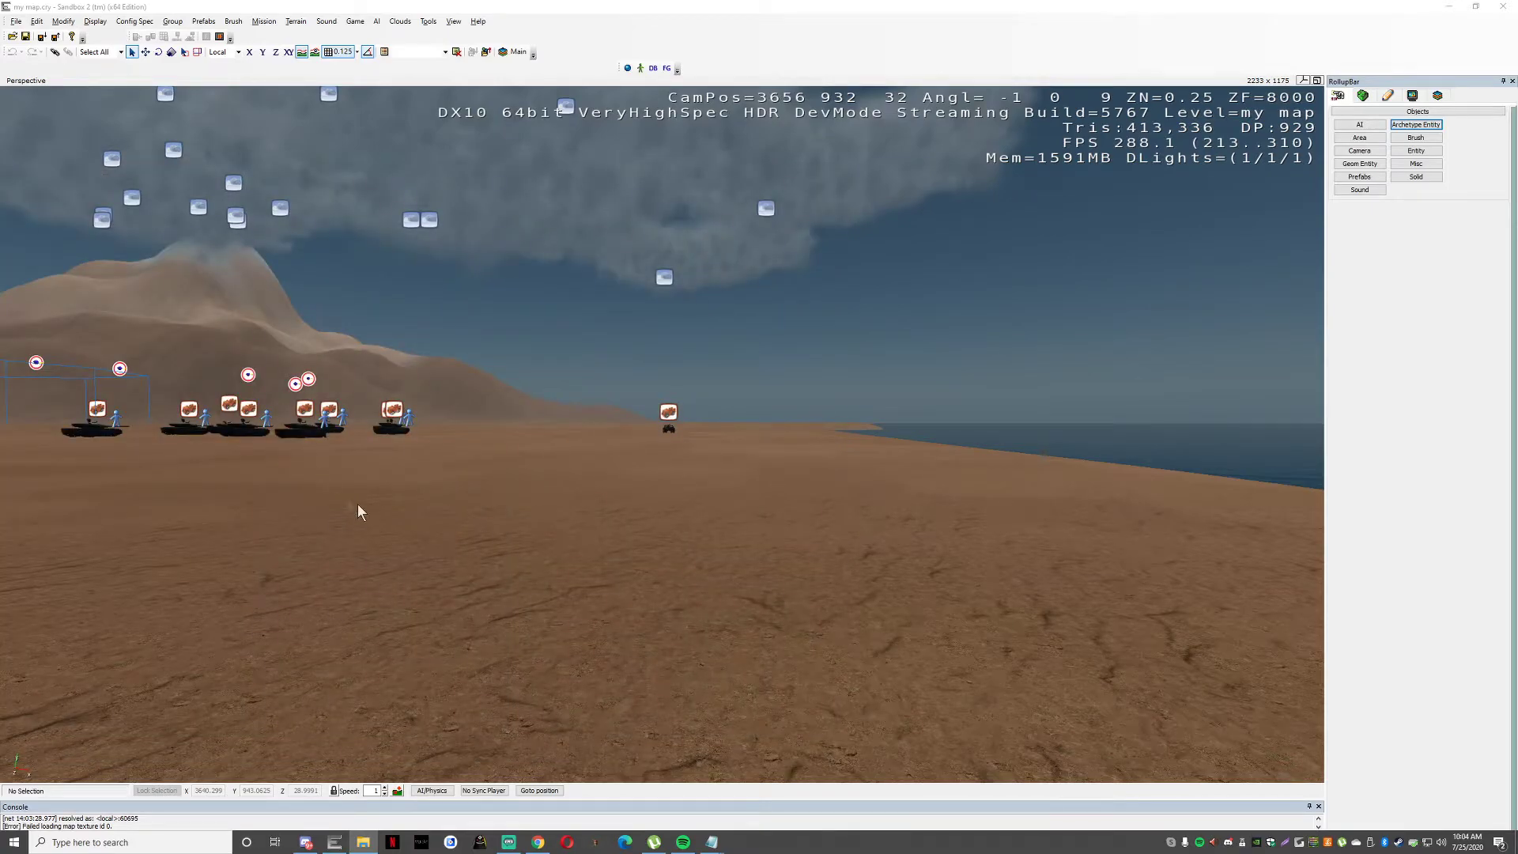
left_click(185, 846)
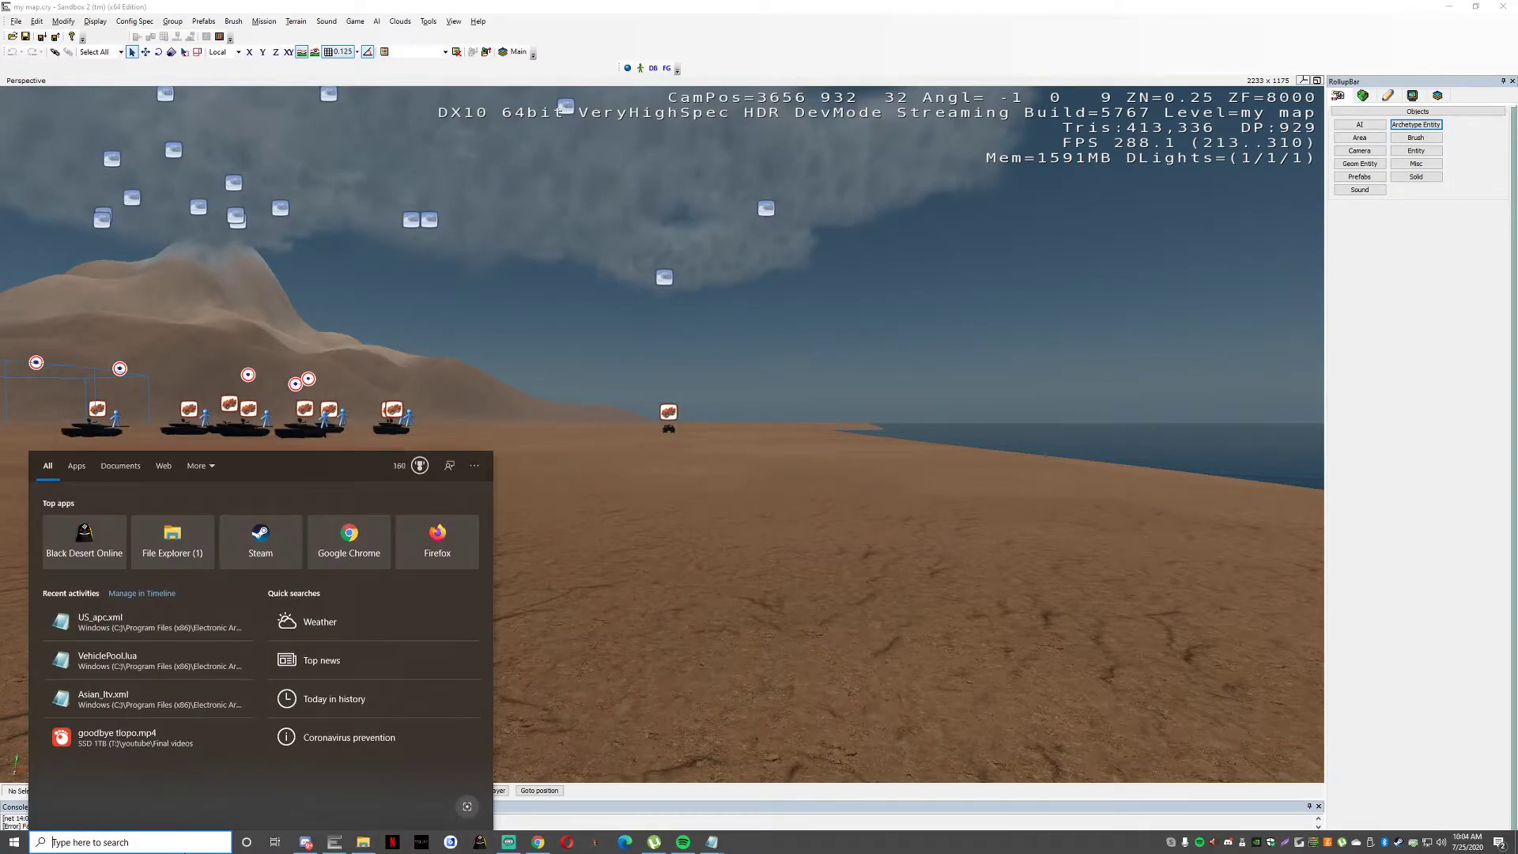
type("wmv")
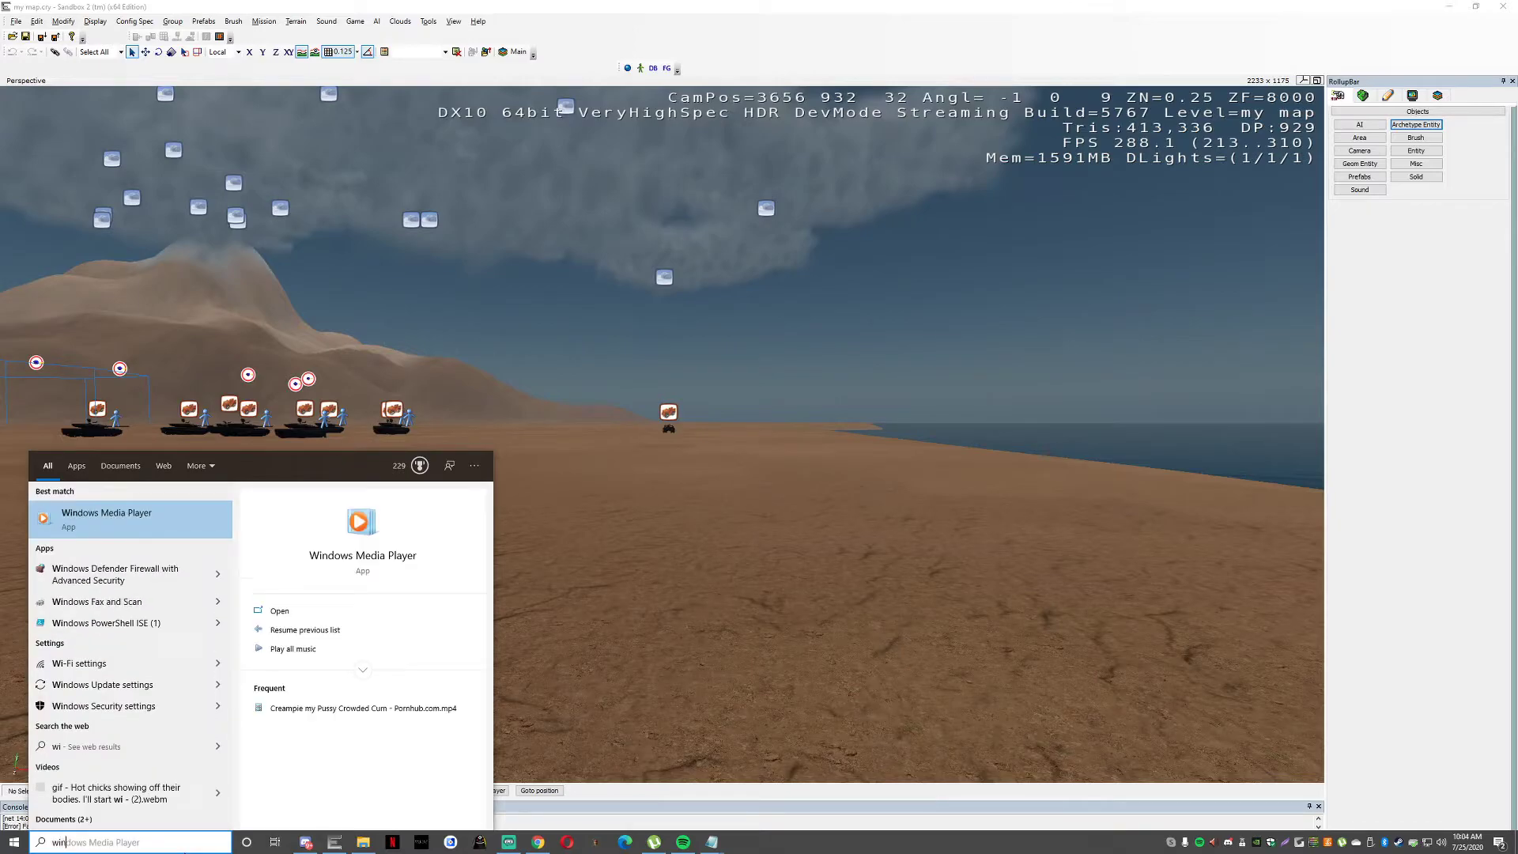
key("Escape")
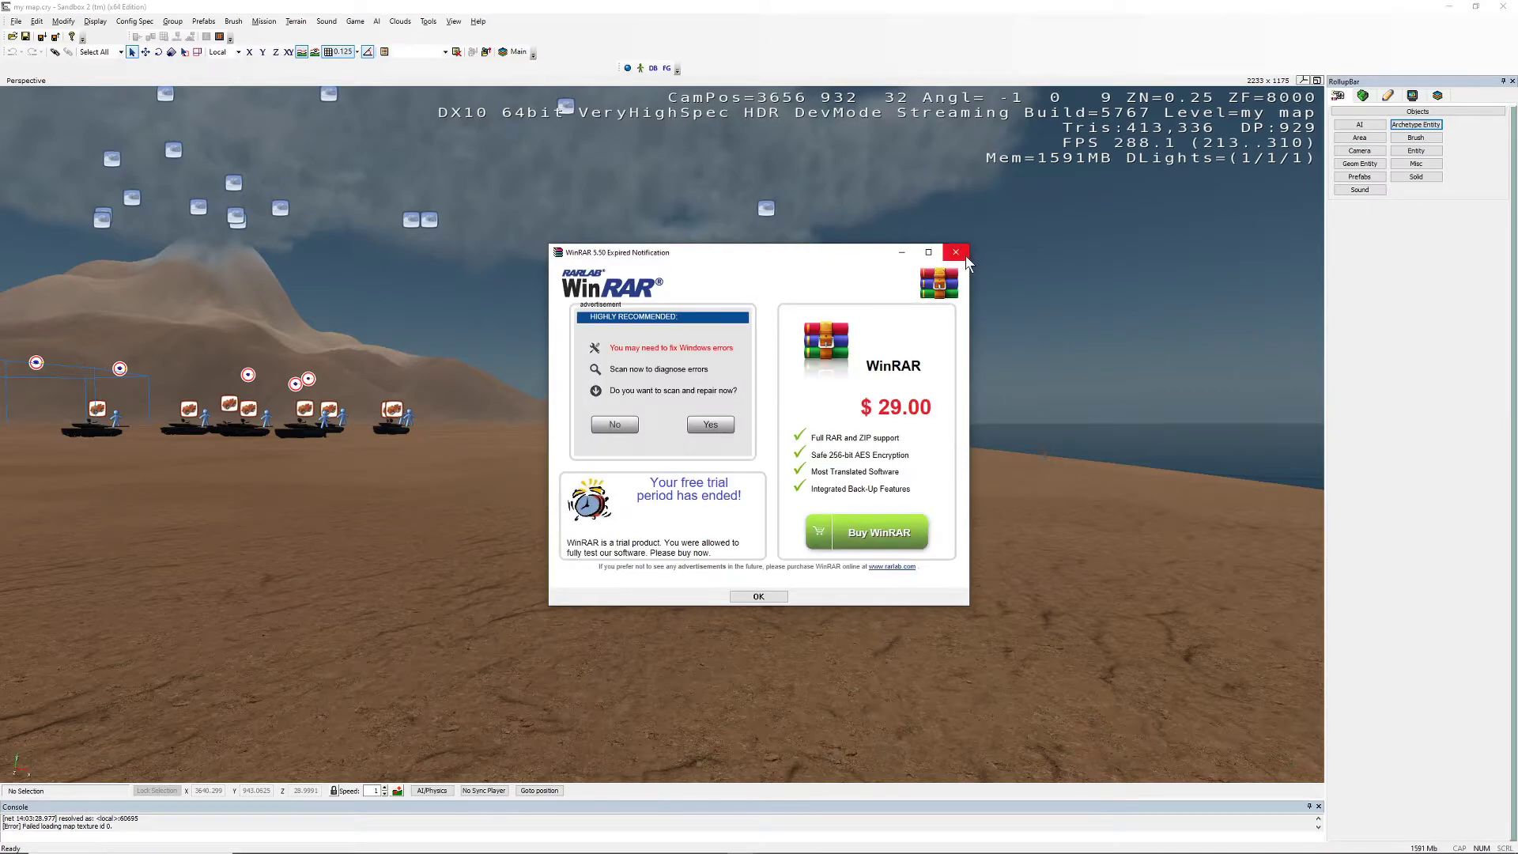
left_click(955, 253)
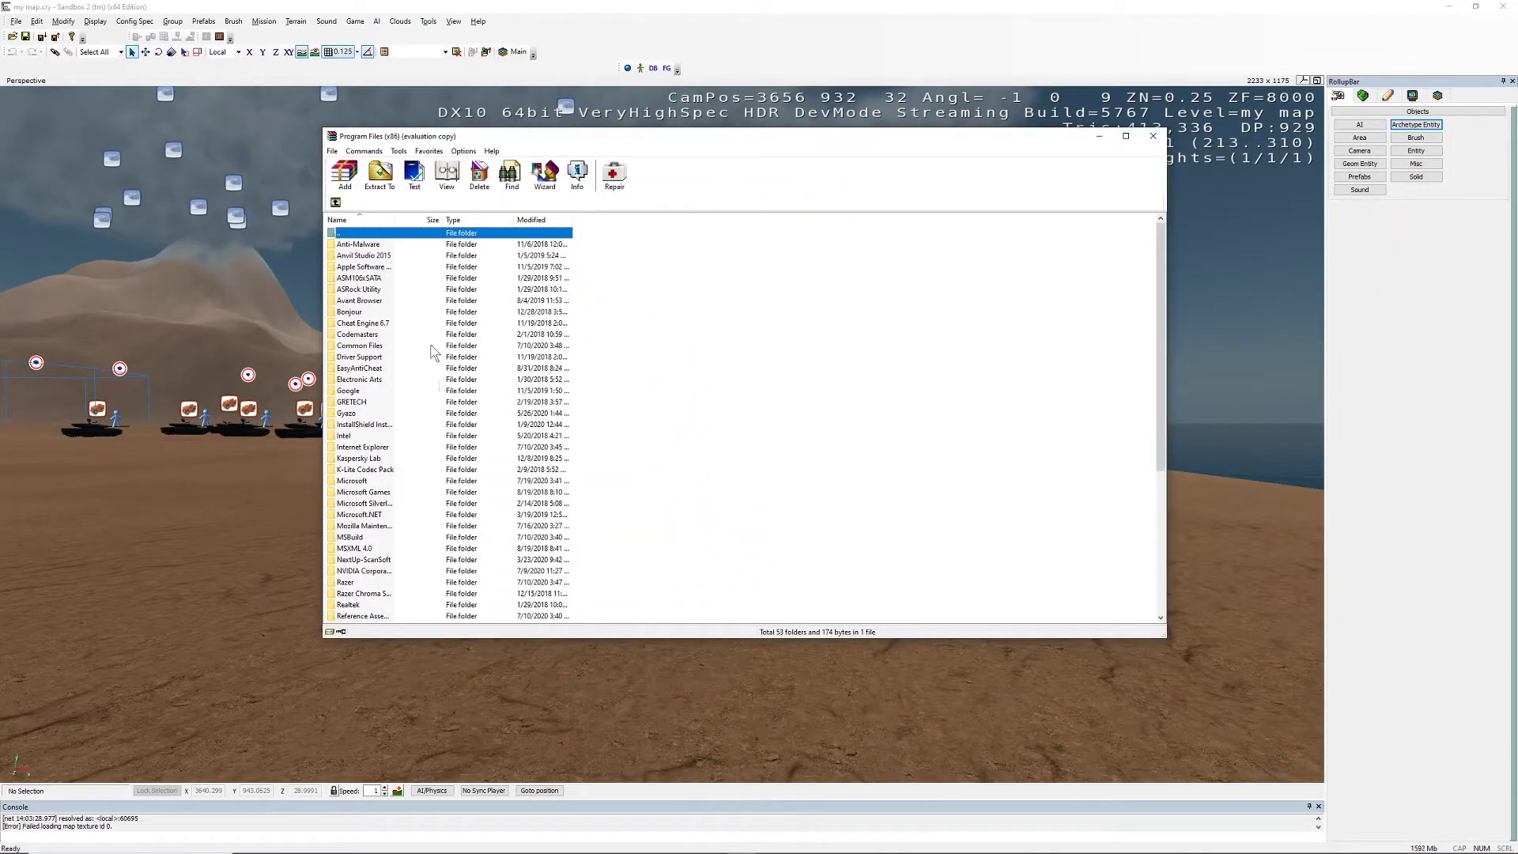
Browse to Electronic Arts, Crytek, Crysis, Game in WinRAR and open the GameData.pak archive.
left_click(370, 381)
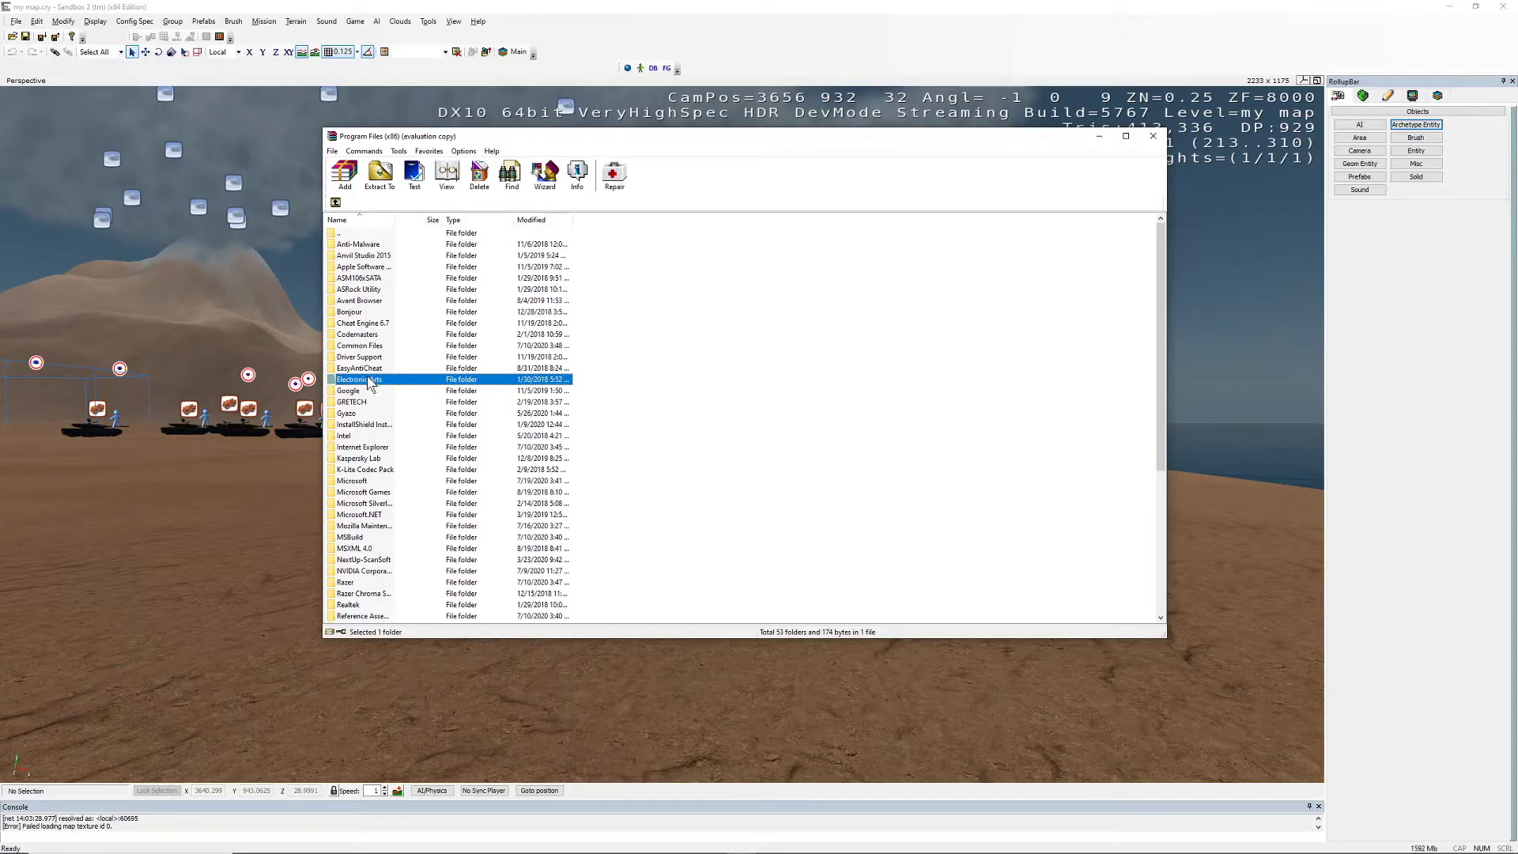
double_click(369, 382)
double_click(348, 245)
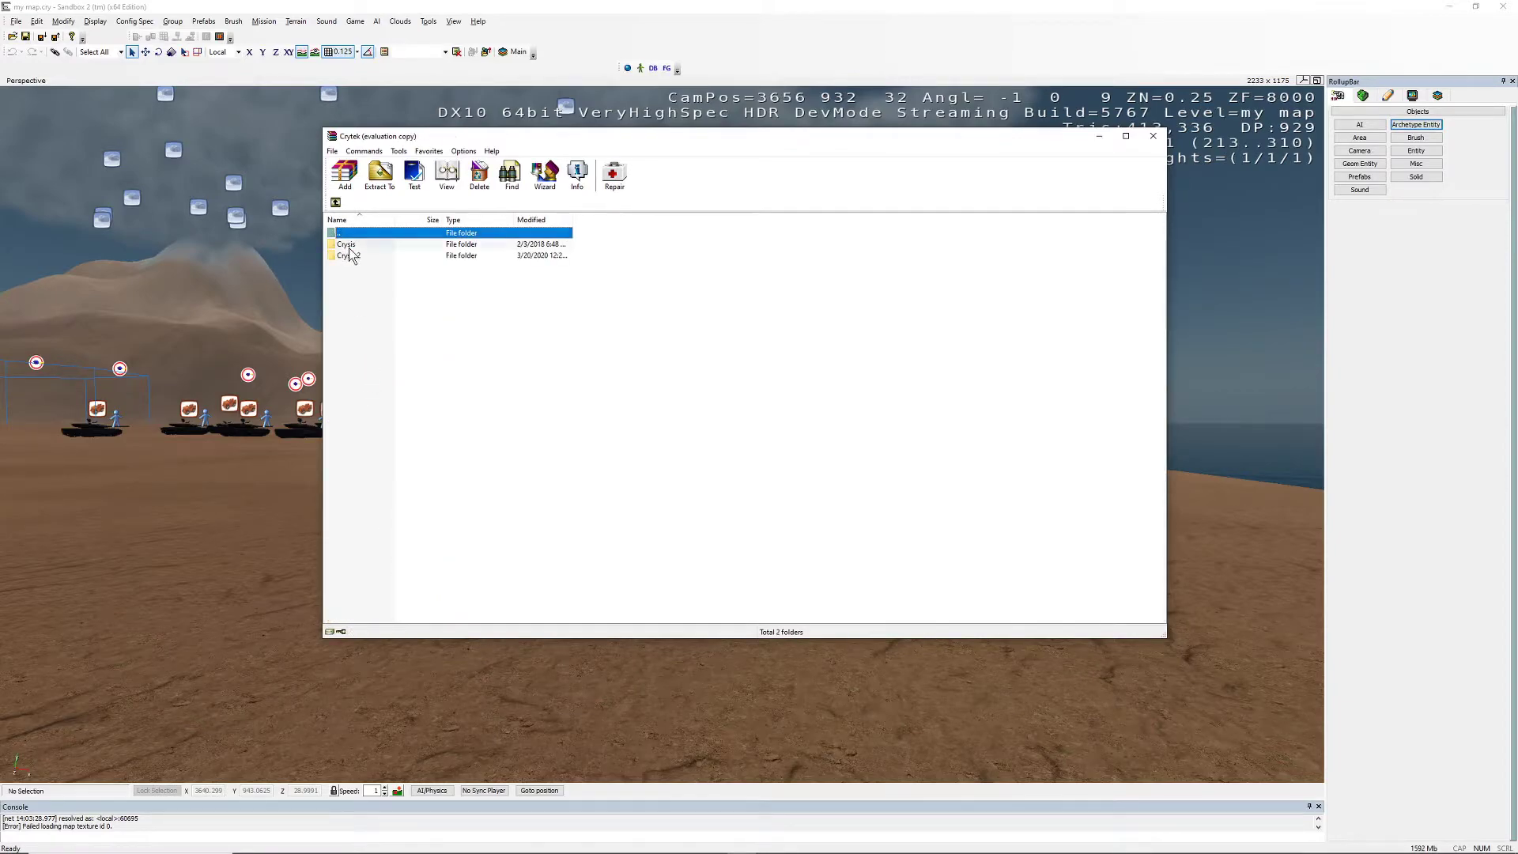
double_click(349, 246)
double_click(353, 290)
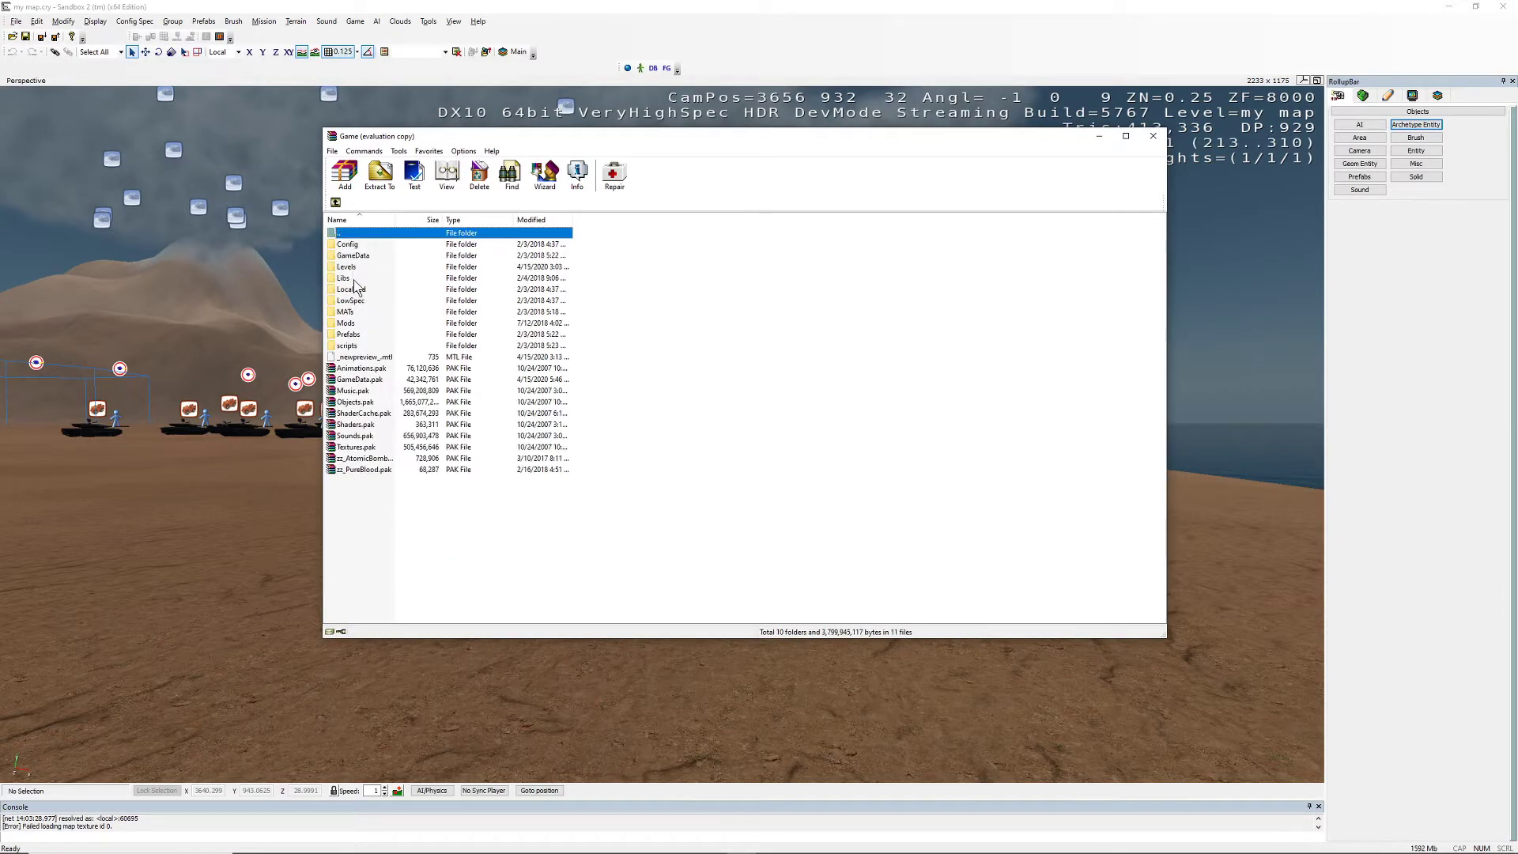
left_click(376, 384)
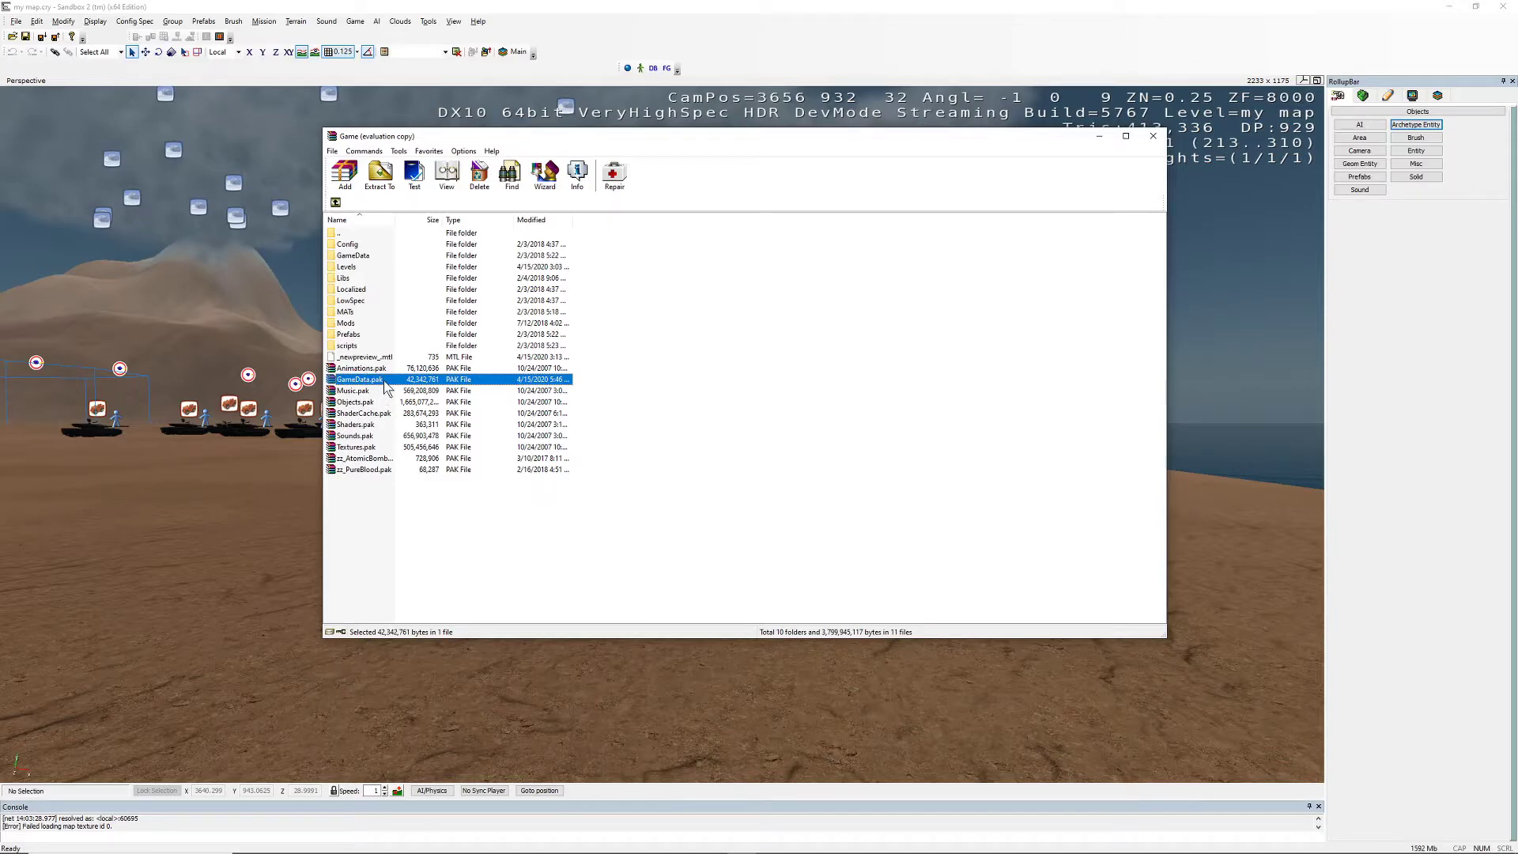
double_click(385, 388)
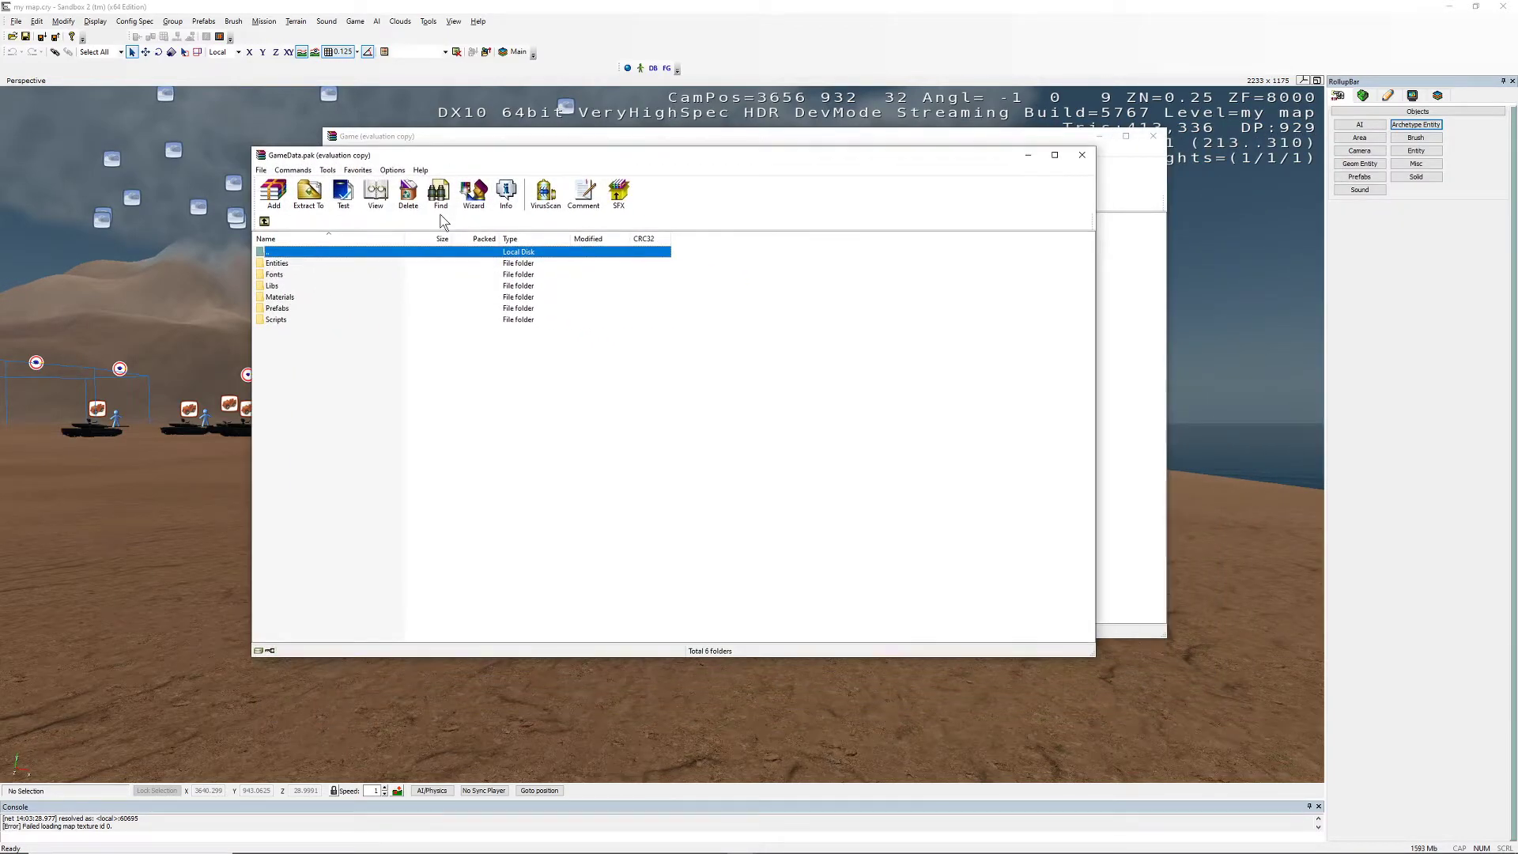
Navigate inside GameData.pak through Scripts, Entities and Items to the Vehicles folder under Weapons.
left_click(284, 263)
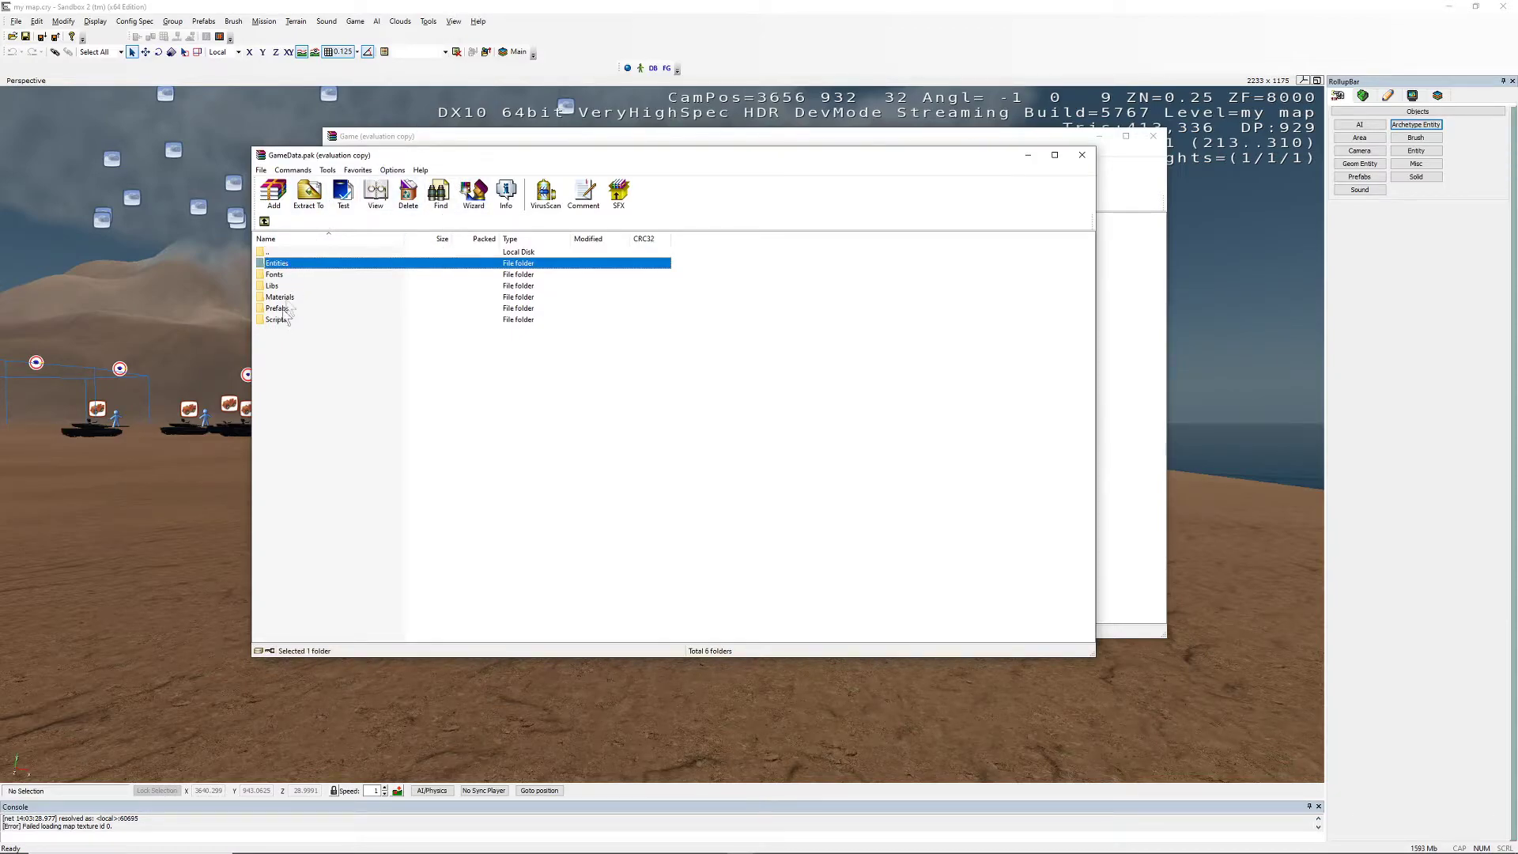
double_click(297, 265)
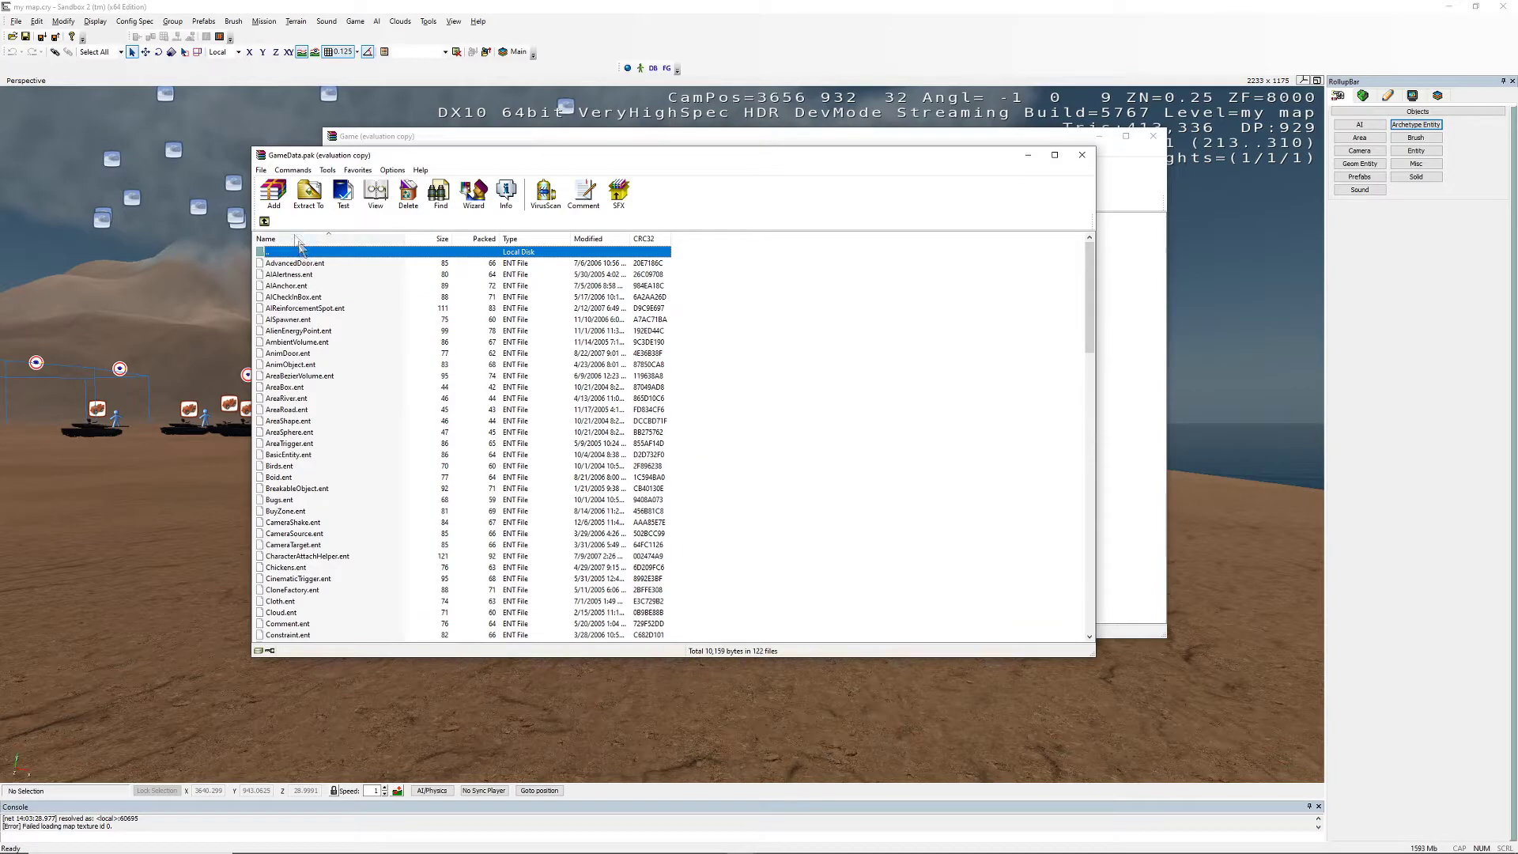
left_click(267, 224)
double_click(277, 320)
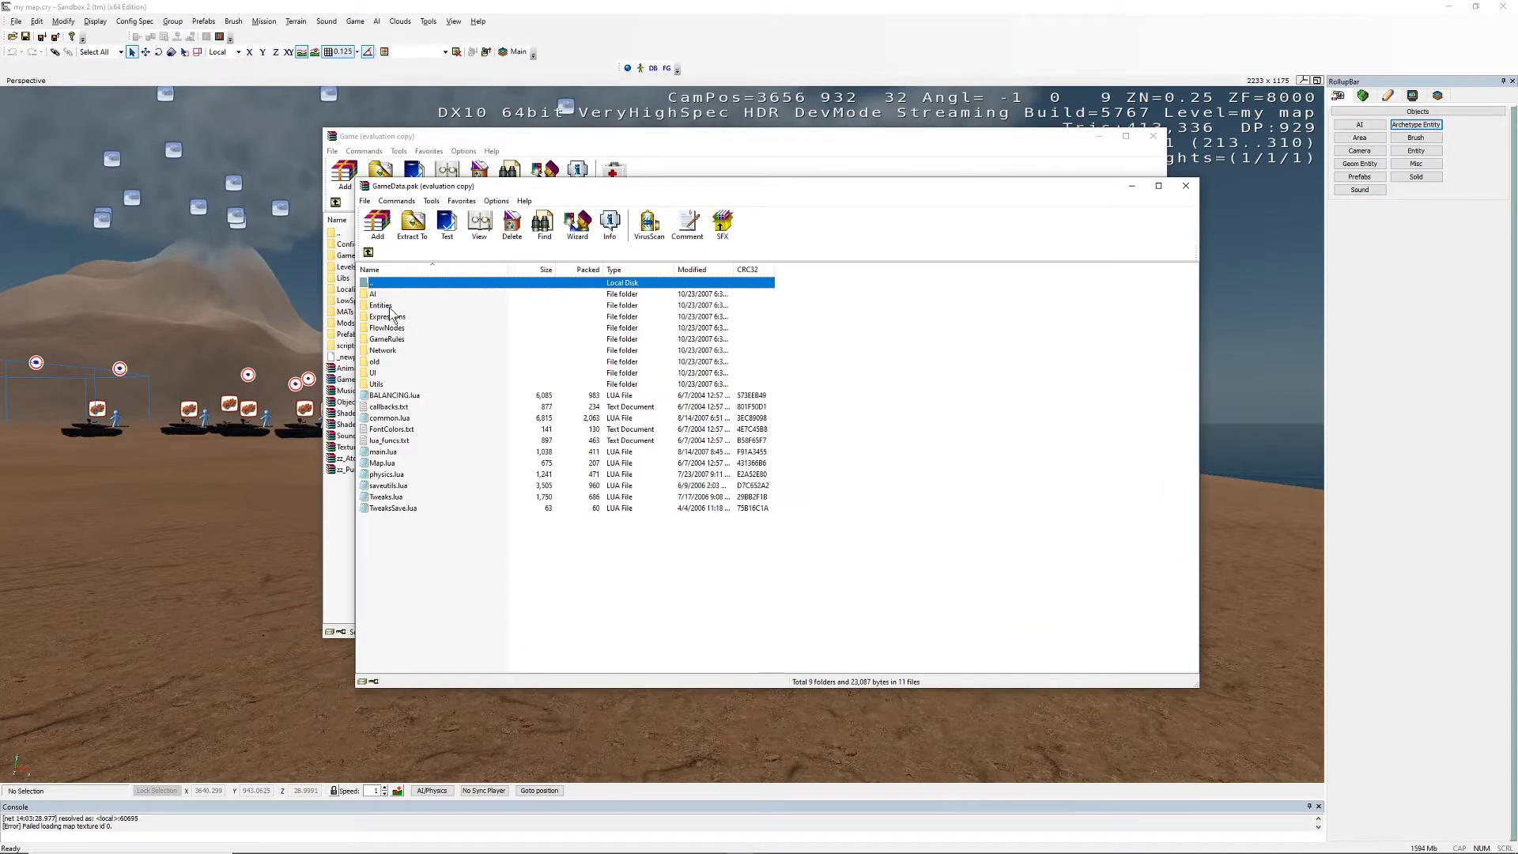
double_click(384, 306)
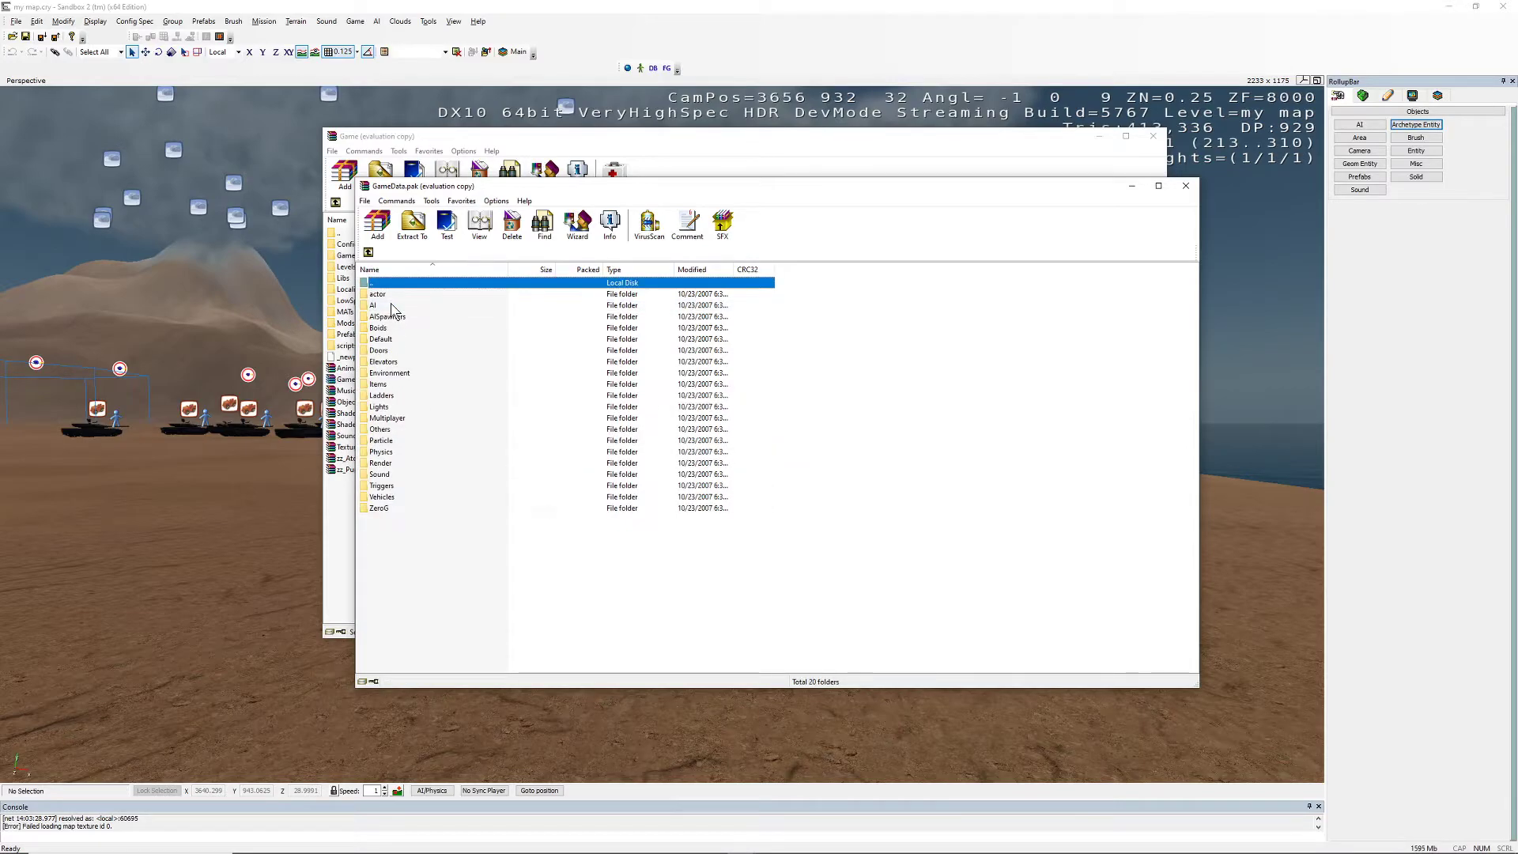
double_click(385, 386)
double_click(378, 295)
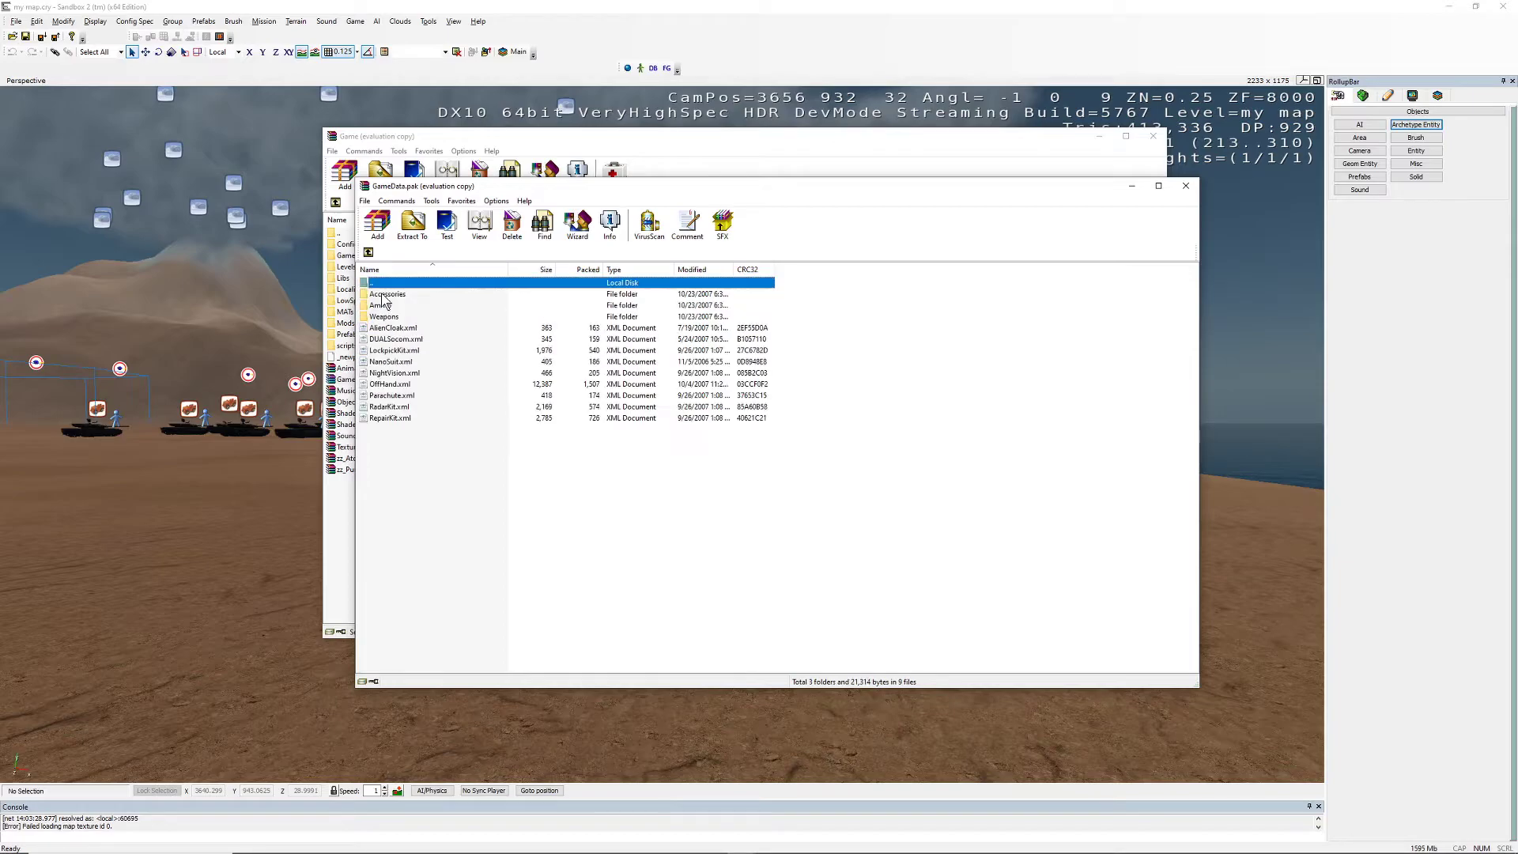
double_click(397, 317)
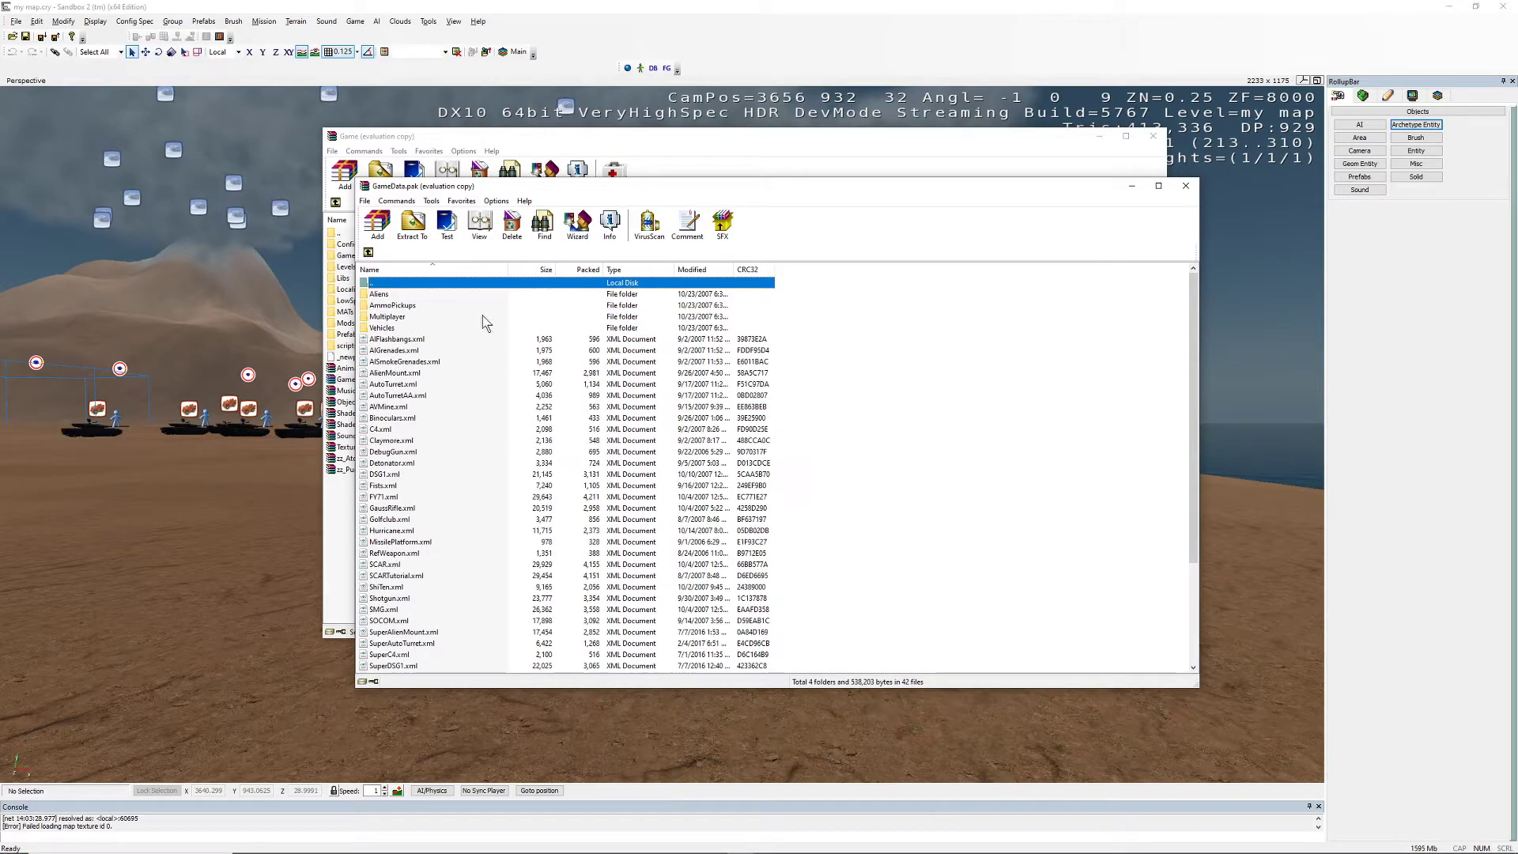
double_click(395, 328)
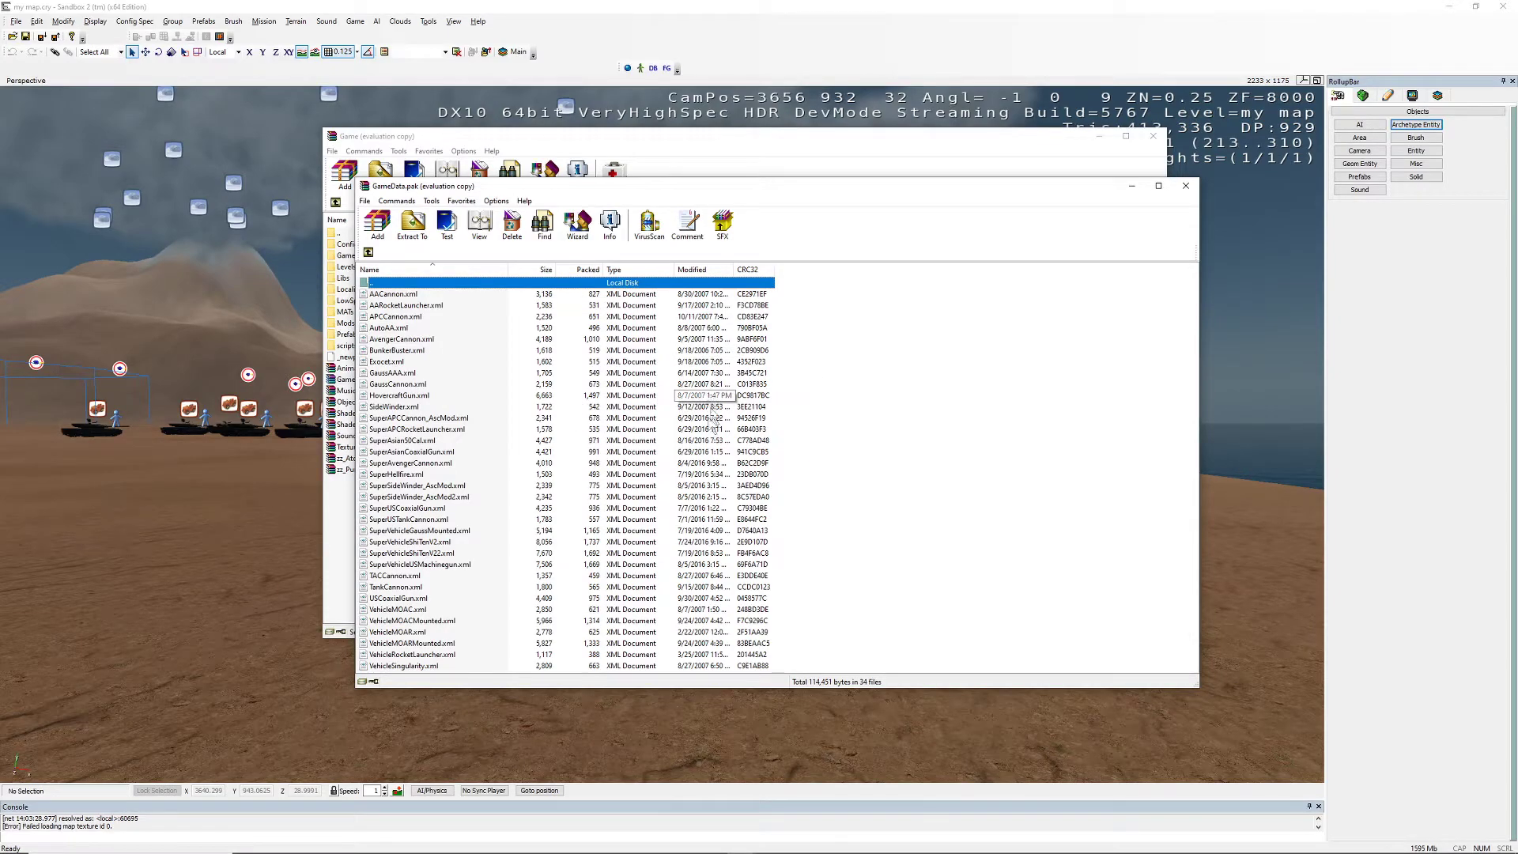
Open TankCannon.xml in the default browser, postpone the Internet Explorer setup, check the item name attribute, and close the file.
left_click(482, 451)
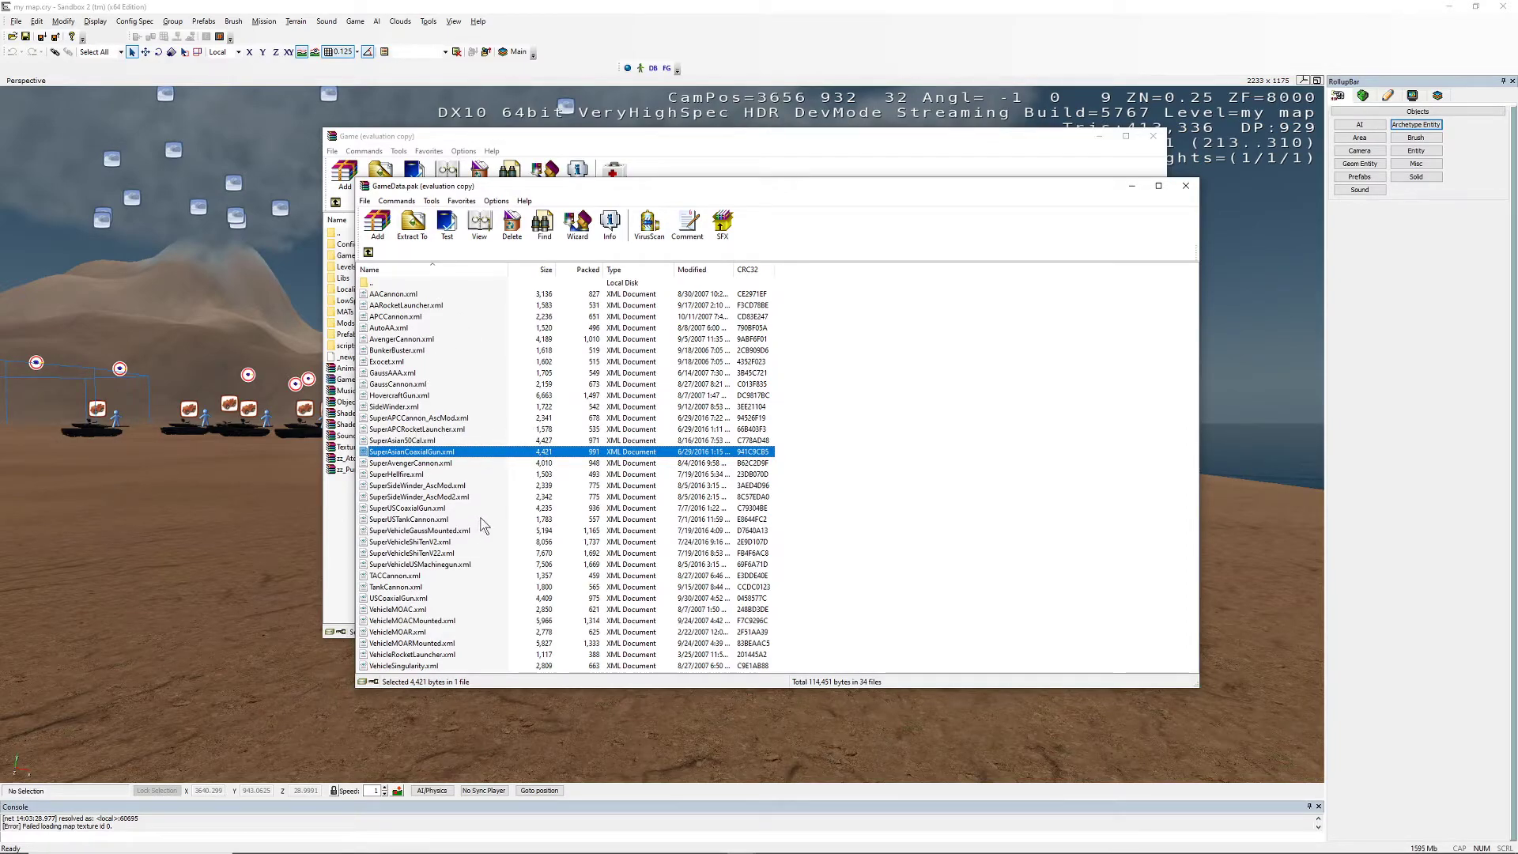
left_click(398, 588)
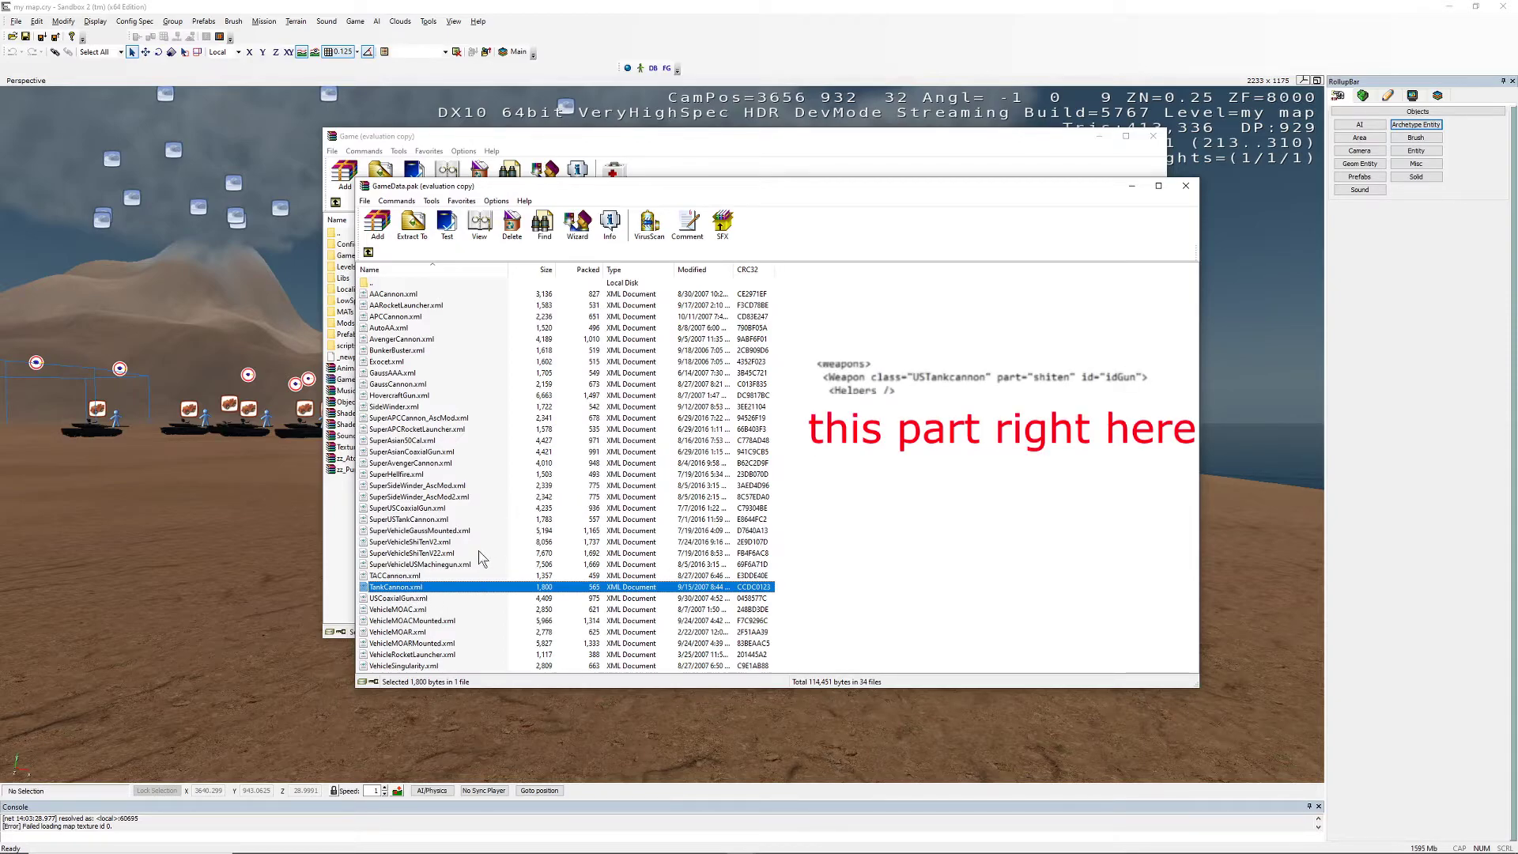
double_click(407, 593)
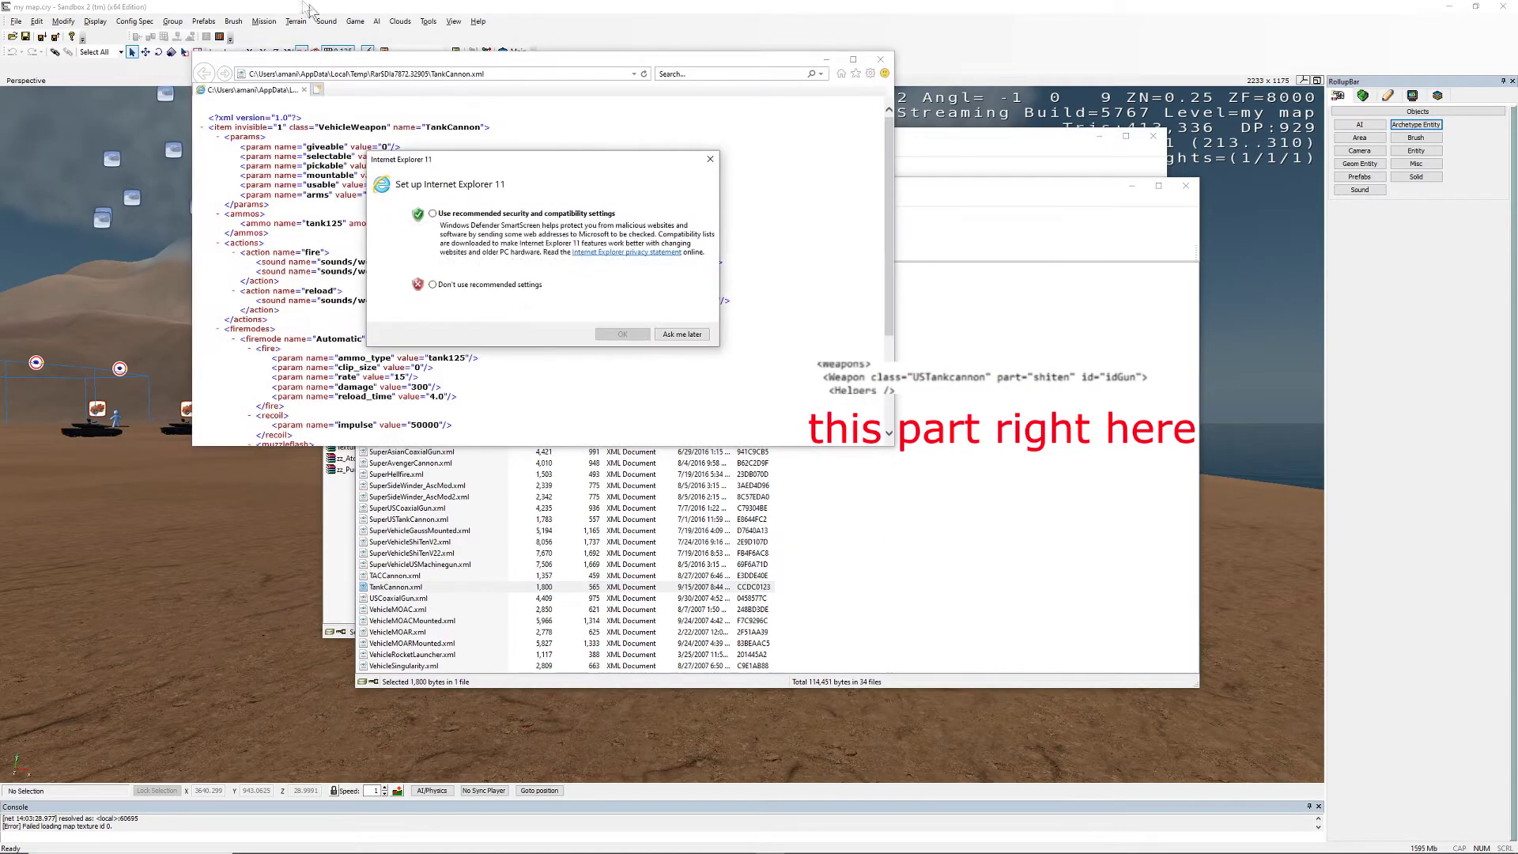
left_click(682, 334)
left_click_drag(456, 52, 544, 85)
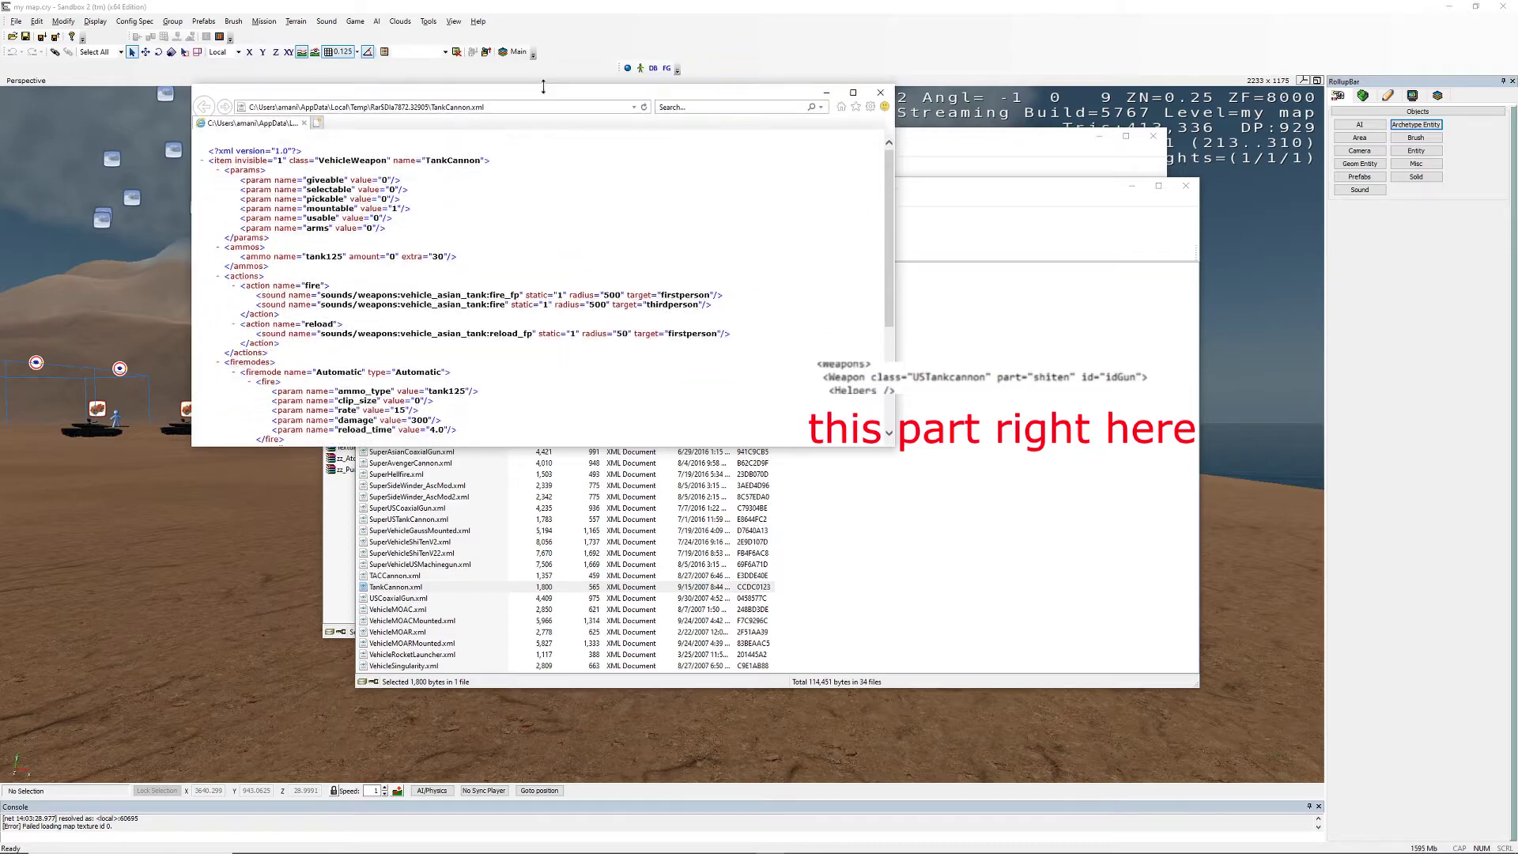
left_click_drag(500, 161, 330, 161)
left_click(432, 166)
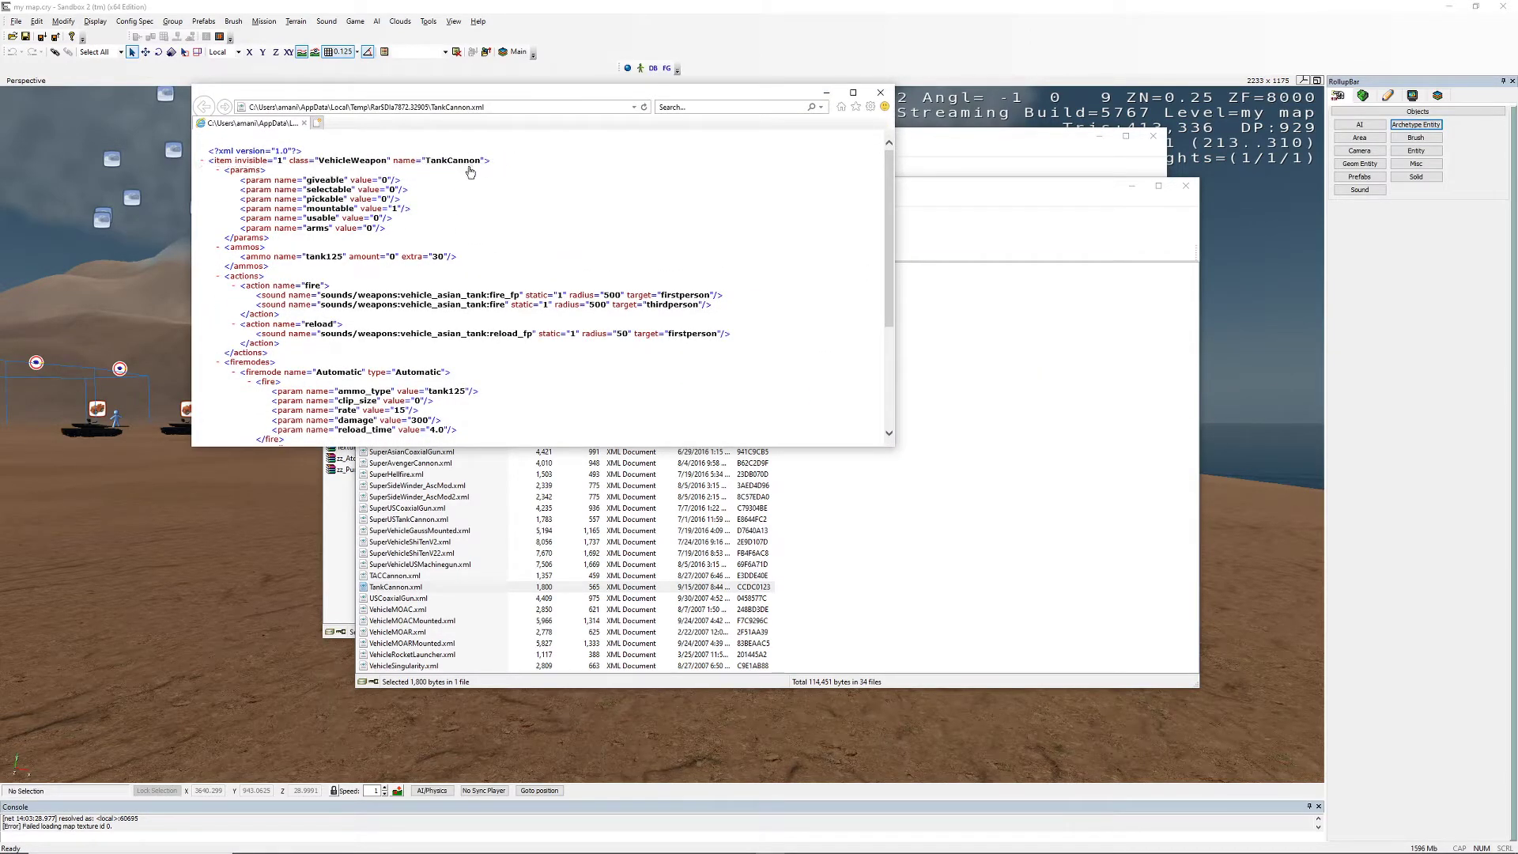
left_click(880, 92)
Examine the item name of TankCannon.xml in WinRAR's internal viewer and close the viewer.
right_click(405, 585)
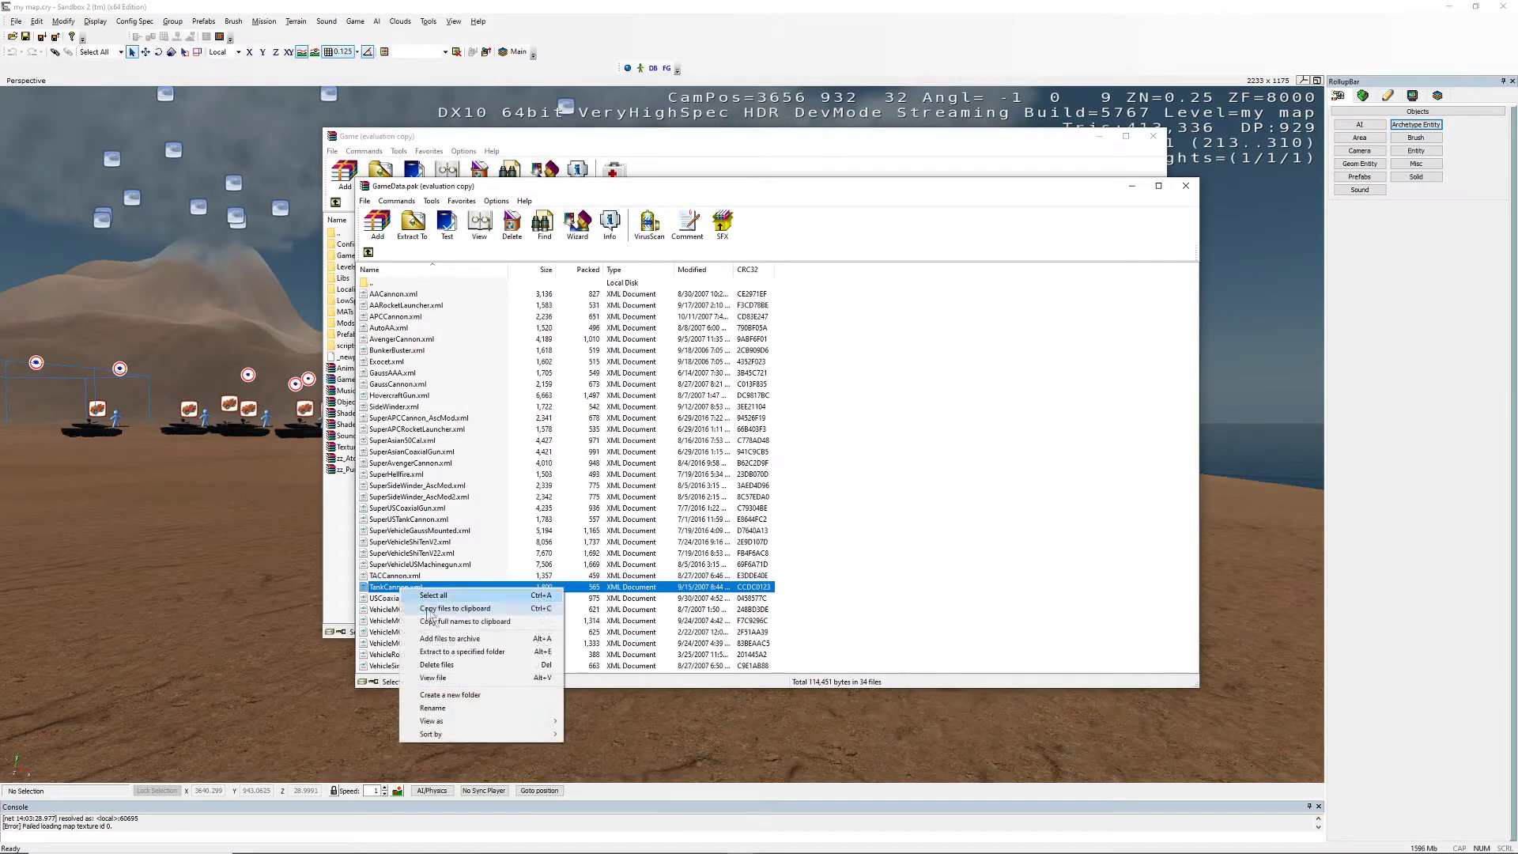
left_click(434, 677)
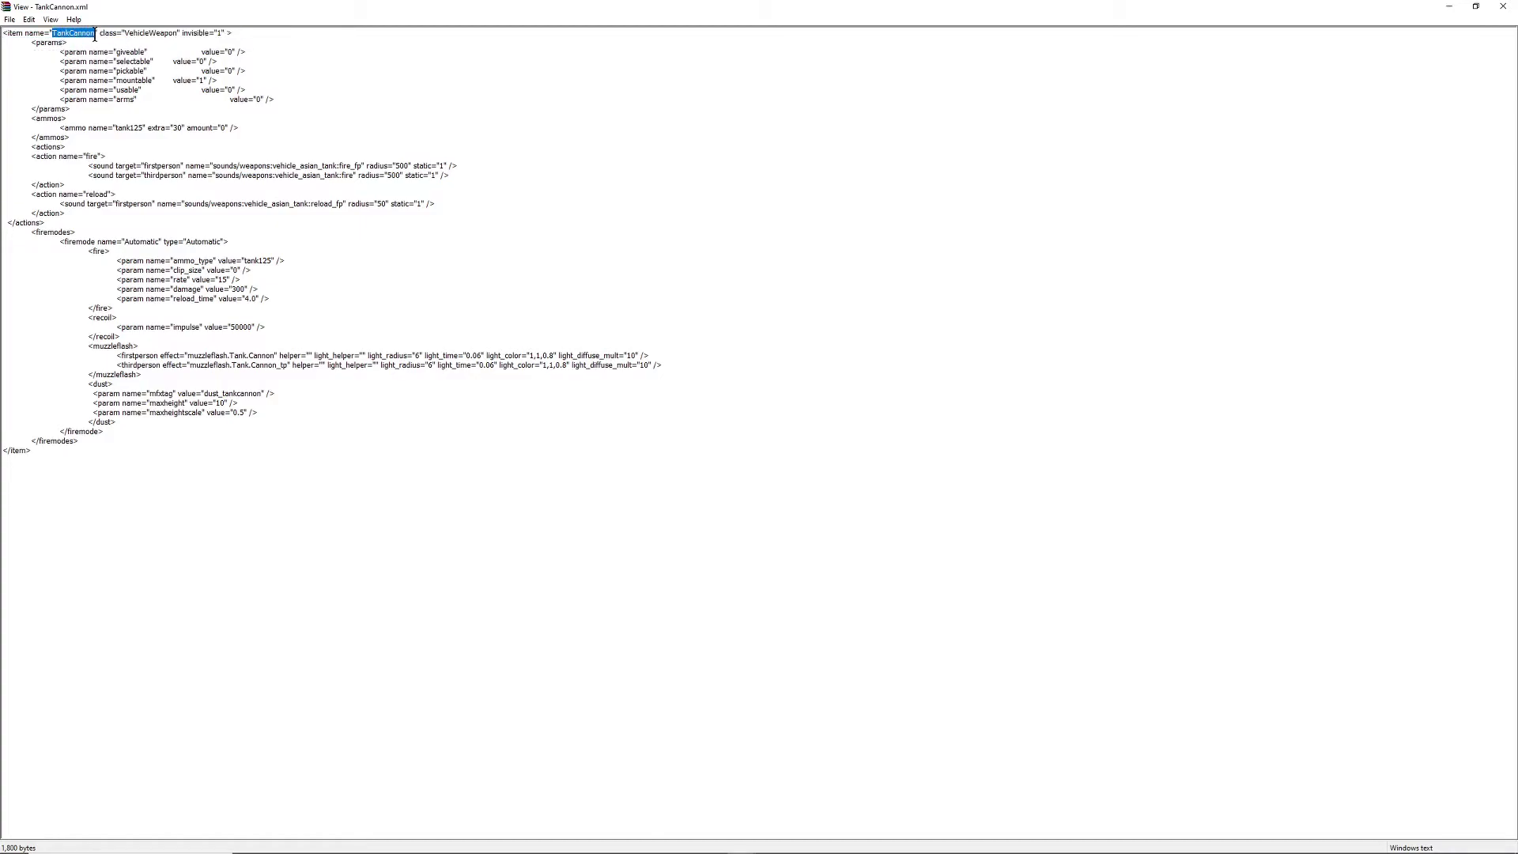
left_click_drag(95, 35, 91, 40)
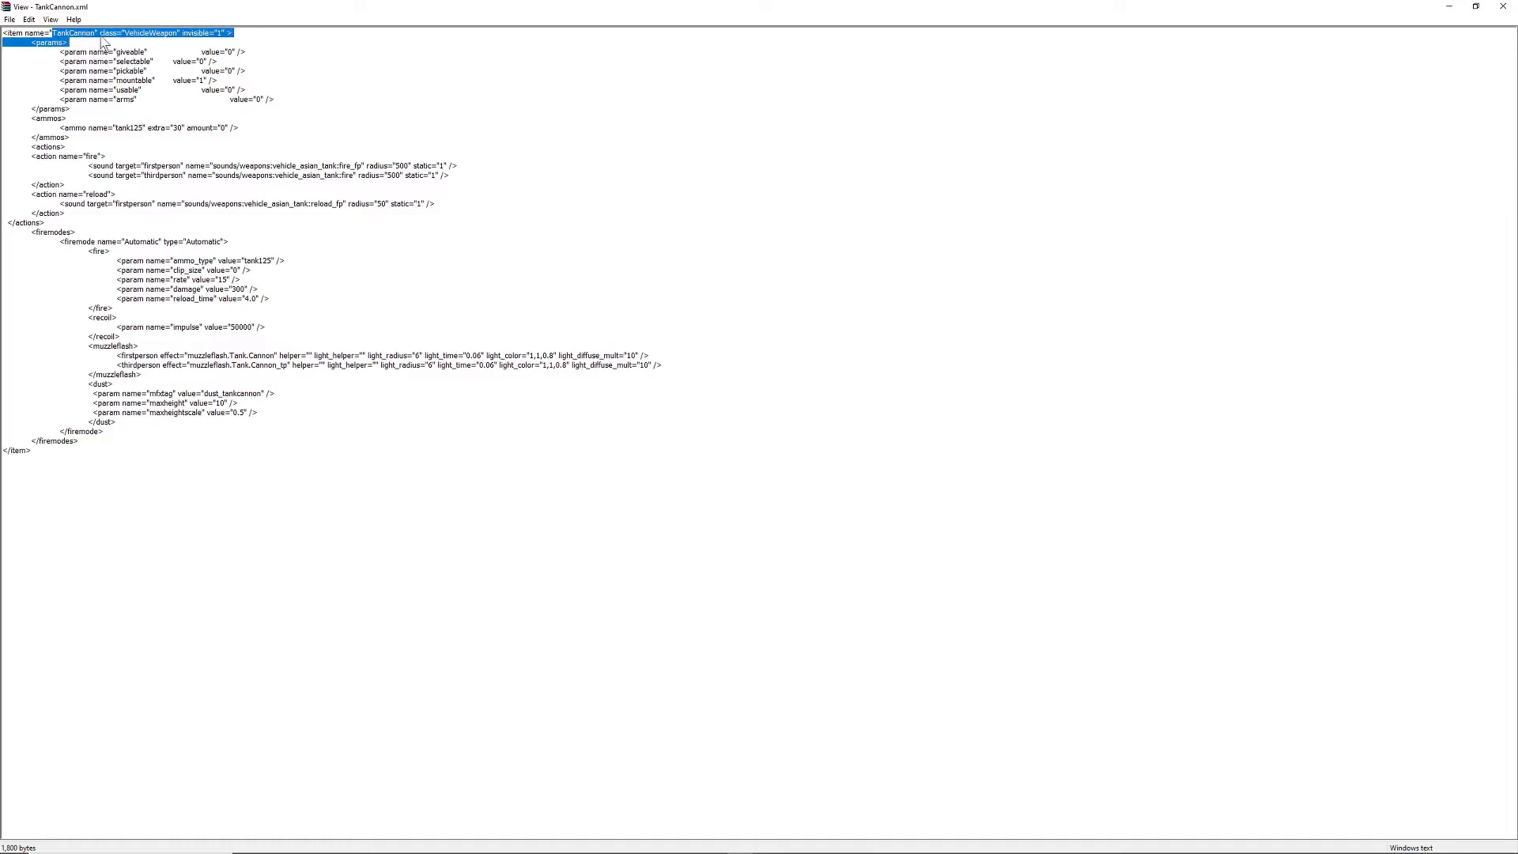
left_click(1502, 7)
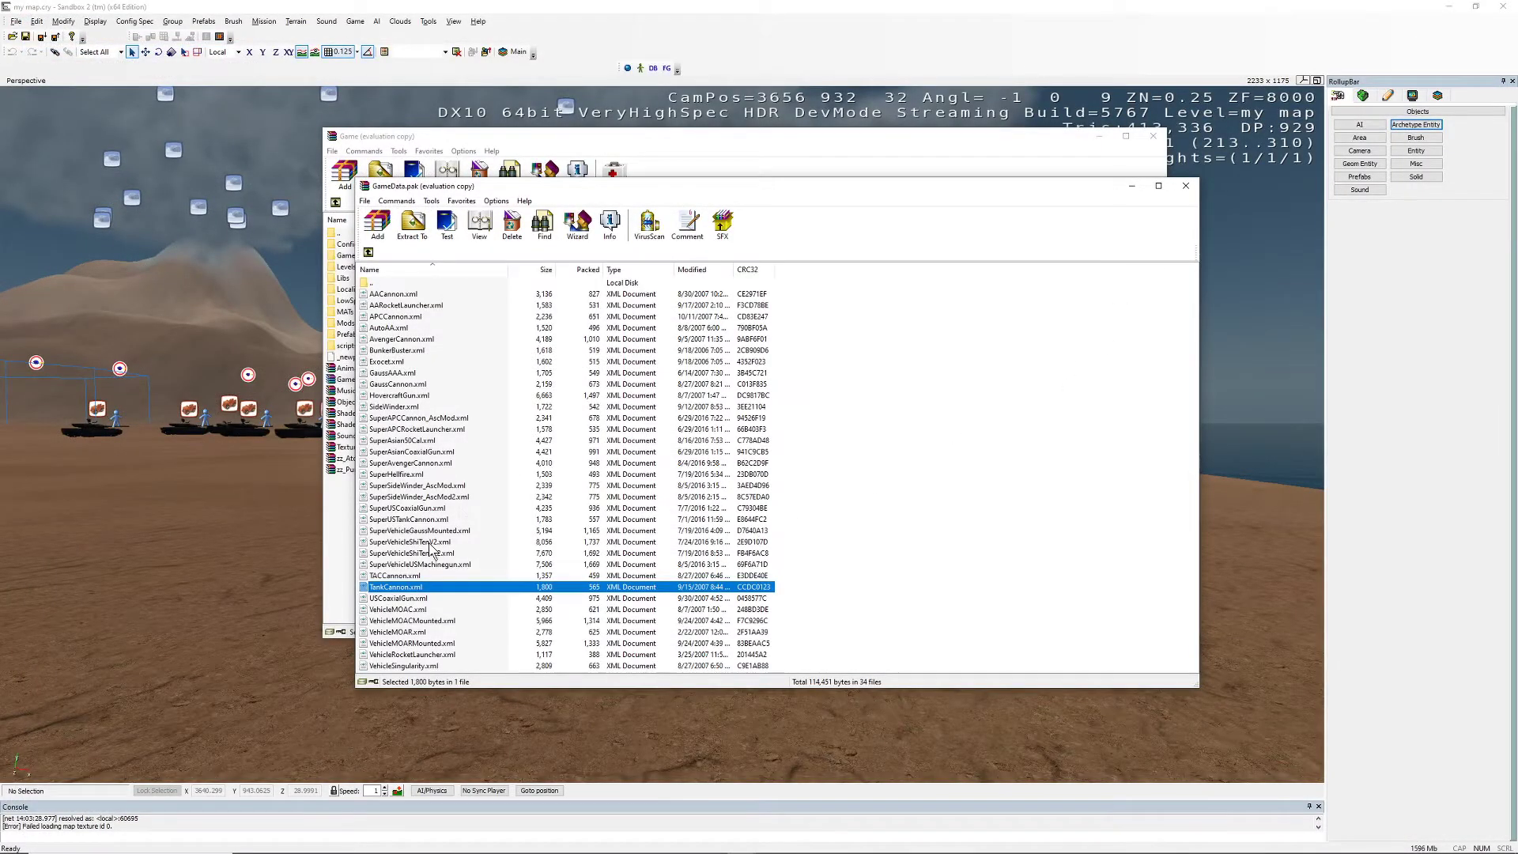
Select all the vehicle weapon XML files and bring up their extraction options with Crysis\Game\GameData as the destination path.
left_click(440, 350)
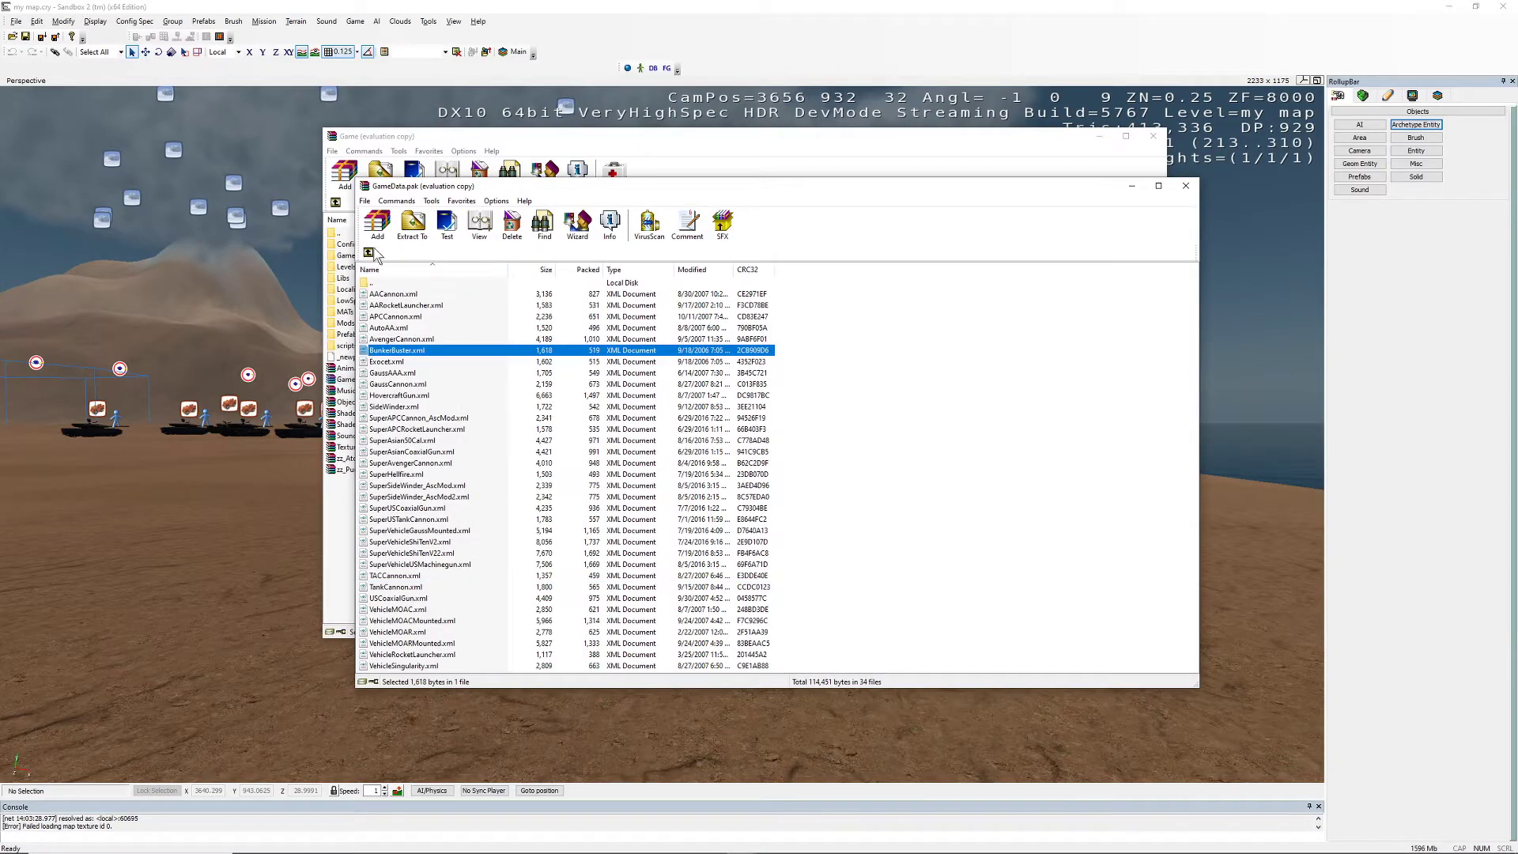
left_click(881, 313)
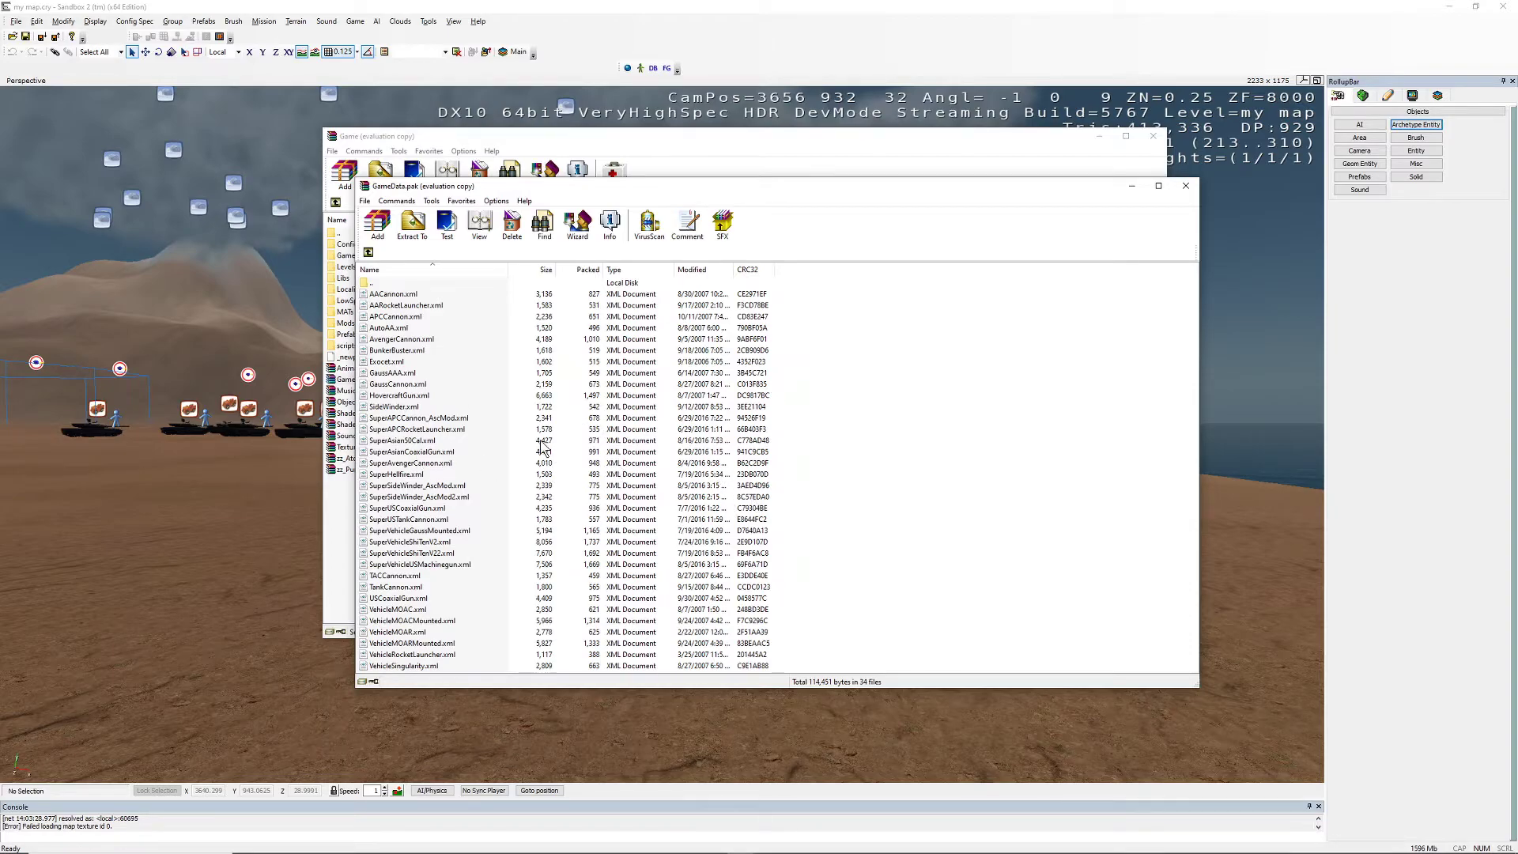
key("ctrl+a")
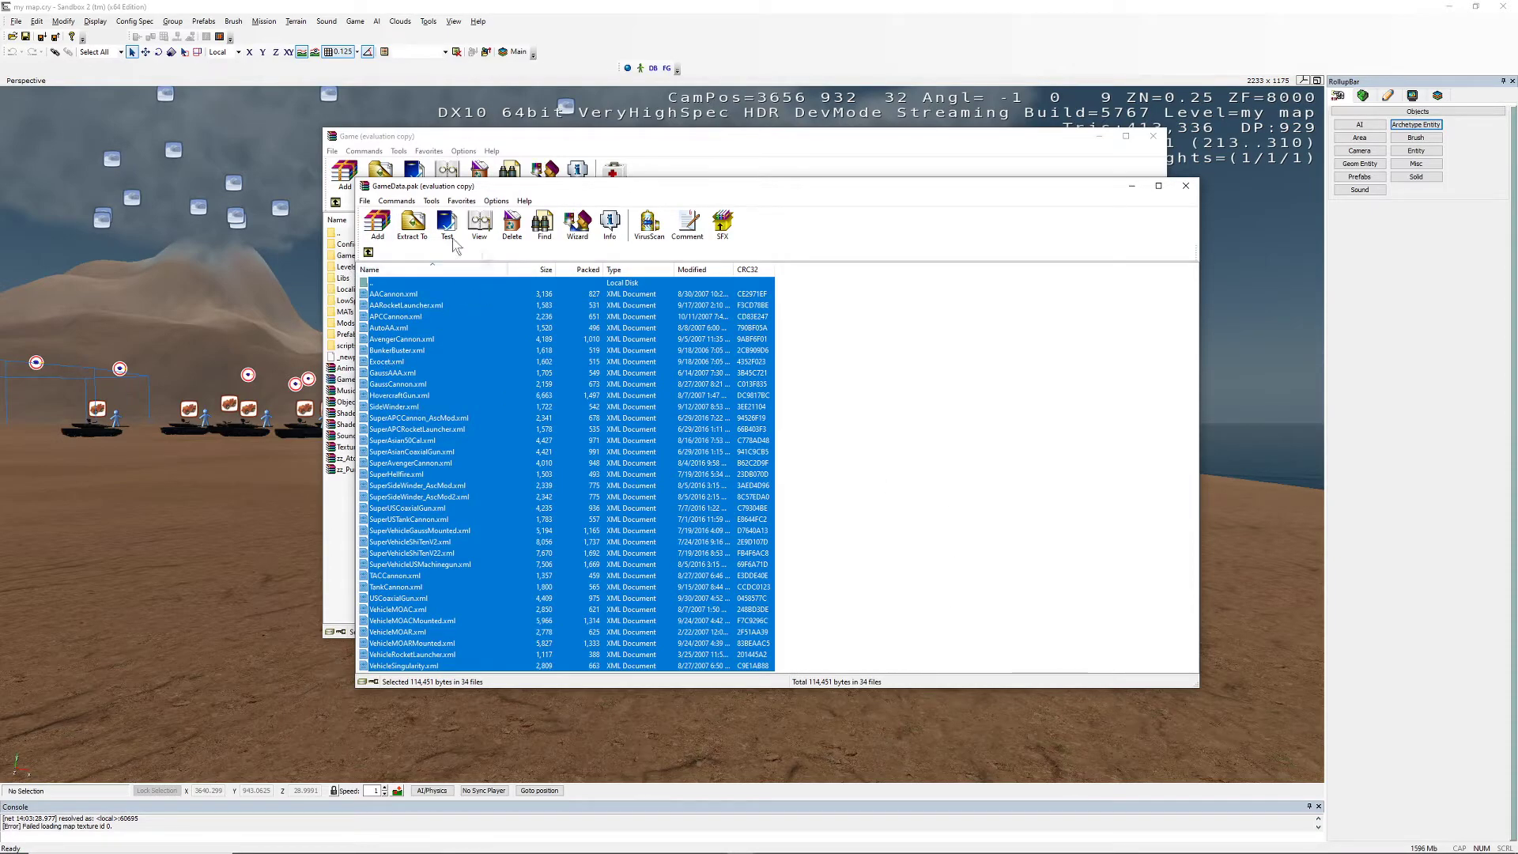
left_click(417, 231)
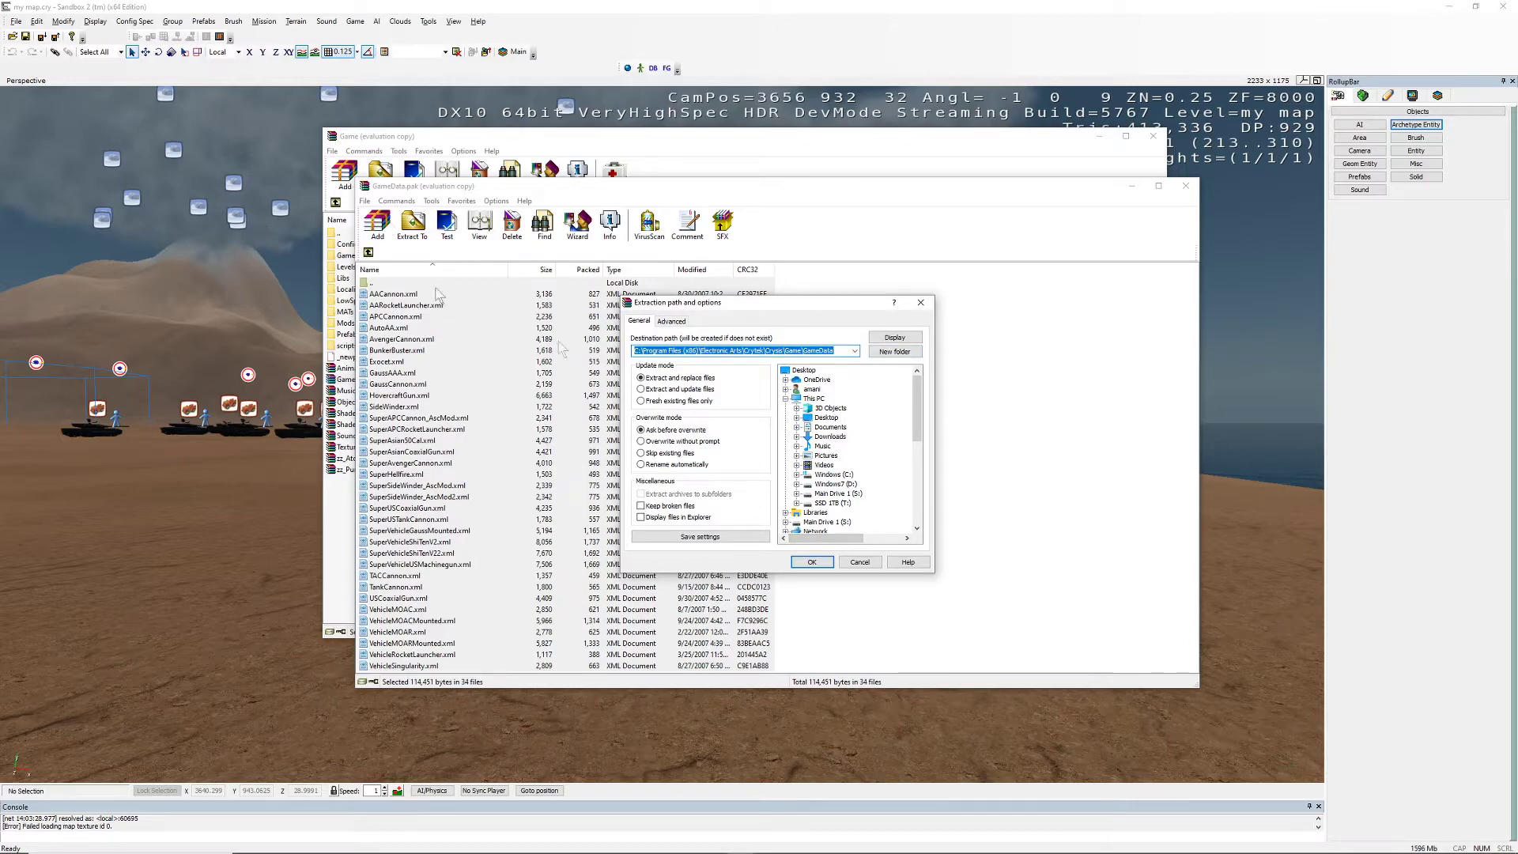
key("Return")
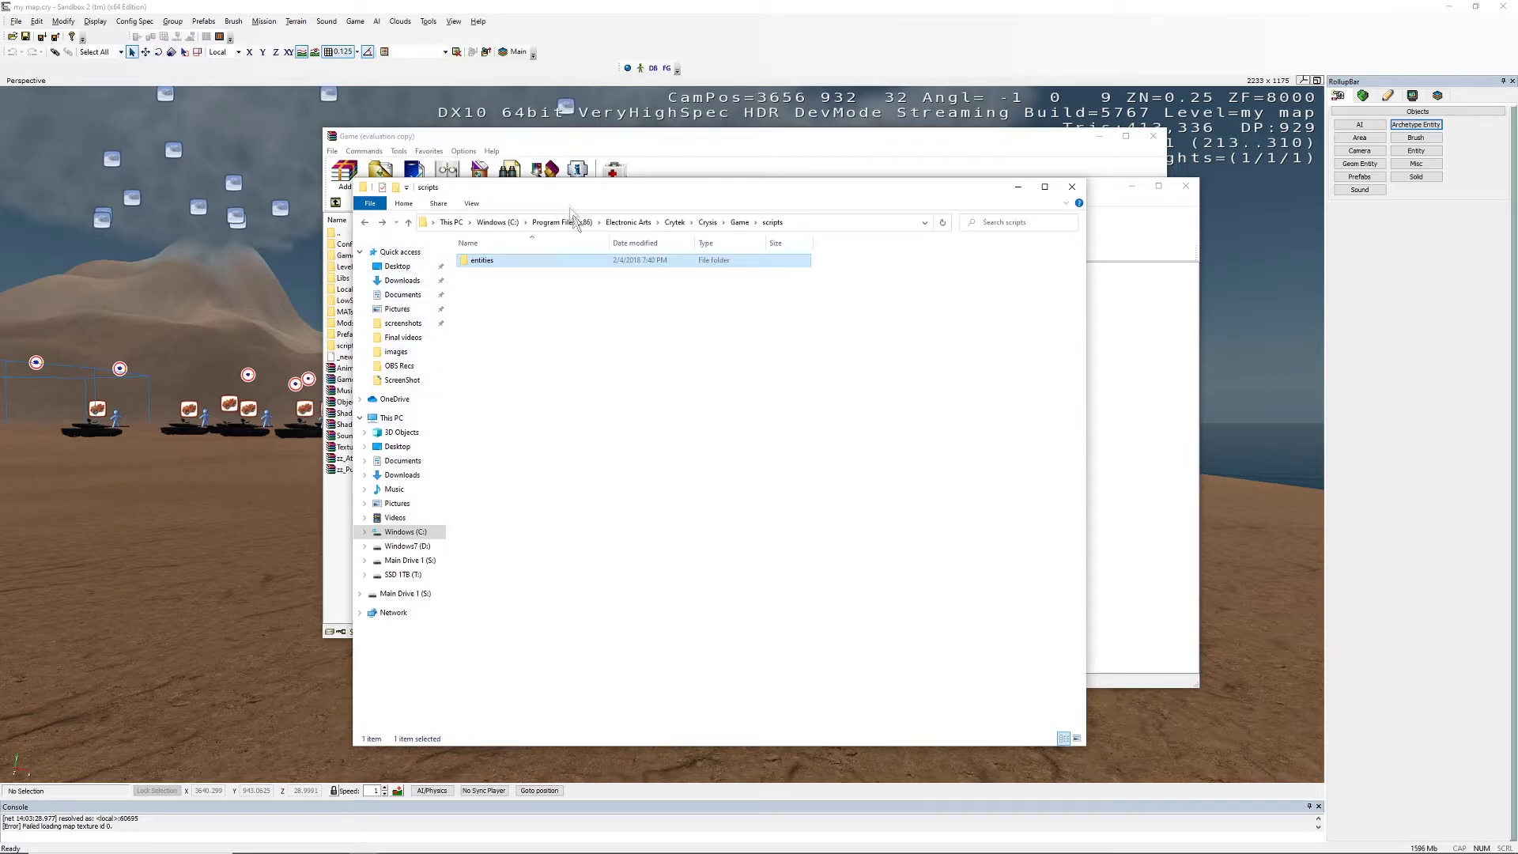
Switch to File Explorer and open the GameData folder inside Crysis\Game.
left_click(675, 223)
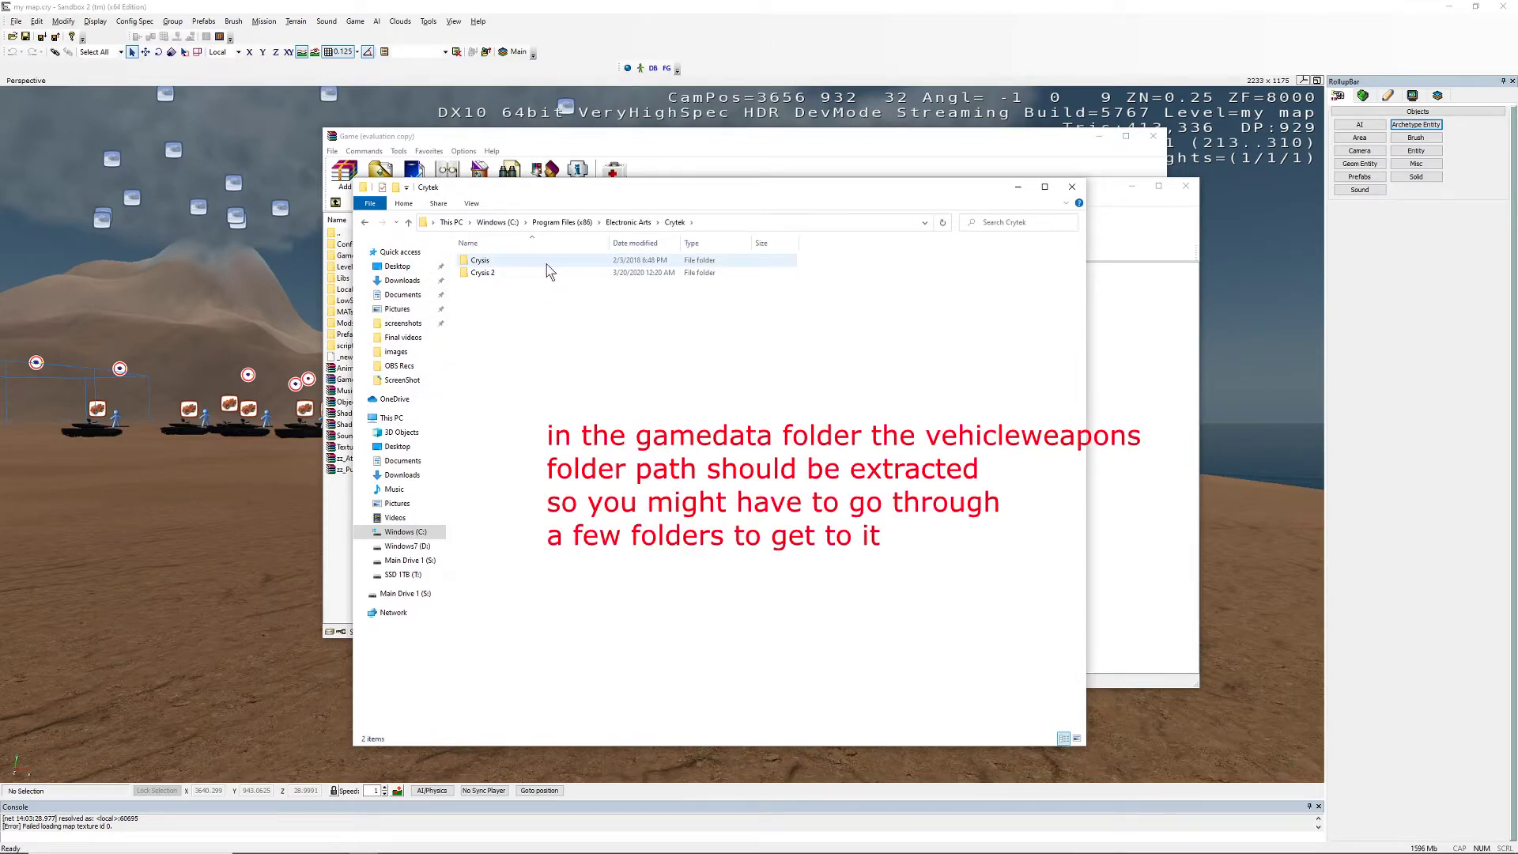
double_click(585, 263)
left_click(504, 303)
double_click(504, 302)
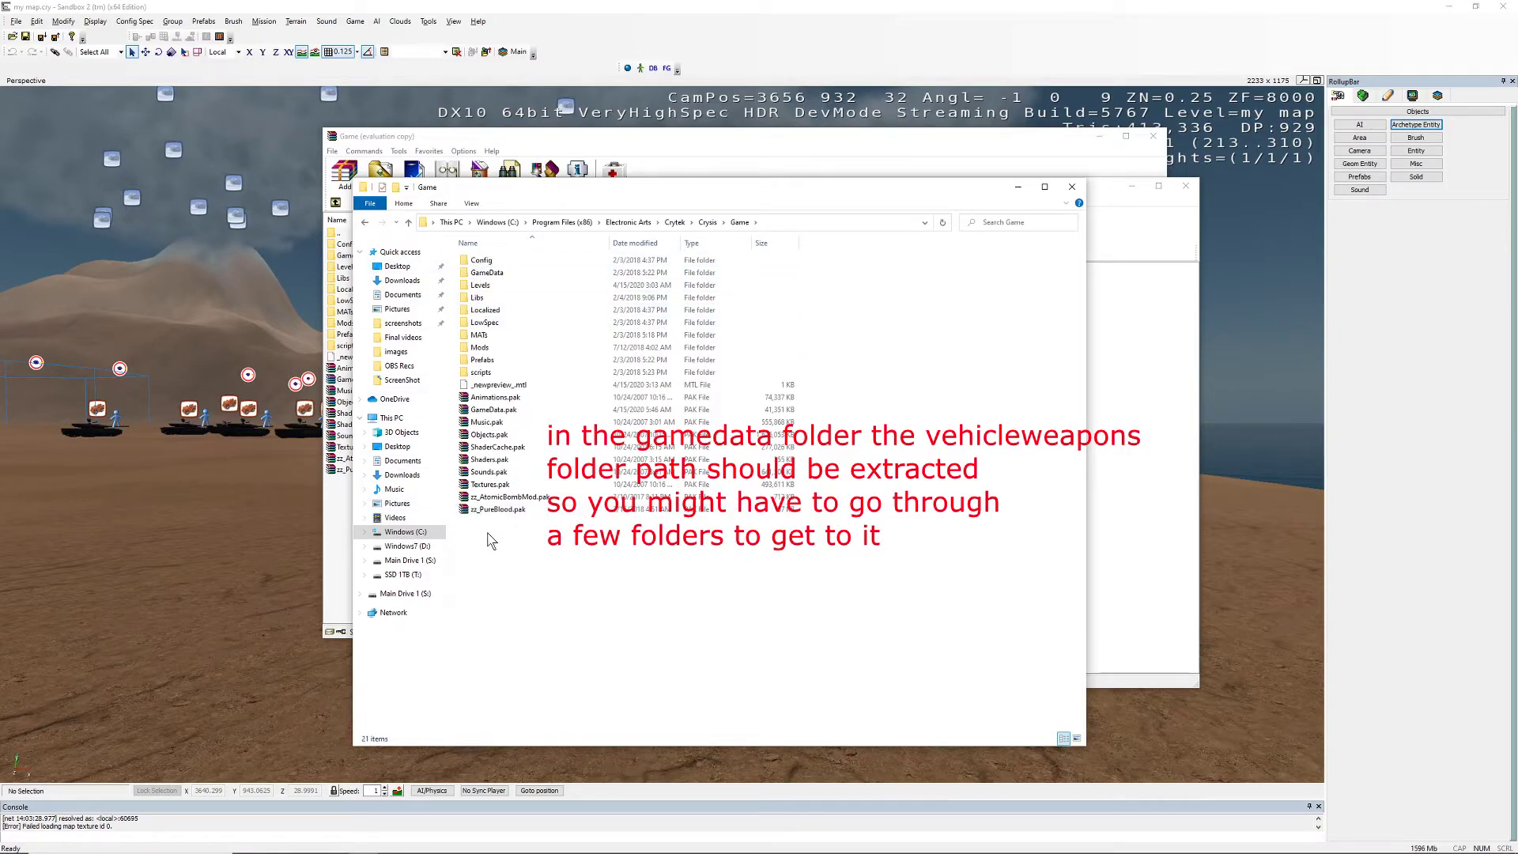
left_click(520, 279)
double_click(521, 277)
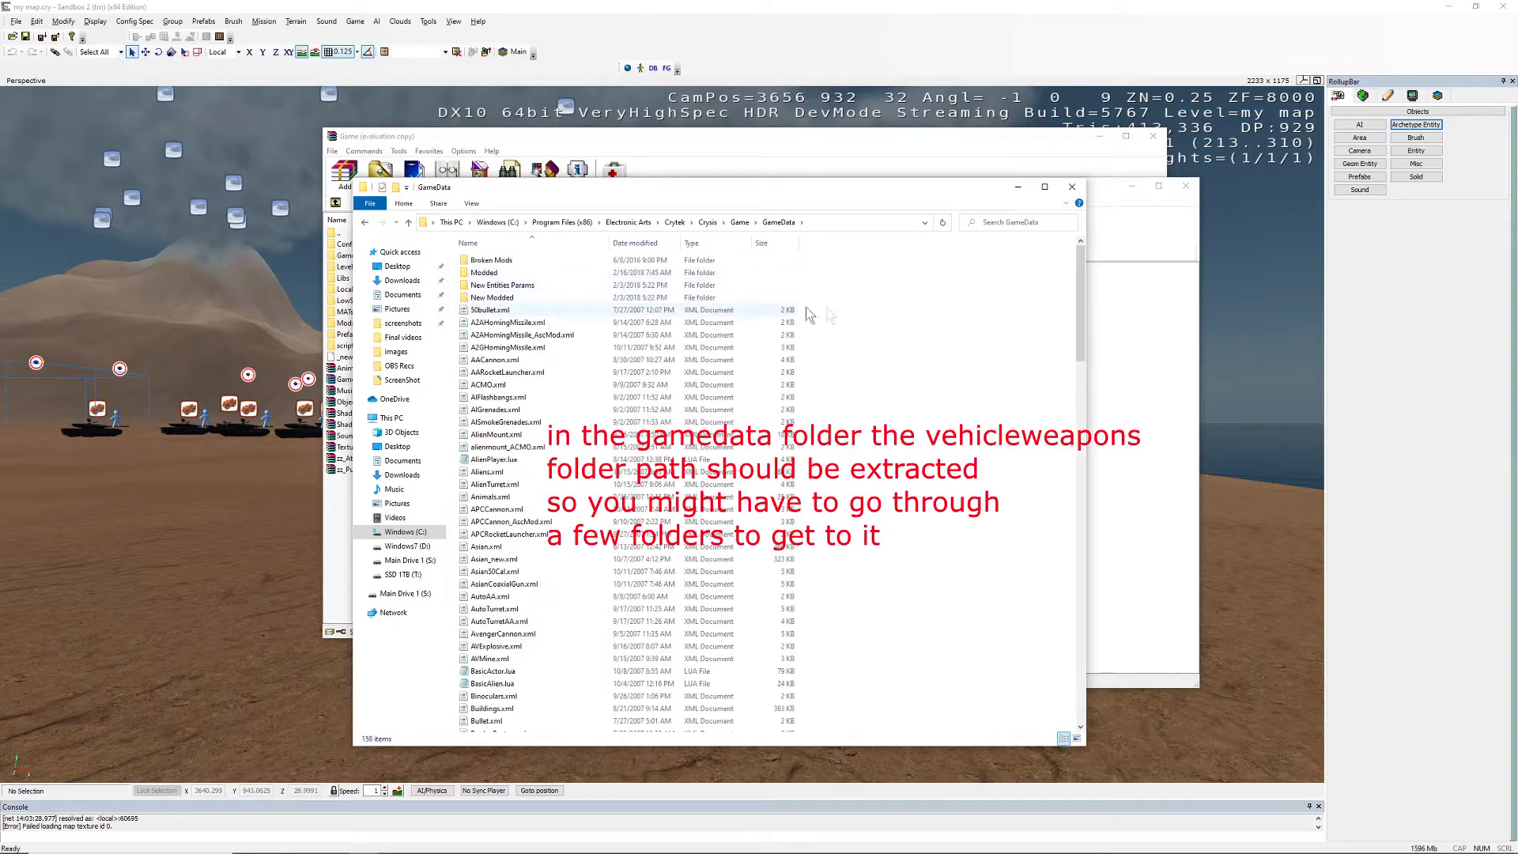
Look through the weapon XML files in the GameData folder and return to the WinRAR extraction options.
scroll(609, 360, "down", 3)
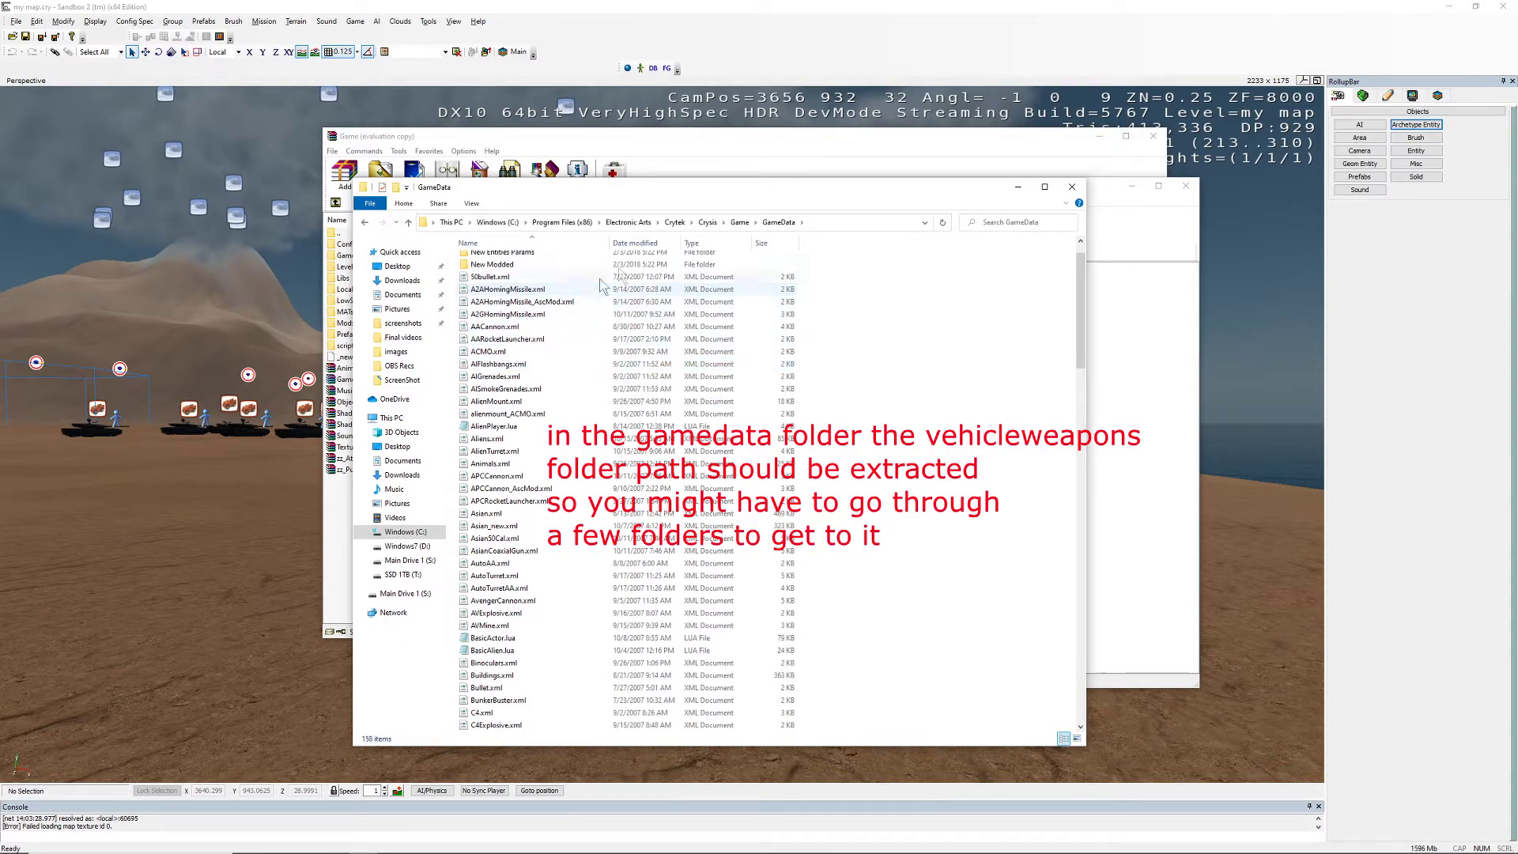
left_click_drag(765, 196, 766, 497)
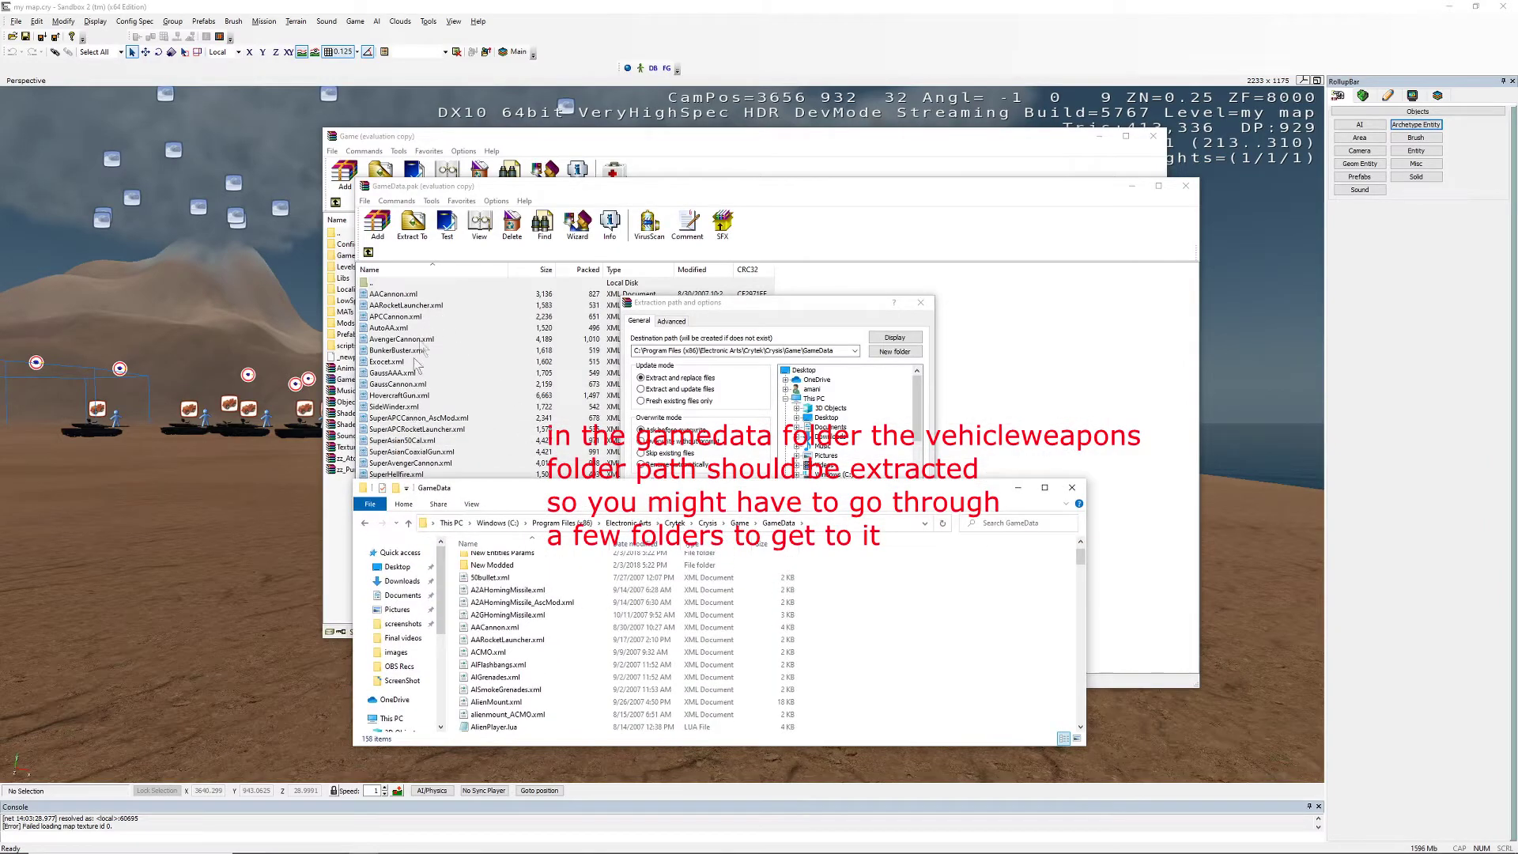
left_click_drag(614, 480, 615, 198)
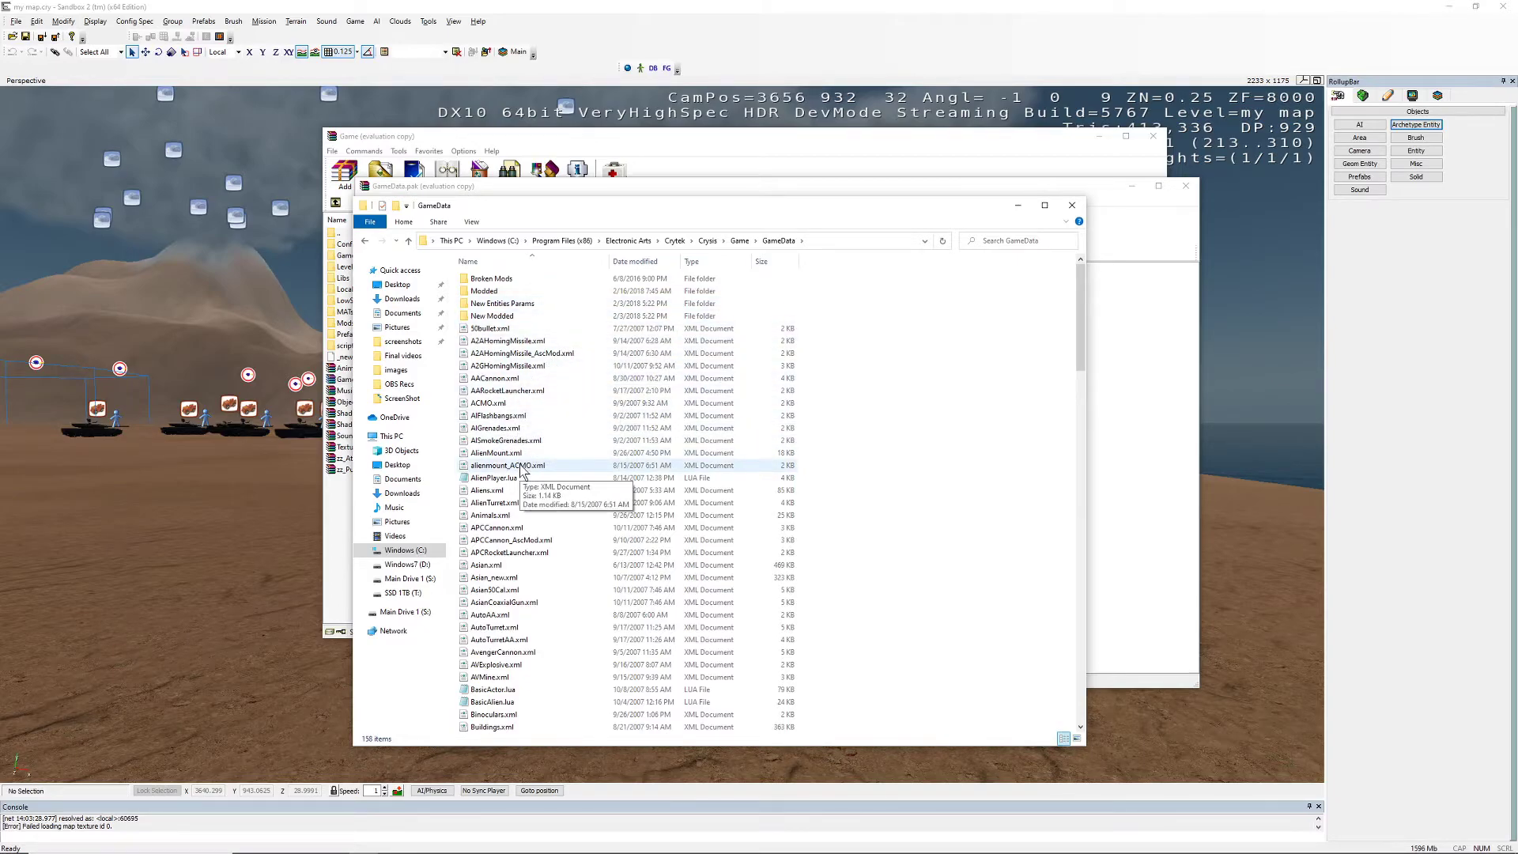
scroll(633, 458, "down", 20)
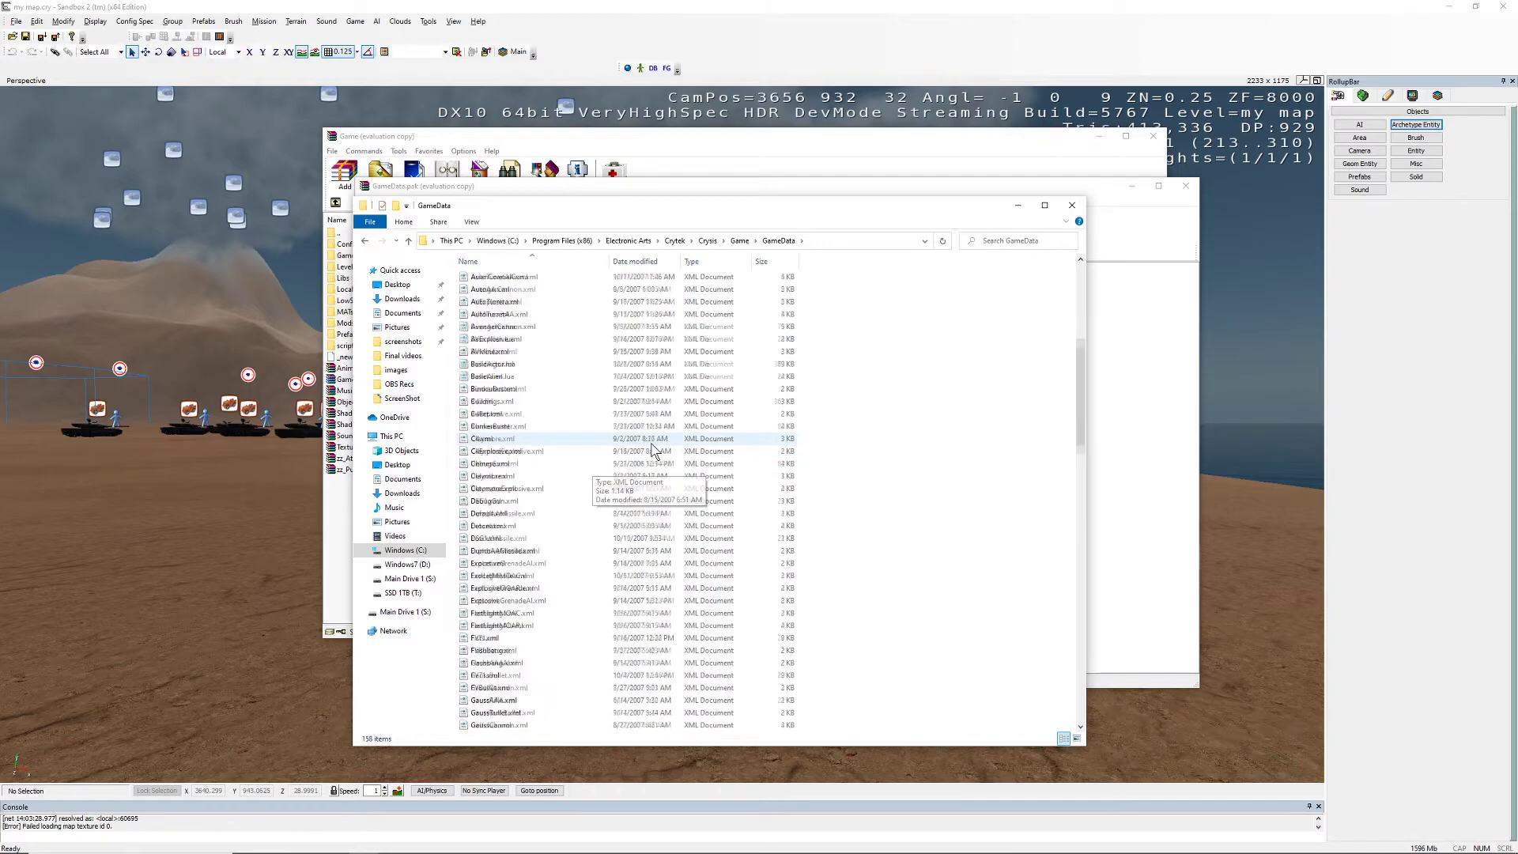
scroll(673, 478, "down", 3)
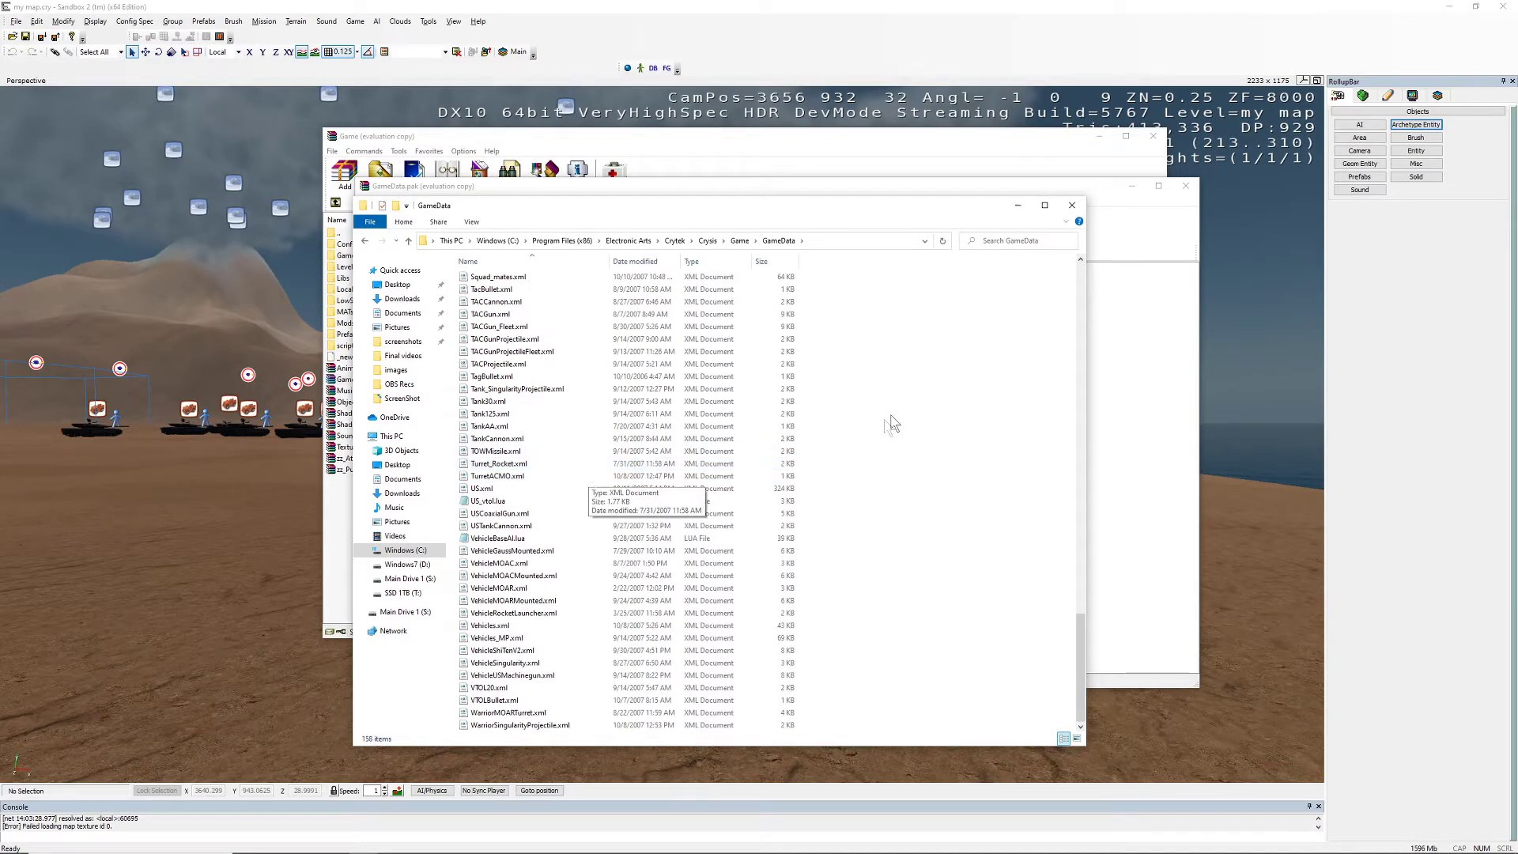
left_click_drag(969, 214, 348, 235)
left_click(402, 225)
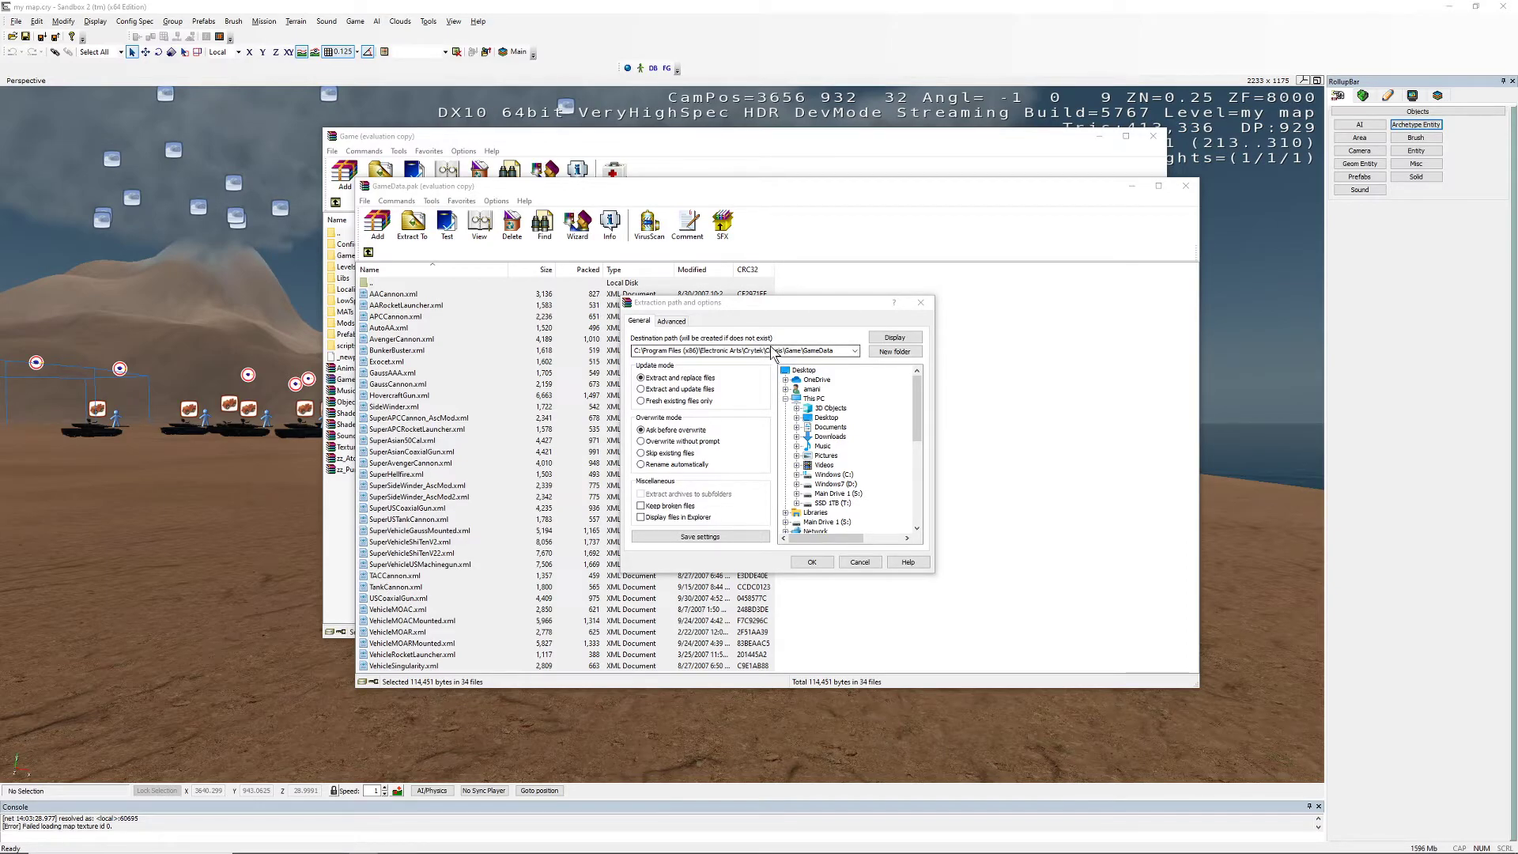
Cancel the extraction, clear the weapon file selection, and minimise both WinRAR windows to return to the Sandbox editor.
left_click(921, 304)
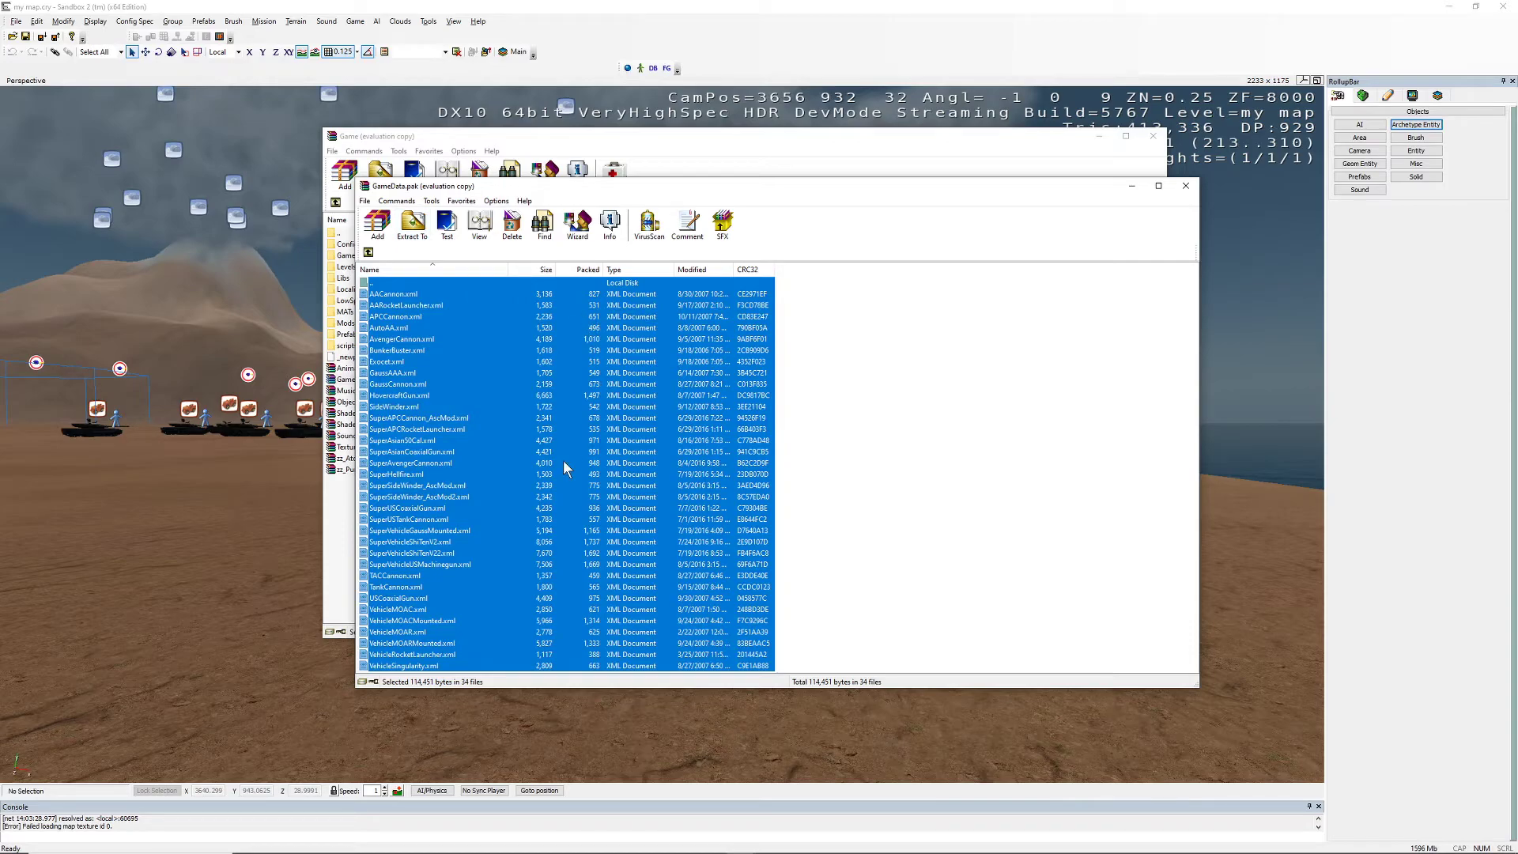
left_click(862, 403)
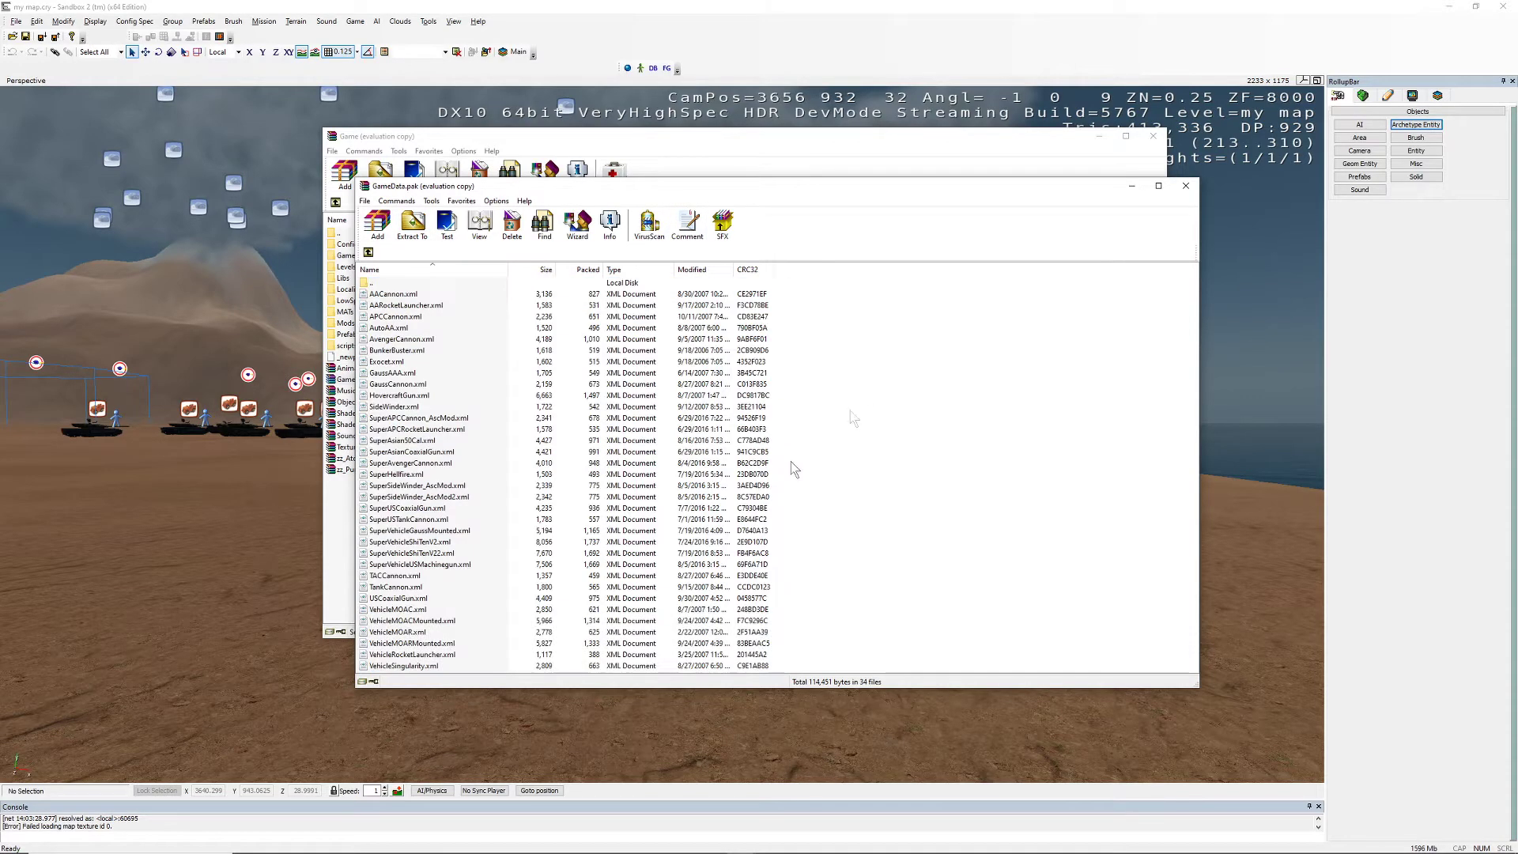
left_click(526, 488)
left_click_drag(972, 191, 1092, 122)
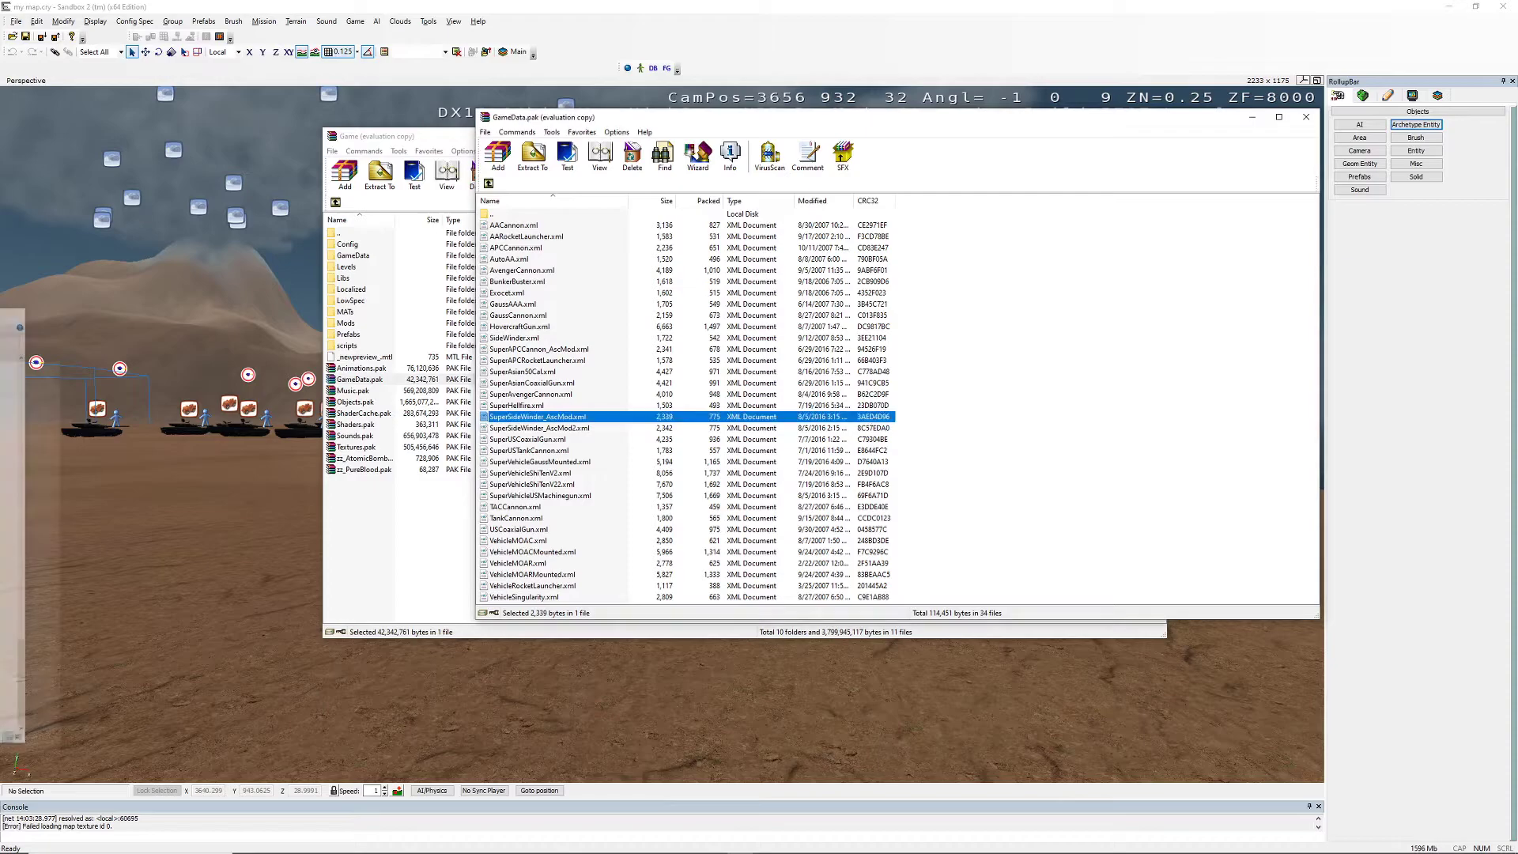
left_click(1251, 118)
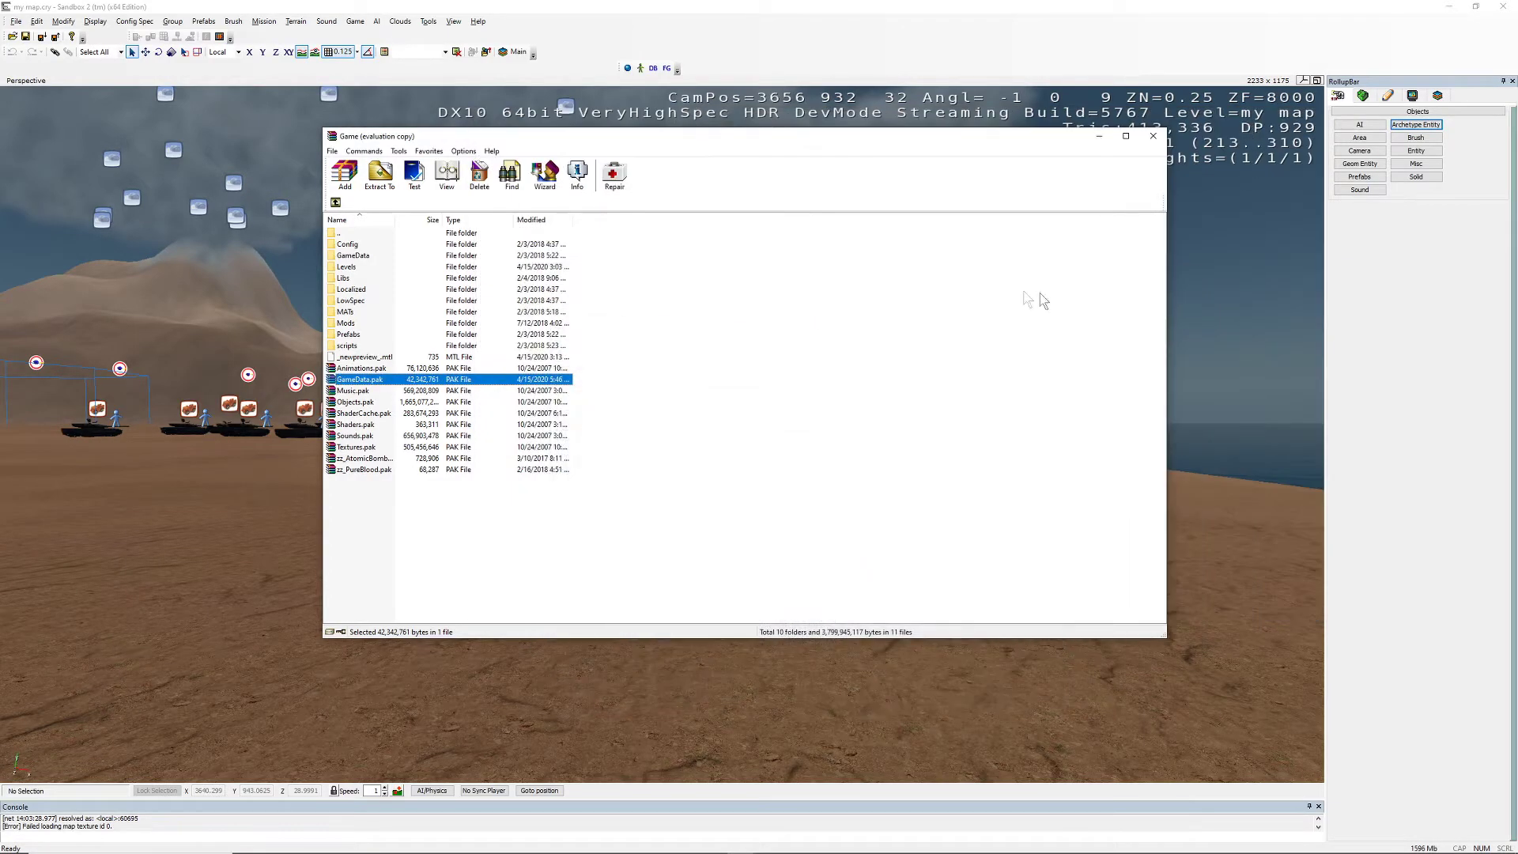
left_click(1105, 129)
Create a flow graph for the Asian LTV jeep in a new group named invincible car.
key("w")
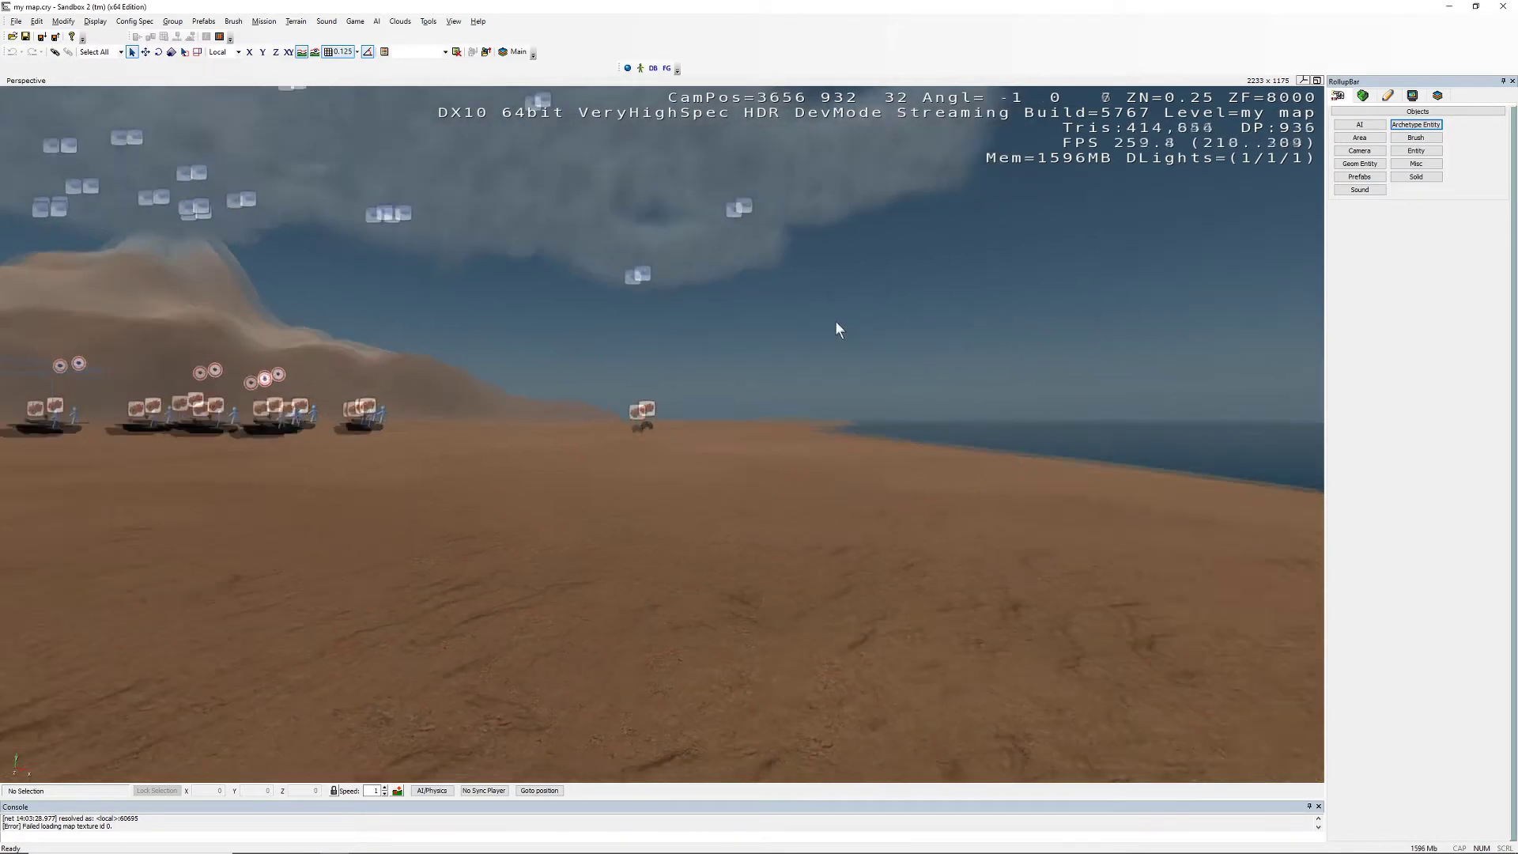
right_click_drag(932, 387, 934, 390)
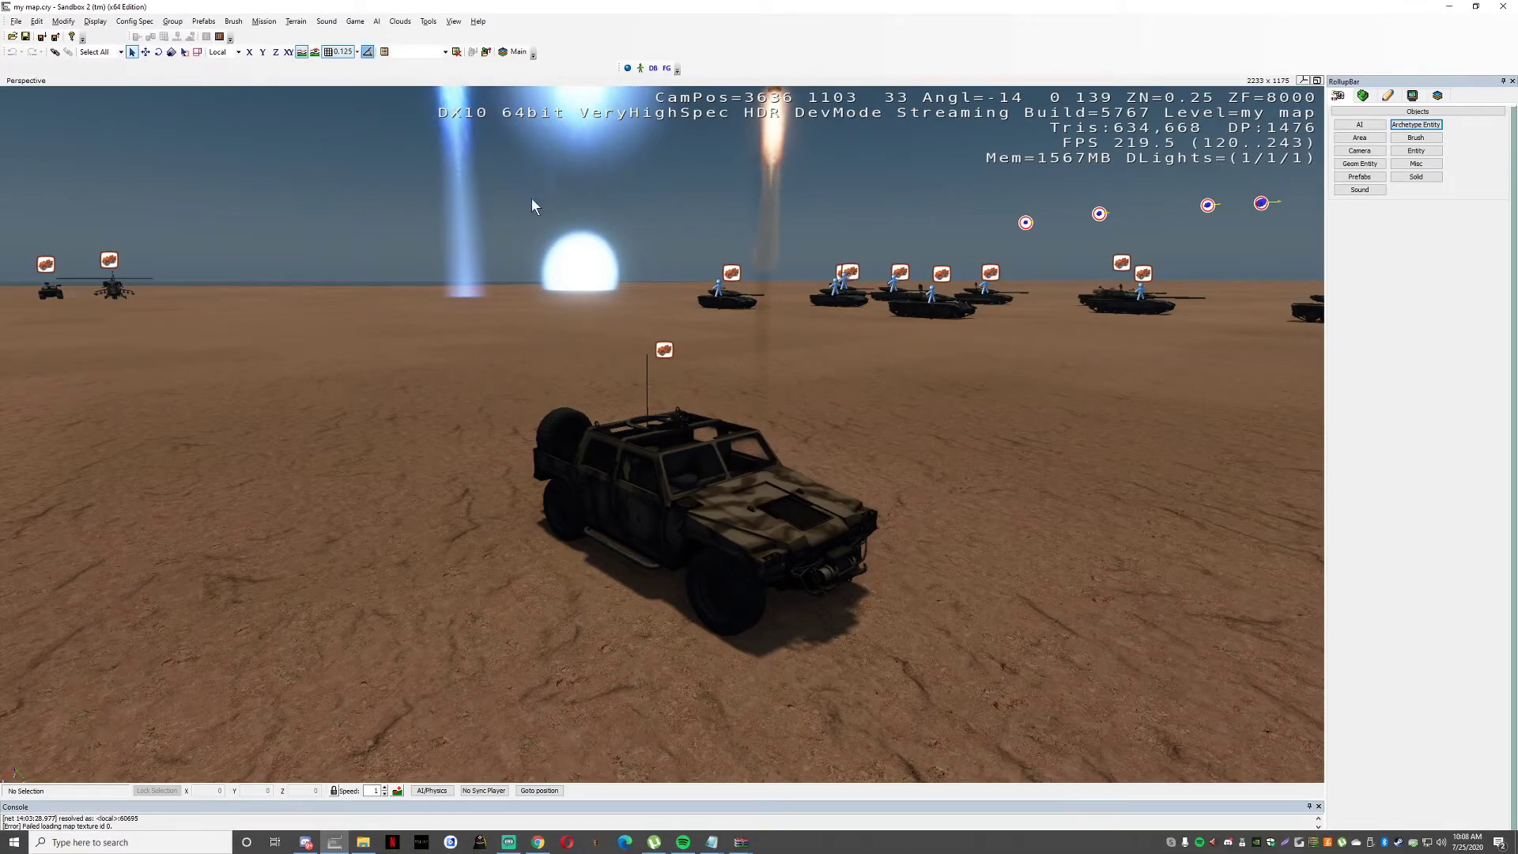
left_click(665, 350)
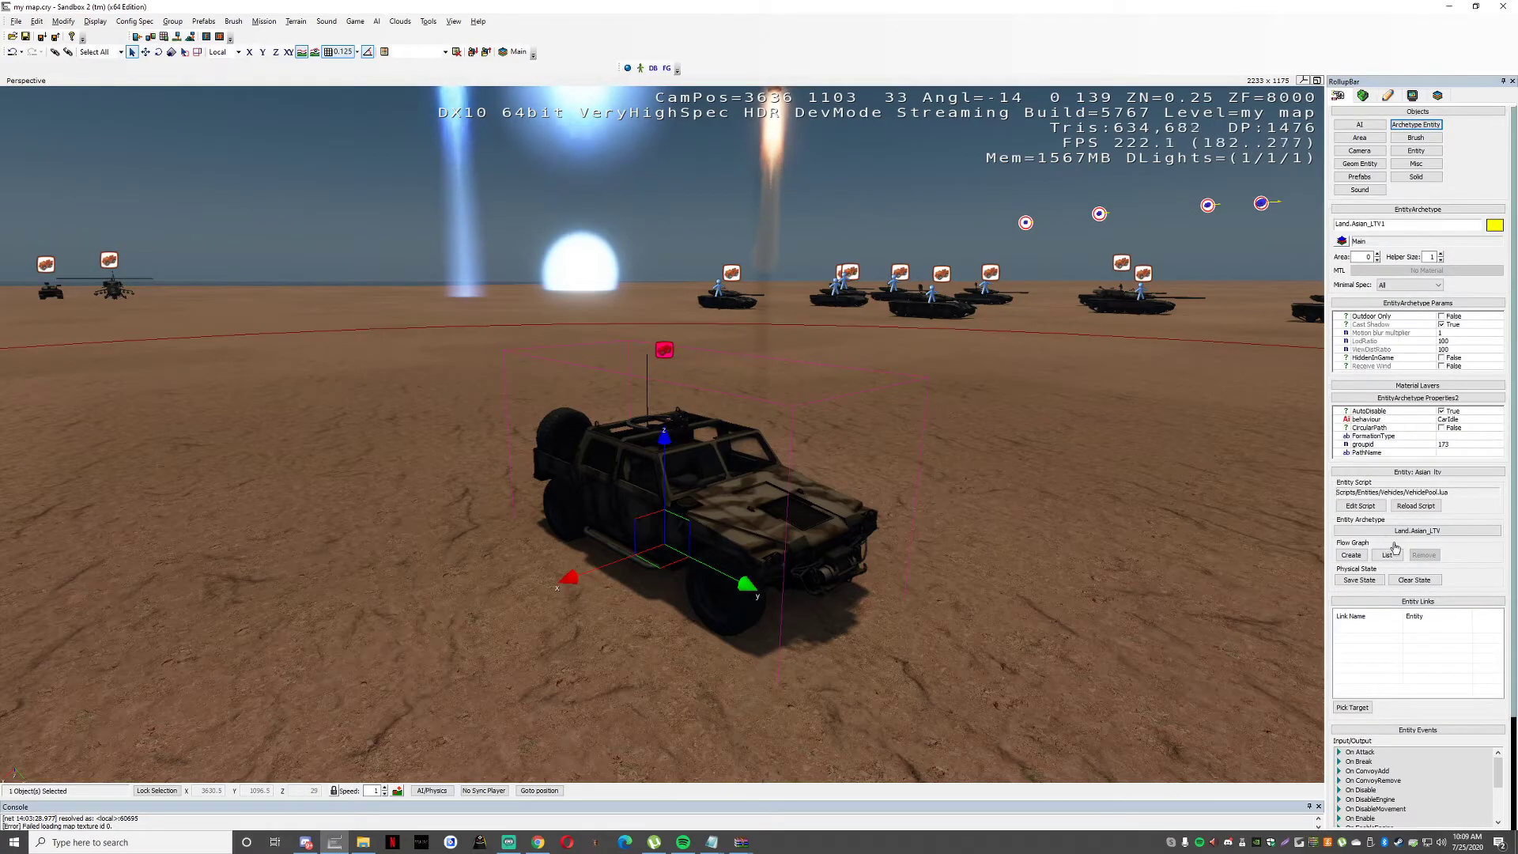
left_click(1351, 555)
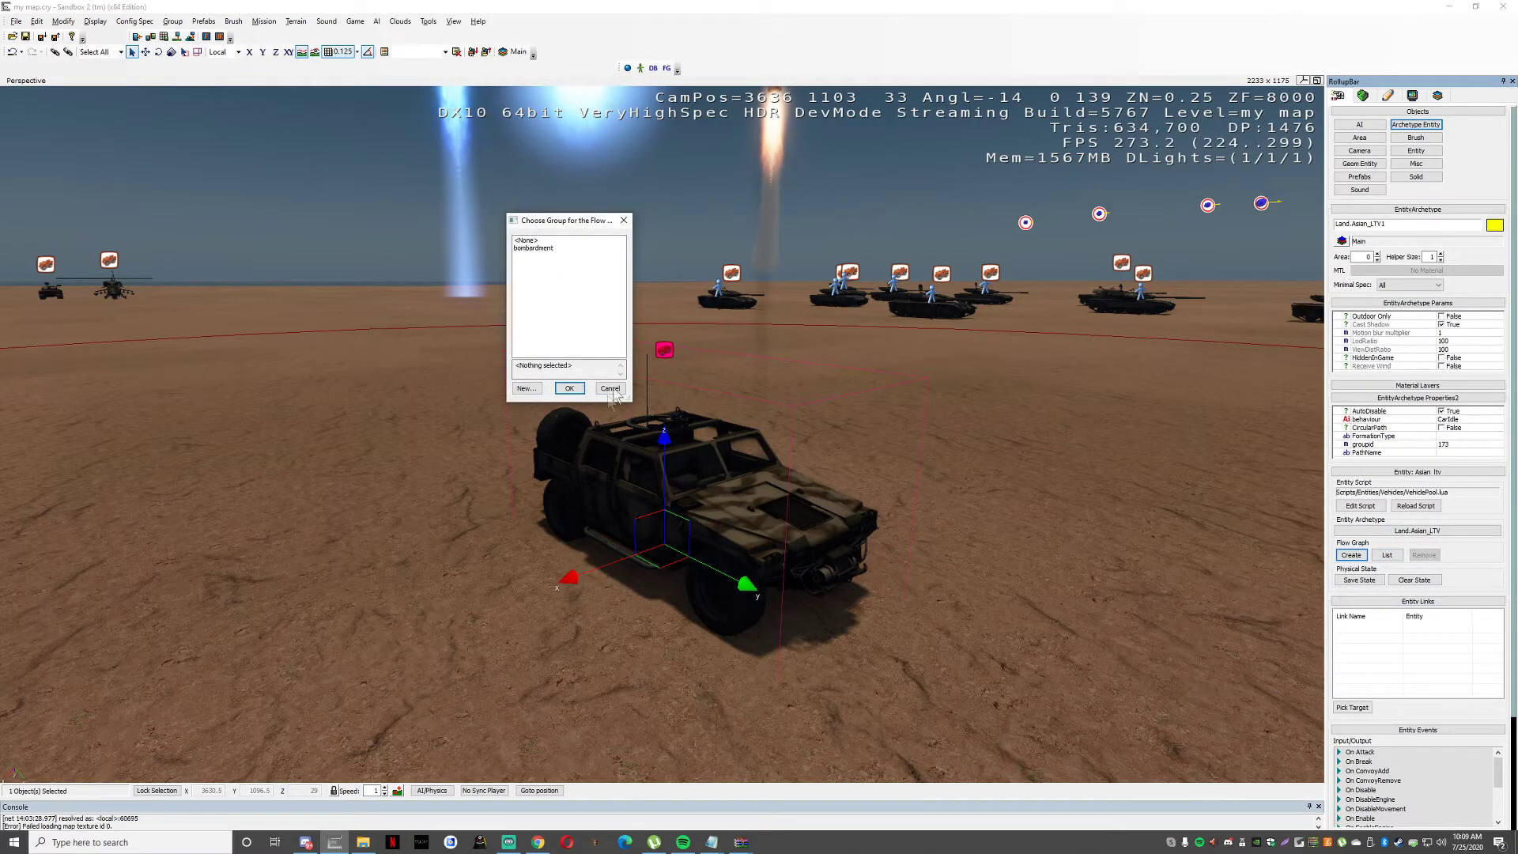
left_click(534, 392)
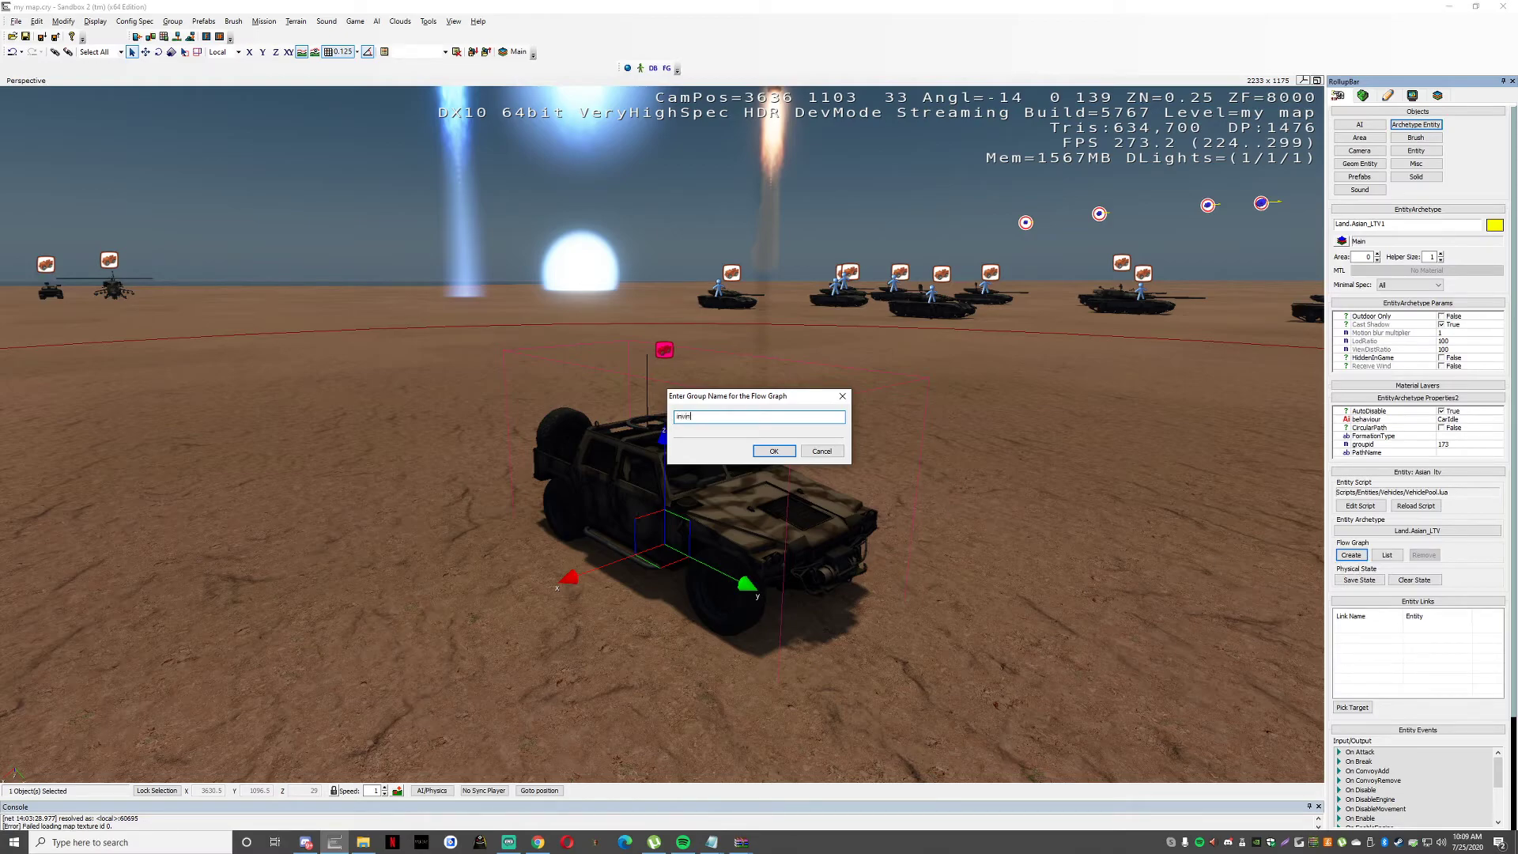
key("Return")
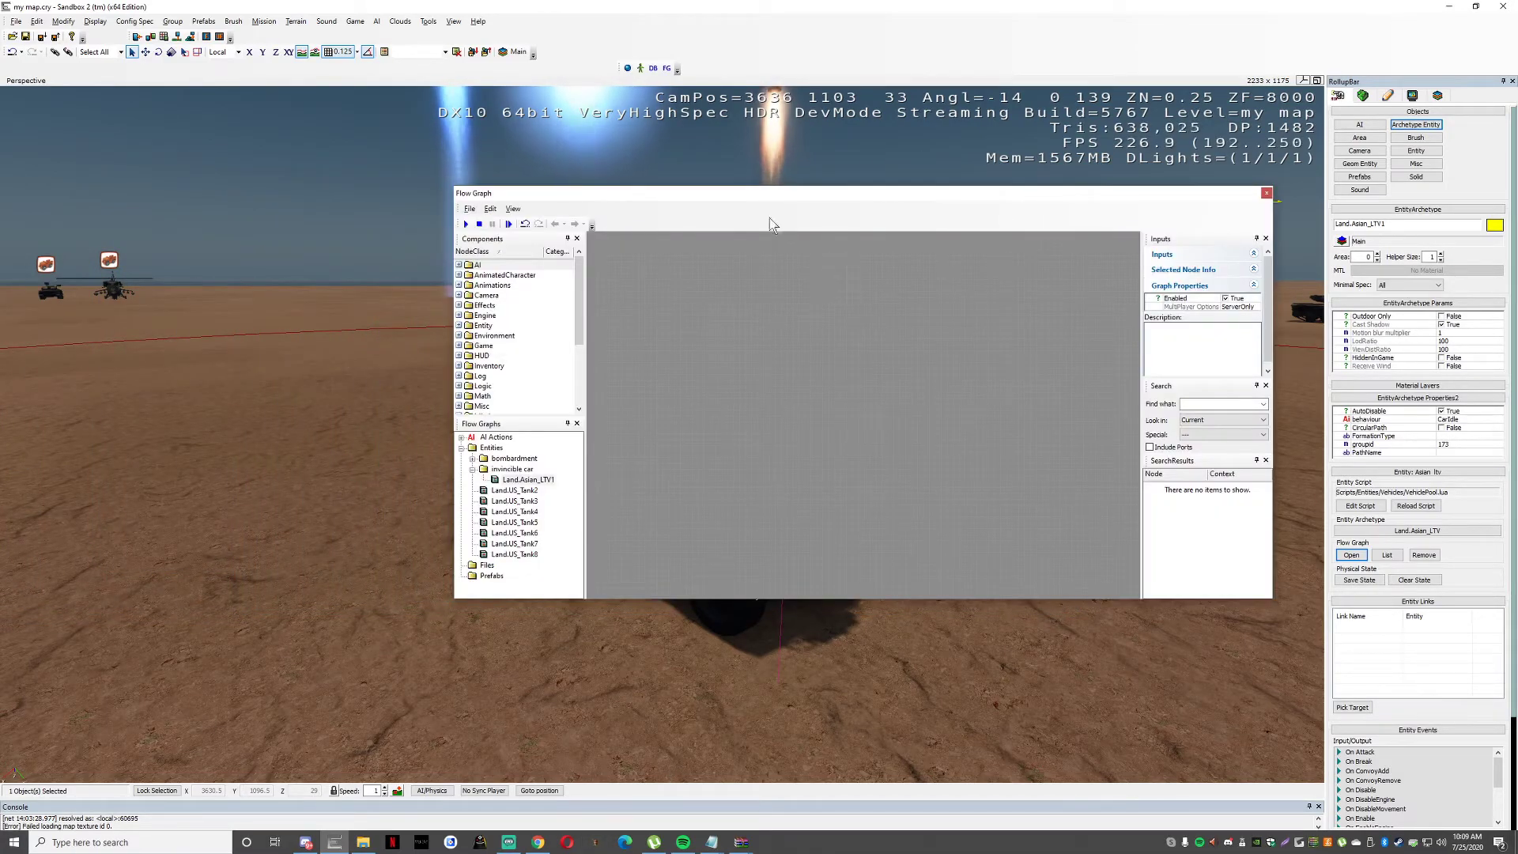
Add a Misc Start node to the jeep's empty flow graph and move the Flow Graph window off the jeep.
left_click_drag(801, 198, 939, 192)
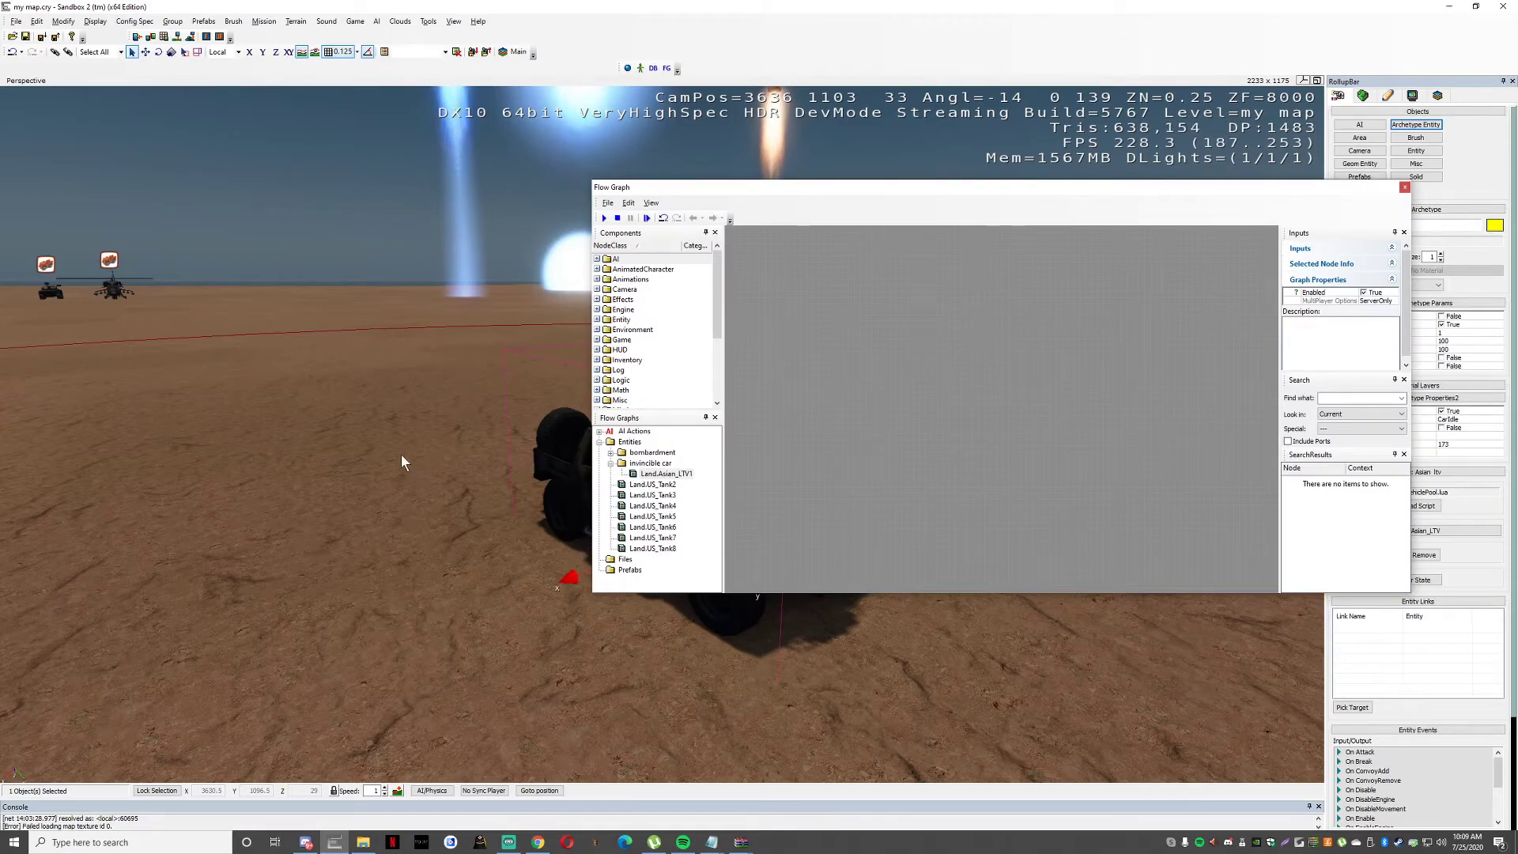
left_click_drag(765, 192, 493, 171)
right_click(570, 336)
mouse_move(636, 346)
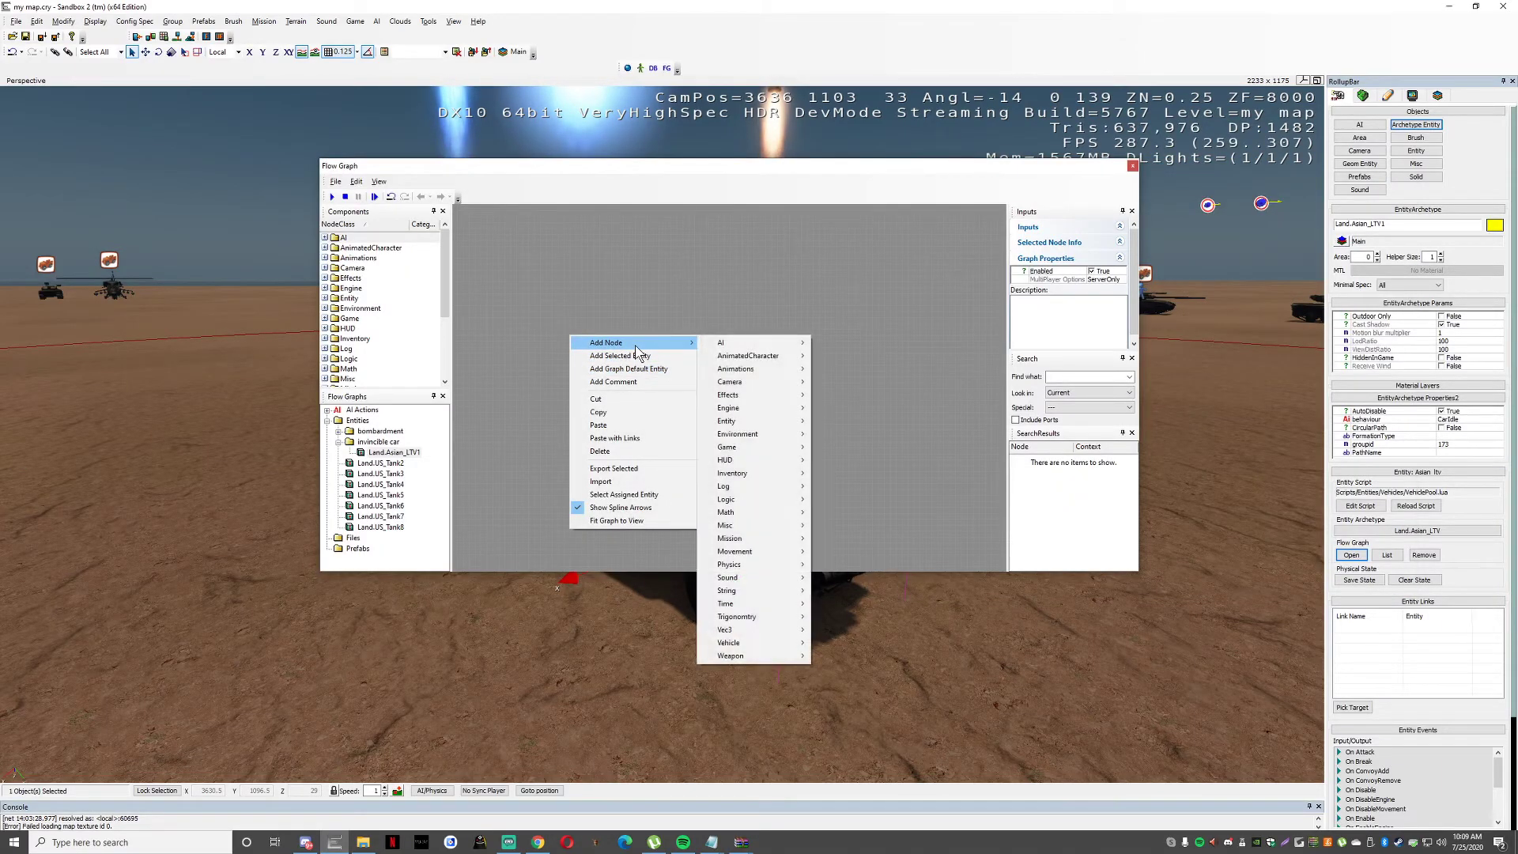
right_click(555, 261)
mouse_move(648, 272)
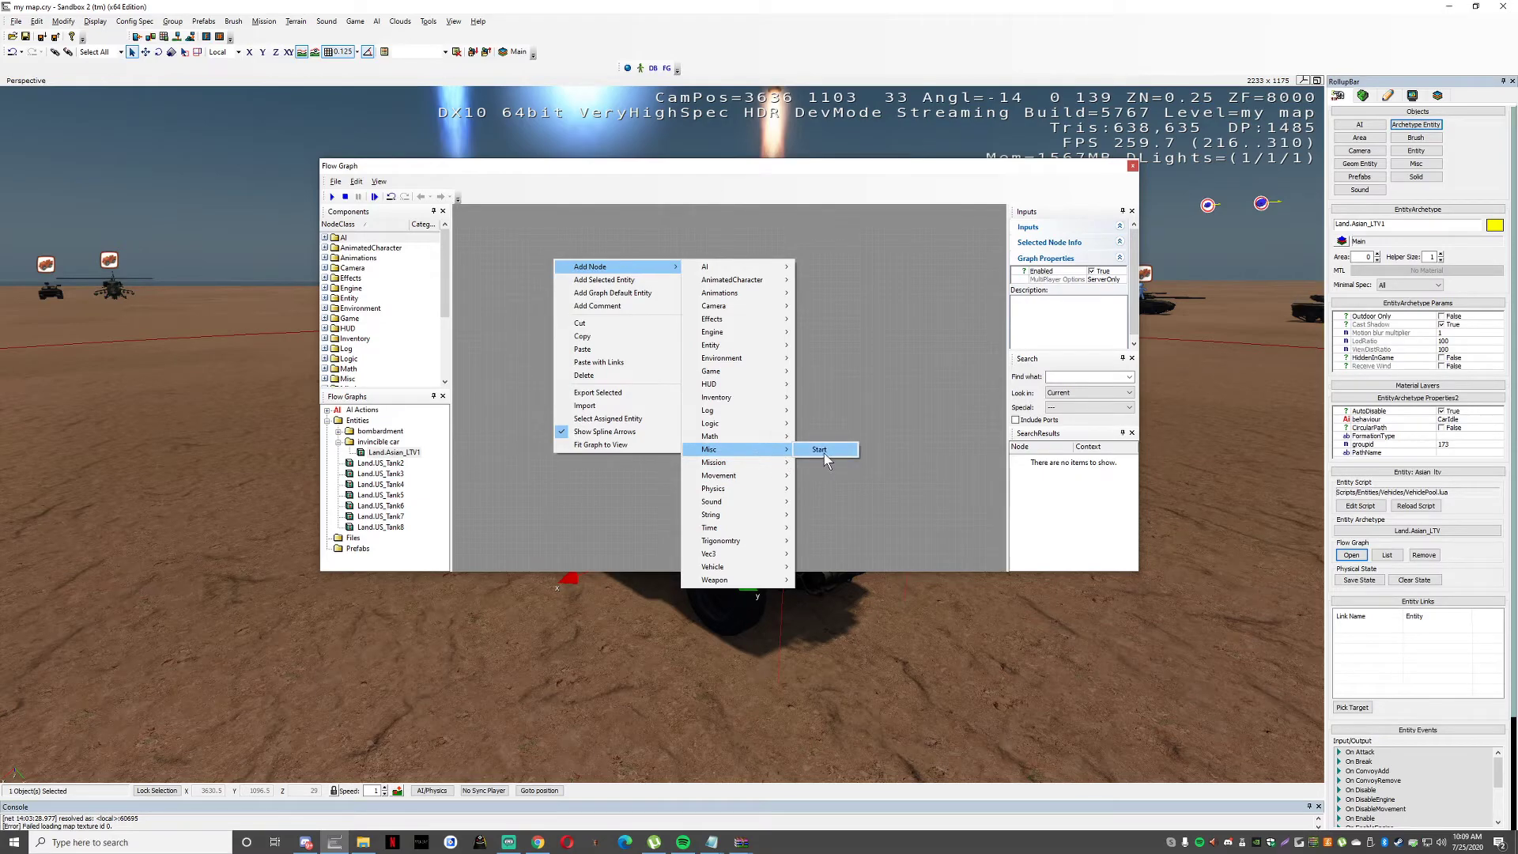
left_click(820, 450)
left_click_drag(690, 169, 409, 186)
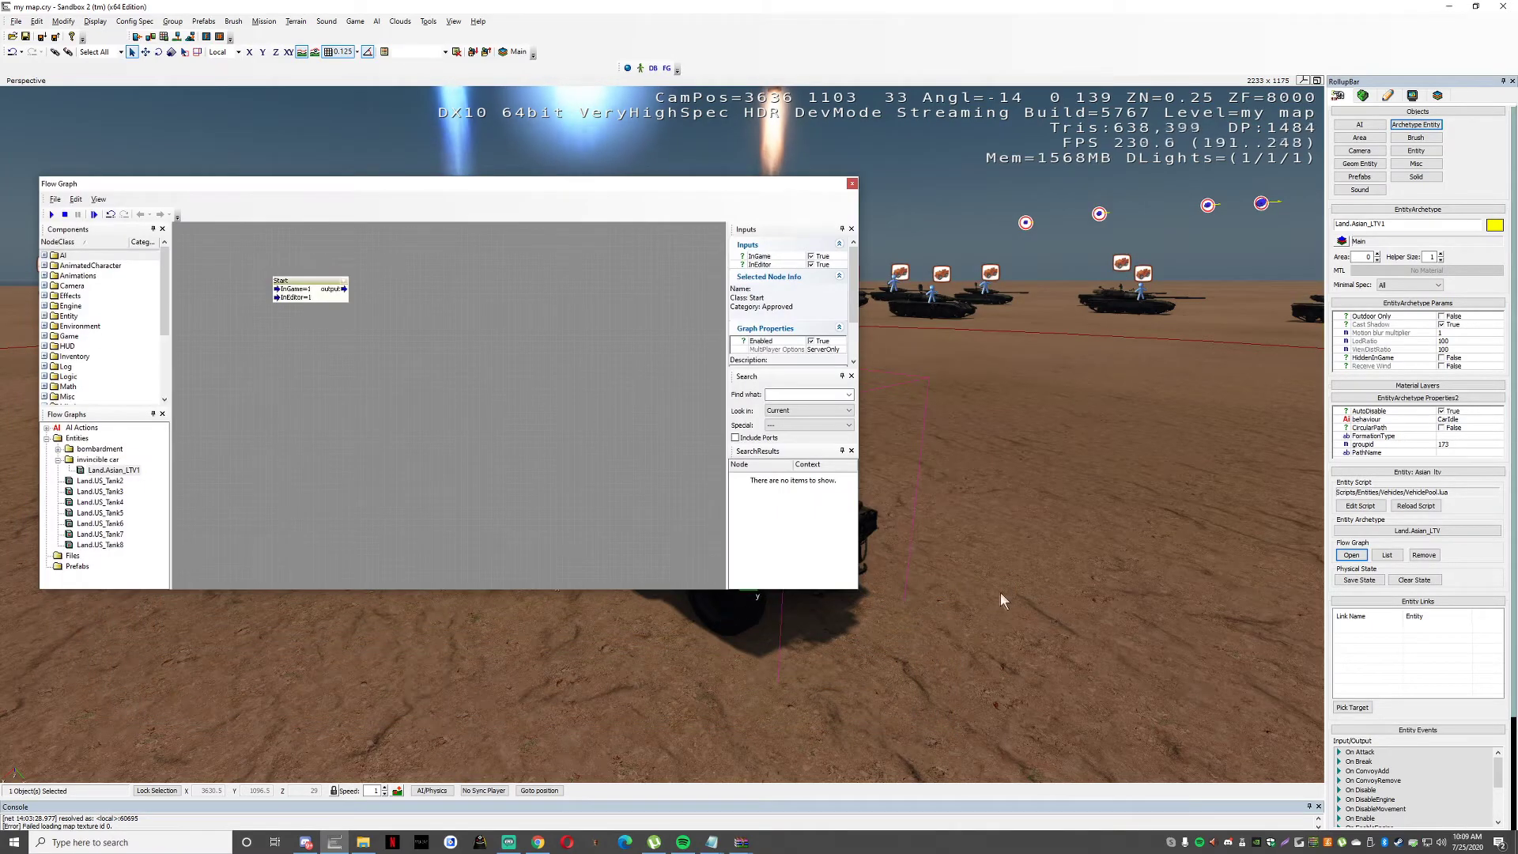
left_click_drag(707, 174, 606, 179)
right_click(412, 278)
left_click(461, 298)
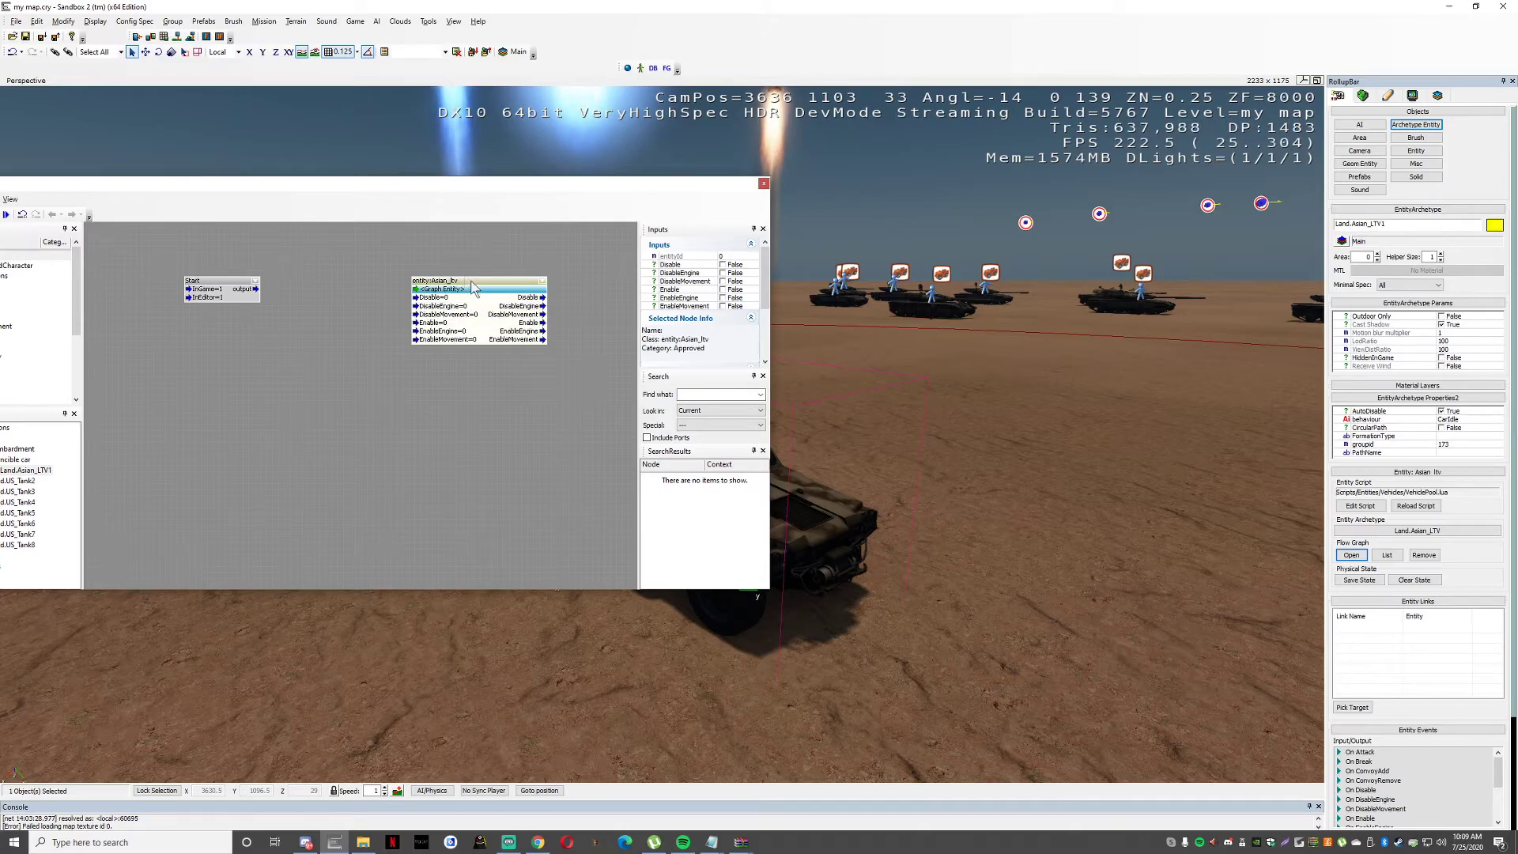
right_click(472, 287)
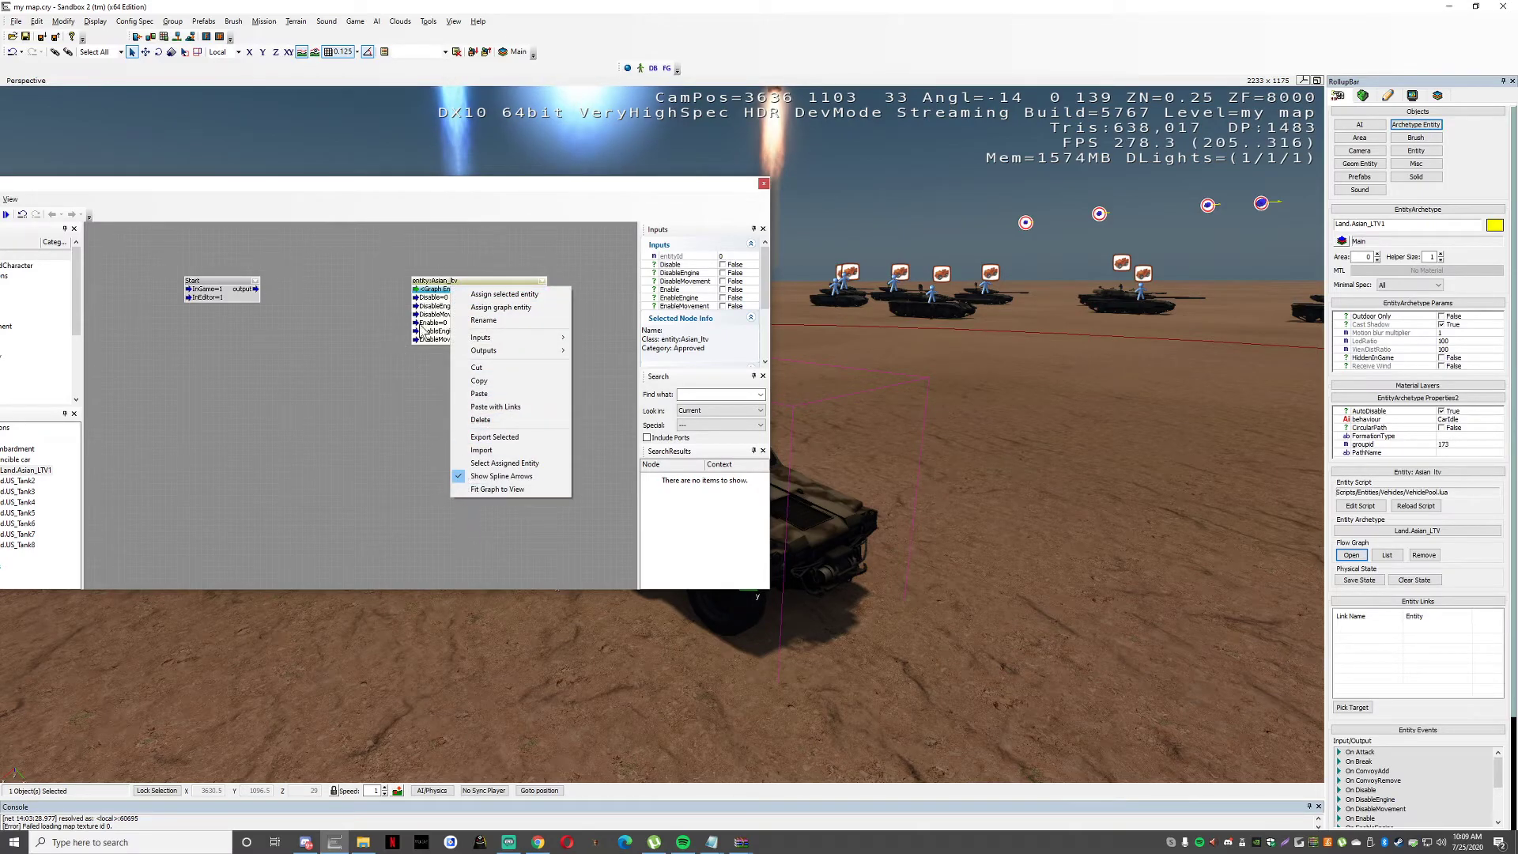
key("Escape")
key("Delete")
Add a Vehicle:VehicleDamage node and link the Start node's output to its Indestructible input.
right_click(389, 256)
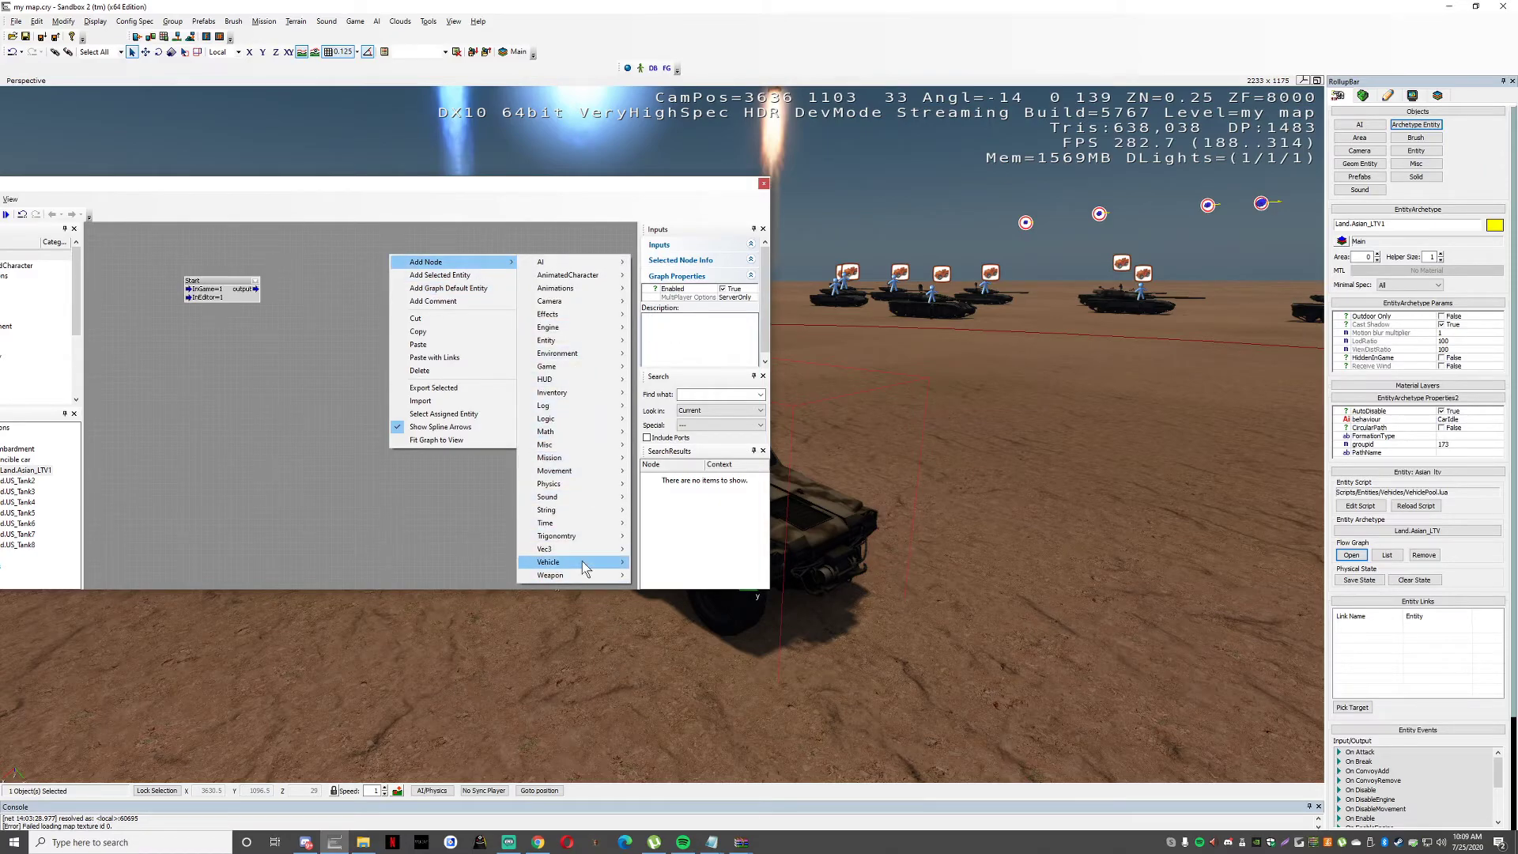
mouse_move(583, 569)
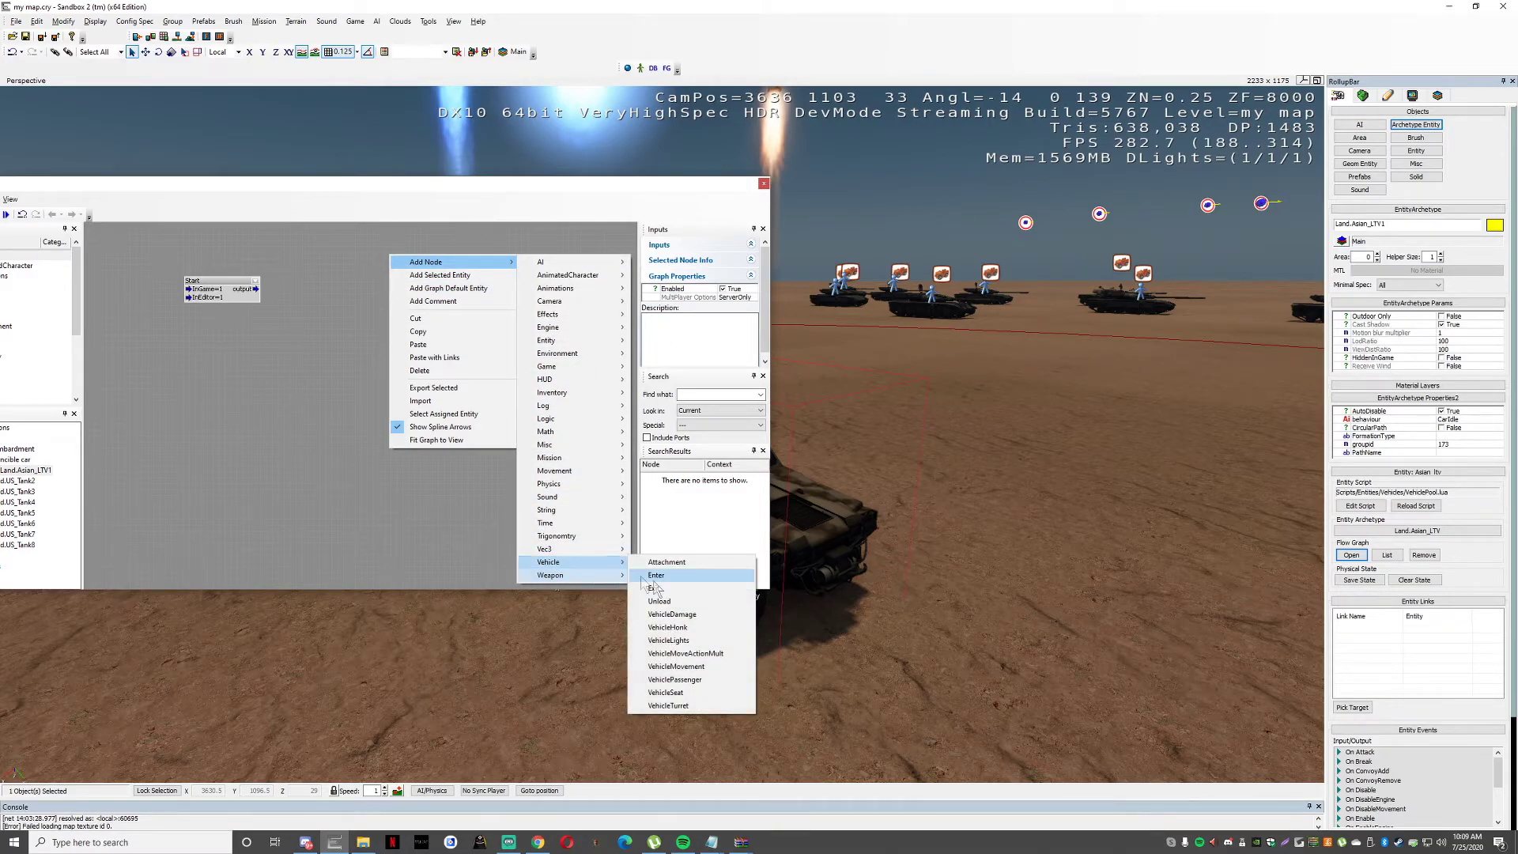
left_click(673, 615)
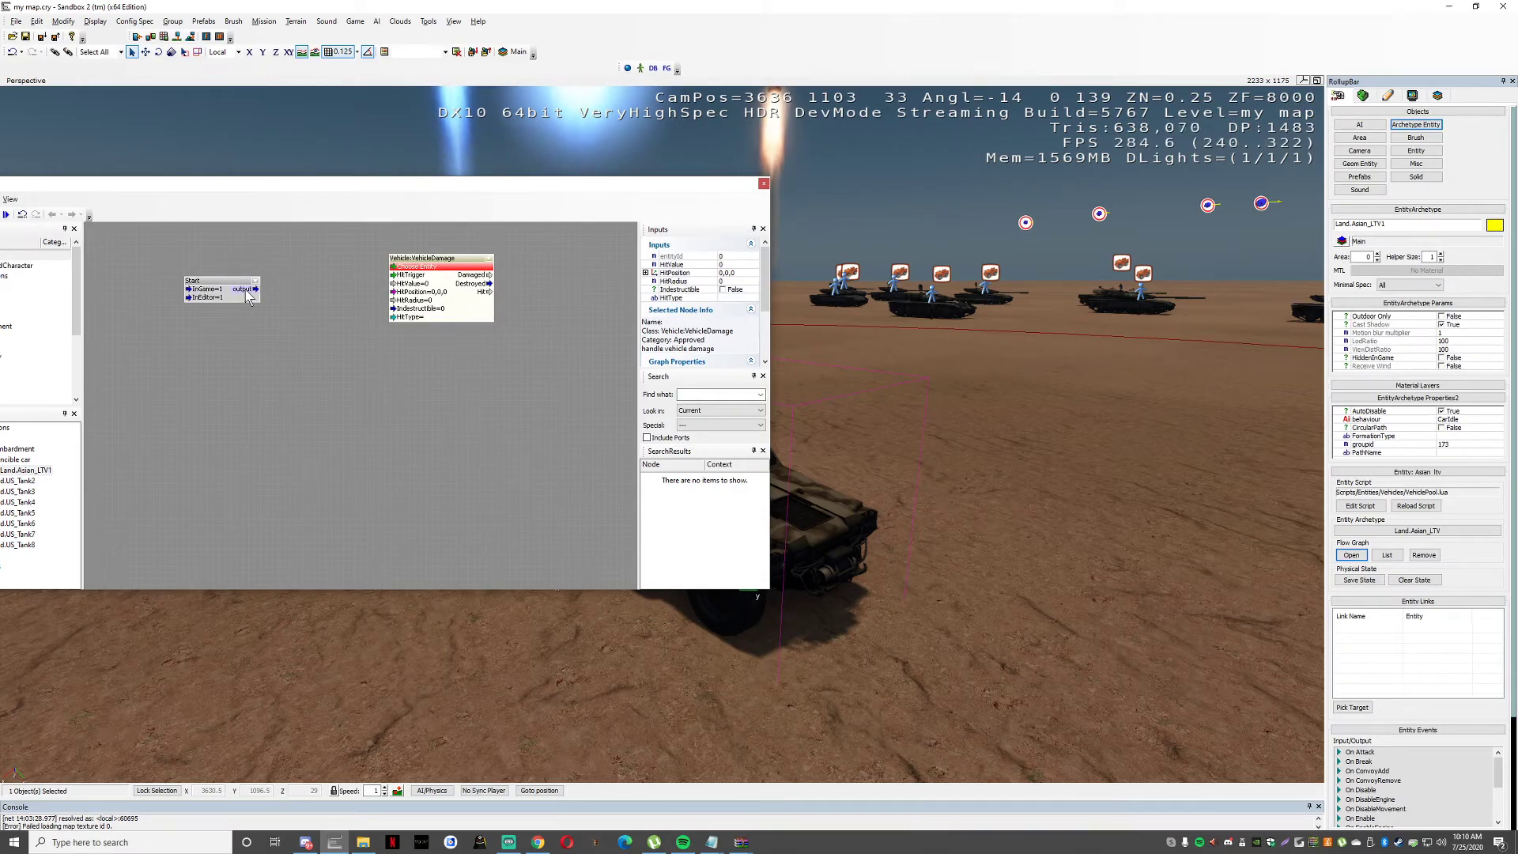
left_click_drag(248, 292, 404, 319)
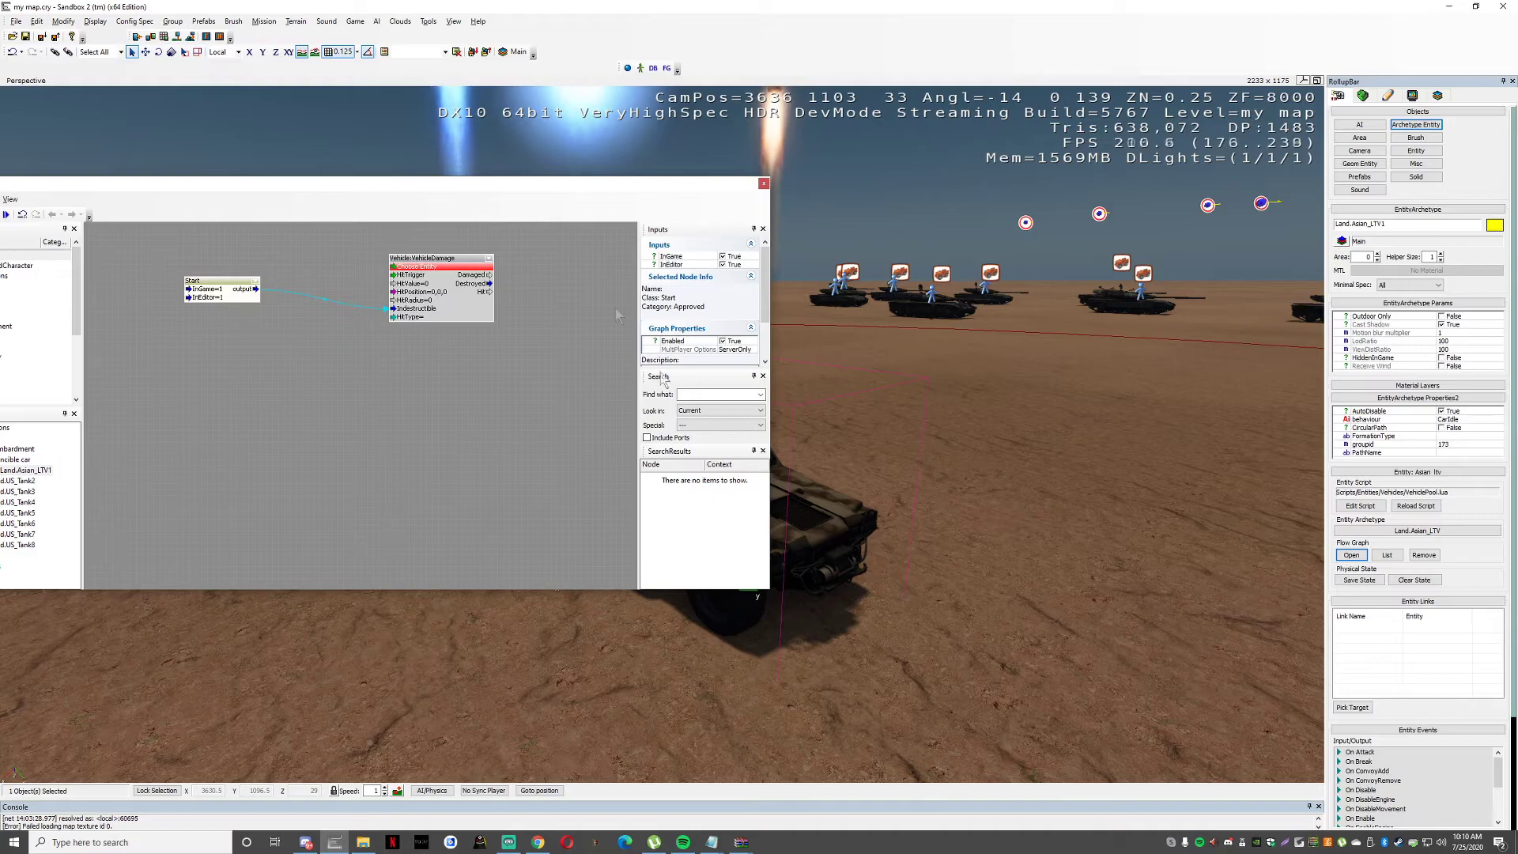
Resize the Flow Graph window to show the whole graph and assign the selected jeep entity to the VehicleDamage node.
left_click_drag(609, 188, 1179, 305)
double_click(1205, 82)
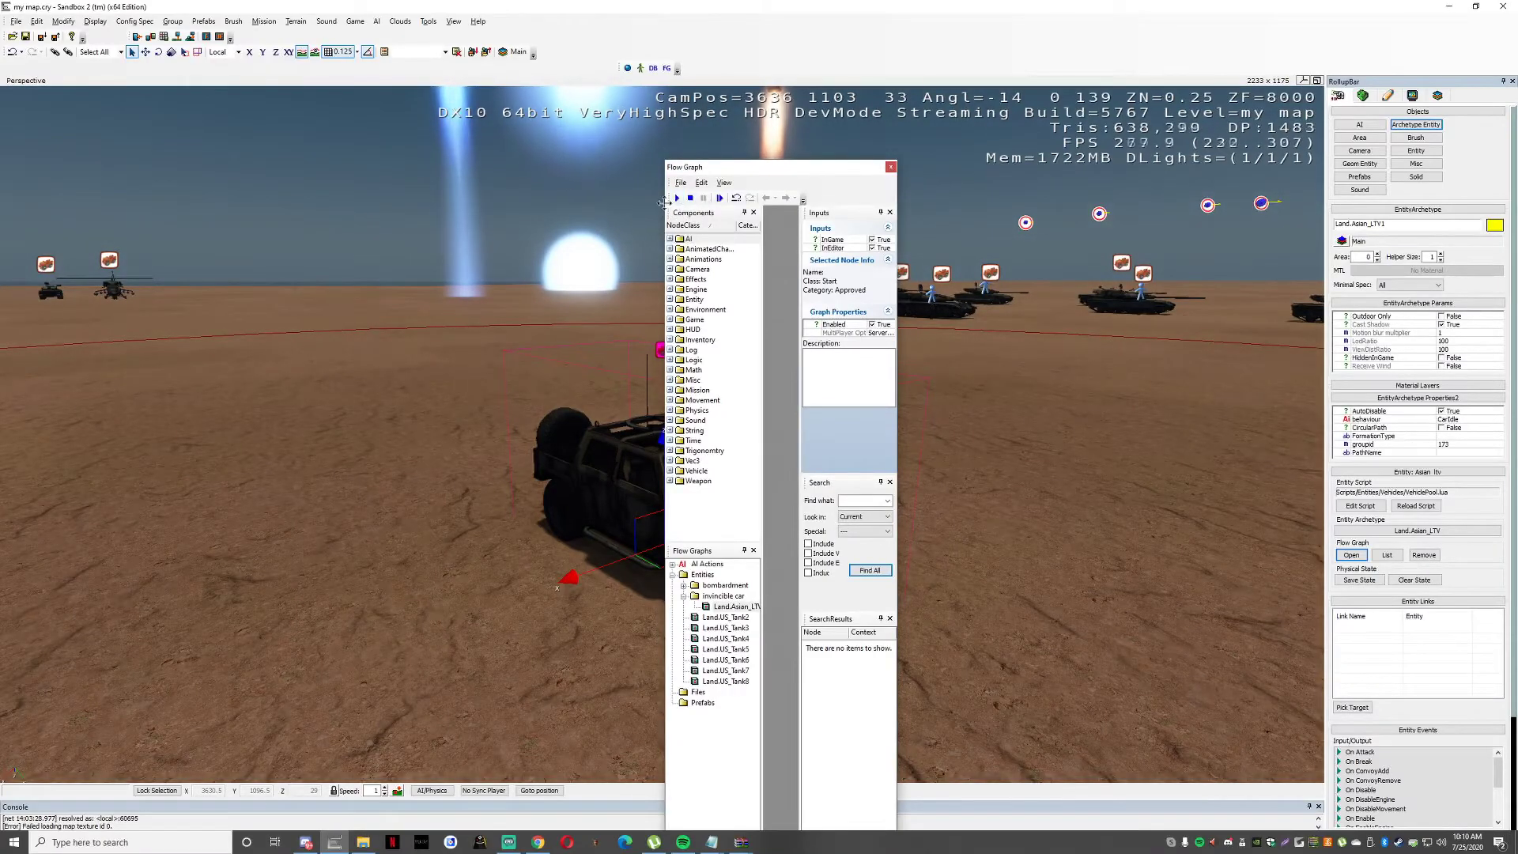
left_click_drag(663, 204, 144, 203)
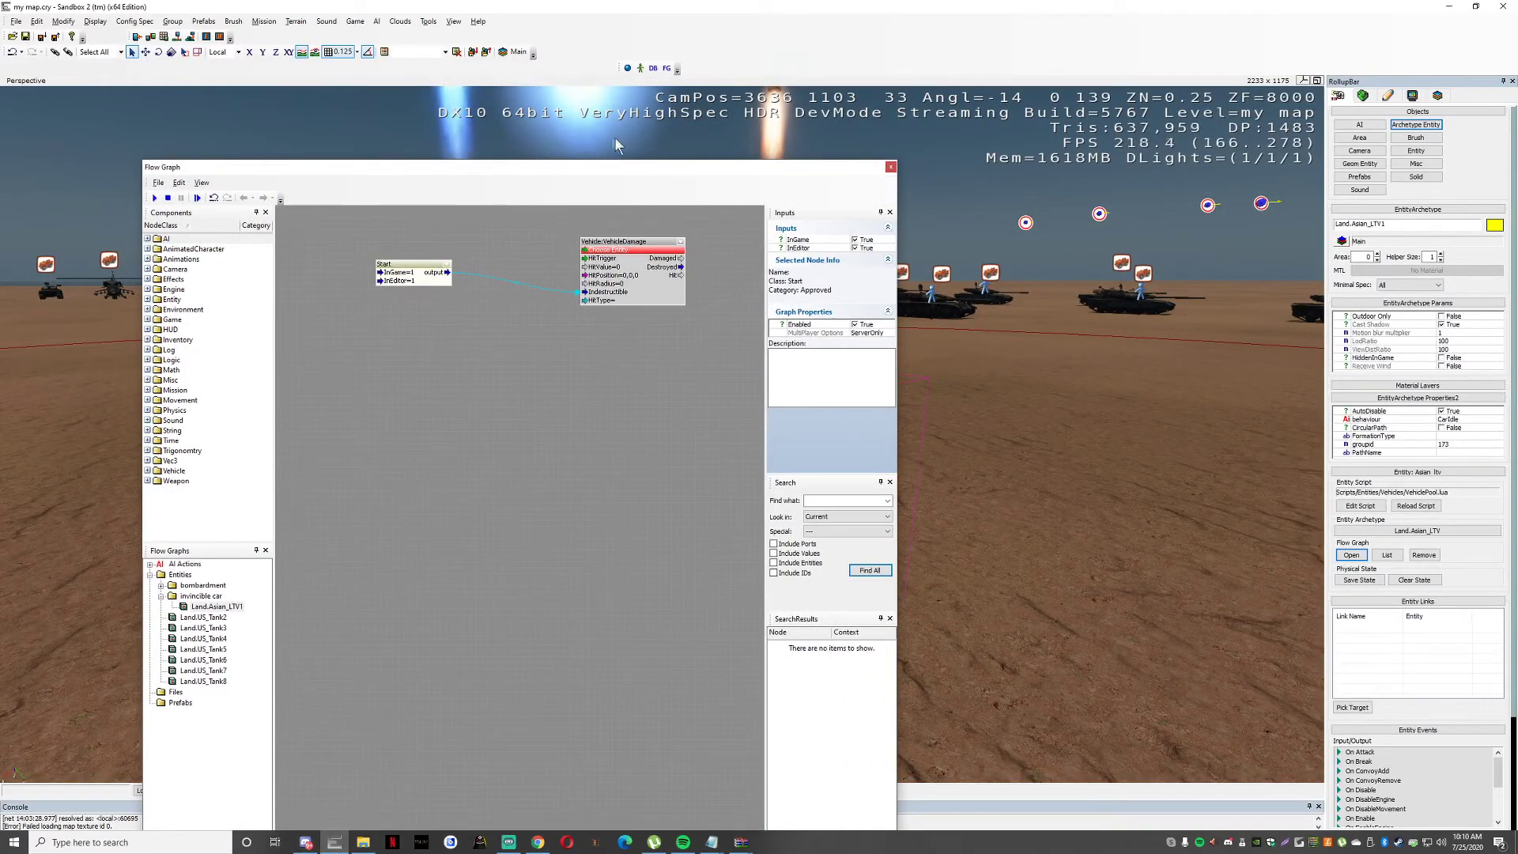
left_click_drag(622, 168, 573, 177)
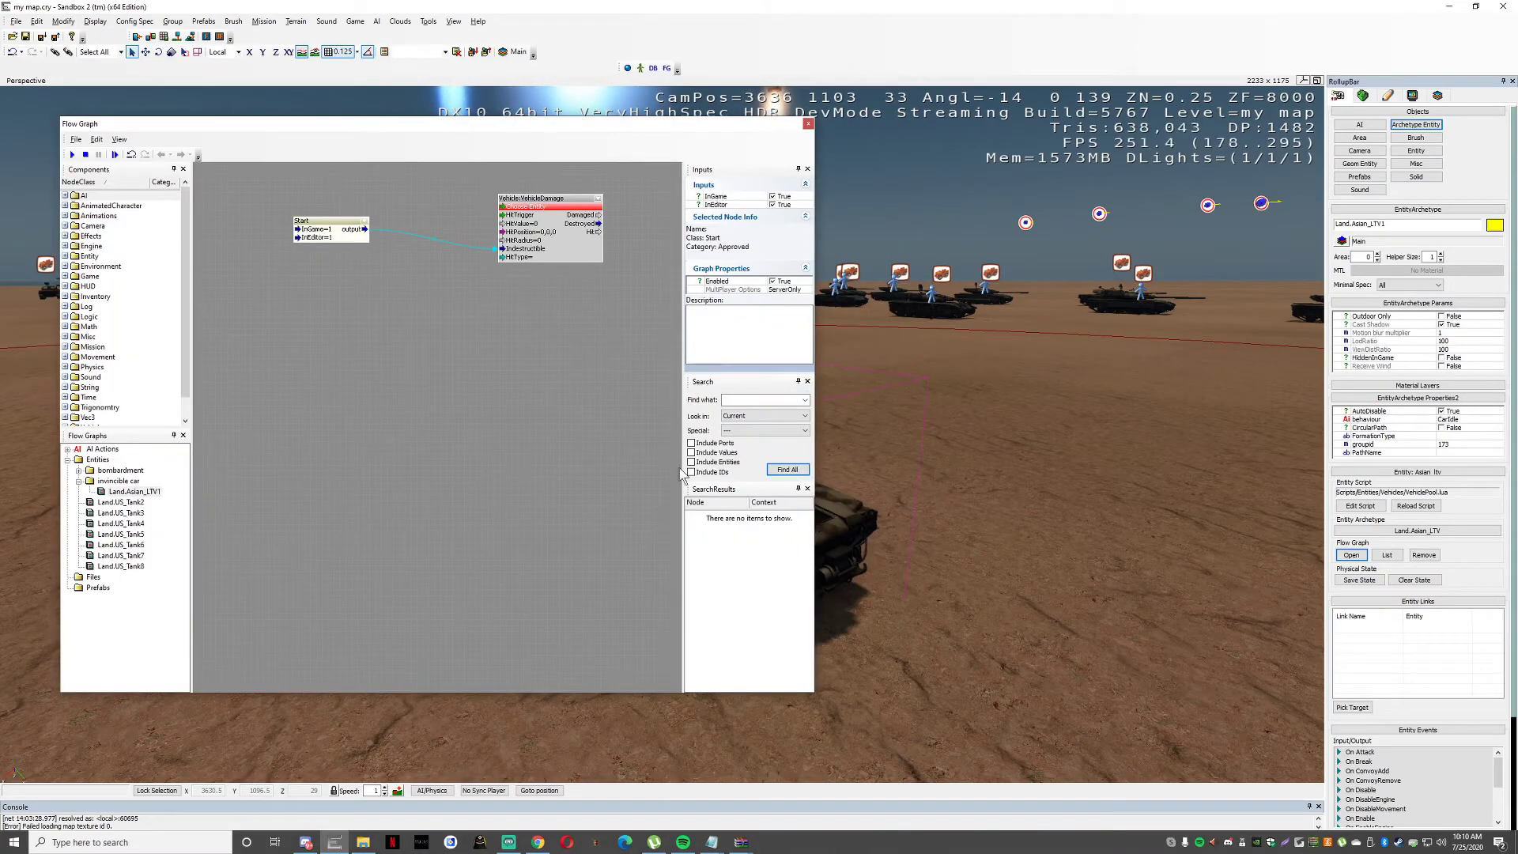
right_click(545, 220)
left_click(596, 227)
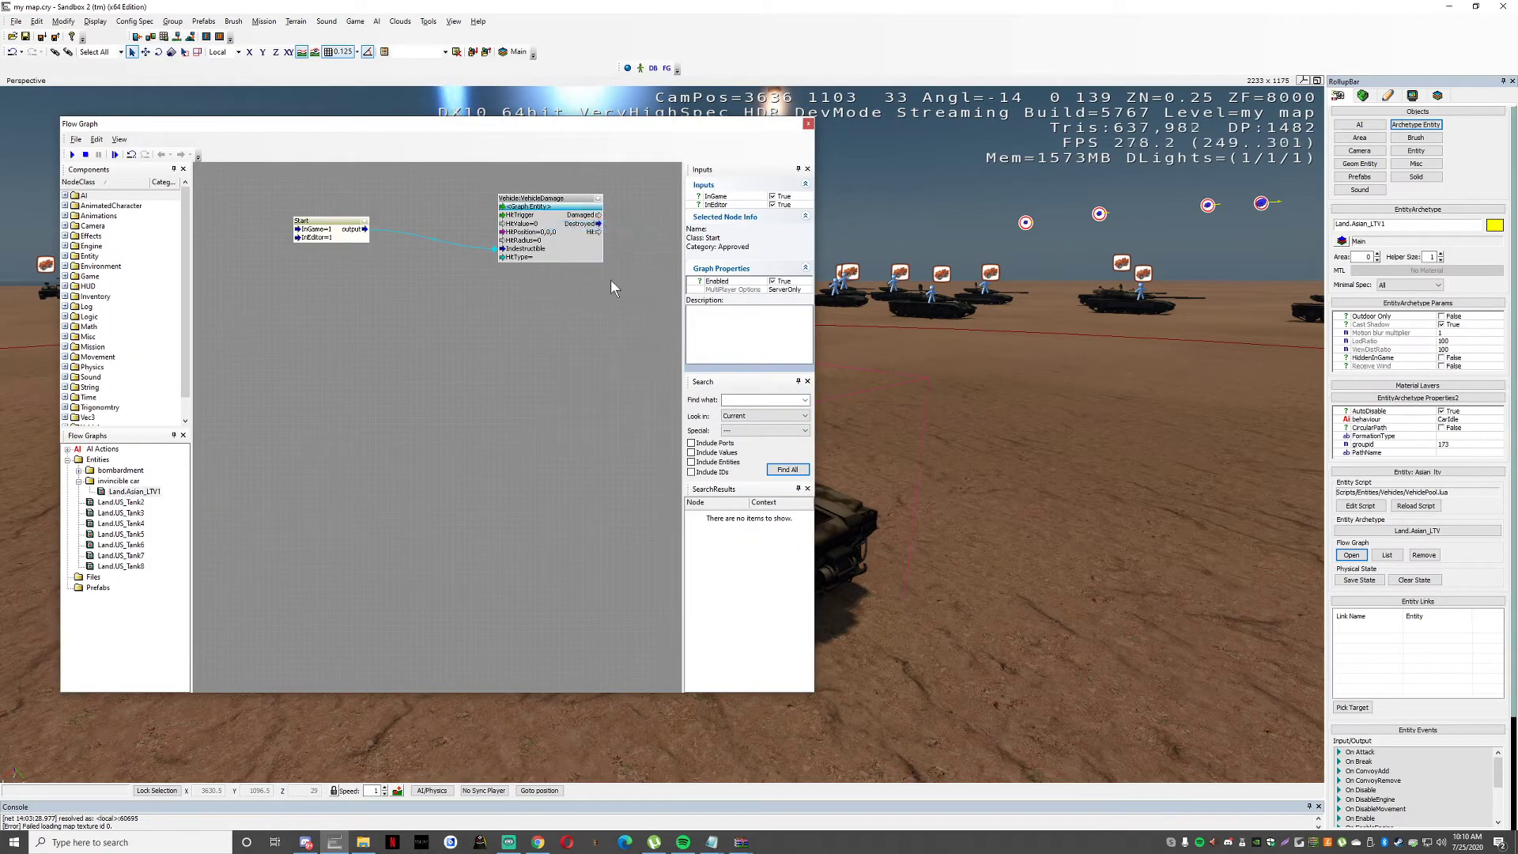
right_click(545, 218)
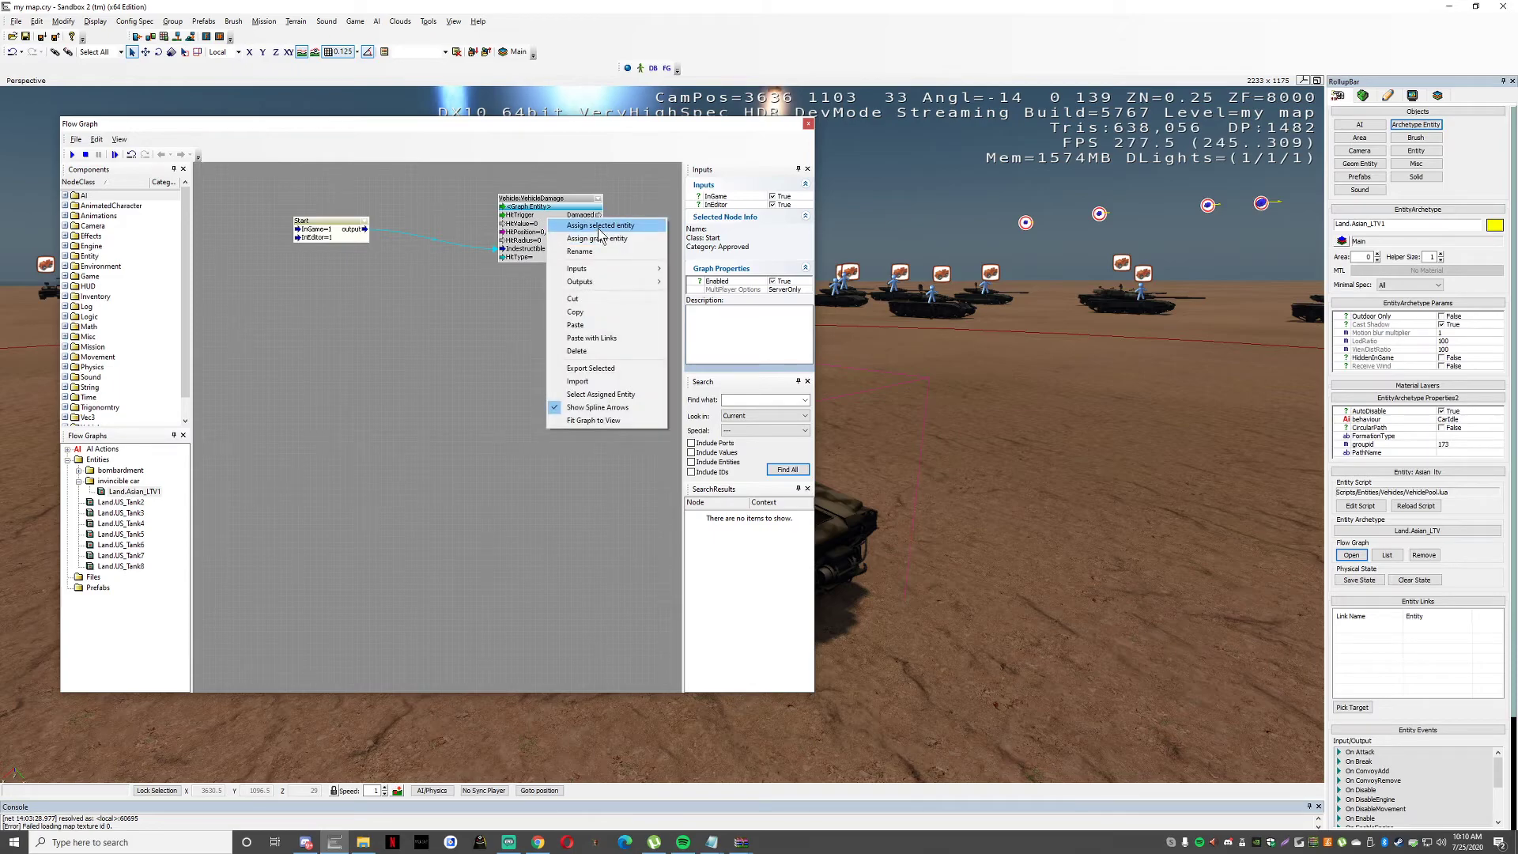
left_click(440, 340)
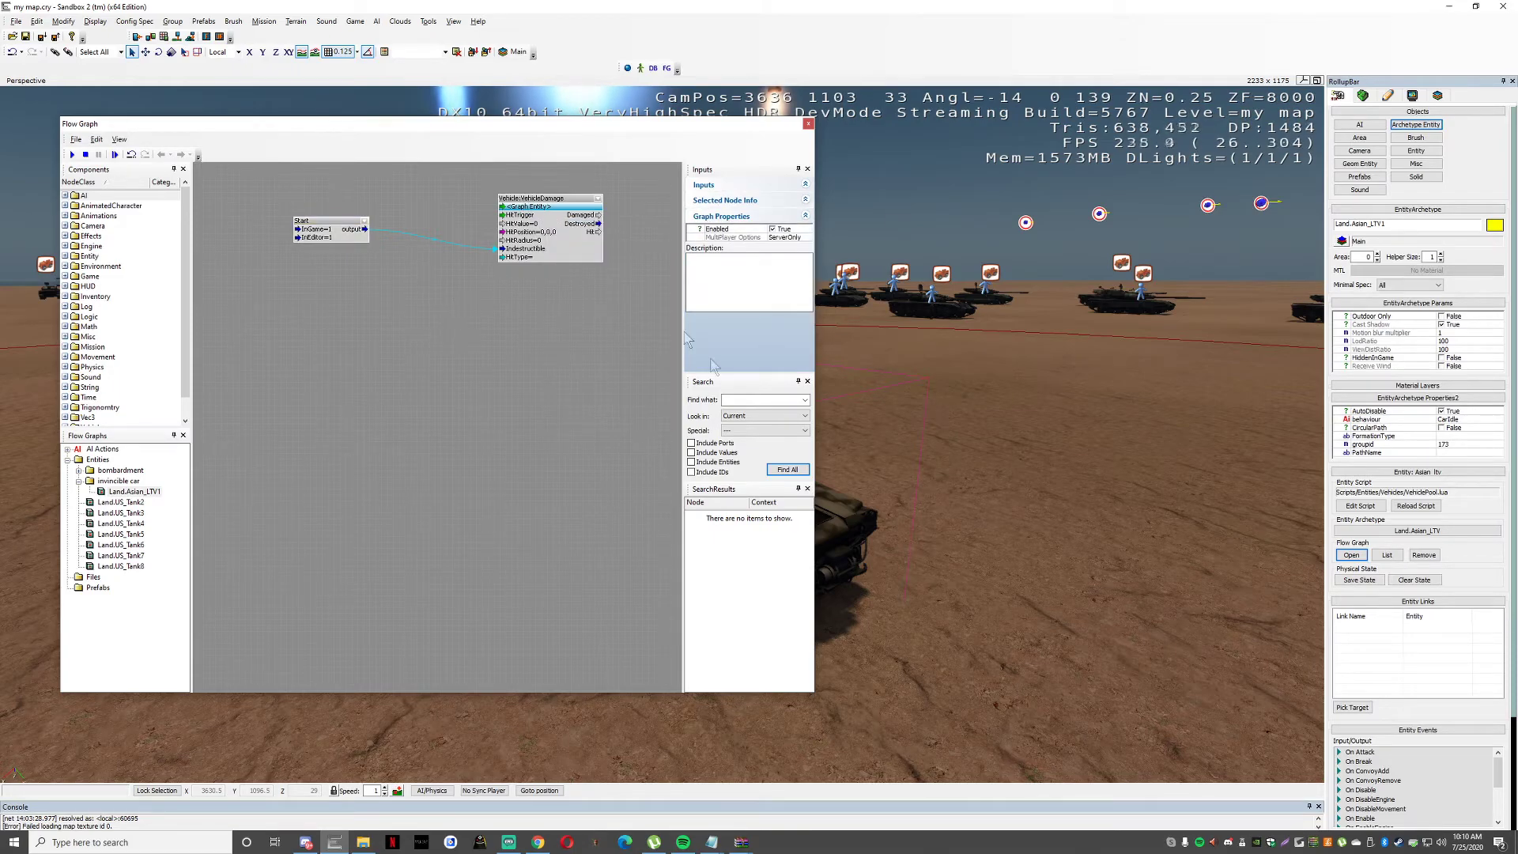
Test the level in game mode with the Flow Graph window moved aside, and close the Flow Graph after leaving the game.
left_click_drag(559, 134, 1265, 149)
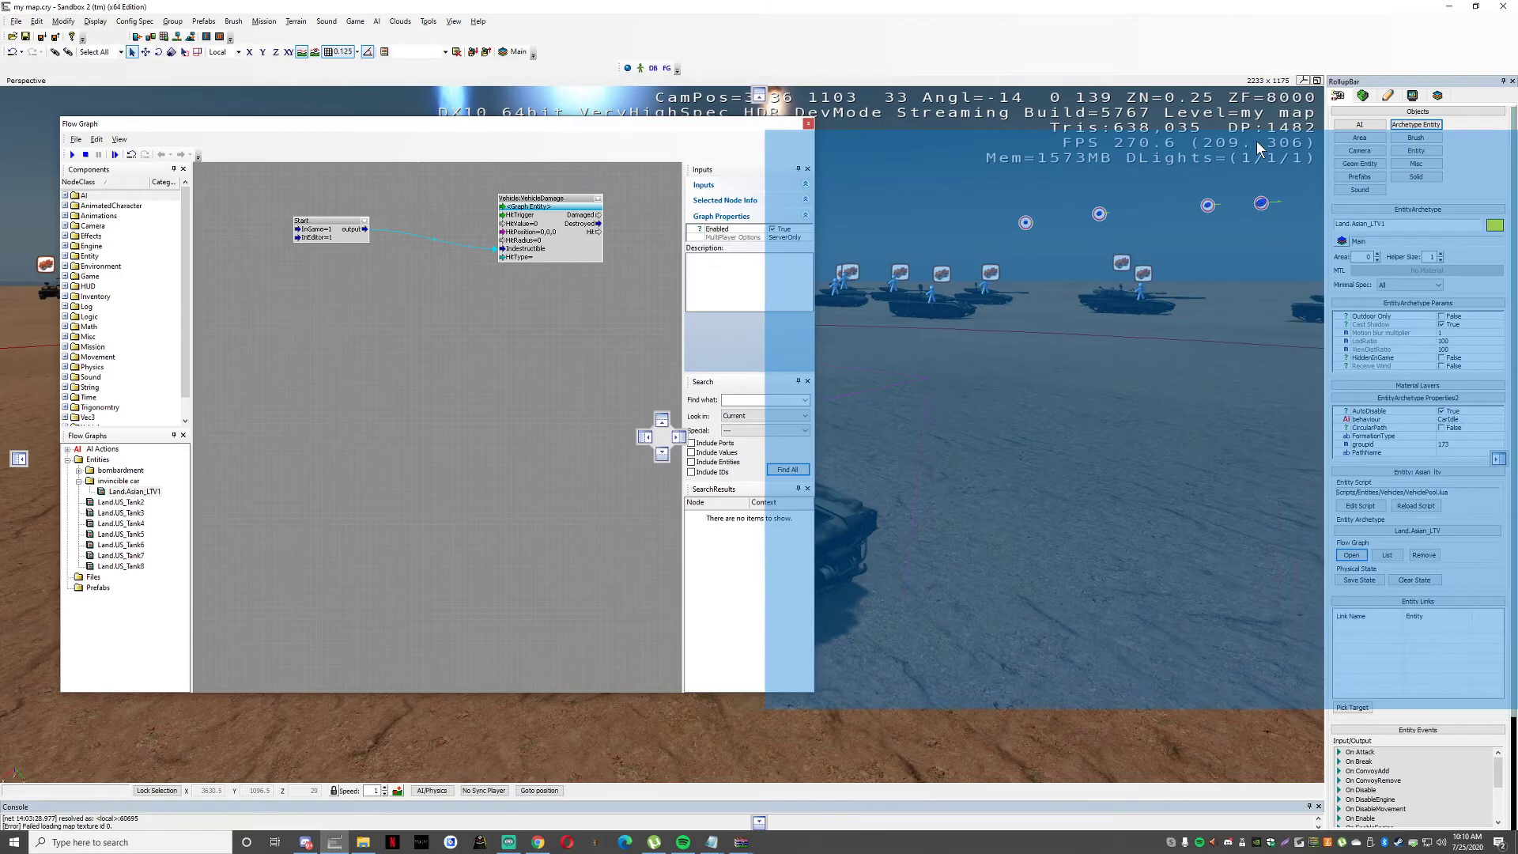
left_click(486, 592)
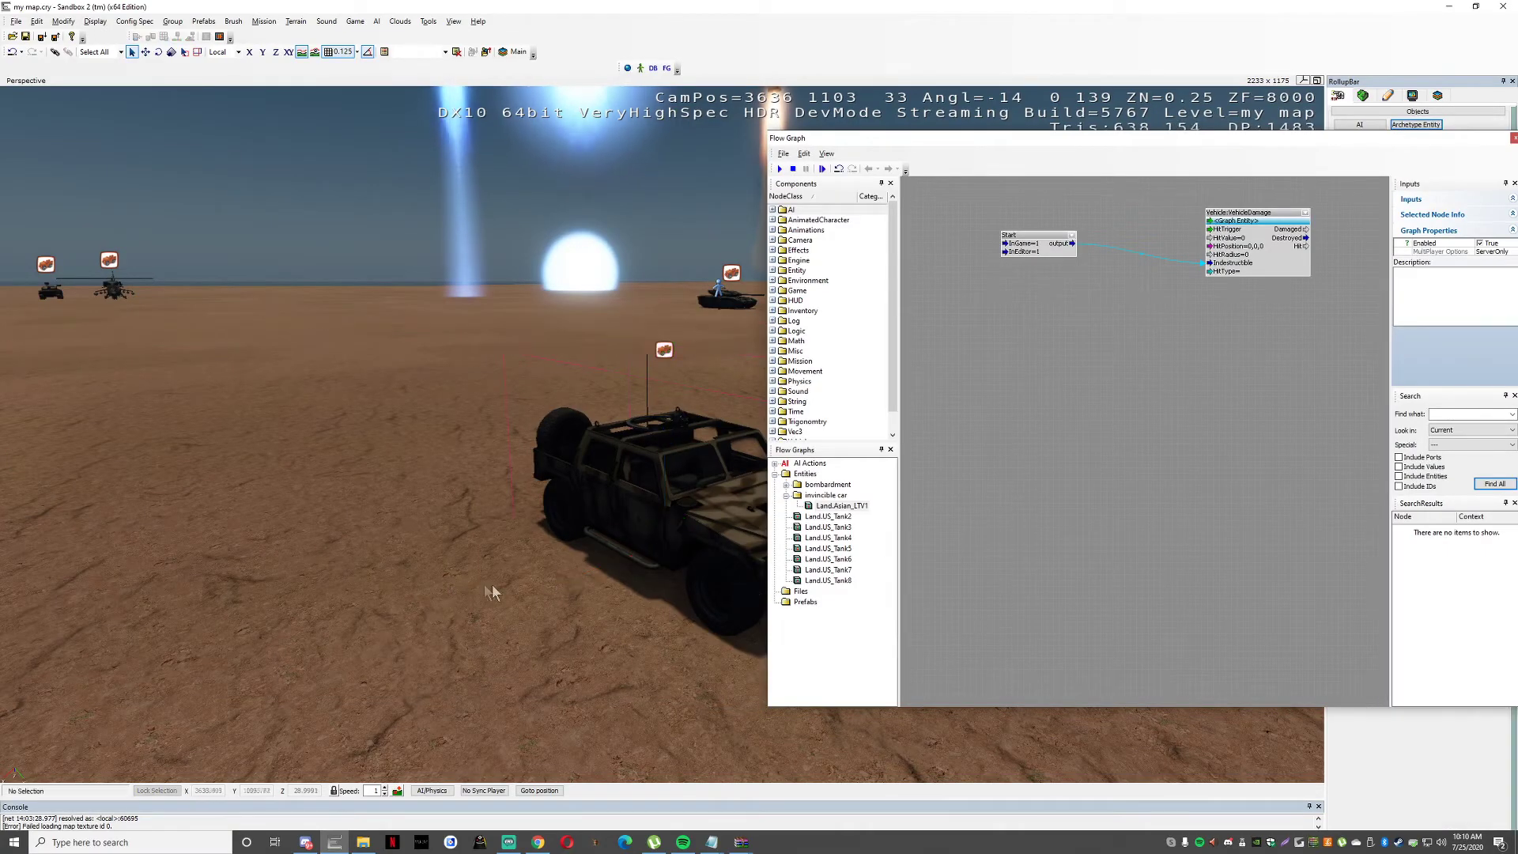
key("ctrl+g")
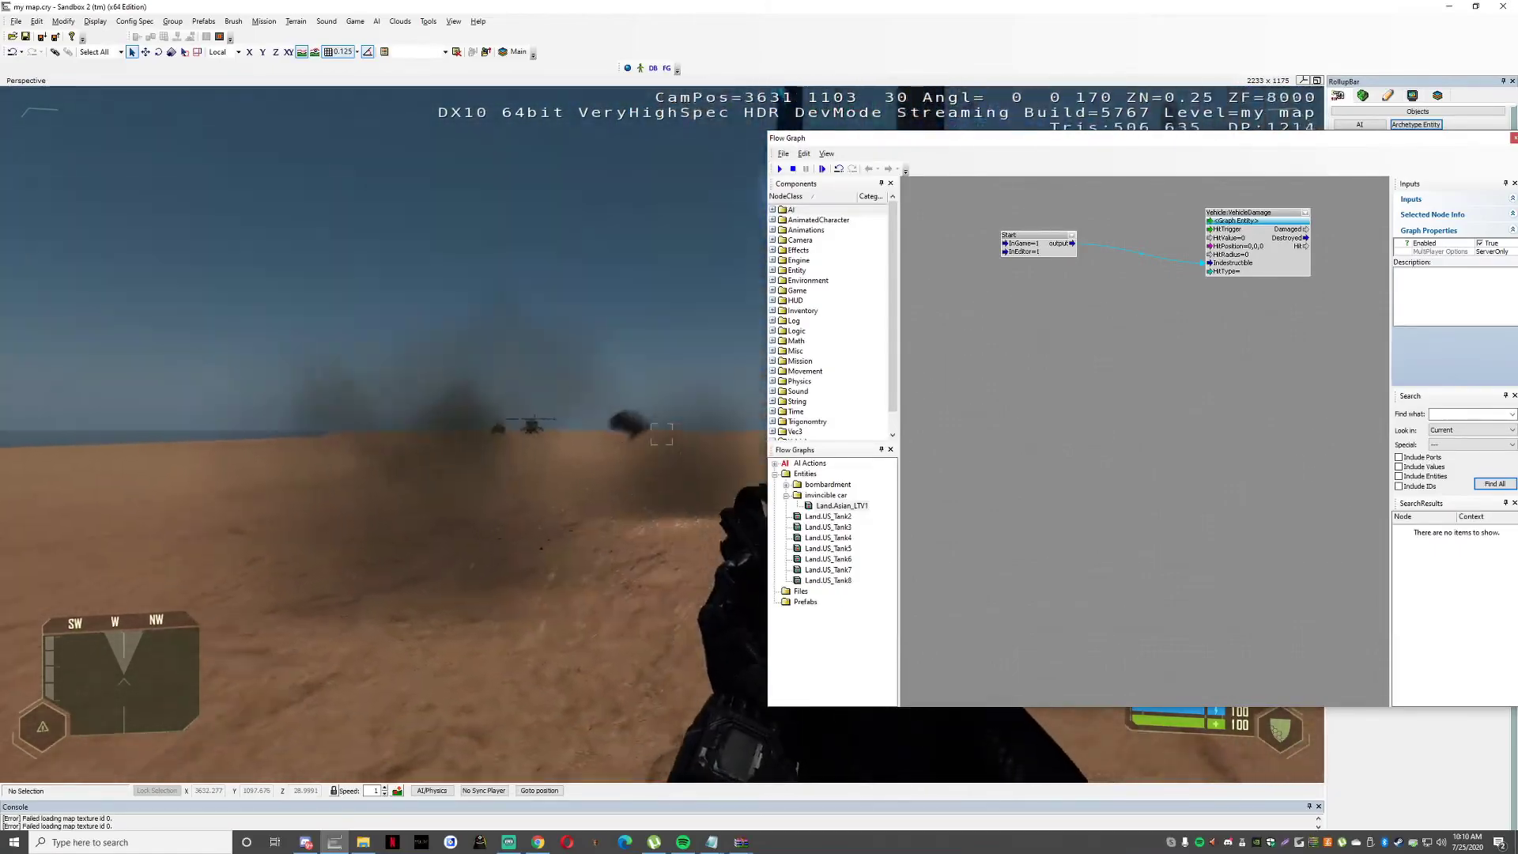
key("w")
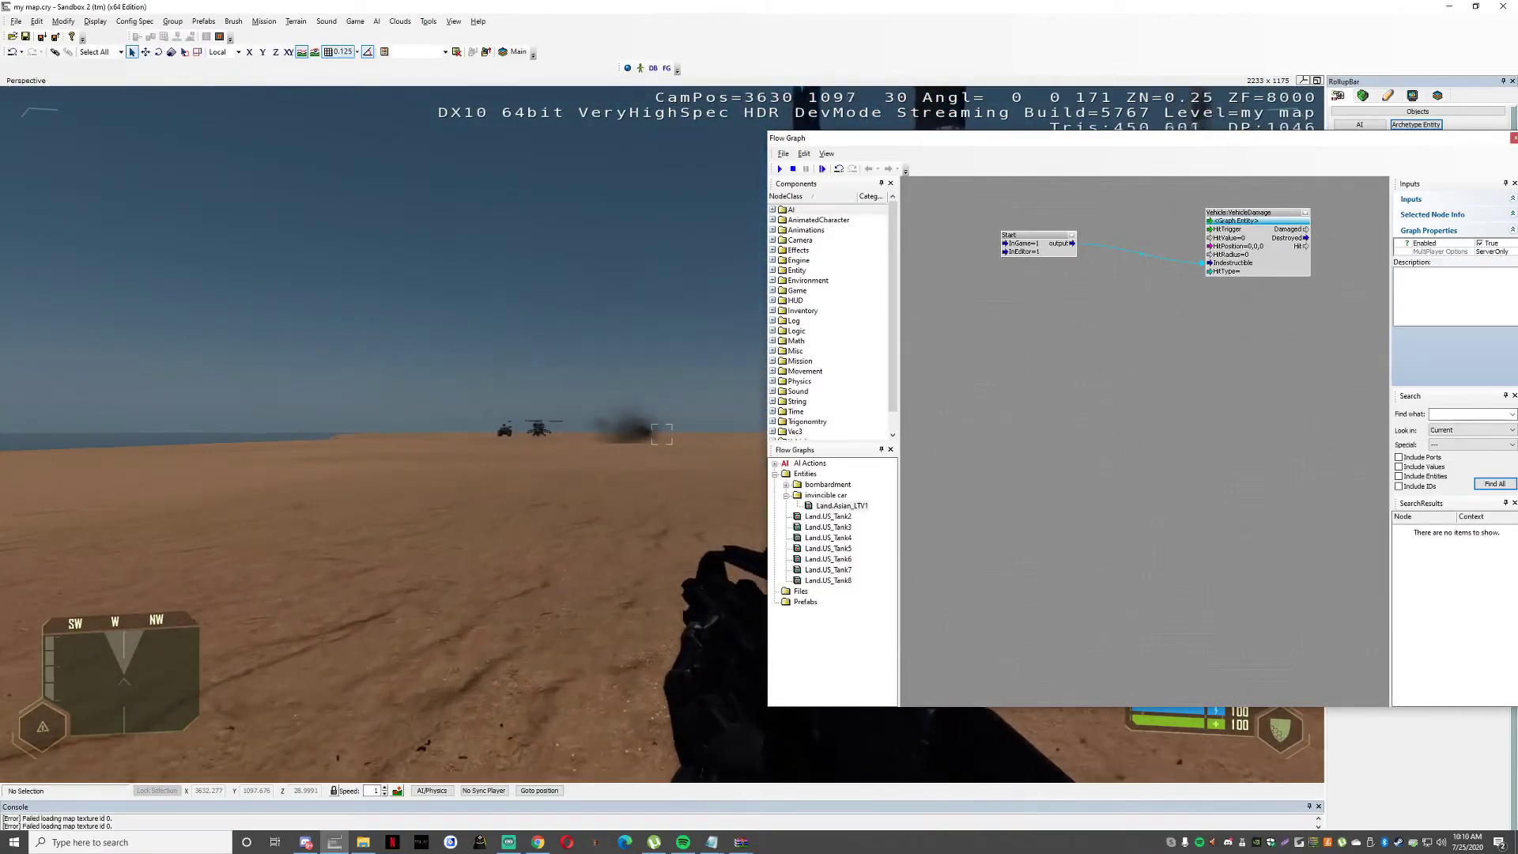
key("Escape")
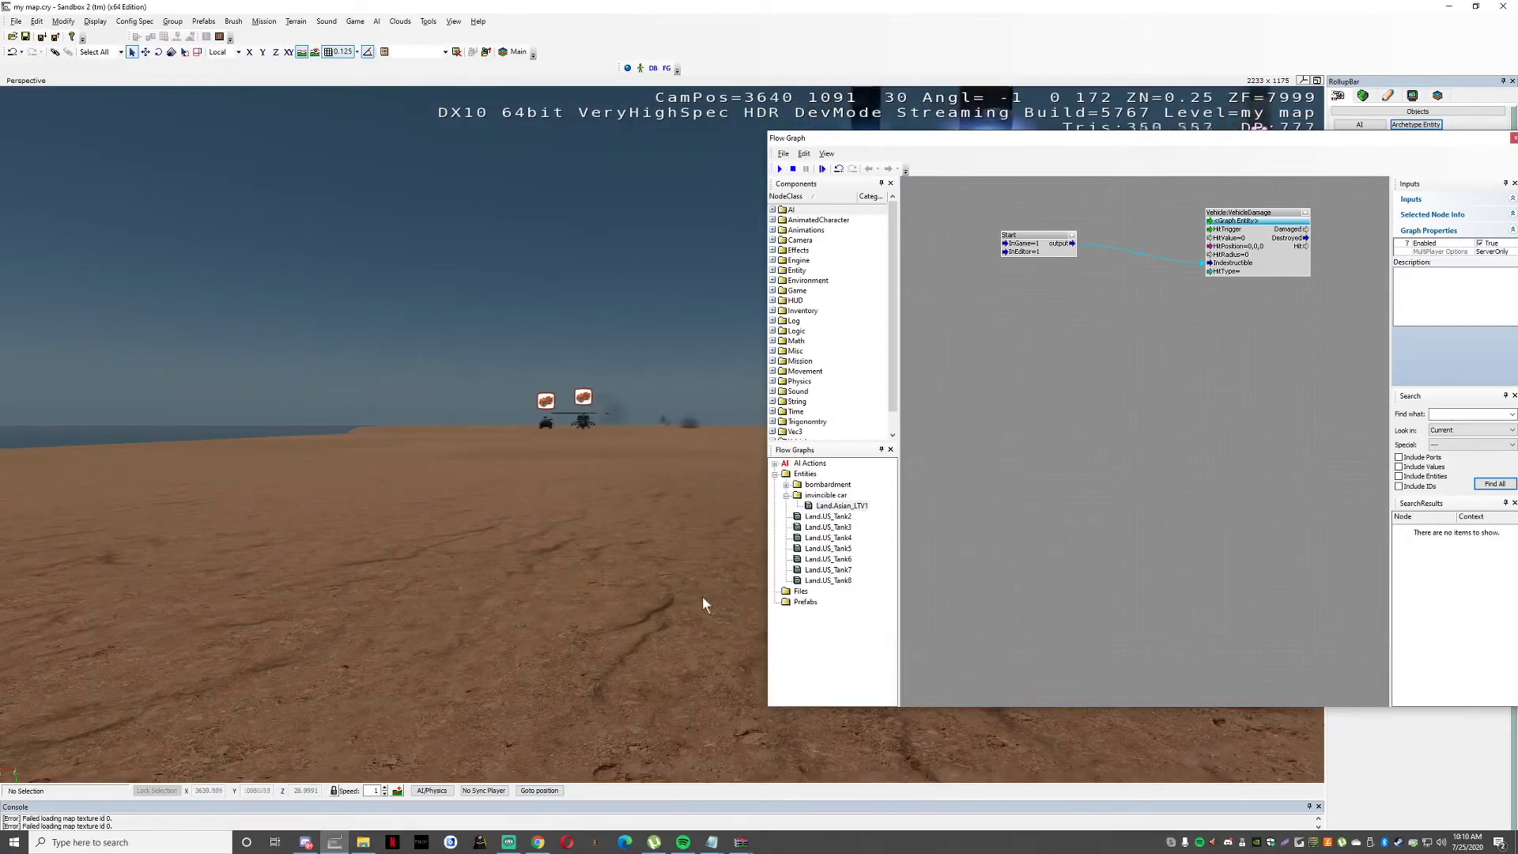
left_click_drag(1157, 139, 235, 198)
key("Escape")
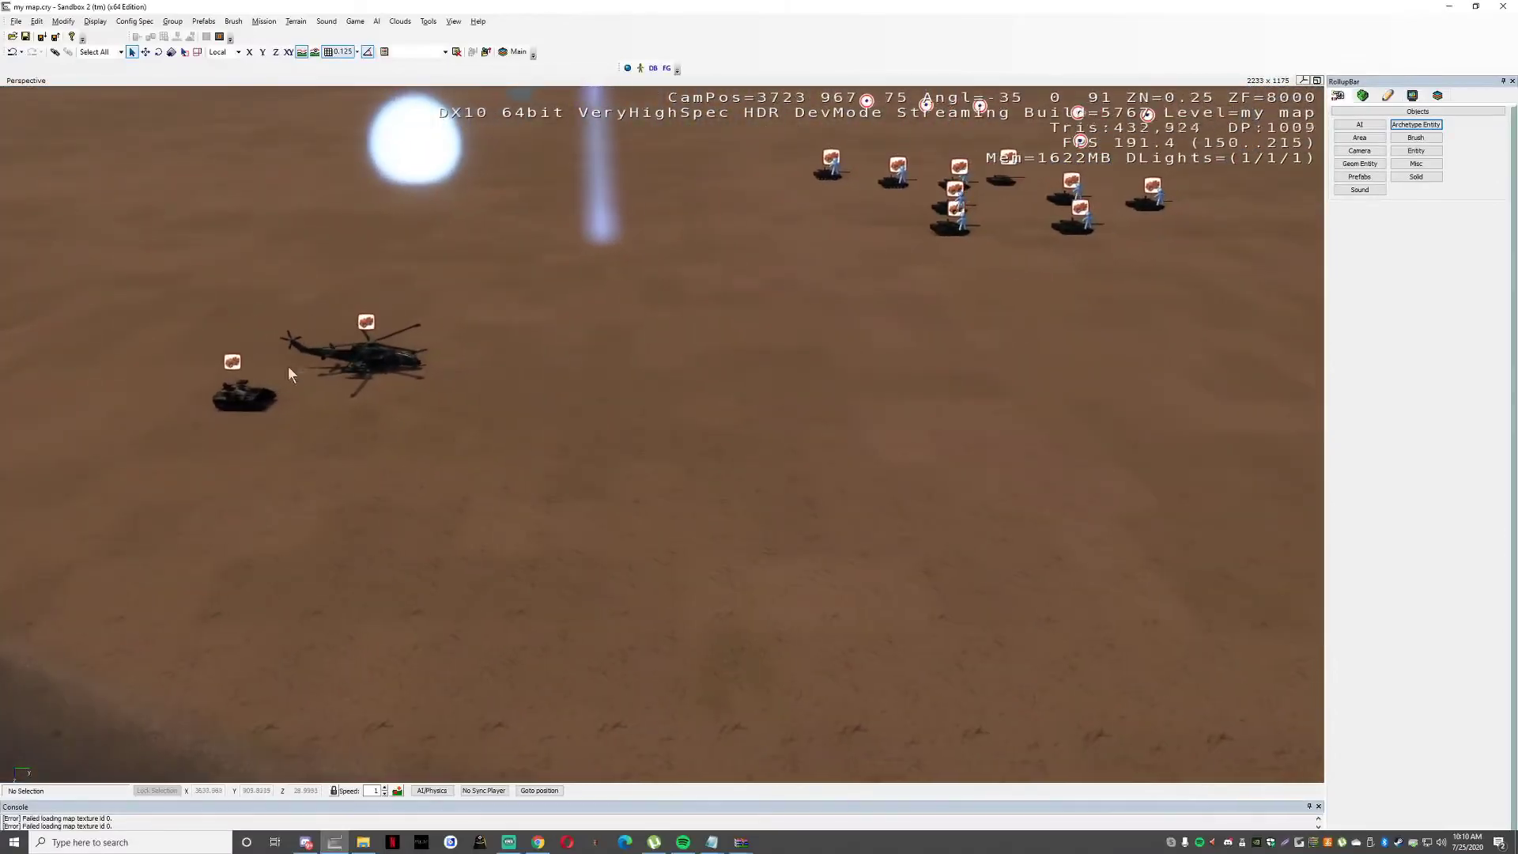
Move the Asian APC away from the helicopter towards the tank group, to about X 3654, Y 1042.
left_click(259, 397)
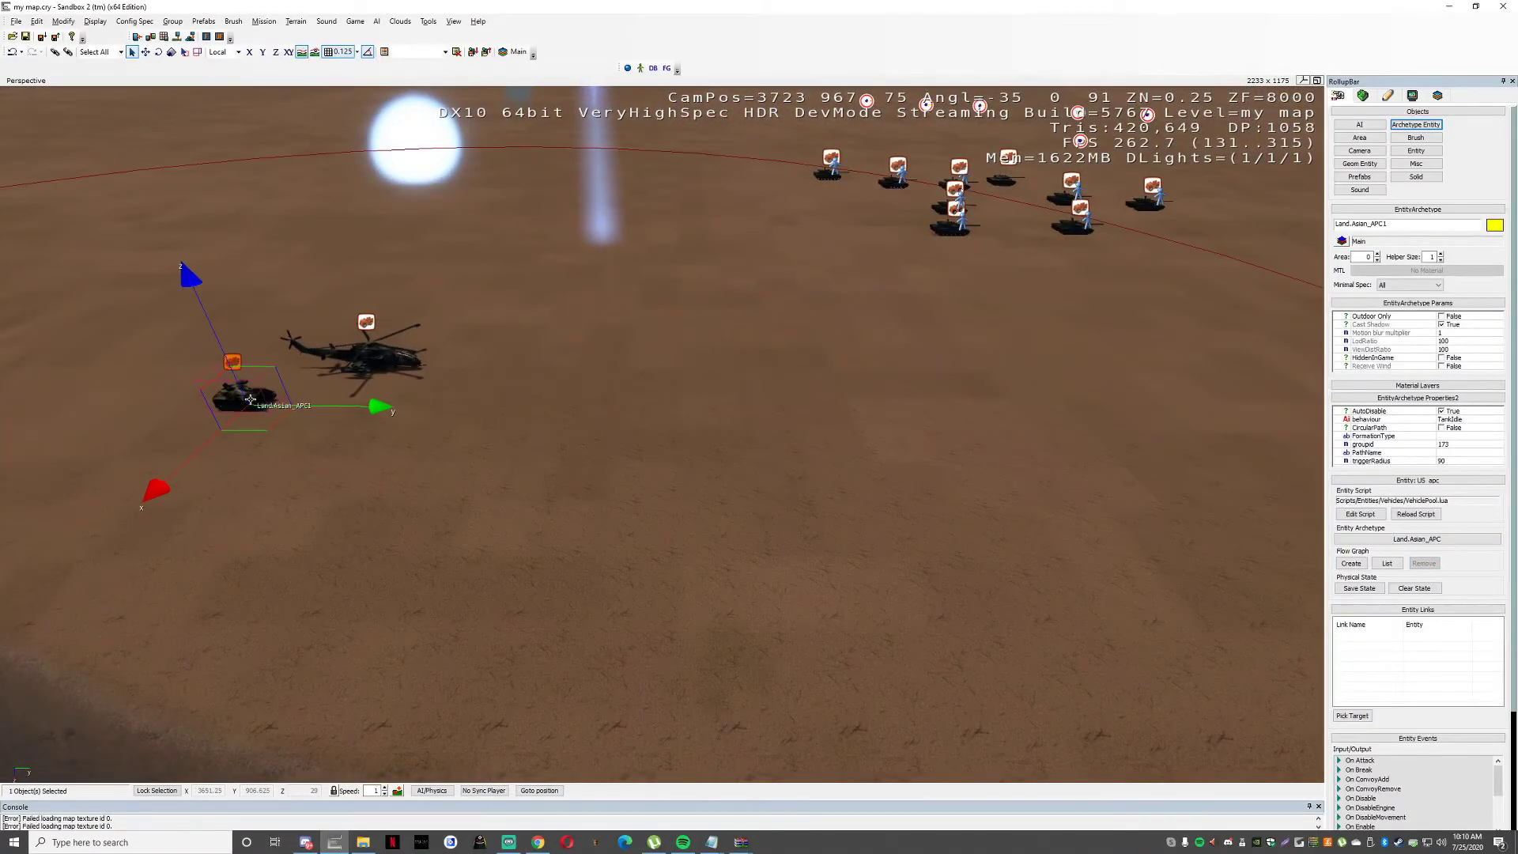
left_click(146, 54)
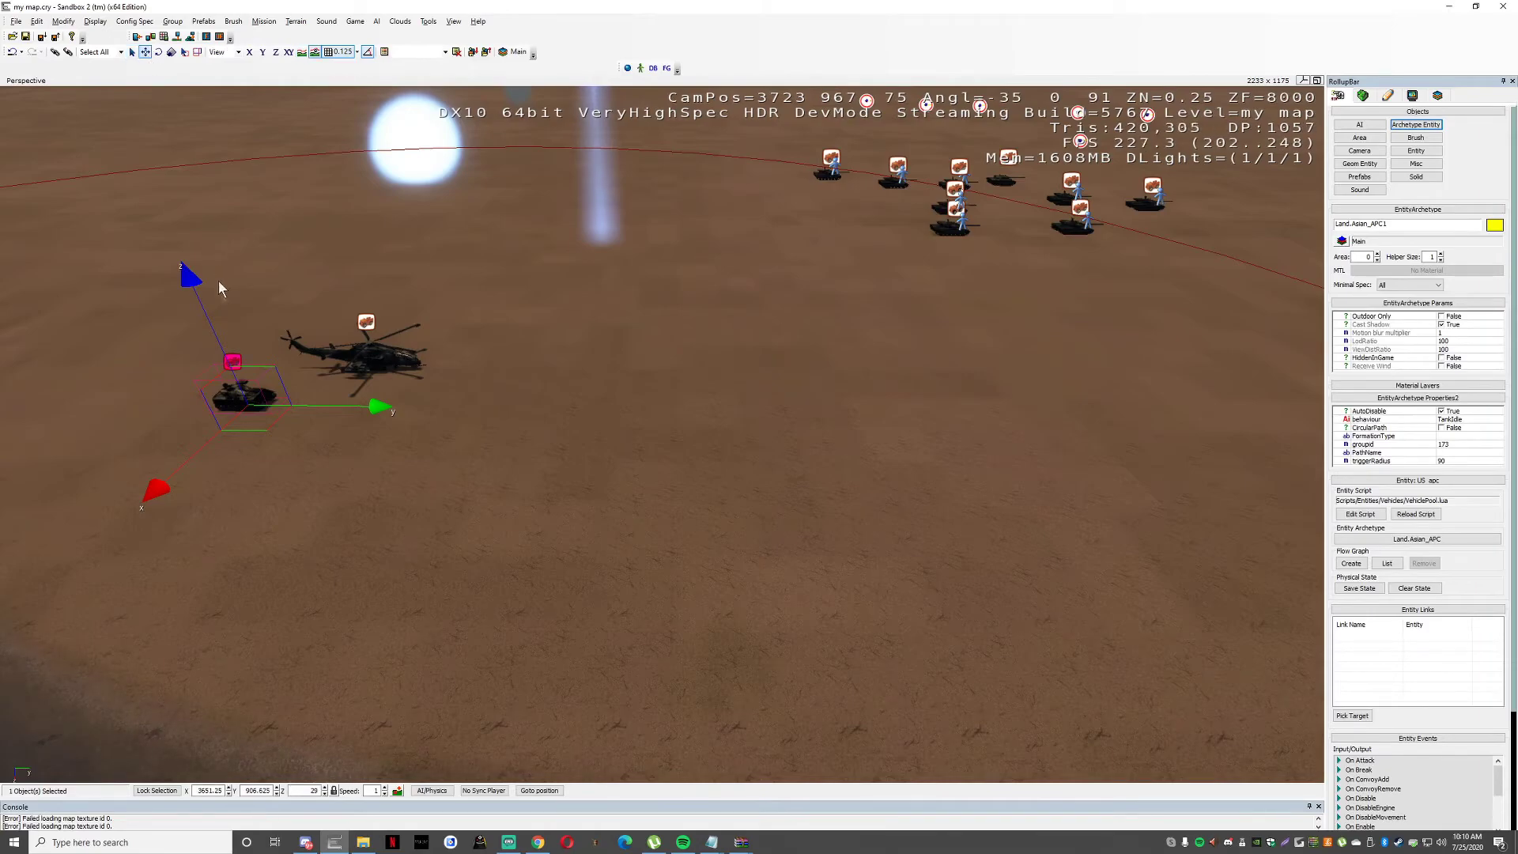
left_click_drag(229, 396, 1056, 417)
right_click_drag(1056, 417, 1057, 418)
scroll(1056, 418, "up", 3)
middle_click_drag(1019, 457, 726, 500)
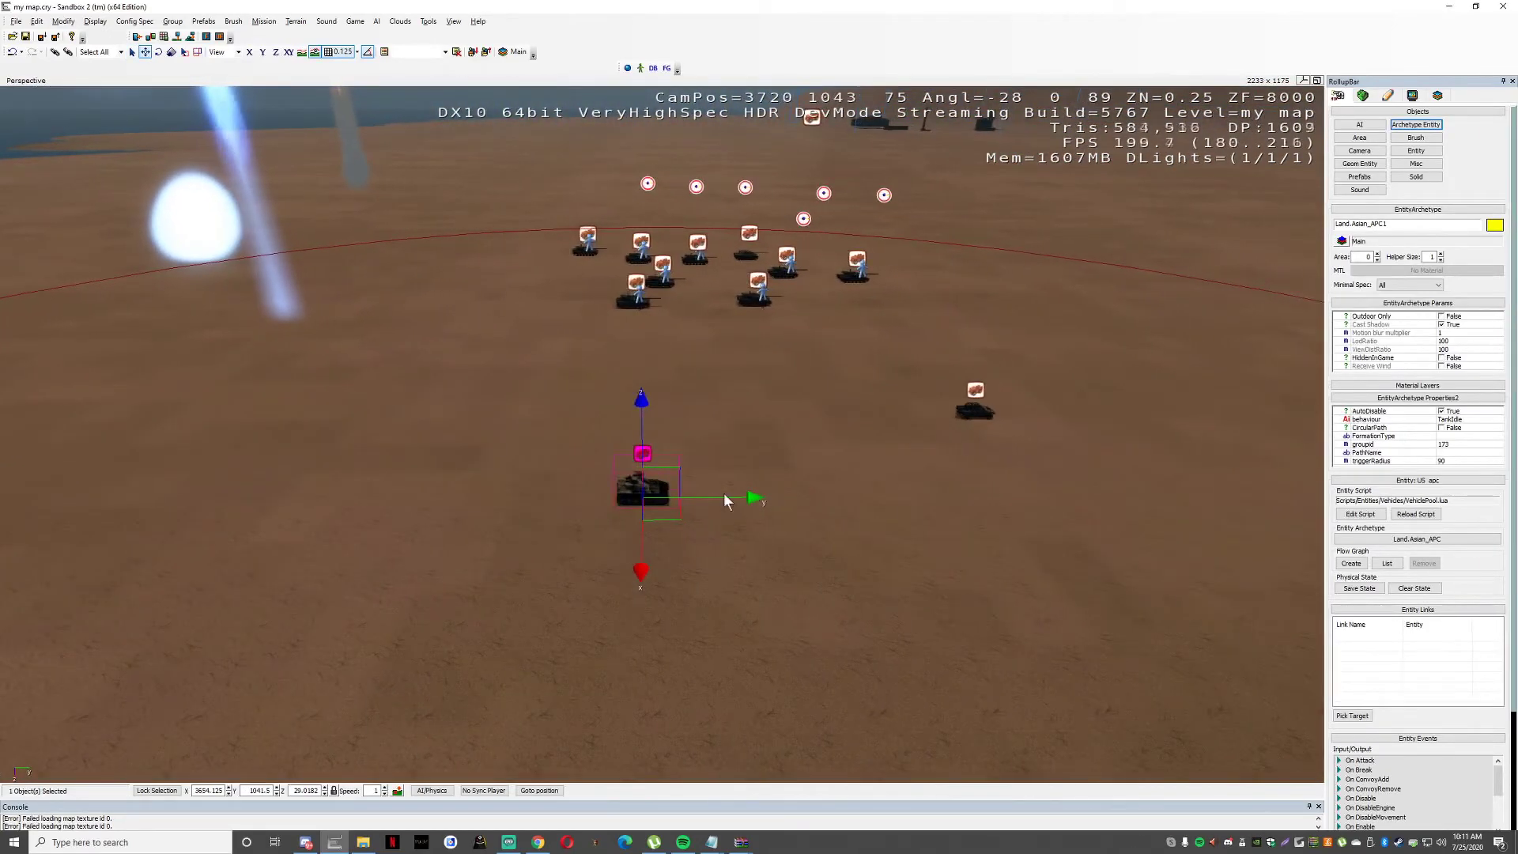
Move the Asian APC beside the jeep, to about X 3654, Y 1092.
left_click_drag(633, 482, 958, 410)
scroll(933, 434, "up", 3)
right_click_drag(933, 434, 892, 366)
scroll(935, 434, "up", 3)
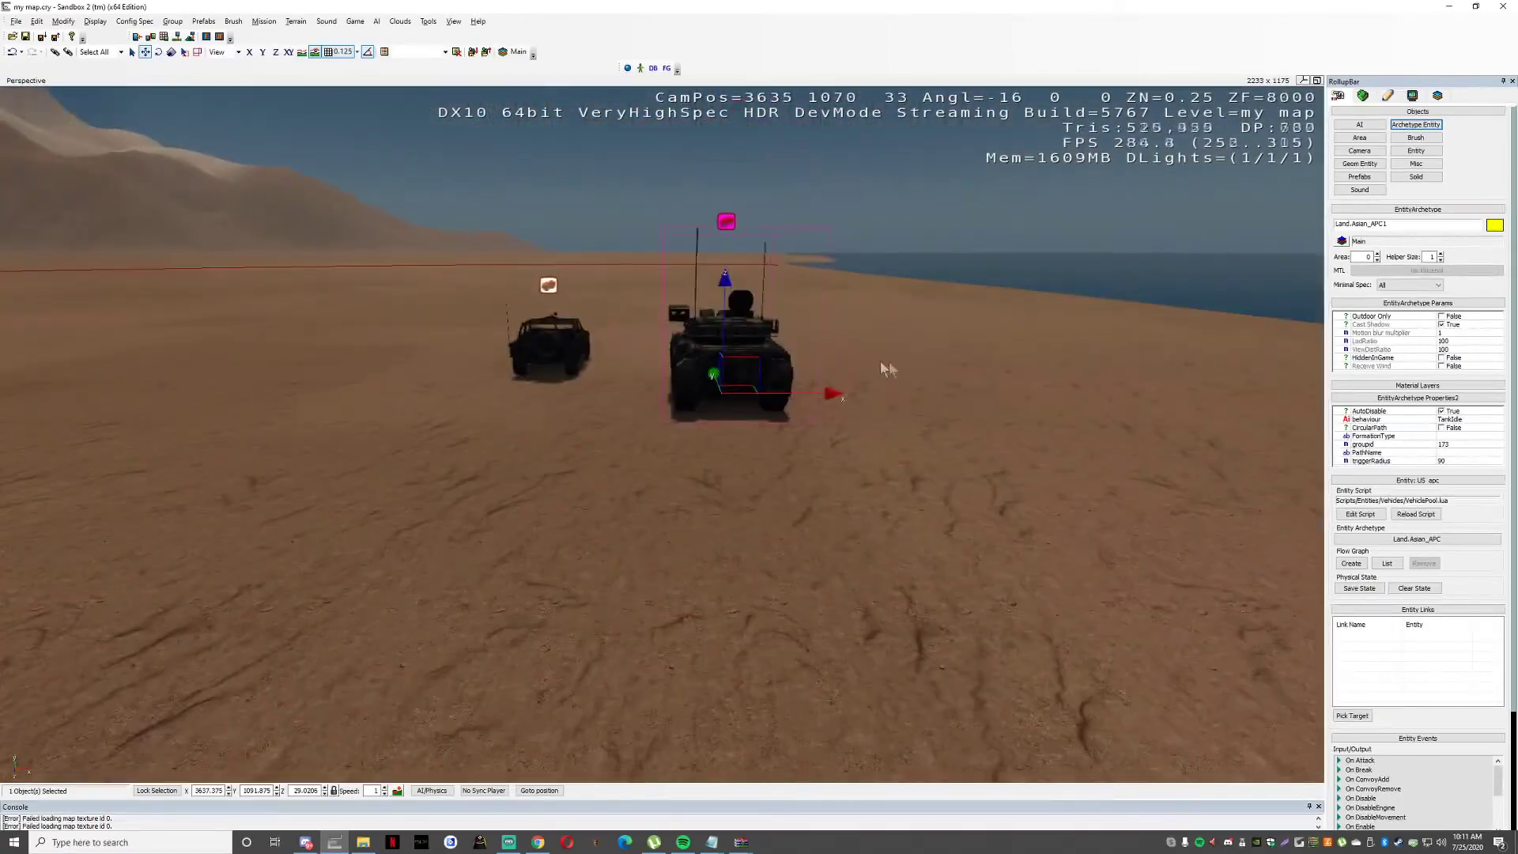
left_click_drag(776, 393, 1003, 435)
Test the level in game mode by entering the APC, firing its cannon at the jeep and getting out, and leave the game.
right_click_drag(1002, 435, 1013, 434)
key("ctrl+g")
key("w")
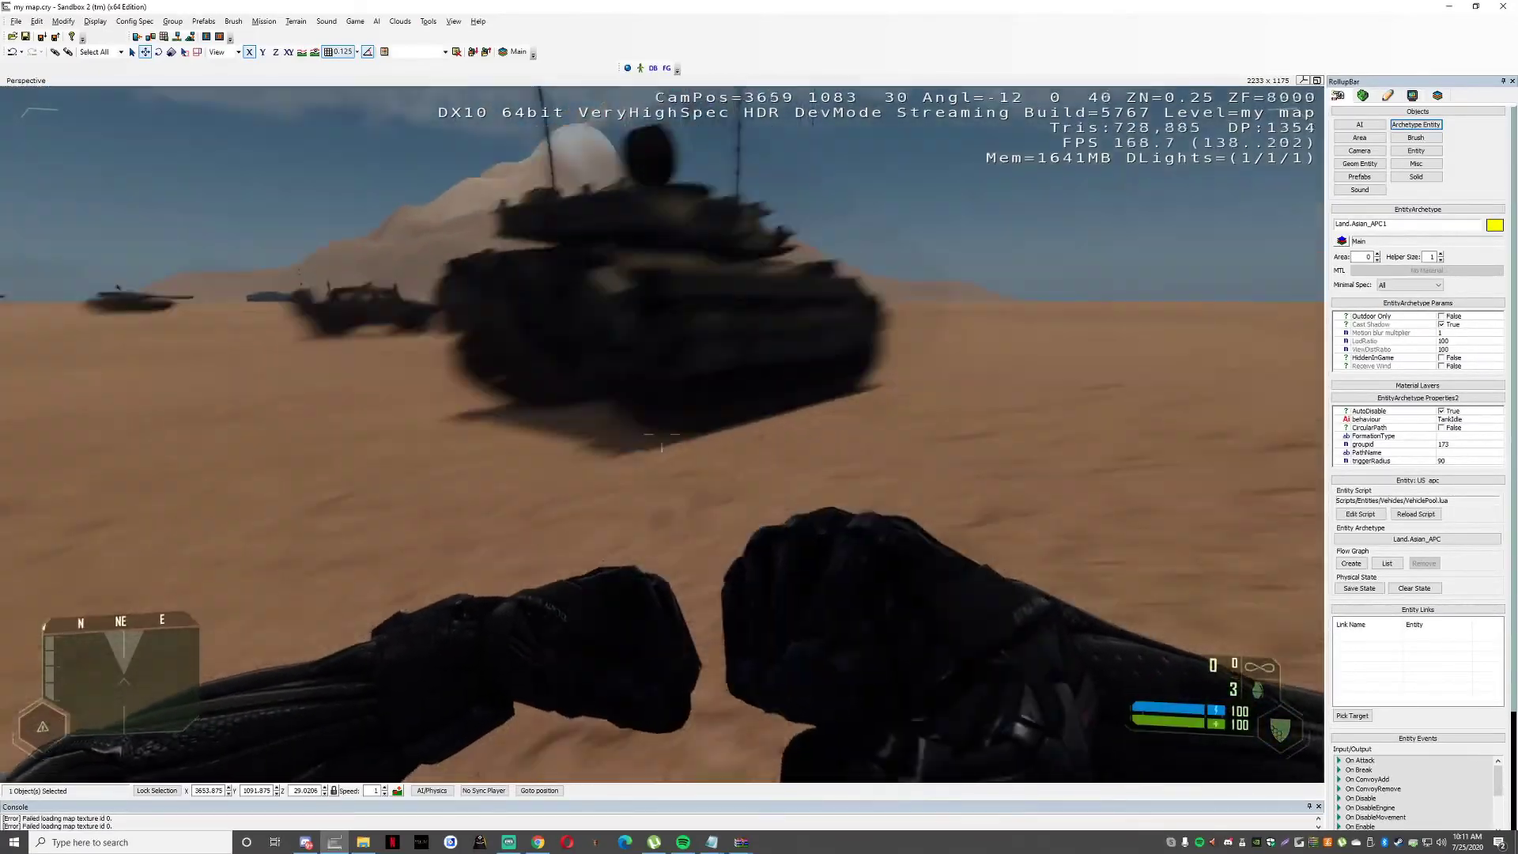
key("f")
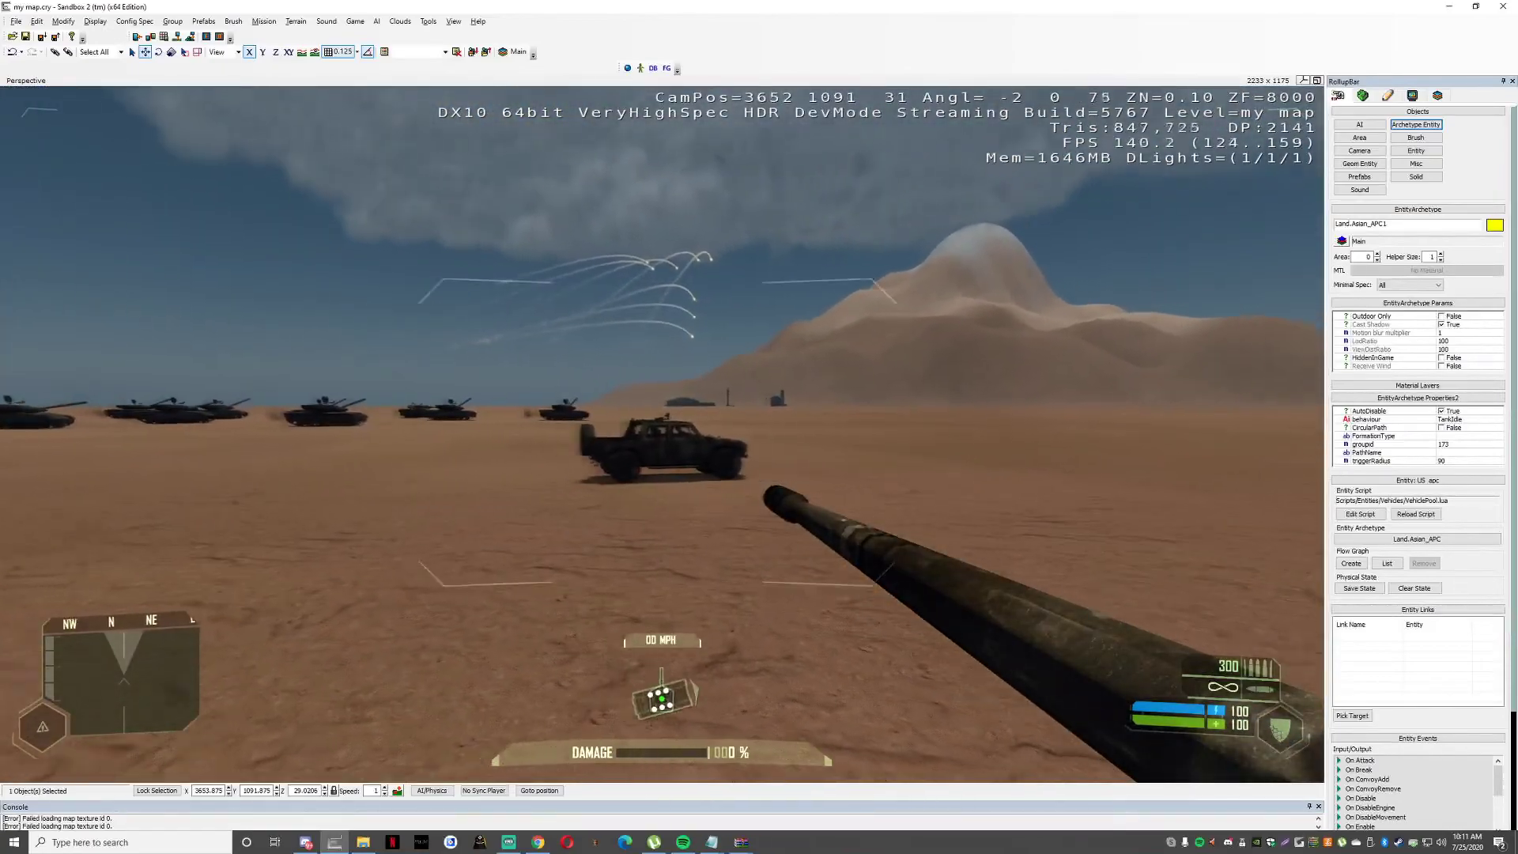
left_click(662, 433)
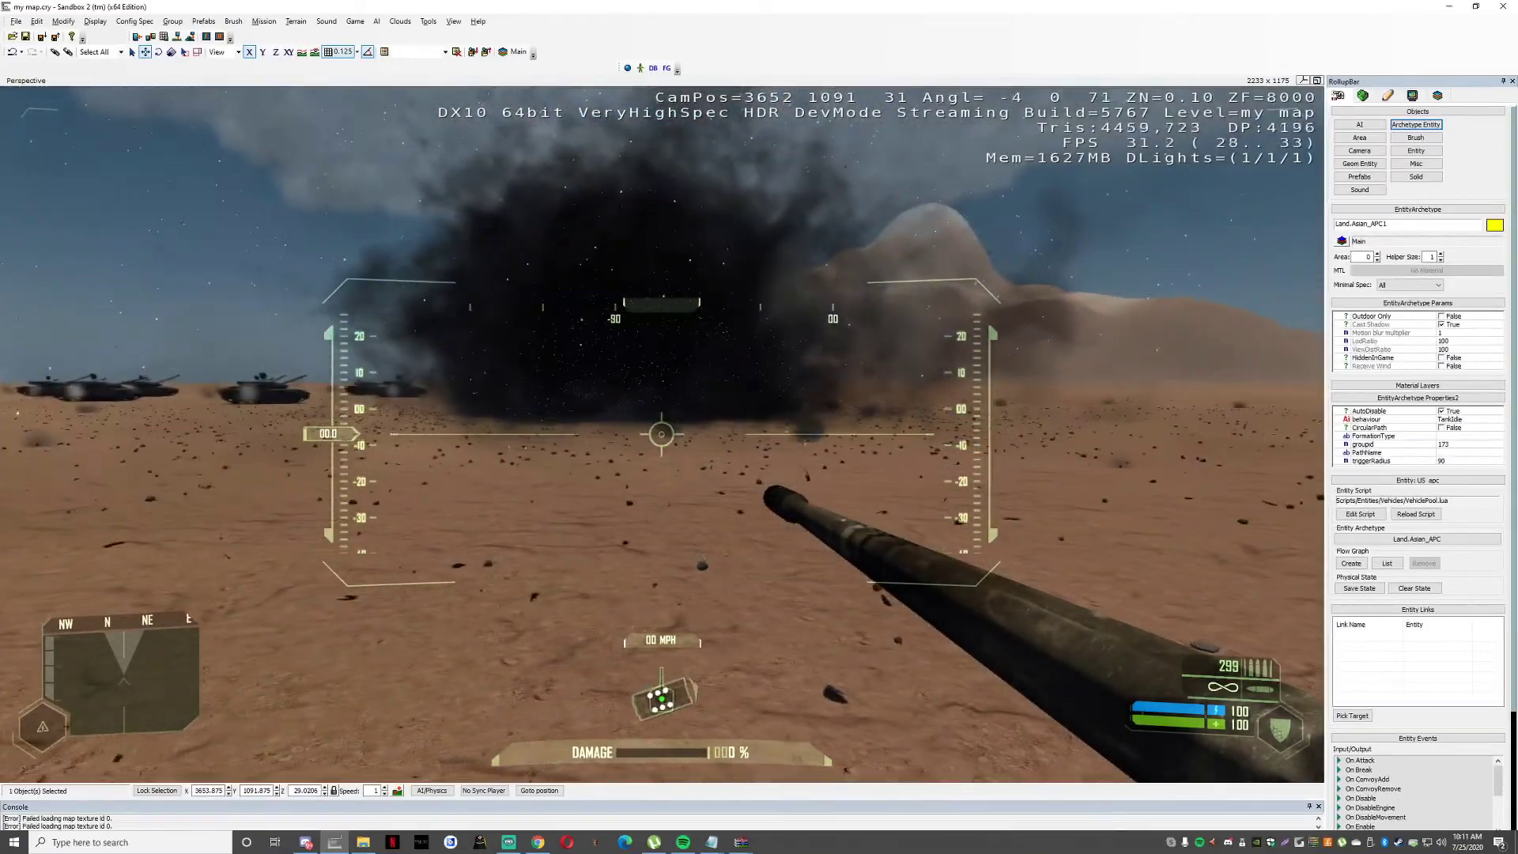
key("f")
key("w")
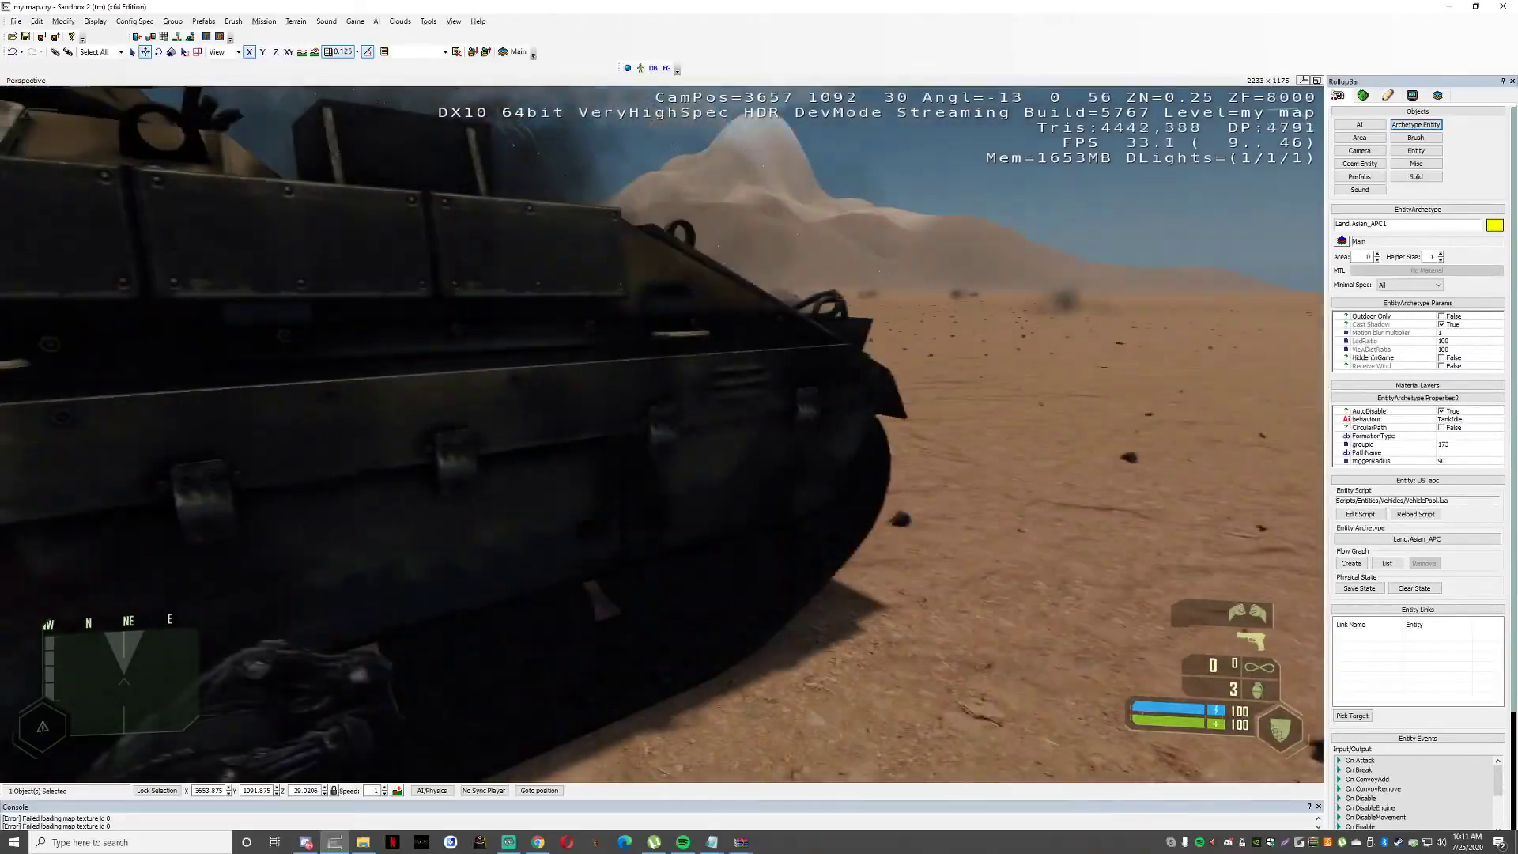
key("w")
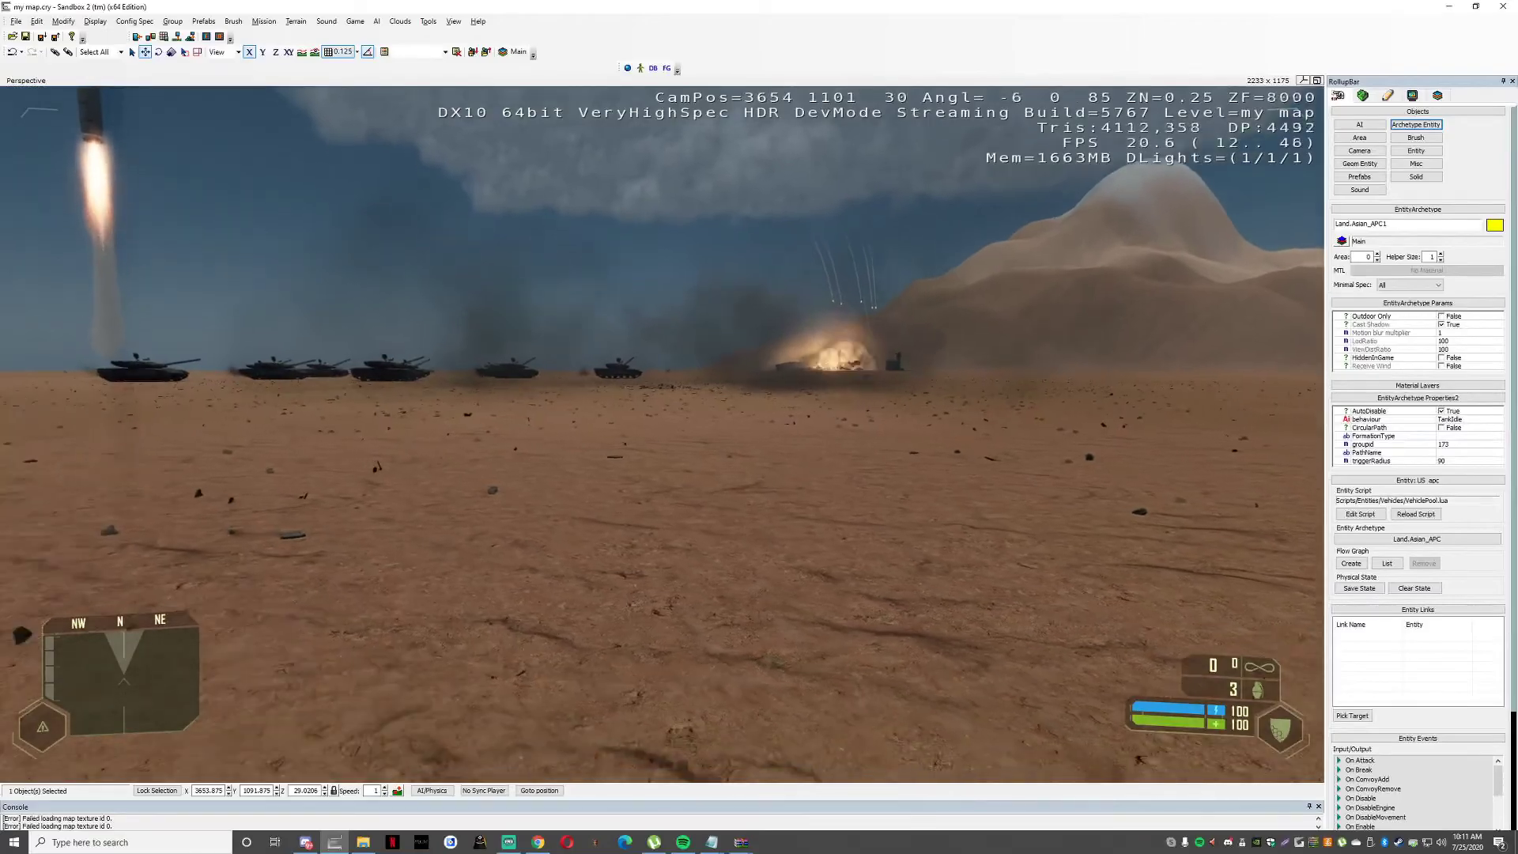
key("Escape")
Run game mode from beside the jeep, get into its driver's seat, and return to the editor.
key("w")
right_click_drag(933, 470, 1112, 453)
key("ctrl+g")
key("w")
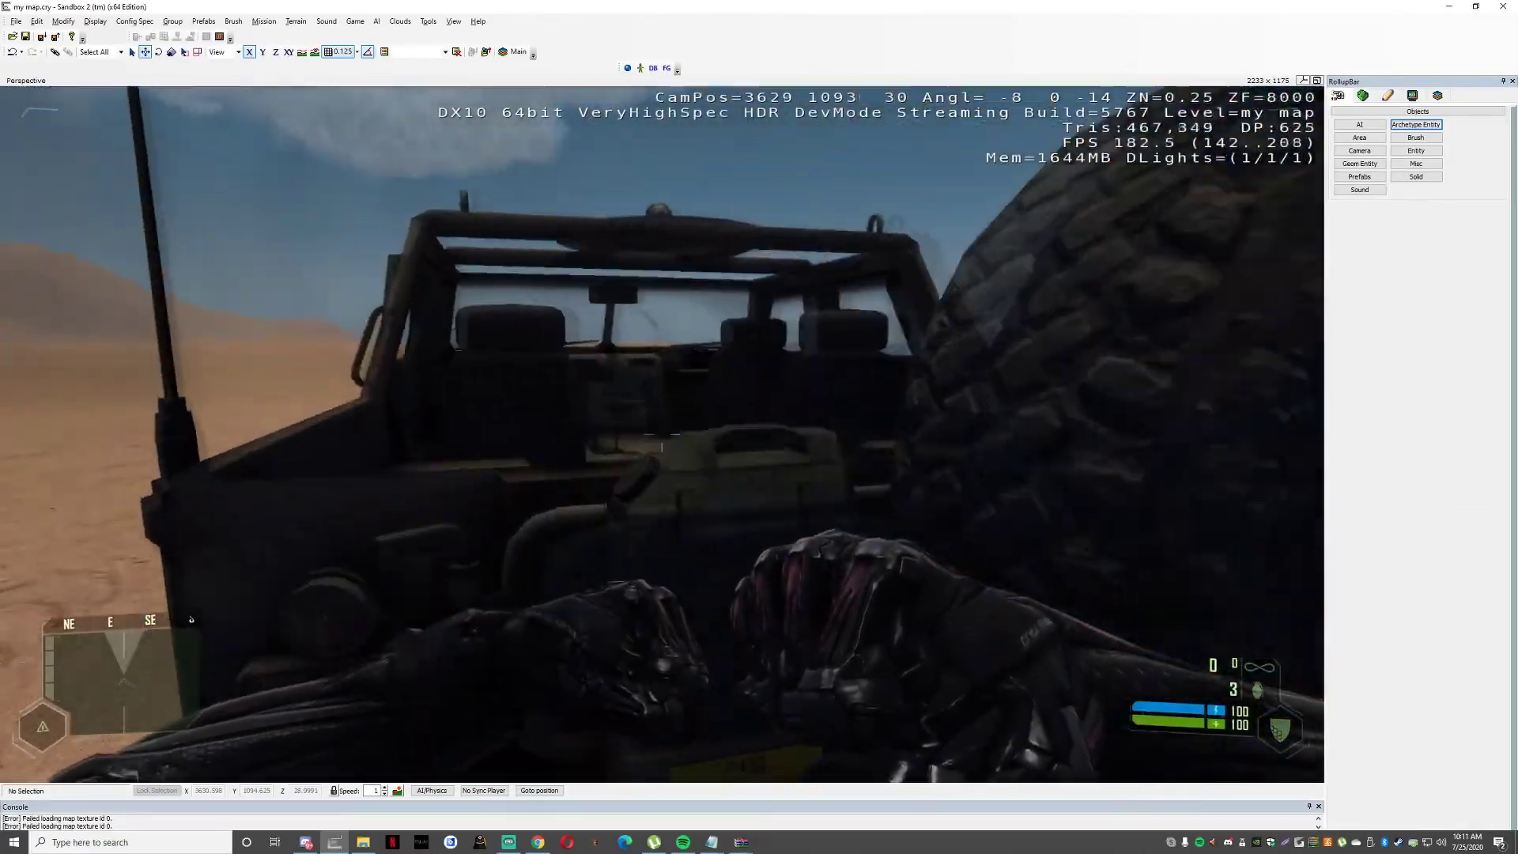
key("f")
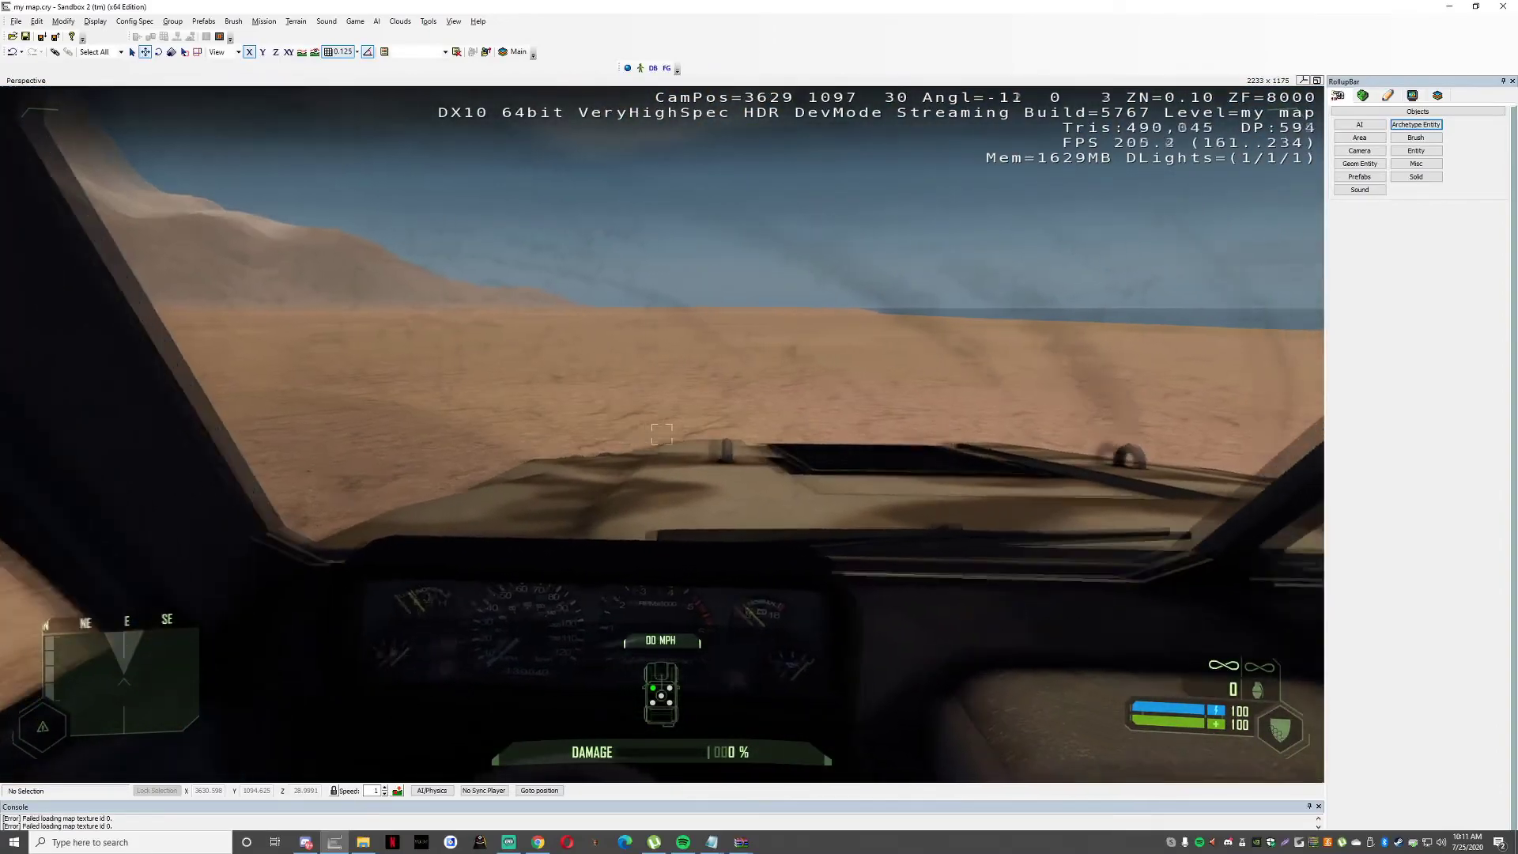
key("Escape")
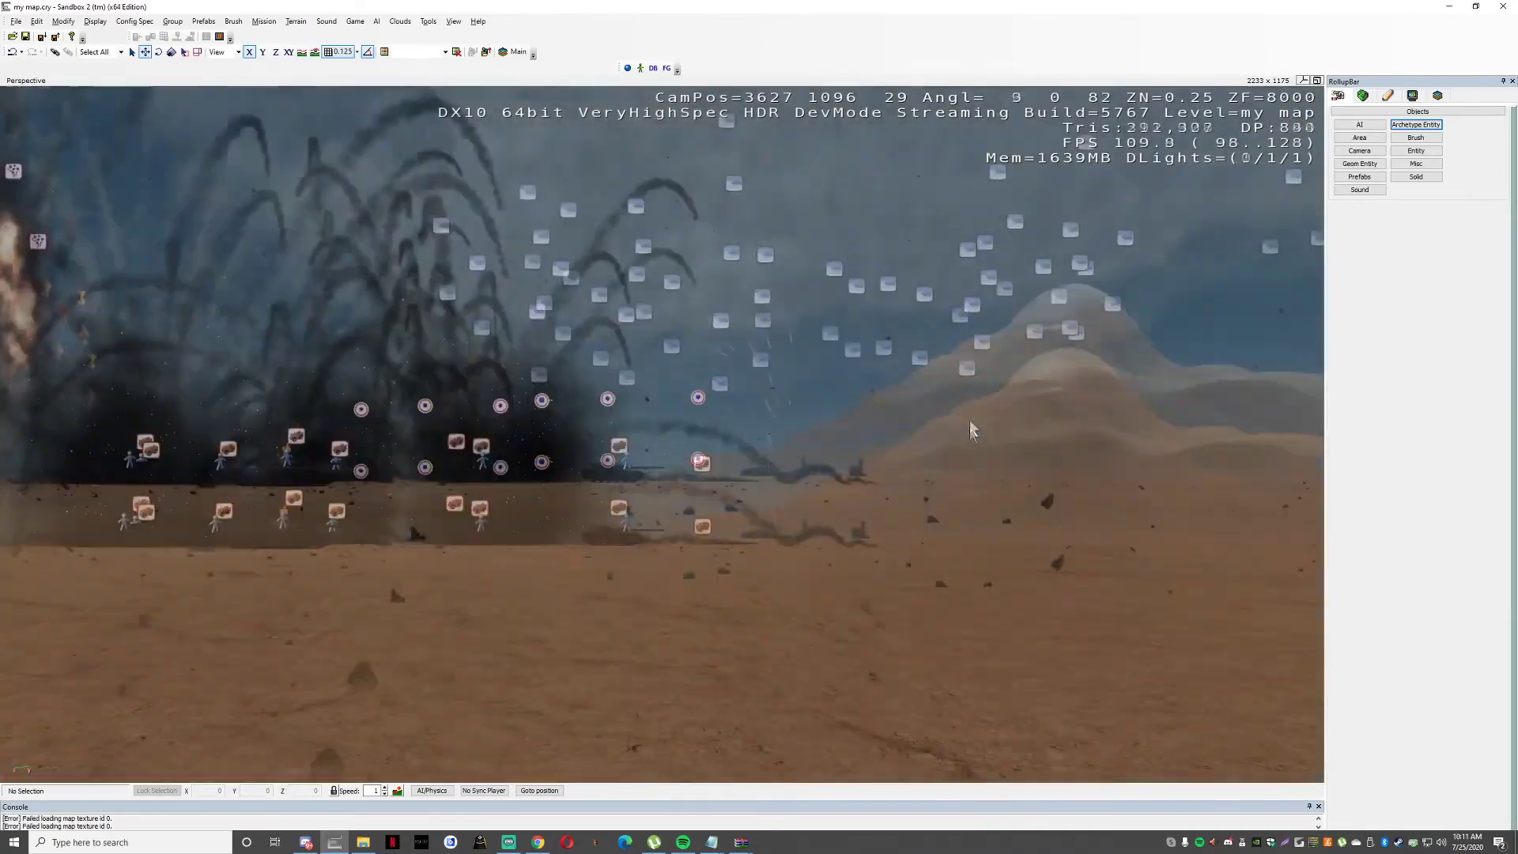
Restart the game test next to the jeep, board it to try it under explosions, and exit game mode.
right_click_drag(971, 429, 973, 412)
key("ctrl+g")
key("w")
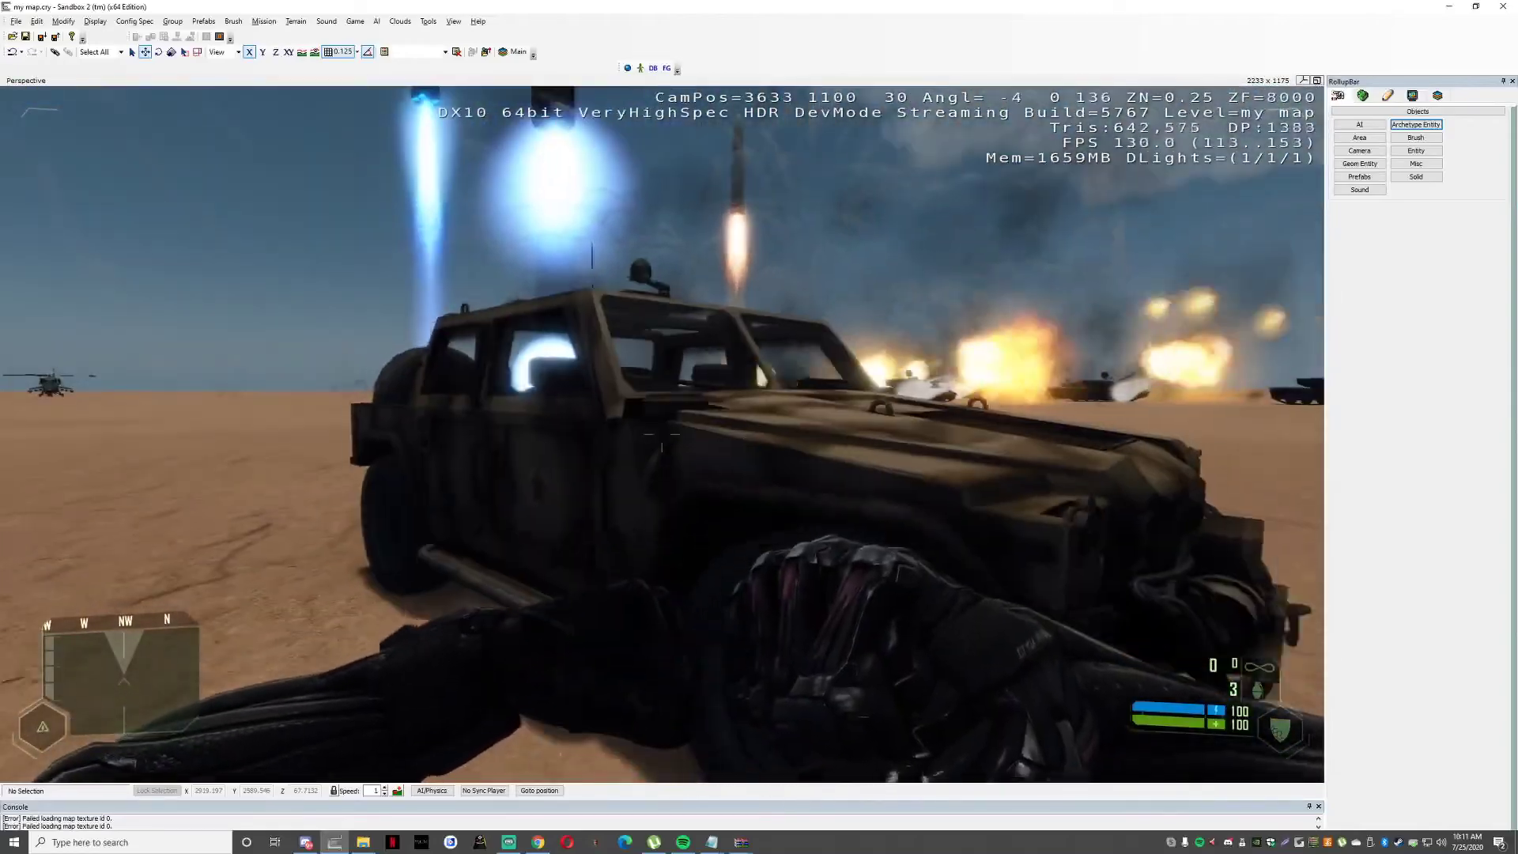
key("f")
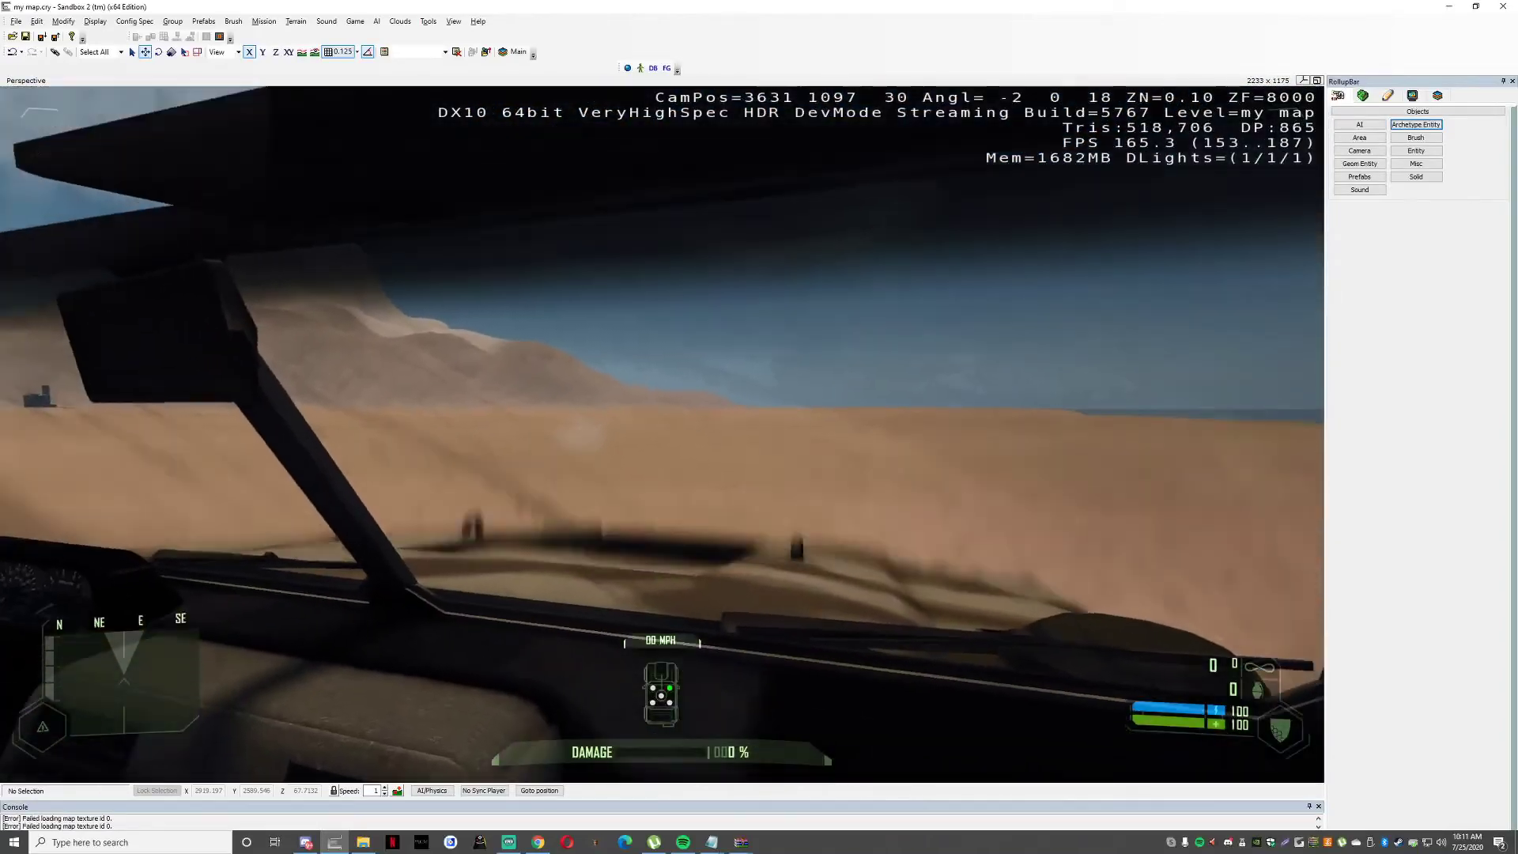
key("F1")
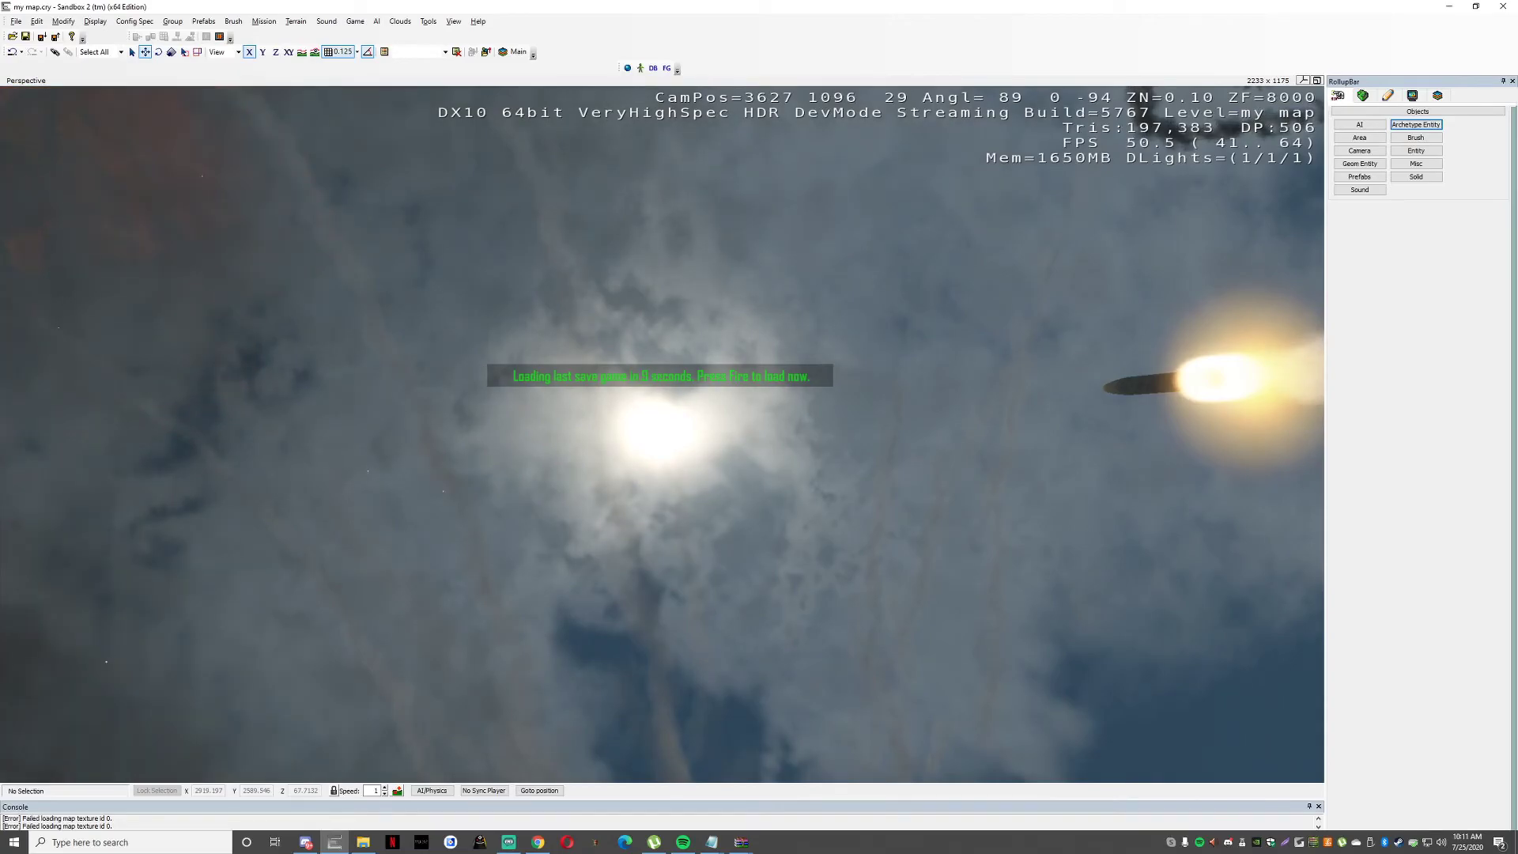
key("Escape")
Test the jeep in game mode with a thrown grenade, watch the explosion from a distance, and leave the game.
right_click_drag(854, 477, 773, 441)
key("ctrl+g")
key("w")
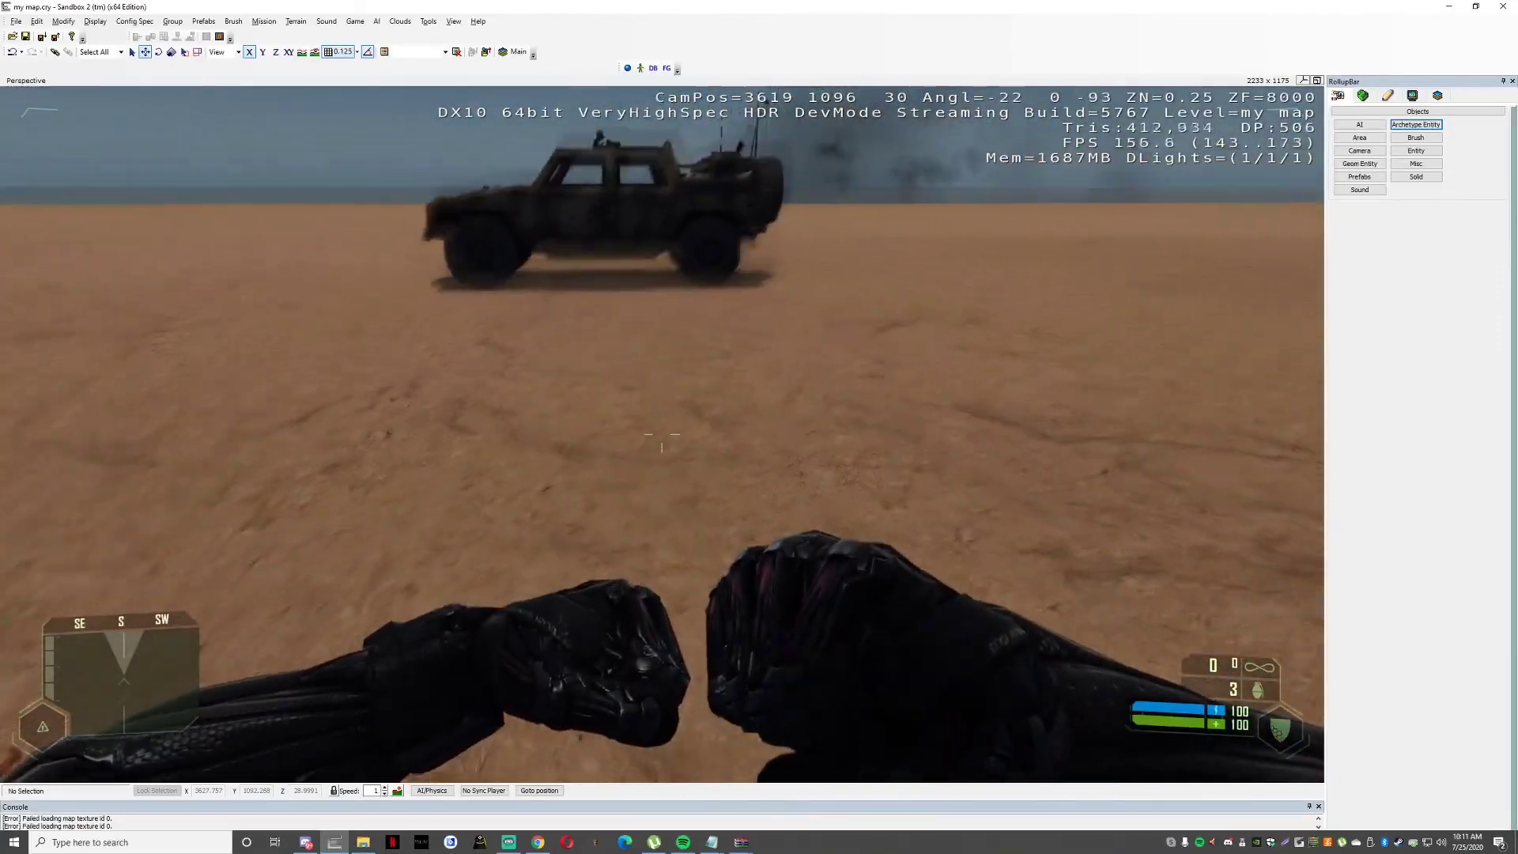
key("g")
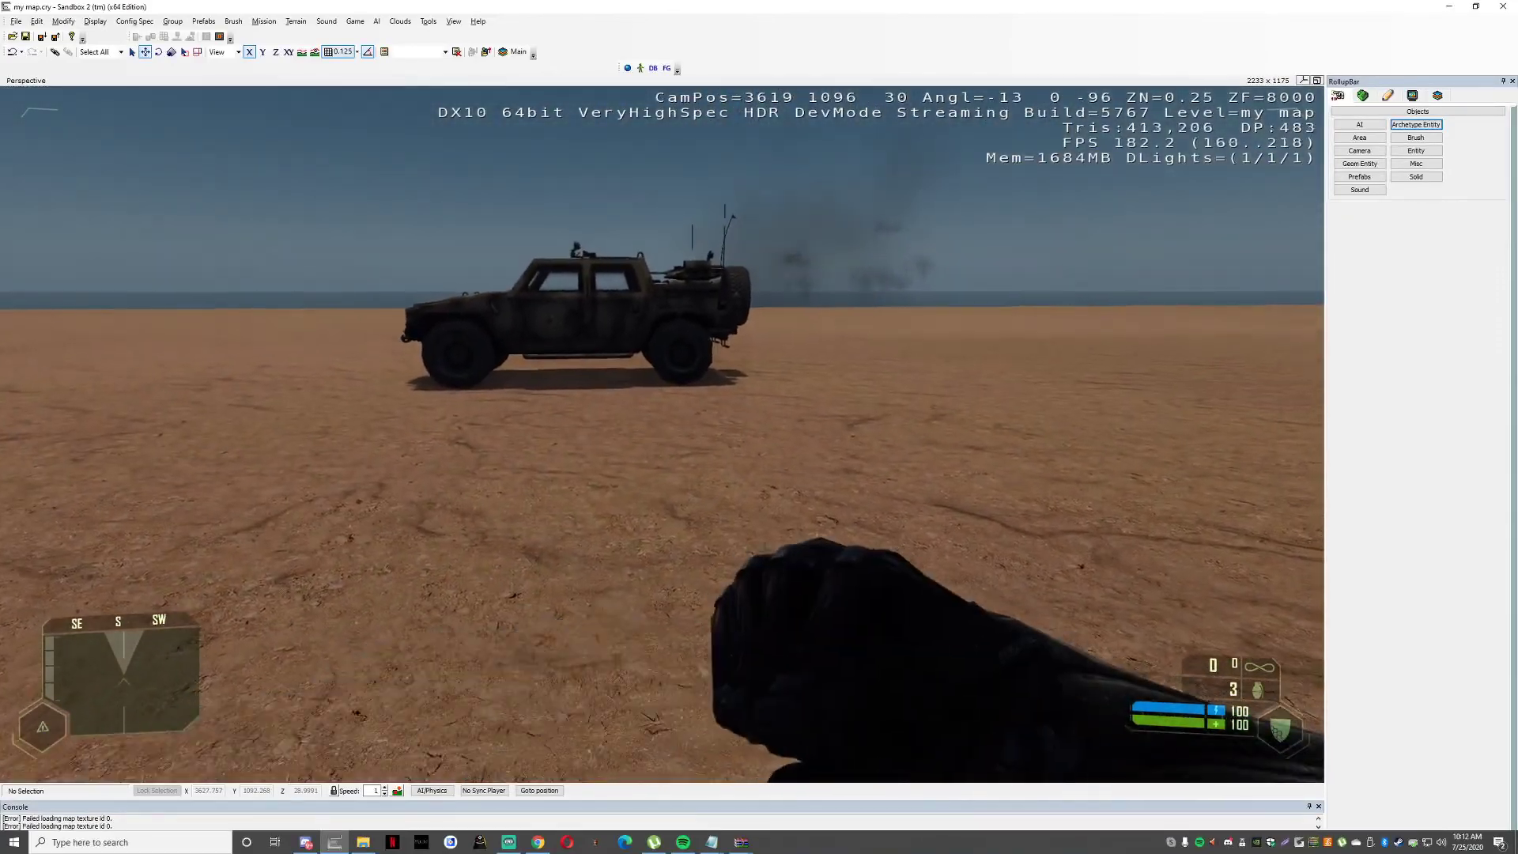
key("s")
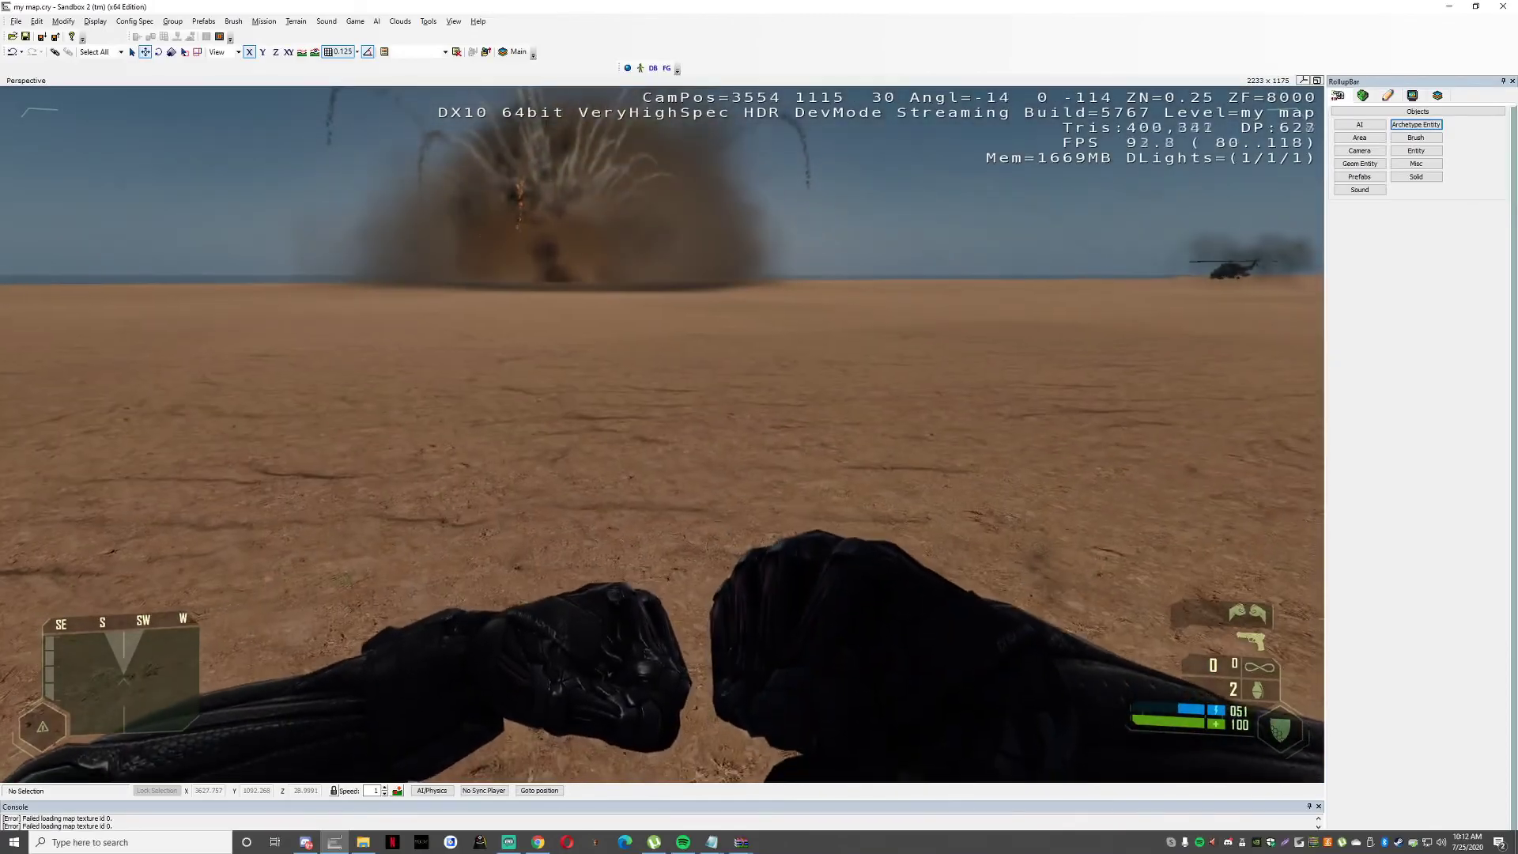
key("w")
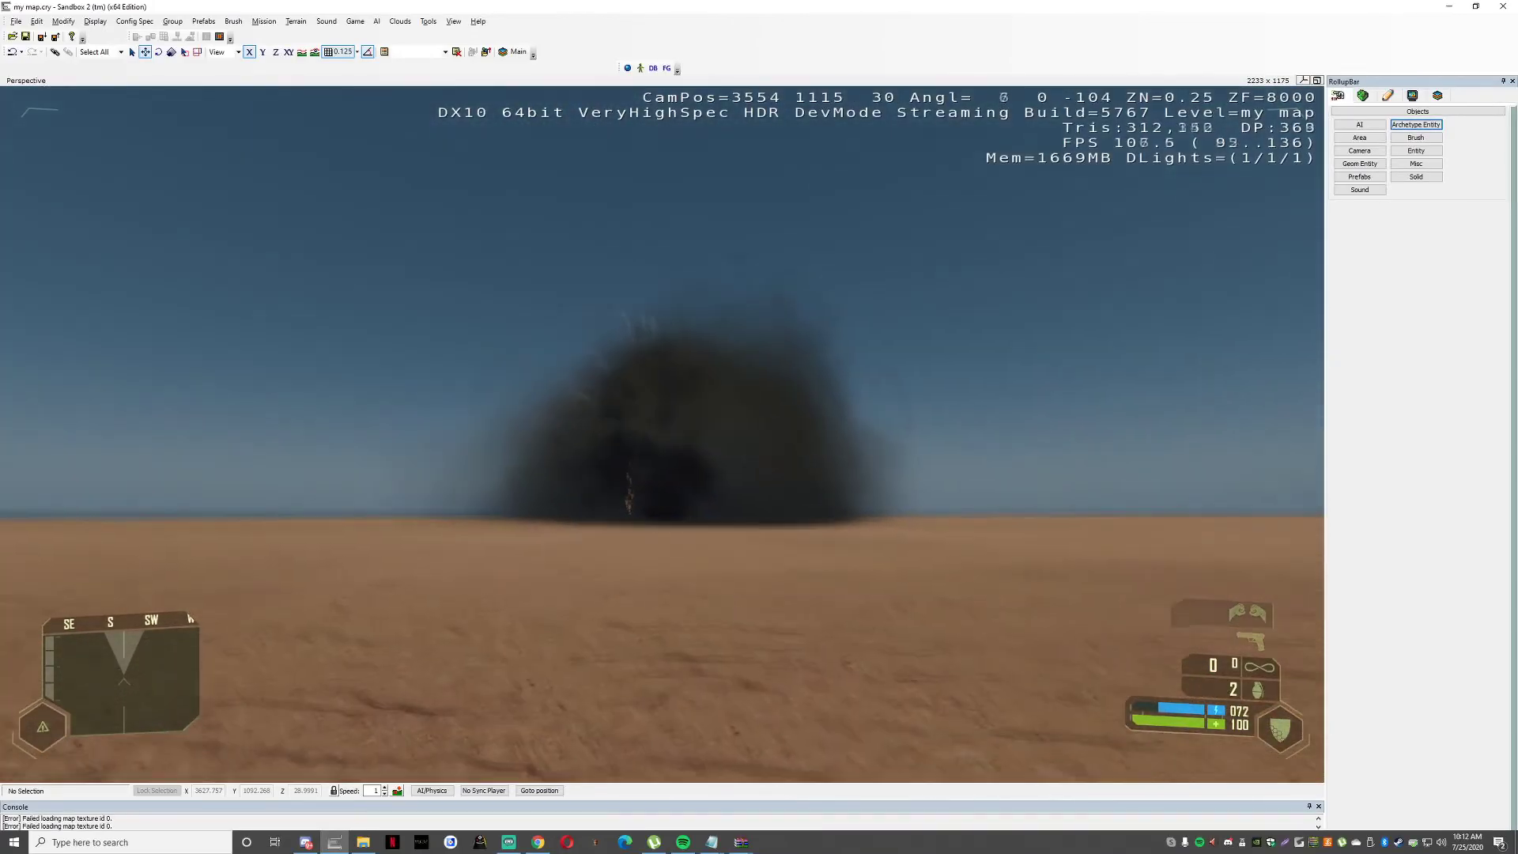
key("w")
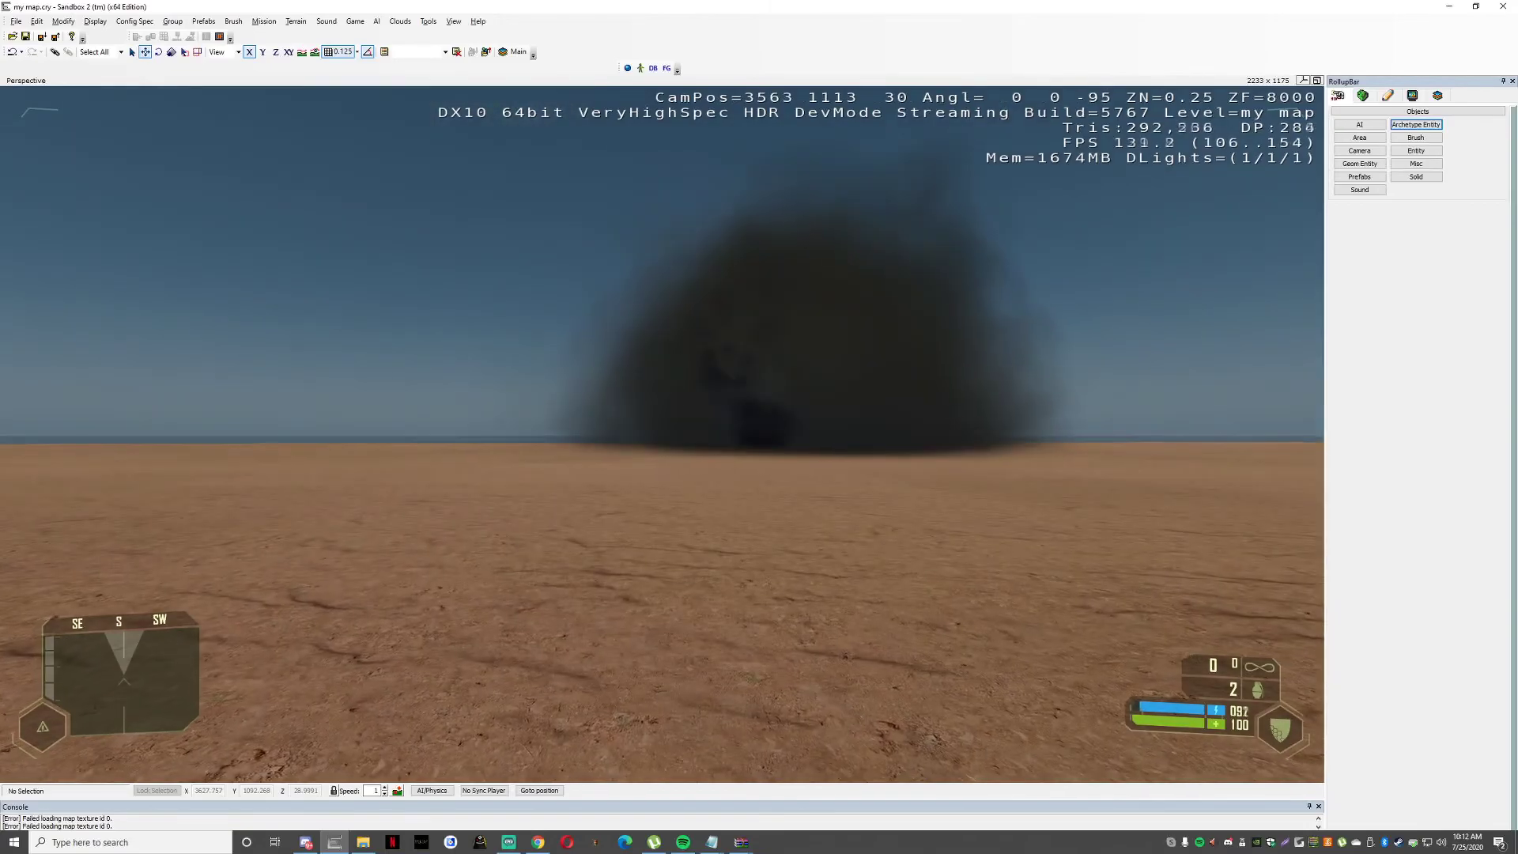
key("Escape")
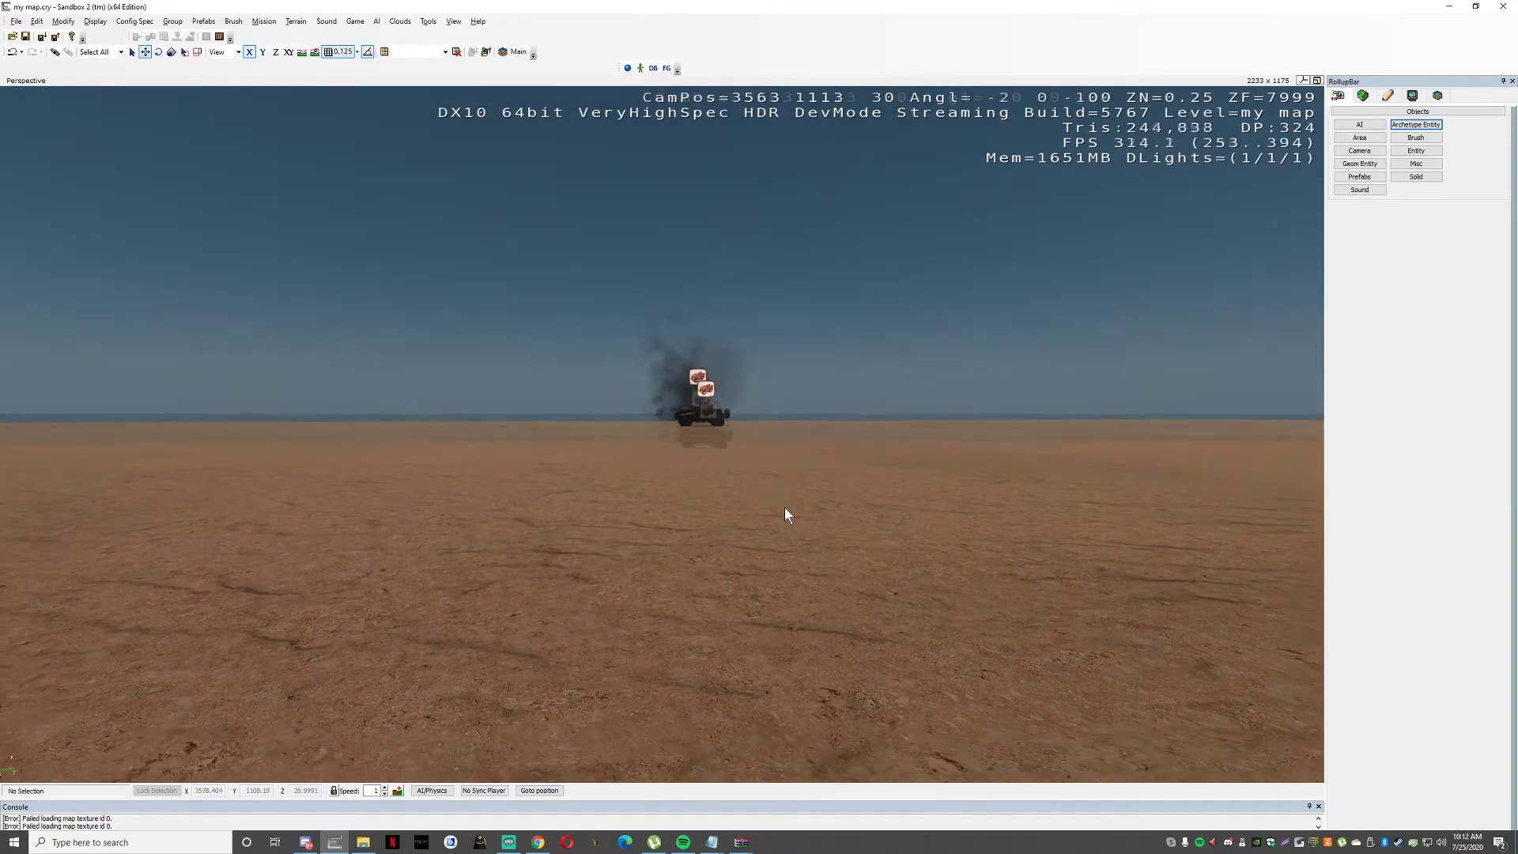
Switch to Asian_ltv.xml in Notepad and examine its seat, movement, particle and damage effect sections.
right_click_drag(786, 506, 628, 441)
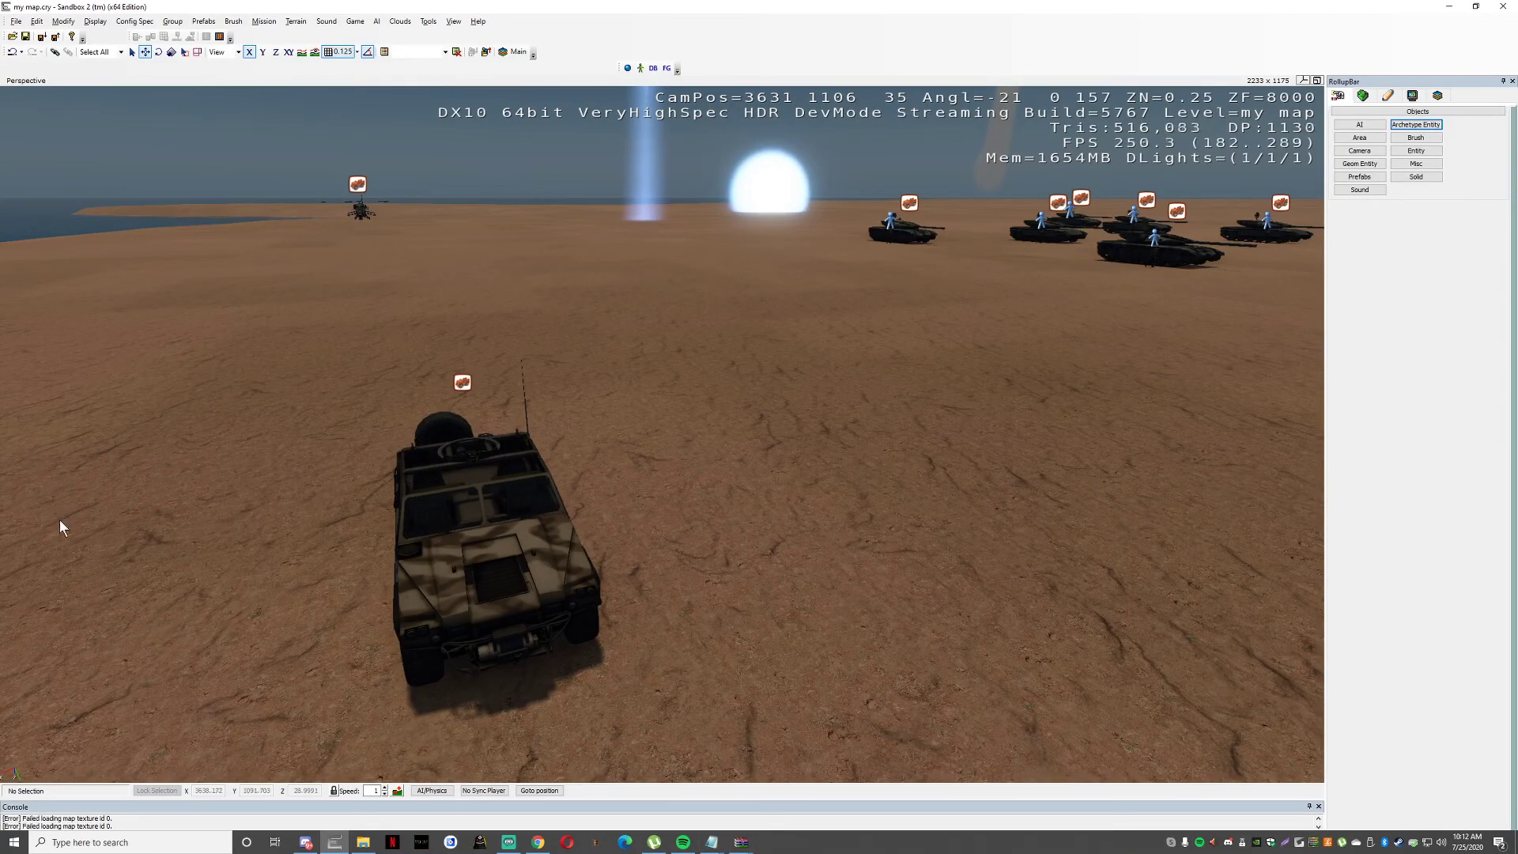
left_click(721, 845)
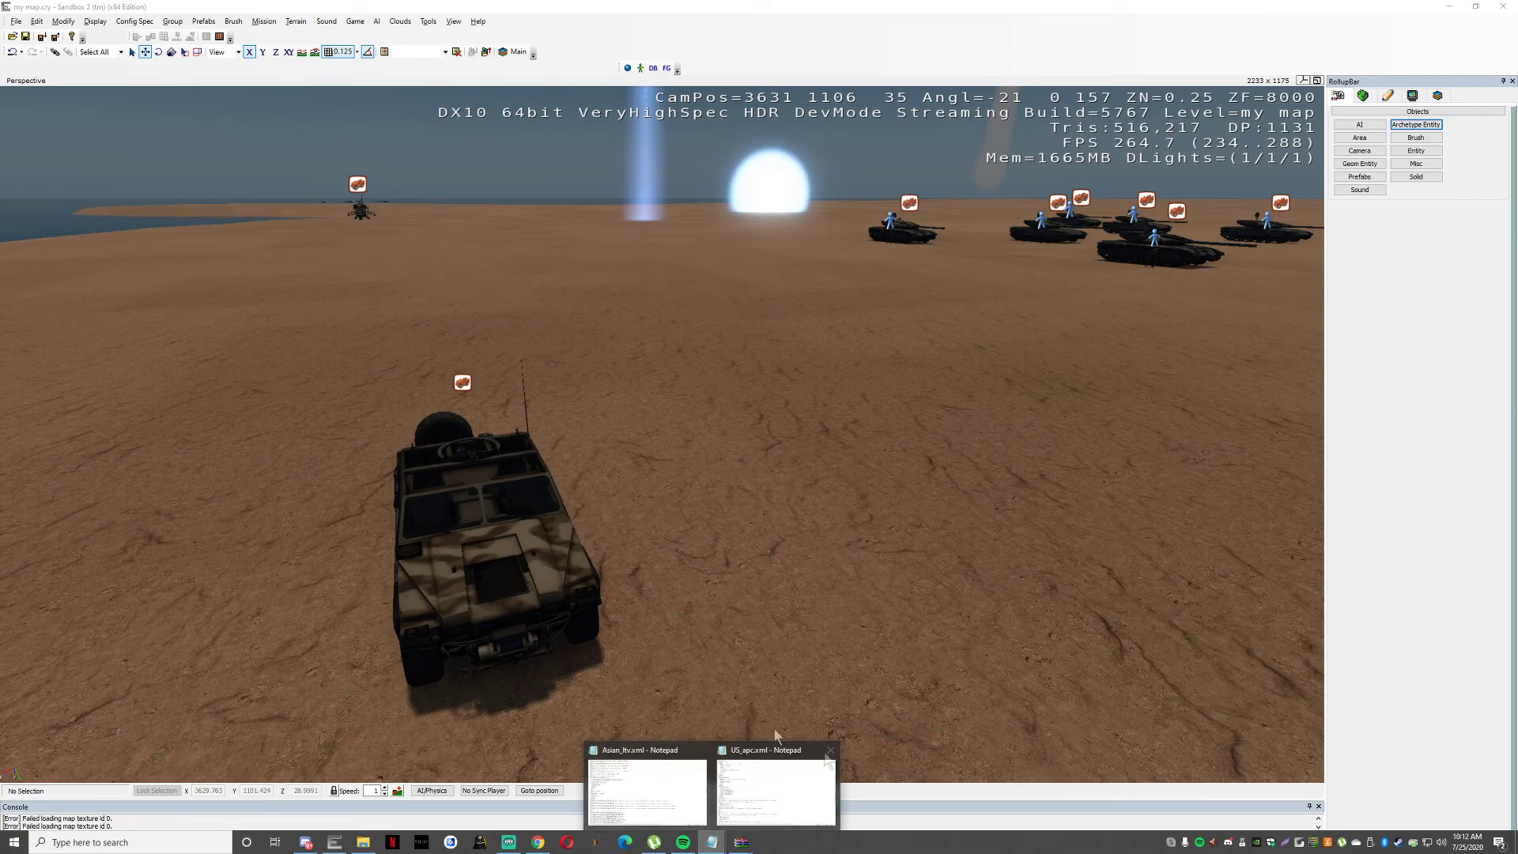
left_click(667, 785)
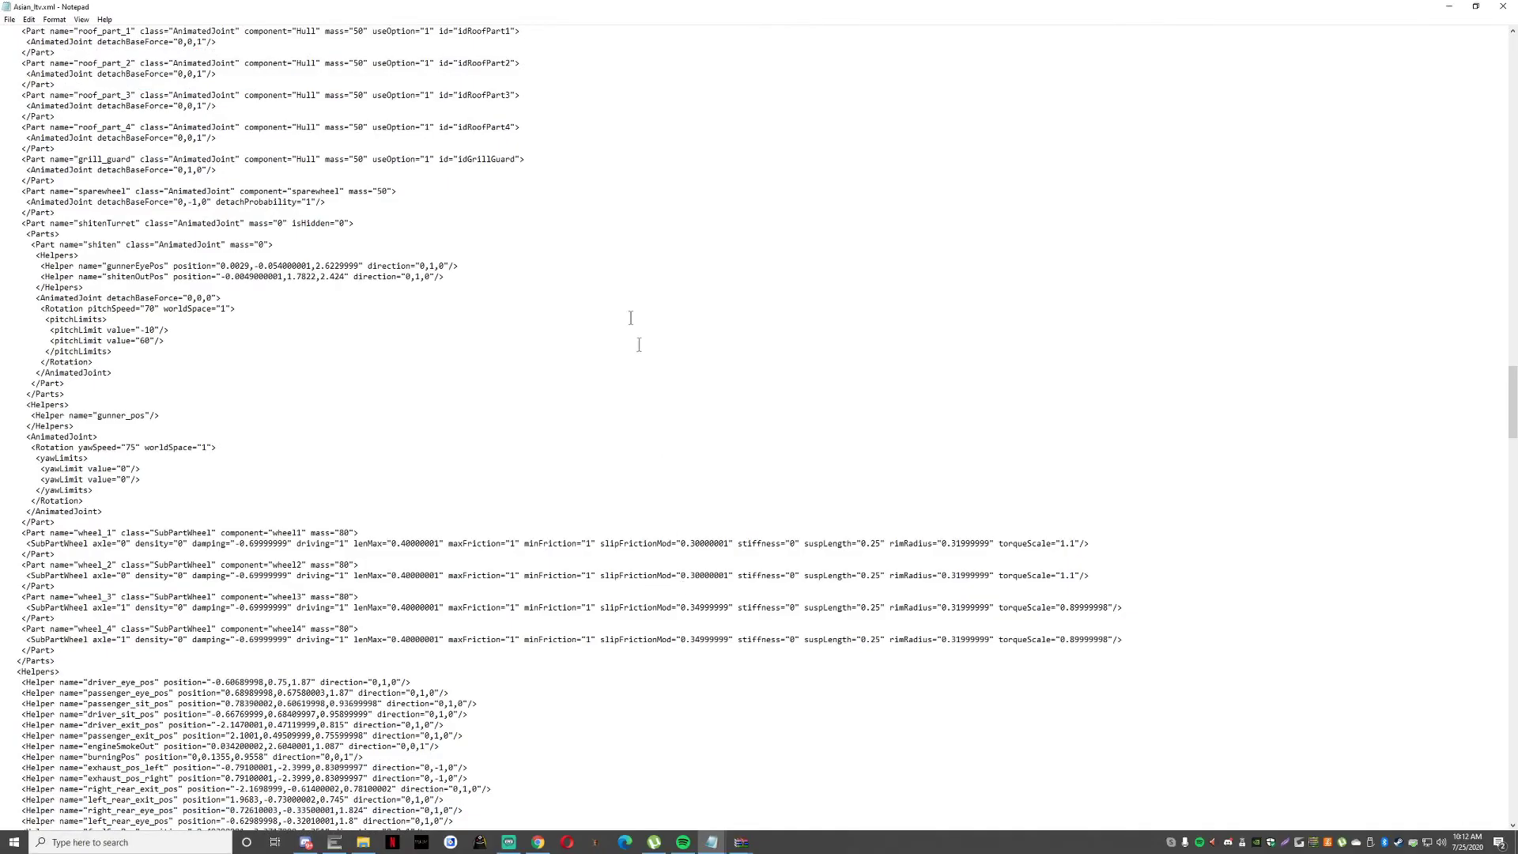
scroll(617, 284, "down", 20)
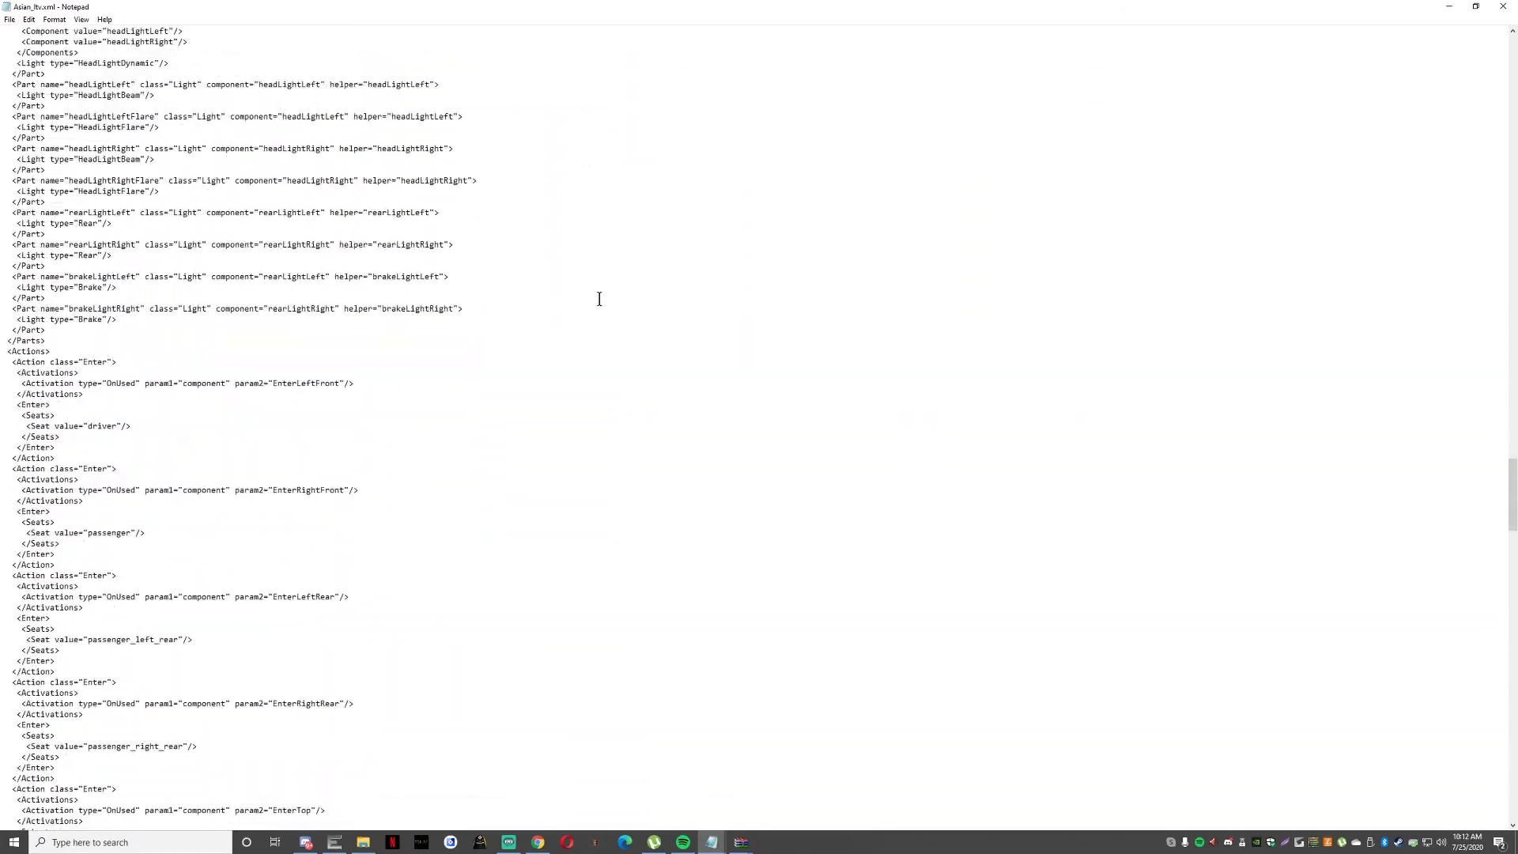
scroll(586, 320, "down", 20)
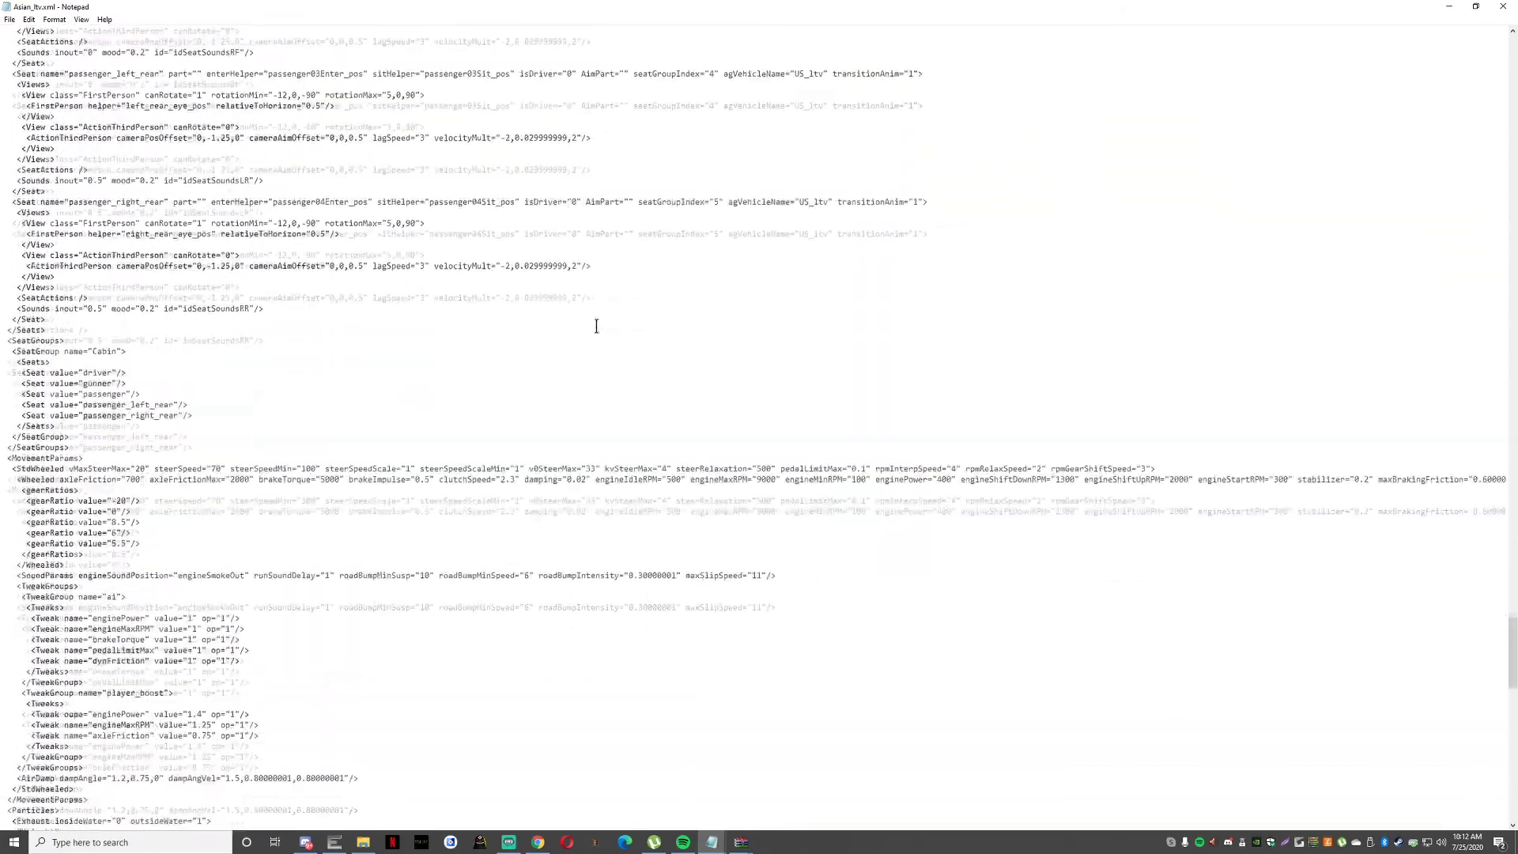
scroll(597, 322, "down", 20)
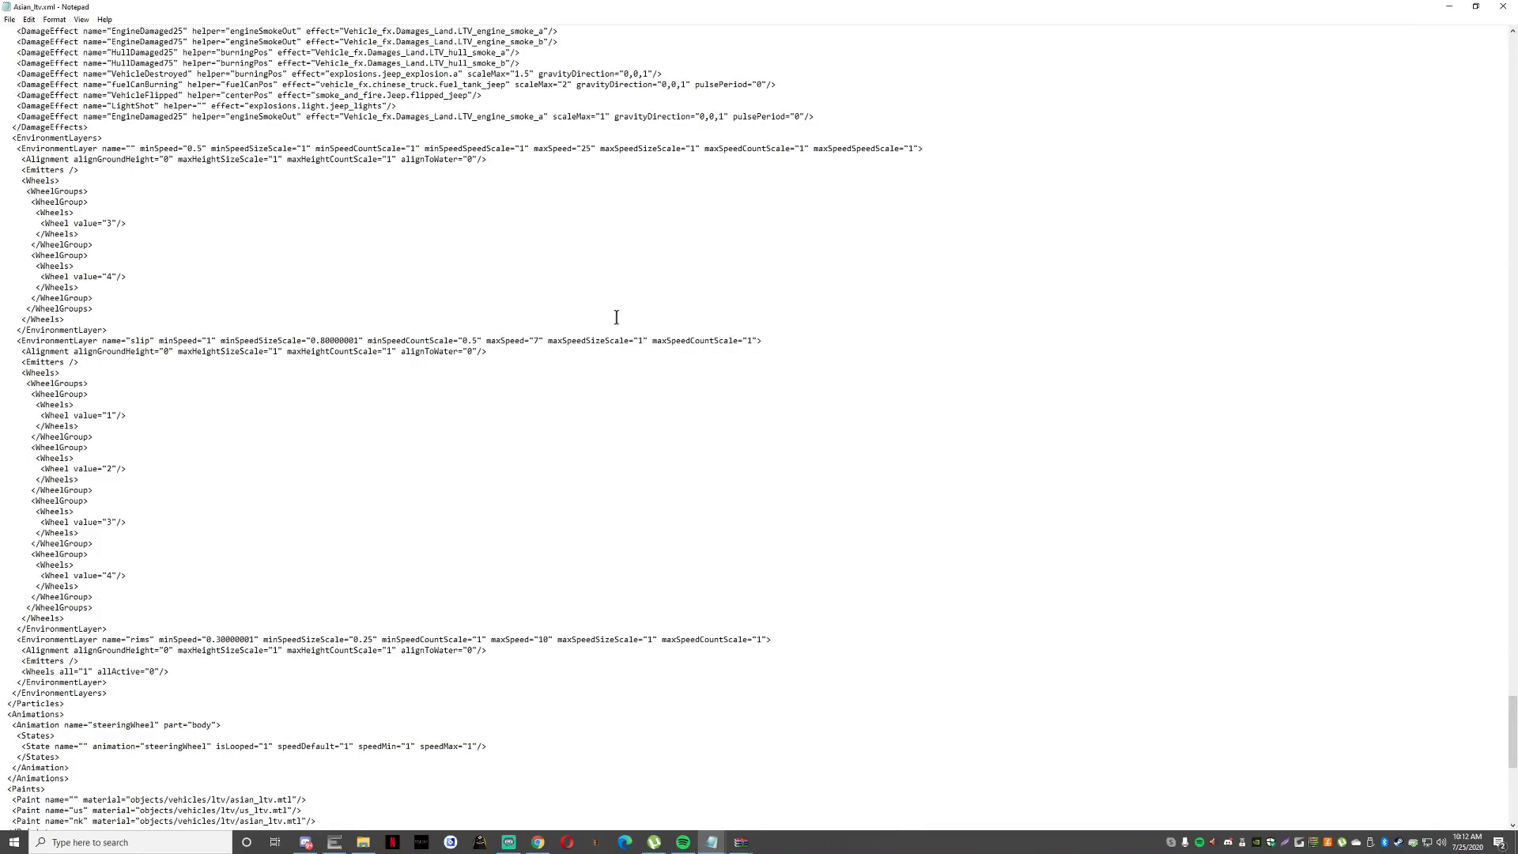
scroll(625, 317, "down", 2)
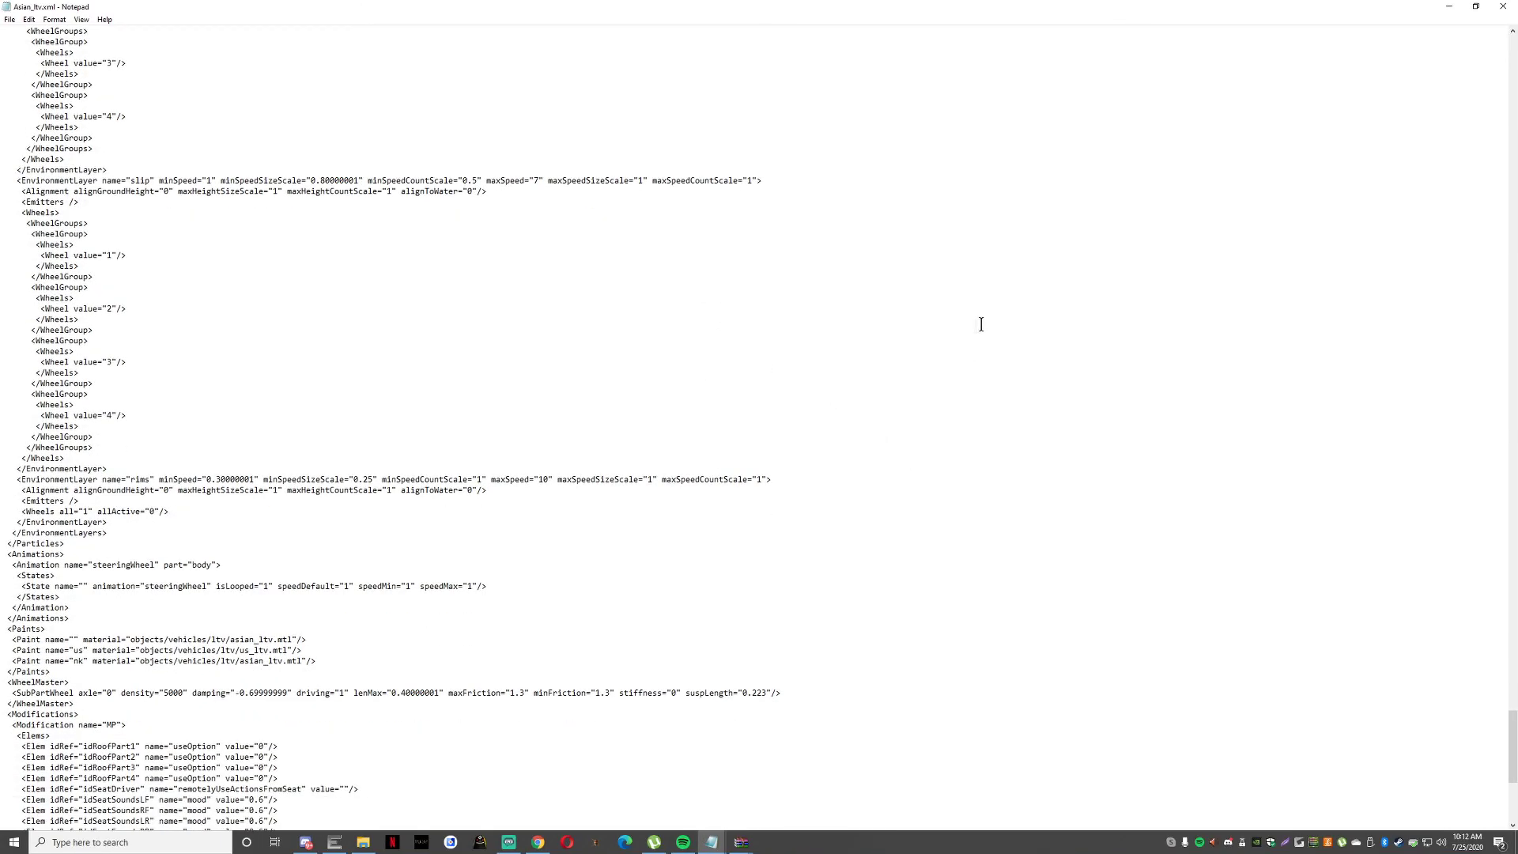
scroll(625, 292, "up", 20)
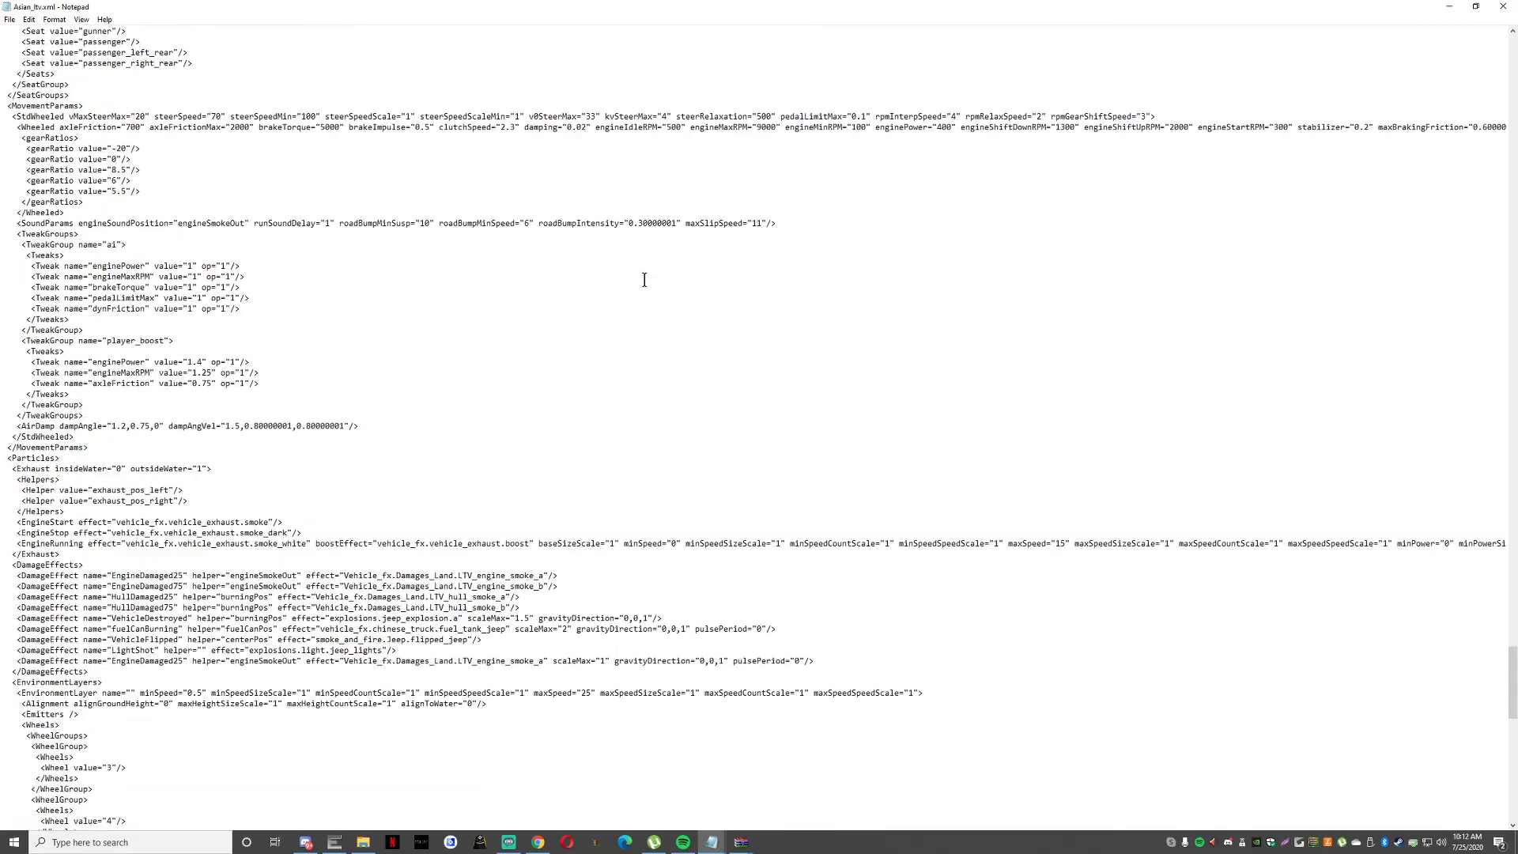